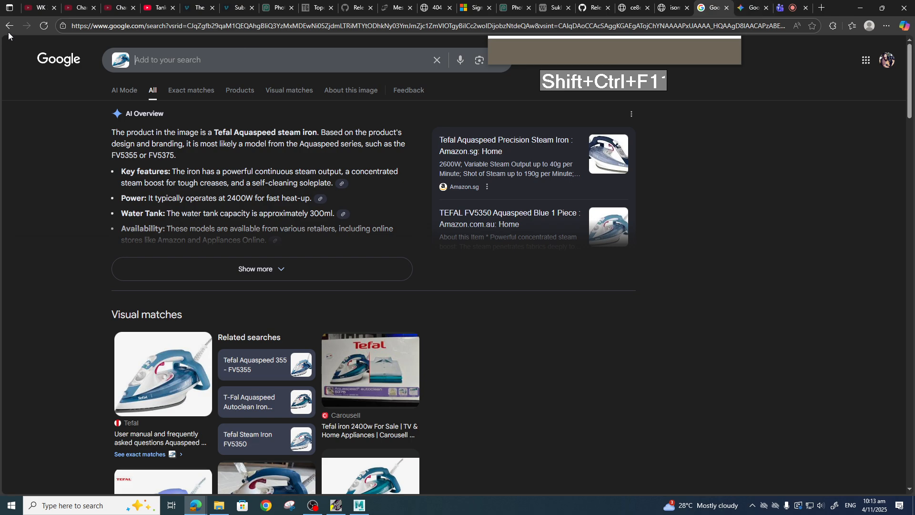
Go back to the Tefal iron image results and run a Google Lens search on the previewed Tefal steam iron photo.
click(9, 25)
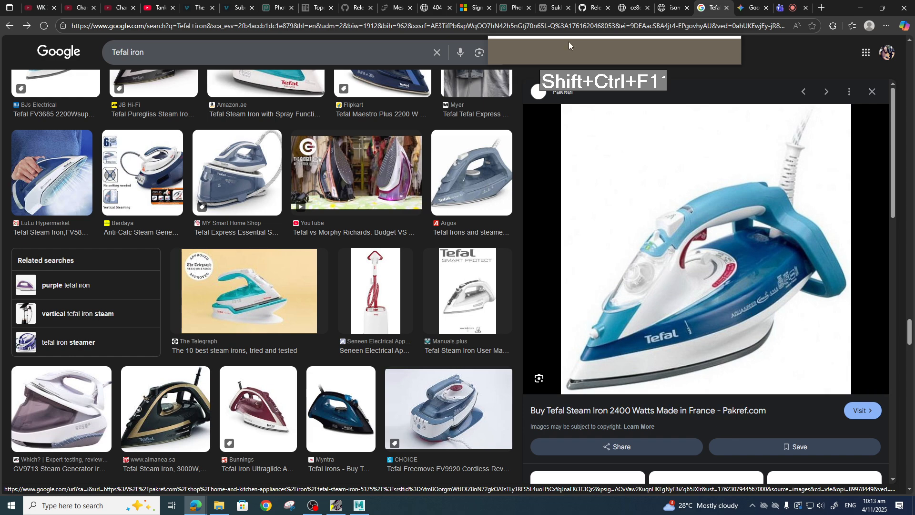
right_drag(566, 46, 689, 54)
click(688, 54)
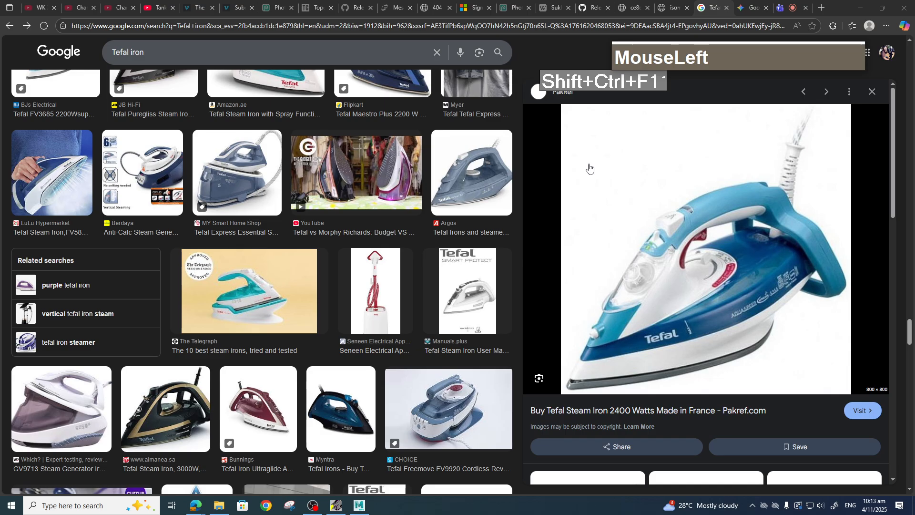
click(480, 53)
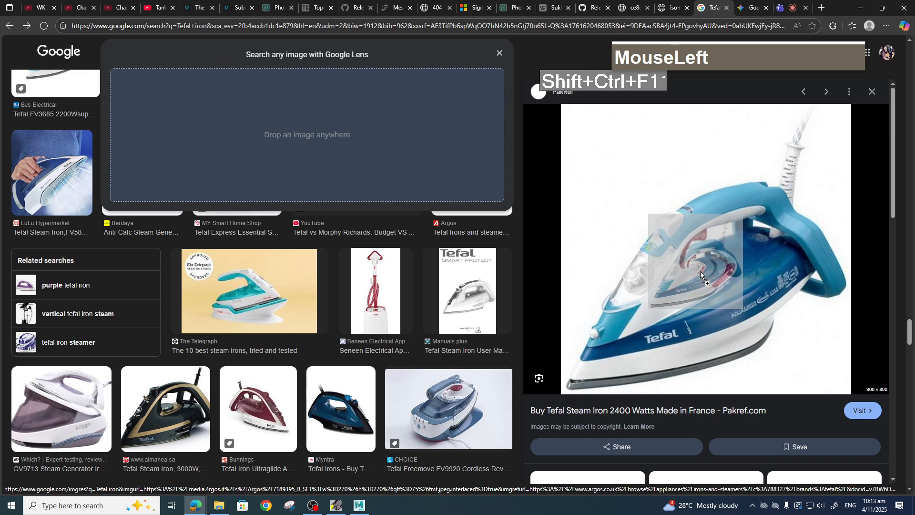
drag(700, 270, 296, 161)
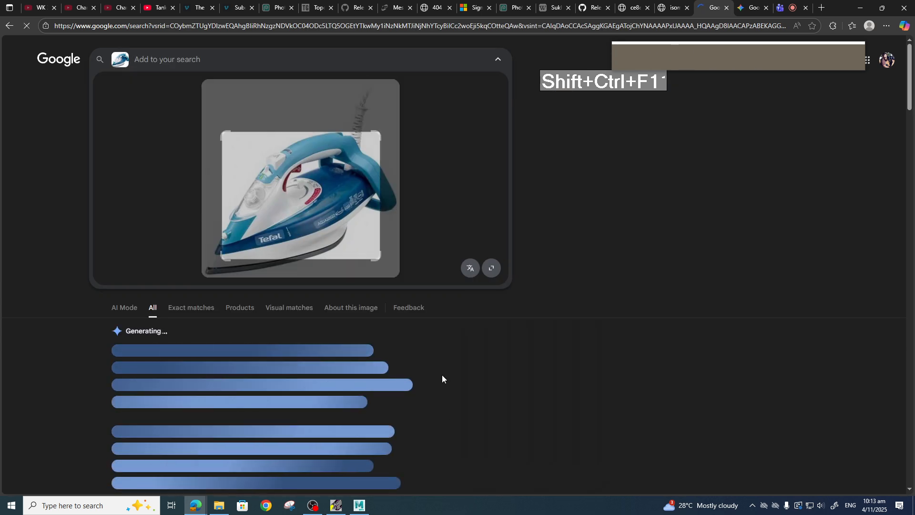
Scroll through the Lens visual matches to find similar Tefal steam iron photos.
scroll(395, 260, down, 5)
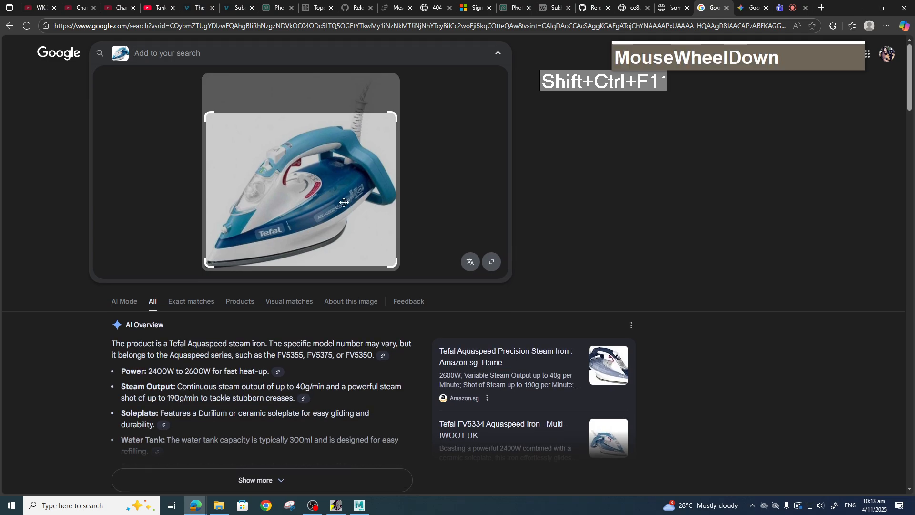
scroll(493, 344, down, 5)
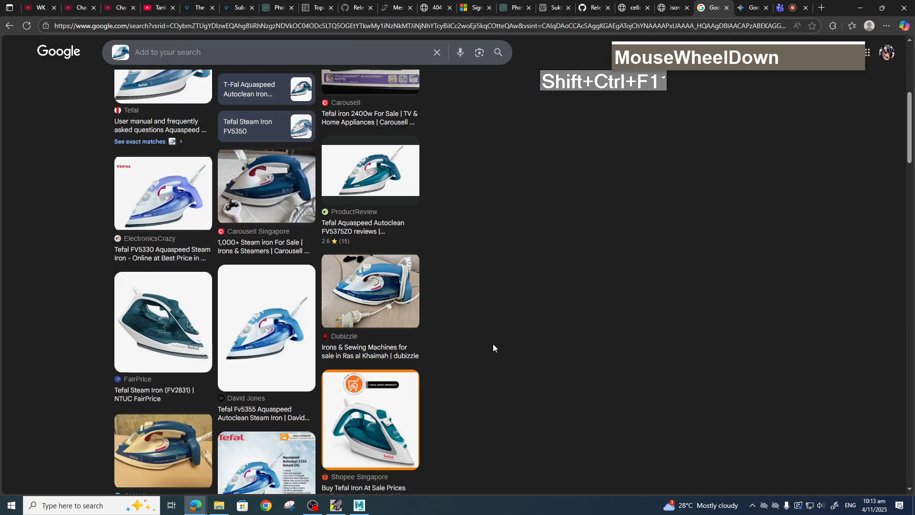
scroll(492, 344, down, 2)
scroll(492, 344, up, 8)
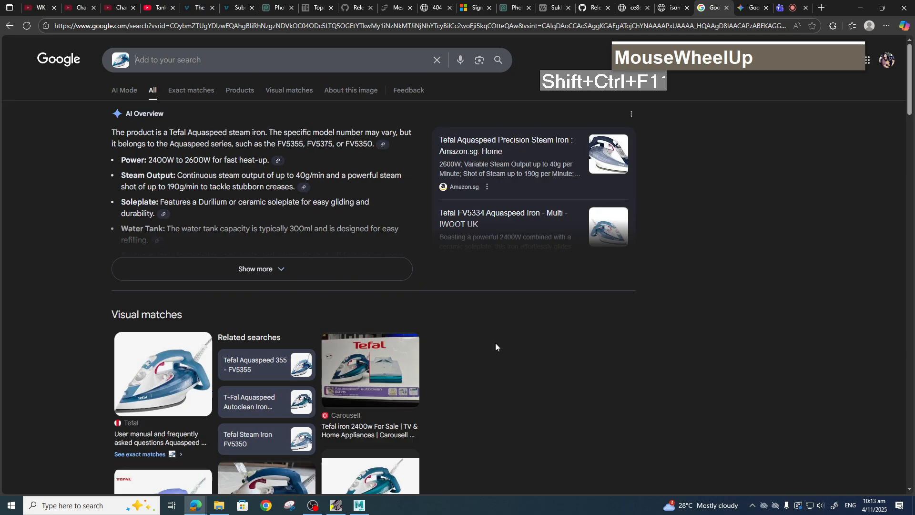
scroll(495, 355, down, 7)
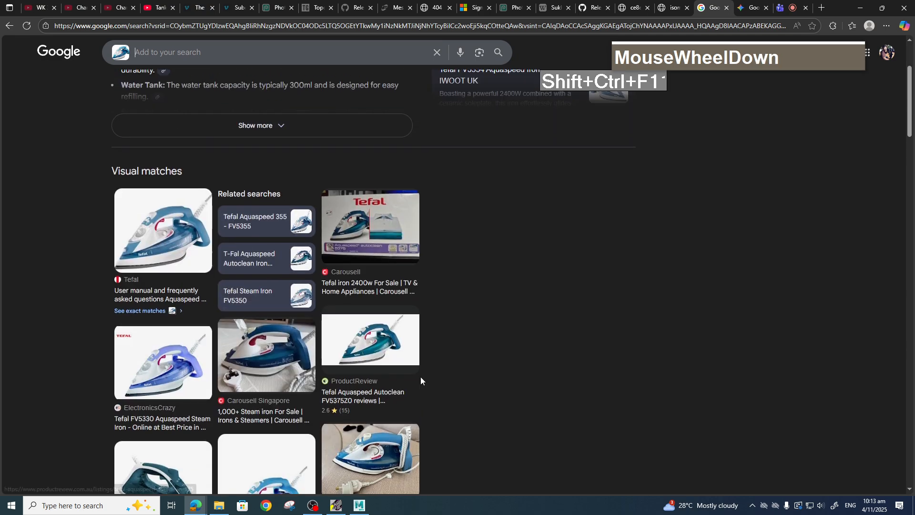
scroll(426, 396, down, 1)
scroll(274, 228, up, 2)
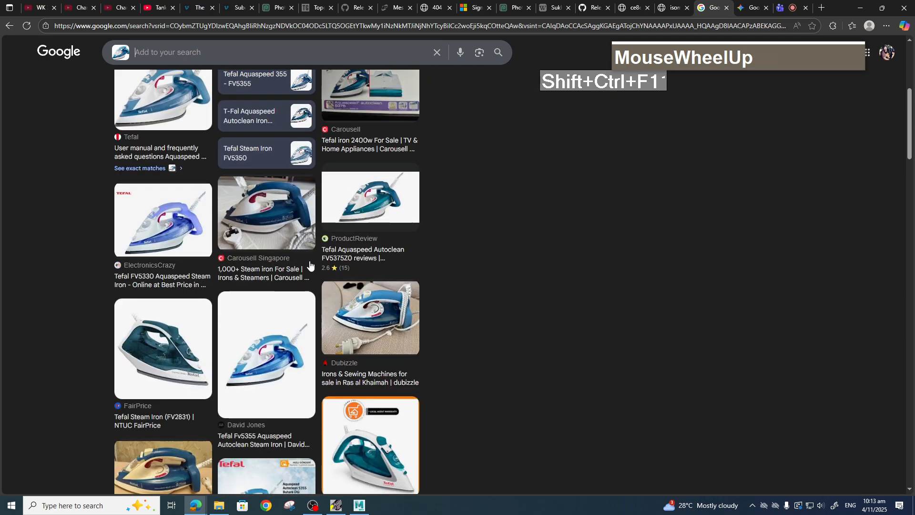
Open the Carousell Singapore steam iron photo in a new tab and switch to it.
click(275, 227)
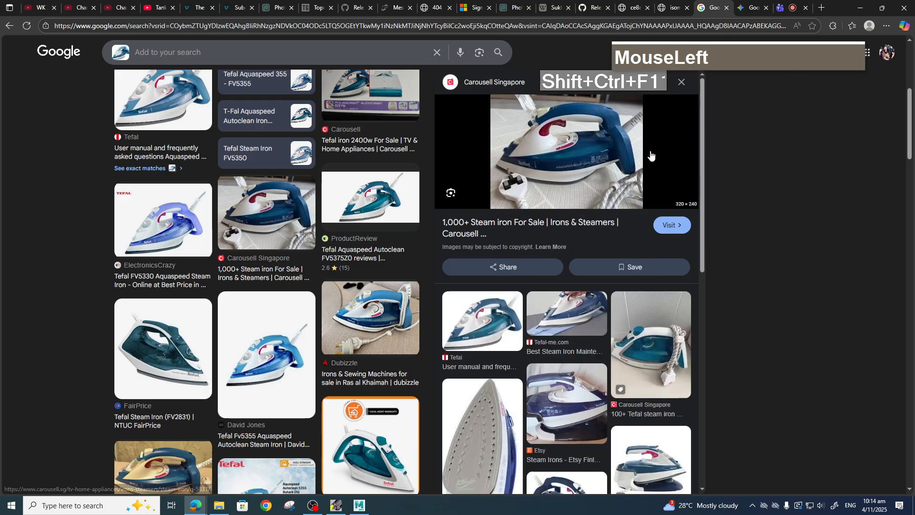
right_click(578, 149)
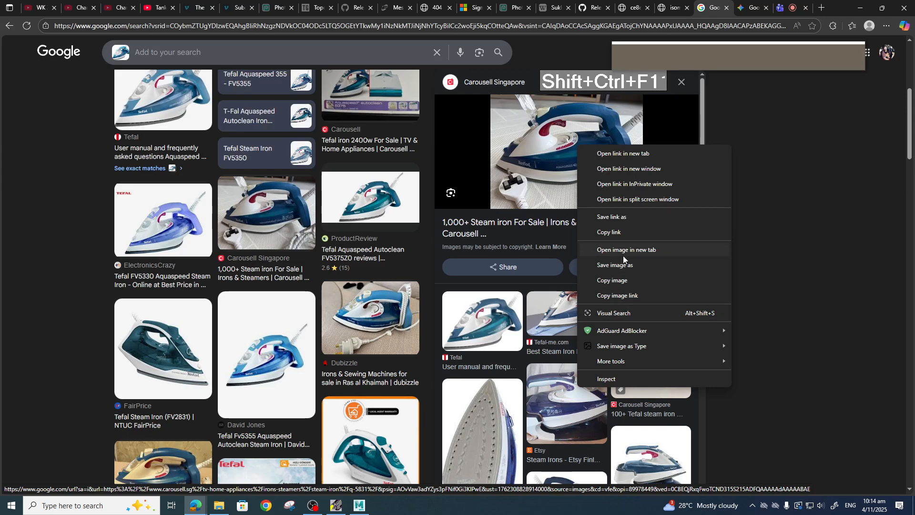
click(635, 250)
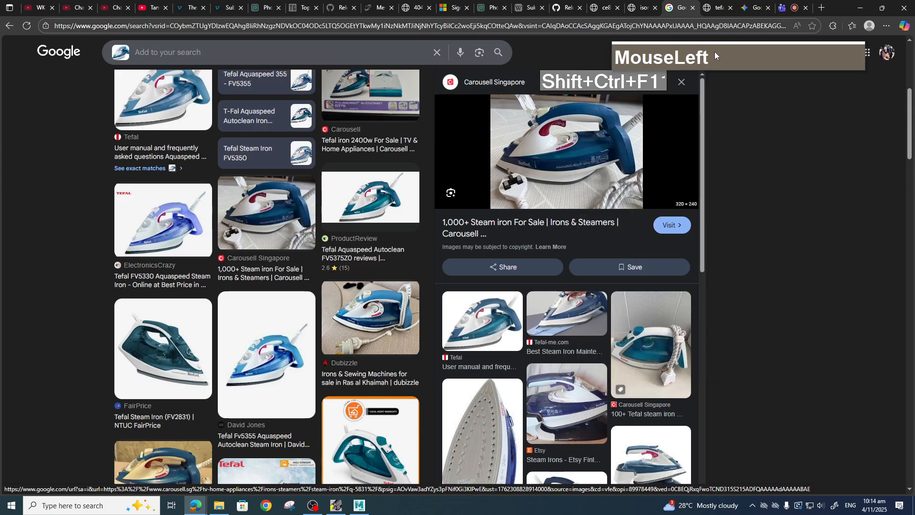
click(712, 9)
scroll(474, 256, up, 1)
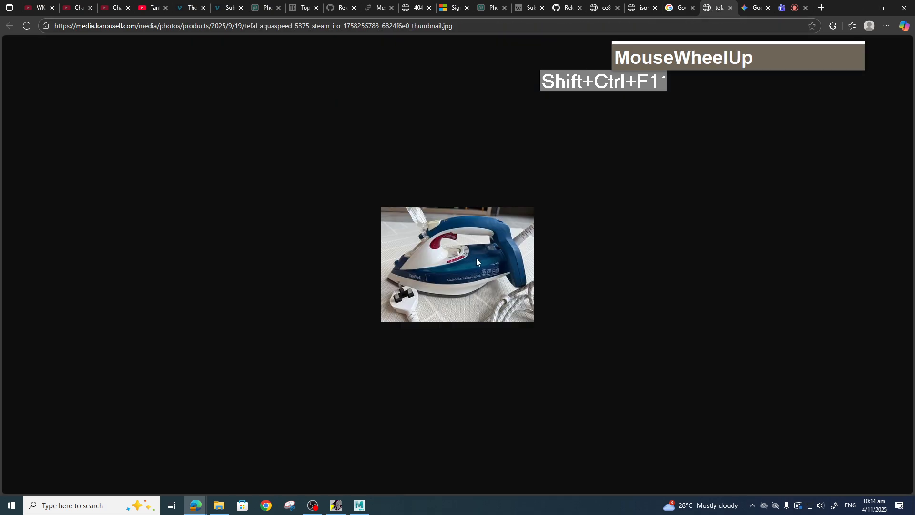
Save the iron photo into the ToyTrain sourceimages folder.
right_click(467, 246)
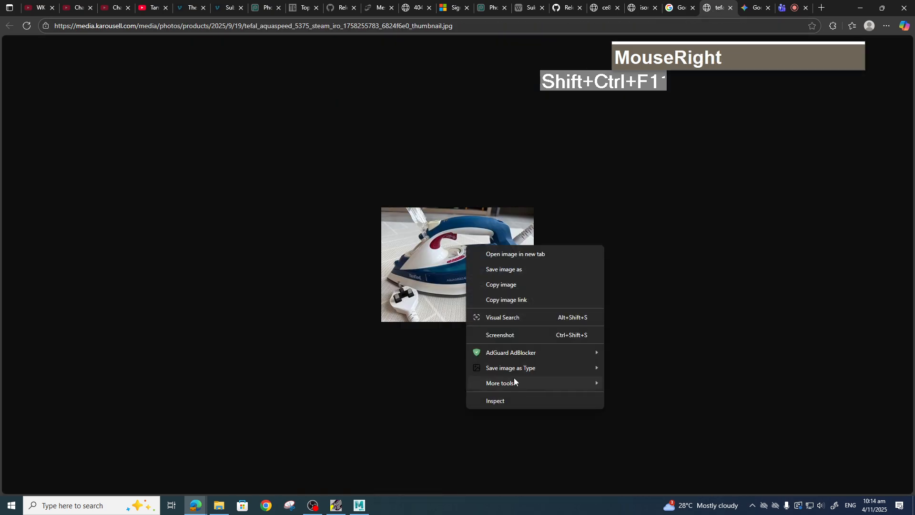
click(495, 269)
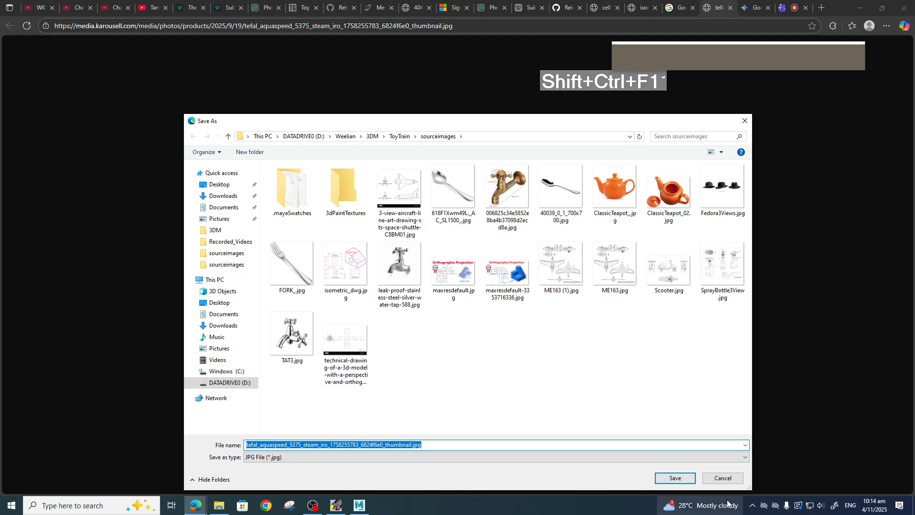
click(675, 478)
Start saving the iron photo again and browse to the sourceimages folder inside 3DM > Assignment > Assignment.
right_click(479, 269)
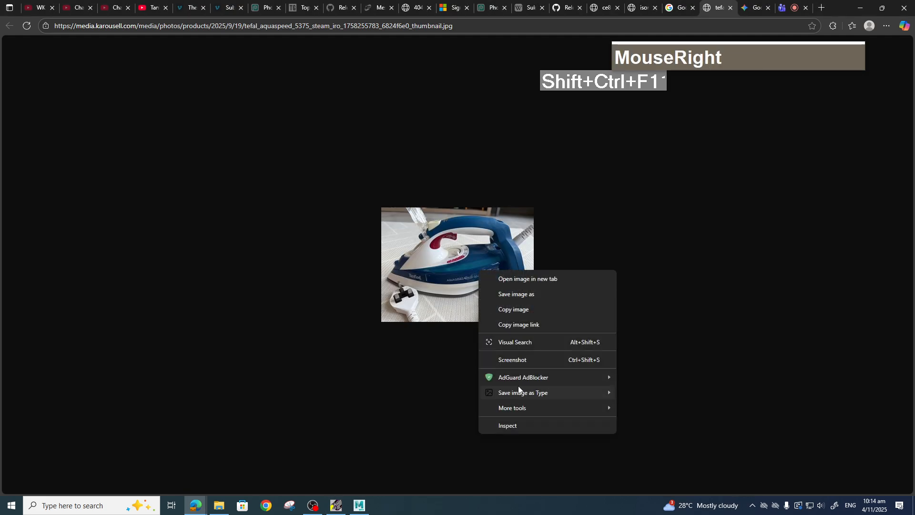
mouse_move(517, 395)
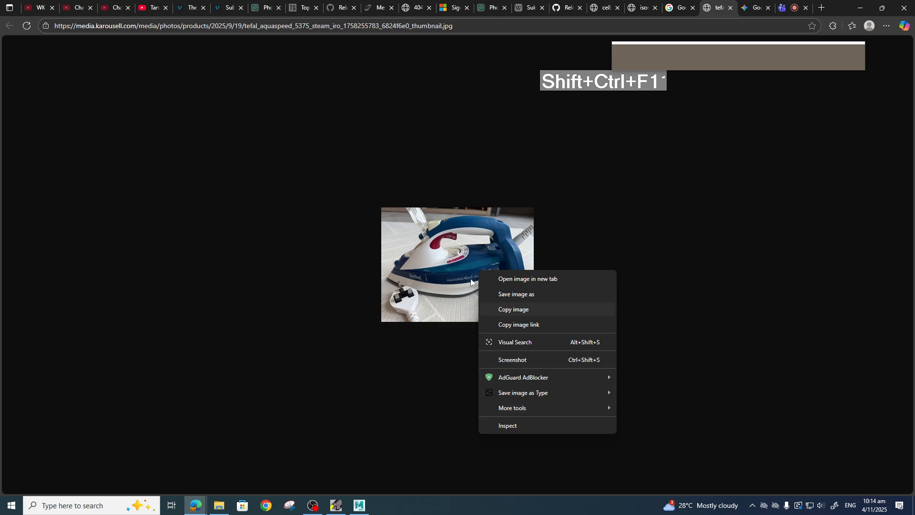
right_click(464, 254)
click(500, 279)
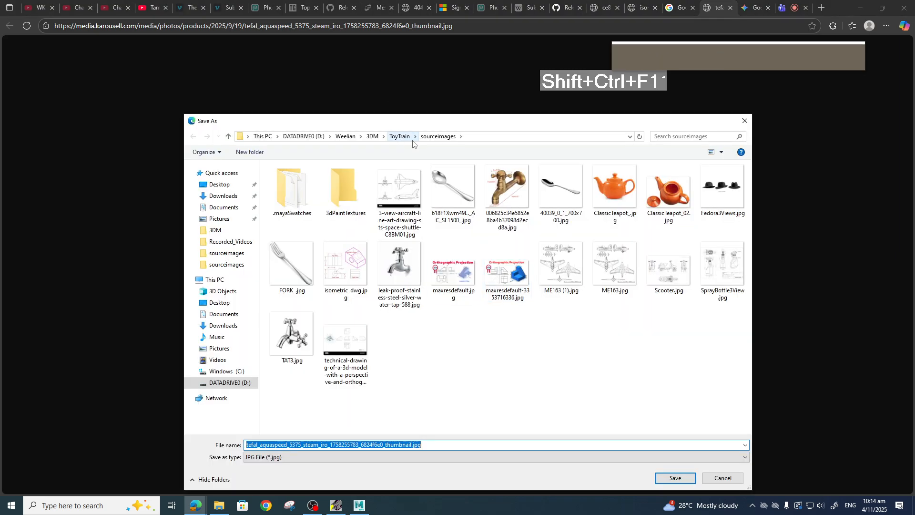
click(372, 137)
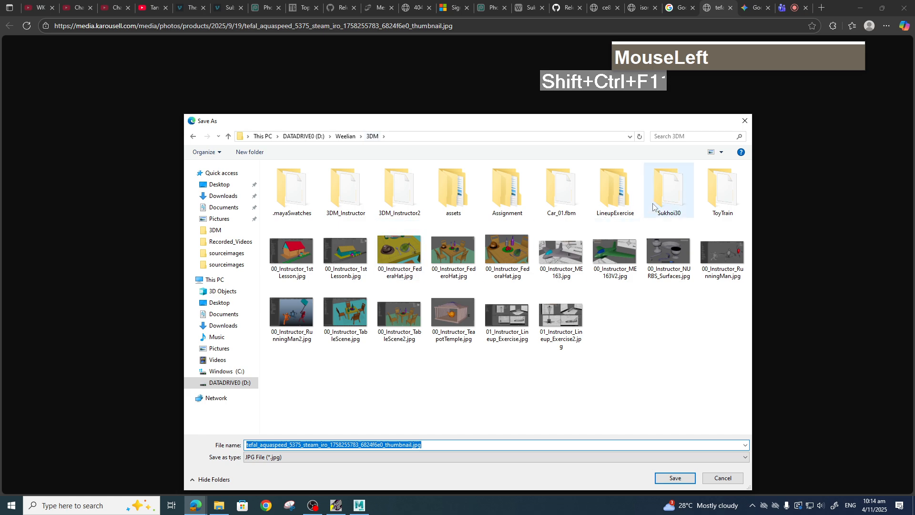
double_click(507, 190)
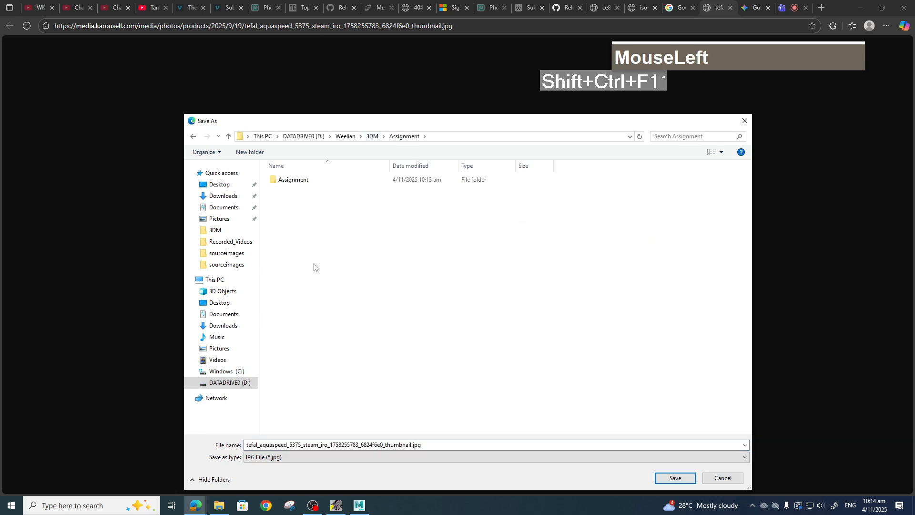
double_click(296, 181)
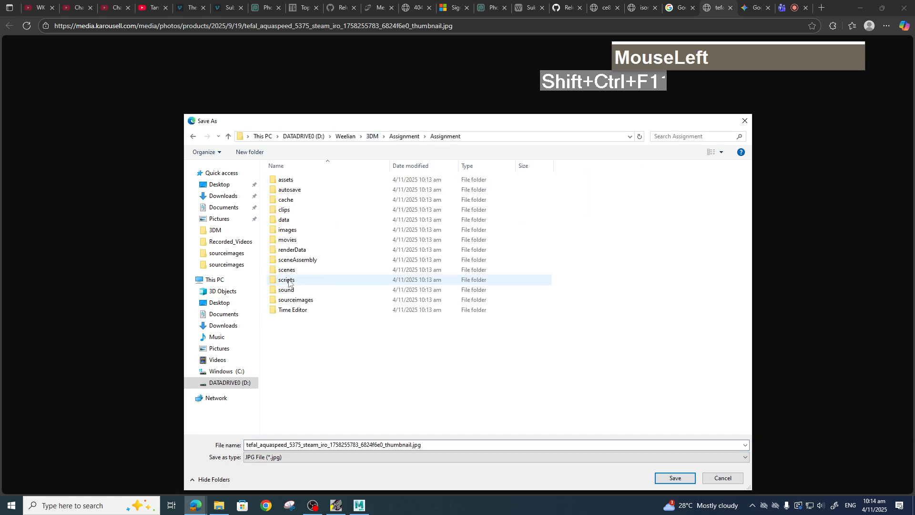
double_click(308, 301)
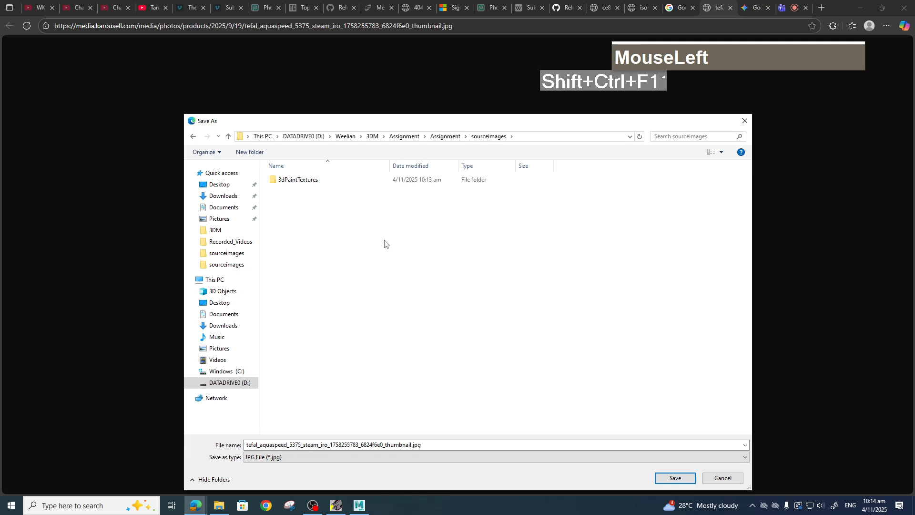
Shorten the file name to tefal_aquaspeed_5375.jpg and save the photo there.
click(377, 444)
click(377, 444)
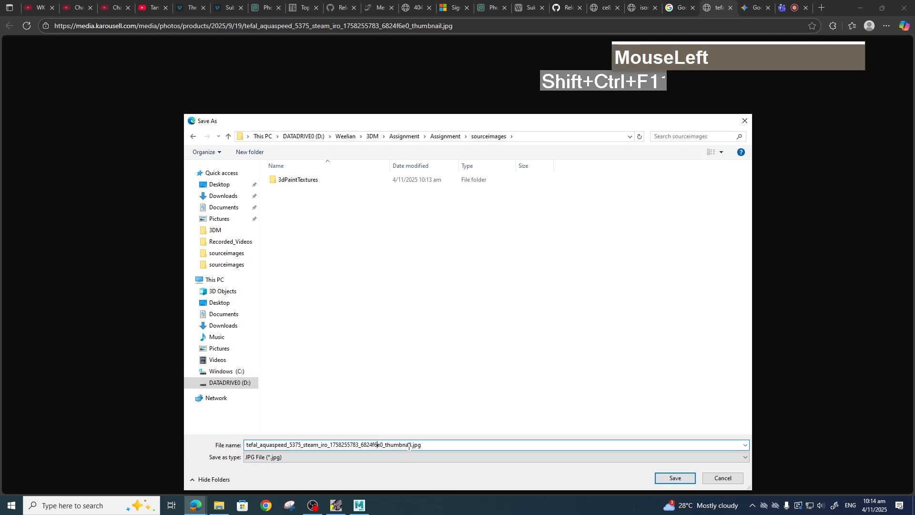
drag(412, 445, 293, 445)
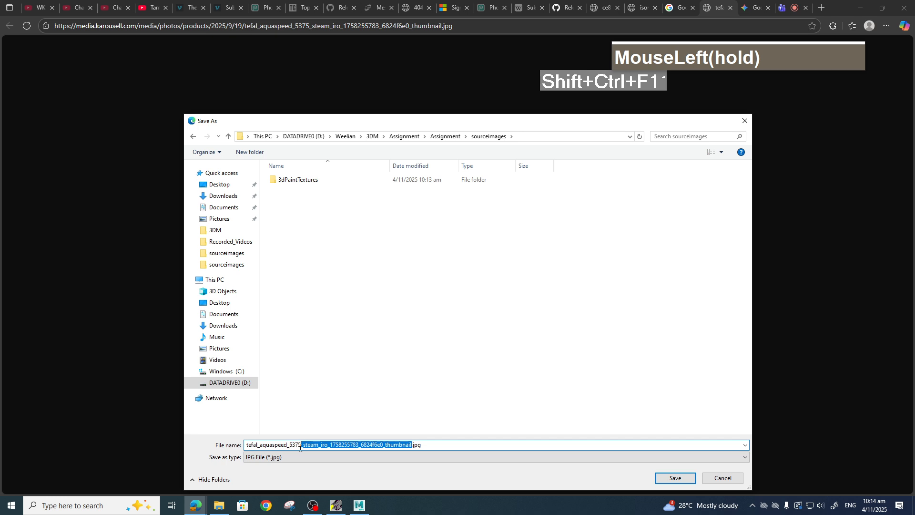
key(BackSpace)
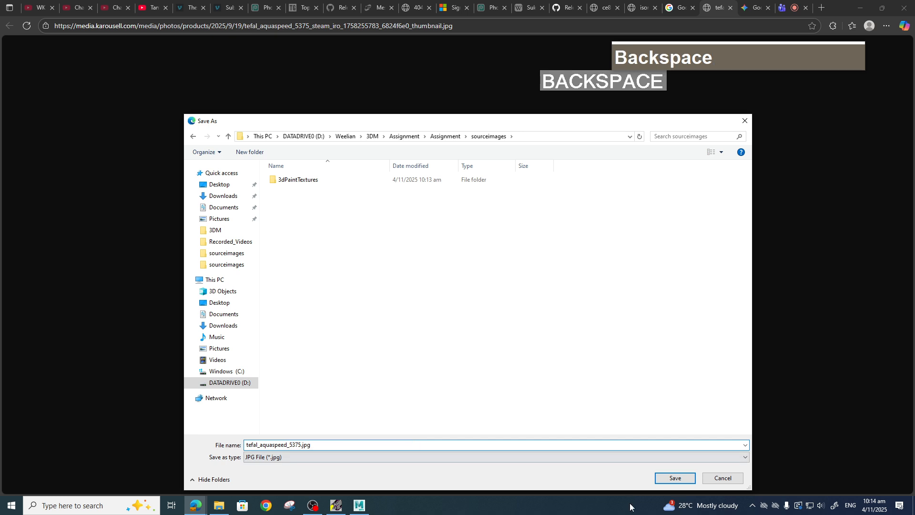
click(675, 478)
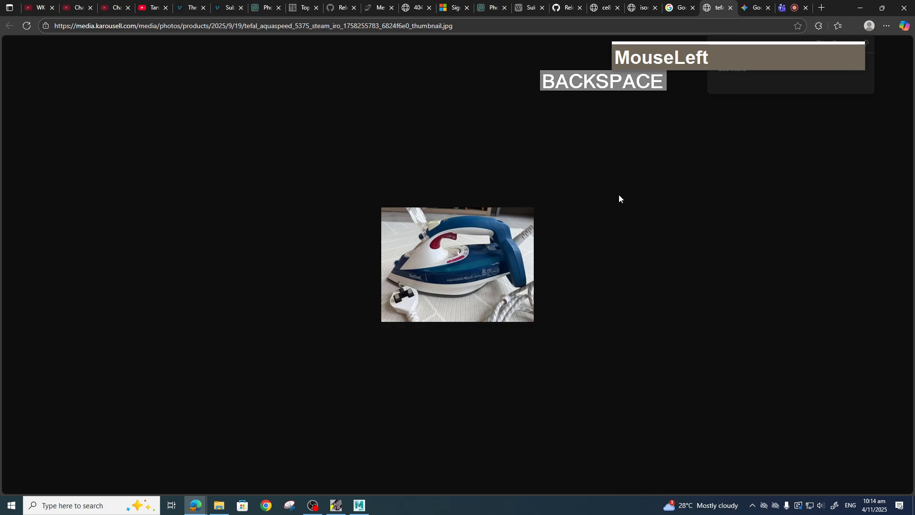
Return to the visual matches and preview the Tefal steam iron soleplate photo, then close it.
click(676, 13)
scroll(716, 348, down, 2)
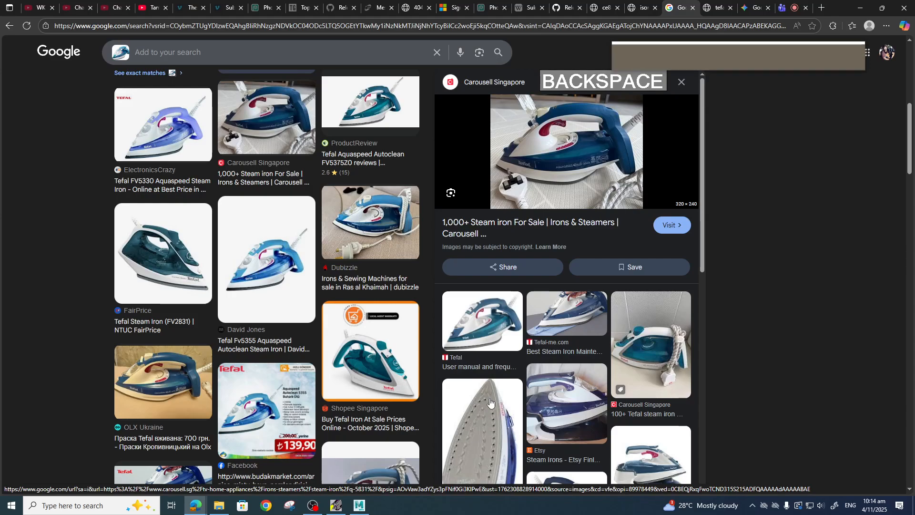
click(481, 423)
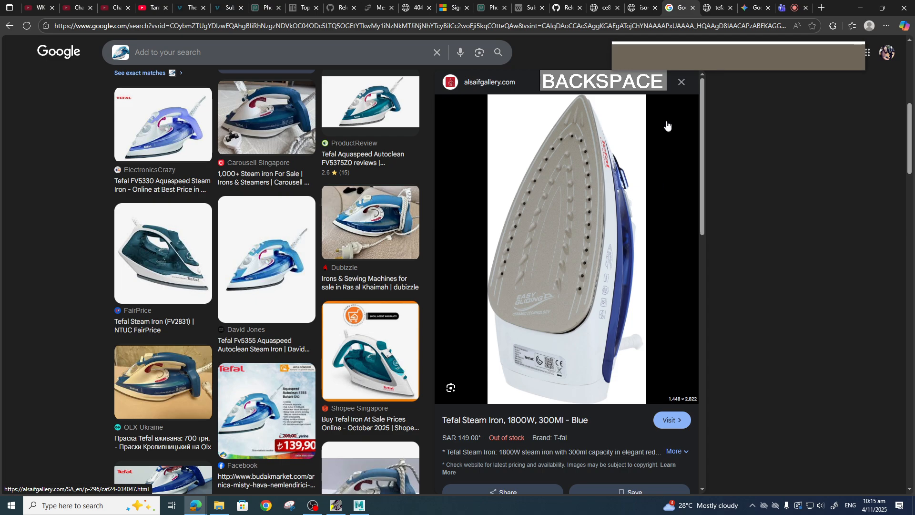
click(680, 86)
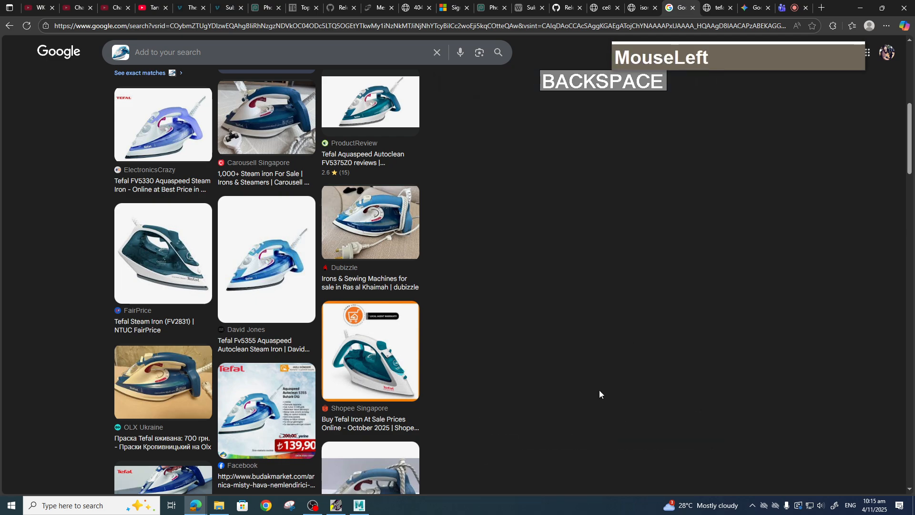
Browse the visual matches and preview the Tefal FV5350 steam iron result, scrolling through its related images.
scroll(499, 390, down, 7)
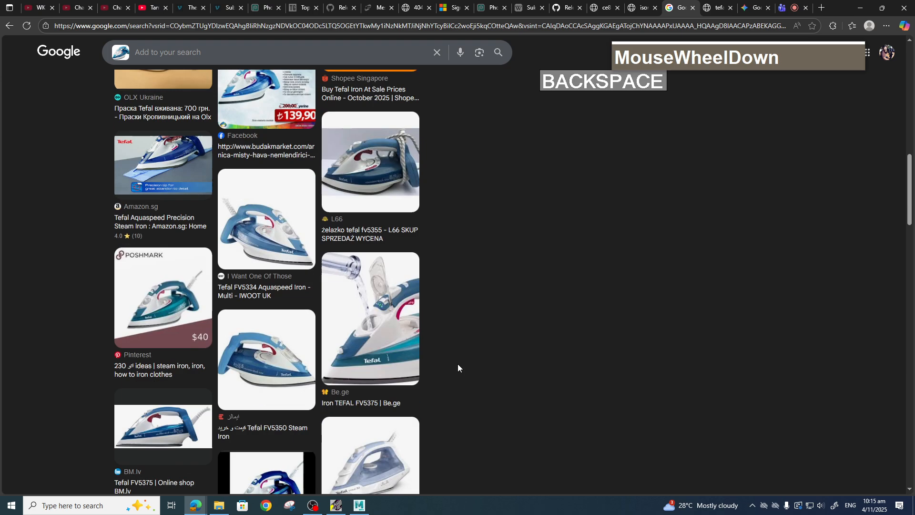
scroll(468, 365, down, 2)
click(256, 276)
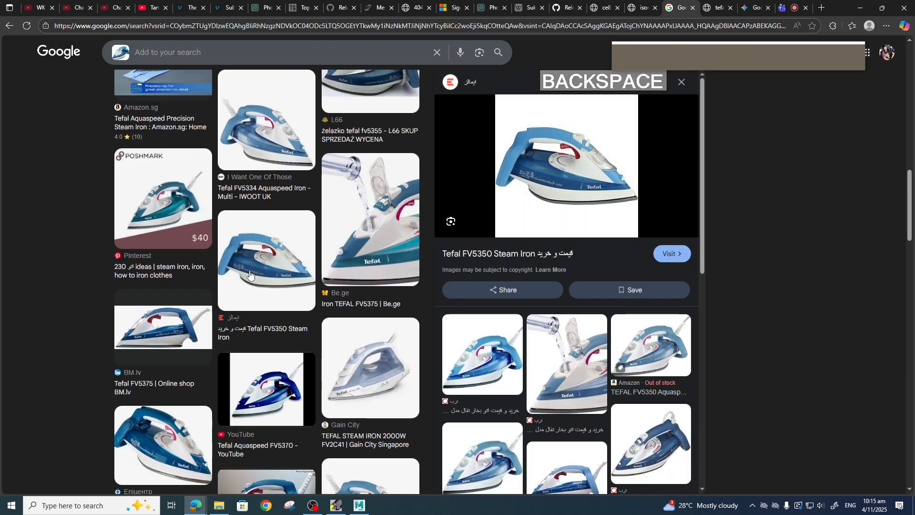
scroll(580, 414, down, 4)
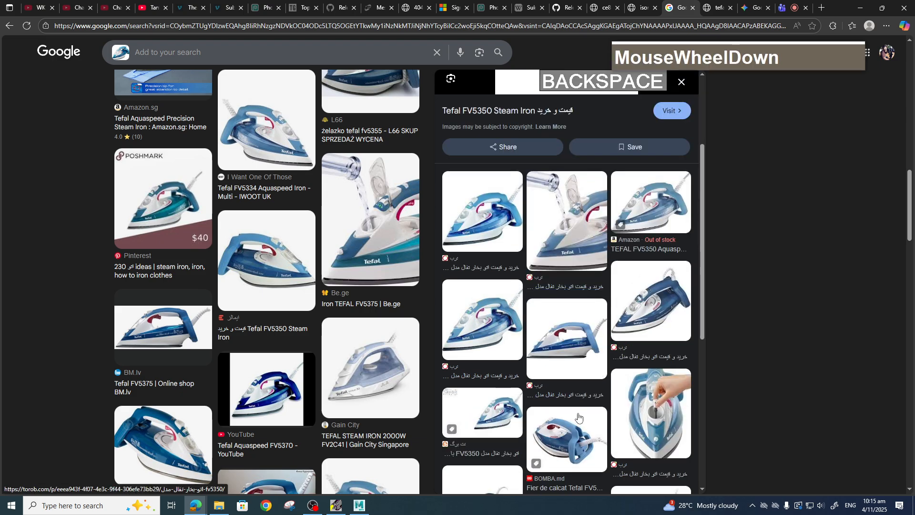
scroll(580, 415, up, 4)
scroll(580, 414, down, 3)
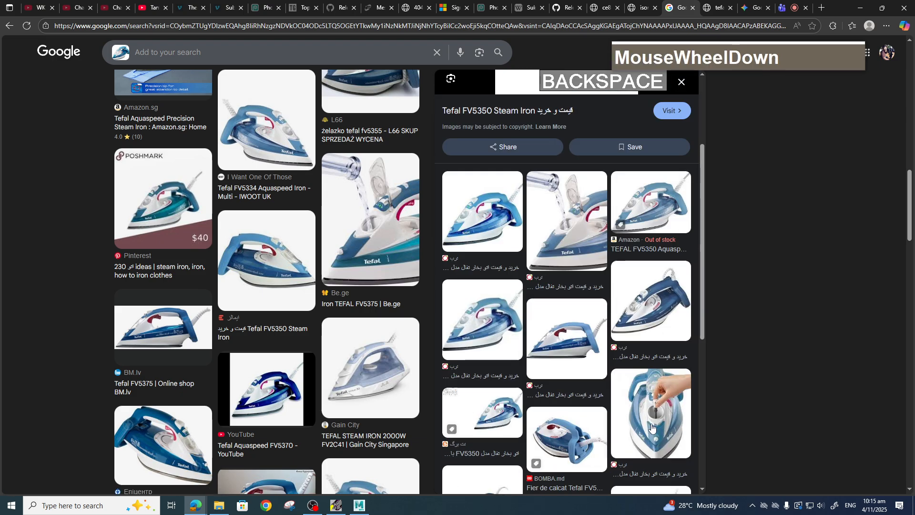
scroll(585, 439, down, 4)
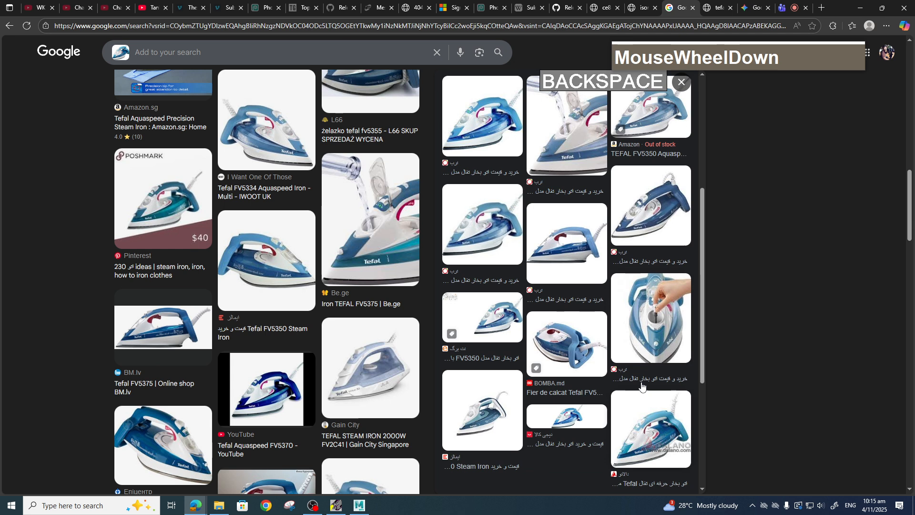
Preview the BOMBA.md iron photo, open the image in a new tab, then close that tab.
click(581, 210)
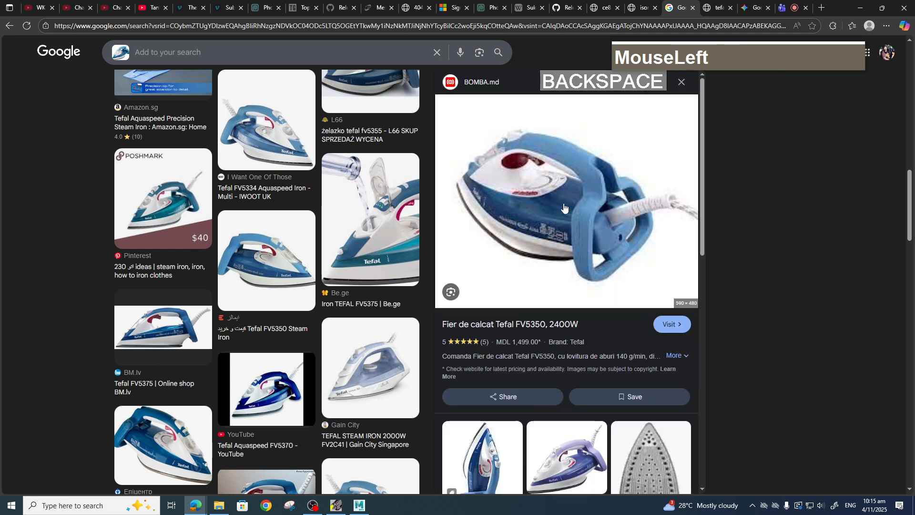
right_click(572, 185)
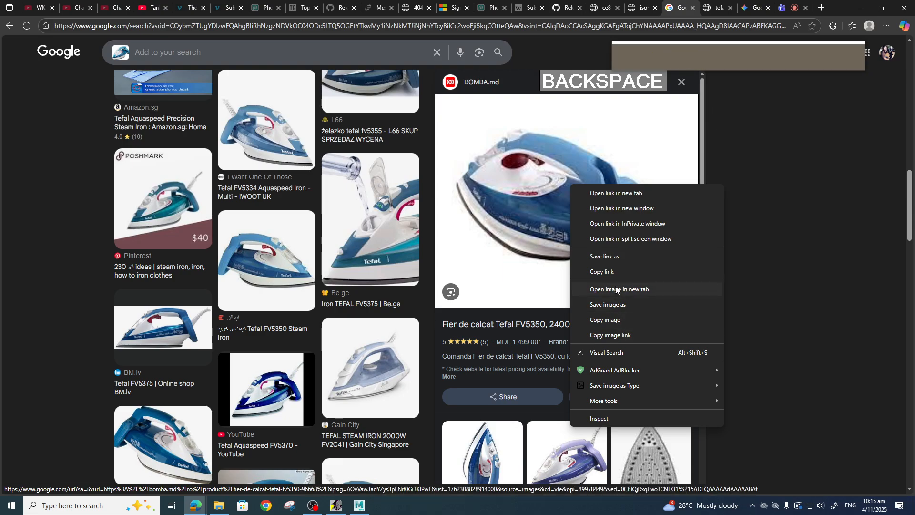
click(615, 290)
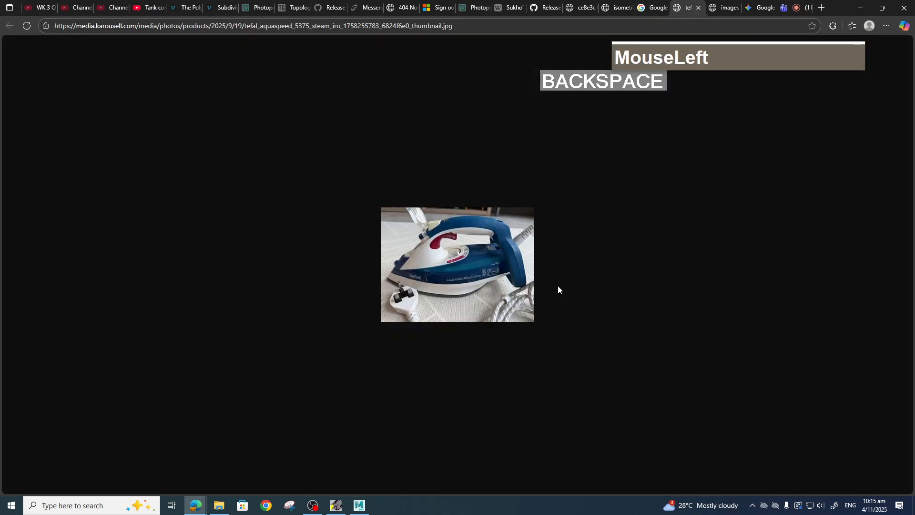
click(722, 8)
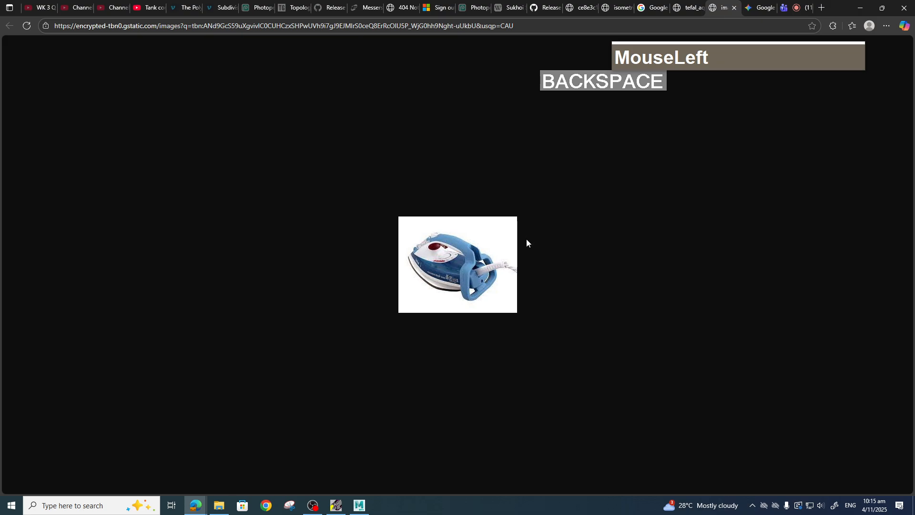
click(734, 8)
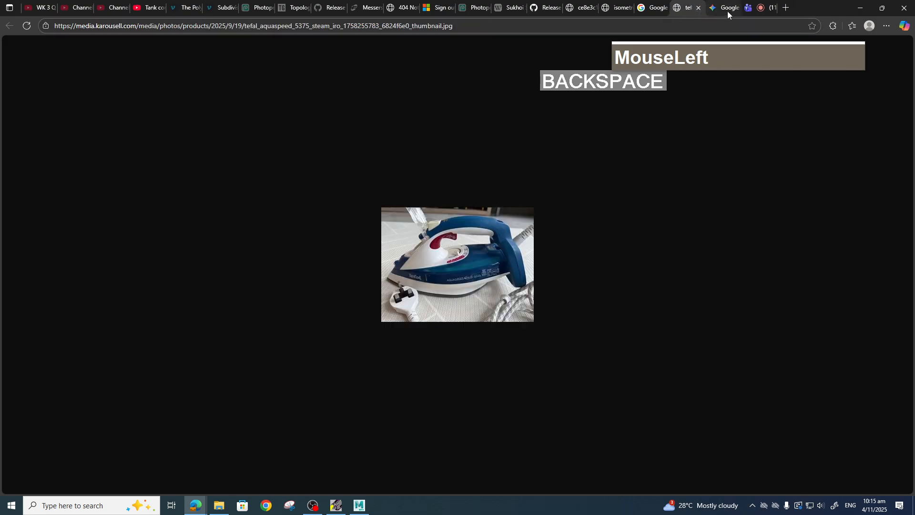
Open the BOMBA.md product page for the Tefal FV5350 iron and select the third thumbnail.
click(652, 7)
click(570, 188)
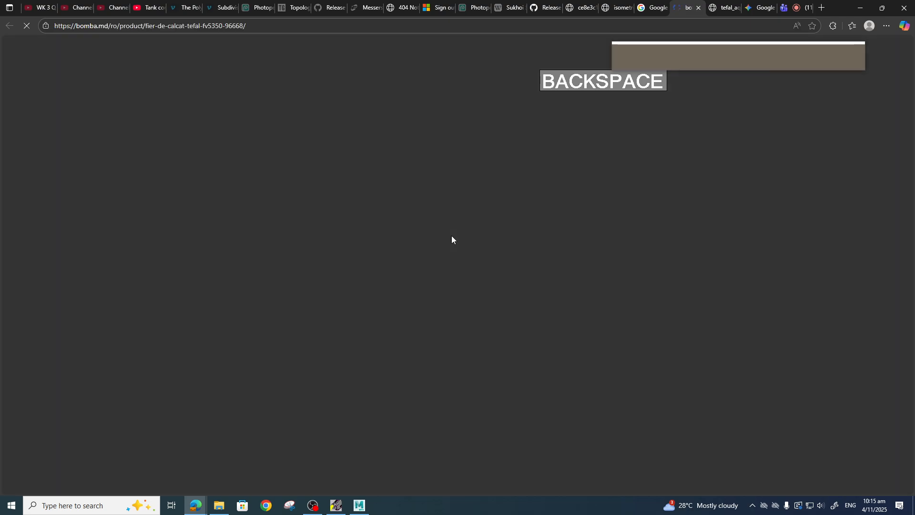
scroll(458, 296, down, 4)
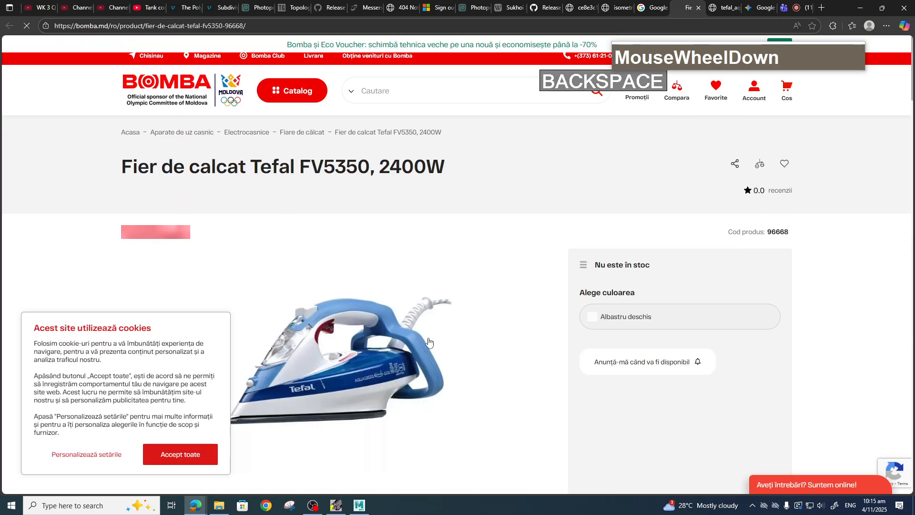
scroll(428, 341, down, 4)
scroll(445, 331, up, 4)
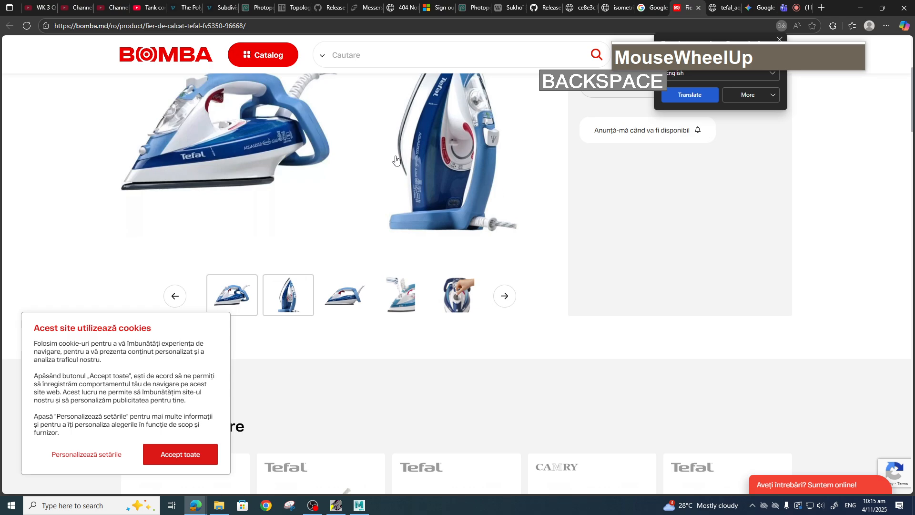
click(345, 353)
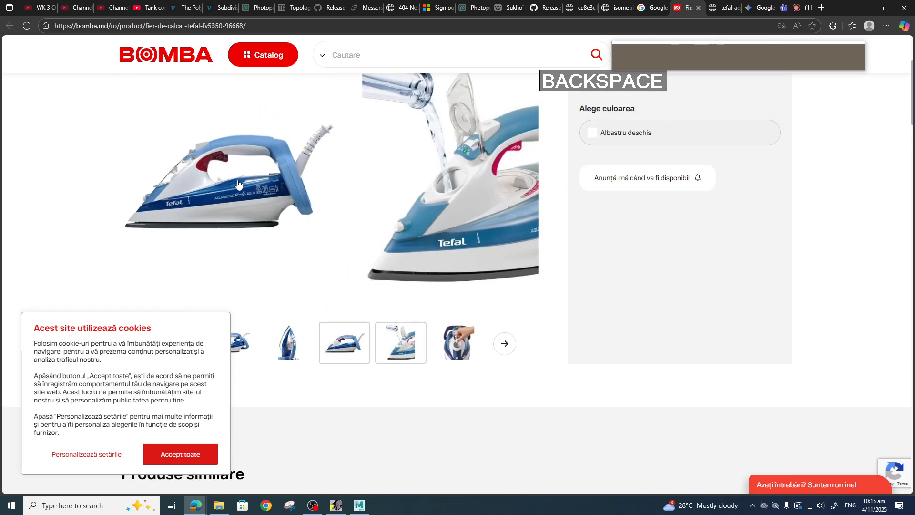
Accept the site's cookies and open the product image in the gallery viewer.
right_click(236, 178)
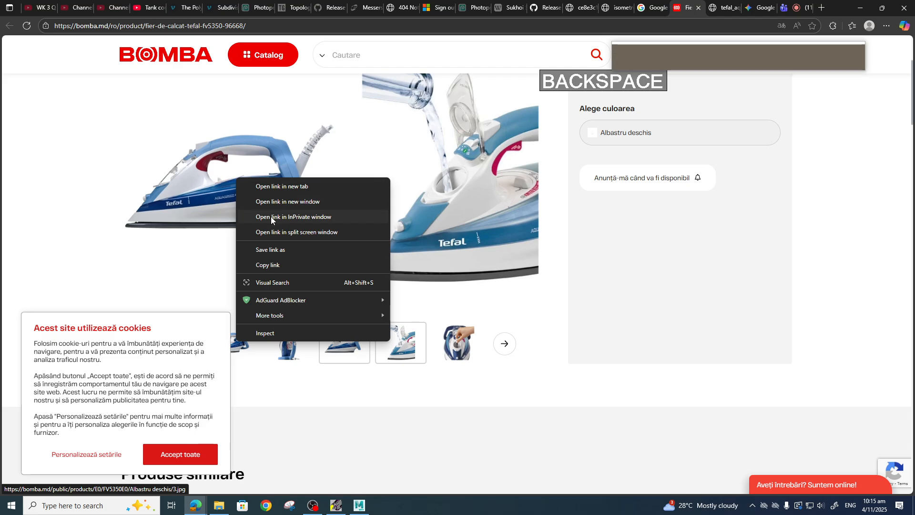
click(181, 456)
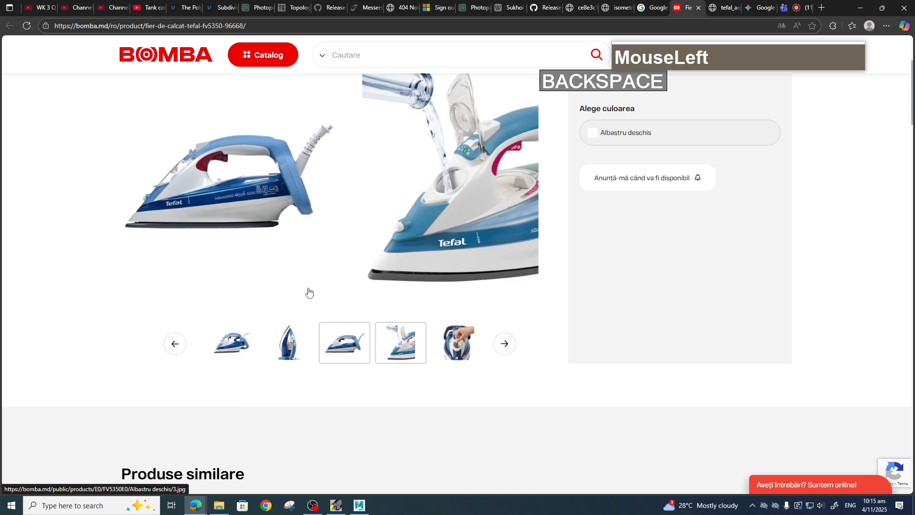
click(245, 191)
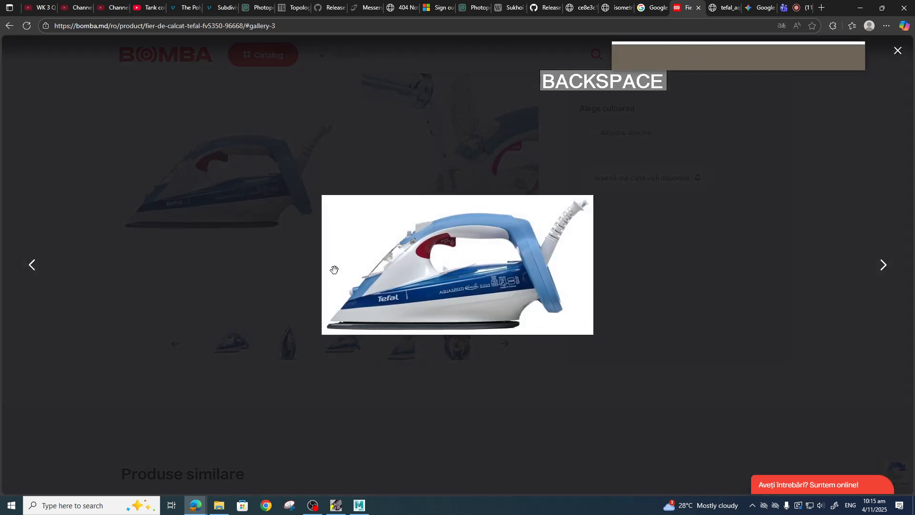
Save the side-view gallery image into the sourceimages folder as 3.jpg.
right_click(429, 253)
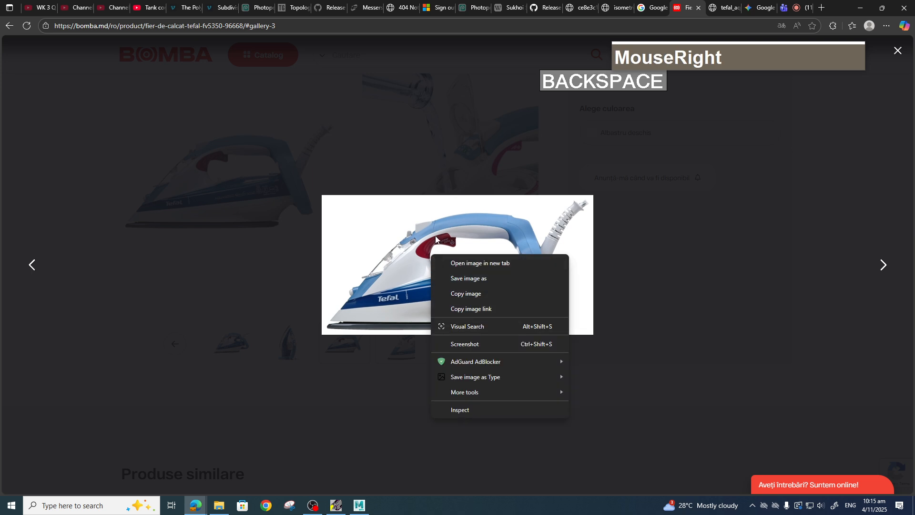
click(469, 279)
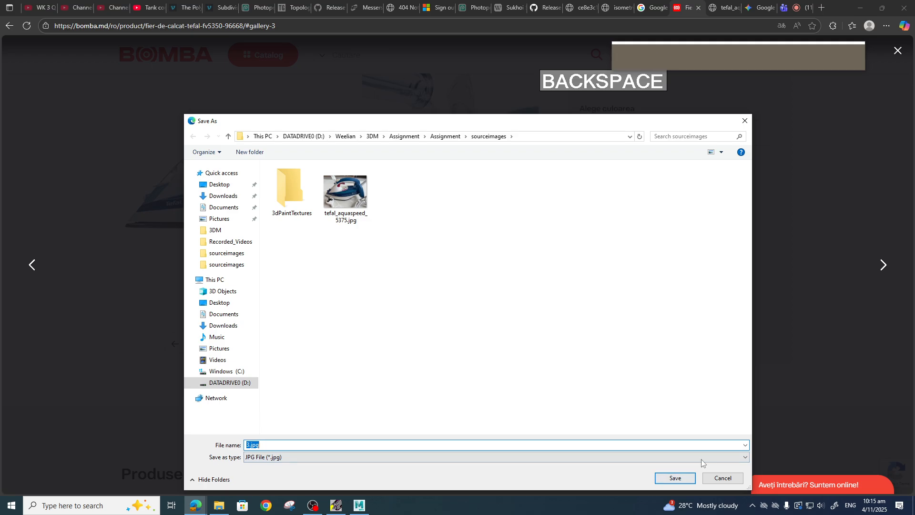
click(673, 478)
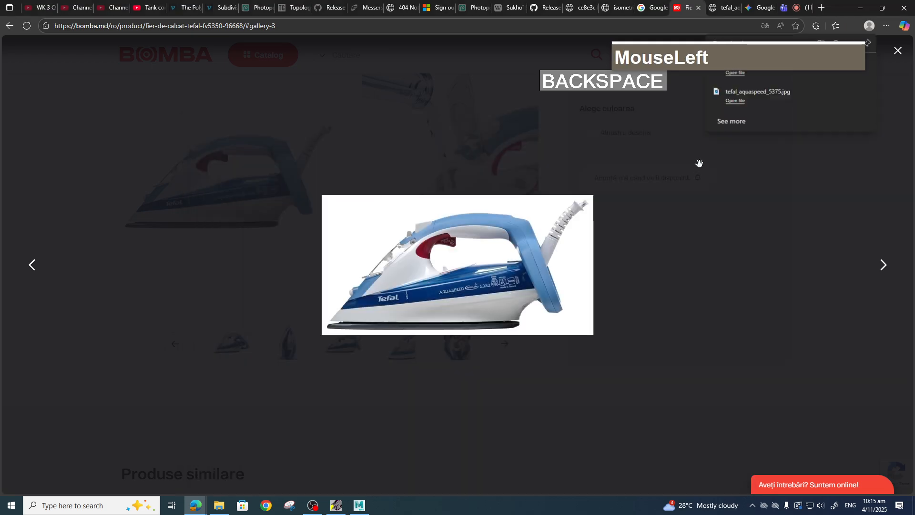
Advance to the next gallery image and save it into sourceimages as 4.jpg.
click(883, 267)
right_click(492, 254)
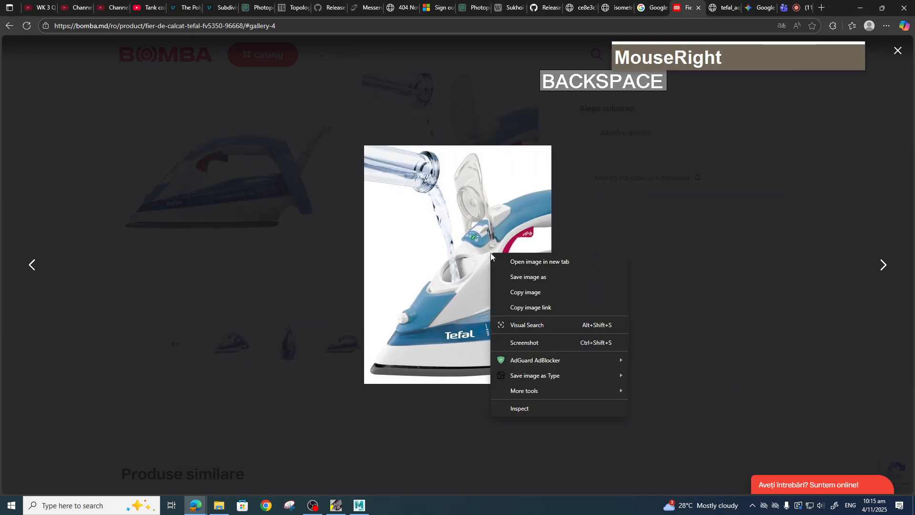
click(525, 280)
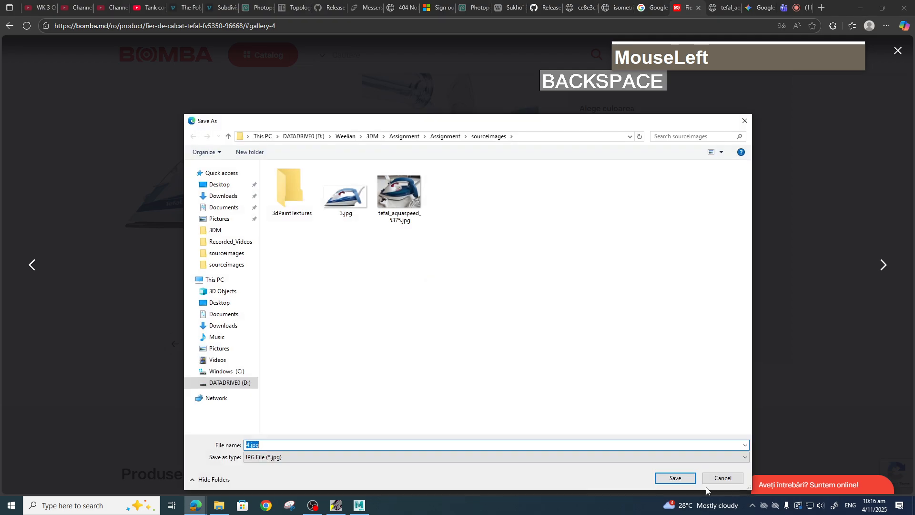
click(675, 478)
Advance to the water-tank close-up image and save it into sourceimages as 5.jpg.
click(885, 267)
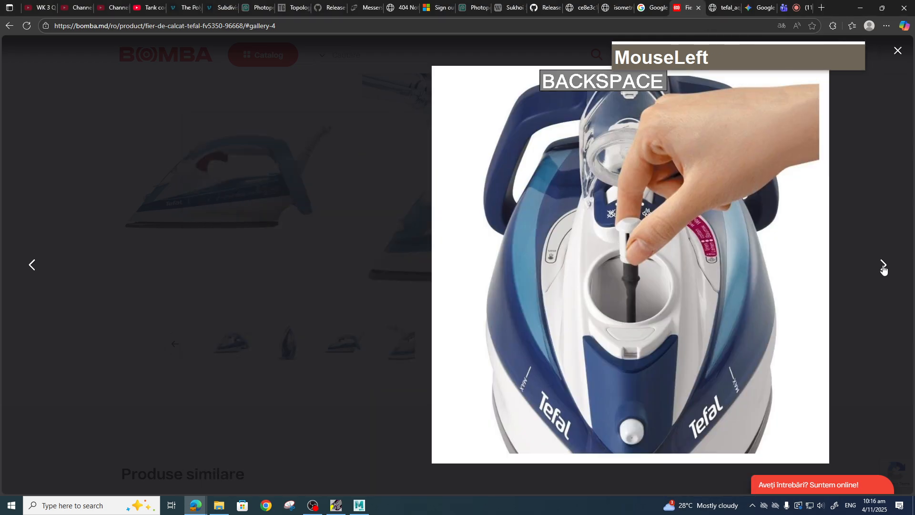
right_click(388, 224)
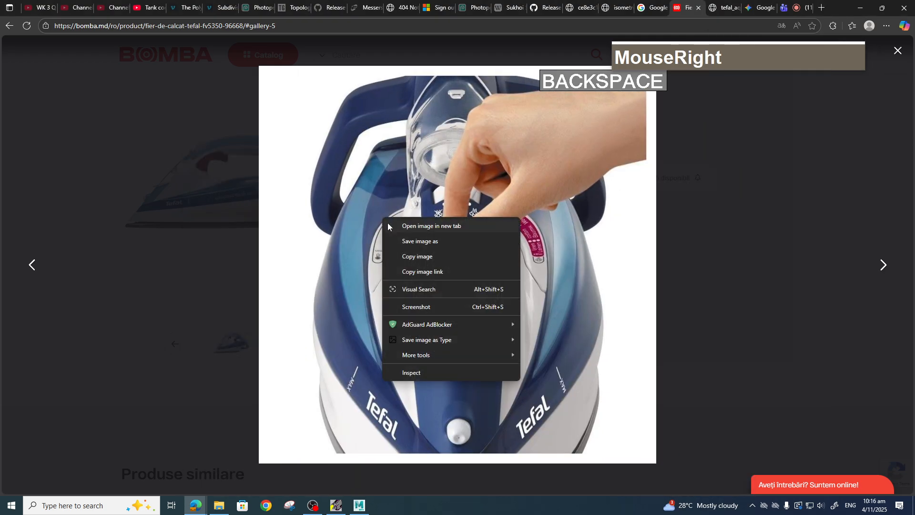
click(408, 242)
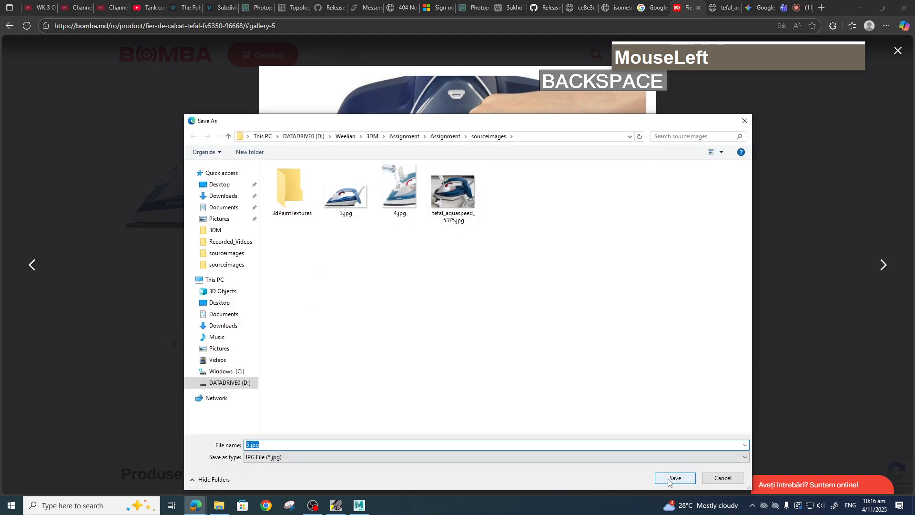
click(673, 478)
Advance to the upright front-view image and save it into sourceimages as 6.jpg.
click(889, 272)
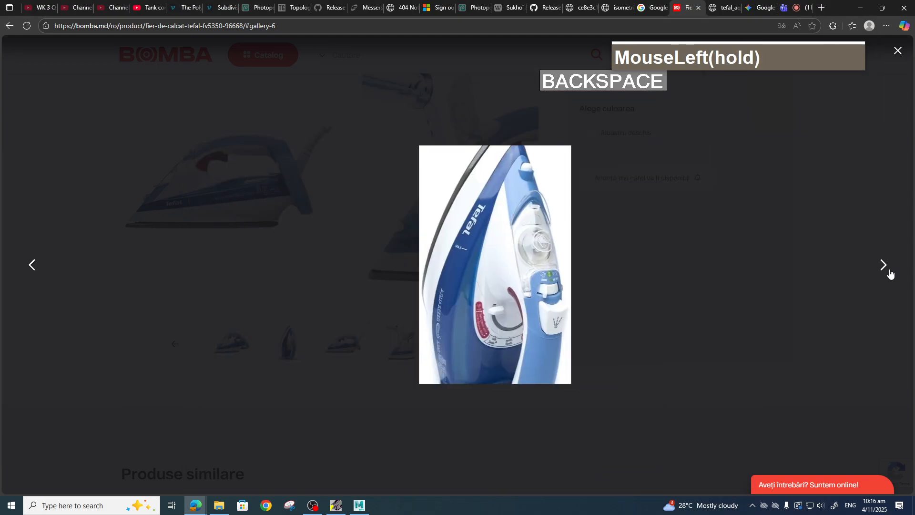
right_click(452, 224)
click(487, 248)
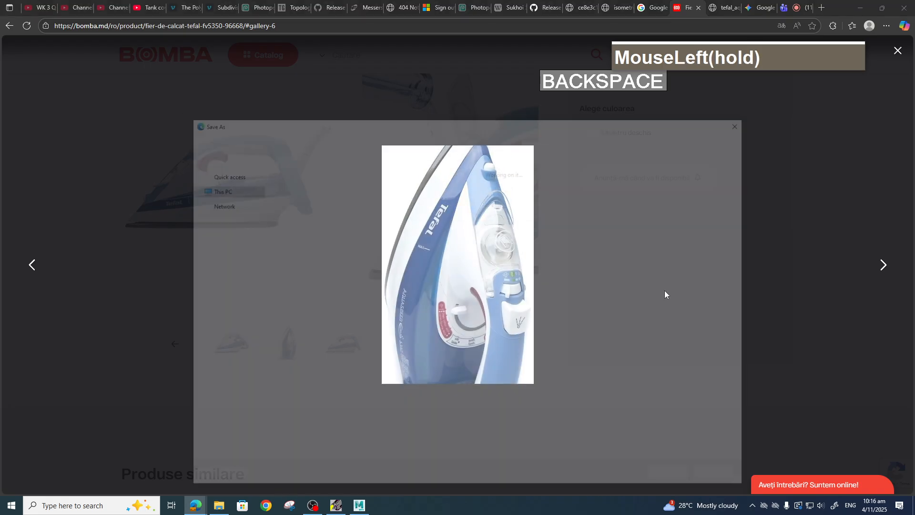
click(676, 477)
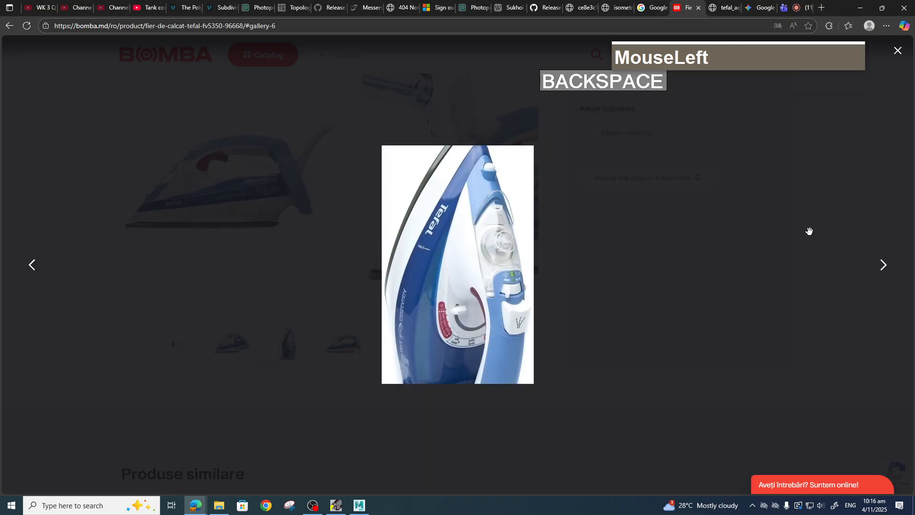
Advance to the three-quarter view image and save it into sourceimages as 7.jpg.
click(882, 265)
right_click(498, 220)
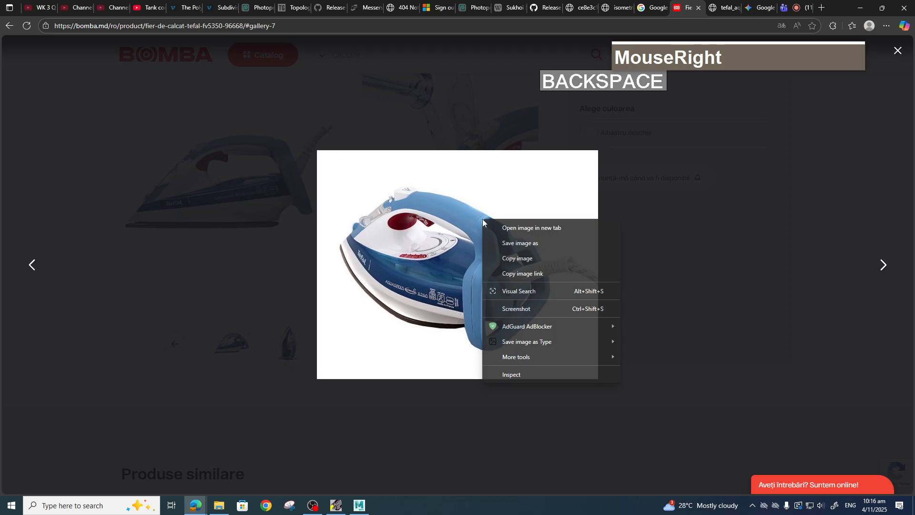
click(510, 240)
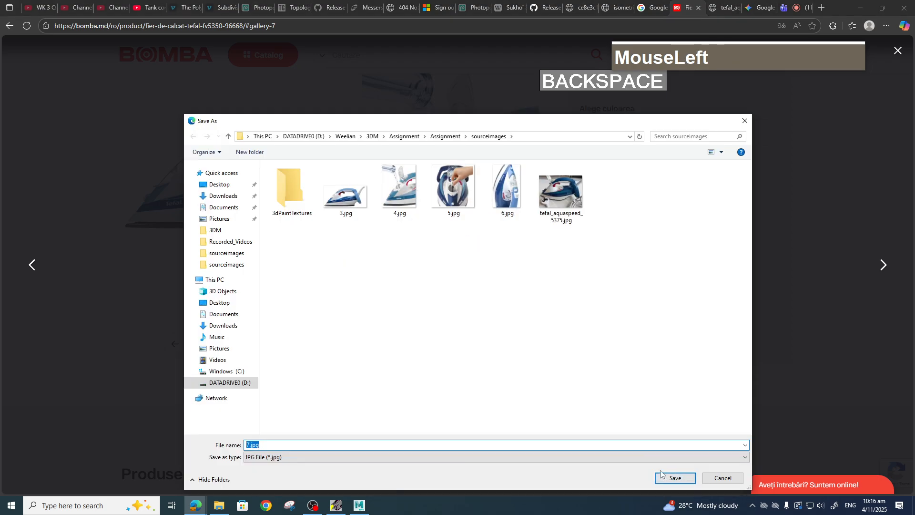
click(672, 477)
Advance to the first gallery image and save it into sourceimages as 1.jpg.
click(882, 265)
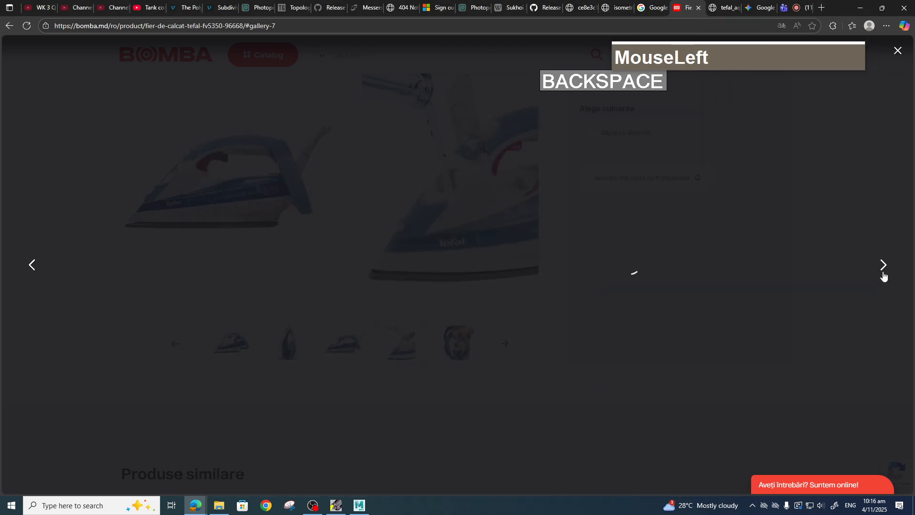
right_click(479, 230)
click(506, 255)
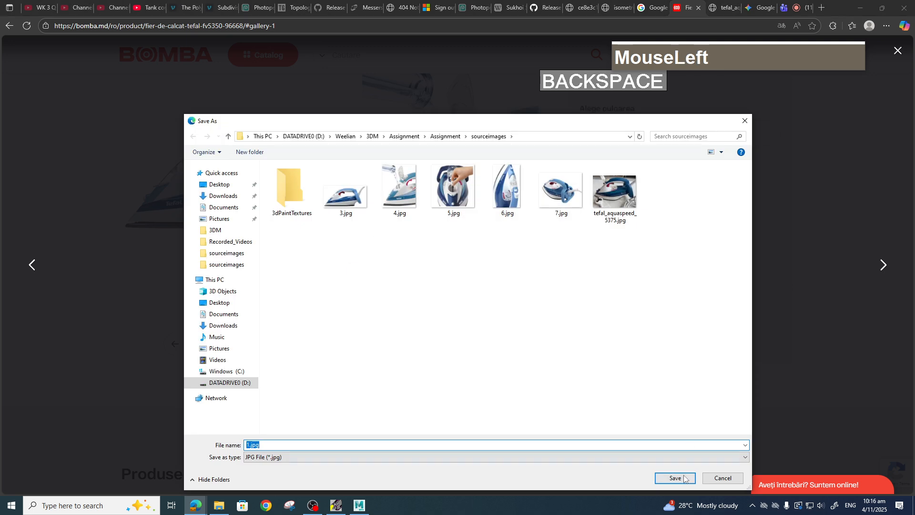
click(672, 478)
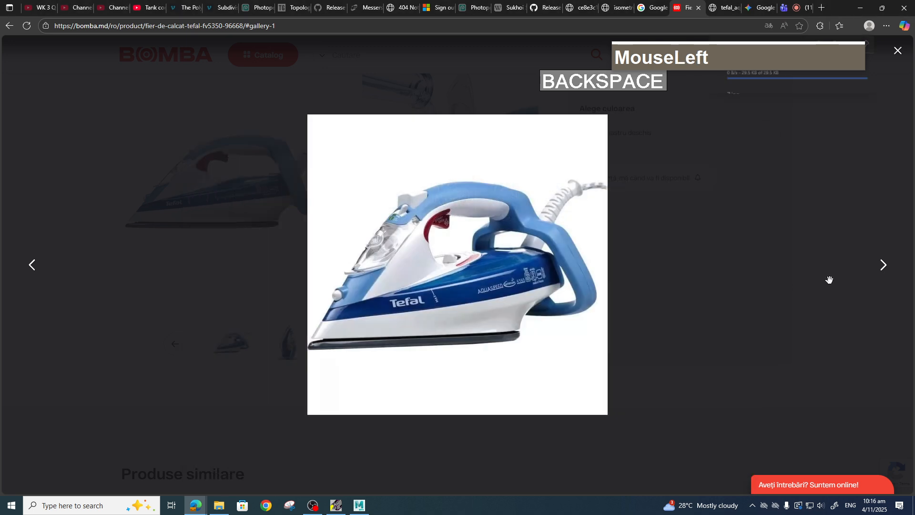
Advance to the upright side-view image and save it into sourceimages as 2.jpg.
click(883, 265)
right_click(510, 231)
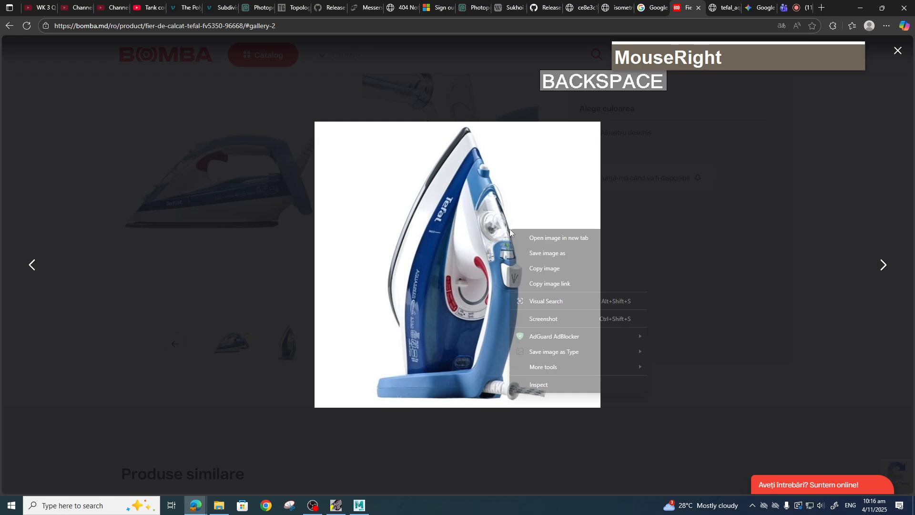
click(538, 253)
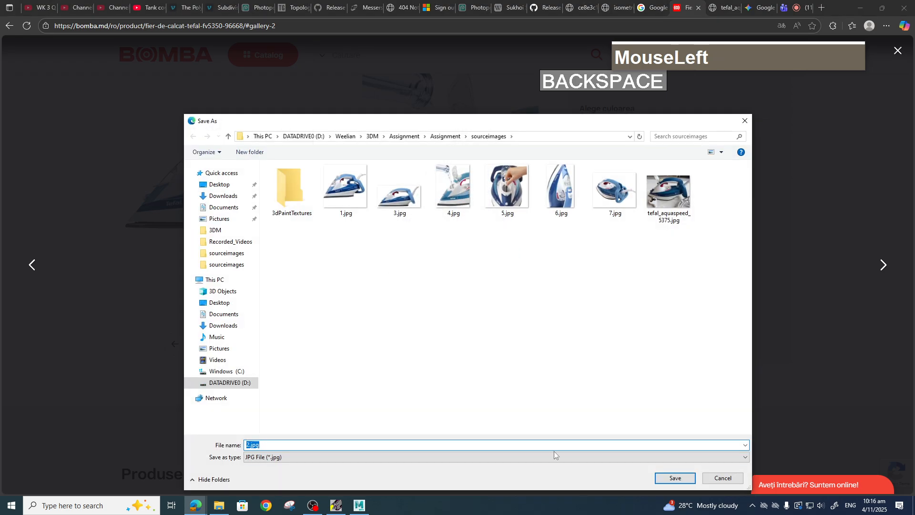
click(675, 478)
Close the product gallery and browse the Google visual matches, opening a soleplate image of a Tefal iron.
click(884, 267)
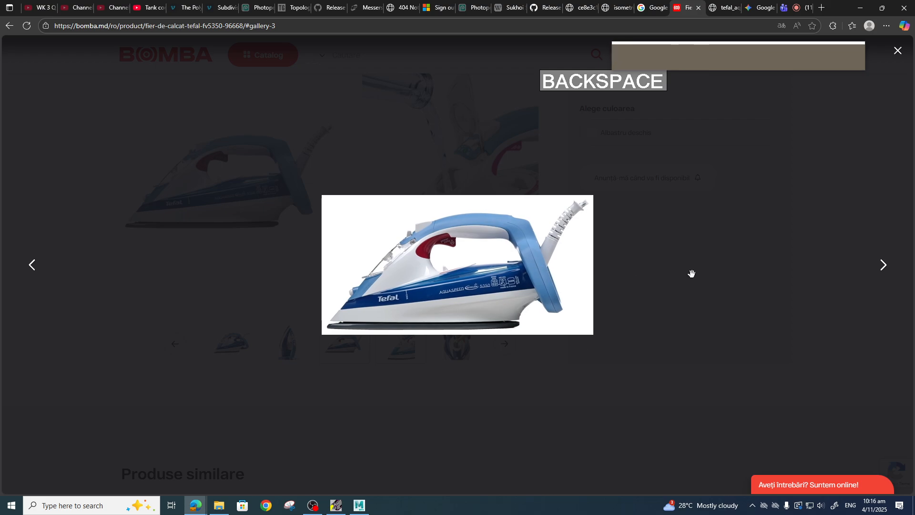
click(692, 273)
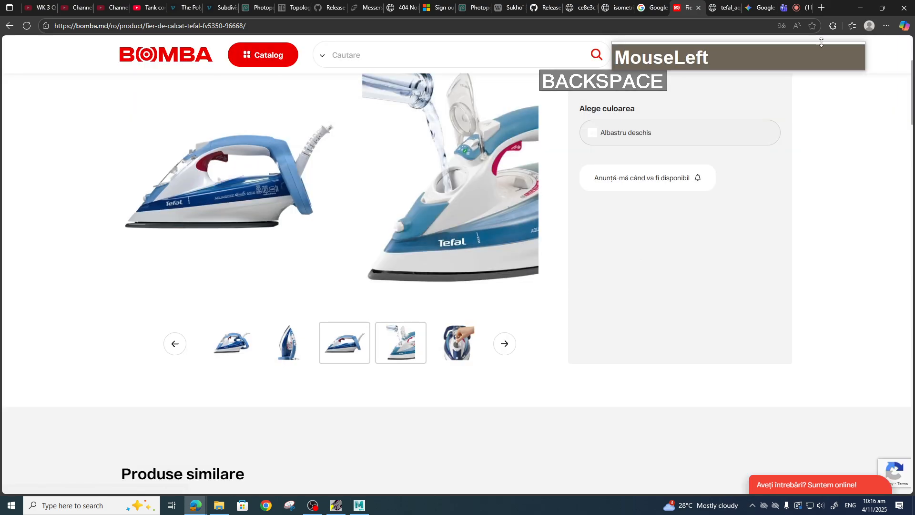
click(651, 8)
scroll(272, 333, down, 2)
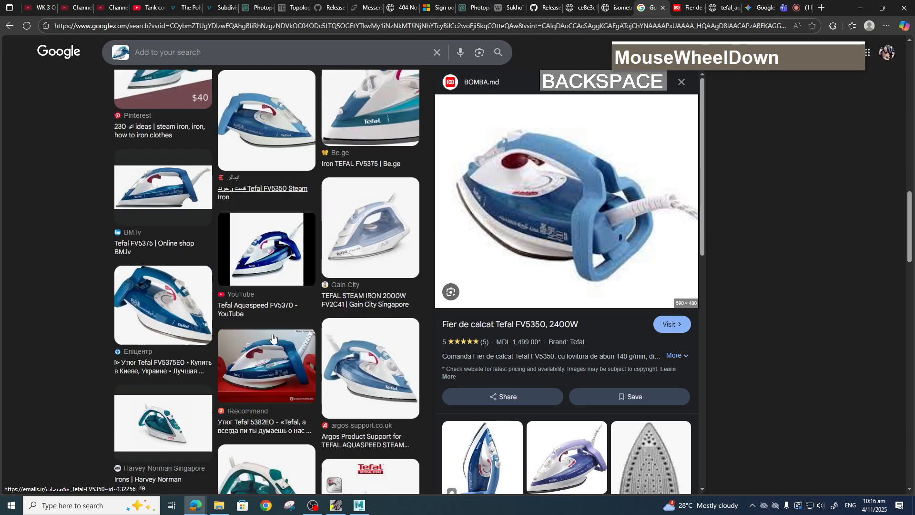
scroll(273, 337, down, 8)
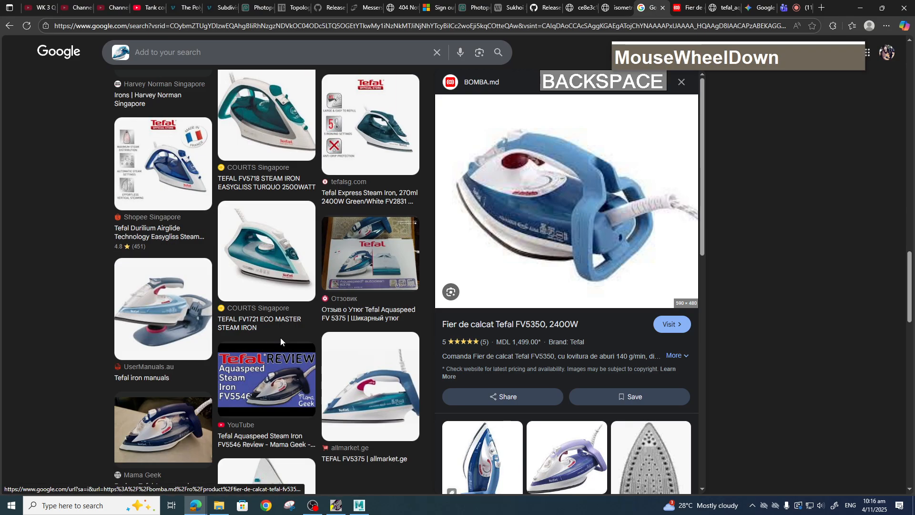
scroll(281, 341, up, 15)
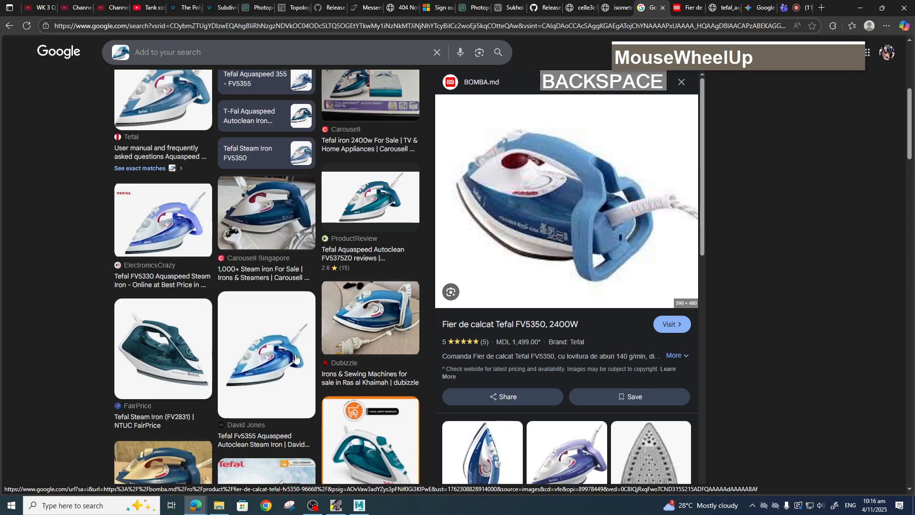
scroll(298, 348, up, 6)
scroll(304, 329, down, 3)
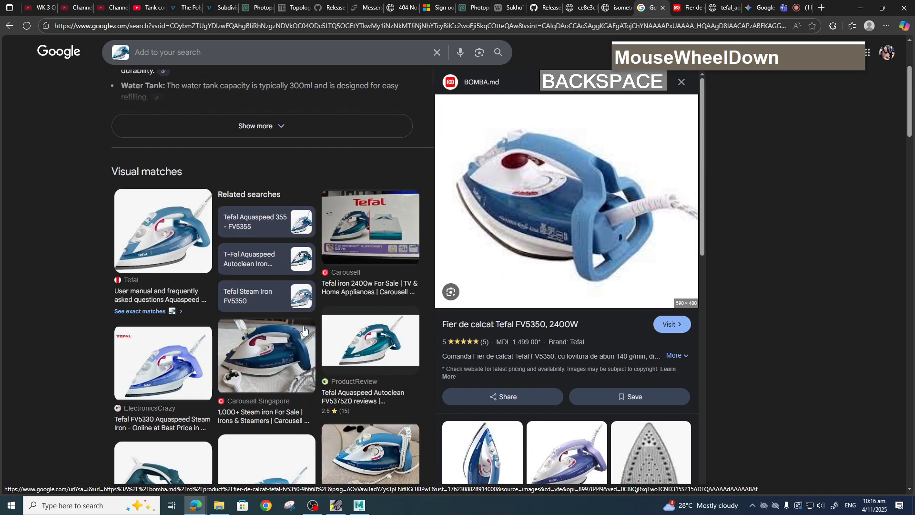
scroll(304, 329, down, 3)
scroll(565, 394, down, 3)
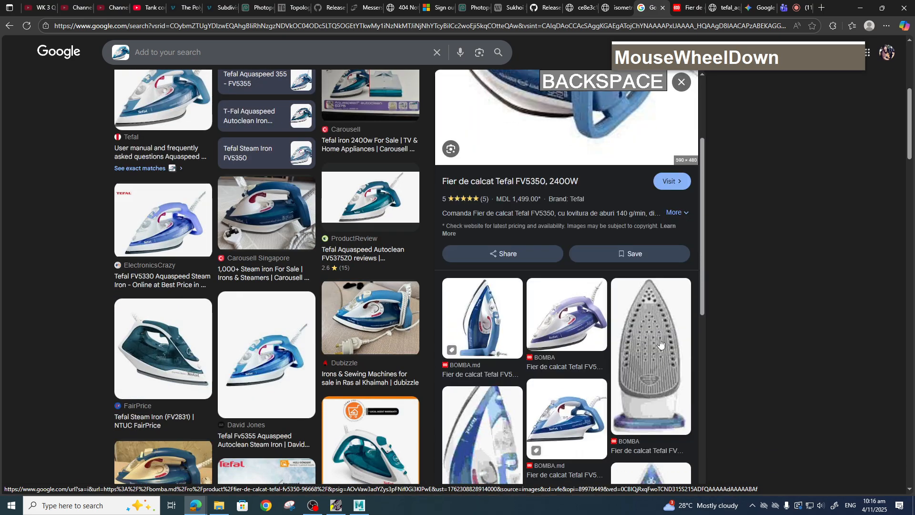
scroll(660, 344, down, 1)
click(651, 185)
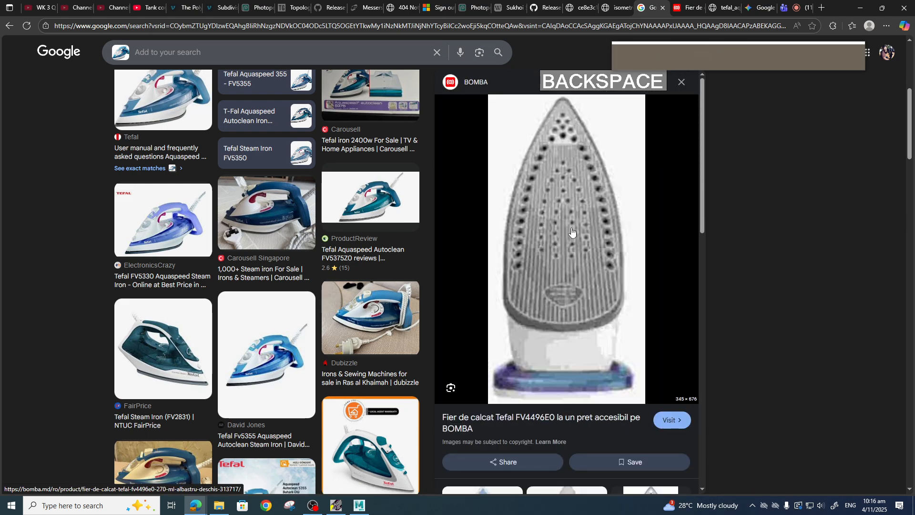
Open the Tefal FV4496E0 product page and save its soleplate image into sourceimages as 2 (1).jpg.
scroll(574, 234, down, 2)
scroll(576, 239, up, 1)
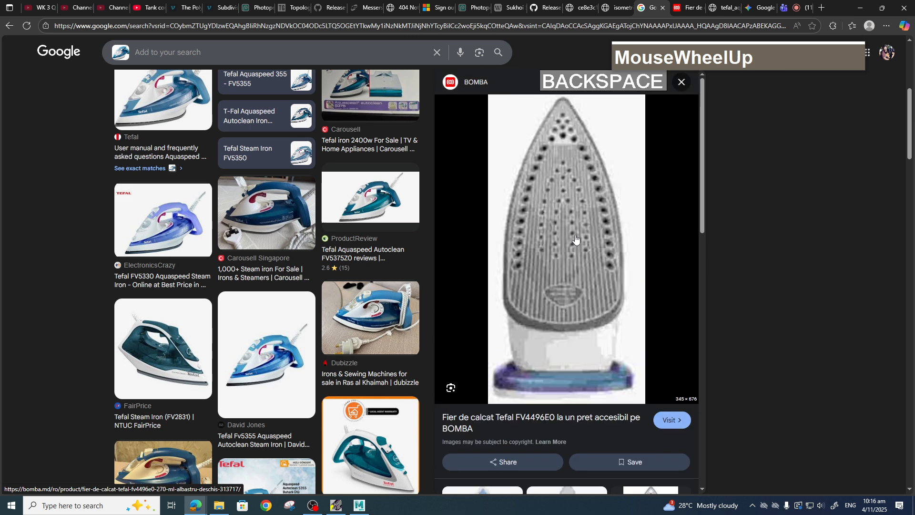
scroll(576, 238, down, 4)
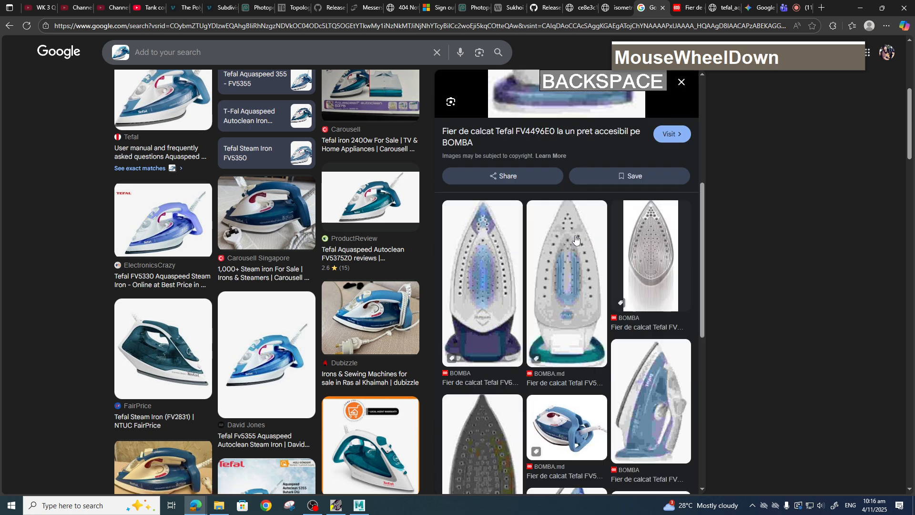
scroll(553, 273, up, 5)
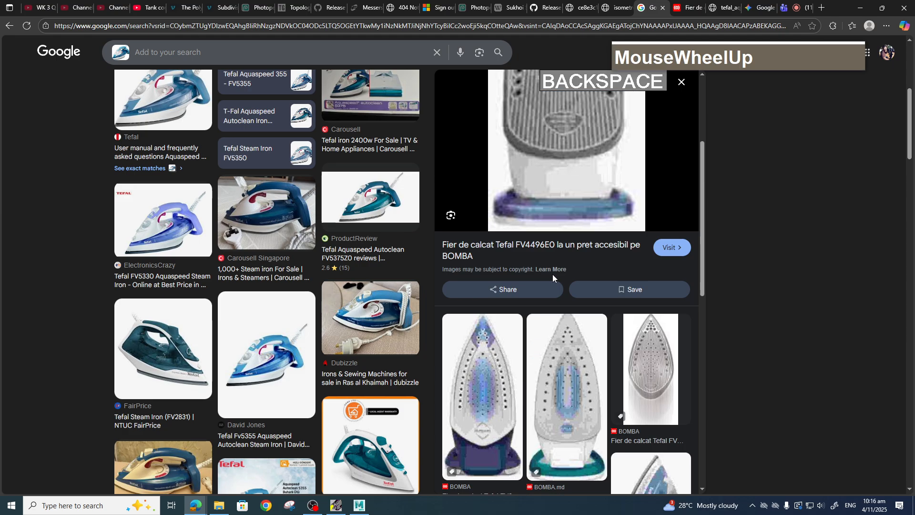
click(559, 226)
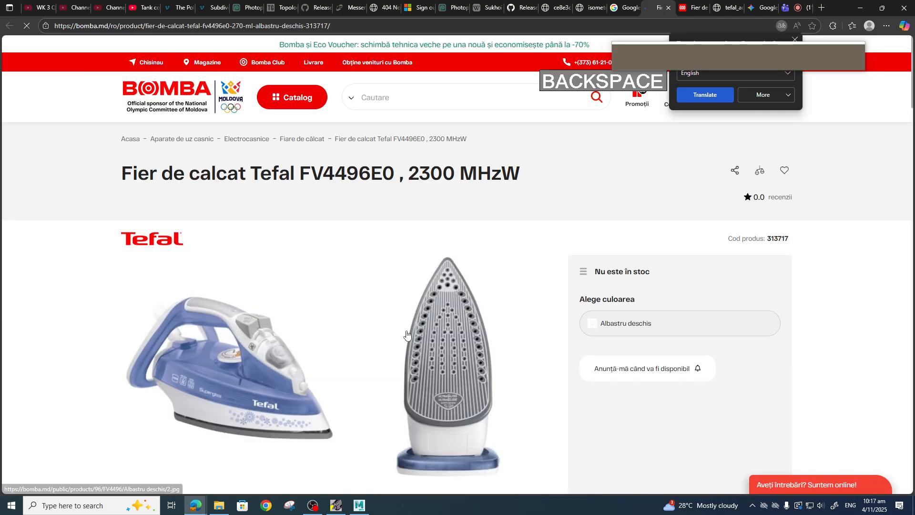
scroll(443, 362, down, 1)
scroll(457, 333, down, 2)
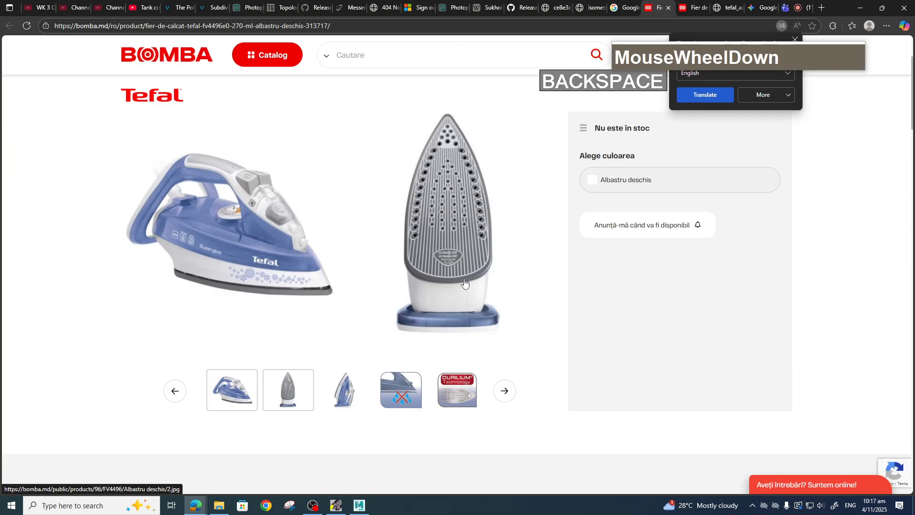
scroll(473, 292, up, 1)
click(473, 293)
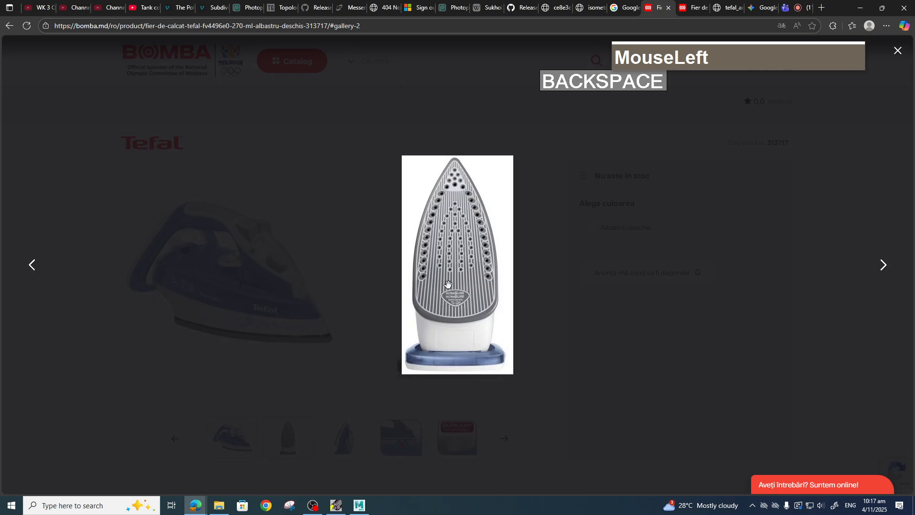
right_click(451, 240)
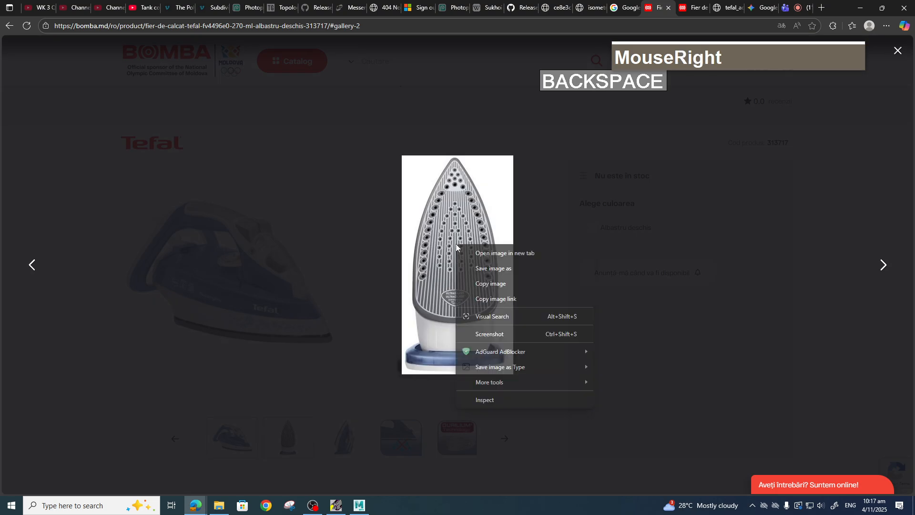
click(493, 273)
click(675, 477)
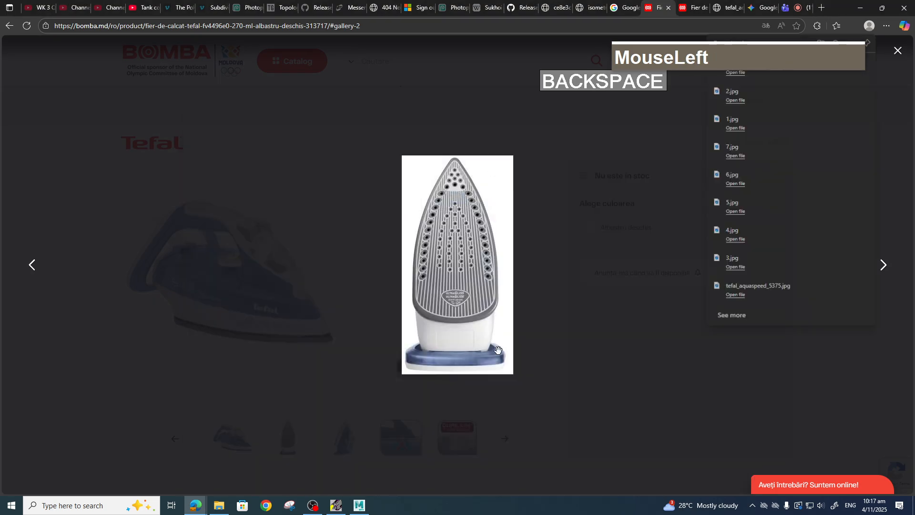
Close the gallery, return to the Google results and browse further visual matches, selecting another soleplate image.
click(34, 270)
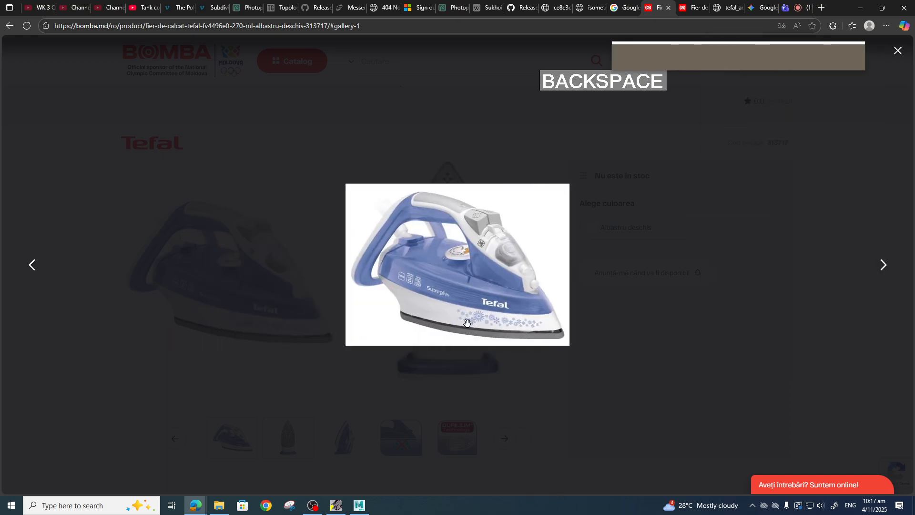
click(895, 66)
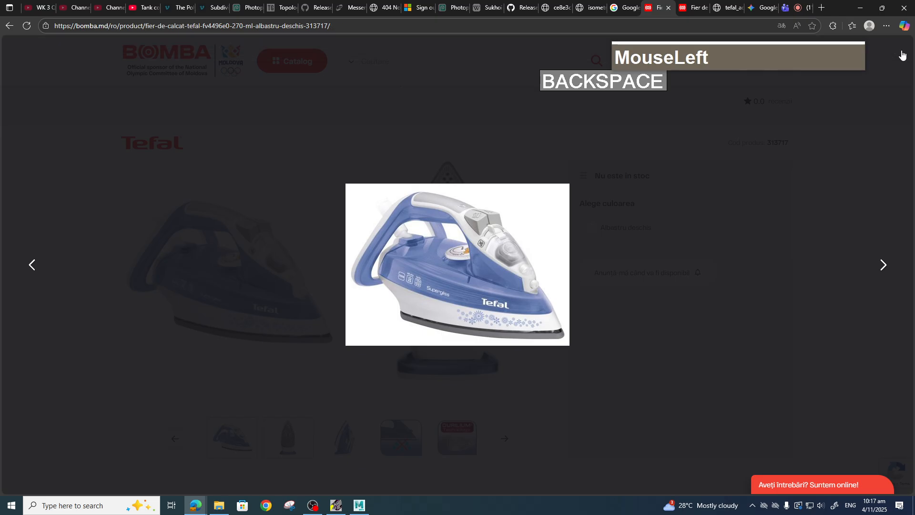
click(6, 29)
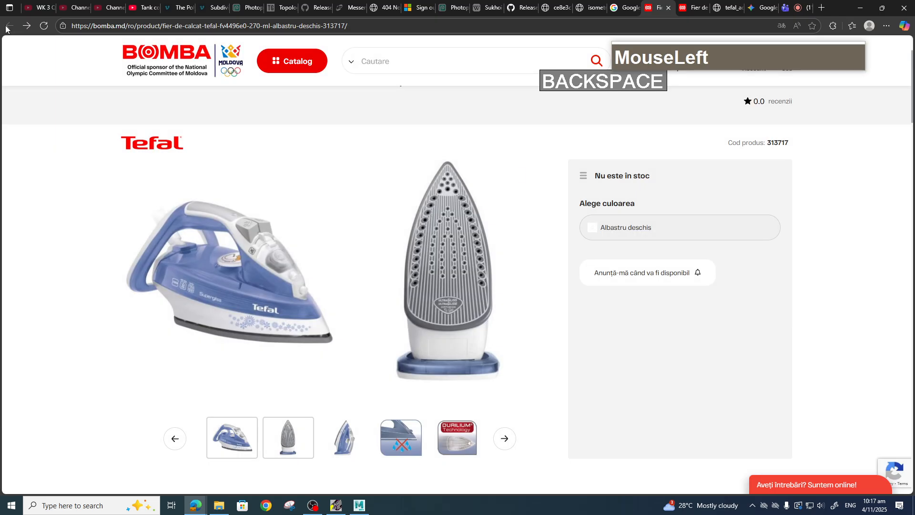
click(668, 8)
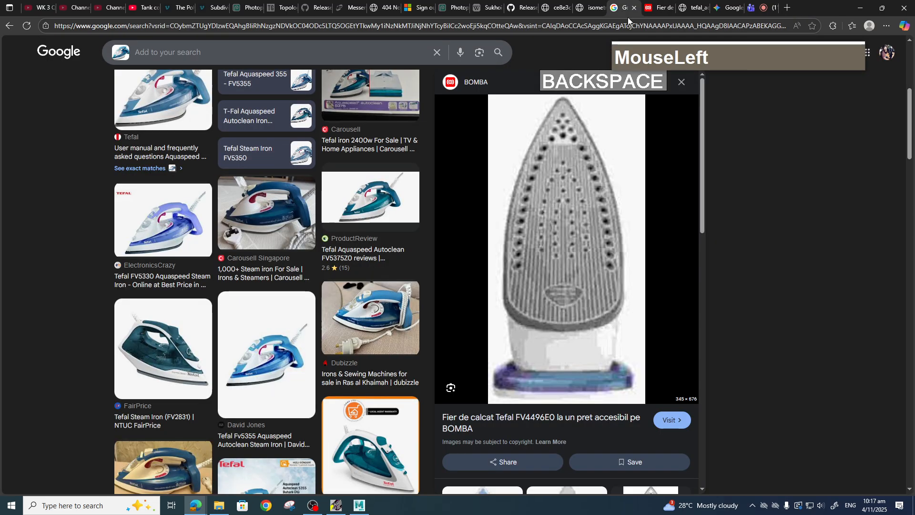
scroll(636, 432, down, 4)
scroll(636, 432, down, 6)
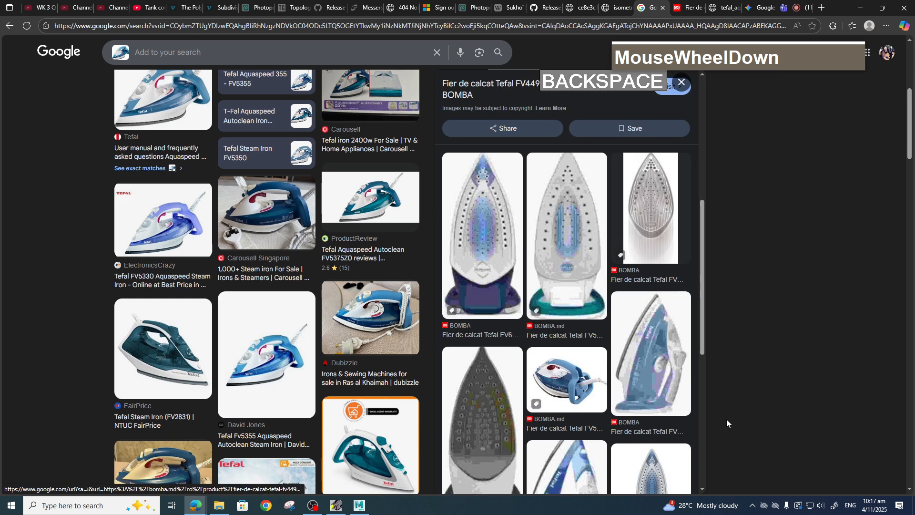
scroll(512, 415, down, 4)
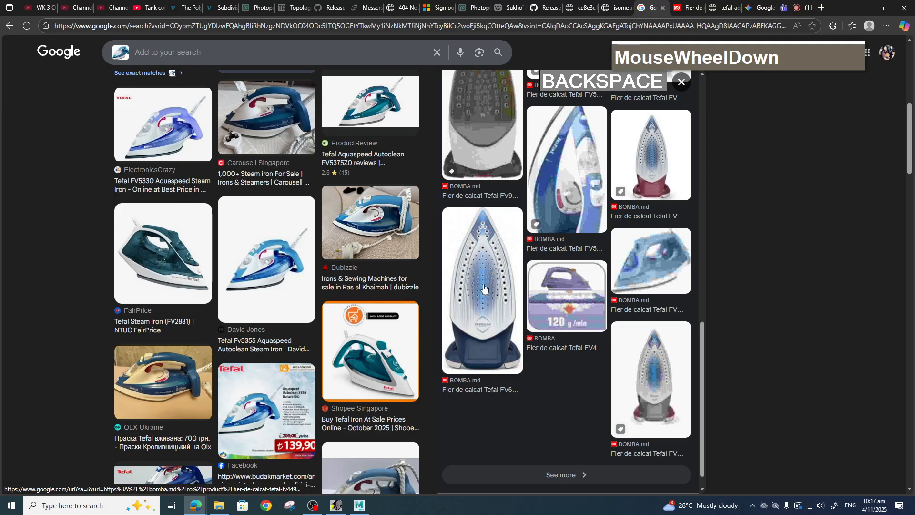
click(479, 299)
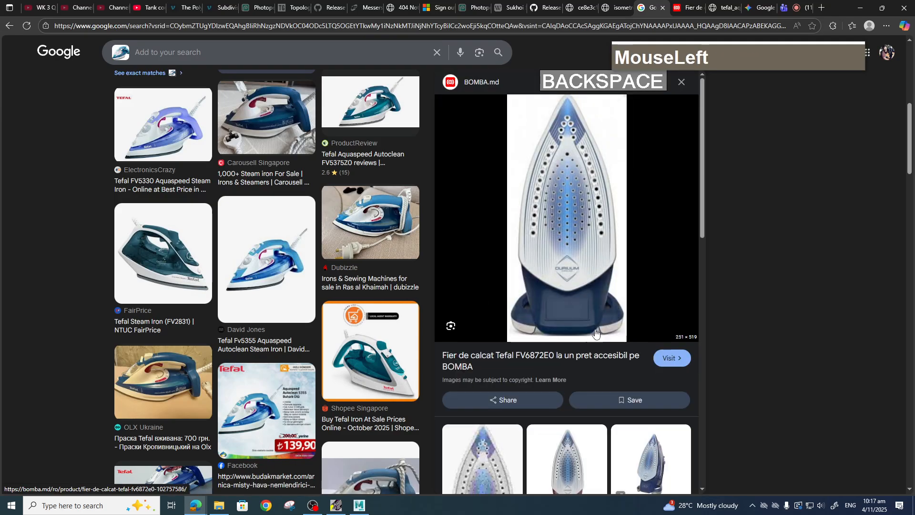
Open the Tefal FV6872E0 product page and save its soleplate image into sourceimages as 2 (2).jpg.
click(672, 361)
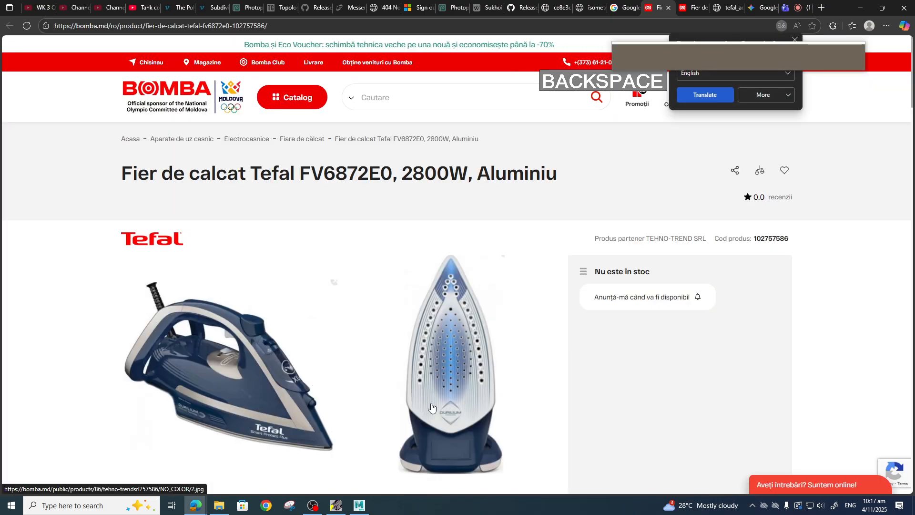
scroll(438, 350, down, 2)
click(455, 278)
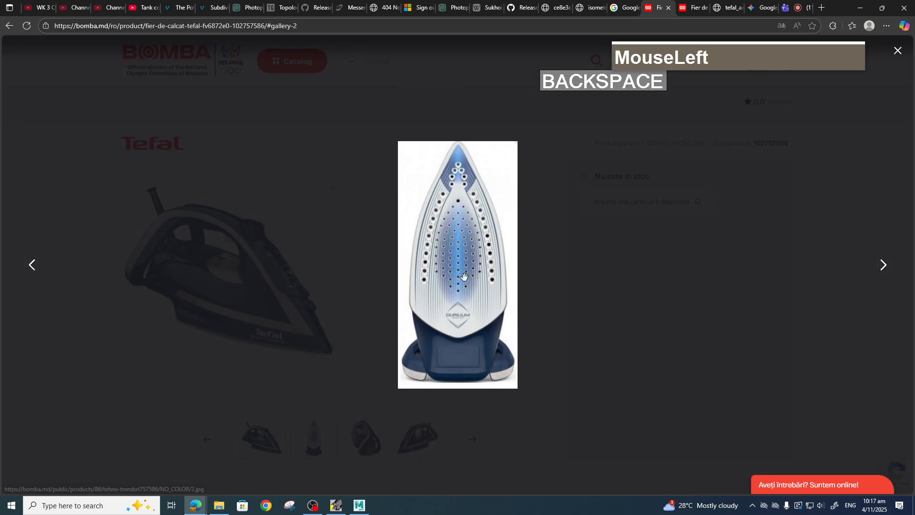
right_click(458, 207)
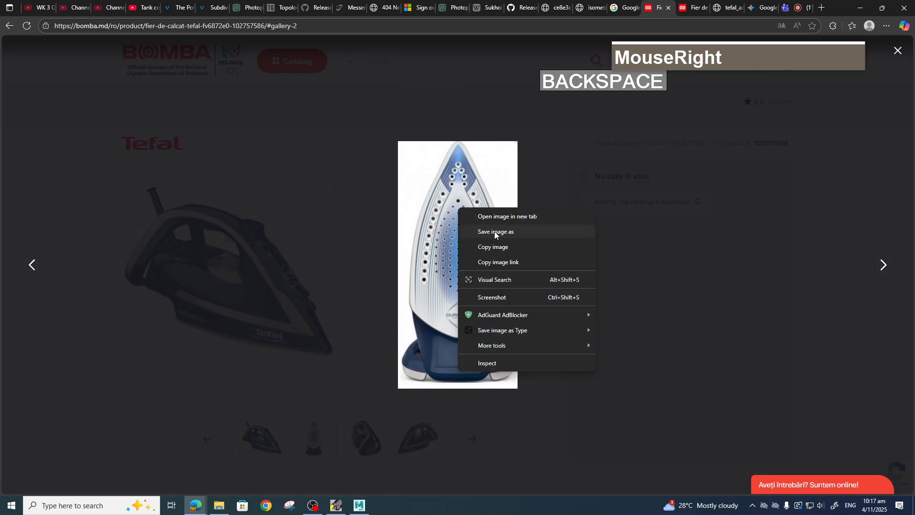
click(496, 233)
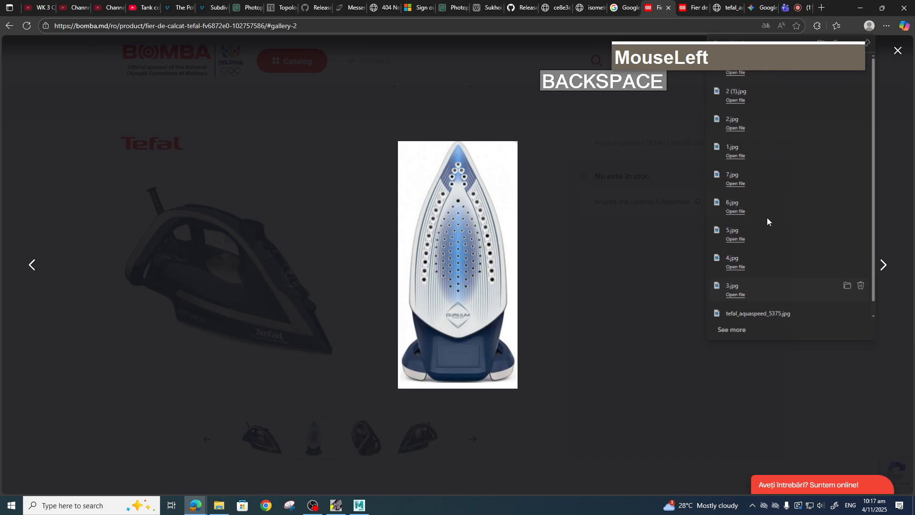
click(675, 478)
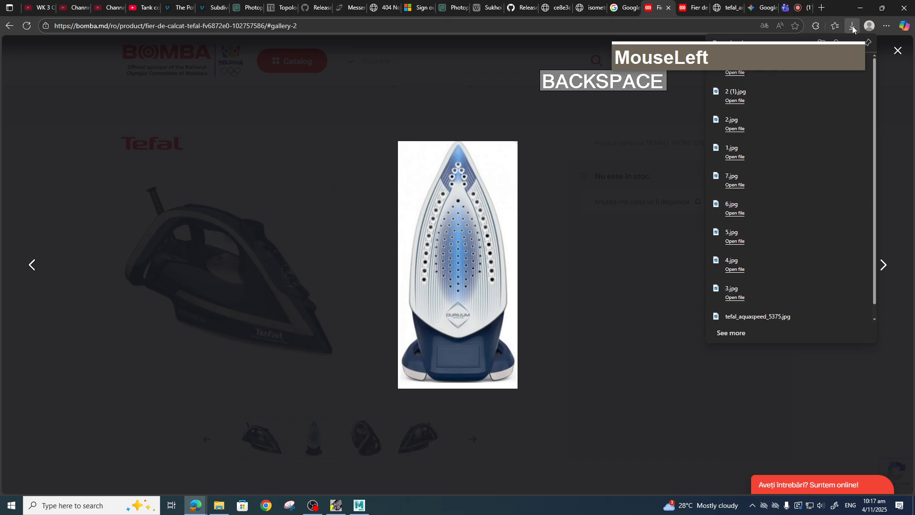
Minimize the browser, open File Explorer and navigate to the Assignment project's sourceimages folder.
click(860, 12)
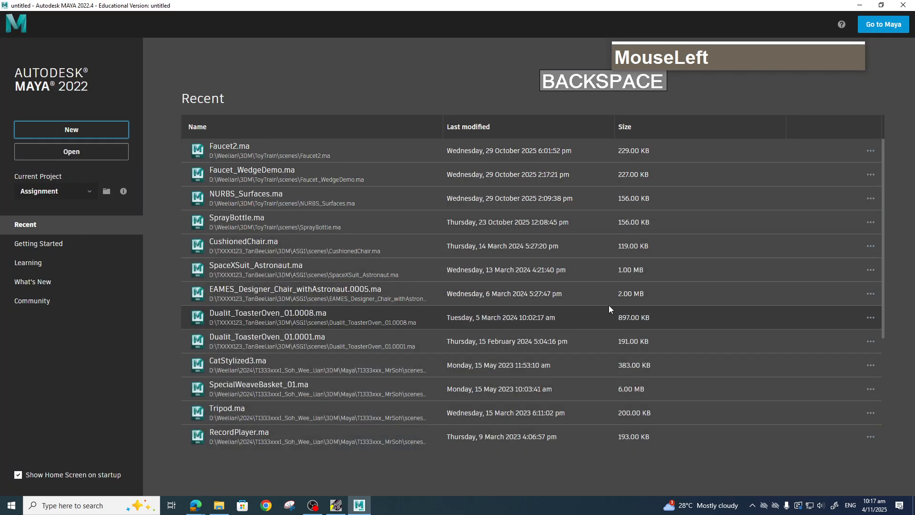
click(218, 505)
drag(529, 66, 324, 97)
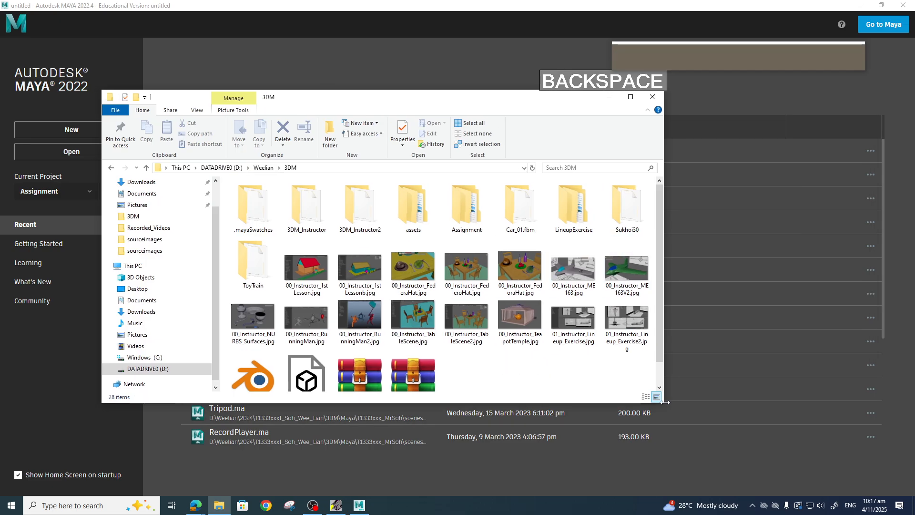
drag(665, 403, 762, 470)
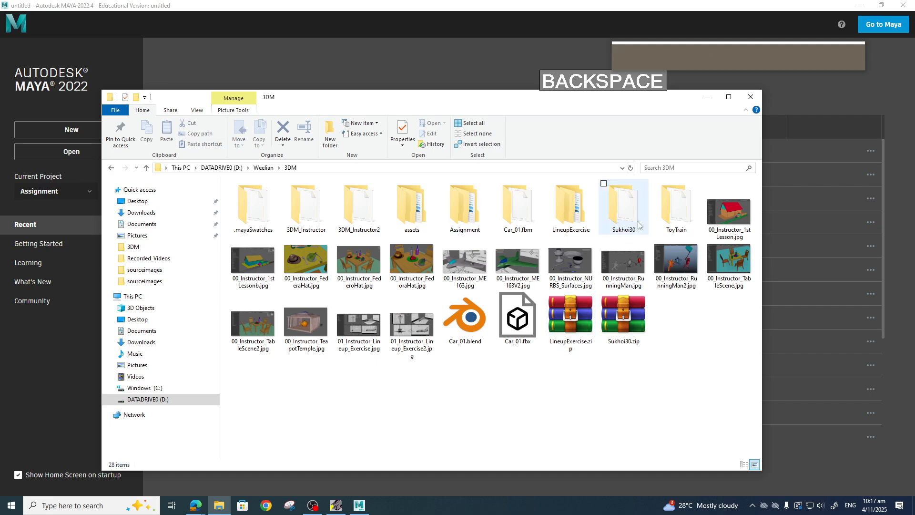
double_click(465, 216)
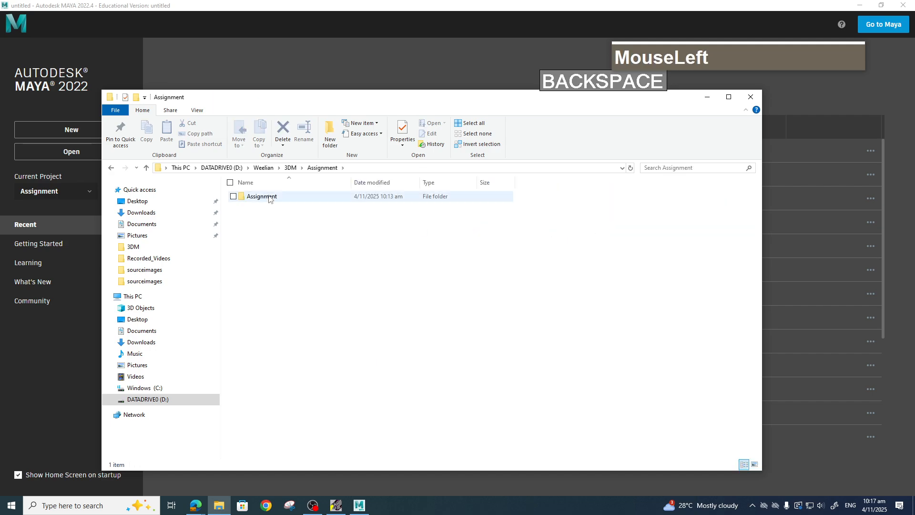
double_click(266, 197)
double_click(270, 317)
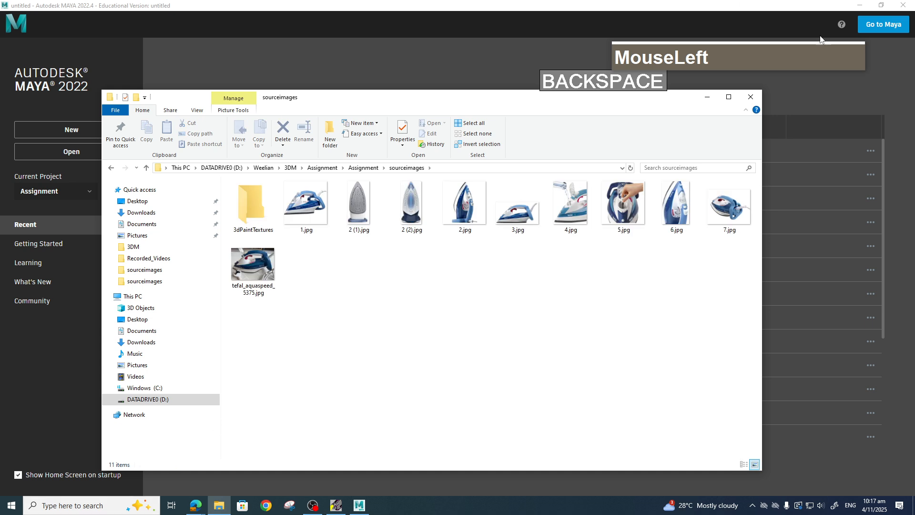
Minimize Maya, launch BeeRef from the desktop and place its window below the sourceimages folder.
click(859, 5)
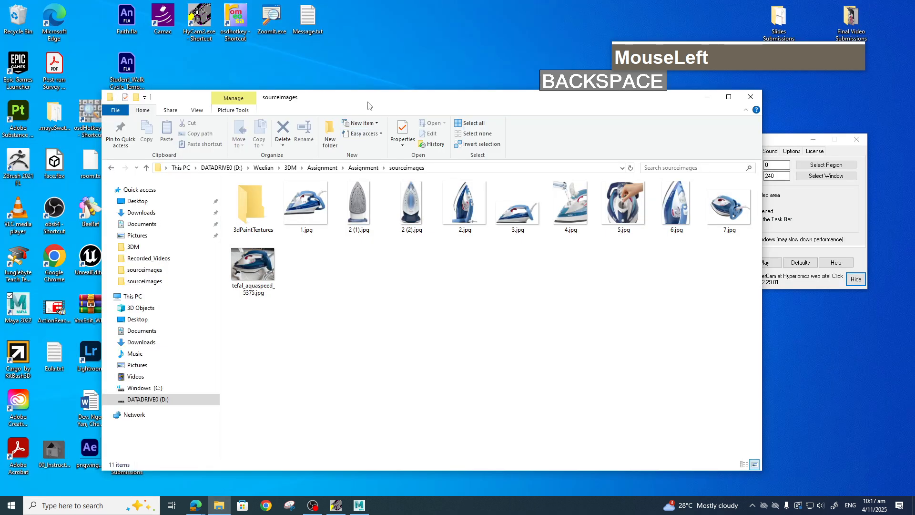
drag(367, 105, 487, 85)
click(98, 215)
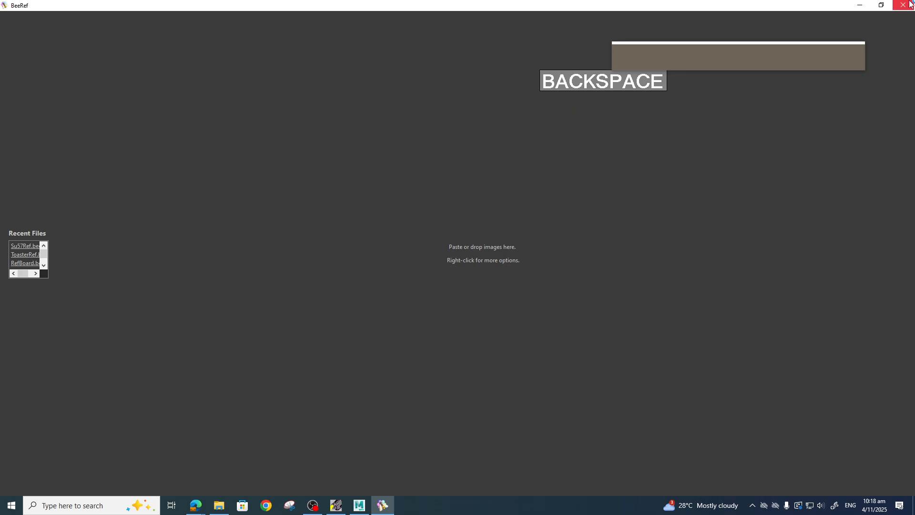
click(881, 4)
drag(499, 93, 332, 284)
Select all ten iron images in sourceimages, drop them onto the BeeRef board and maximize the board.
click(411, 195)
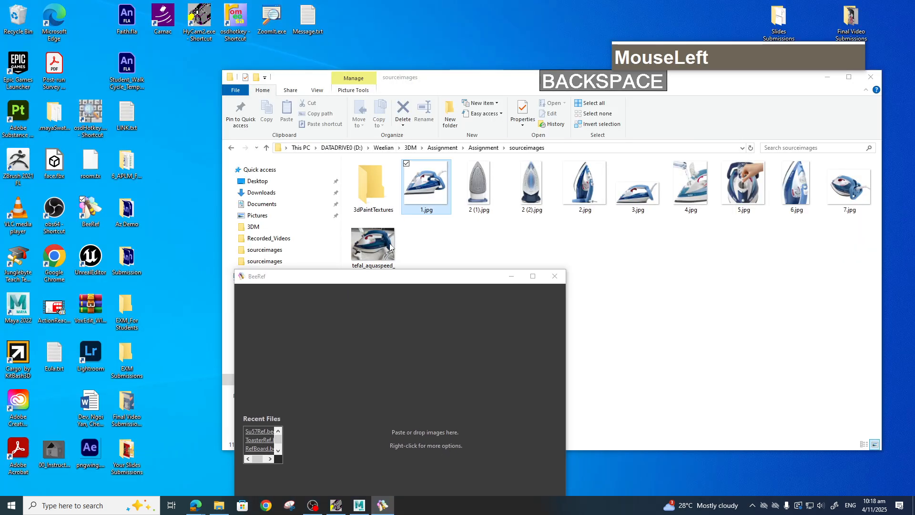
shift+click(390, 247)
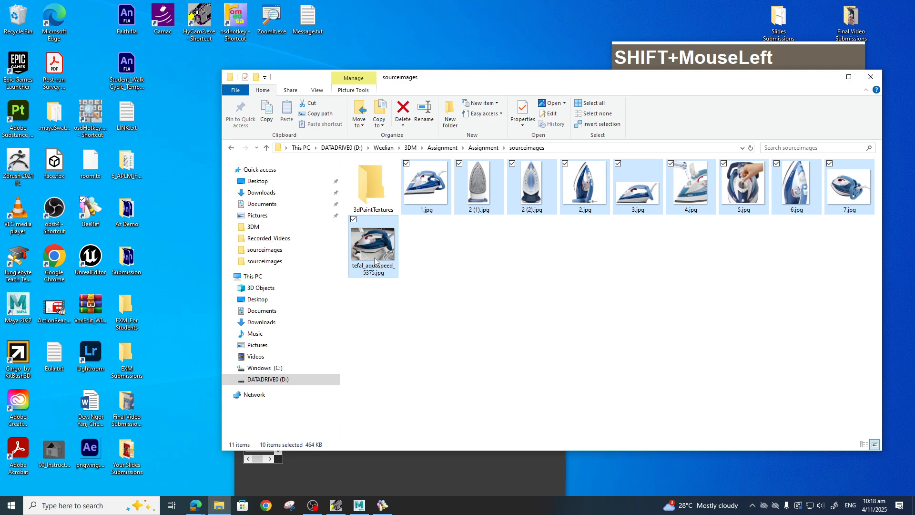
drag(375, 261, 448, 484)
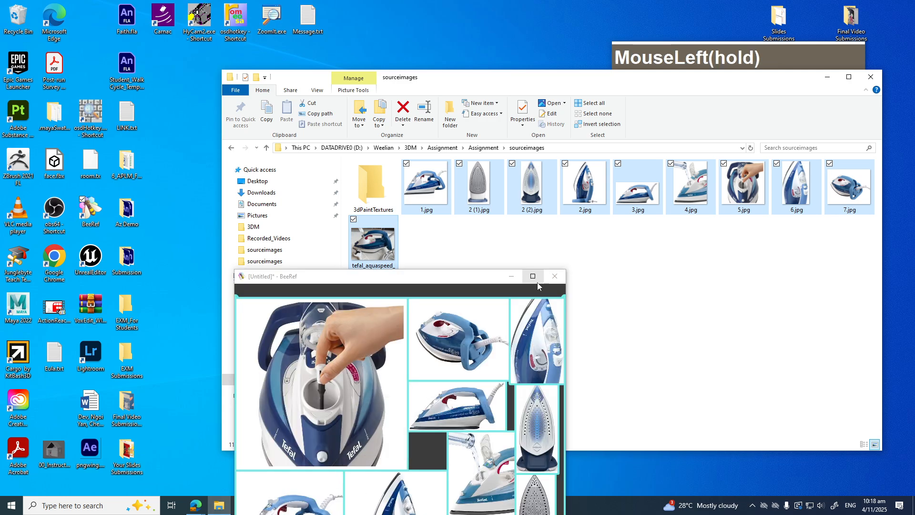
click(535, 279)
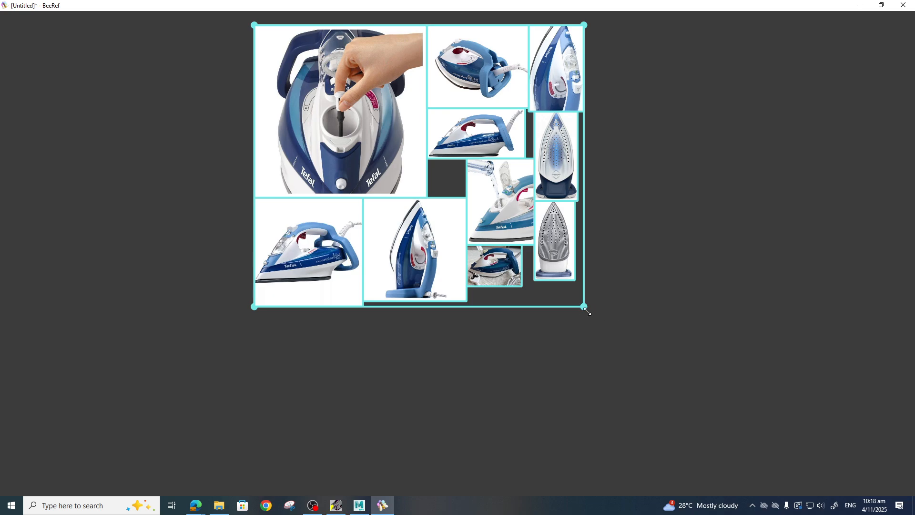
Scale up the group of dropped reference images so they fill most of the board.
drag(604, 327, 836, 486)
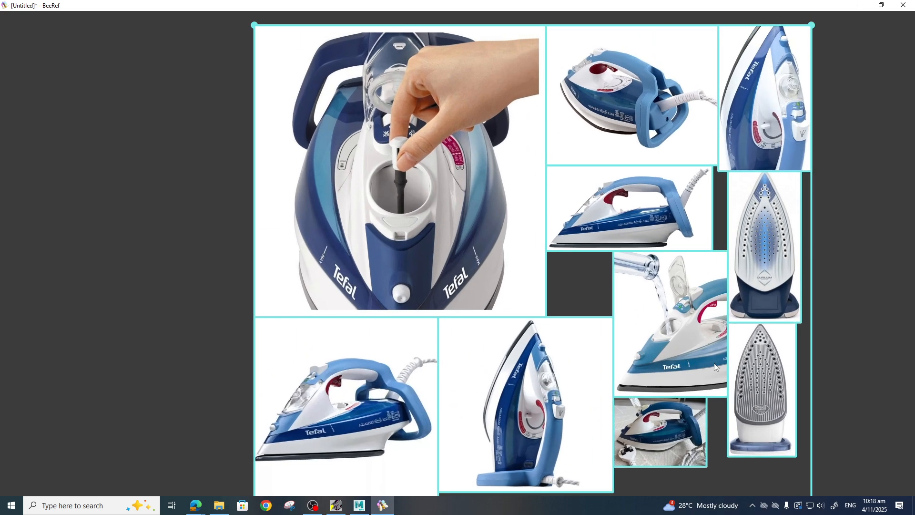
scroll(714, 365, down, 2)
scroll(710, 359, up, 1)
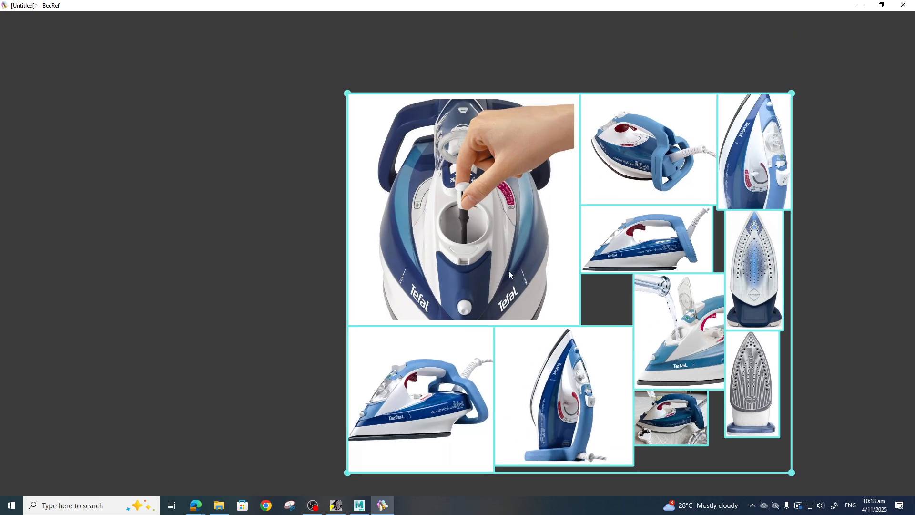
scroll(326, 222, down, 1)
scroll(354, 239, down, 1)
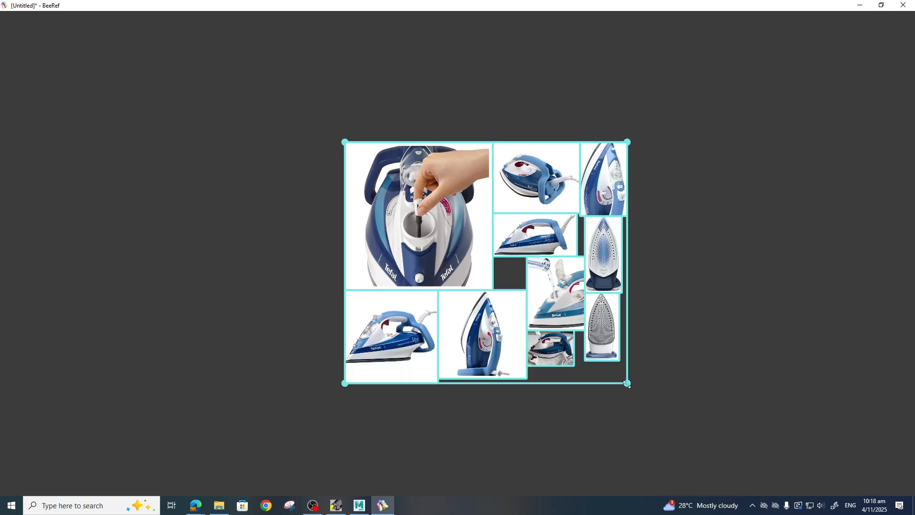
drag(627, 384, 785, 505)
click(198, 261)
middle_drag(335, 290, 280, 258)
Move the grey and the blue soleplate images out of the grid onto the right side of the board.
click(589, 360)
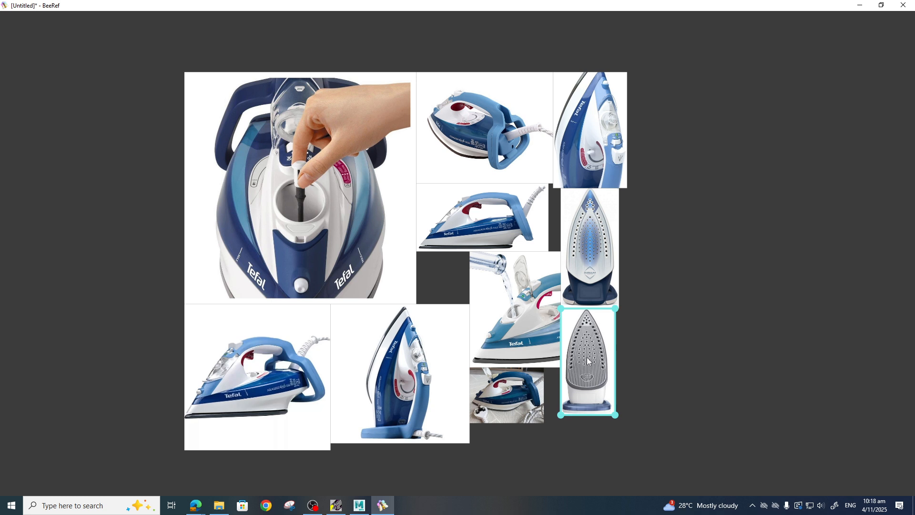
drag(589, 361, 751, 250)
drag(596, 264, 643, 372)
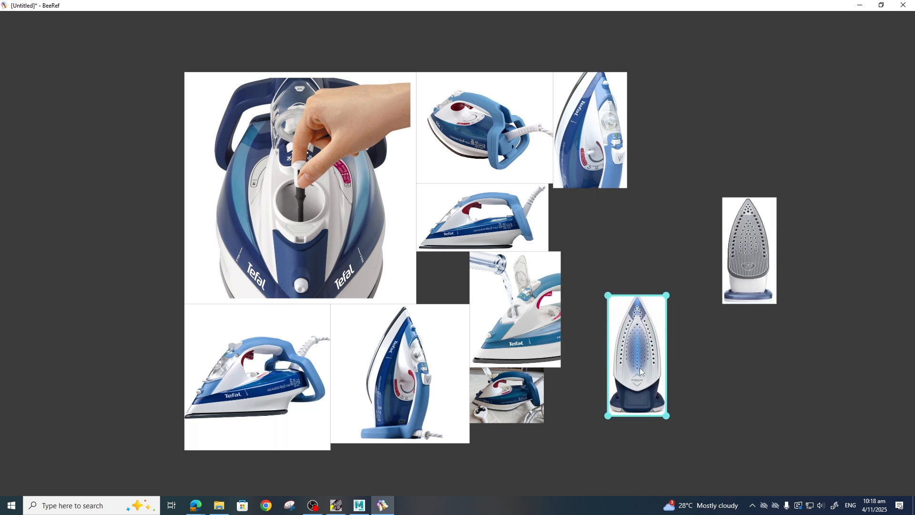
Reposition the water-filling photo to the top right, the side view lower, and the blue soleplate to the bottom right.
click(524, 313)
drag(525, 313, 703, 122)
click(481, 219)
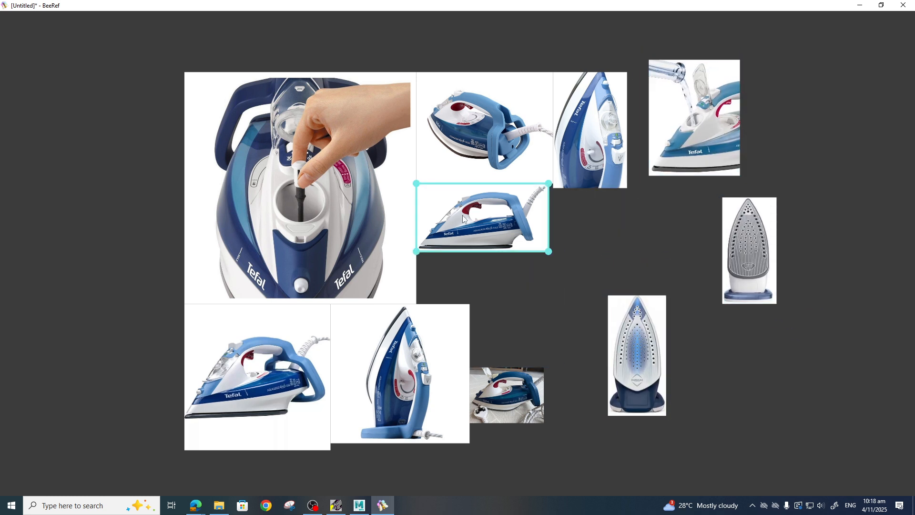
drag(482, 219, 514, 240)
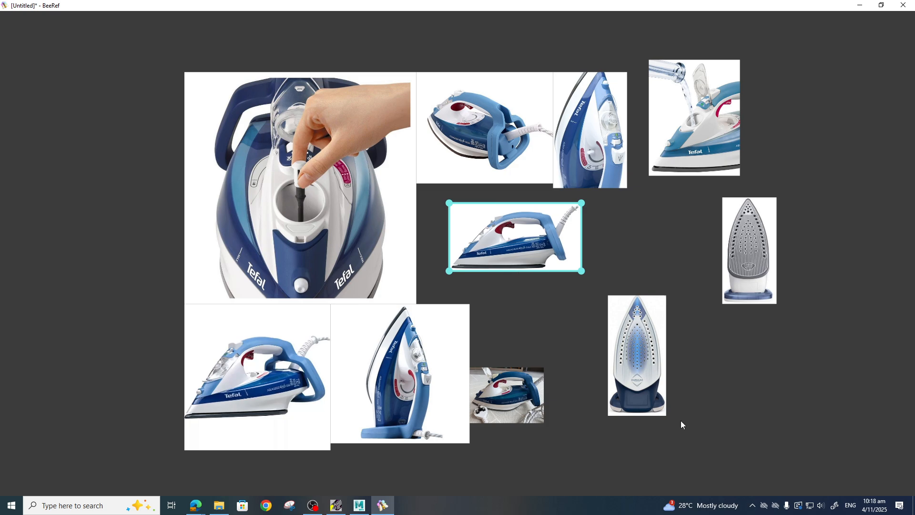
drag(637, 388, 802, 449)
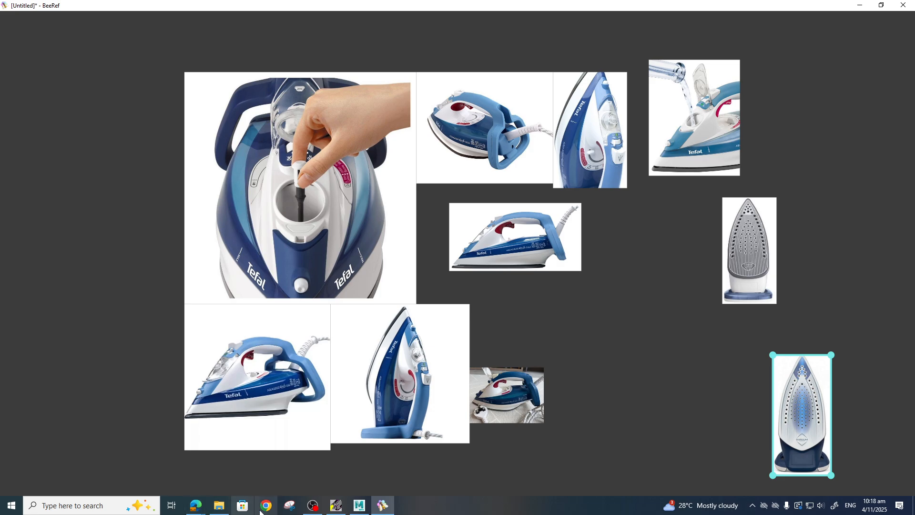
Return to the browser, close the product tab and refine the Google image search with top view.
click(200, 508)
click(167, 469)
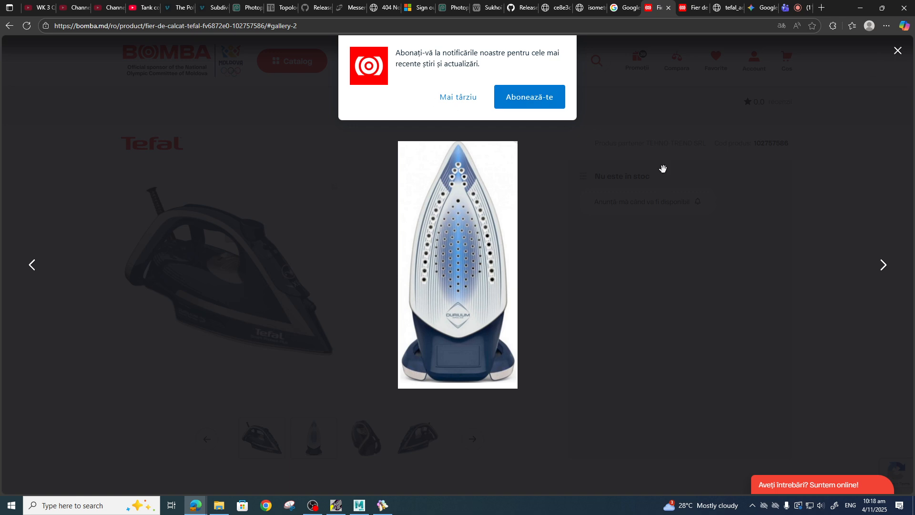
click(668, 10)
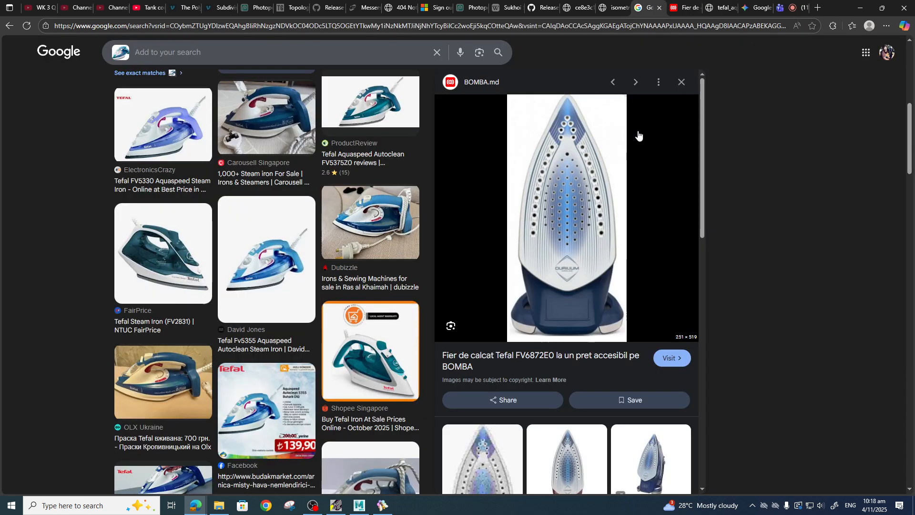
scroll(296, 224, up, 5)
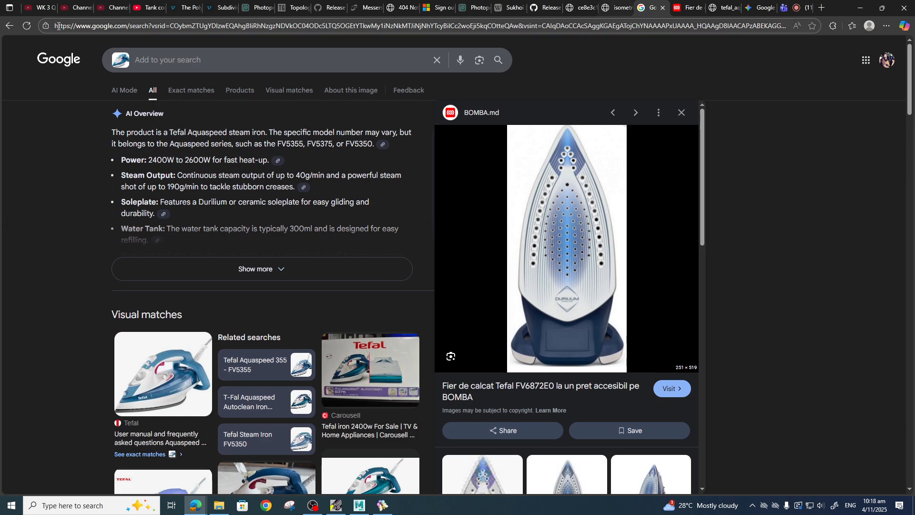
click(10, 26)
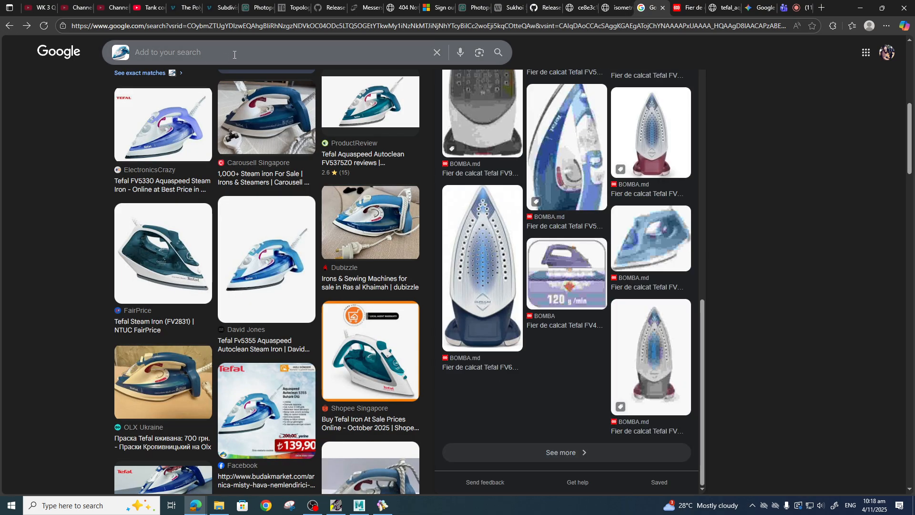
click(235, 52)
text(t)
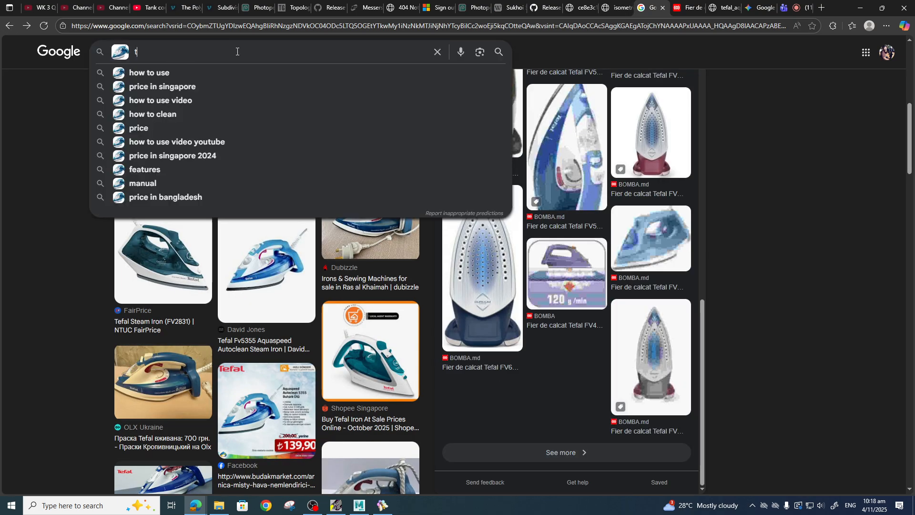
text(op view)
key(Return)
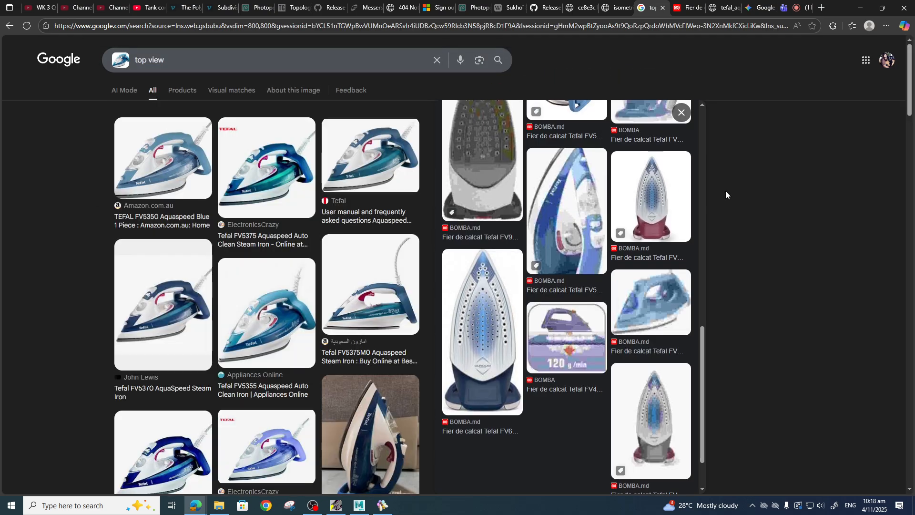
Scroll through the top view results looking for overhead shots of the iron.
scroll(267, 330, down, 6)
scroll(267, 329, down, 20)
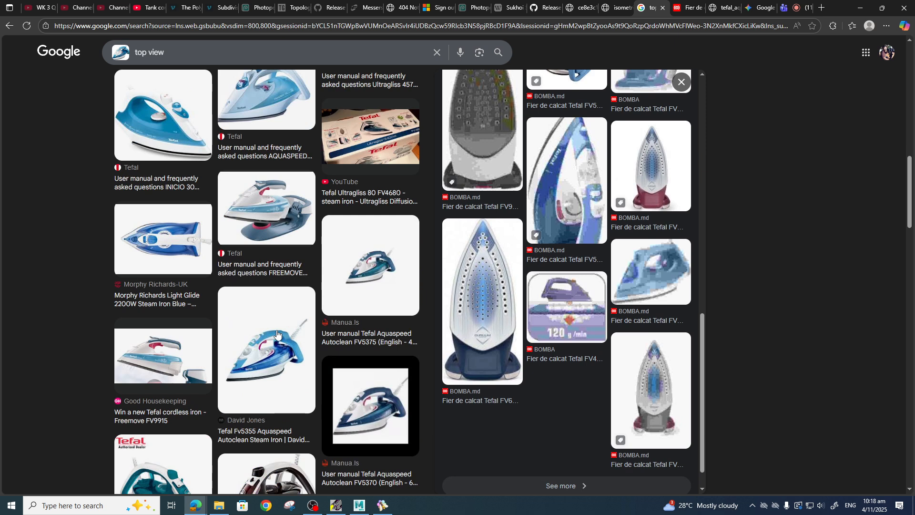
scroll(290, 339, down, 15)
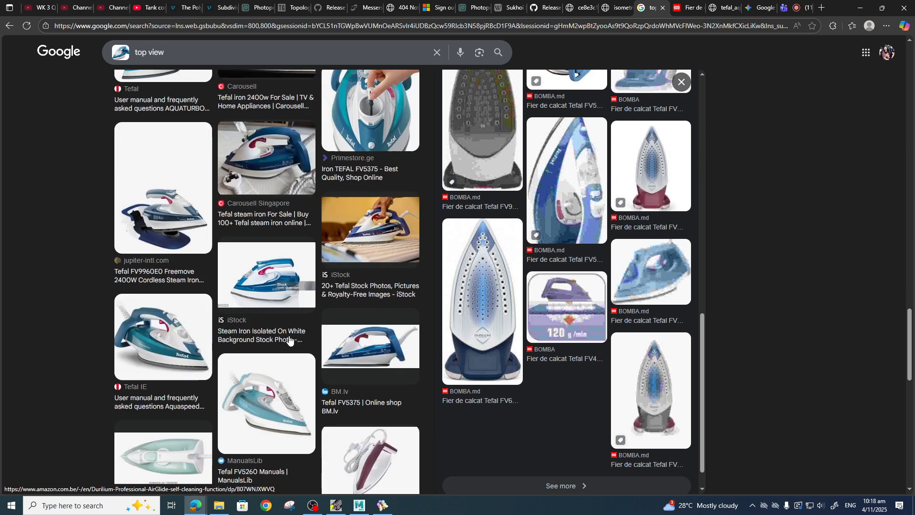
scroll(301, 340, down, 4)
scroll(302, 341, up, 10)
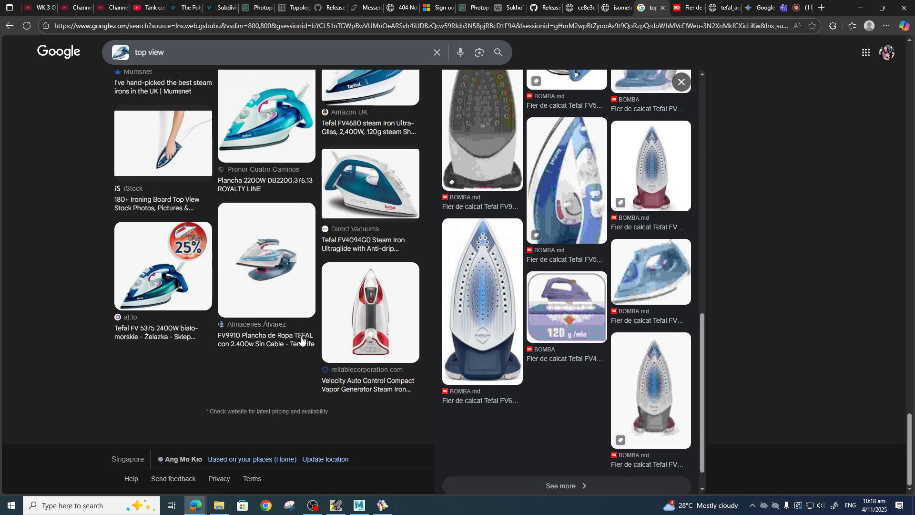
scroll(303, 341, up, 10)
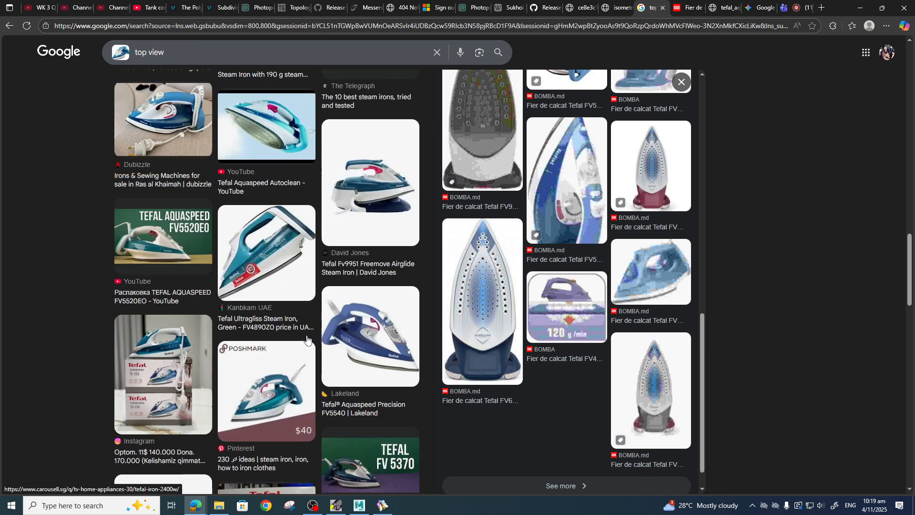
scroll(331, 343, up, 7)
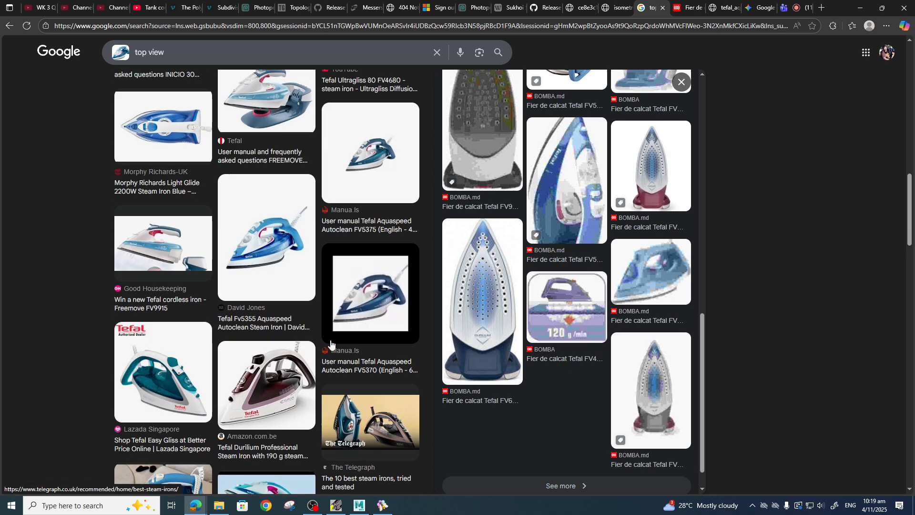
scroll(332, 347, up, 10)
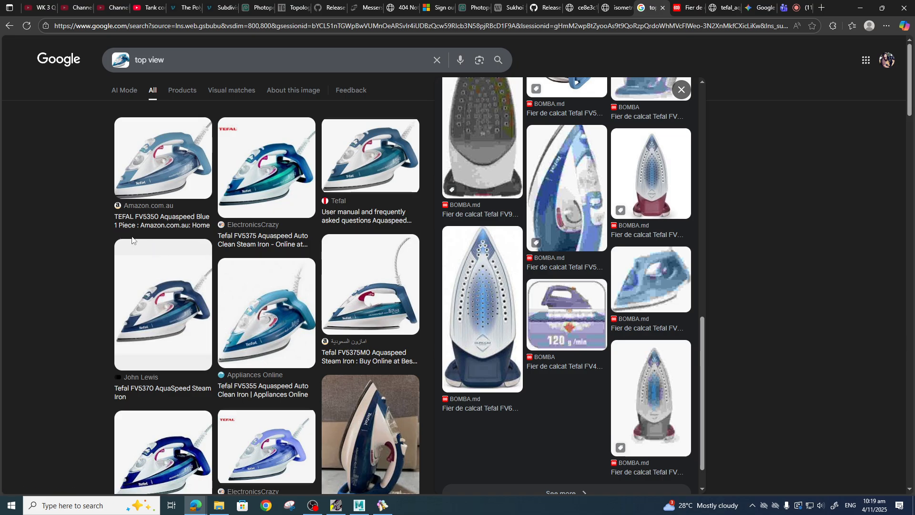
Clear the image search, go to the Google home page and search for tefal fv5350.
click(120, 61)
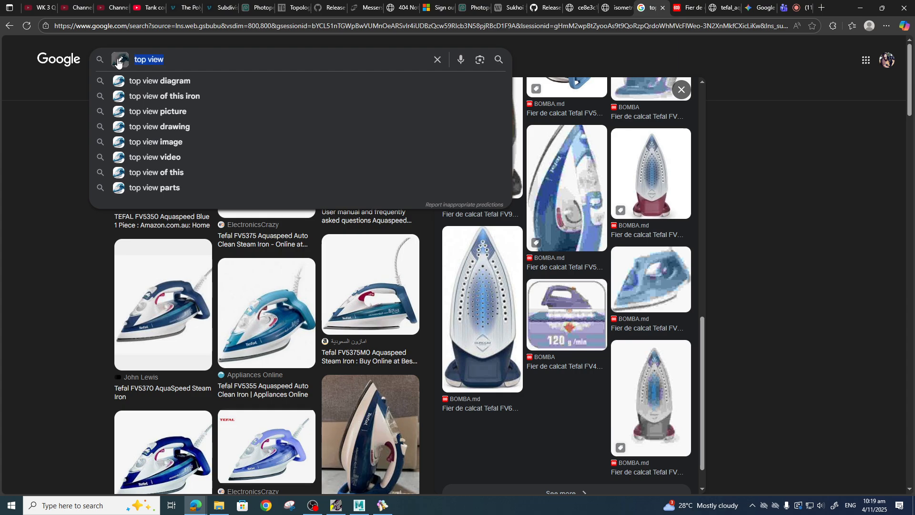
click(437, 60)
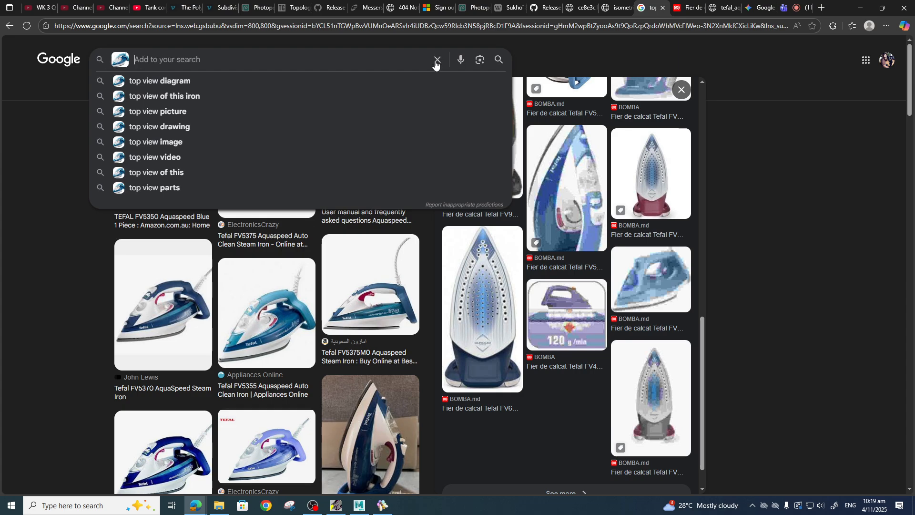
click(117, 61)
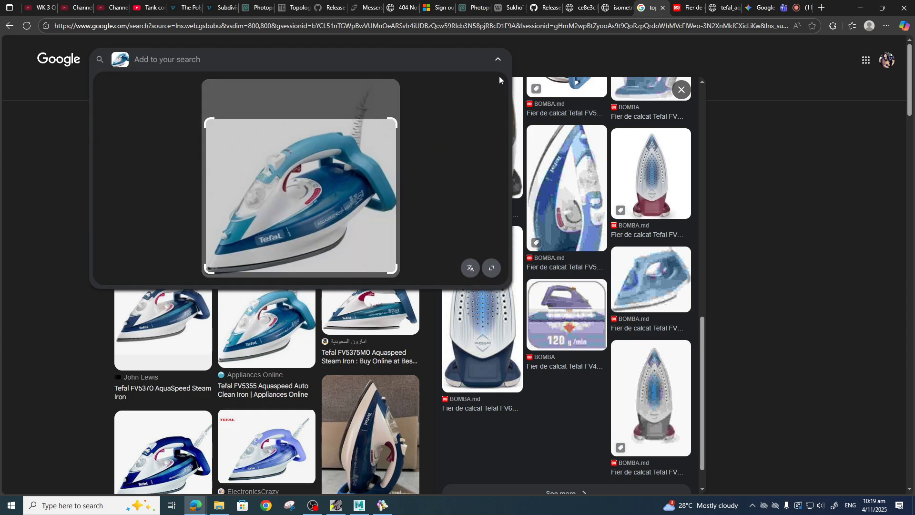
click(51, 60)
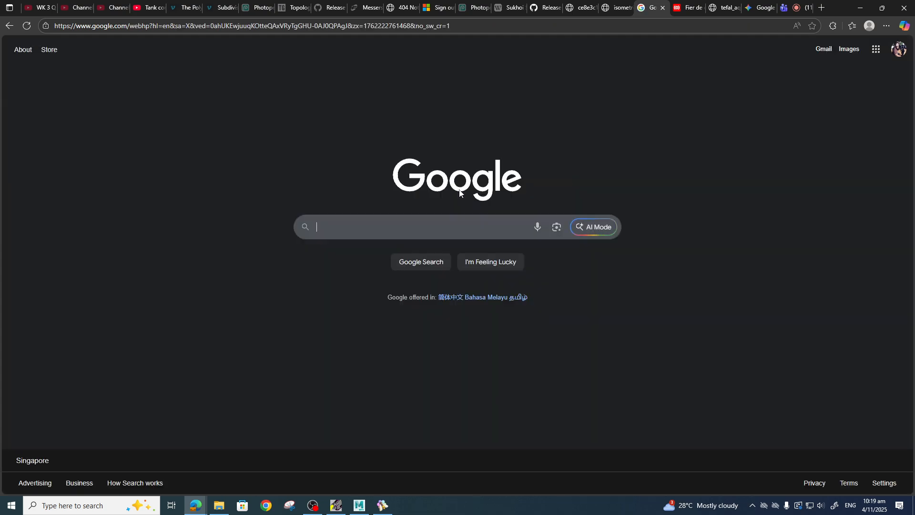
click(400, 224)
text(tefal fv)
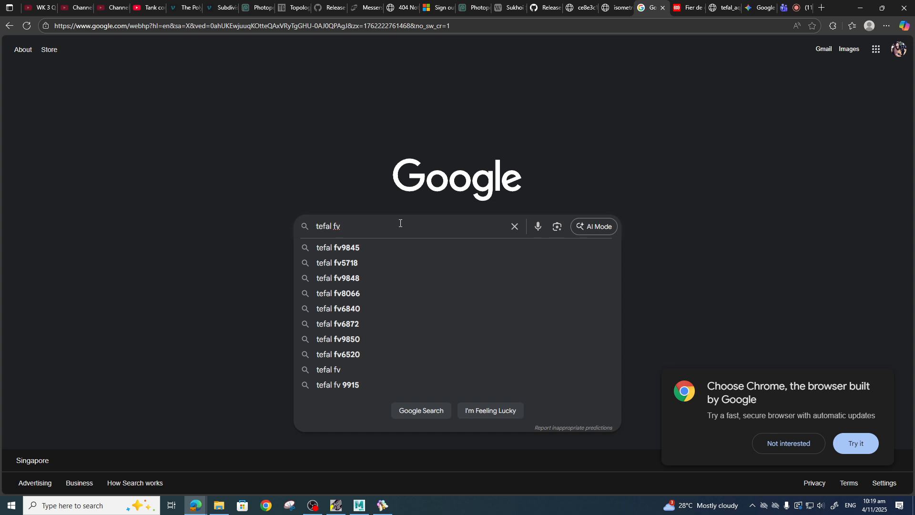
text(535)
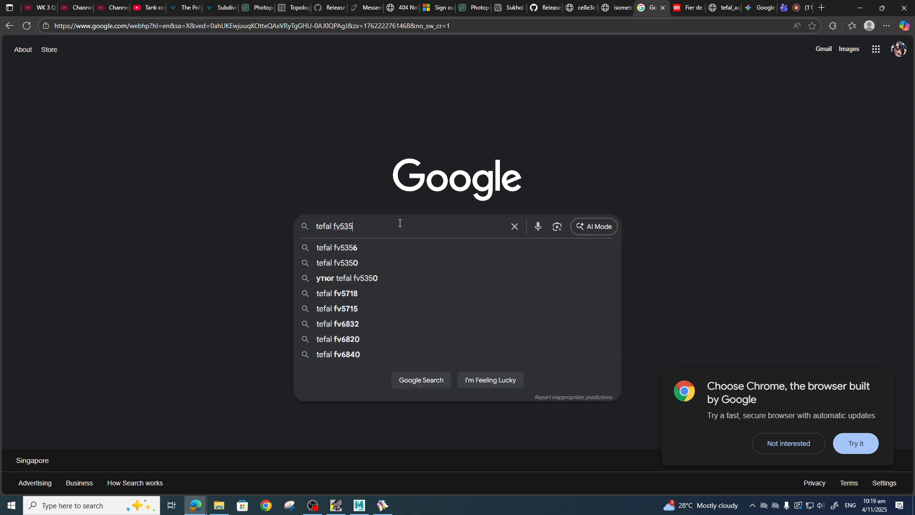
text(0)
key(Return)
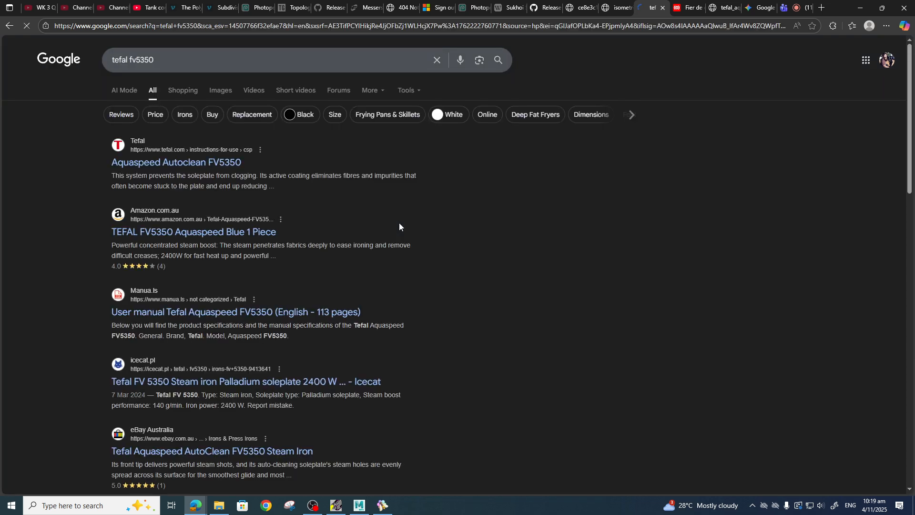
Switch to image results for tefal fv5350 and browse them.
click(221, 90)
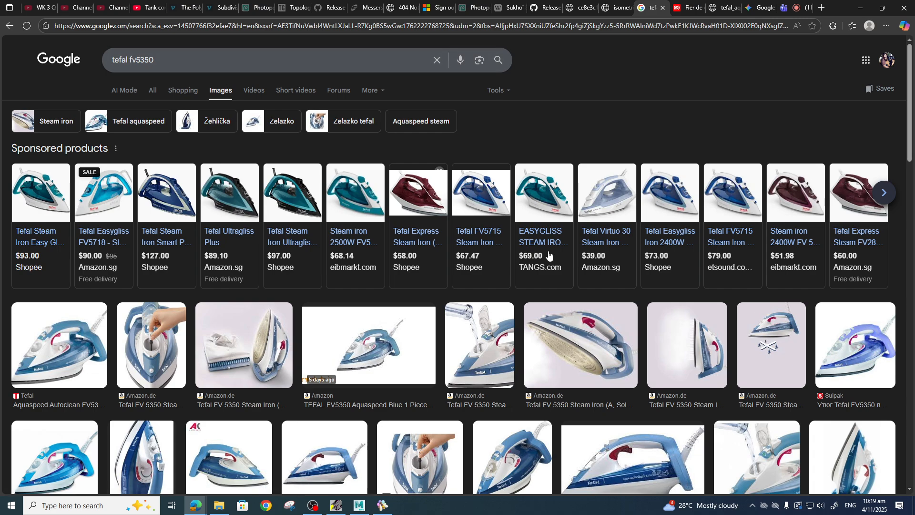
scroll(634, 280, down, 2)
scroll(634, 280, down, 5)
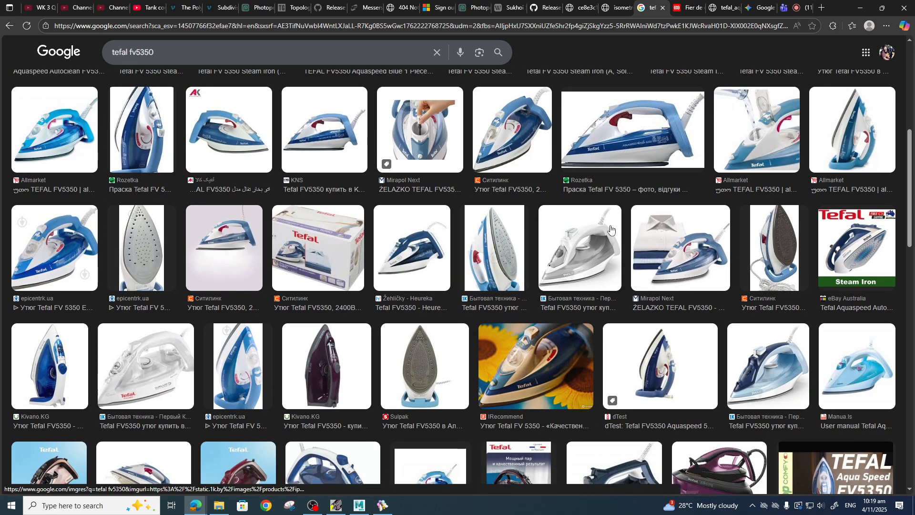
Open the Sulpak soleplate image of the iron and save it as JPG into the sourceimages folder.
scroll(612, 233, down, 2)
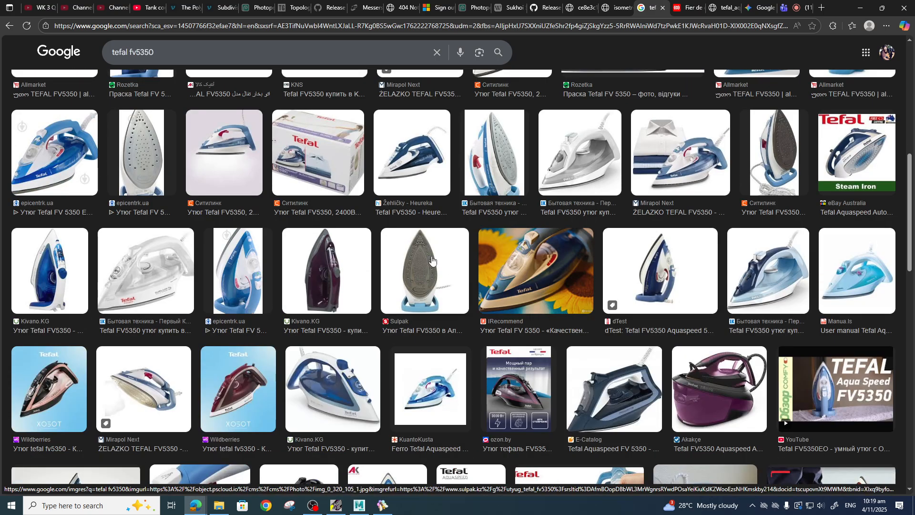
click(429, 282)
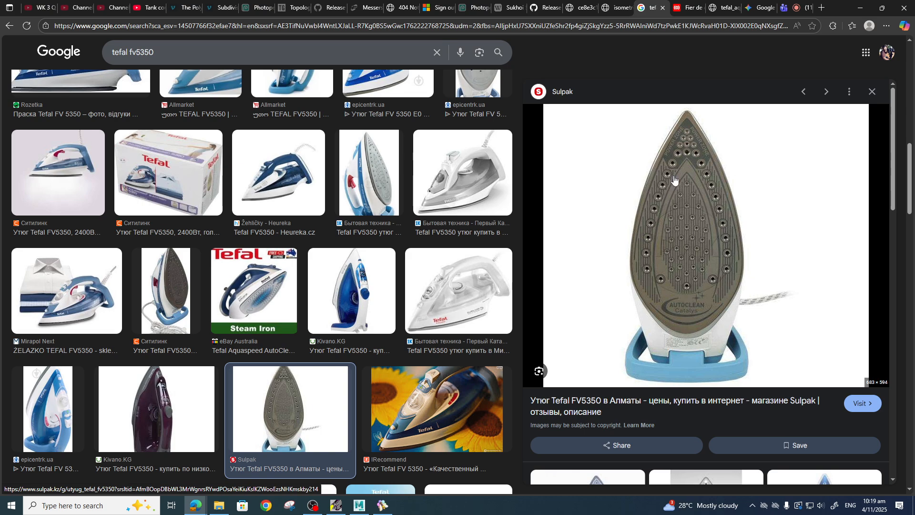
right_click(689, 210)
click(734, 334)
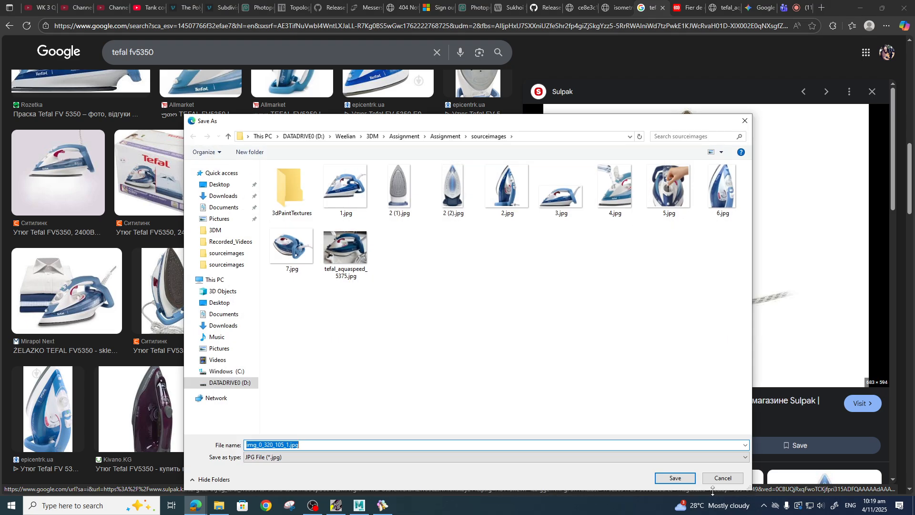
click(676, 478)
Open the Rozetka side-view image of the iron and start saving it, cancelling the WebP save.
scroll(138, 305, up, 5)
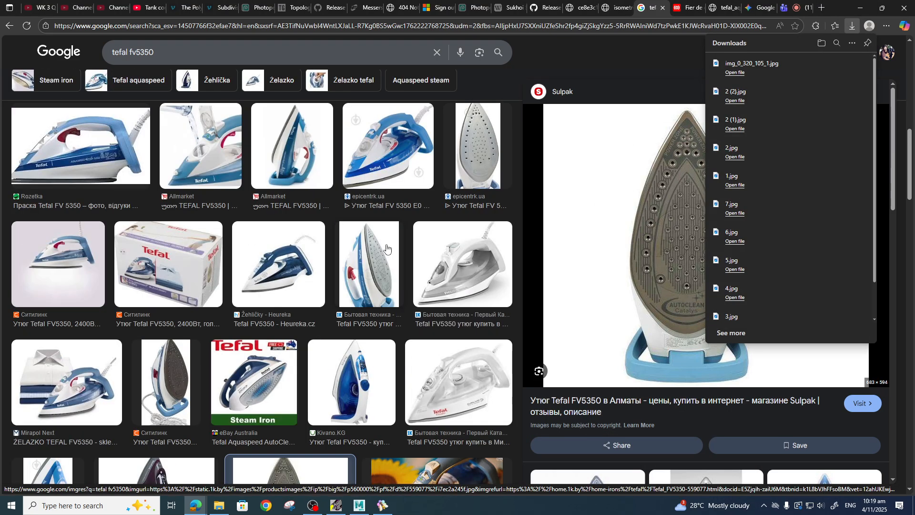
click(128, 300)
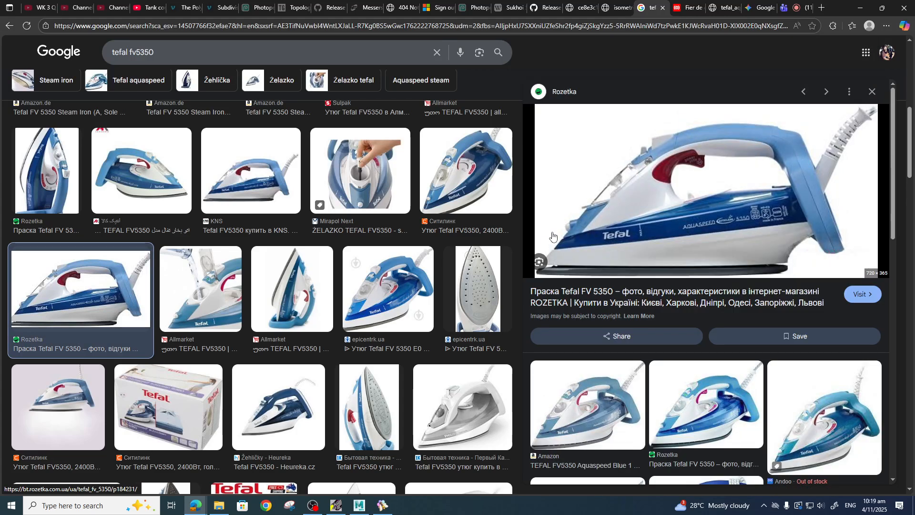
right_click(715, 190)
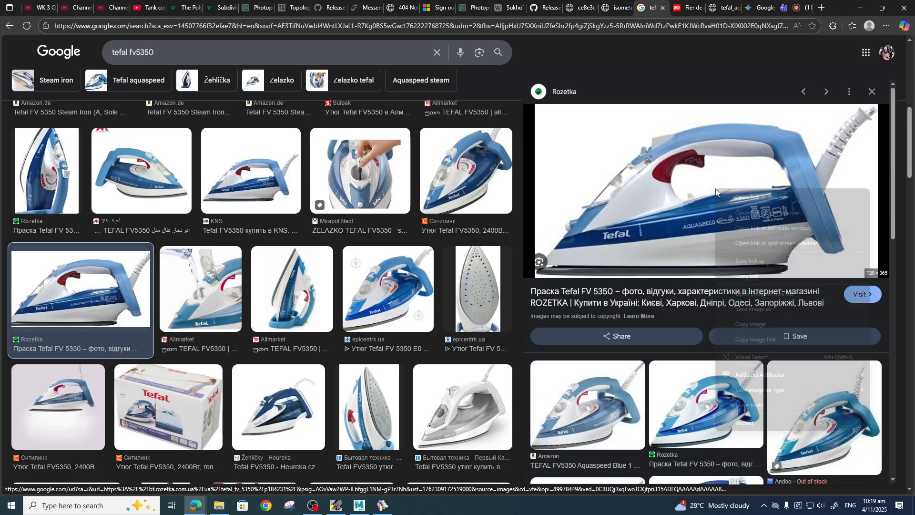
click(761, 310)
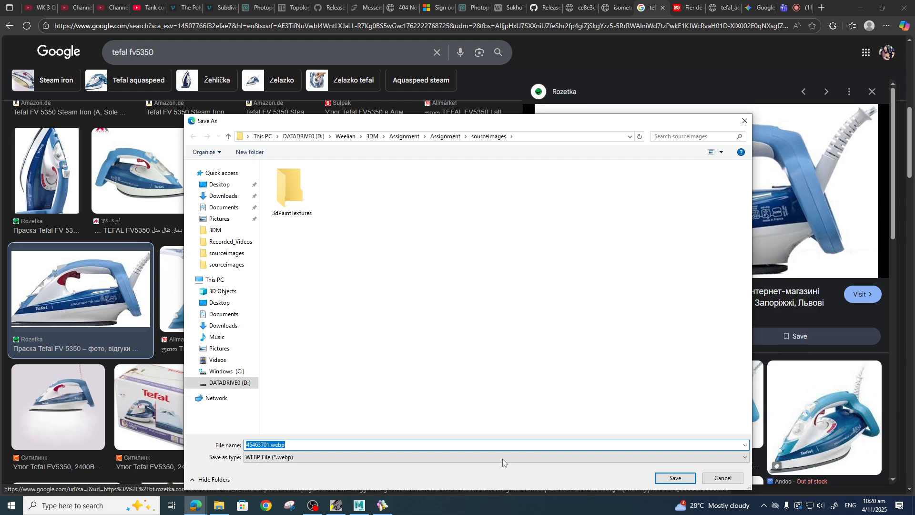
click(722, 478)
Save the side-view image as JPG into the Assignment project's sourceimages folder on DATADRIVE0.
right_click(717, 169)
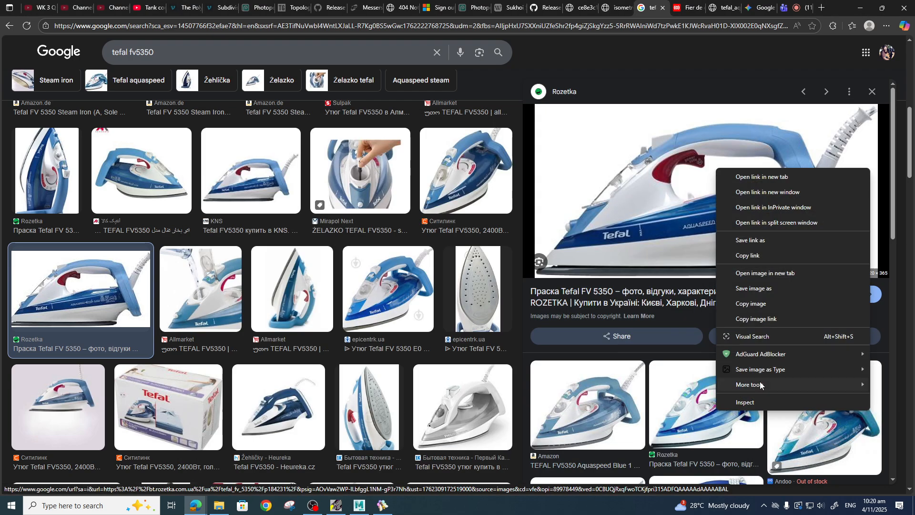
mouse_move(757, 369)
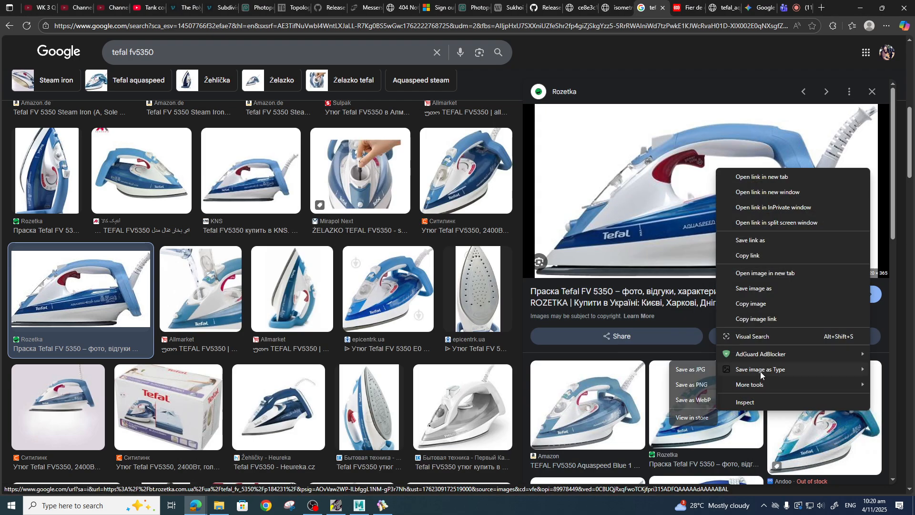
click(693, 370)
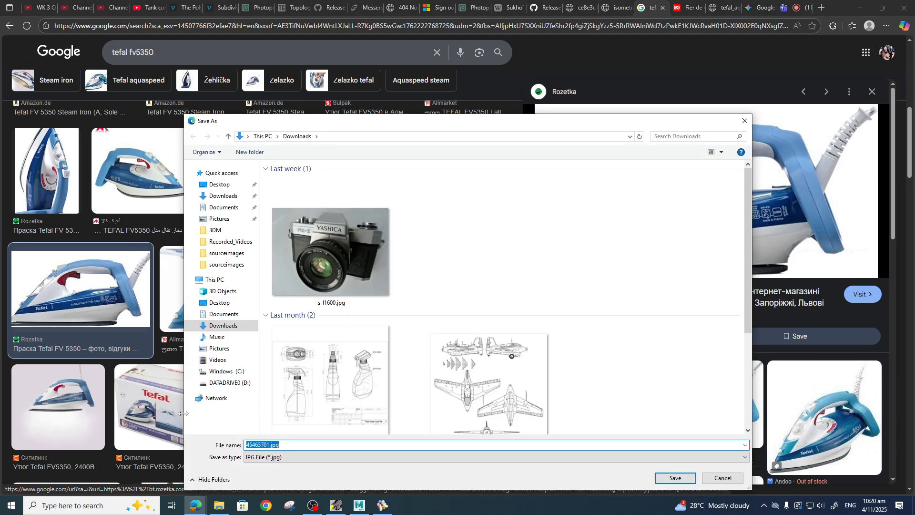
click(220, 384)
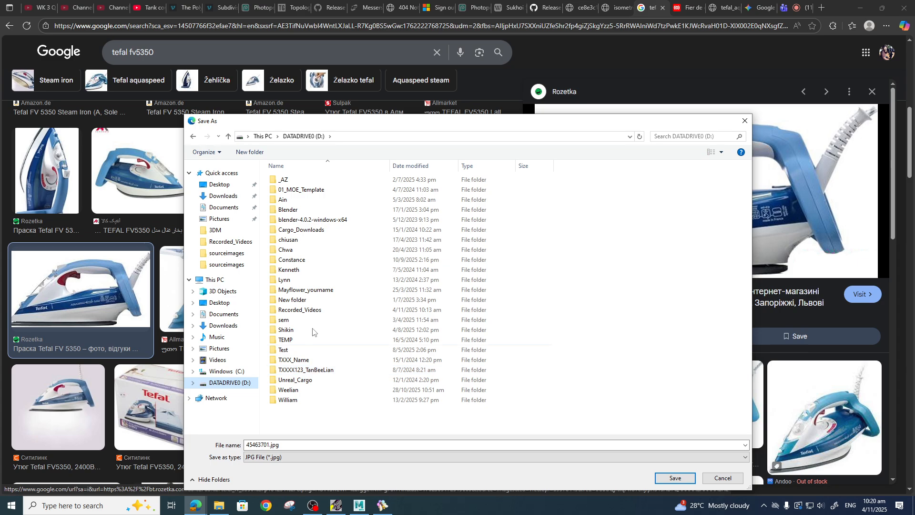
click(296, 209)
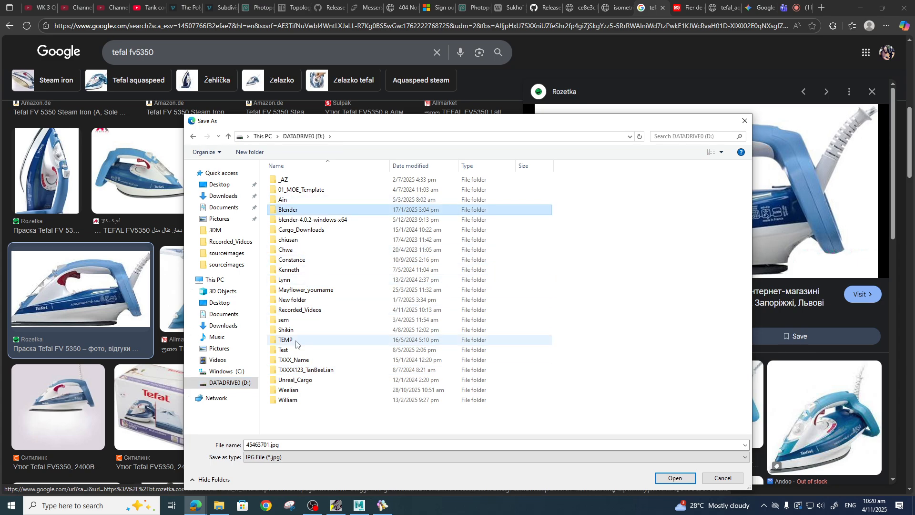
click(299, 391)
double_click(299, 390)
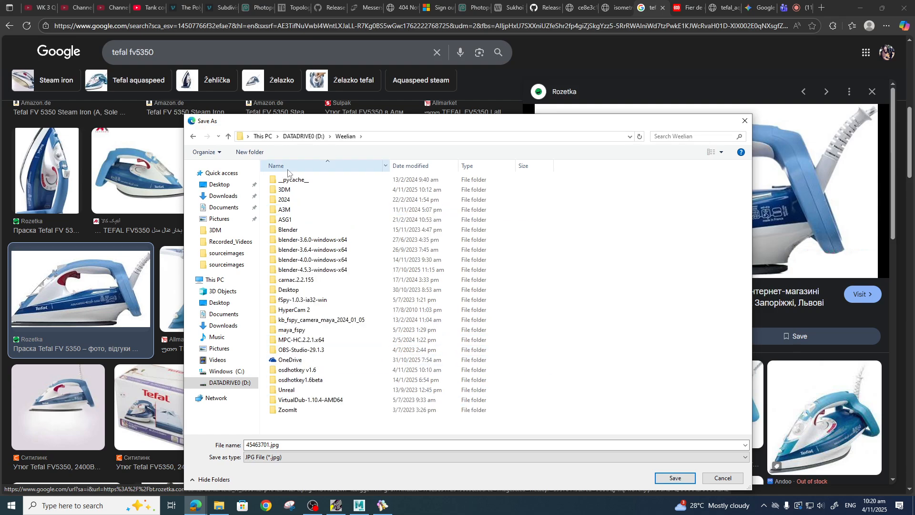
double_click(296, 190)
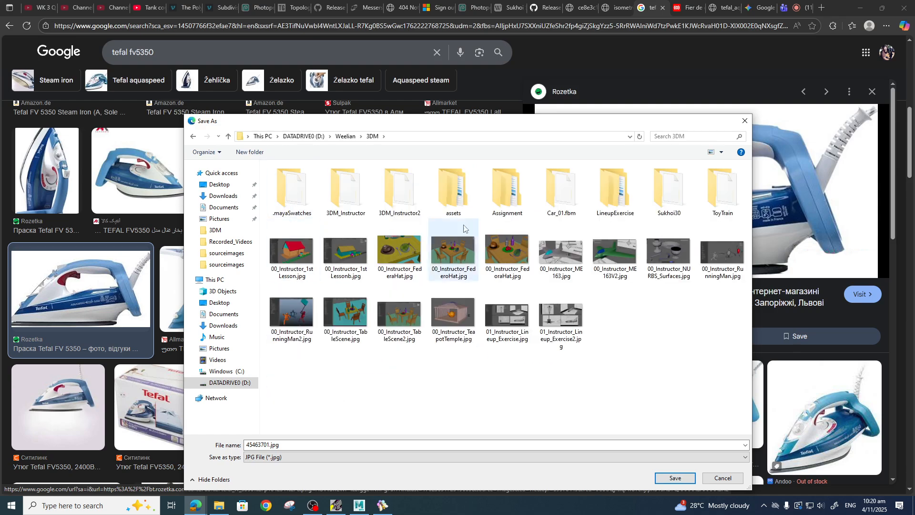
double_click(494, 195)
double_click(296, 180)
double_click(296, 299)
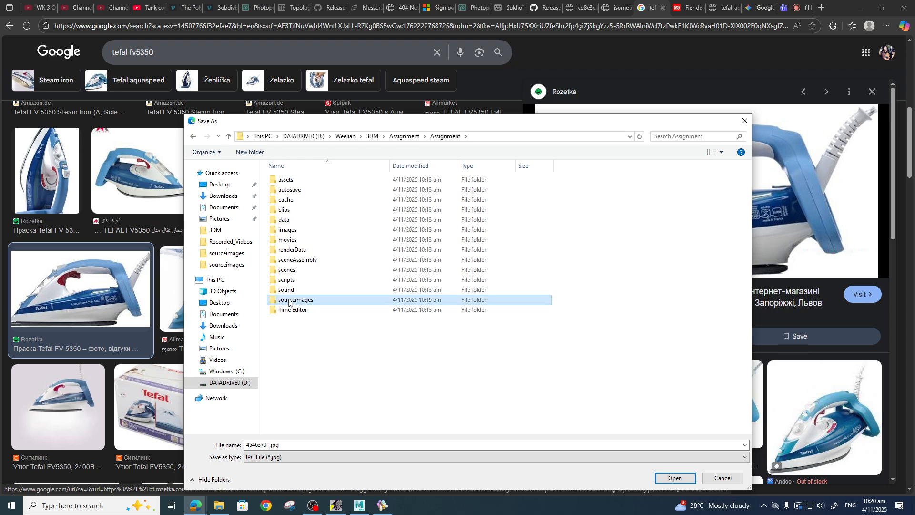
click(674, 477)
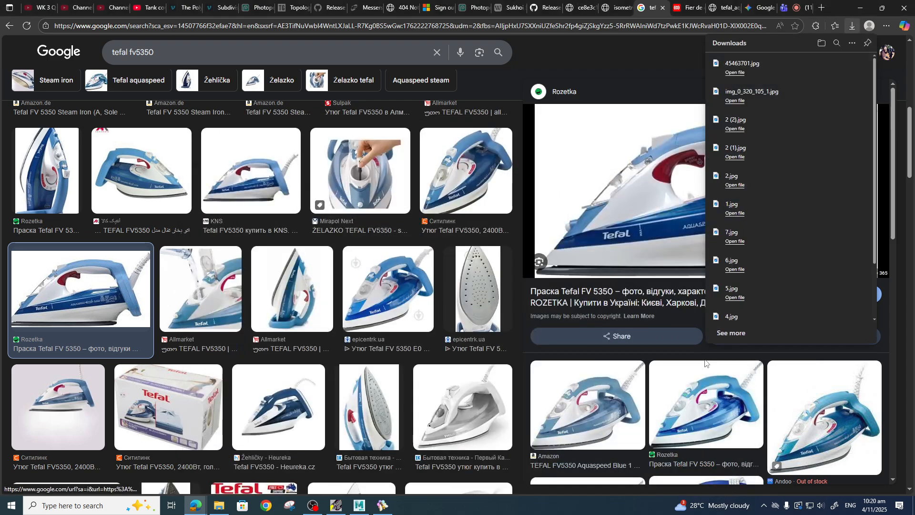
Scroll through the tefal fv5350 image results looking for further views of the iron.
scroll(438, 267, up, 7)
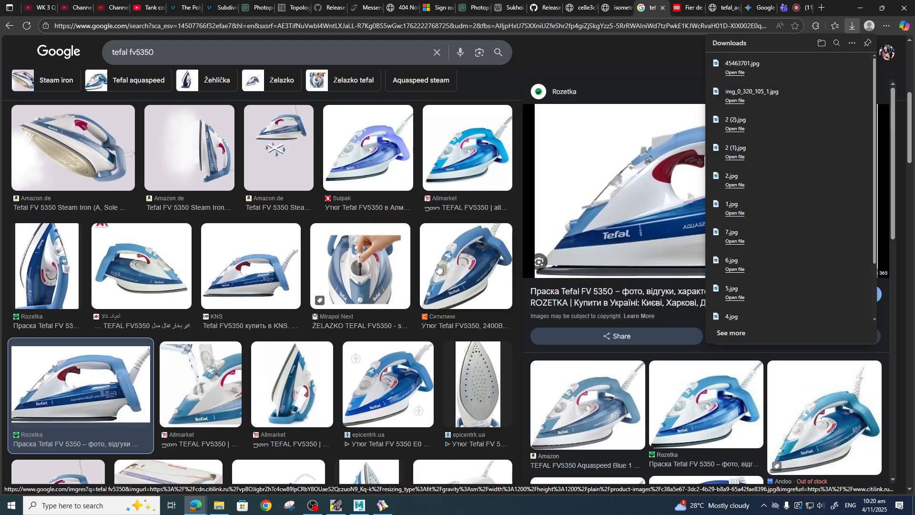
scroll(284, 312, down, 3)
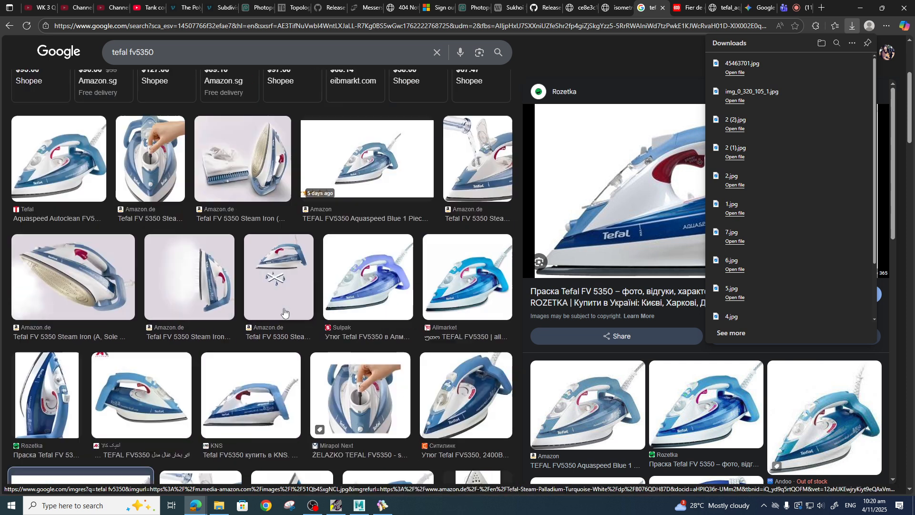
scroll(312, 315, up, 3)
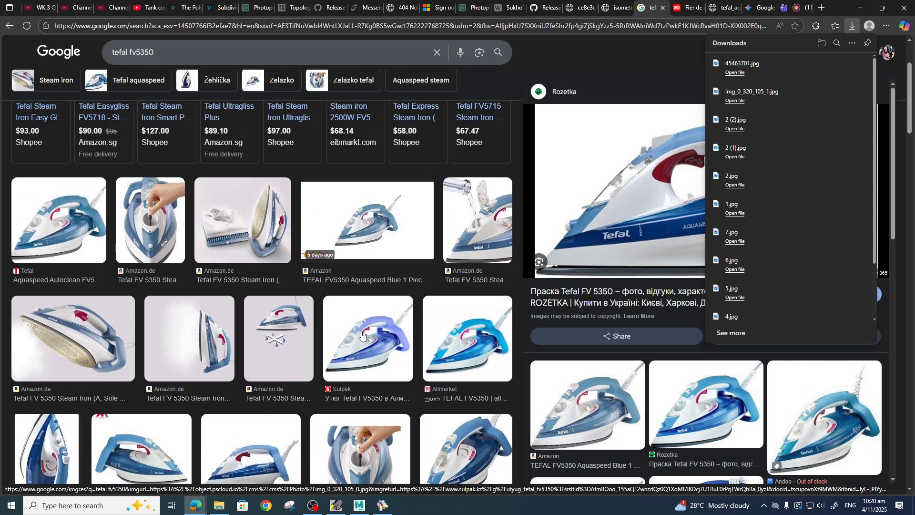
scroll(386, 333, down, 2)
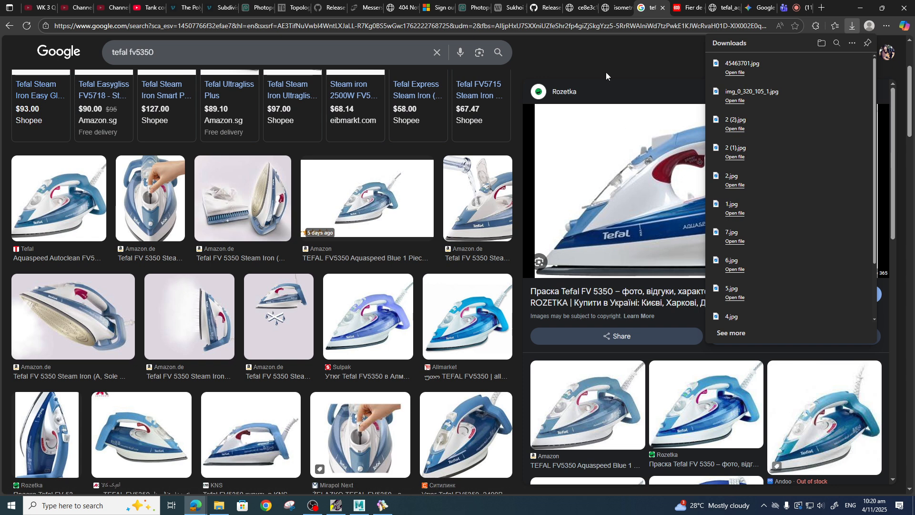
scroll(337, 299, down, 3)
scroll(337, 299, down, 5)
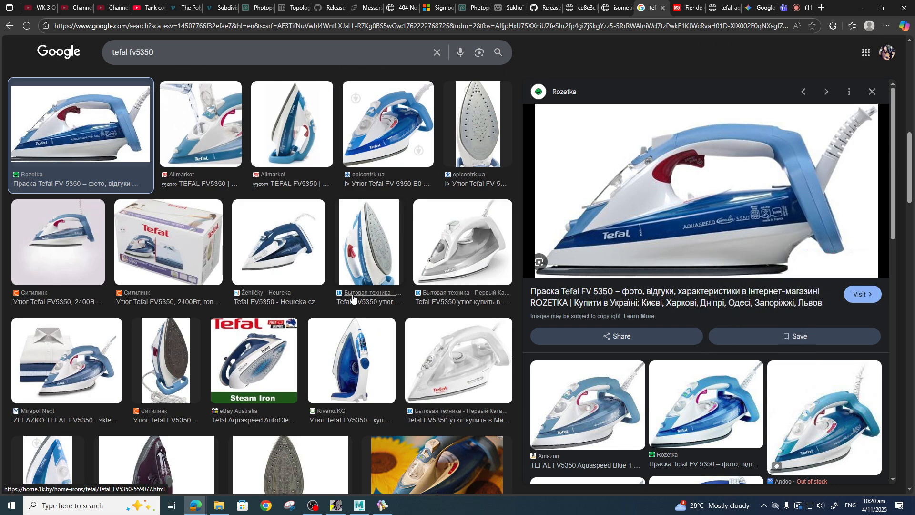
scroll(352, 299, down, 8)
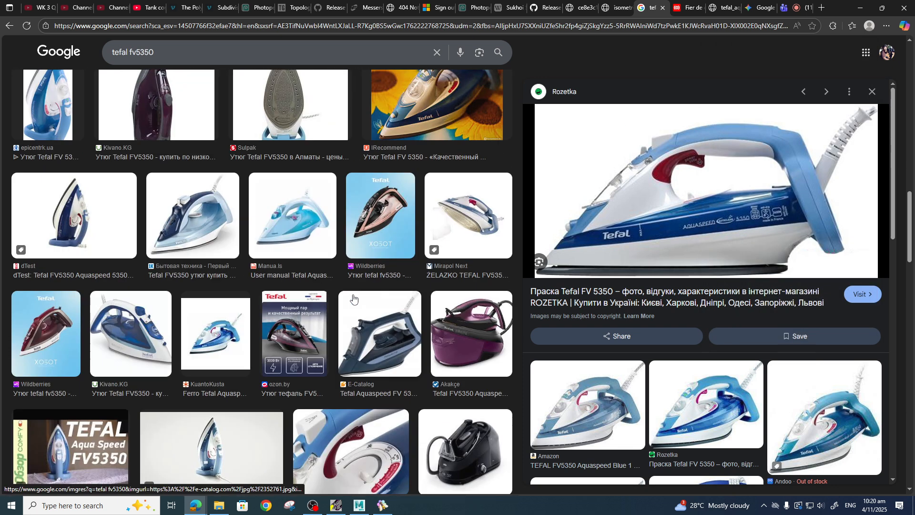
scroll(353, 298, down, 5)
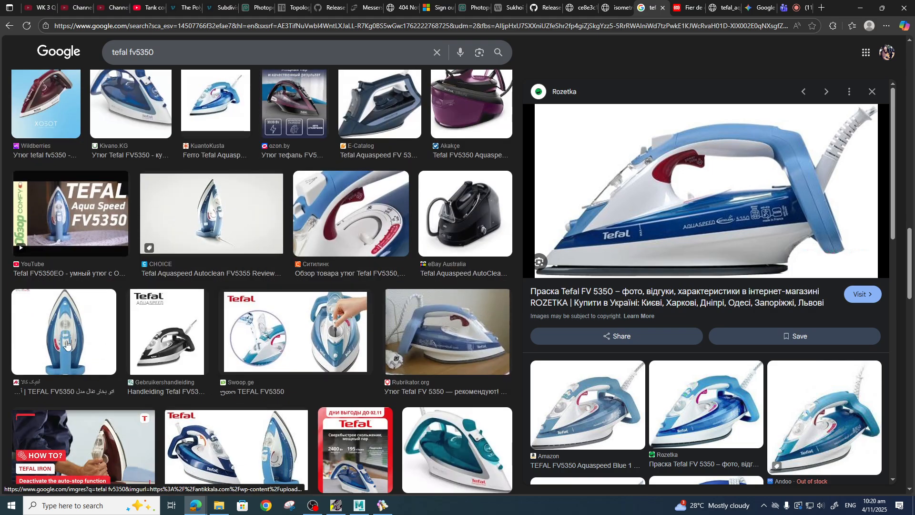
Open the antikkala front-view image and browse its related and neighbouring images.
click(66, 344)
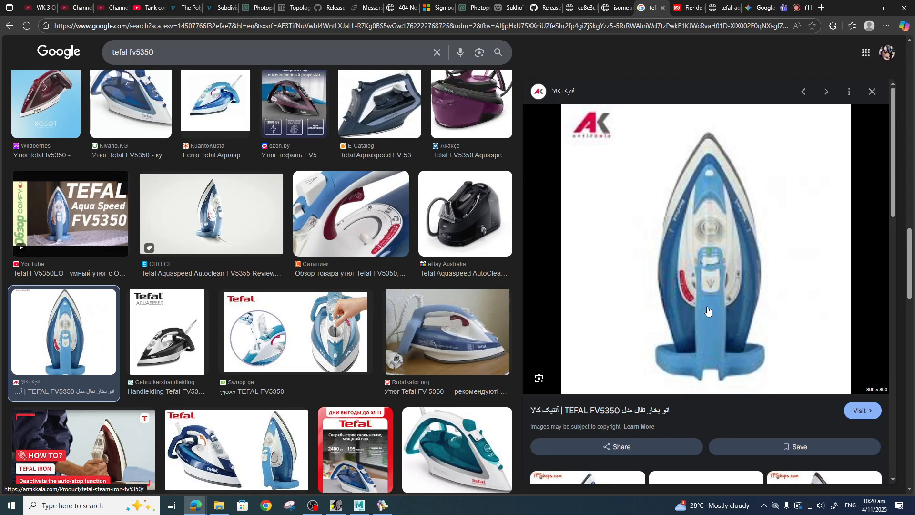
scroll(709, 301, down, 5)
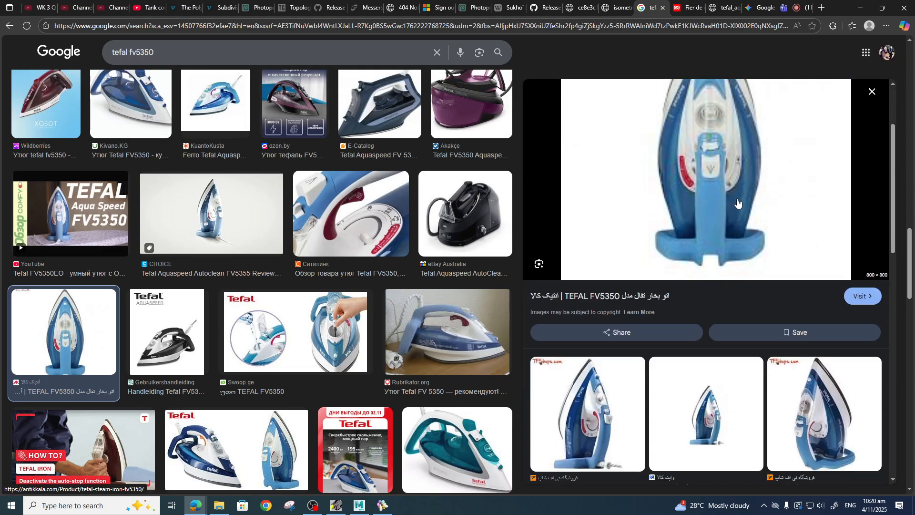
scroll(739, 200, down, 10)
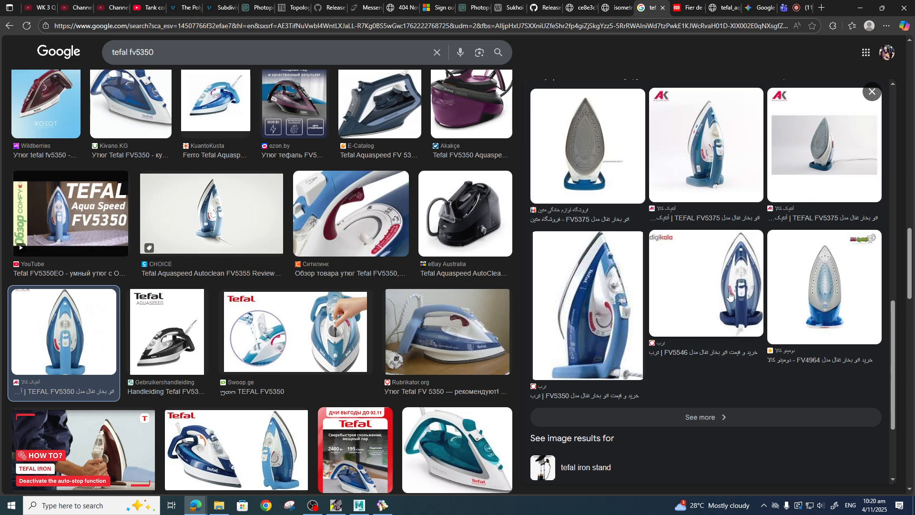
click(735, 306)
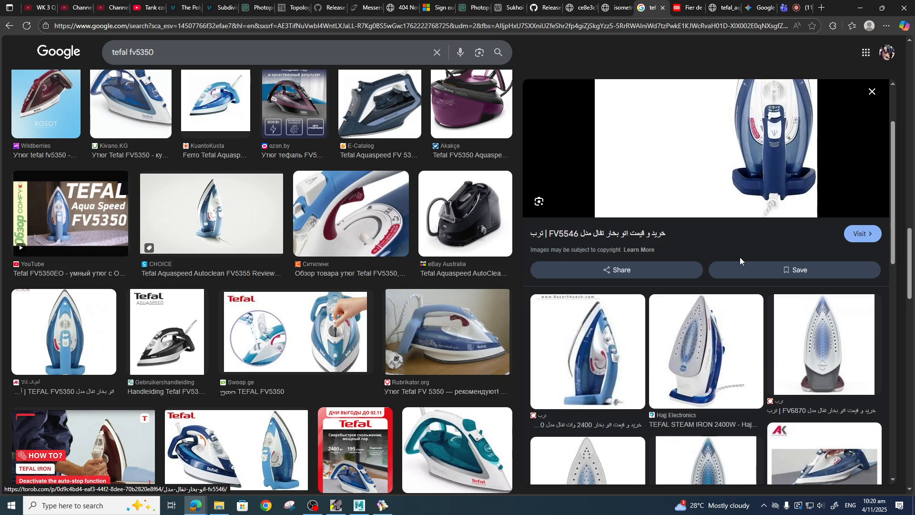
scroll(743, 262, down, 12)
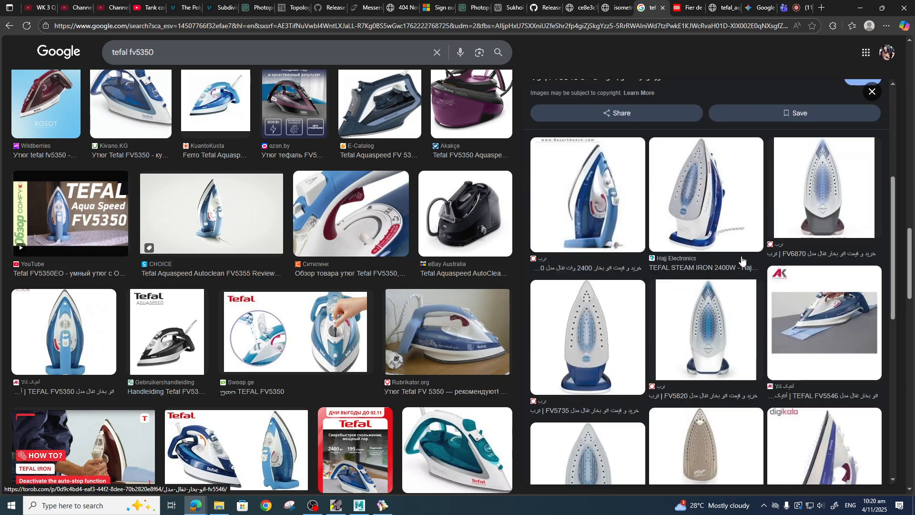
scroll(751, 273, up, 7)
scroll(751, 273, up, 5)
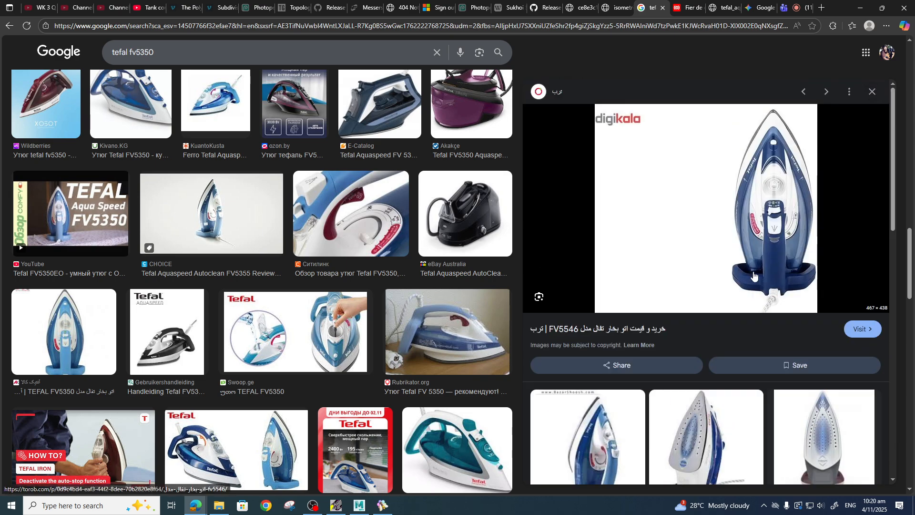
click(803, 91)
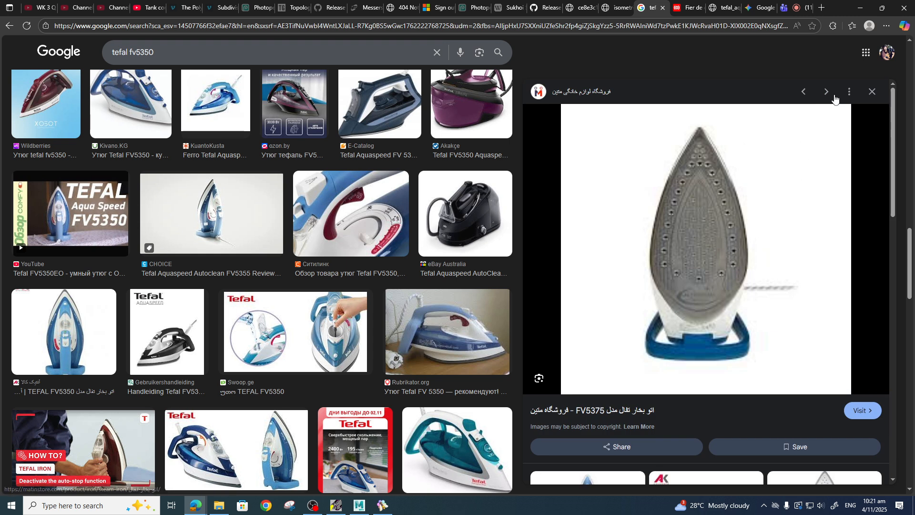
click(803, 92)
scroll(276, 339, up, 2)
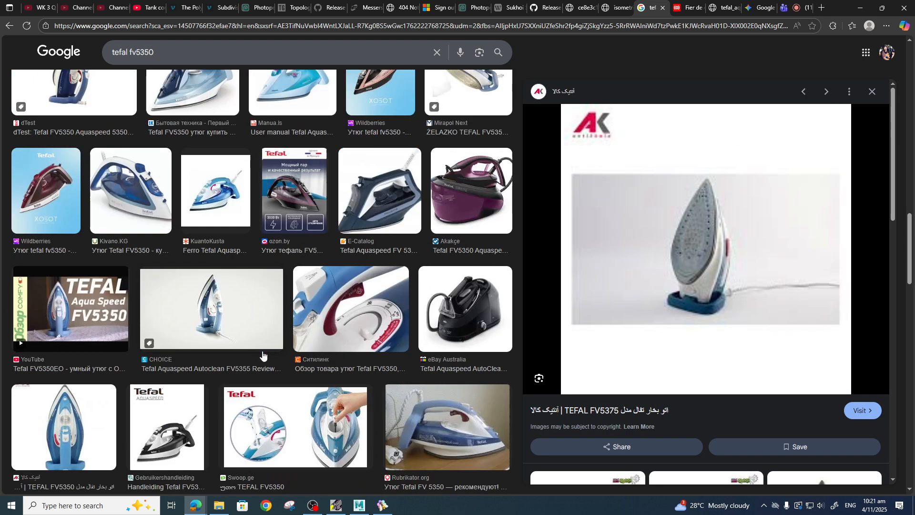
scroll(261, 355, down, 1)
Open the antikkala front-view image's product page, open its front-view thumbnail in a new tab, and close the product page.
click(72, 376)
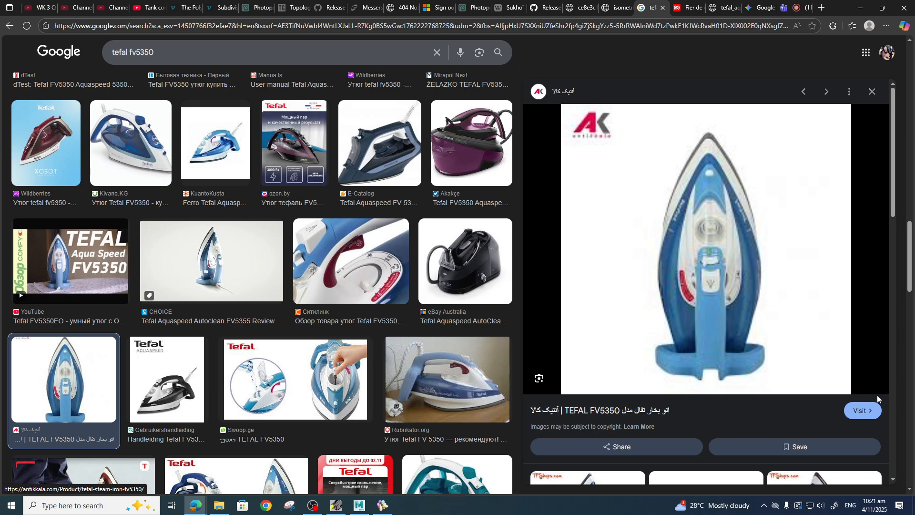
click(694, 258)
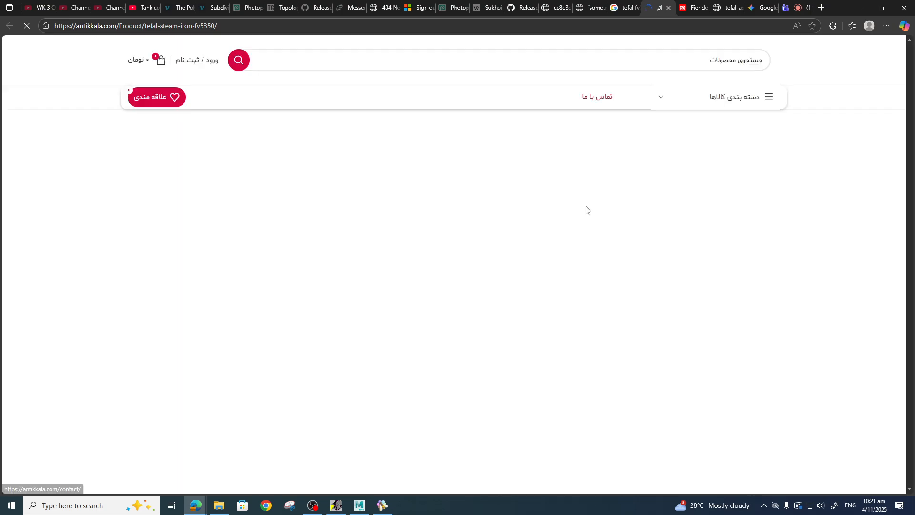
scroll(691, 372, down, 2)
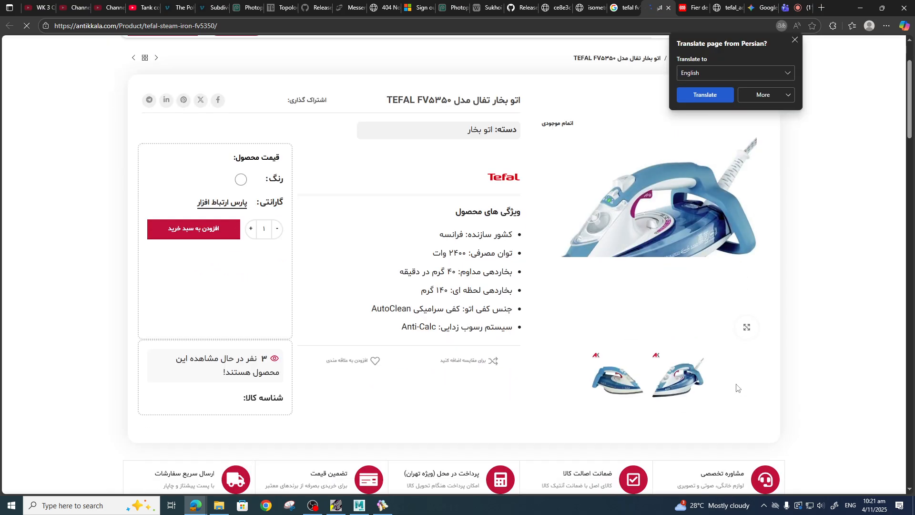
click(558, 382)
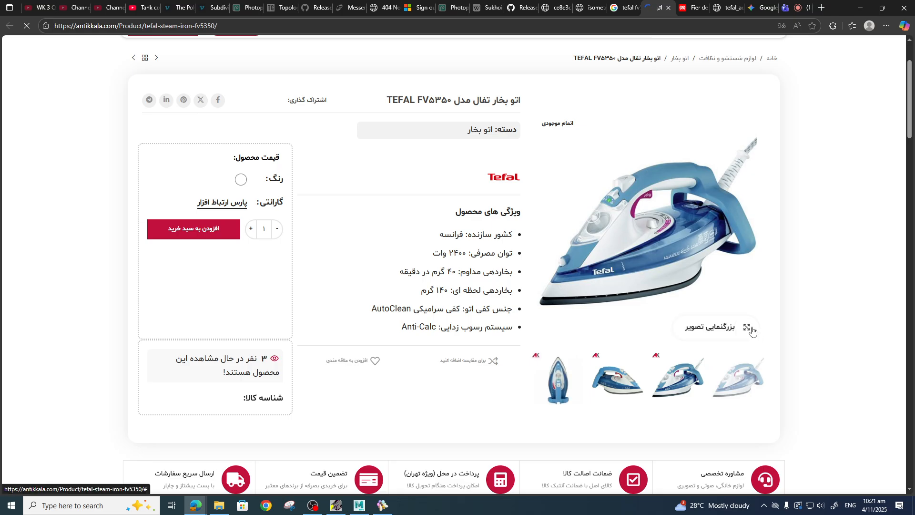
right_click(556, 381)
click(613, 228)
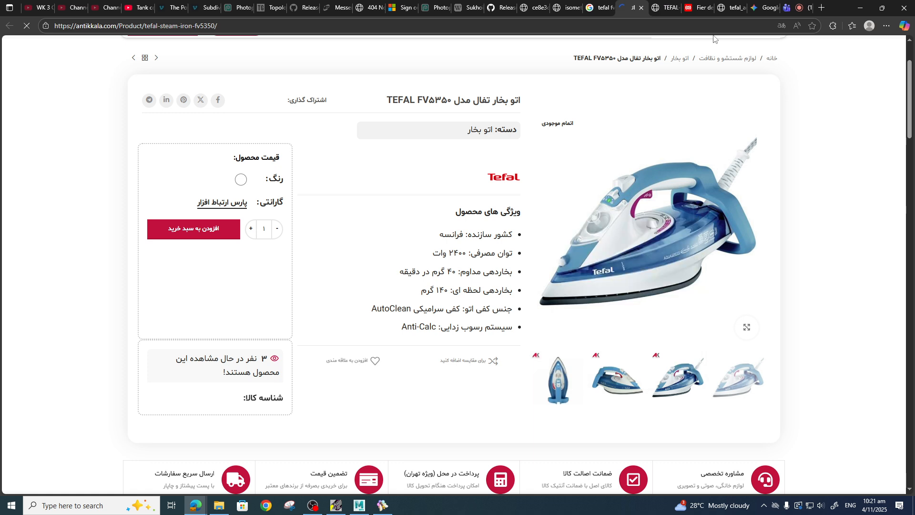
click(663, 10)
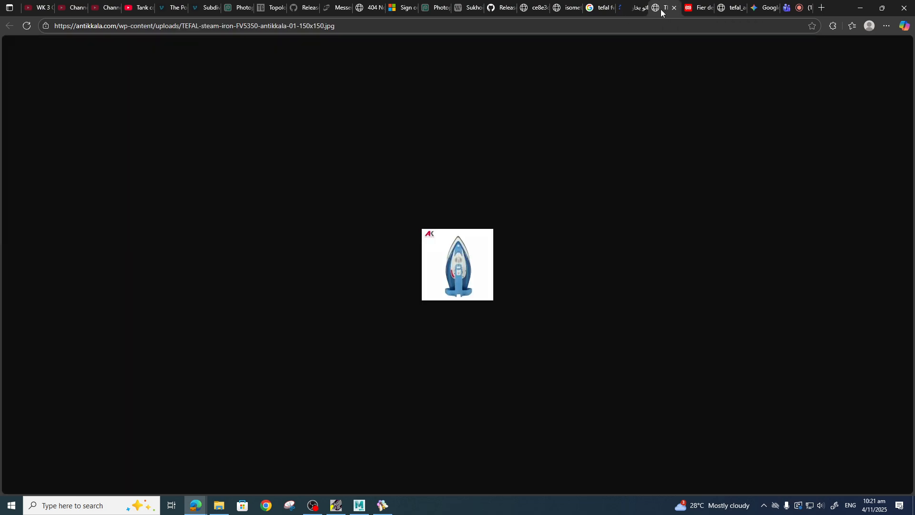
click(637, 10)
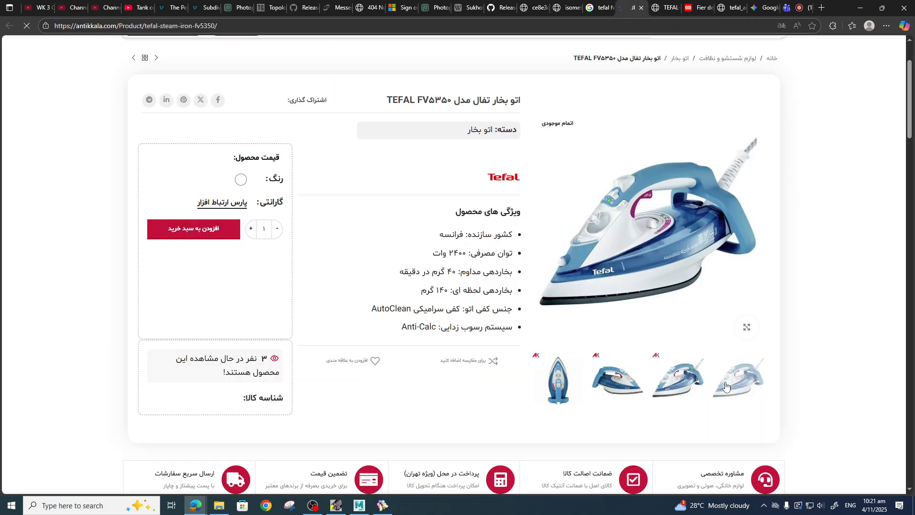
click(642, 8)
Open the Swoop image showing side and front views of the iron and open a related image in a new tab.
scroll(251, 258, down, 10)
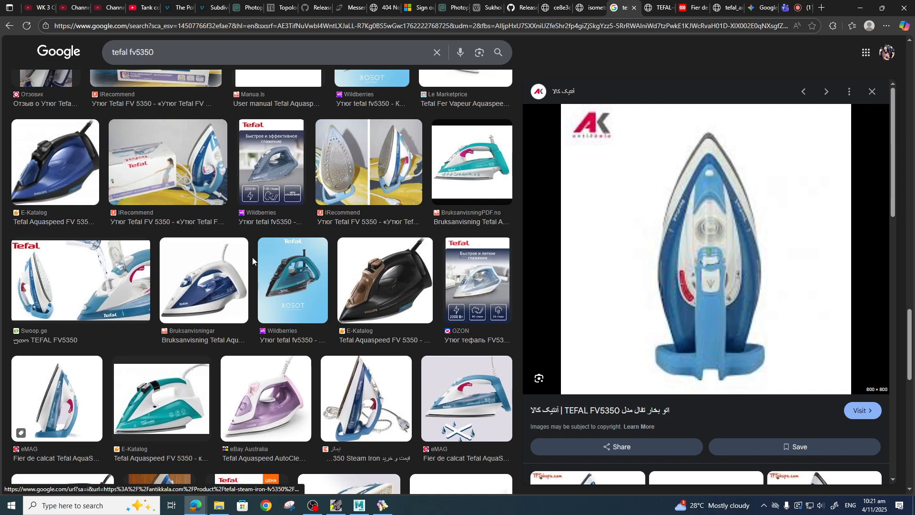
scroll(253, 256, down, 8)
click(279, 258)
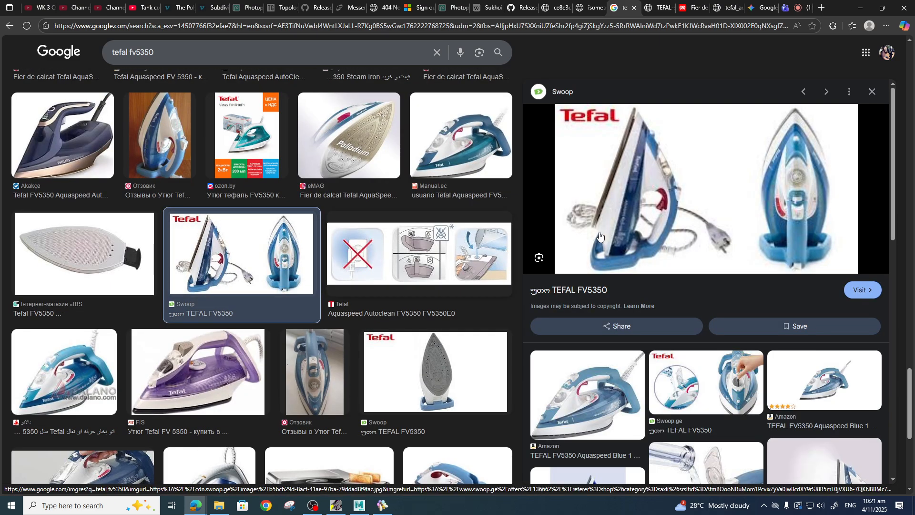
scroll(707, 164, down, 2)
scroll(715, 158, down, 10)
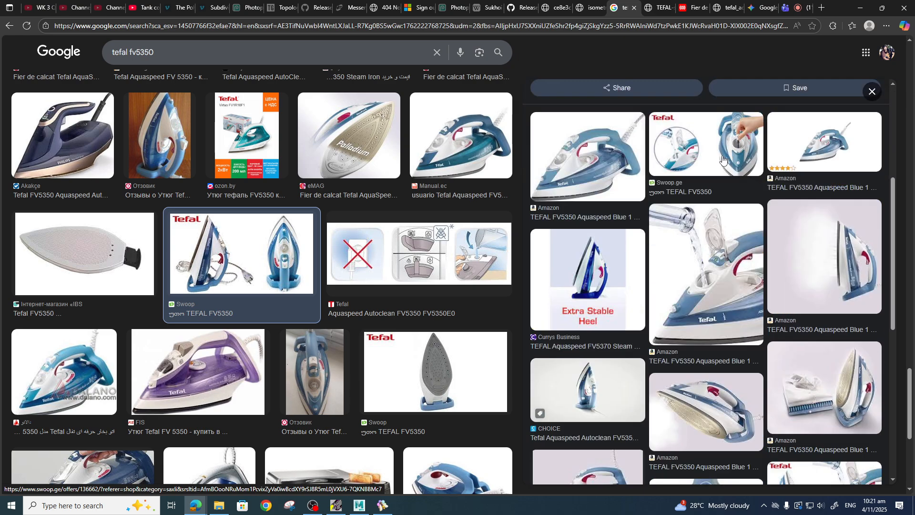
scroll(729, 152, up, 9)
click(747, 221)
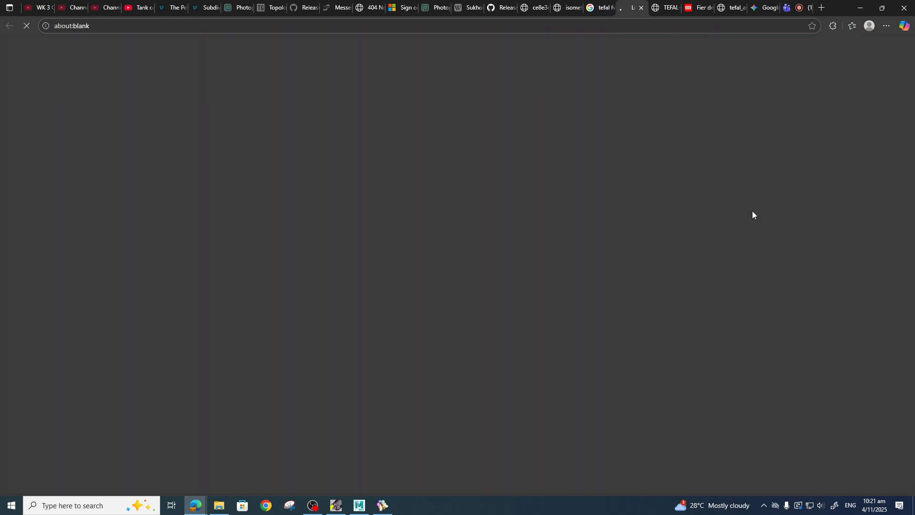
Close the unneeded browser tabs, including the antikkala thumbnail image, and return to the Google image results.
click(374, 9)
click(380, 7)
click(599, 5)
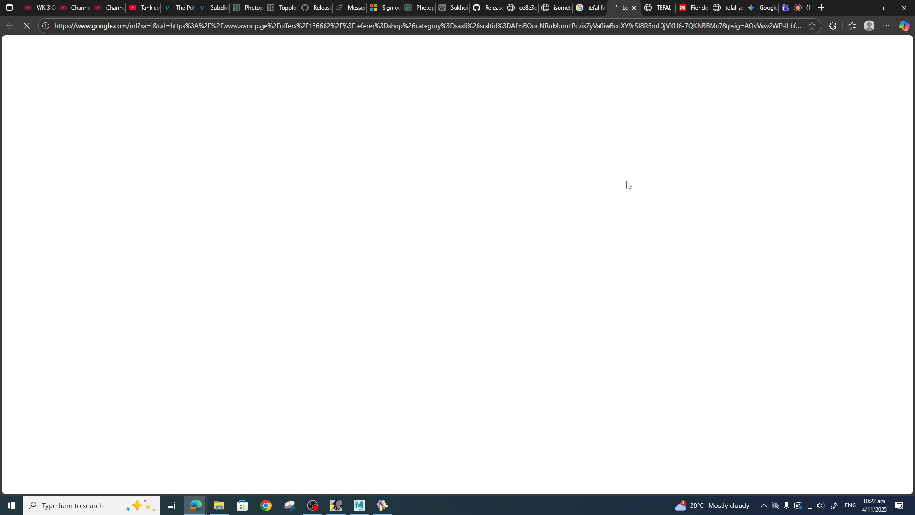
click(717, 13)
click(738, 9)
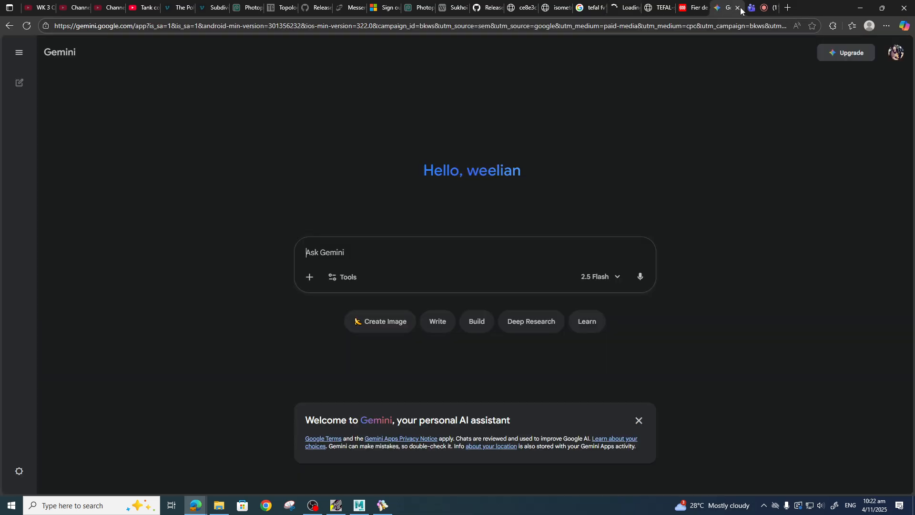
click(701, 8)
click(703, 8)
click(662, 12)
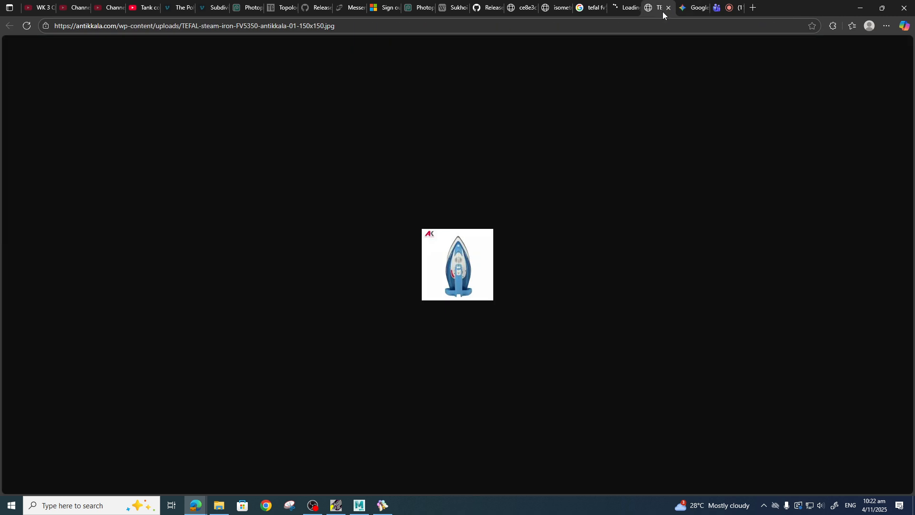
click(667, 8)
click(590, 7)
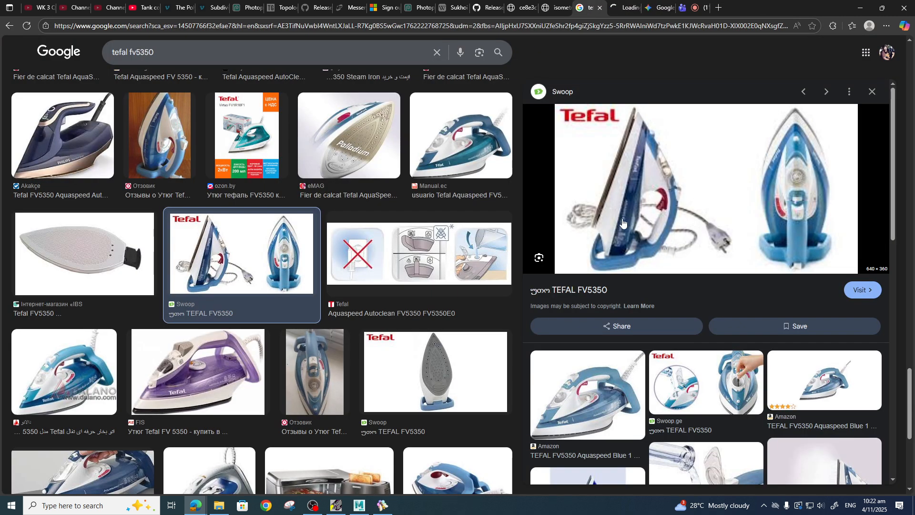
Check the Swoop product page tab and close it, returning to the image results.
scroll(395, 293, down, 5)
scroll(413, 315, down, 8)
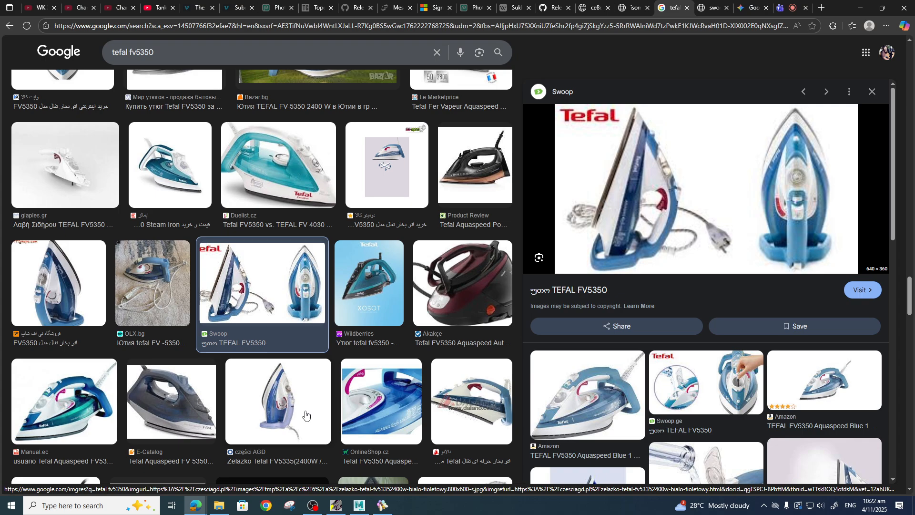
scroll(306, 415, down, 1)
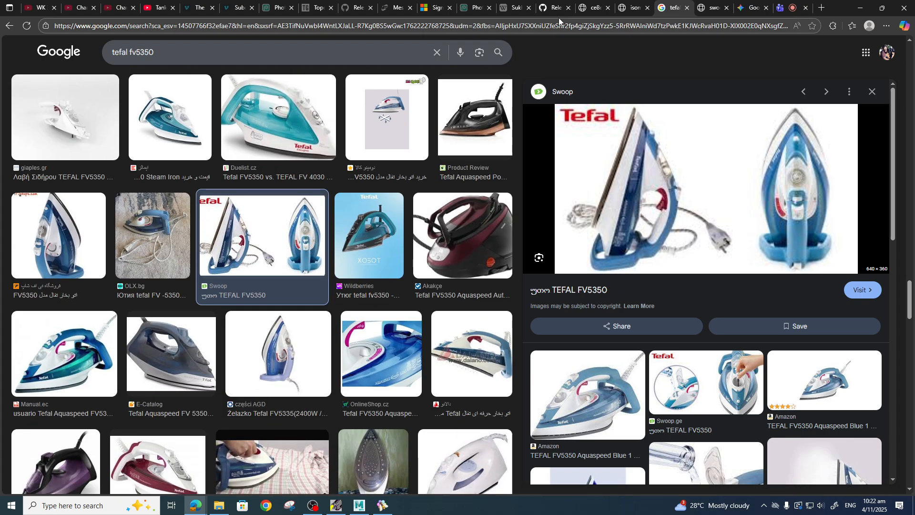
click(713, 8)
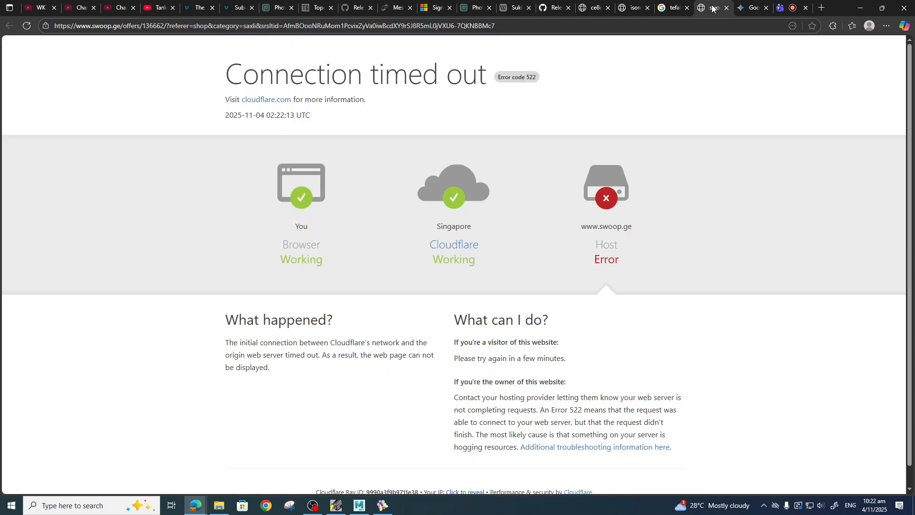
click(726, 8)
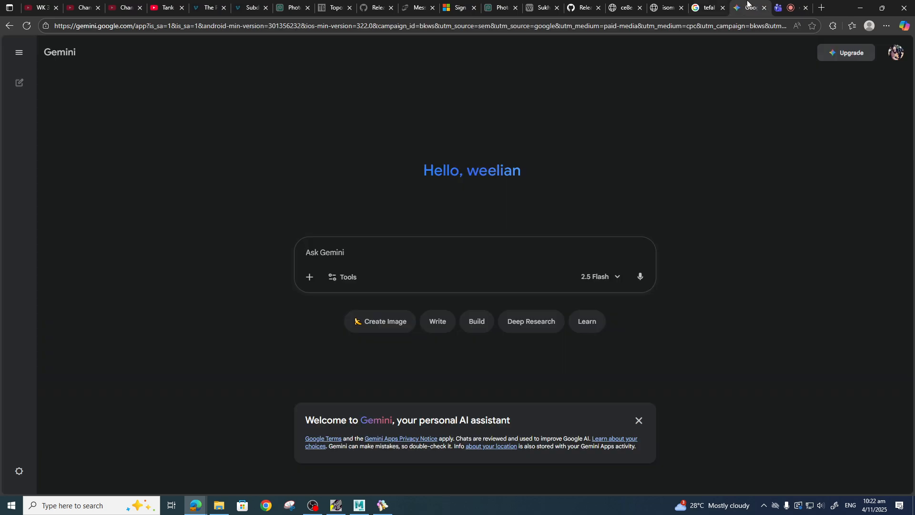
click(711, 7)
Scroll through the tefal fv5350 image results looking for more useful views of the iron.
scroll(376, 302, down, 10)
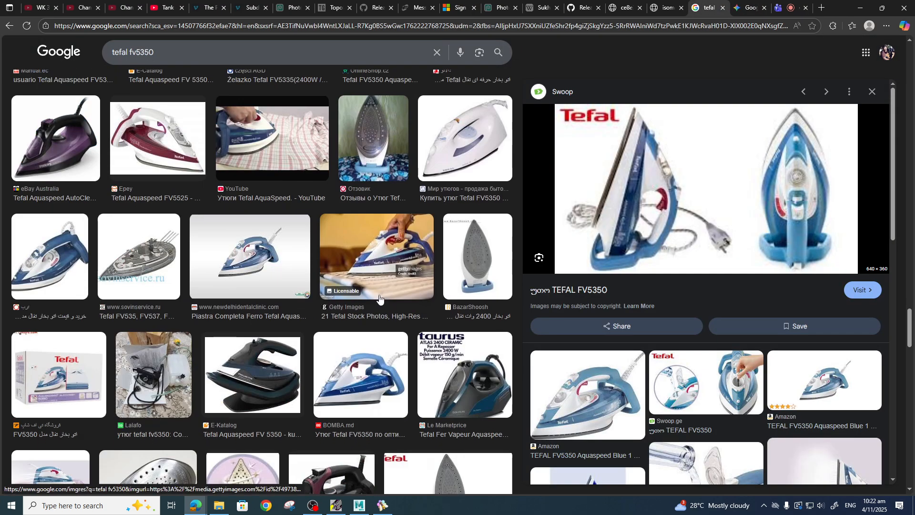
scroll(376, 302, down, 15)
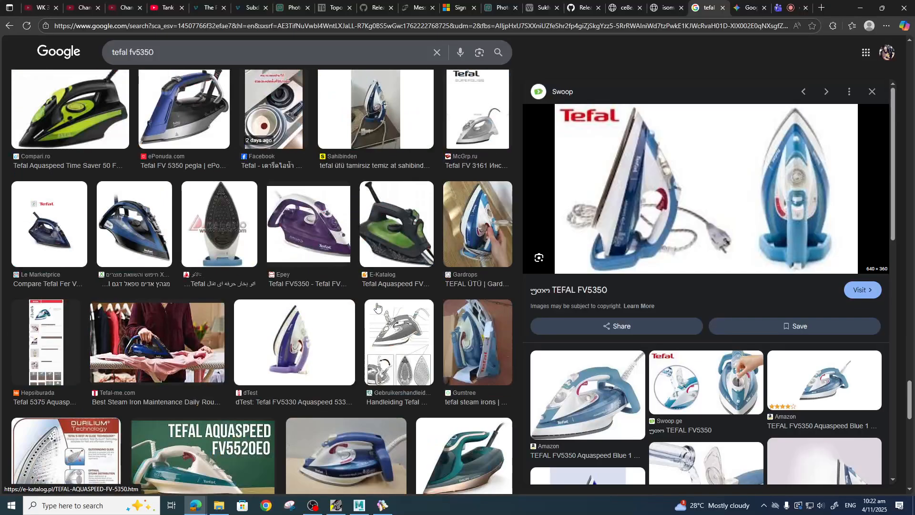
scroll(380, 310, down, 6)
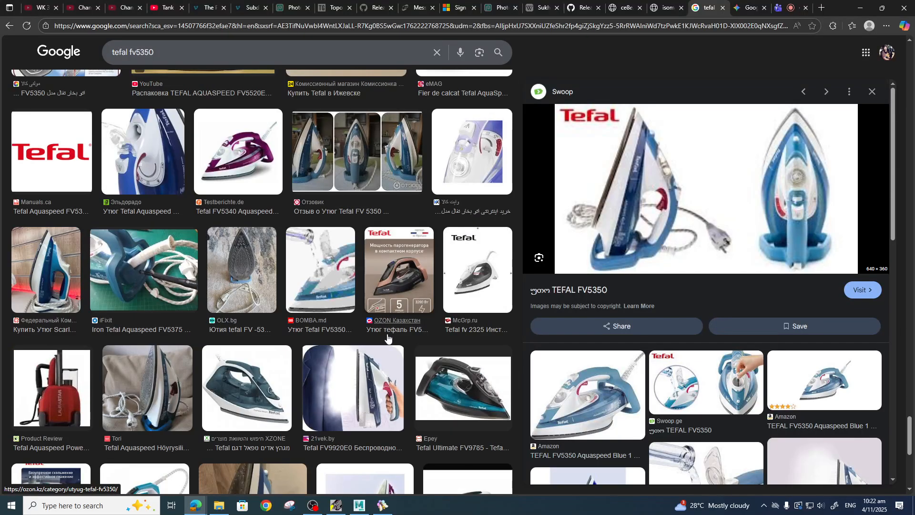
scroll(387, 338, down, 8)
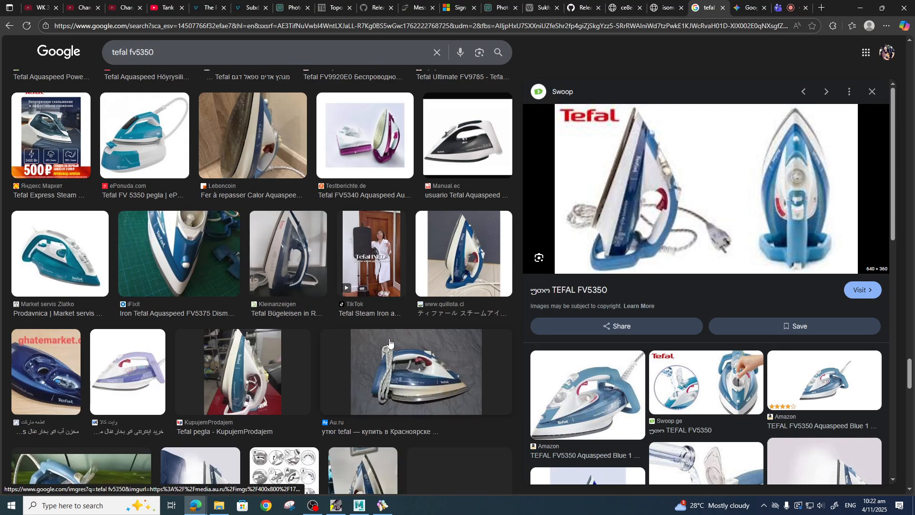
scroll(389, 341, down, 10)
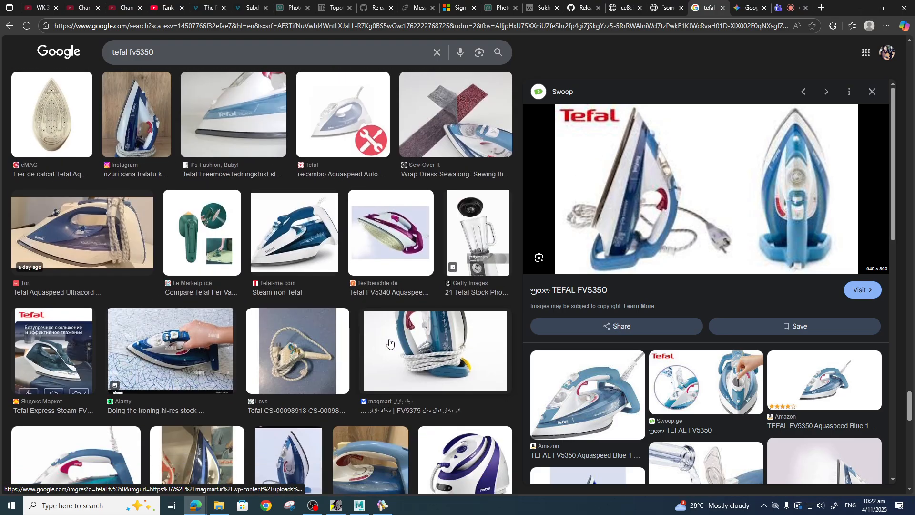
scroll(388, 342, down, 7)
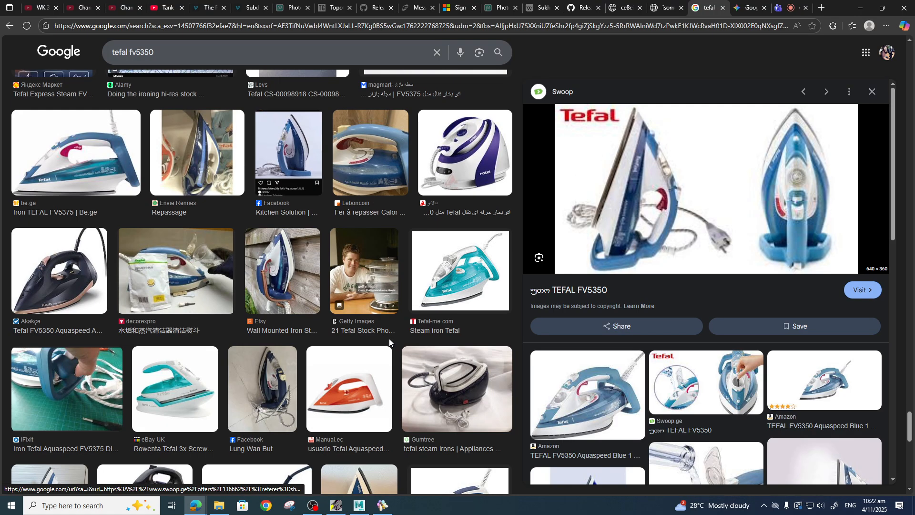
scroll(389, 339, down, 7)
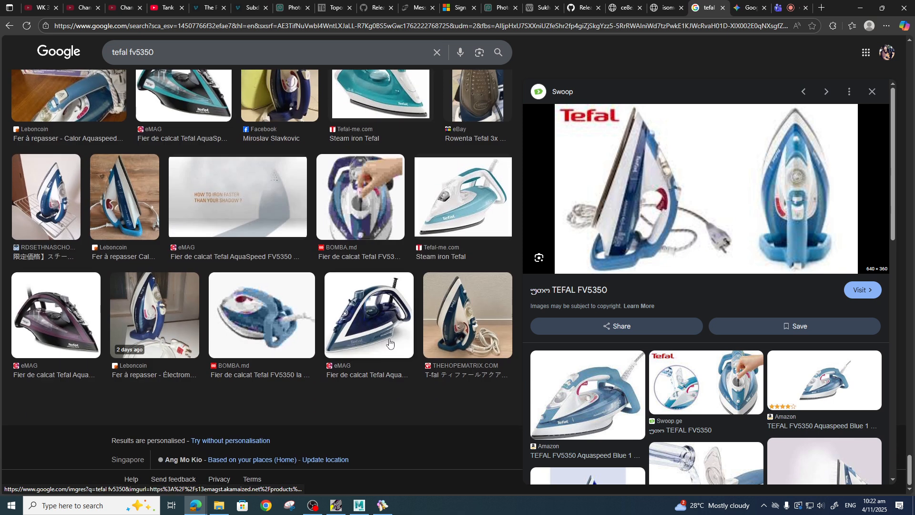
scroll(401, 337, up, 20)
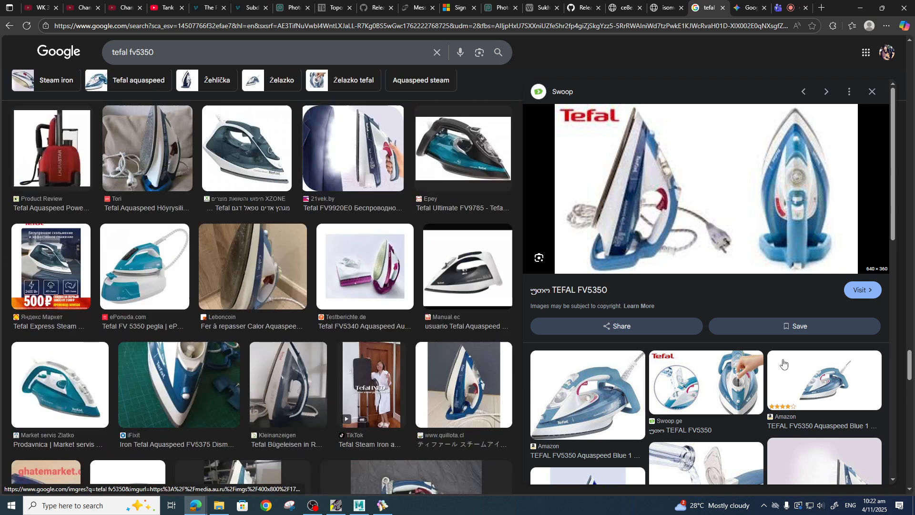
scroll(911, 367, up, 15)
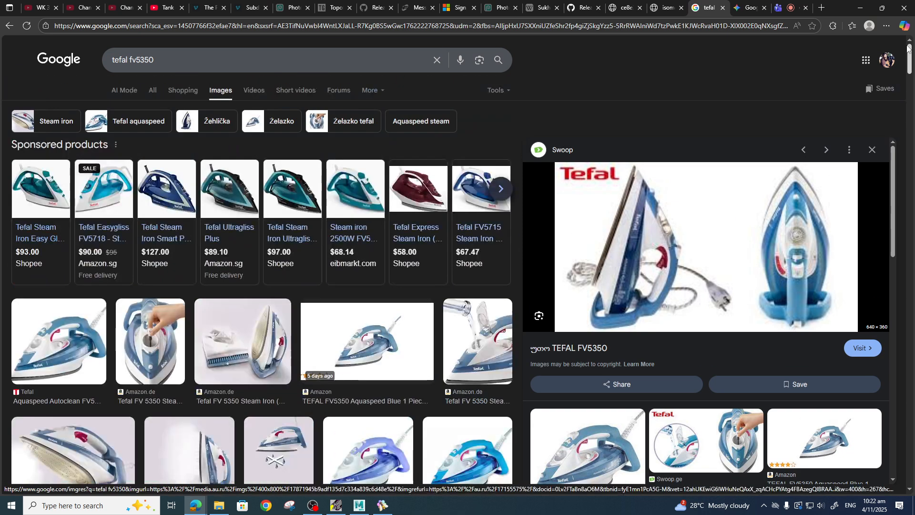
scroll(371, 336, down, 8)
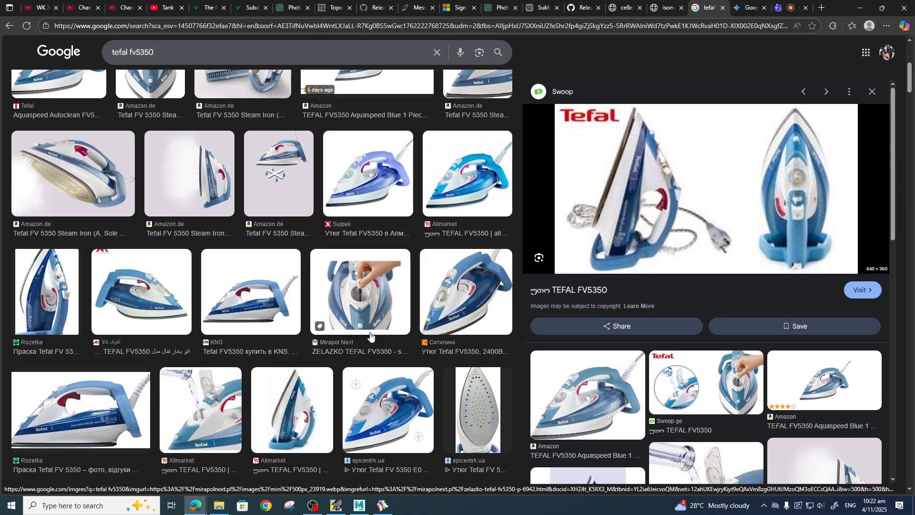
scroll(371, 336, down, 15)
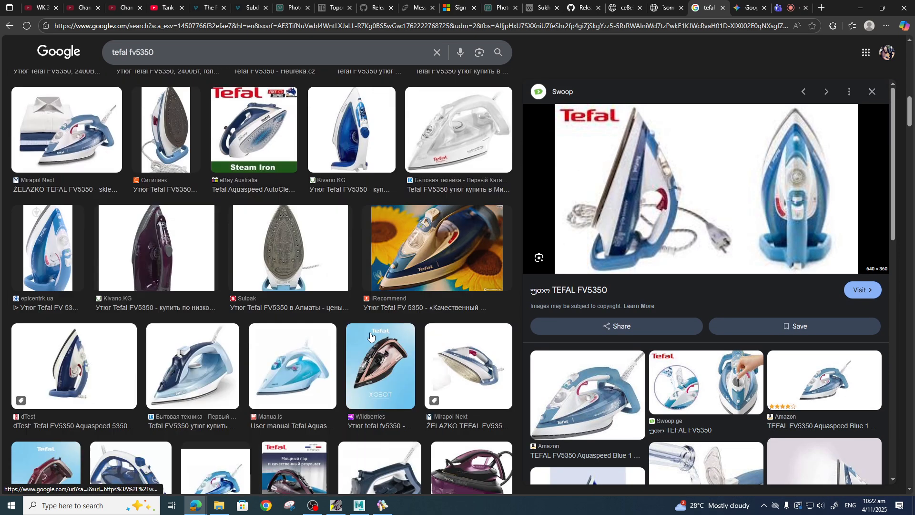
scroll(371, 336, down, 3)
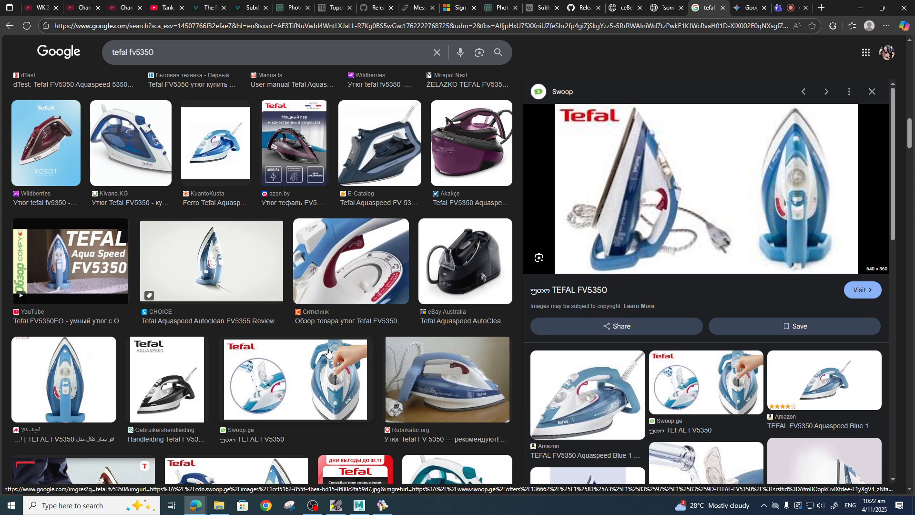
Preview the Tefal FV5350 YouTube review result and scroll through its related images.
click(228, 282)
click(98, 268)
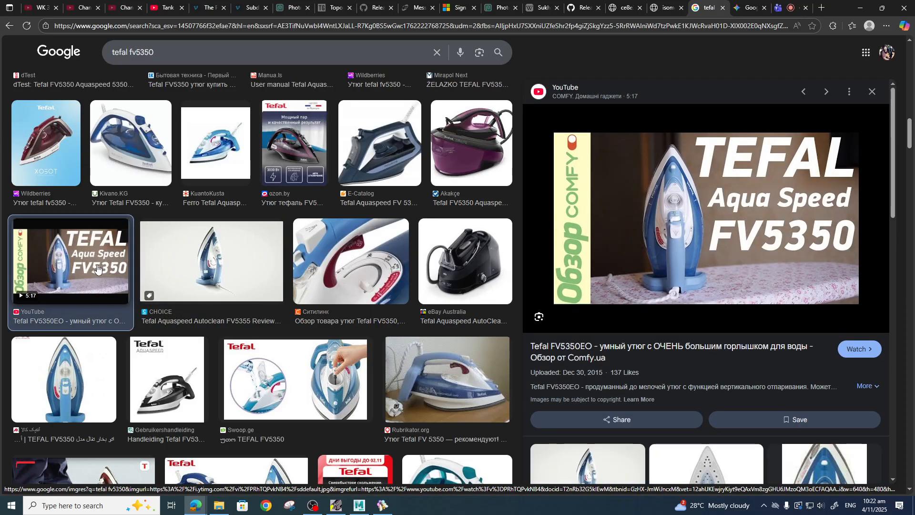
scroll(781, 281, down, 3)
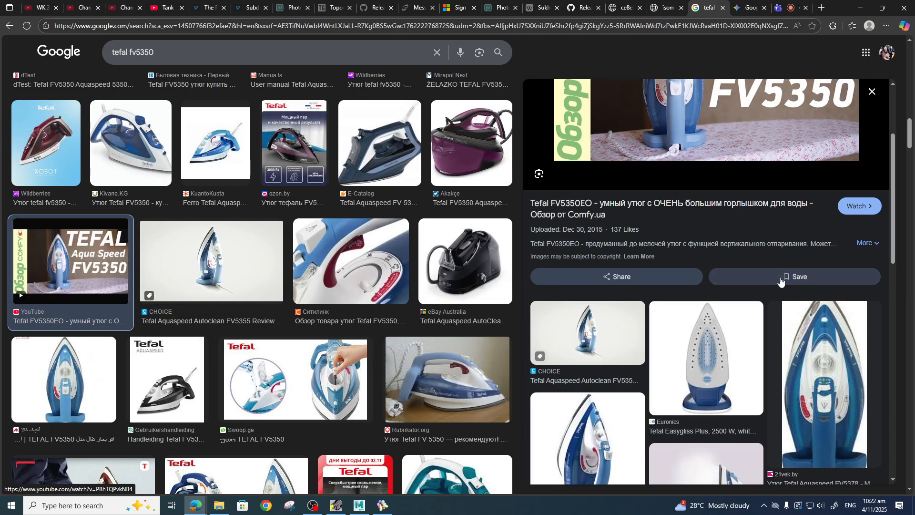
scroll(791, 333, down, 2)
scroll(843, 319, down, 1)
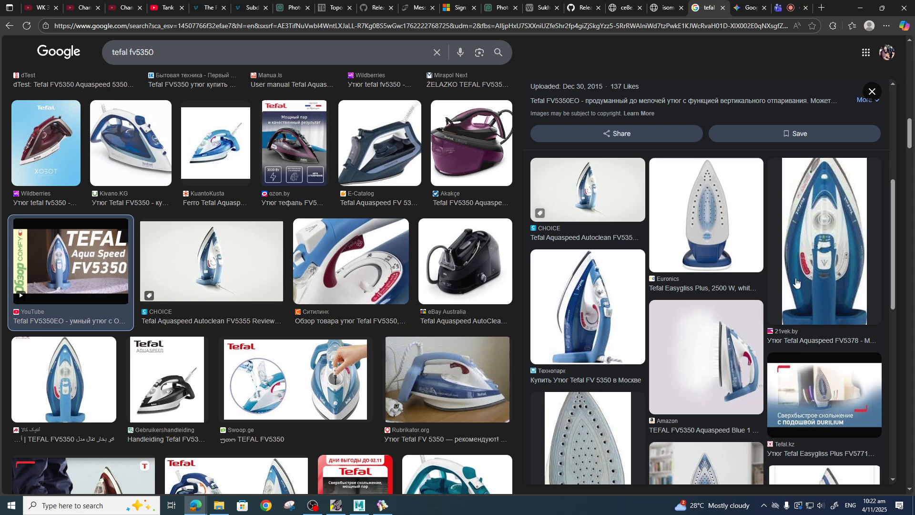
scroll(838, 286, down, 3)
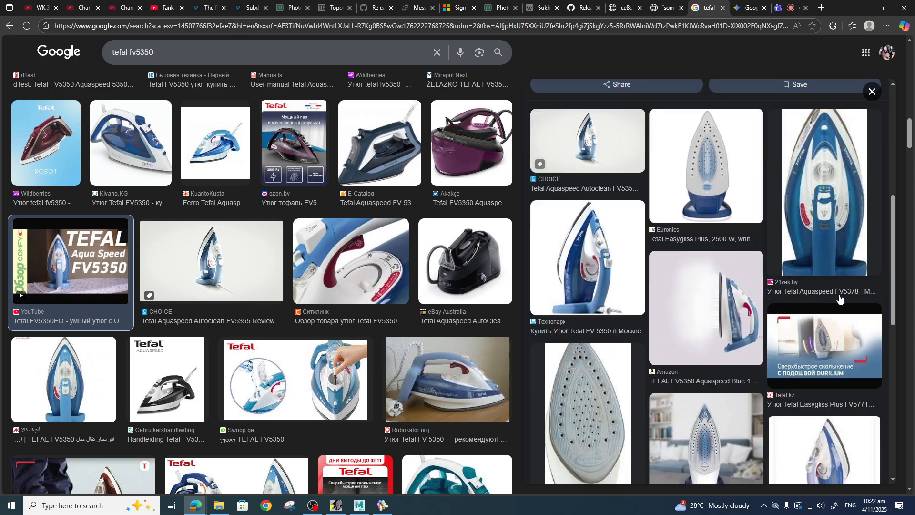
scroll(834, 247, up, 2)
Preview the 21vek Tefal Aquaspeed FV5378 front-view image and open its product page.
click(830, 220)
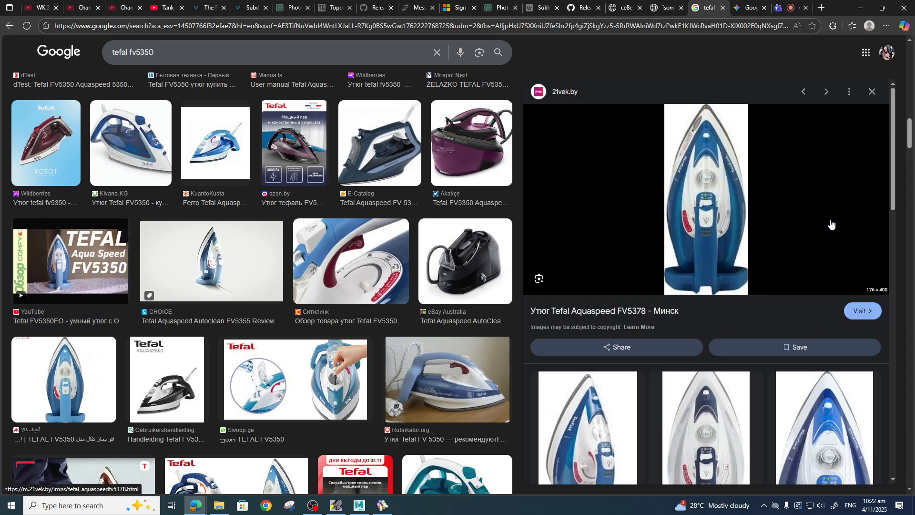
scroll(763, 267, down, 4)
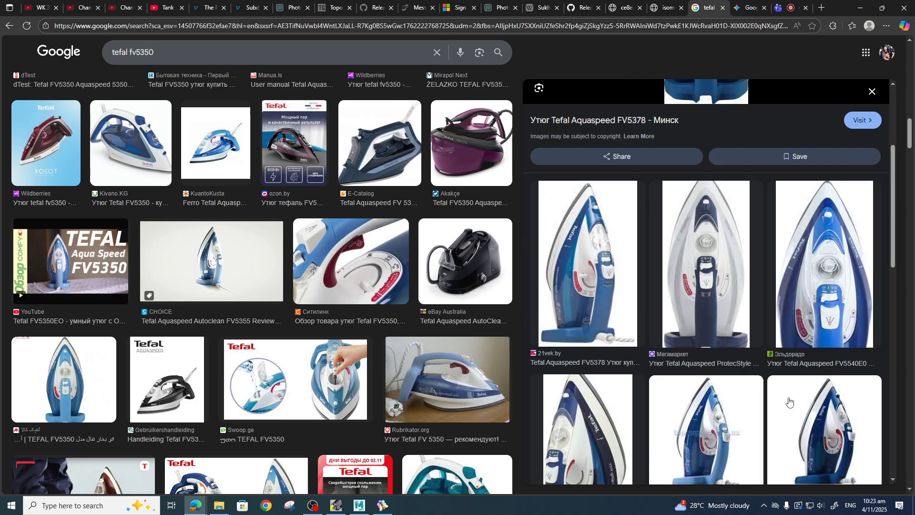
scroll(784, 399, up, 4)
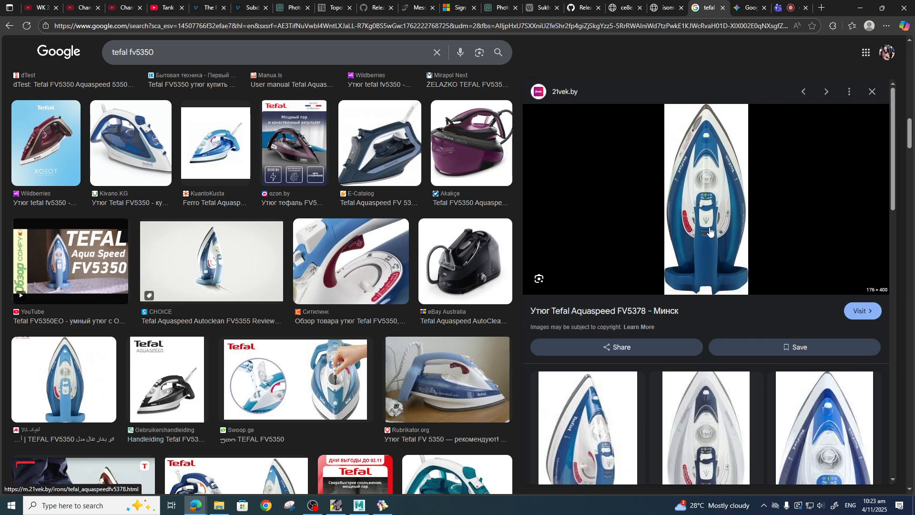
scroll(723, 347, down, 6)
scroll(732, 366, down, 8)
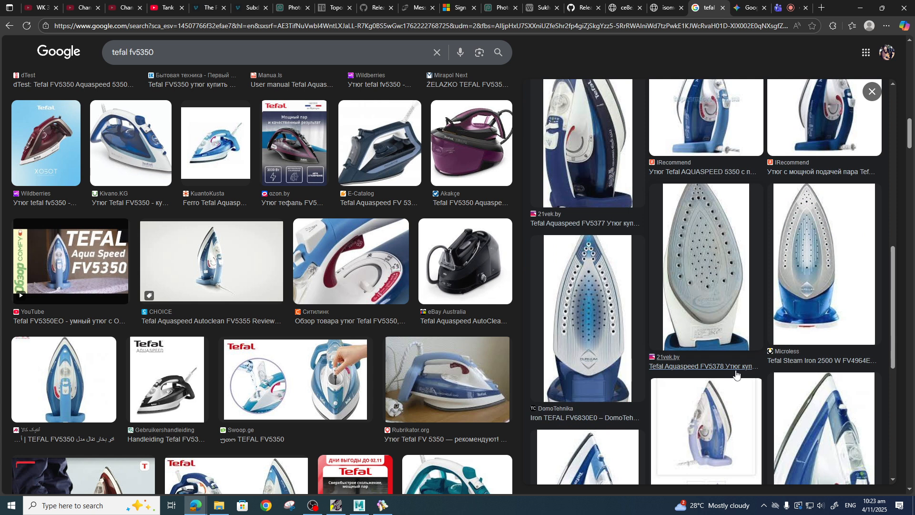
scroll(737, 364, up, 15)
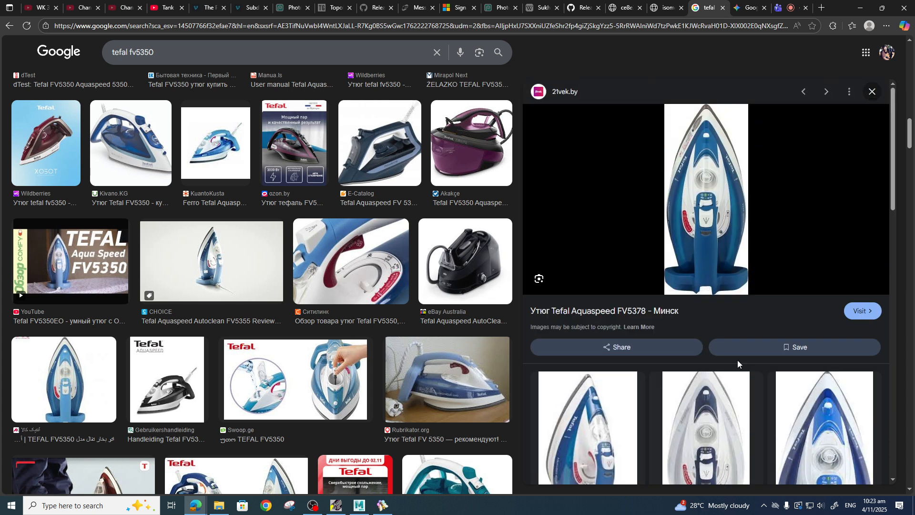
click(707, 209)
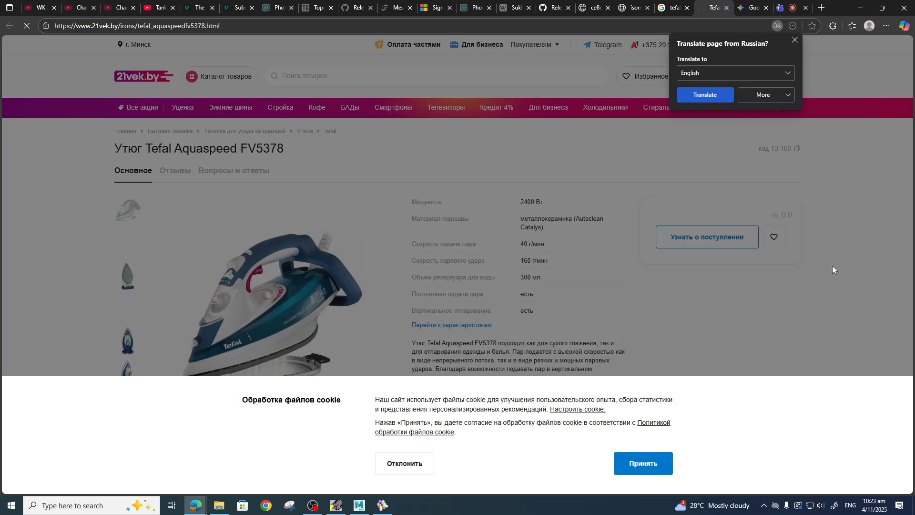
Decline the product site's cookie banner and dismiss the page translation prompt.
click(657, 464)
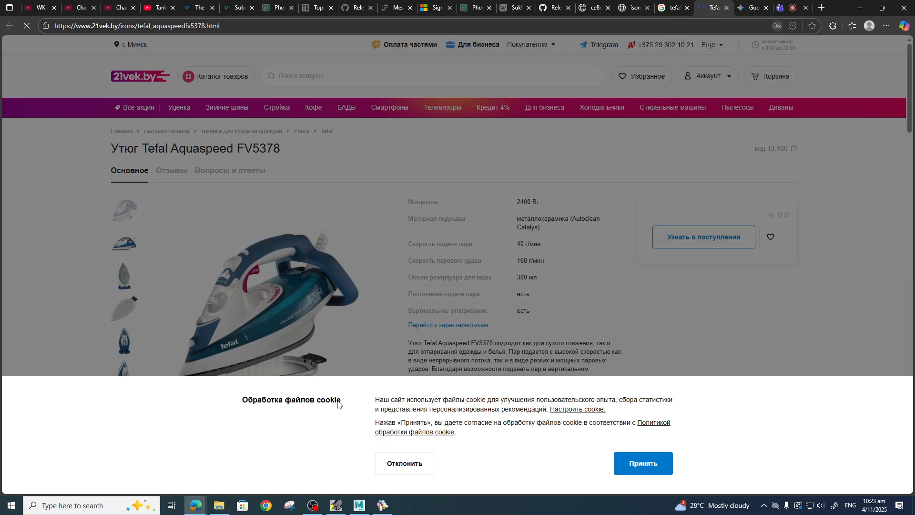
click(399, 462)
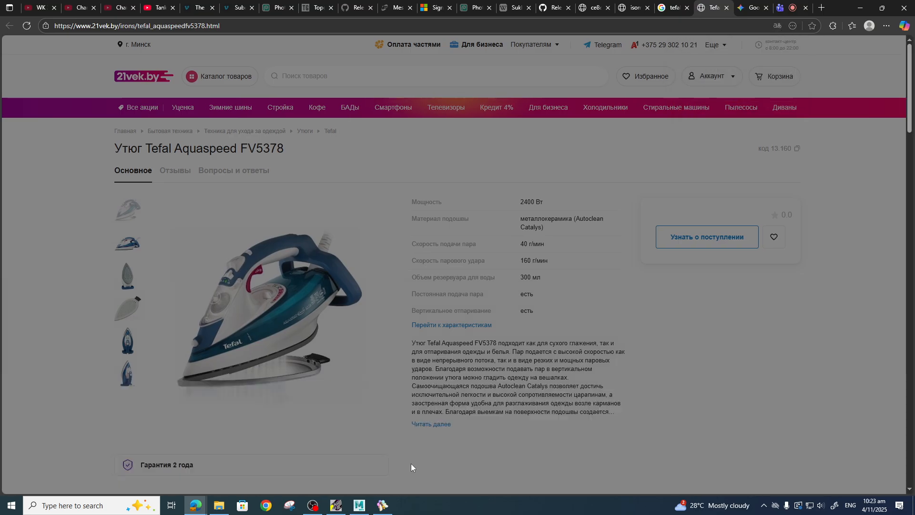
click(432, 204)
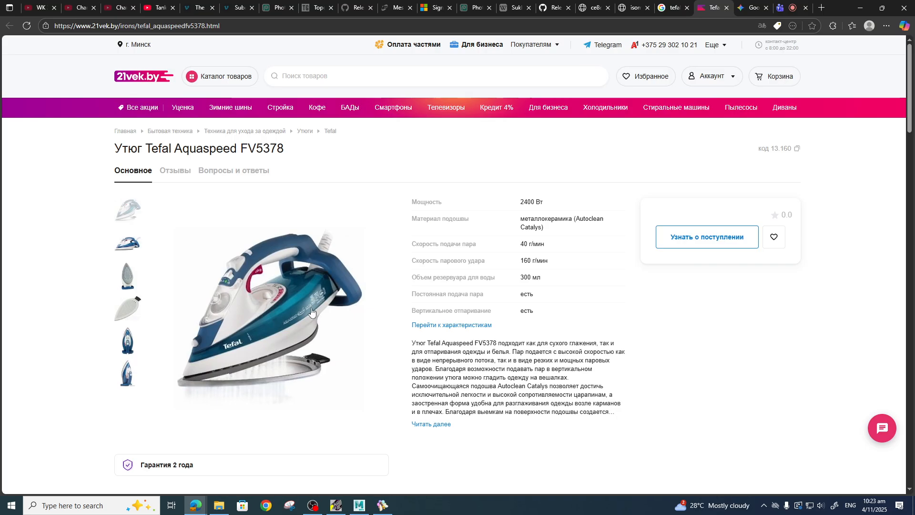
Show the upright front-view photo in the product gallery and open it in a new tab.
click(128, 346)
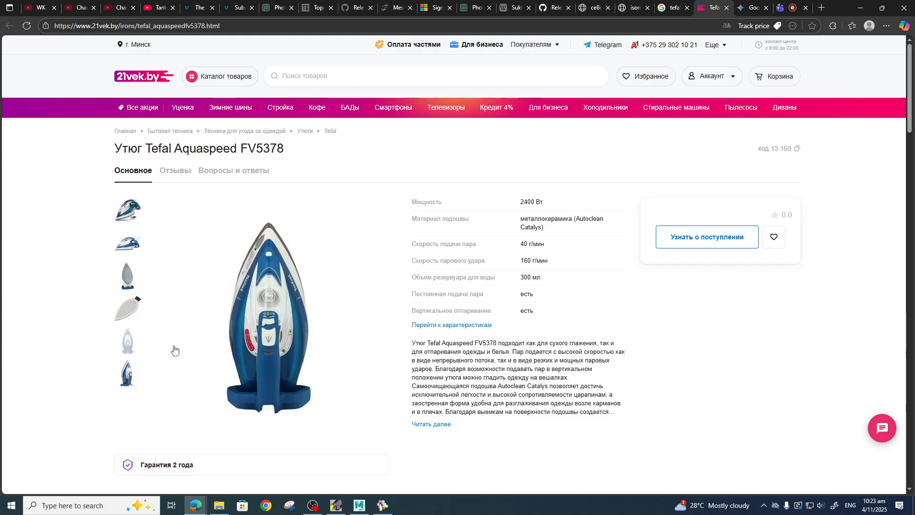
right_click(276, 316)
click(314, 324)
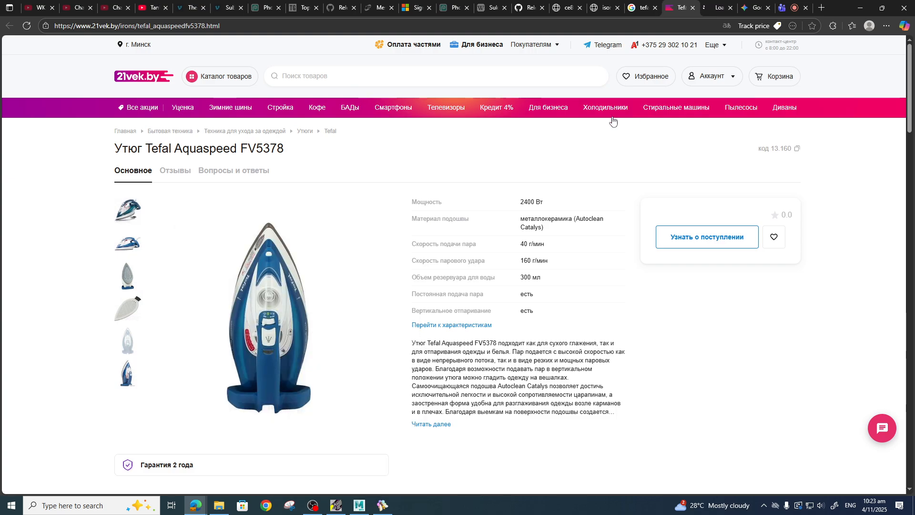
click(720, 9)
Save the front-view image into sourceimages as tefal_aquaspeedfv5378_54c68a52ae184.jpg.
right_click(455, 224)
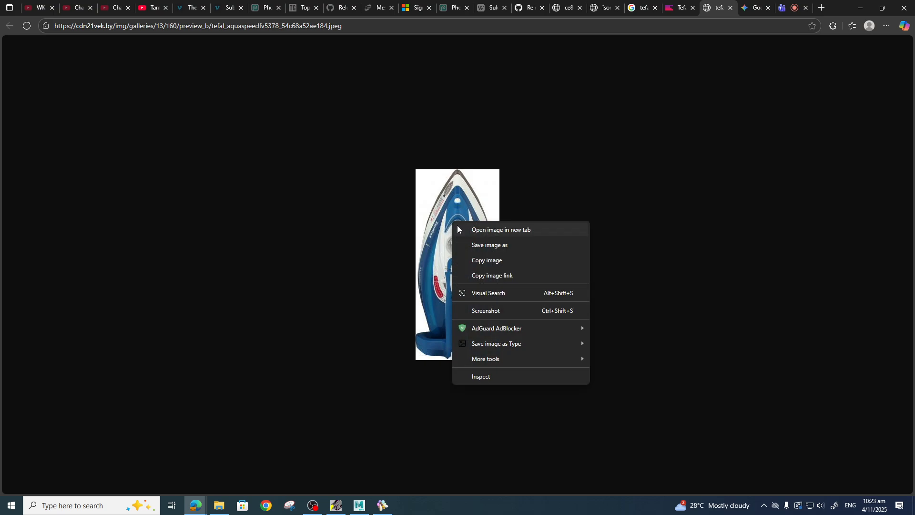
click(480, 244)
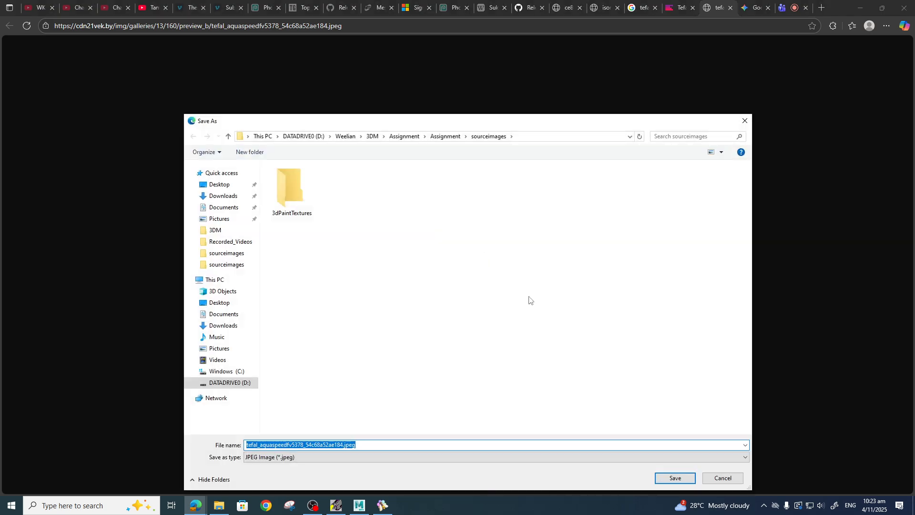
click(286, 457)
click(323, 464)
double_click(355, 445)
click(353, 446)
key(BackSpace)
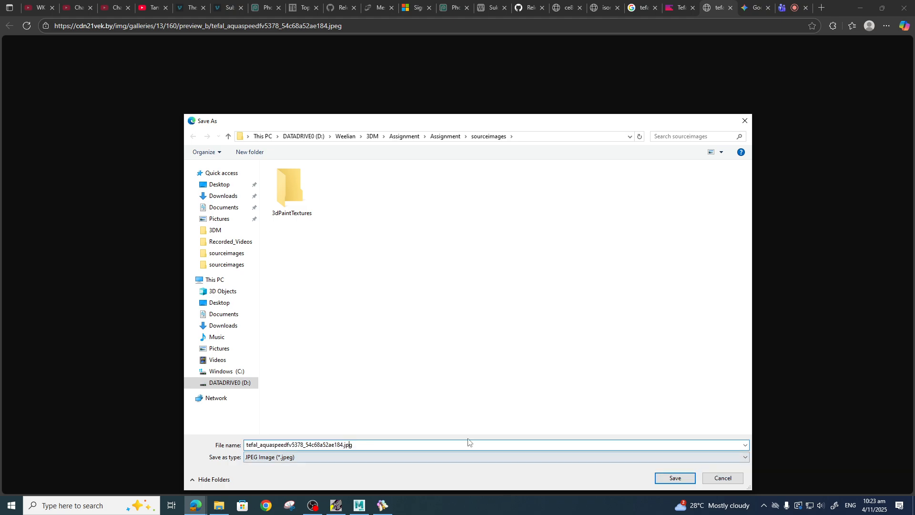
click(672, 477)
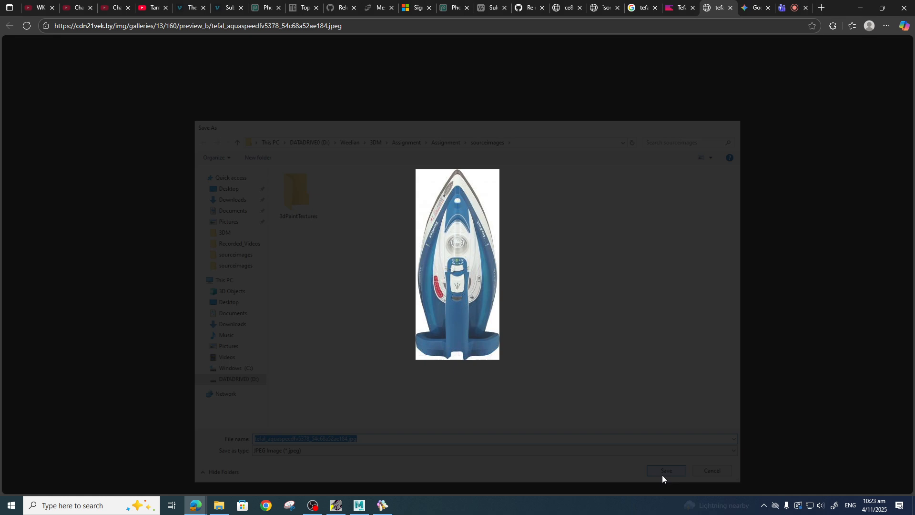
Switch to the BeeRef board, closing the Microsoft Store window opened by mistake.
click(383, 505)
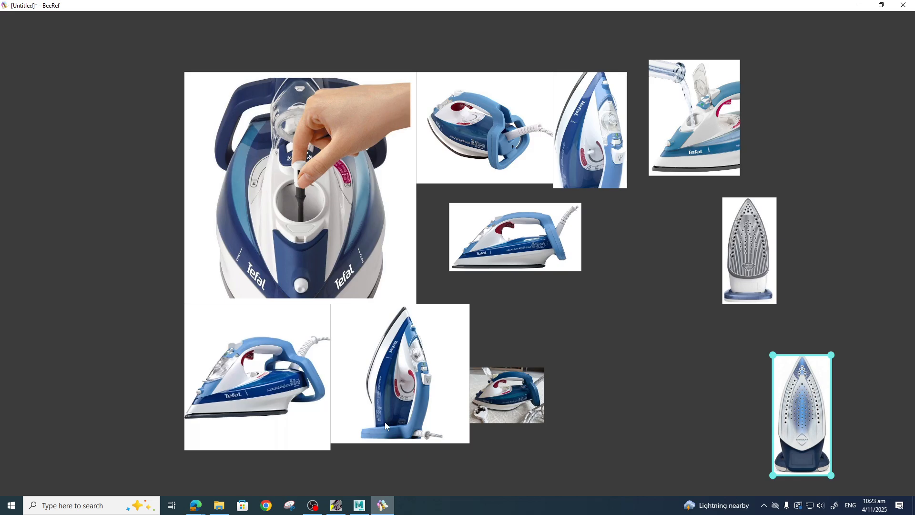
click(243, 505)
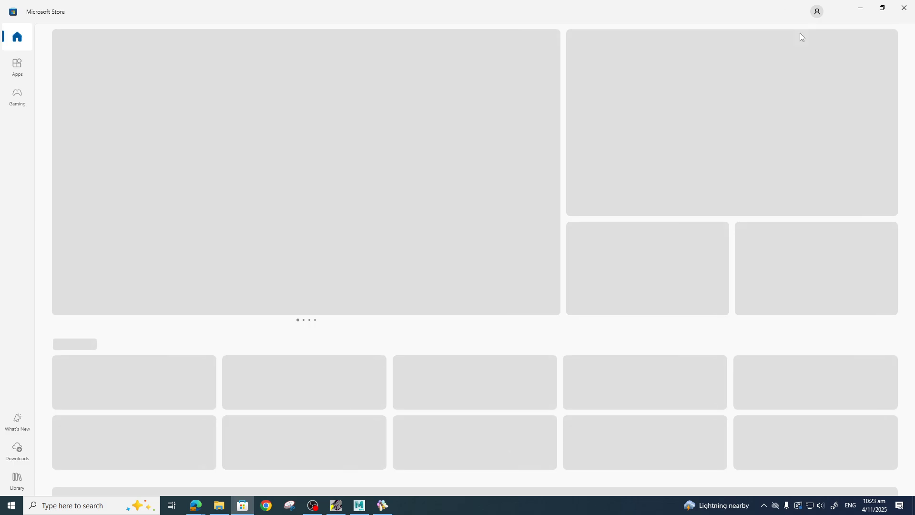
click(903, 8)
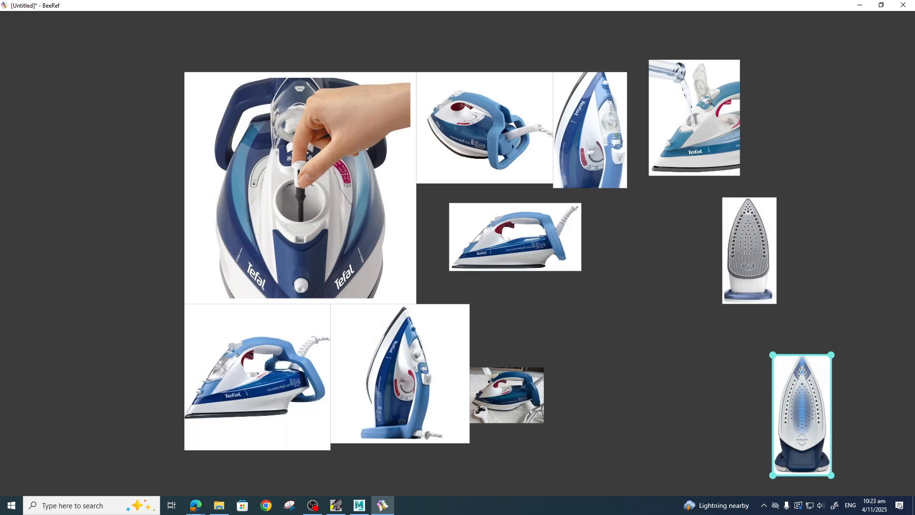
Drag the new tefal_aquaspeedfv5378 front-view image from the sourceimages folder onto the BeeRef board.
click(219, 505)
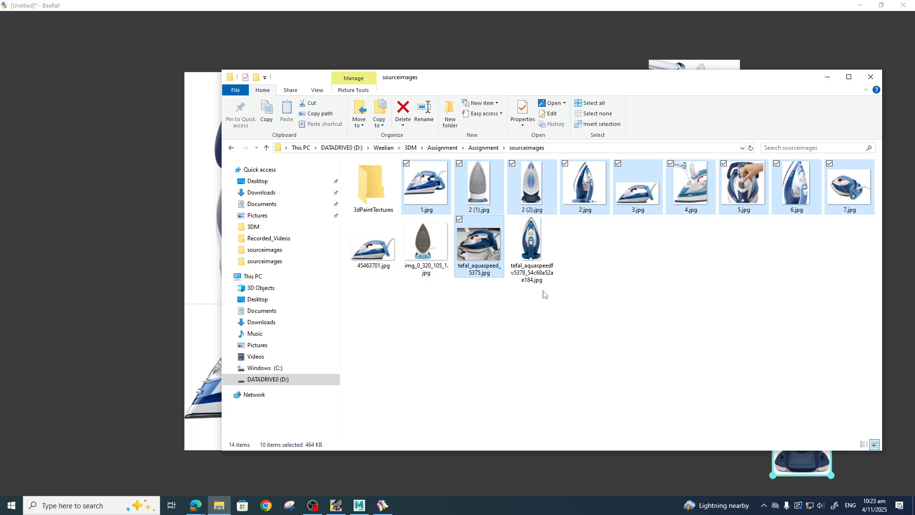
click(531, 243)
drag(607, 87, 297, 72)
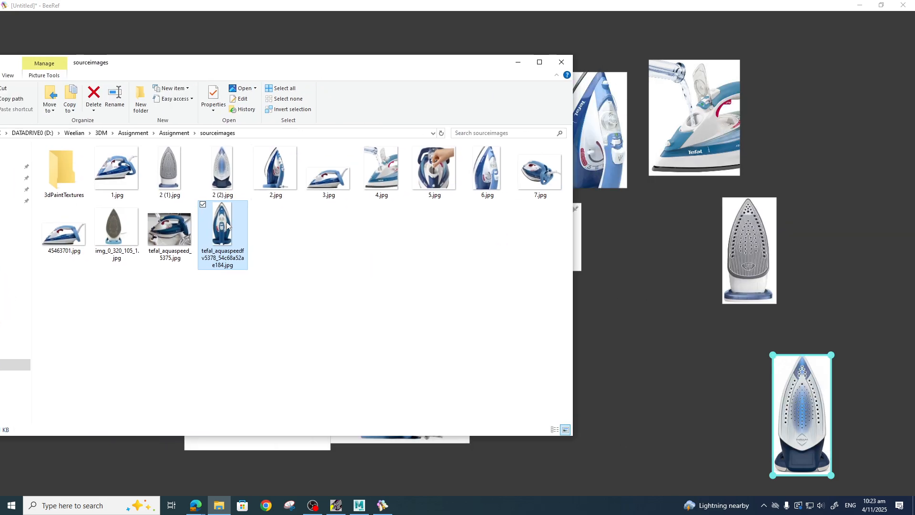
drag(224, 227, 716, 498)
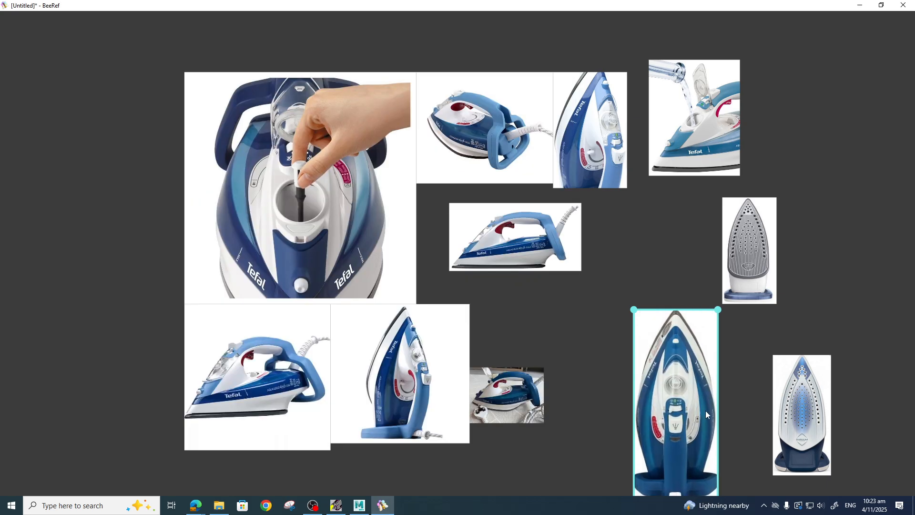
Reposition the new front view, the grey soleplate and the blue soleplate images on the board.
drag(705, 411, 665, 302)
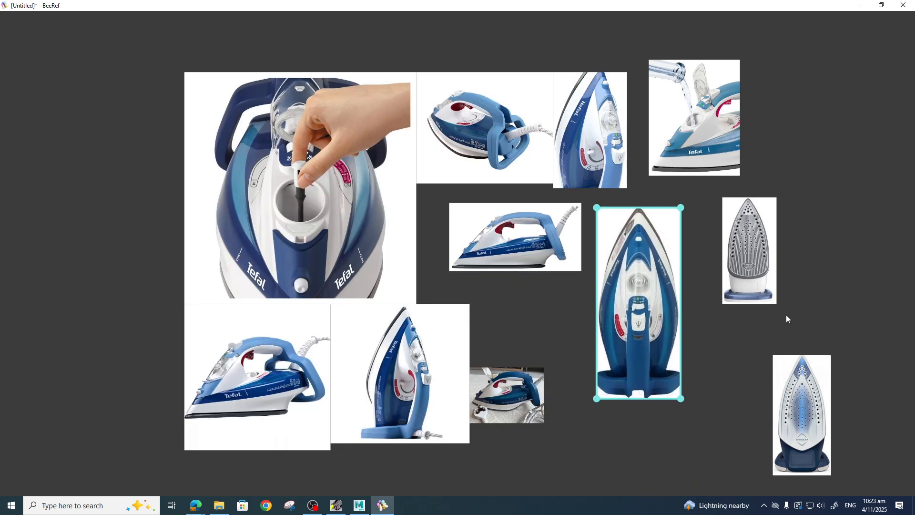
drag(756, 270, 813, 136)
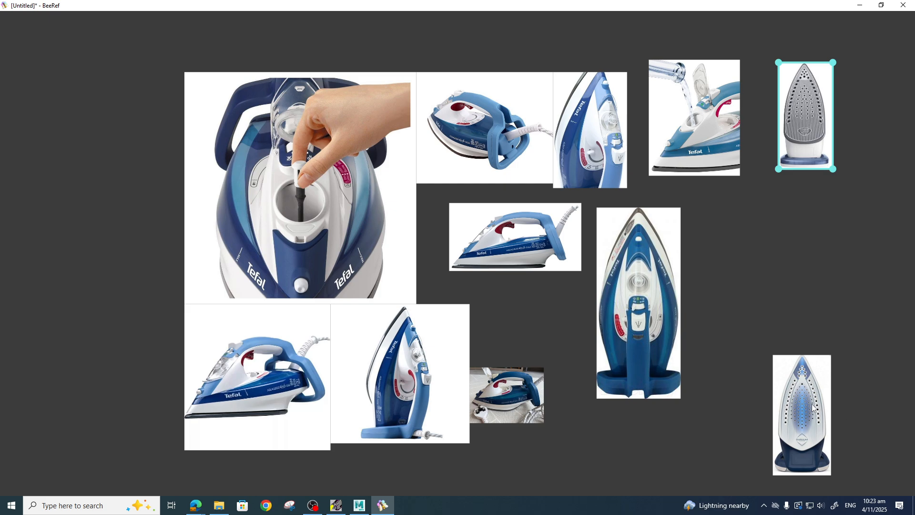
drag(813, 405, 771, 279)
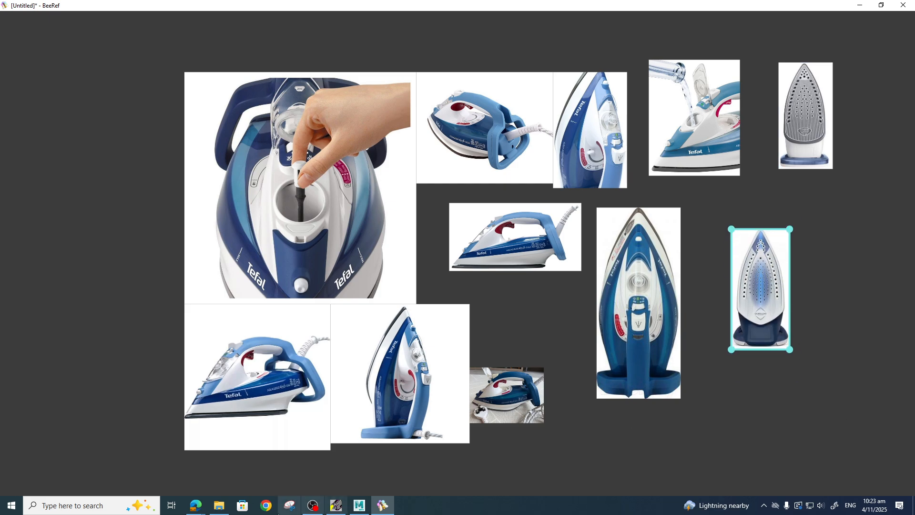
Drag img_0_320_105_1.jpg from the sourceimages folder onto the board.
click(219, 505)
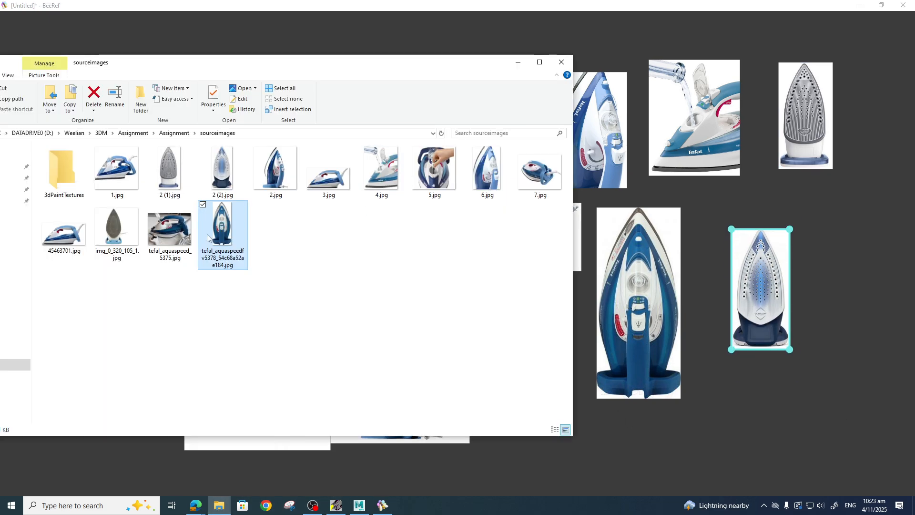
click(166, 176)
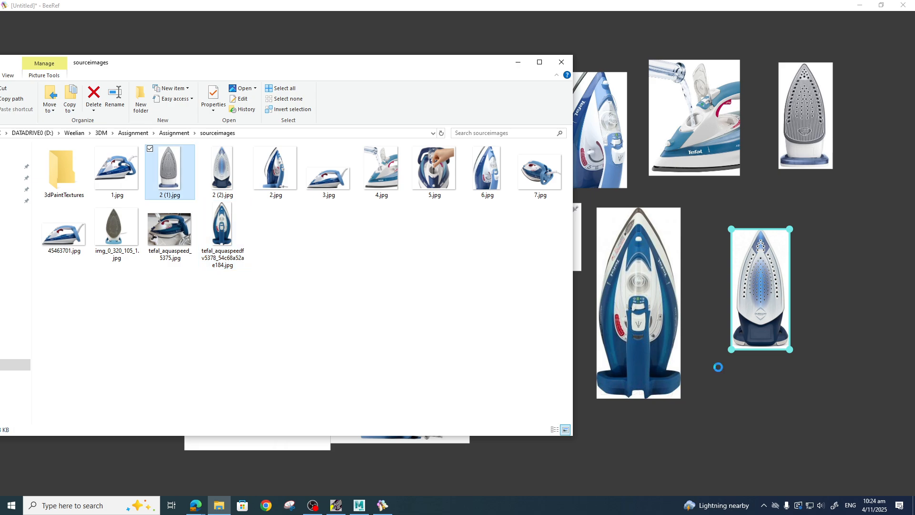
drag(116, 228, 884, 512)
scroll(848, 365, down, 1)
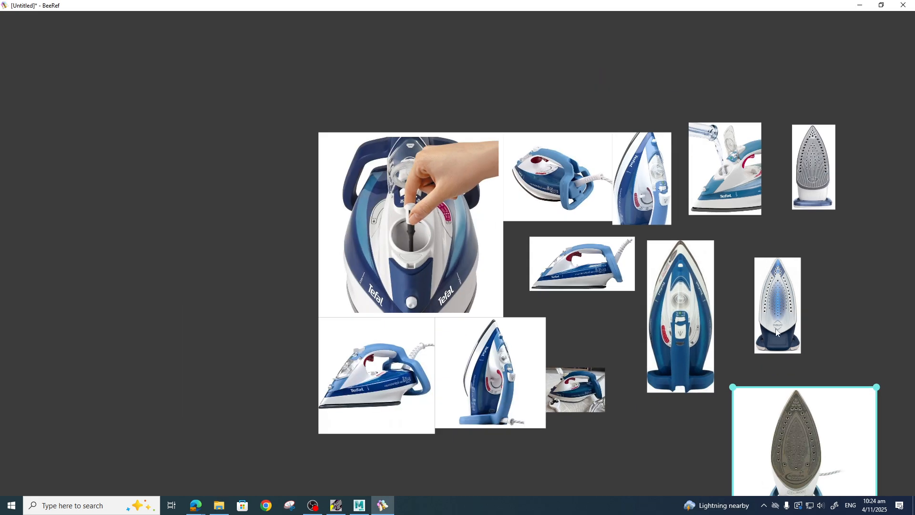
Delete the two smaller soleplate images from the board.
click(762, 299)
key(Delete)
click(819, 163)
key(Delete)
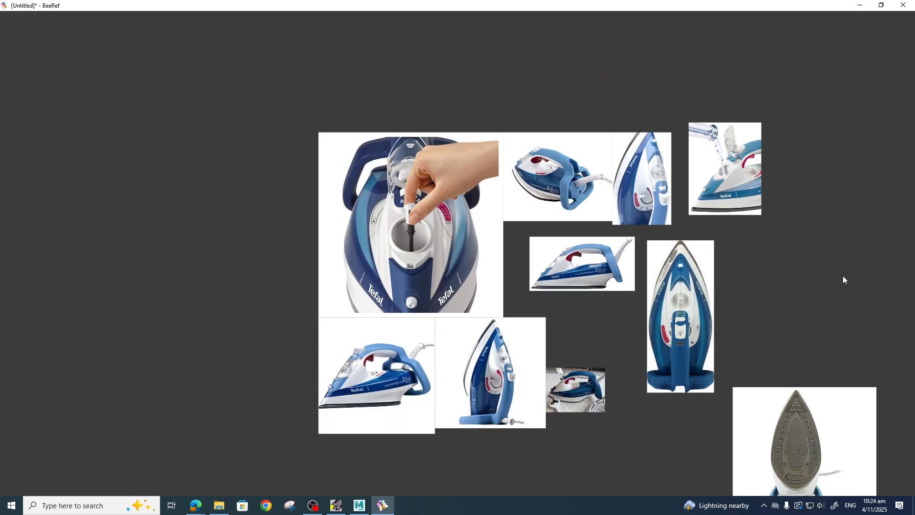
Move and resize the new soleplate photo so it sits beside the front-view image.
drag(799, 441, 795, 295)
drag(873, 384, 850, 359)
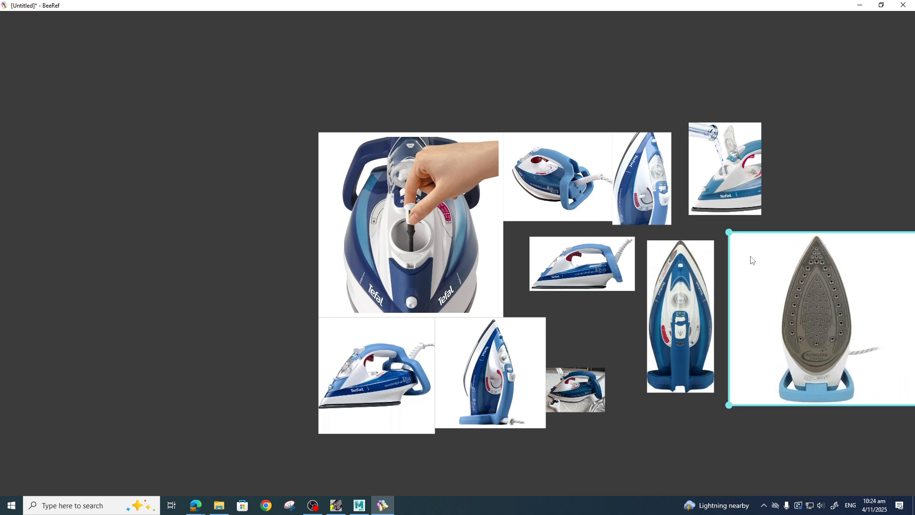
mouse_move(729, 233)
mouse_down()
mouse_move(744, 245)
mouse_move(736, 242)
mouse_up()
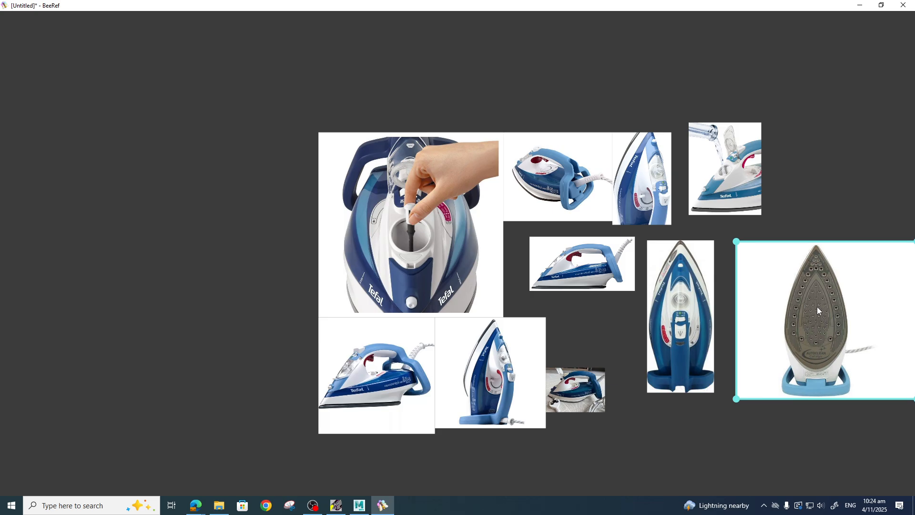
drag(817, 307, 818, 307)
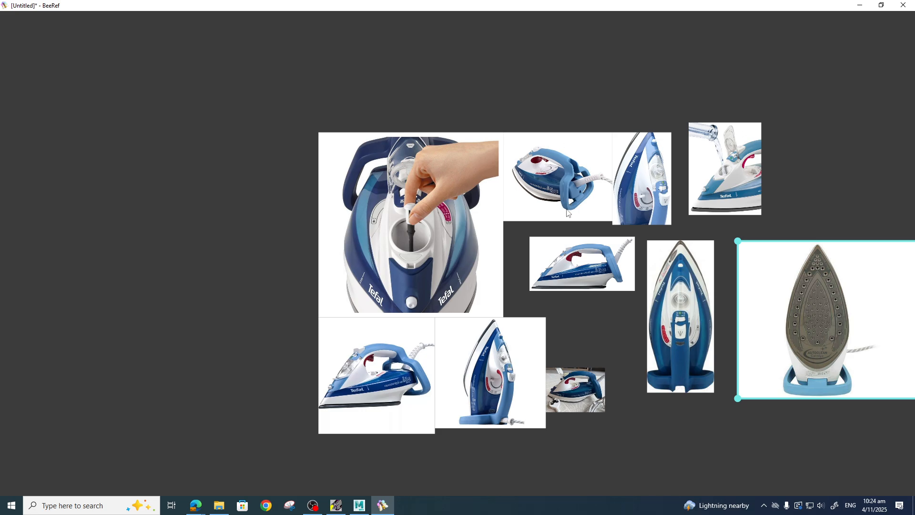
Zoom in and out across the board to review the image arrangement.
middle_drag(795, 197, 637, 149)
scroll(668, 210, up, 3)
middle_drag(659, 248, 673, 251)
scroll(673, 252, up, 2)
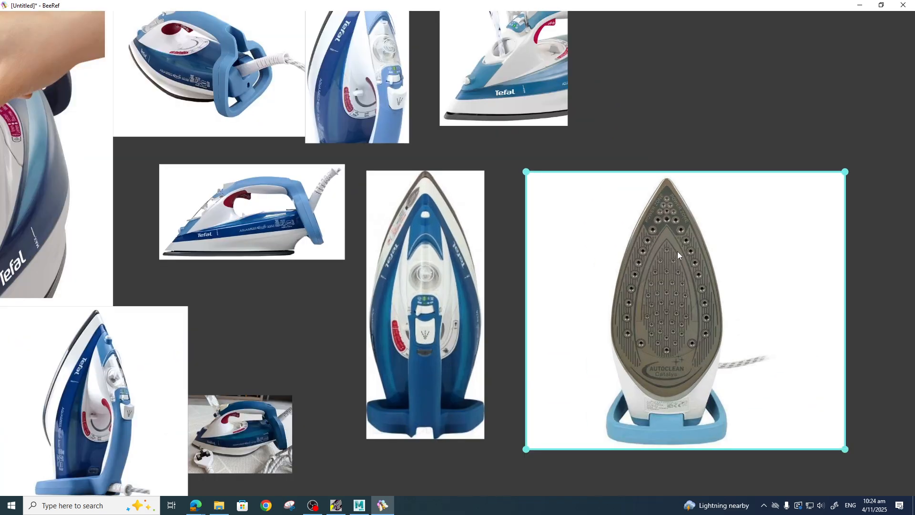
scroll(677, 251, down, 1)
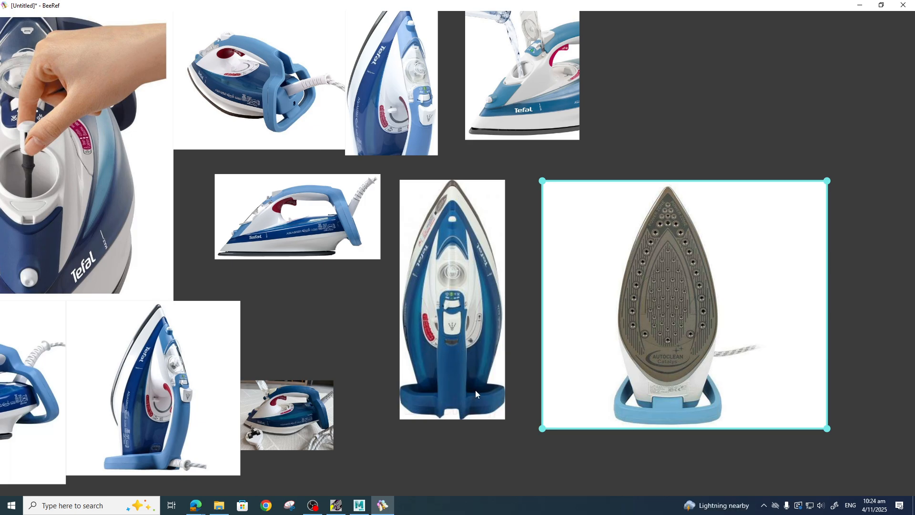
scroll(362, 281, down, 1)
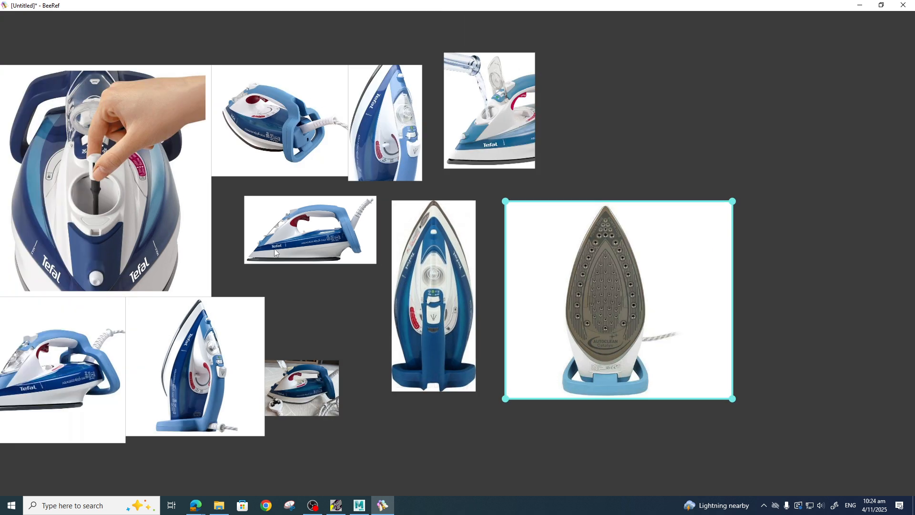
scroll(328, 266, down, 1)
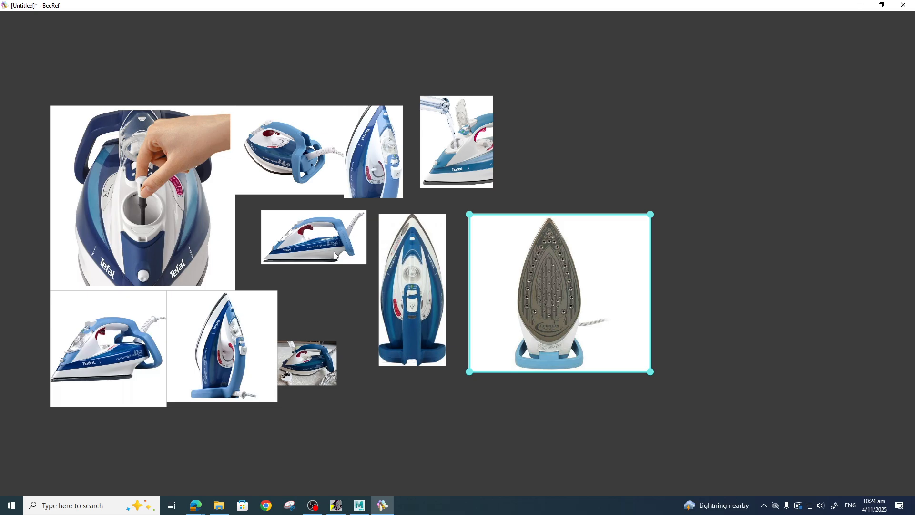
Open 3.jpg and the tefal_aquaspeedfv5378 front-view image from the sourceimages folder in Photopea.
click(859, 5)
click(452, 8)
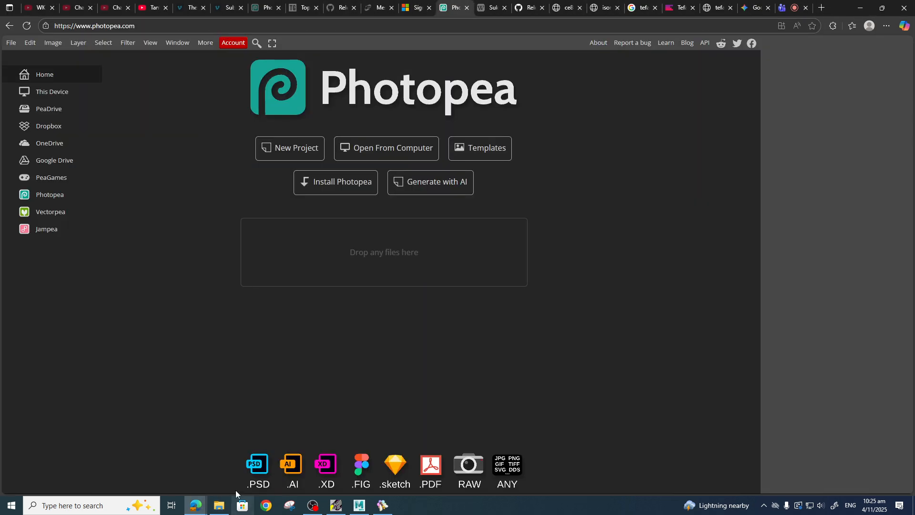
click(219, 505)
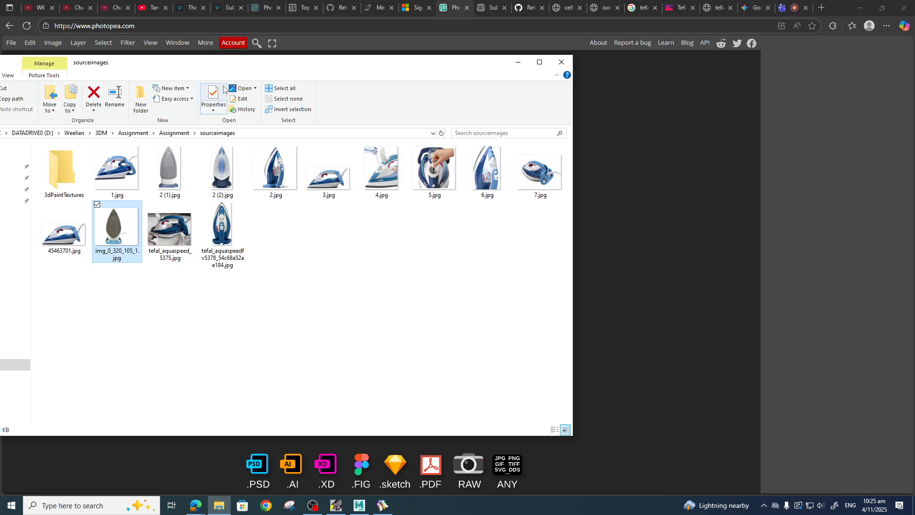
drag(217, 64, 660, 97)
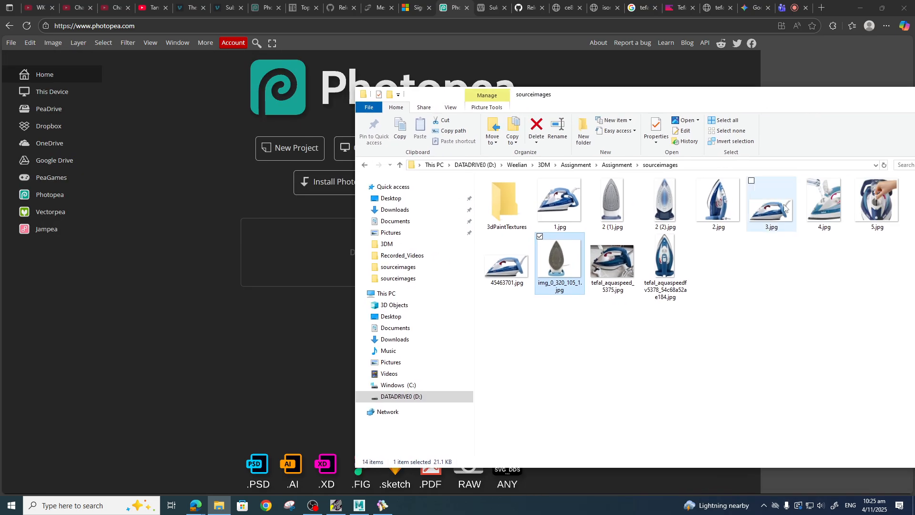
click(784, 220)
ctrl+click(680, 281)
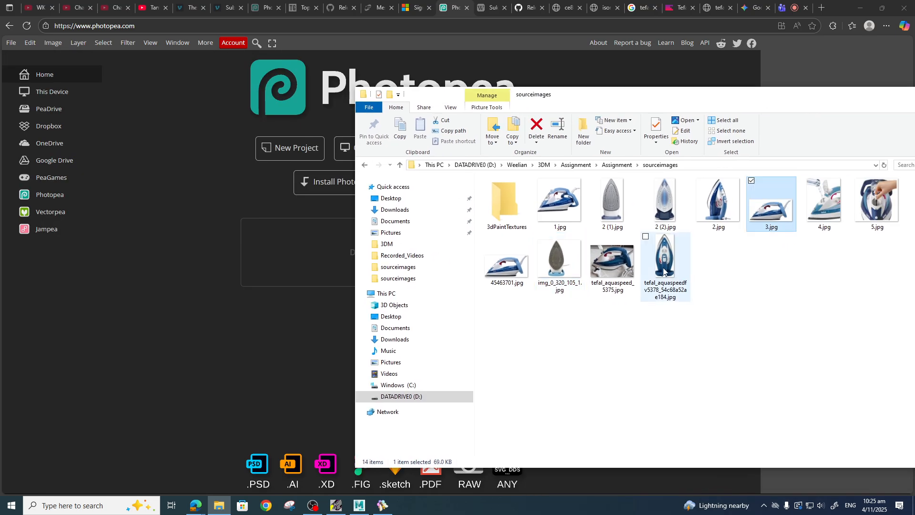
drag(773, 213, 329, 276)
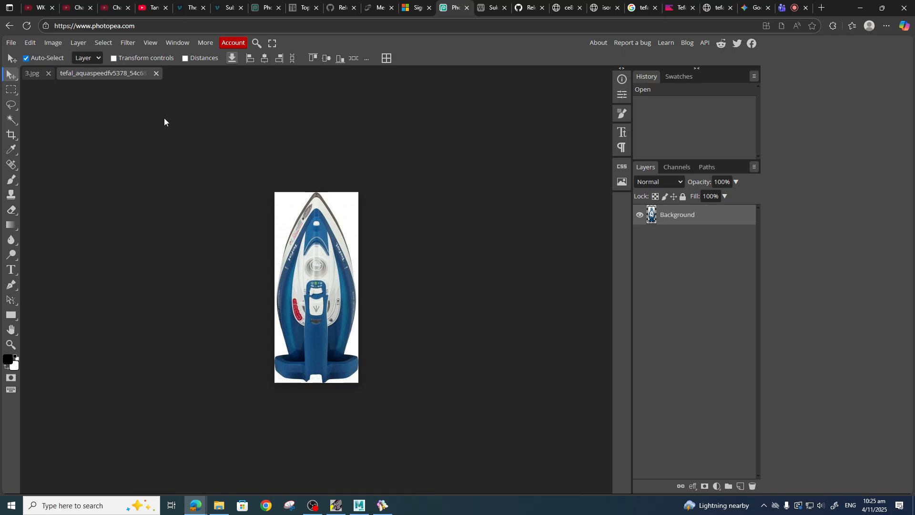
Enlarge the canvas of 3.jpg to 300 percent in both width and height.
click(31, 74)
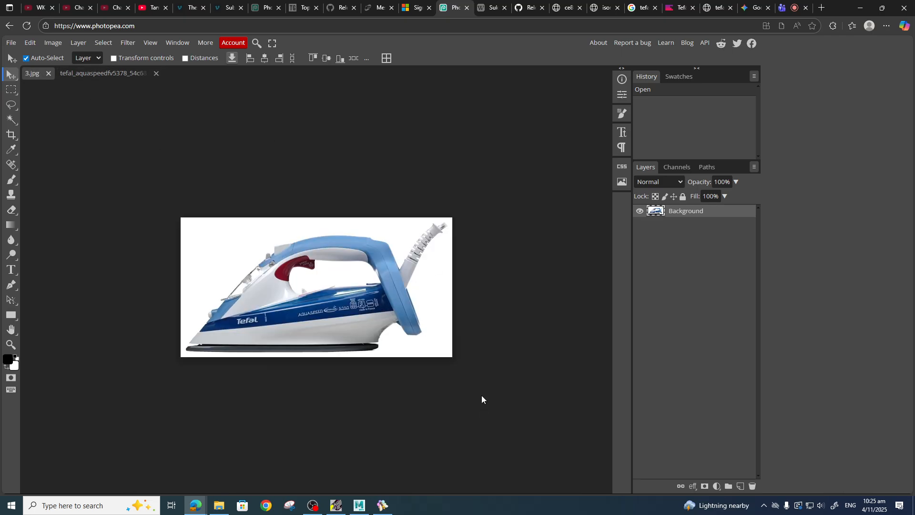
click(53, 43)
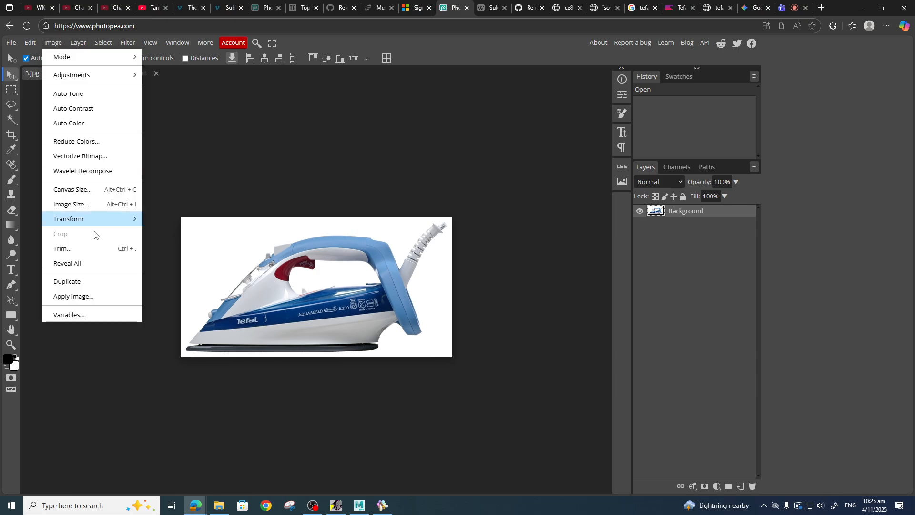
click(78, 189)
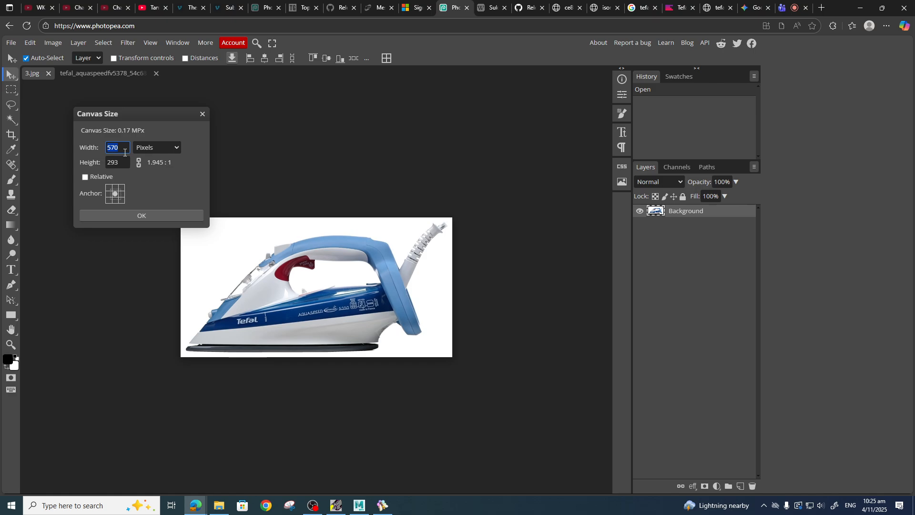
click(171, 150)
click(167, 174)
drag(125, 147, 86, 148)
text(300)
key(Tab)
text(0)
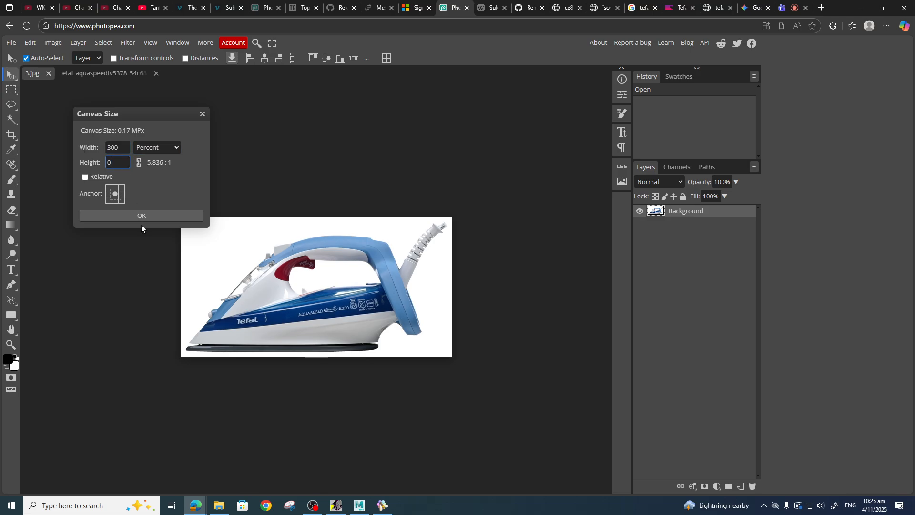
key(BackSpace)
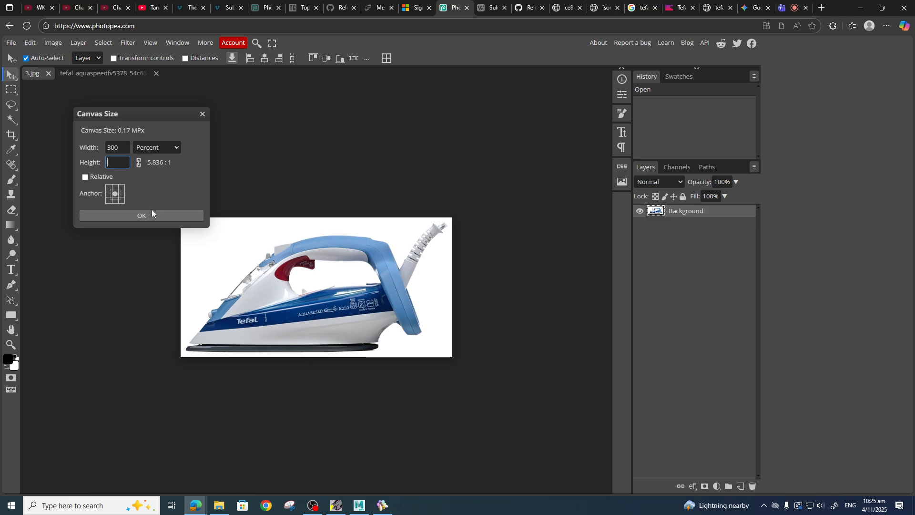
text(300)
key(Tab)
click(146, 215)
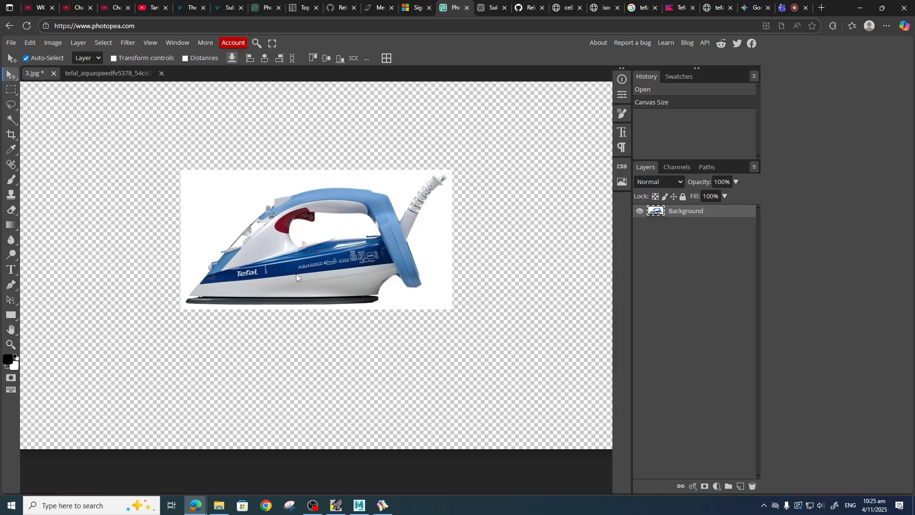
Copy the whole front-view image and paste it into 3.jpg as a new layer, allowing clipboard access.
ctrl+scroll(297, 273, down, 3)
ctrl+scroll(296, 272, up, 5)
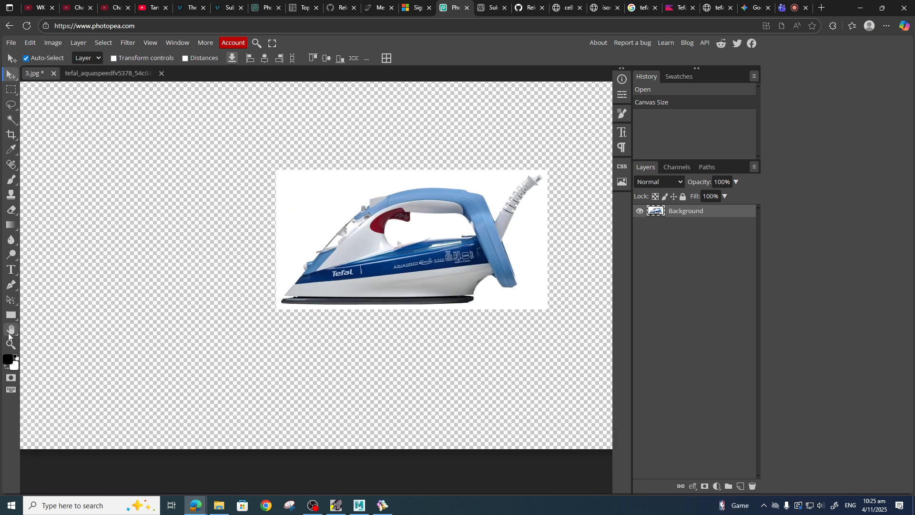
click(11, 344)
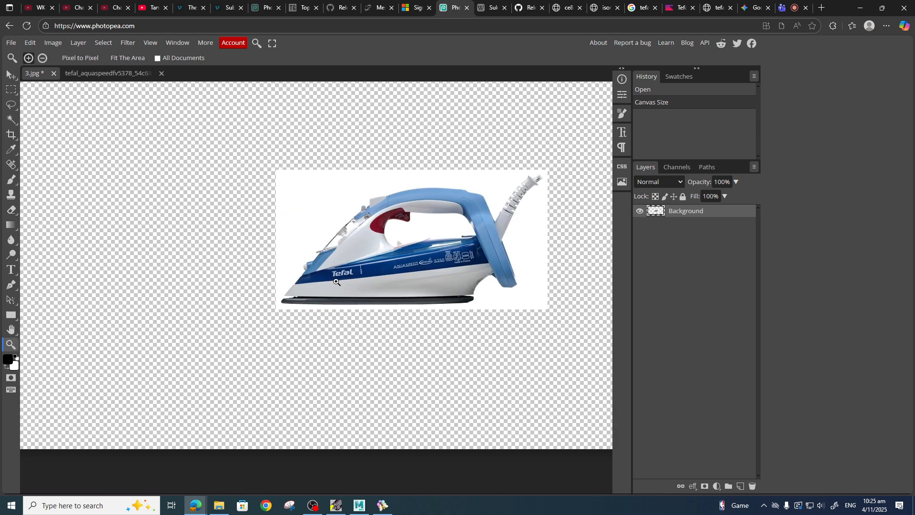
key(alt)
alt+click(261, 259)
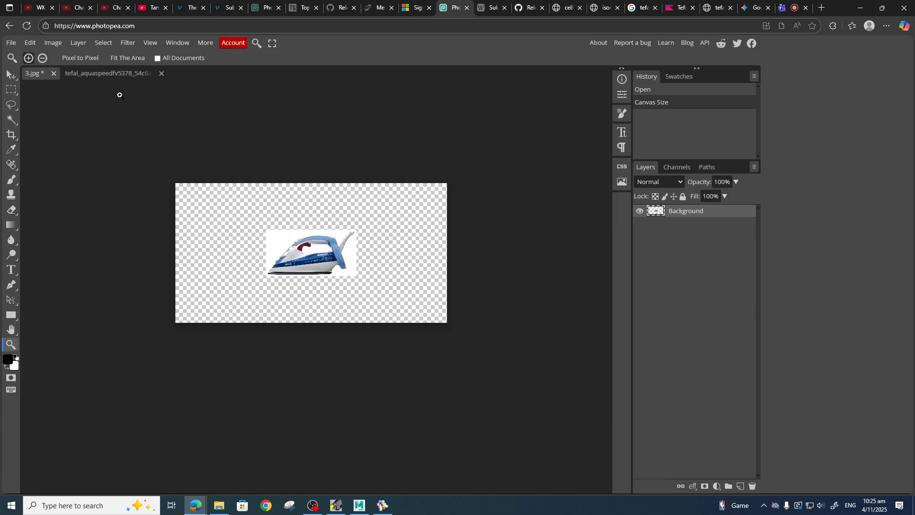
click(101, 75)
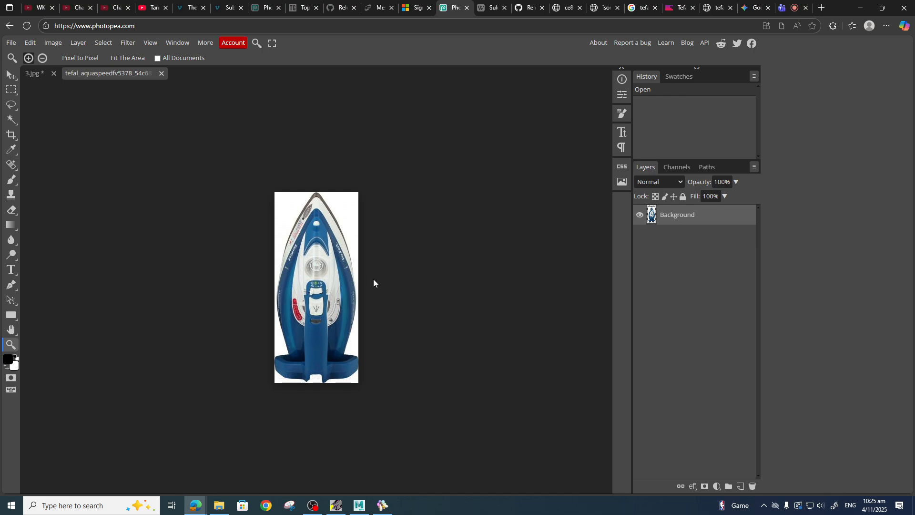
key(ctrl+a)
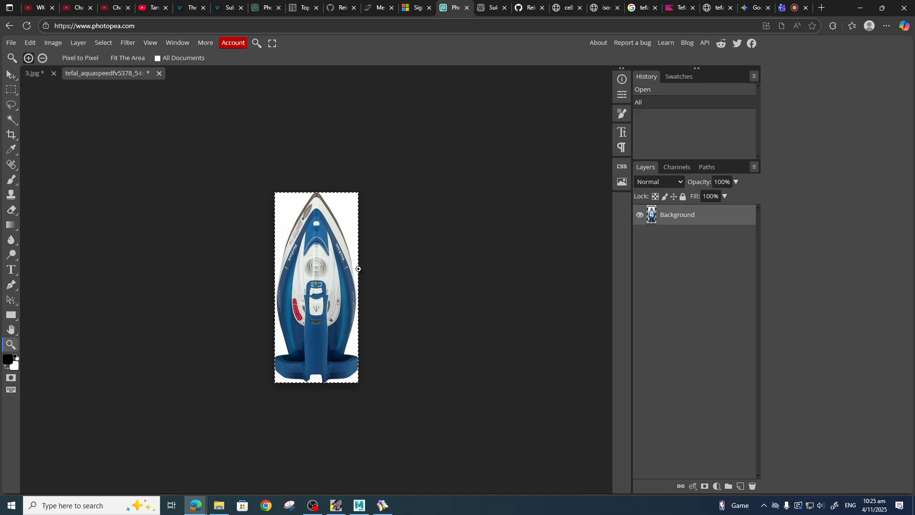
click(35, 74)
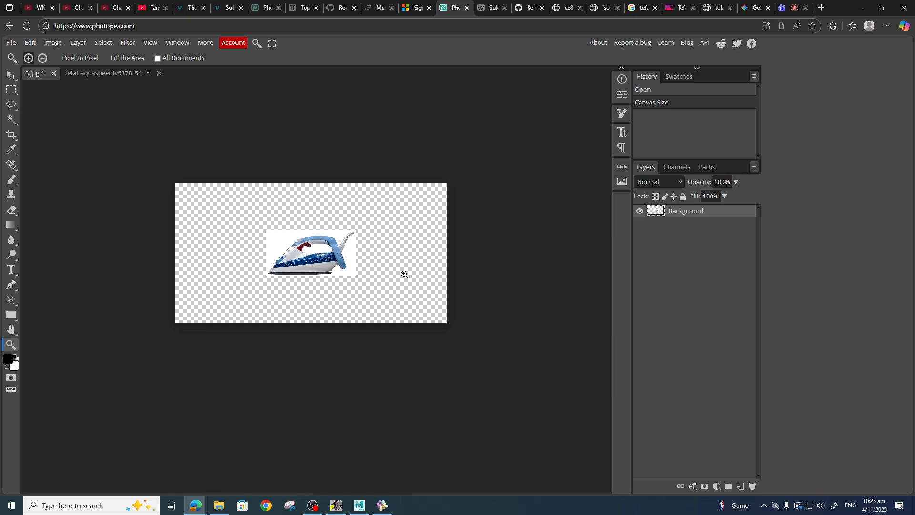
key(ctrl+v)
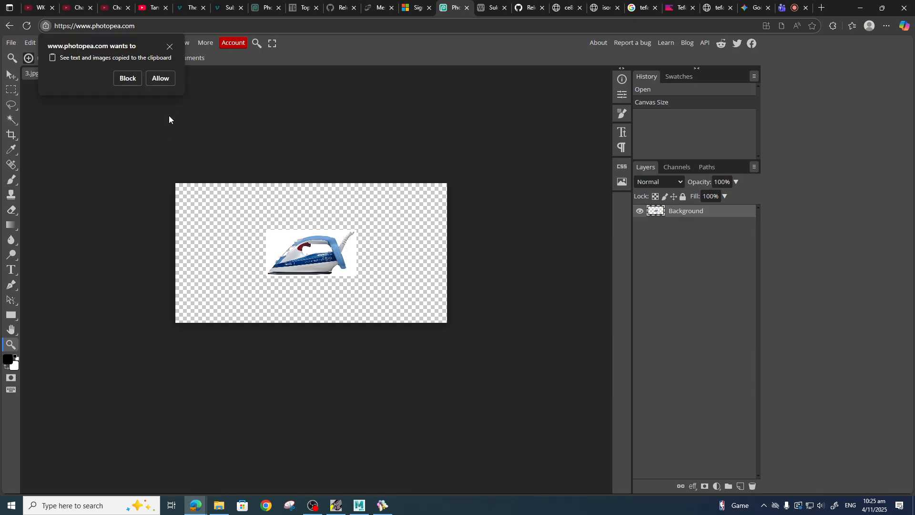
click(160, 78)
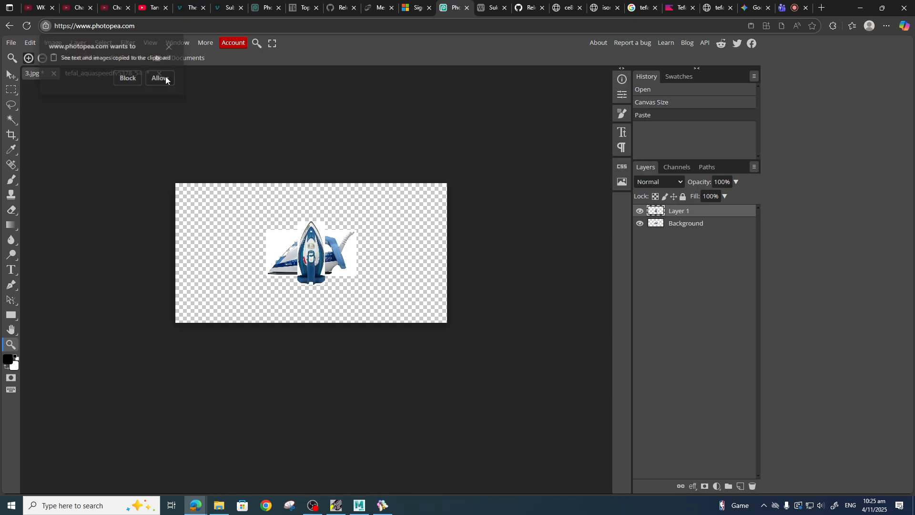
Move the pasted front-view iron to the right of the side-view iron on the canvas.
key(v)
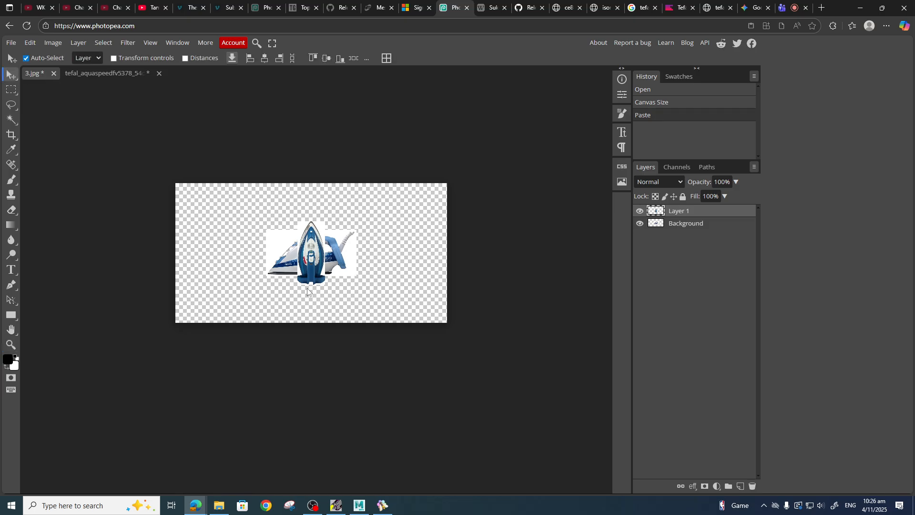
drag(319, 262, 393, 260)
scroll(399, 259, up, 3)
scroll(402, 336, down, 2)
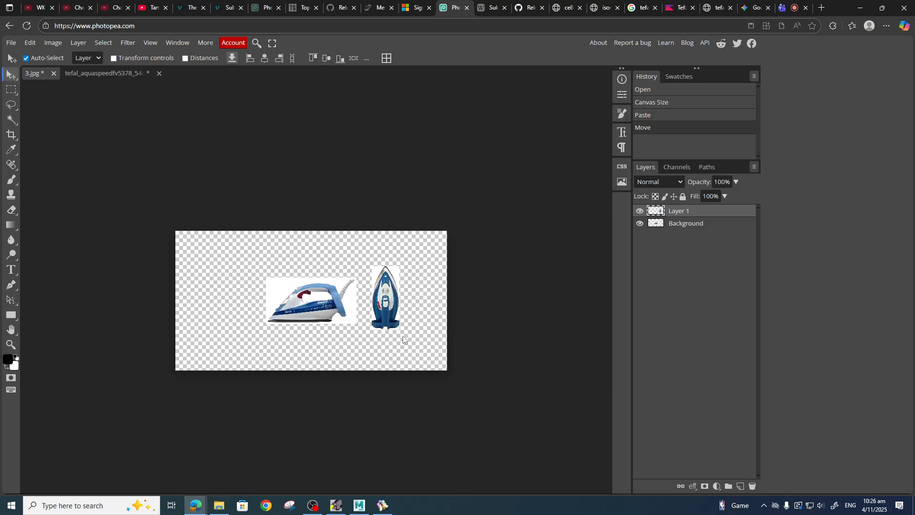
key(z)
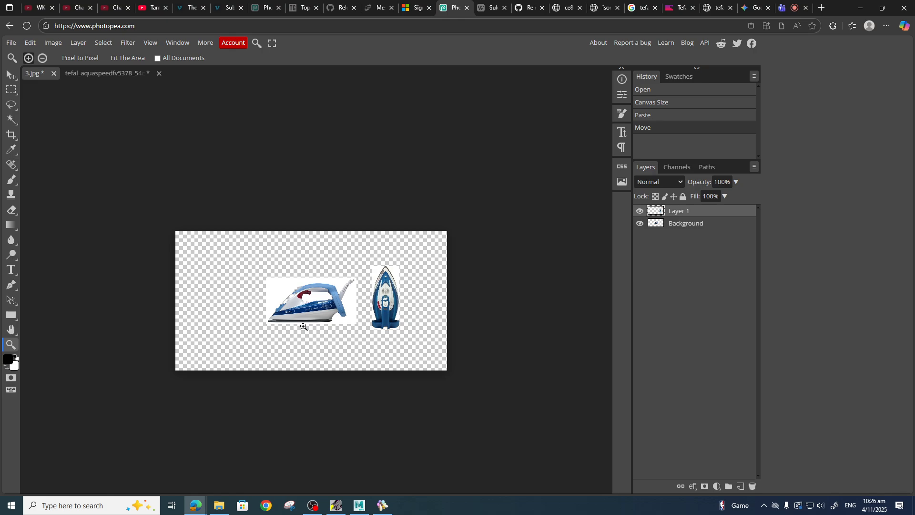
click(332, 317)
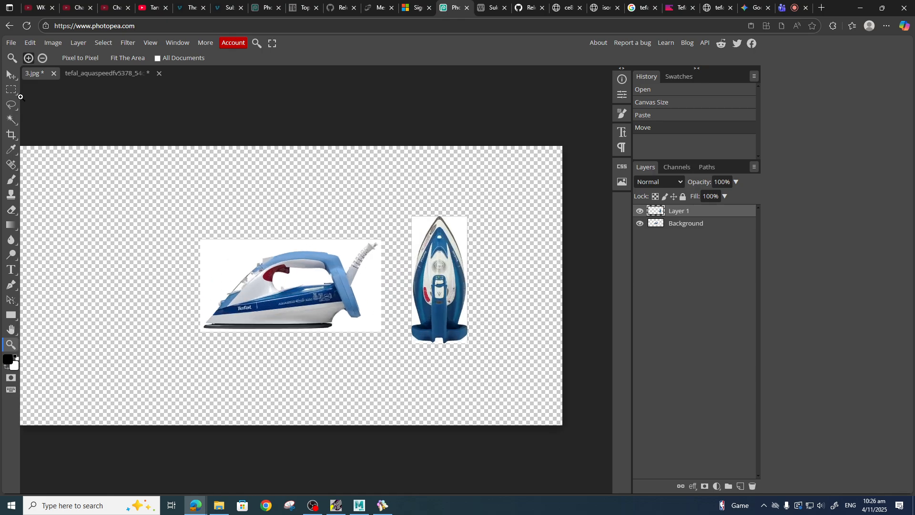
click(10, 75)
mouse_move(448, 278)
mouse_down()
mouse_move(444, 253)
mouse_move(441, 289)
mouse_up()
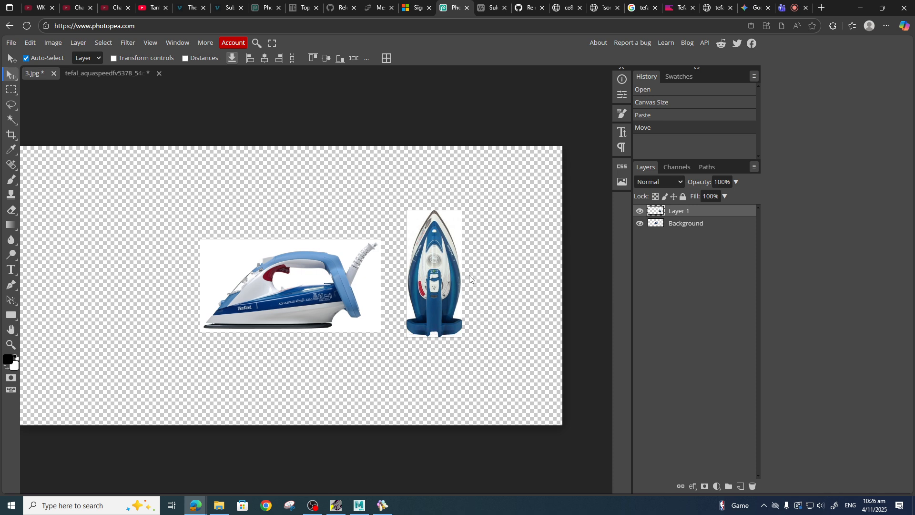
key(t)
click(451, 266)
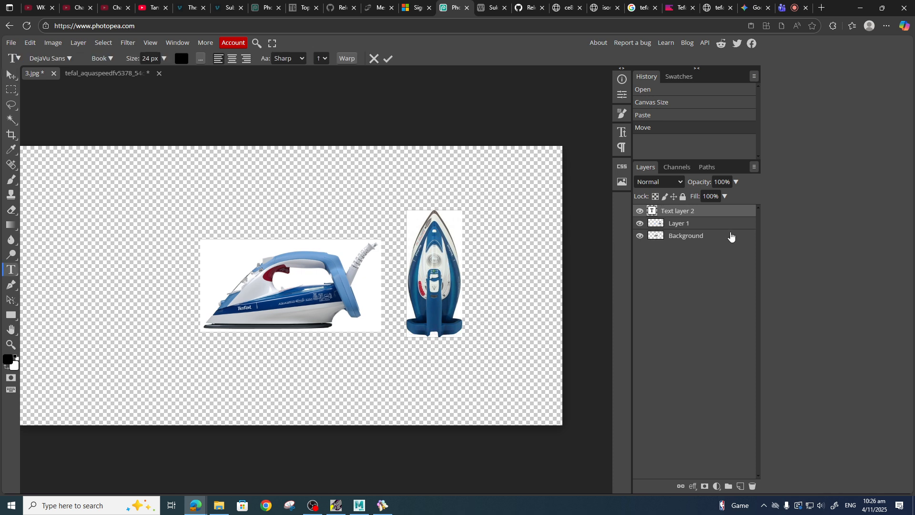
click(752, 486)
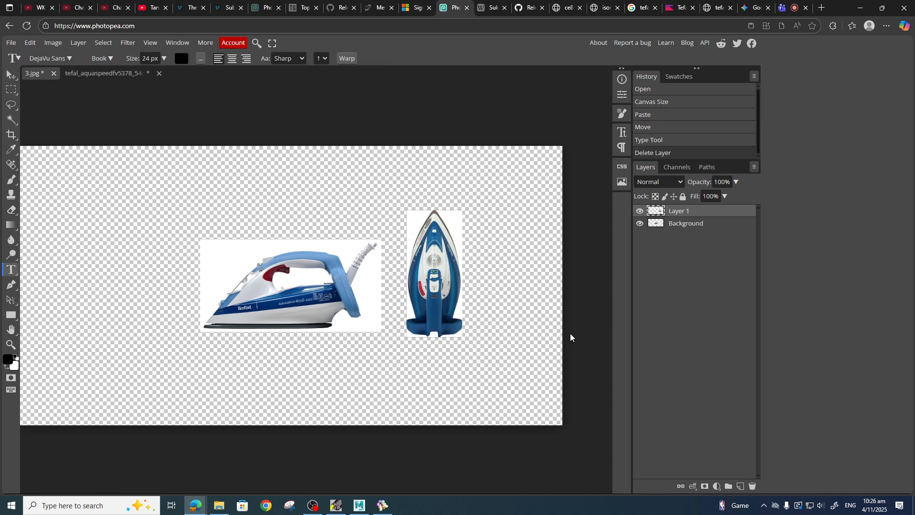
key(ctrl+t)
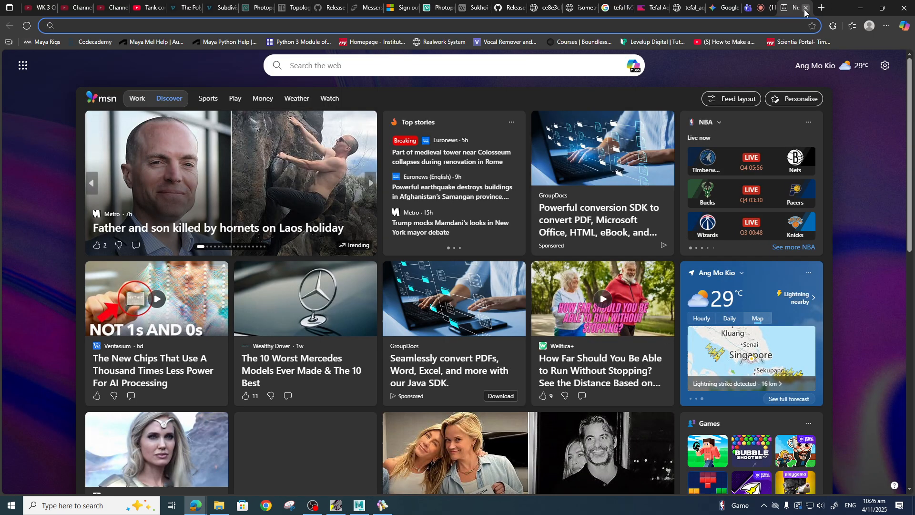
click(805, 8)
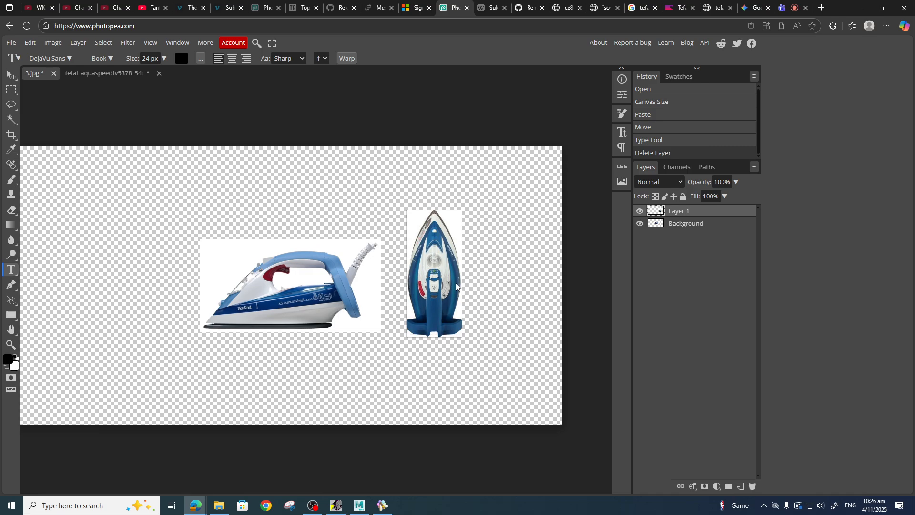
click(438, 248)
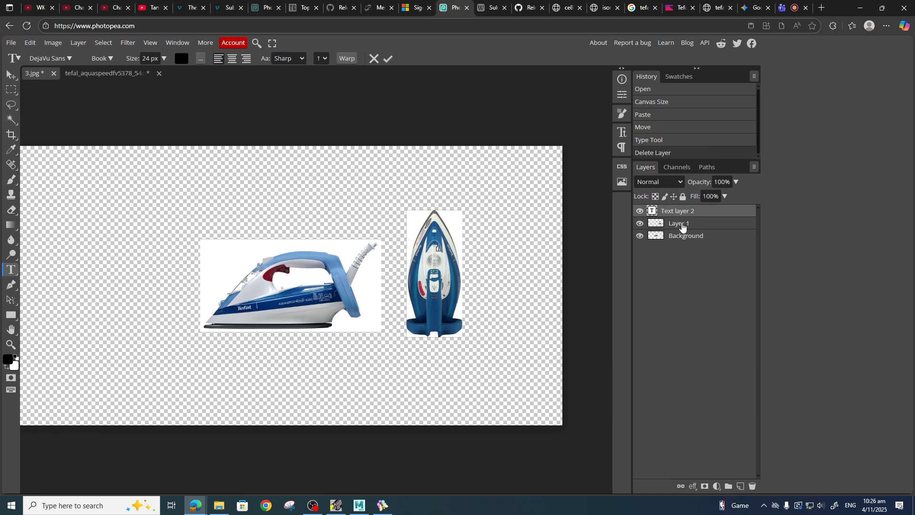
click(753, 486)
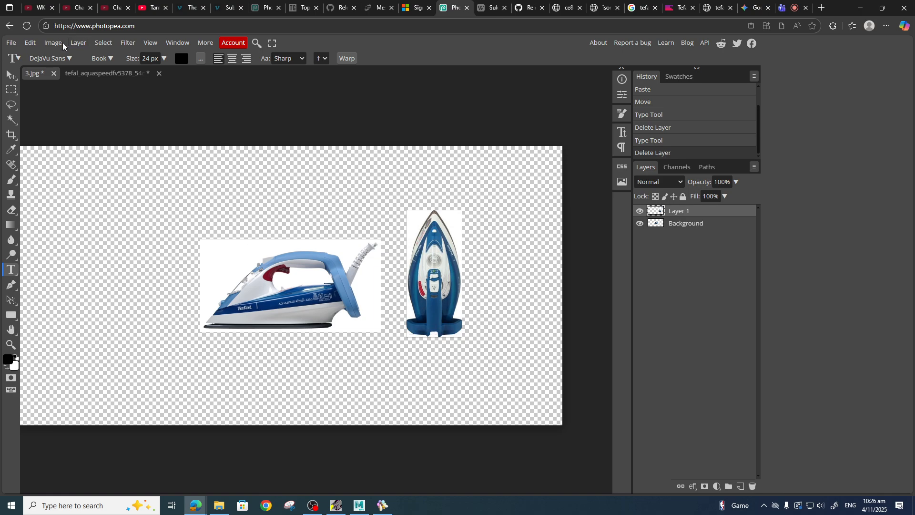
Scale the front-view iron up to about 111 percent.
click(77, 43)
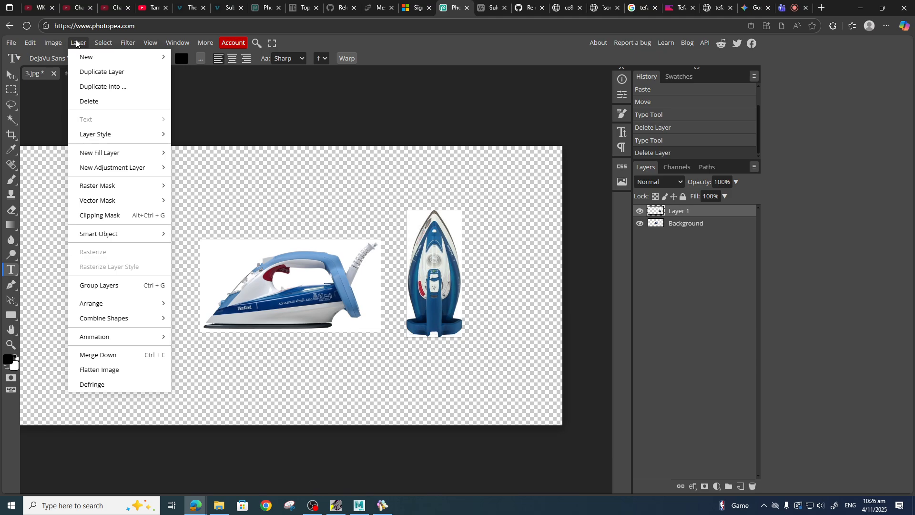
mouse_move(30, 44)
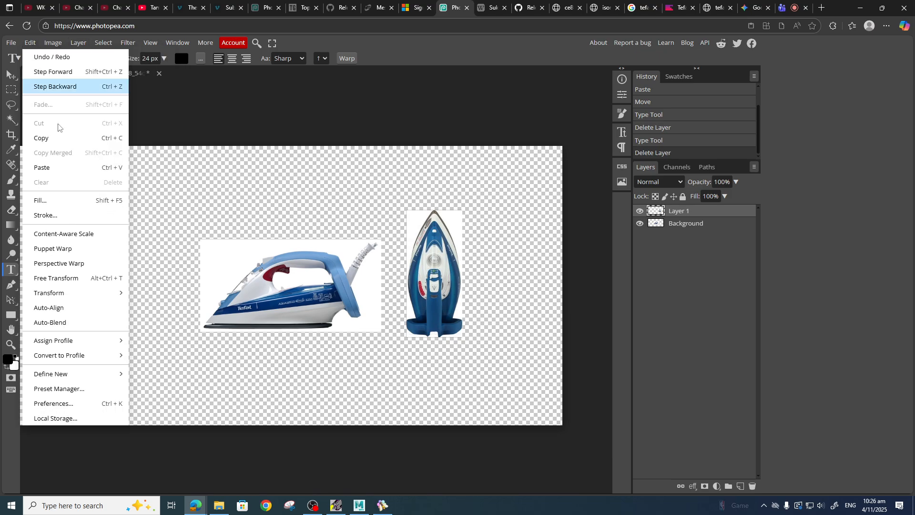
mouse_move(82, 297)
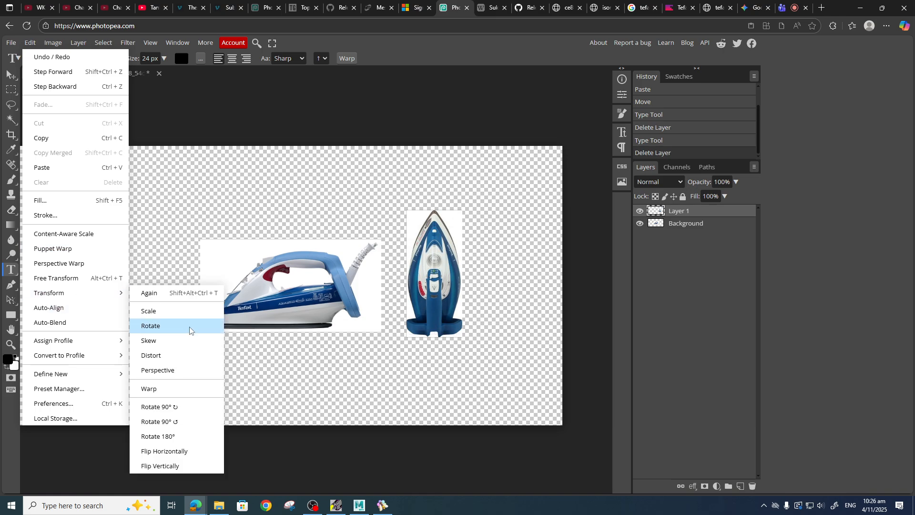
click(201, 311)
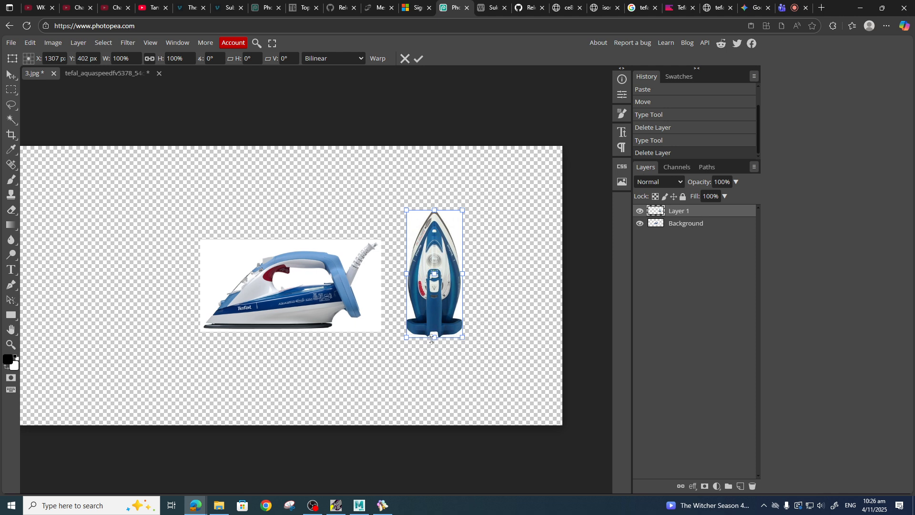
mouse_move(462, 337)
mouse_down()
mouse_move(477, 324)
mouse_move(485, 364)
mouse_move(476, 349)
mouse_up()
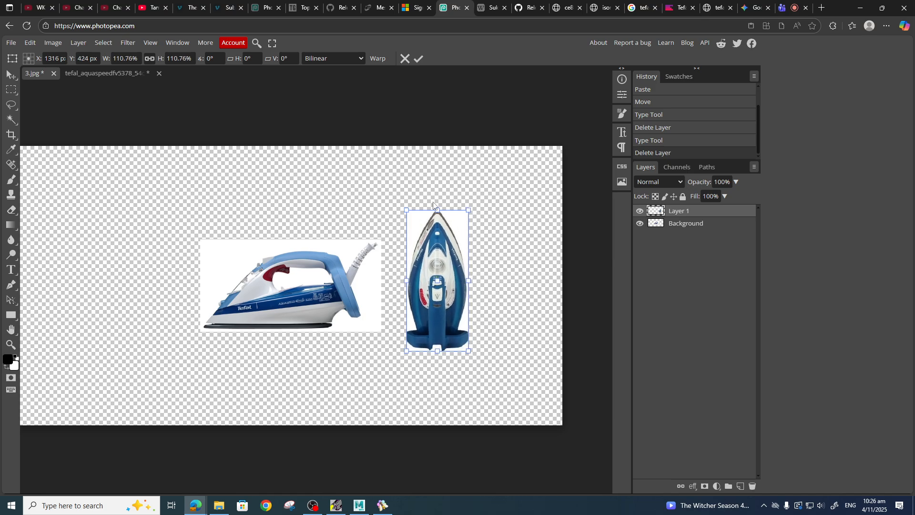
click(32, 43)
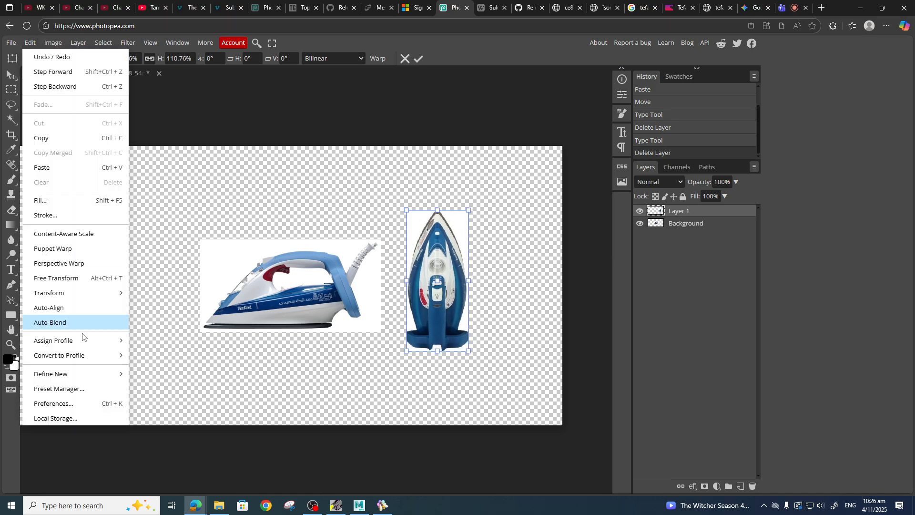
click(79, 283)
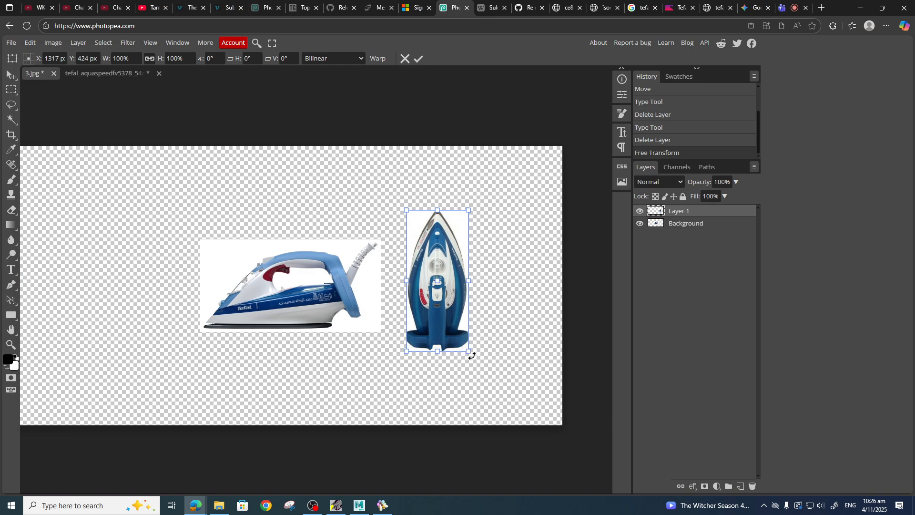
Rotate the front-view iron -90° to a top view, place it above the side-view iron, and enlarge it to match.
drag(472, 355, 498, 251)
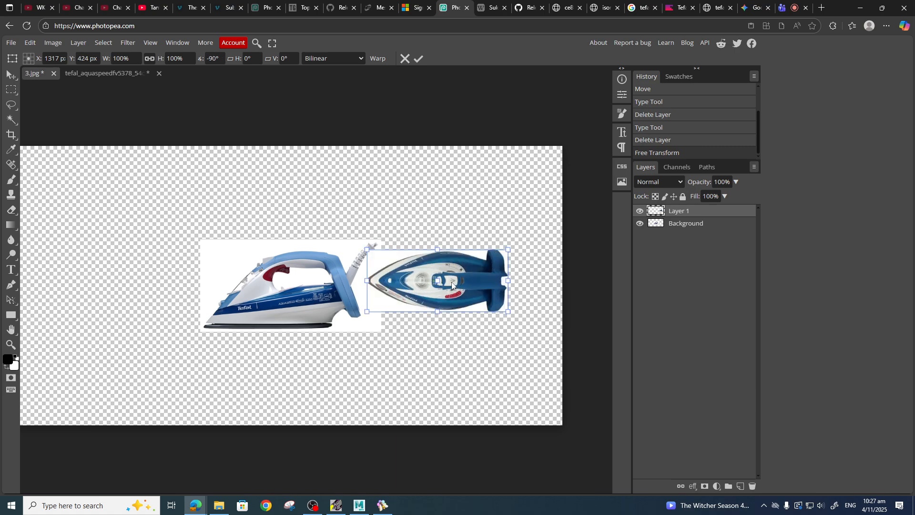
drag(451, 285, 304, 195)
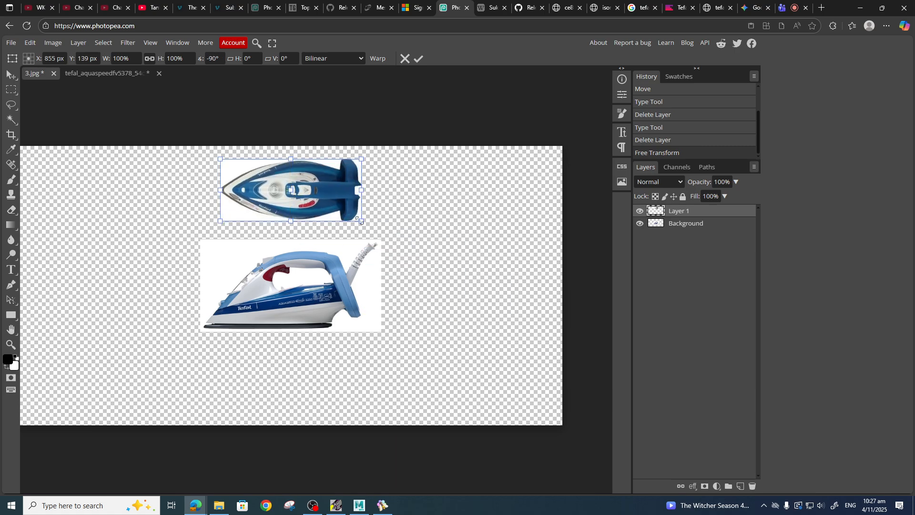
drag(360, 221, 378, 234)
drag(331, 215, 311, 214)
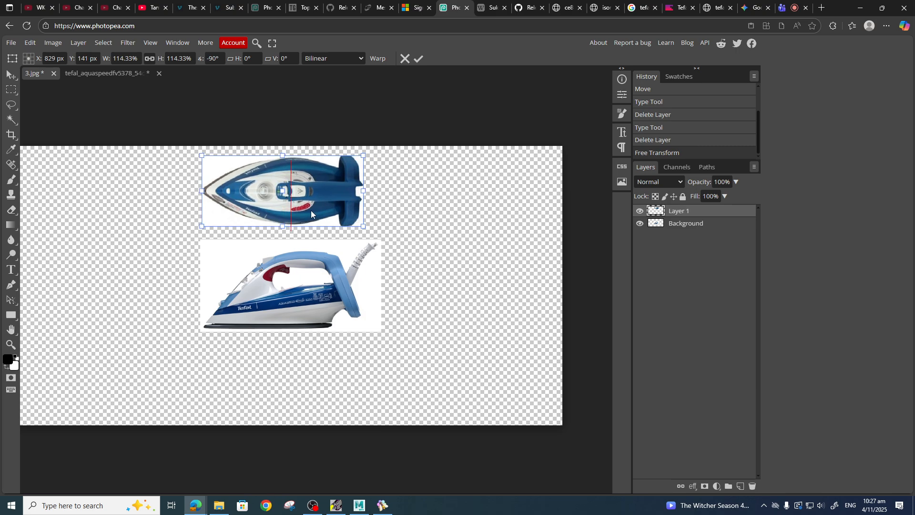
mouse_move(311, 210)
mouse_down()
mouse_move(292, 212)
mouse_move(302, 211)
mouse_up()
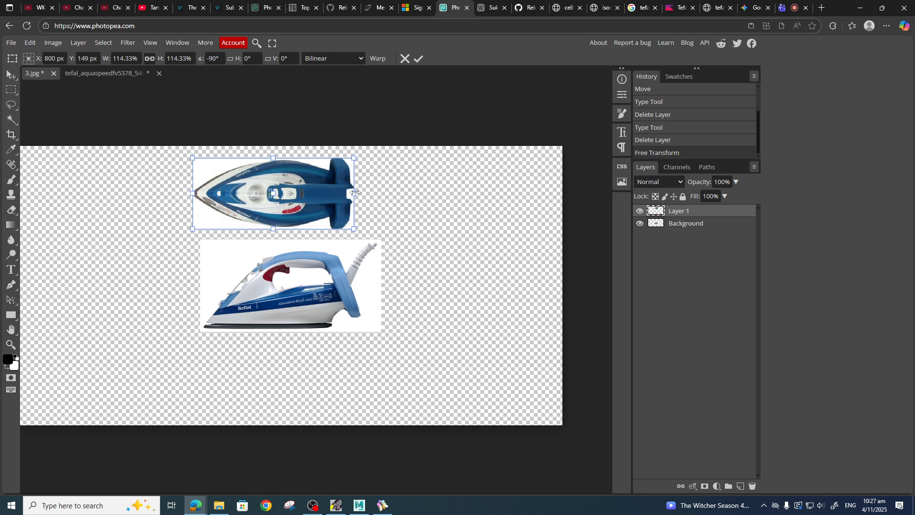
drag(354, 193, 372, 193)
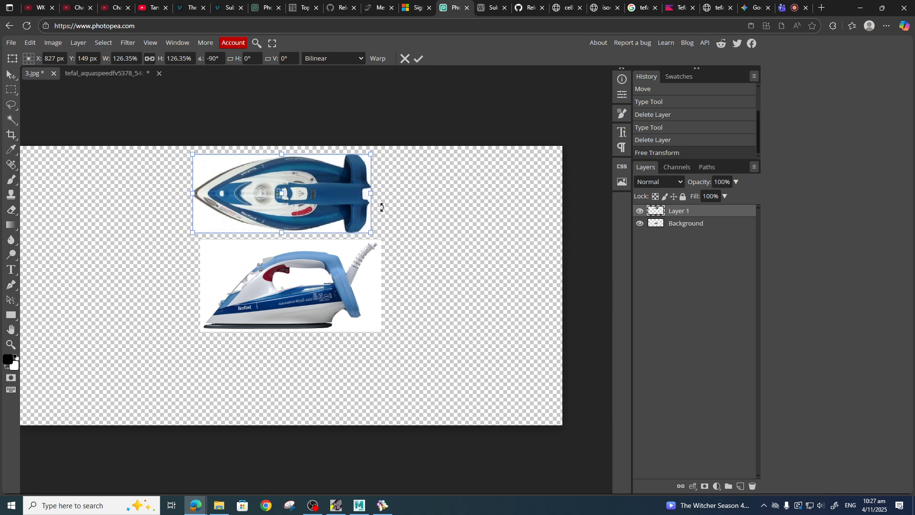
drag(311, 191, 309, 193)
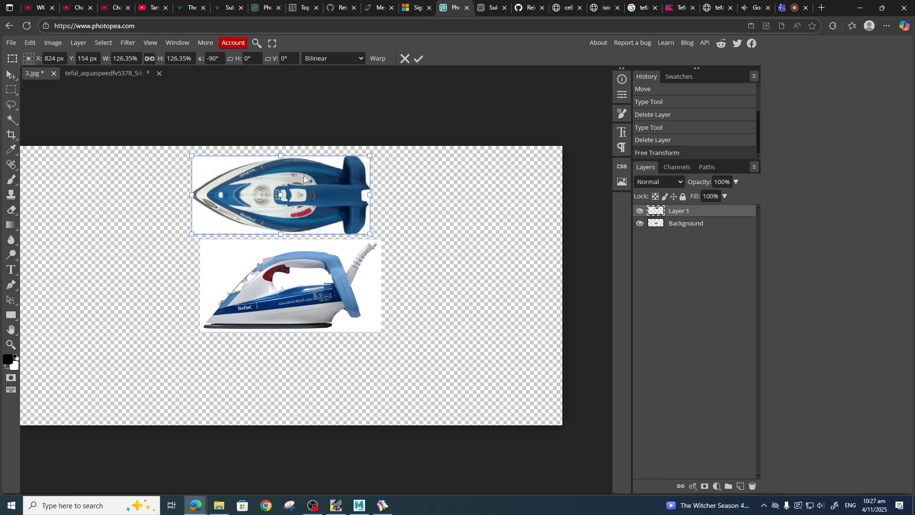
click(684, 224)
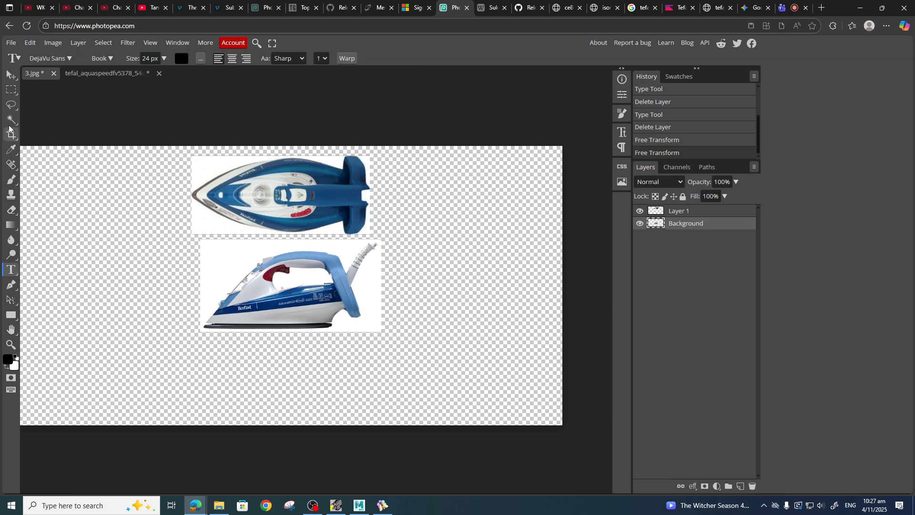
Select the side-view iron on the background layer and rotate it about 24° so it tilts upward, then deselect.
click(12, 89)
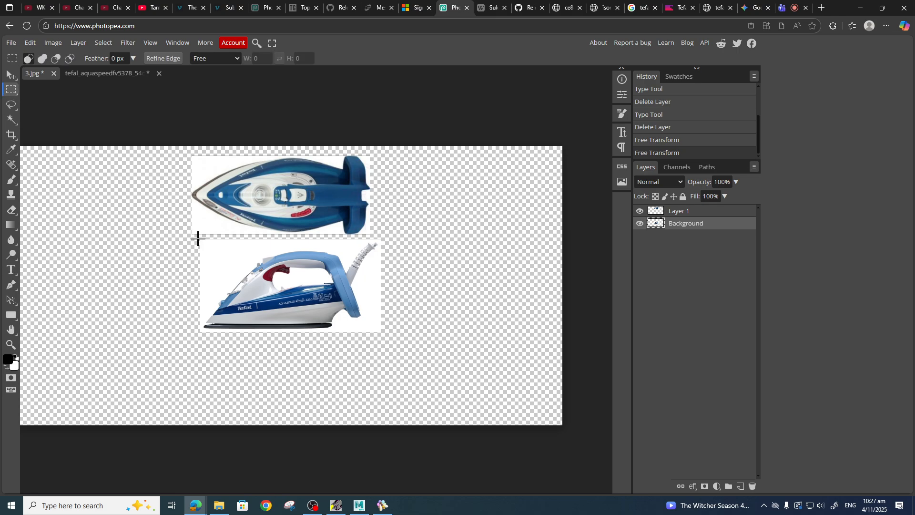
drag(198, 238, 383, 334)
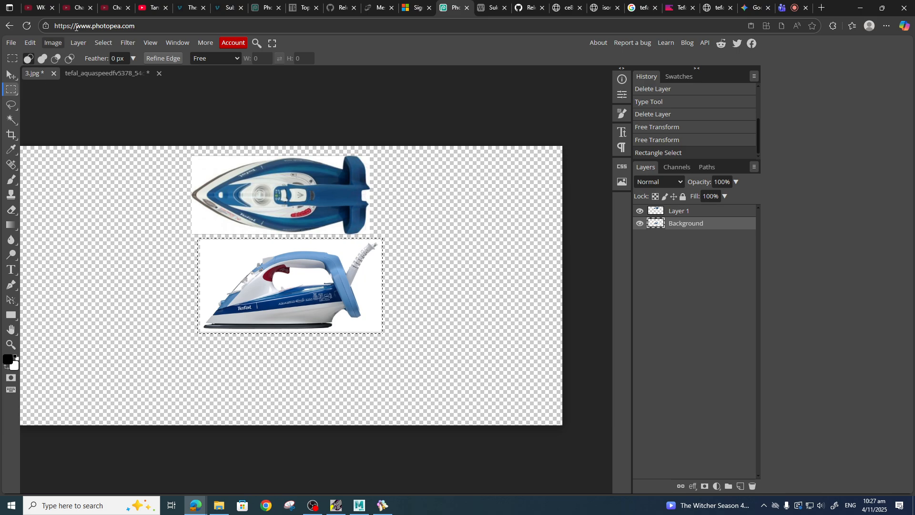
click(30, 42)
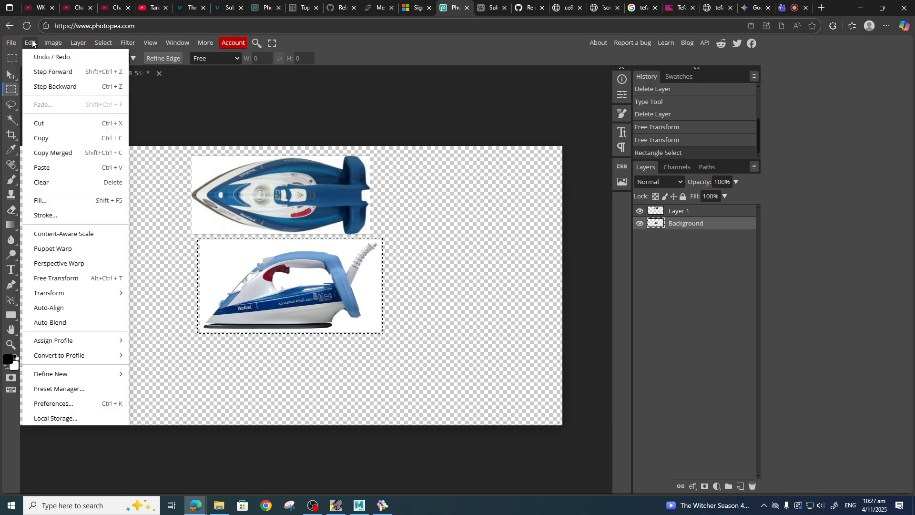
click(81, 278)
drag(386, 234, 396, 271)
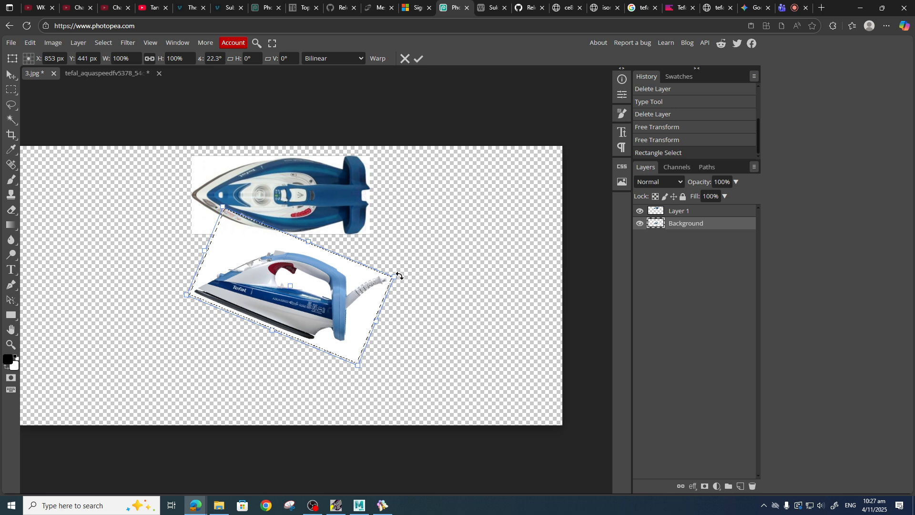
drag(279, 297, 289, 316)
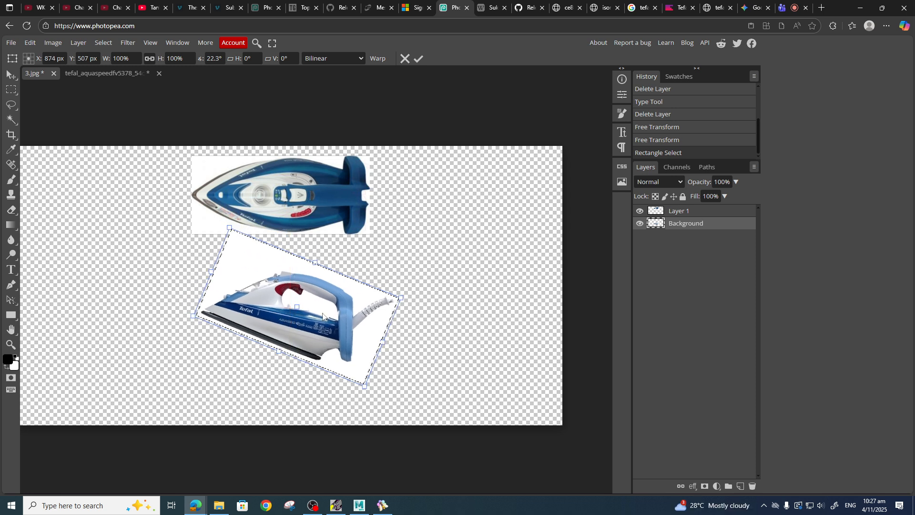
drag(405, 299, 405, 303)
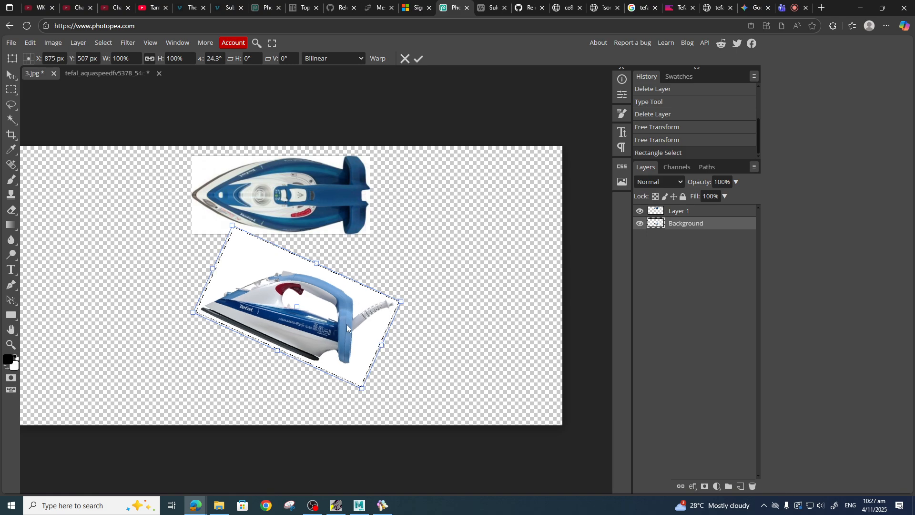
drag(322, 315, 331, 318)
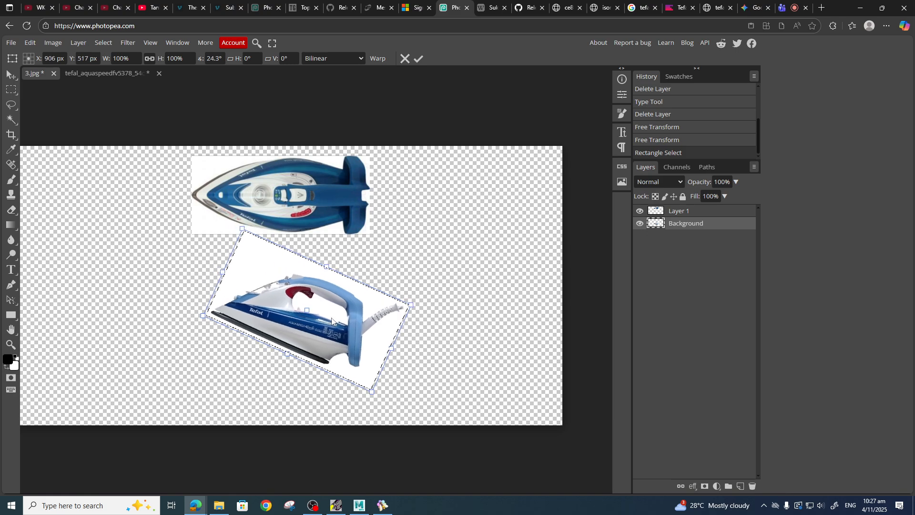
click(654, 210)
key(ctrl+d)
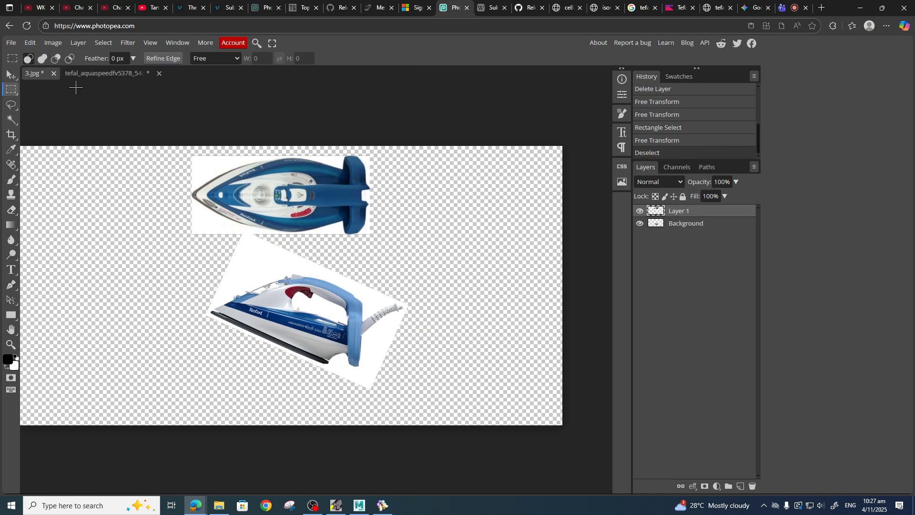
Shift the top-view iron slightly right and turn on the rulers.
click(11, 74)
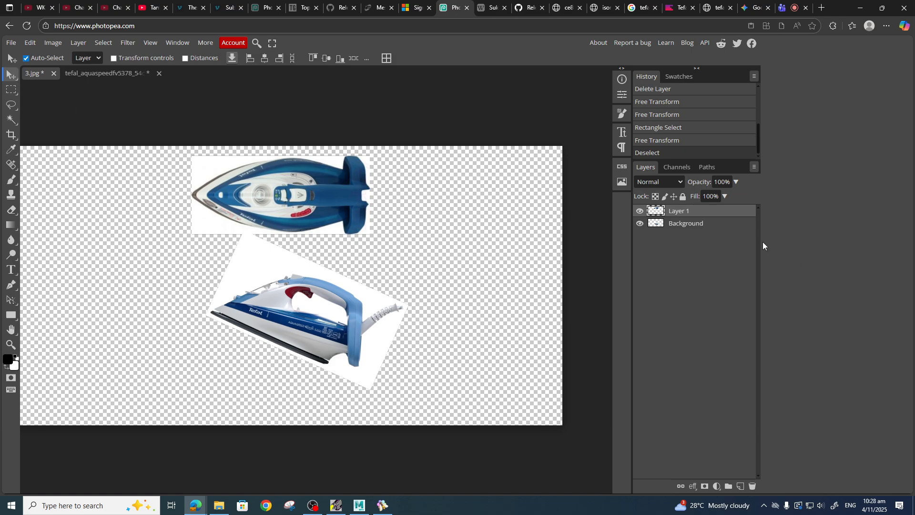
drag(293, 190, 322, 188)
click(150, 43)
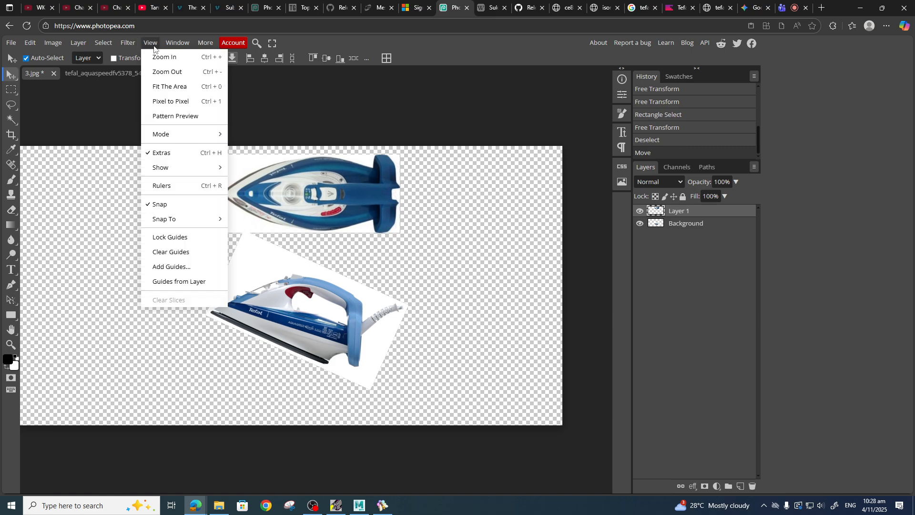
mouse_move(200, 168)
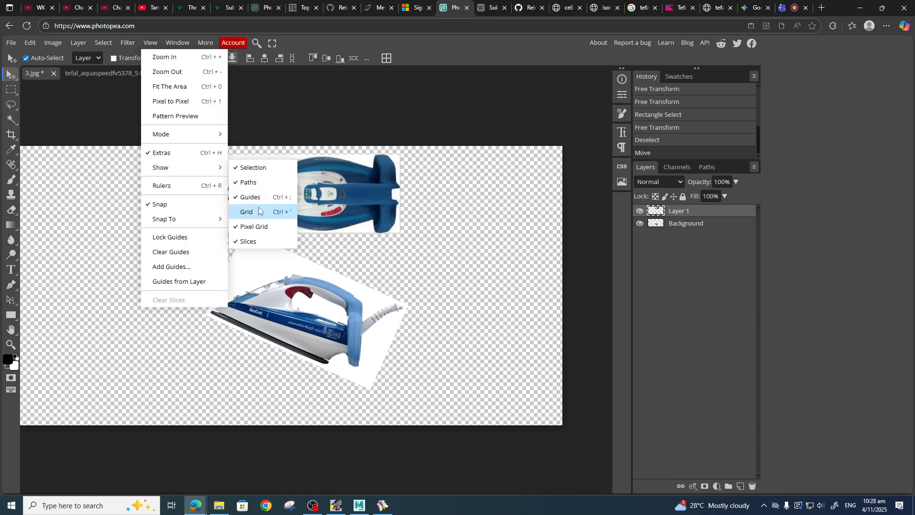
click(199, 187)
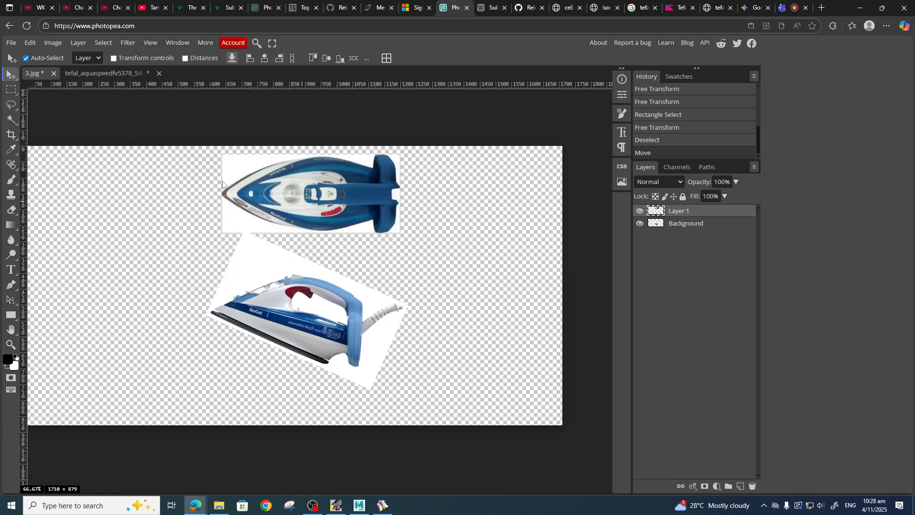
Add a vertical guide at the top-view iron's nose and line the side-view iron's nose up with it.
drag(24, 217, 223, 276)
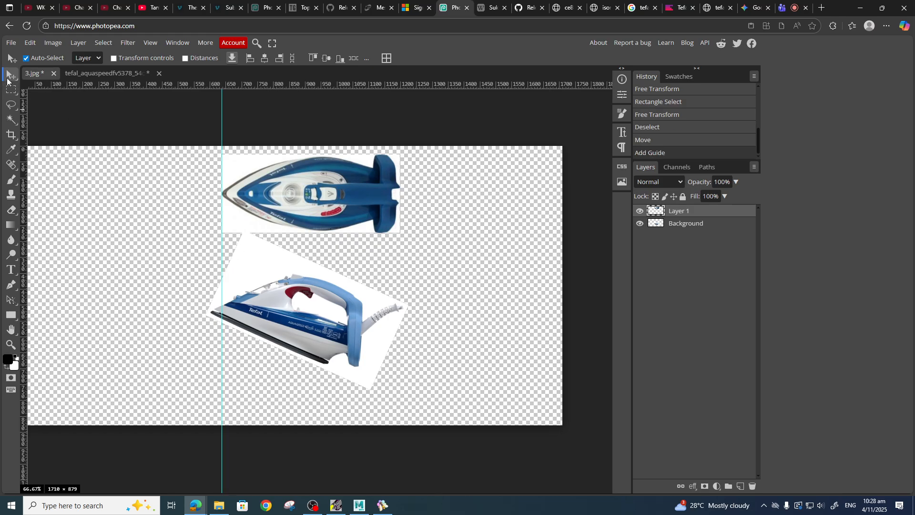
drag(296, 323, 309, 324)
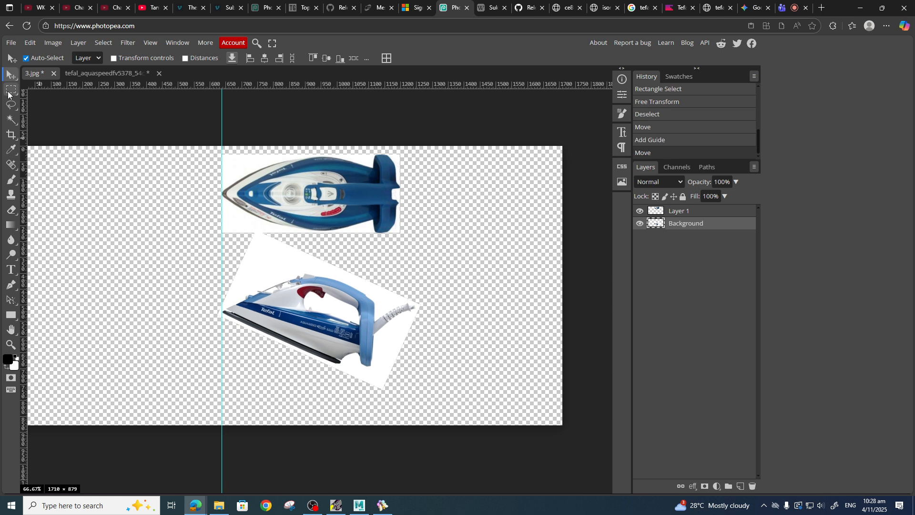
Free-transform the top-view iron, shrinking it to about 88 percent.
click(367, 205)
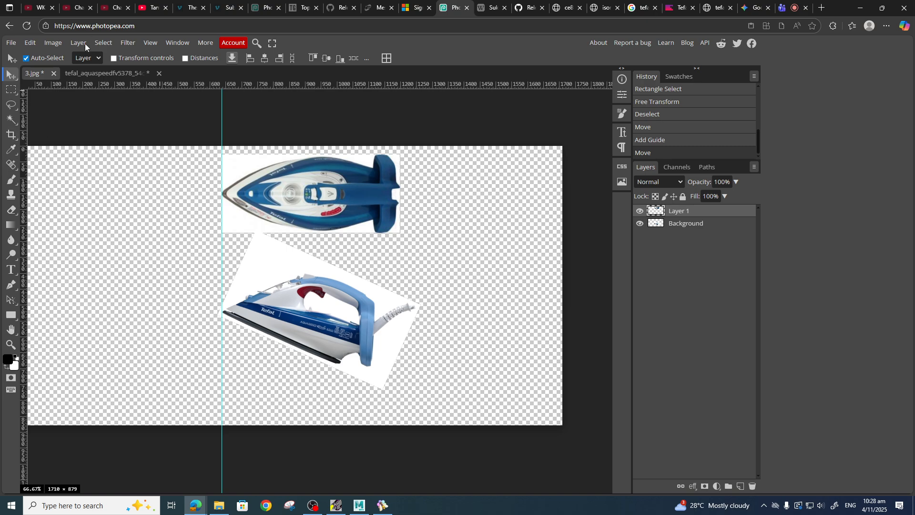
click(30, 42)
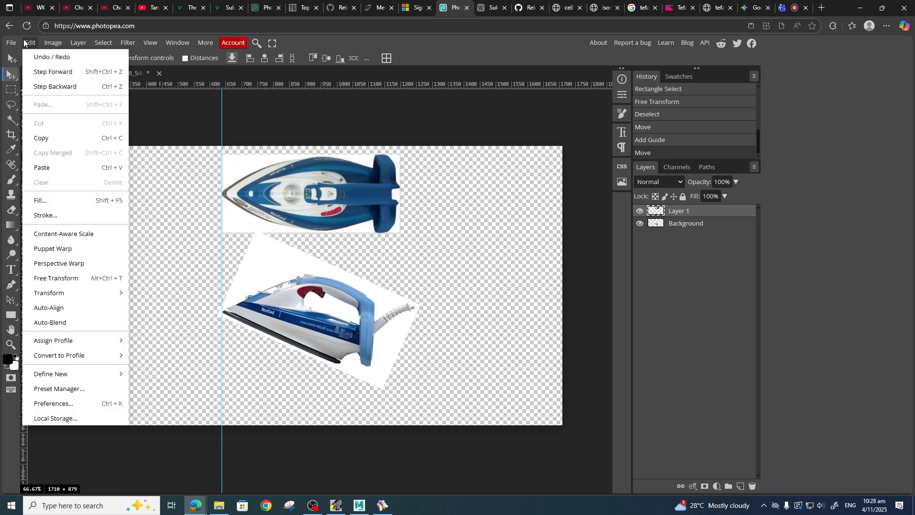
click(107, 280)
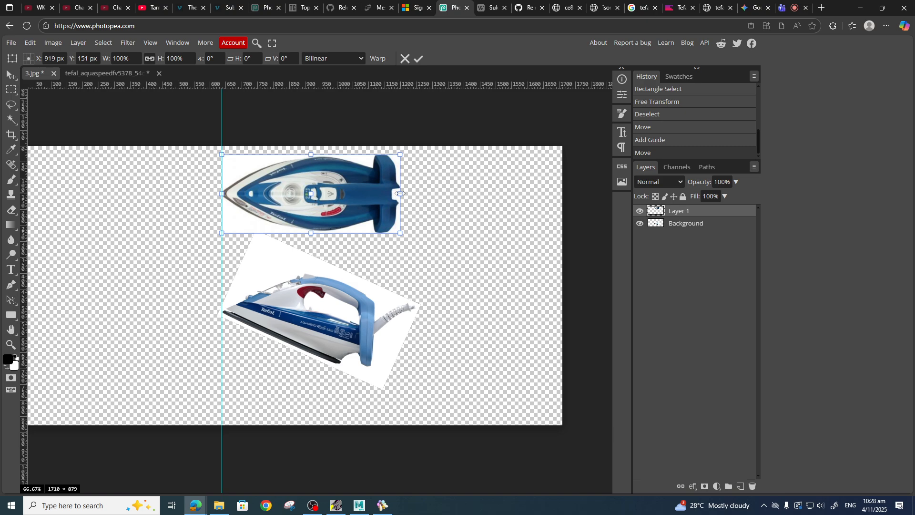
drag(400, 193, 379, 193)
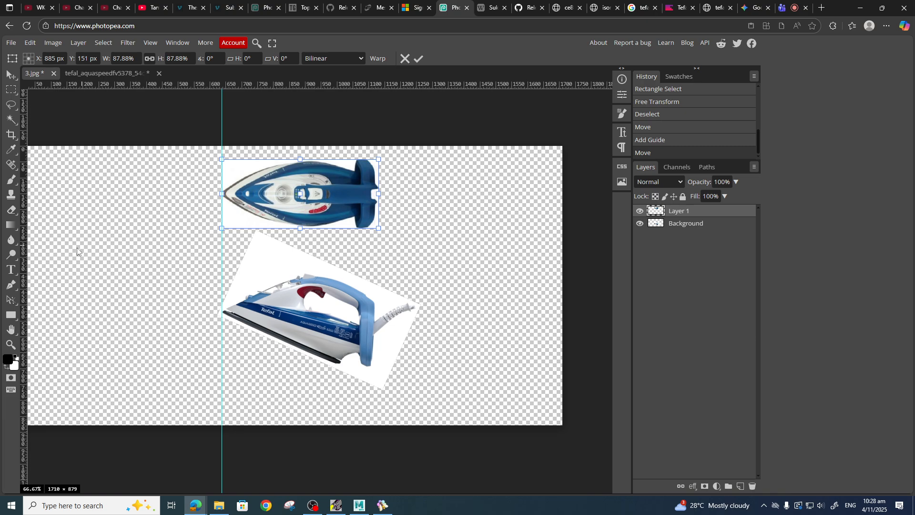
Add vertical guides at the irons' rear and mid-body, and shrink the top-view iron to about 84 percent.
drag(23, 253, 374, 399)
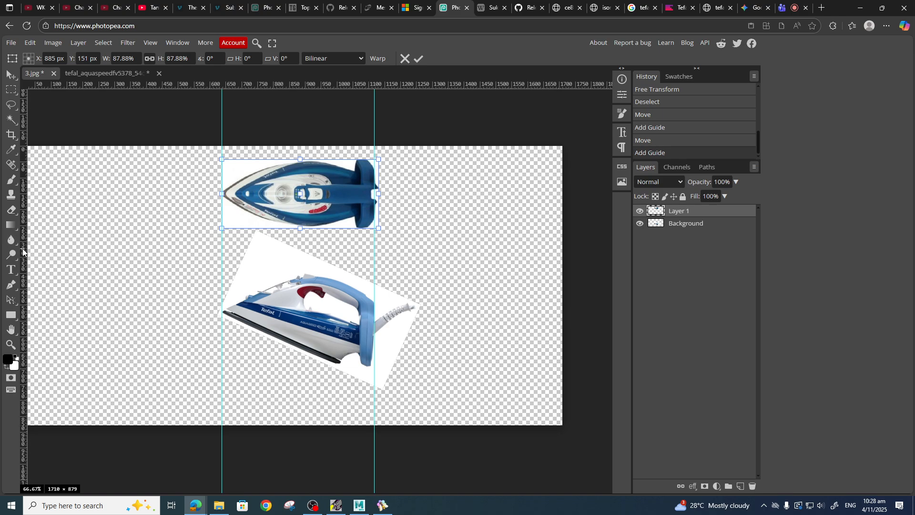
drag(22, 252, 303, 319)
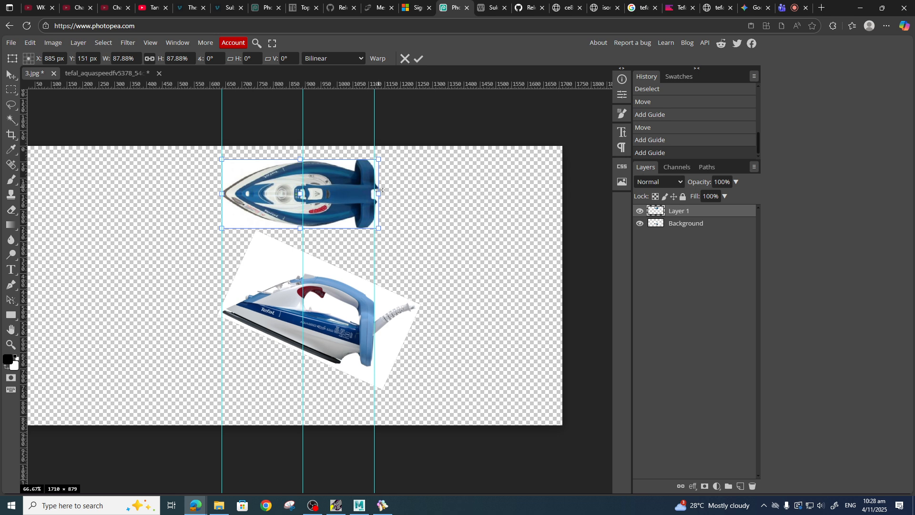
drag(379, 193, 370, 195)
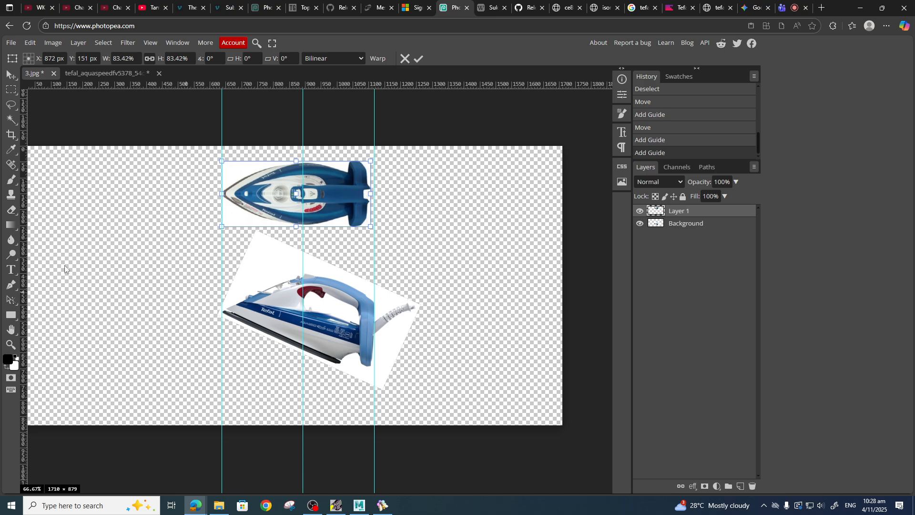
drag(25, 244, 317, 314)
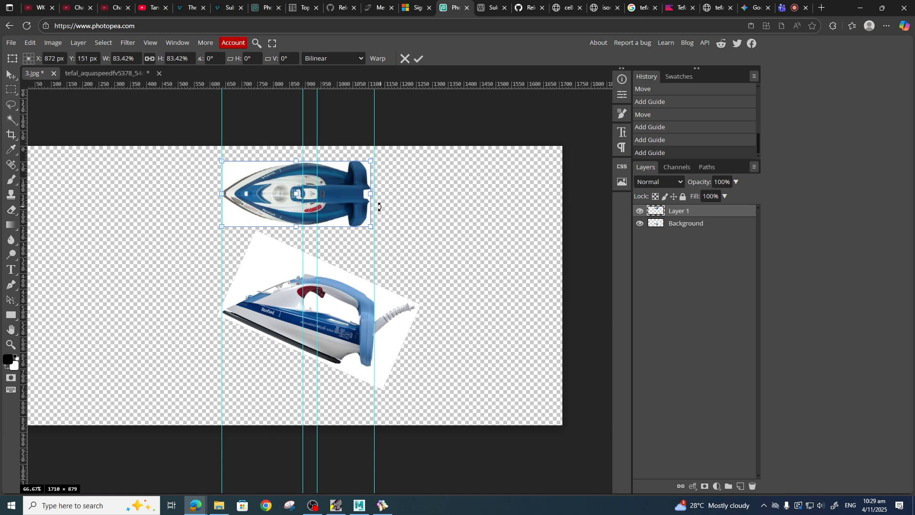
drag(372, 193, 371, 193)
Bring up the BeeRef board window, restore it to a smaller size and move it aside.
click(383, 505)
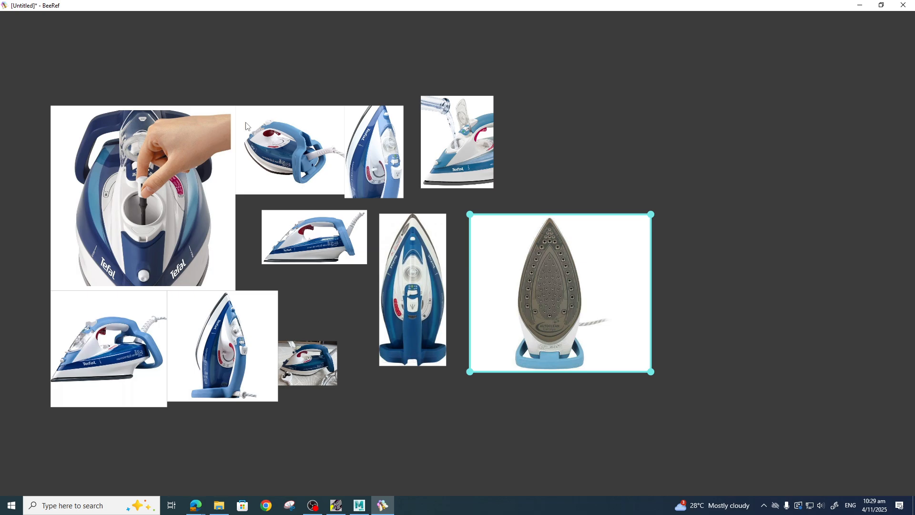
click(881, 6)
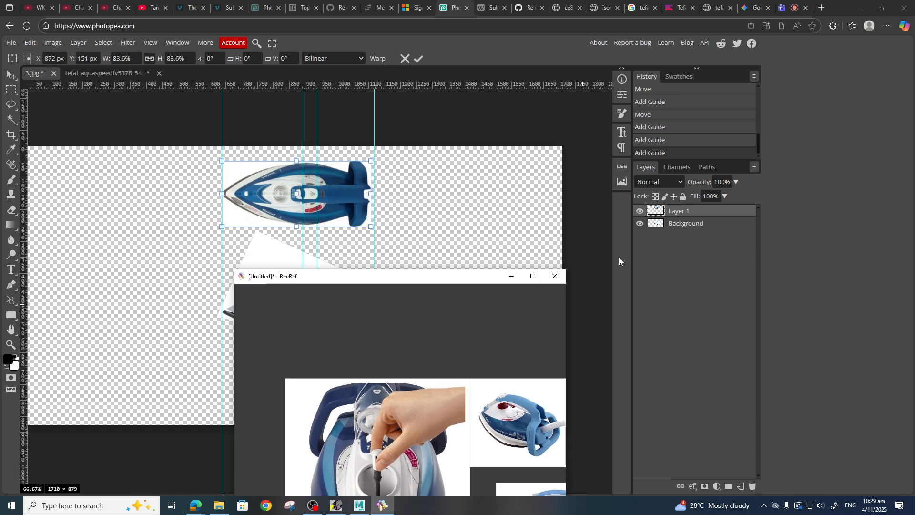
drag(471, 292, 472, 253)
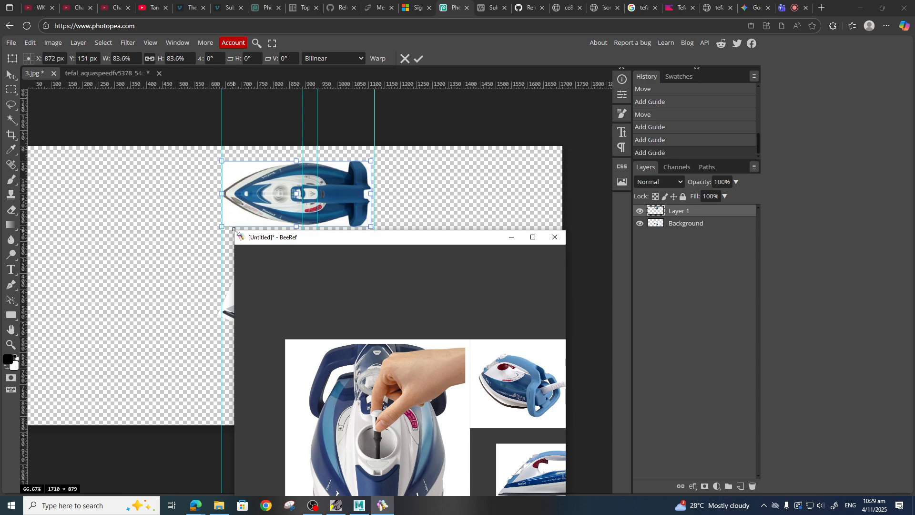
drag(234, 230, 328, 291)
drag(425, 299, 768, 113)
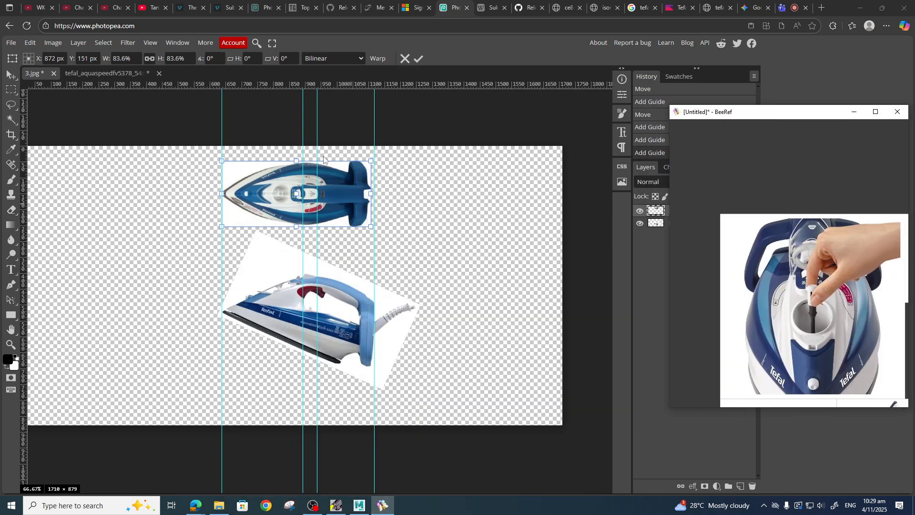
Crop away the empty area on the canvas's right side.
click(11, 135)
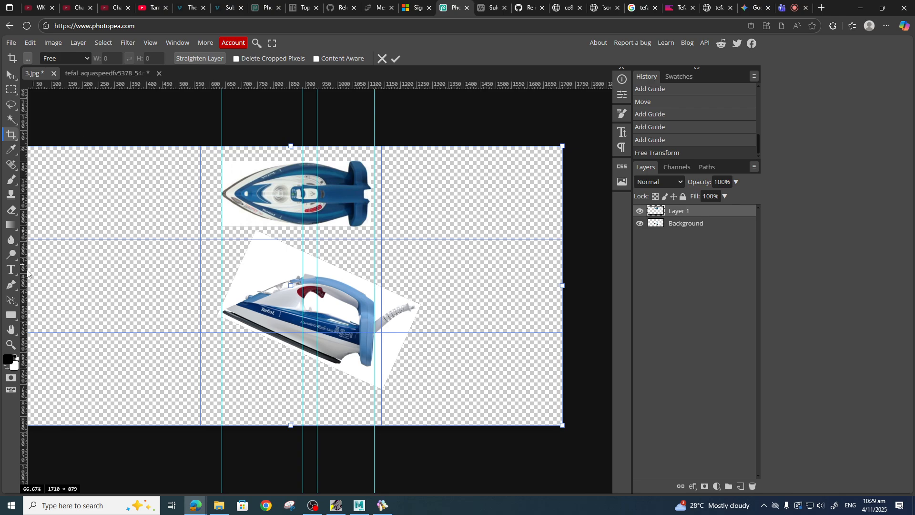
mouse_move(560, 285)
mouse_down()
mouse_move(478, 273)
mouse_move(448, 285)
mouse_up()
scroll(206, 305, right, 4)
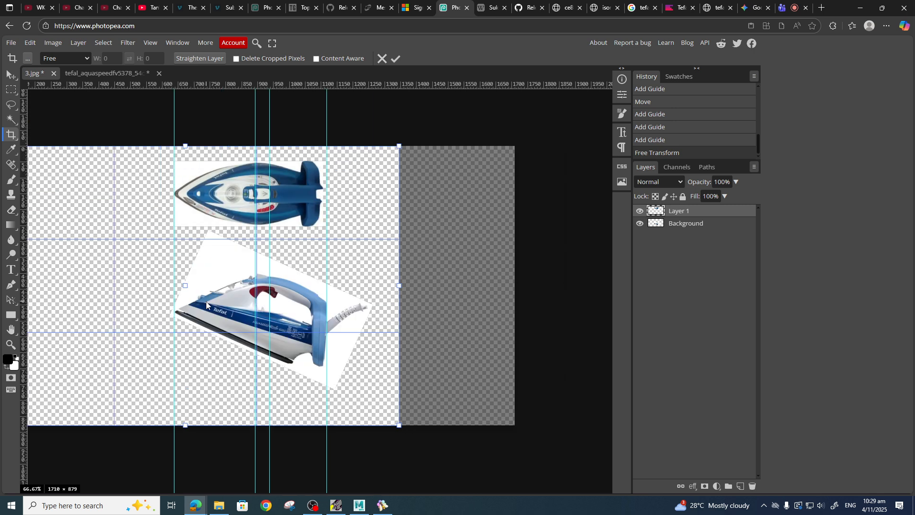
scroll(364, 308, up, 1)
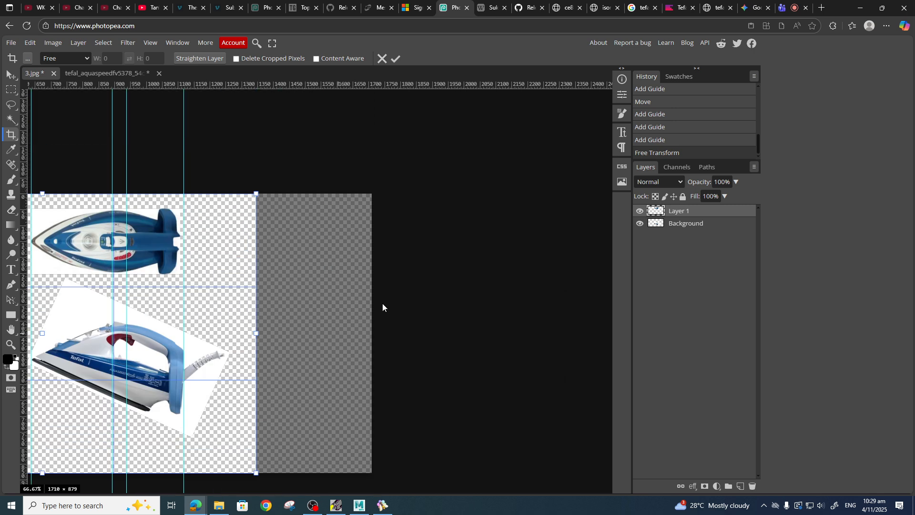
scroll(387, 301, down, 1)
key(Return)
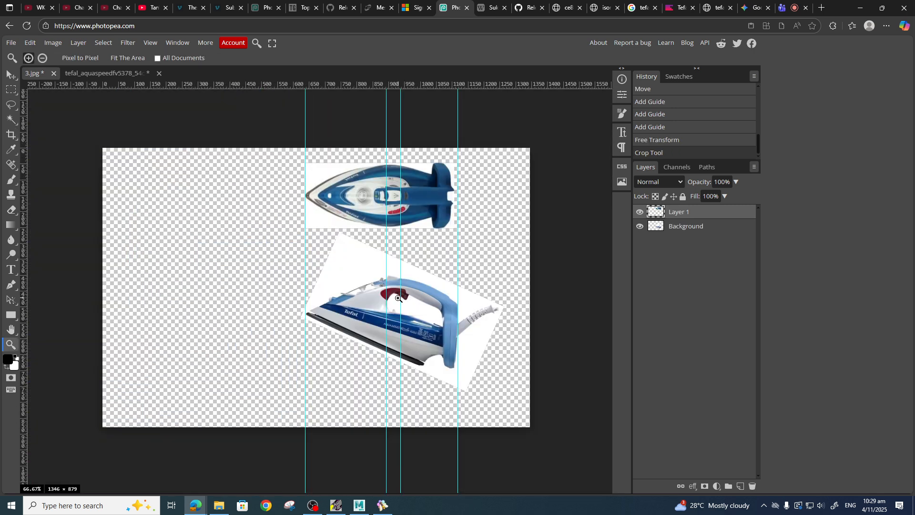
Crop the canvas further, trimming the empty left side and a strip from the bottom.
alt+click(323, 315)
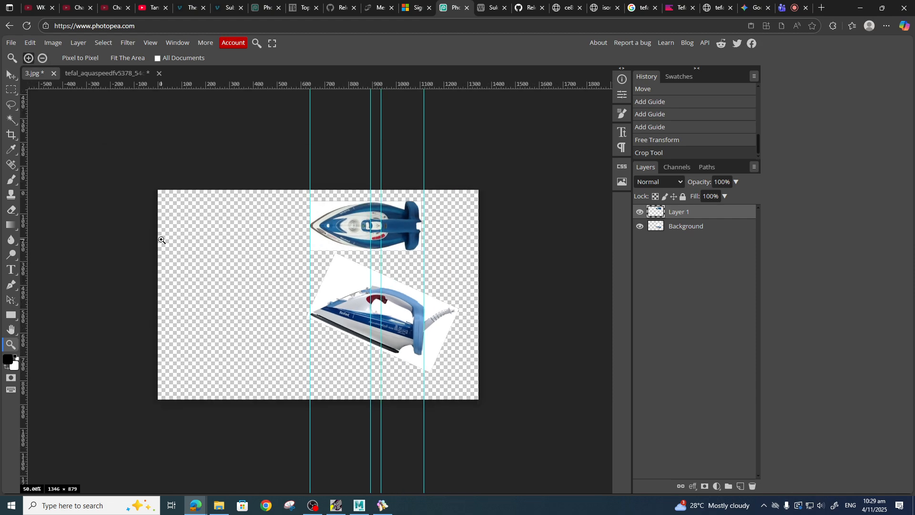
click(12, 135)
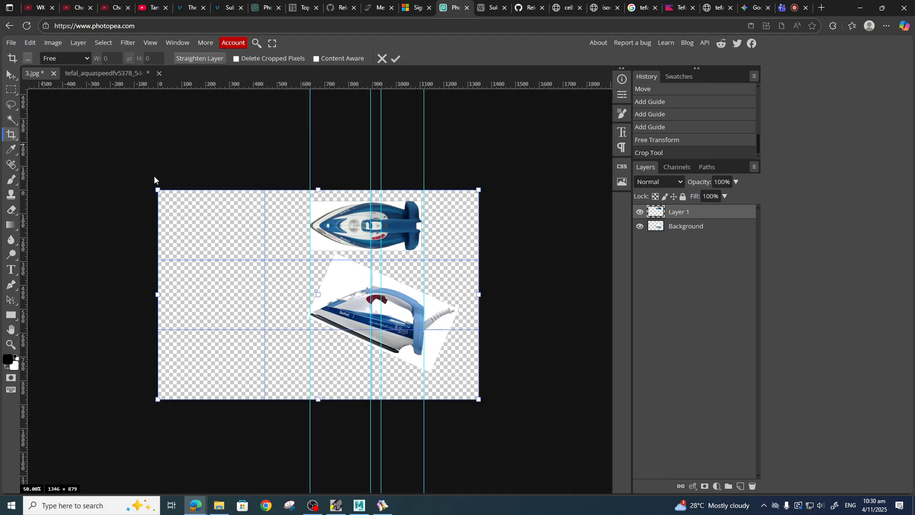
drag(158, 294, 257, 299)
drag(353, 397, 353, 384)
drag(258, 282, 270, 283)
key(Return)
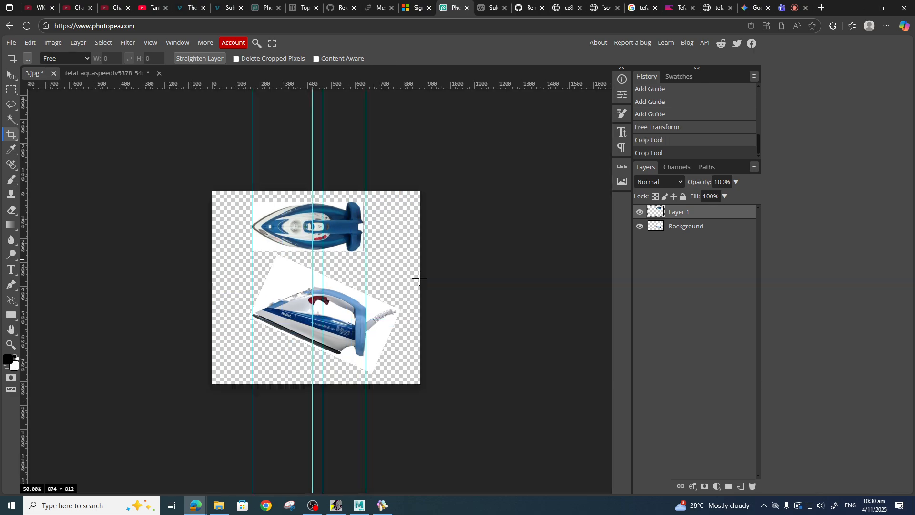
Set the canvas size to 800 × 800 pixels.
click(30, 42)
mouse_move(53, 43)
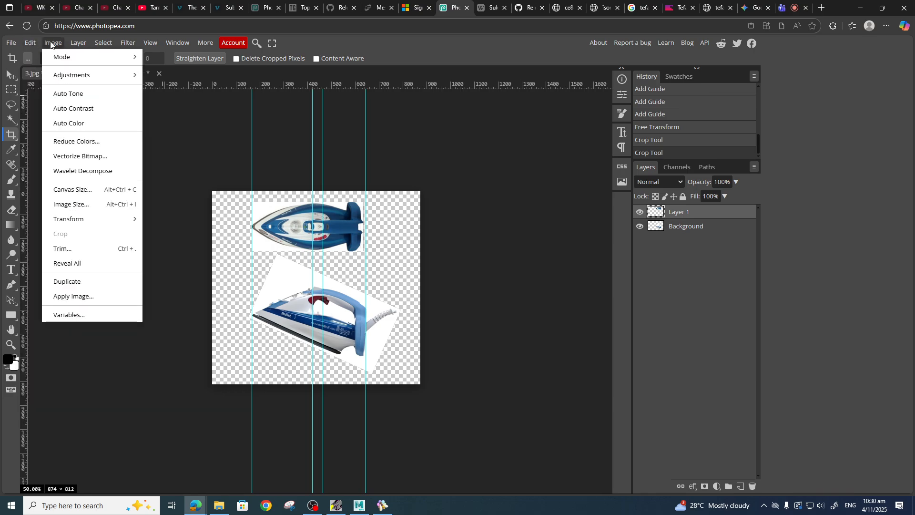
click(80, 190)
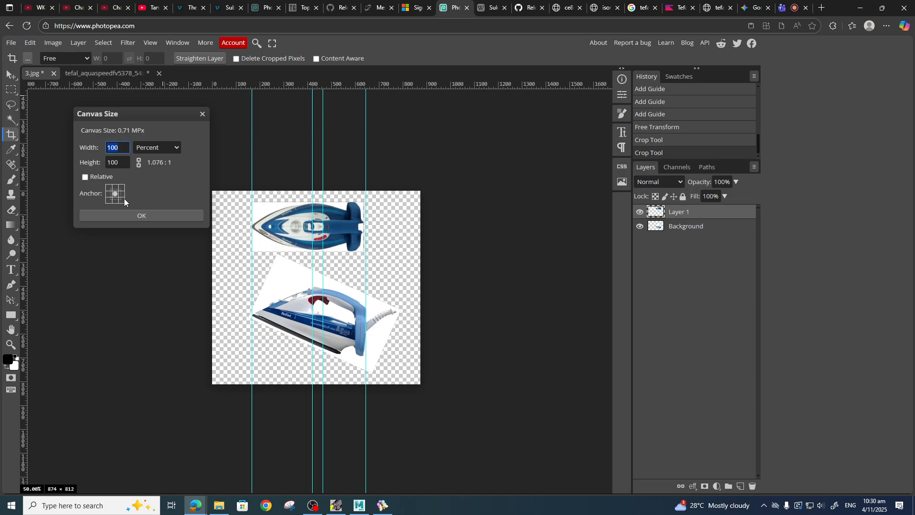
click(154, 148)
click(158, 199)
click(81, 148)
click(77, 164)
text(800)
click(133, 216)
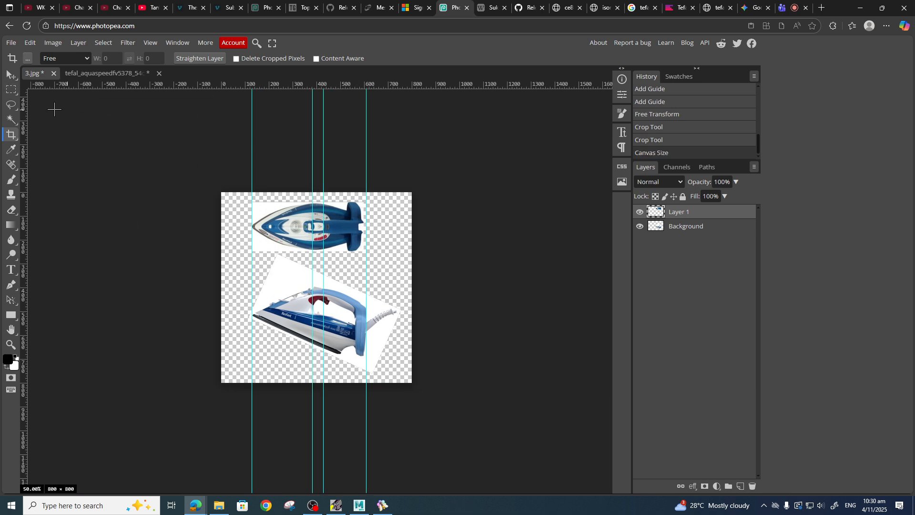
Export the image for web as a JPG named 3 at 70% quality.
click(10, 75)
scroll(404, 366, up, 2)
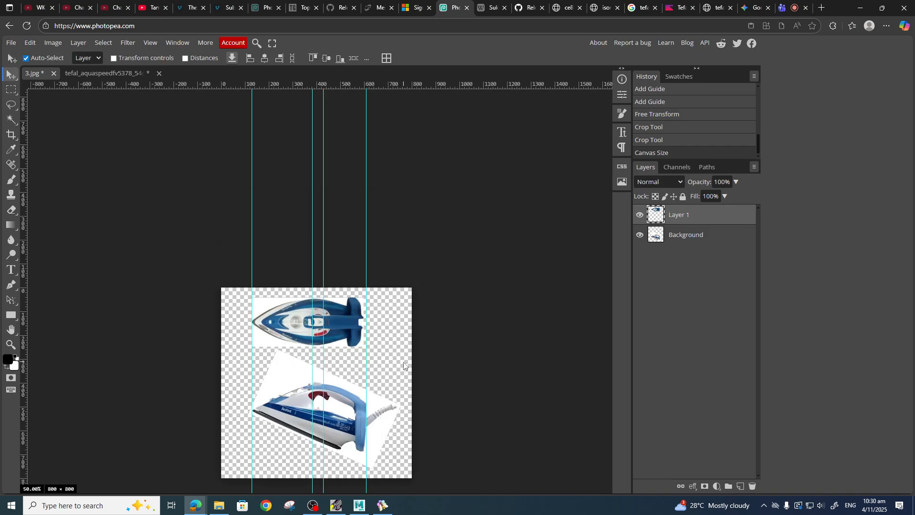
scroll(404, 366, down, 2)
scroll(333, 367, left, 3)
scroll(351, 364, right, 2)
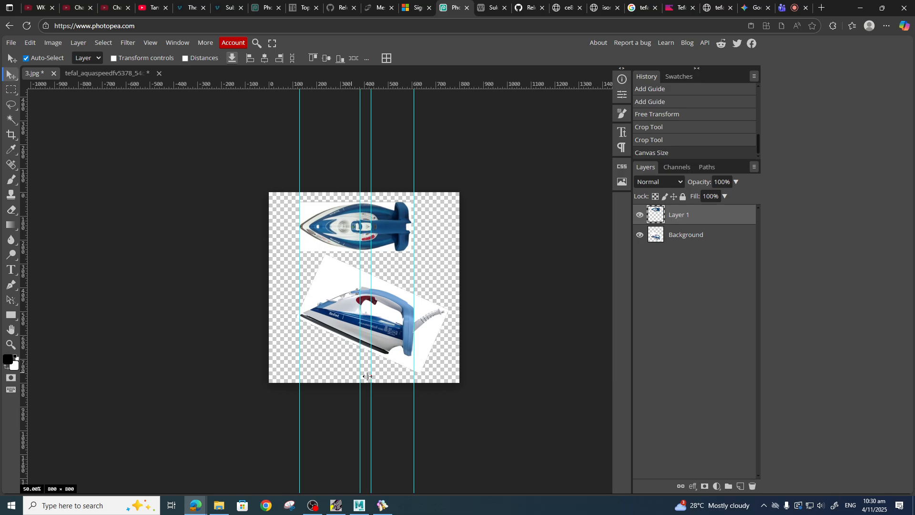
click(10, 43)
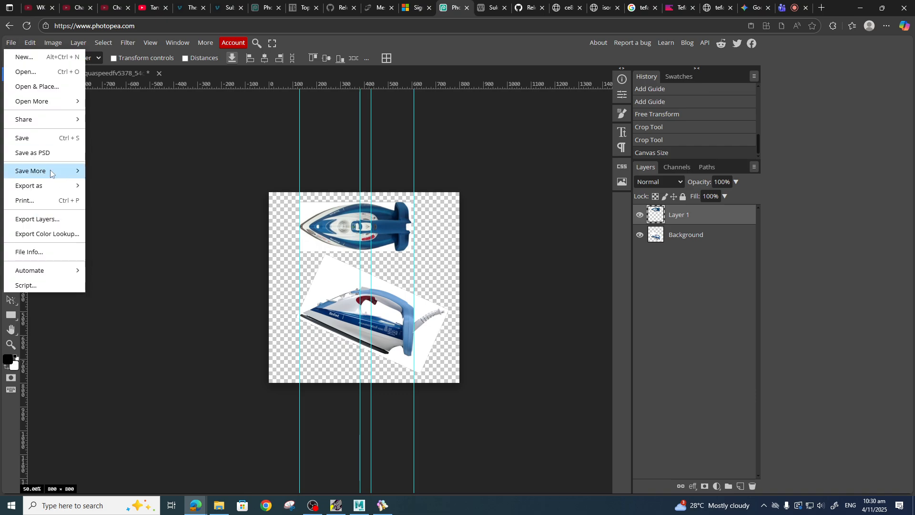
mouse_move(52, 186)
click(130, 202)
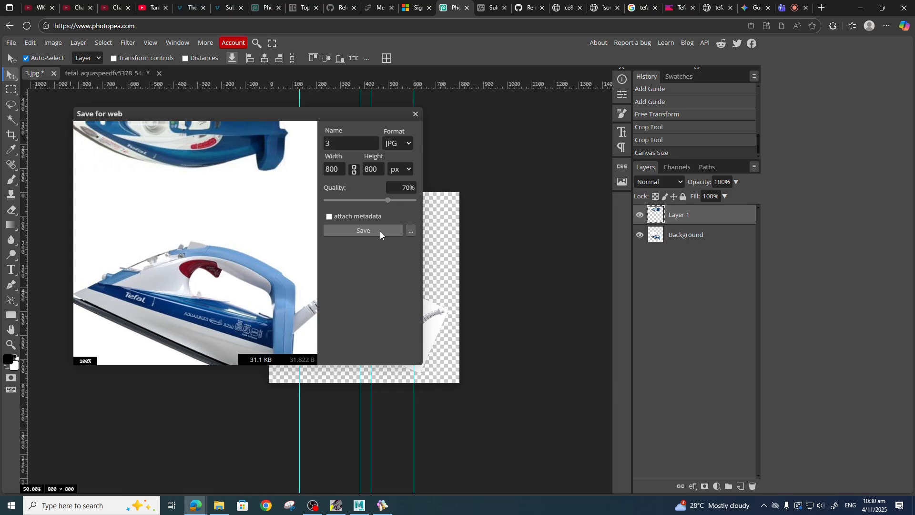
click(363, 230)
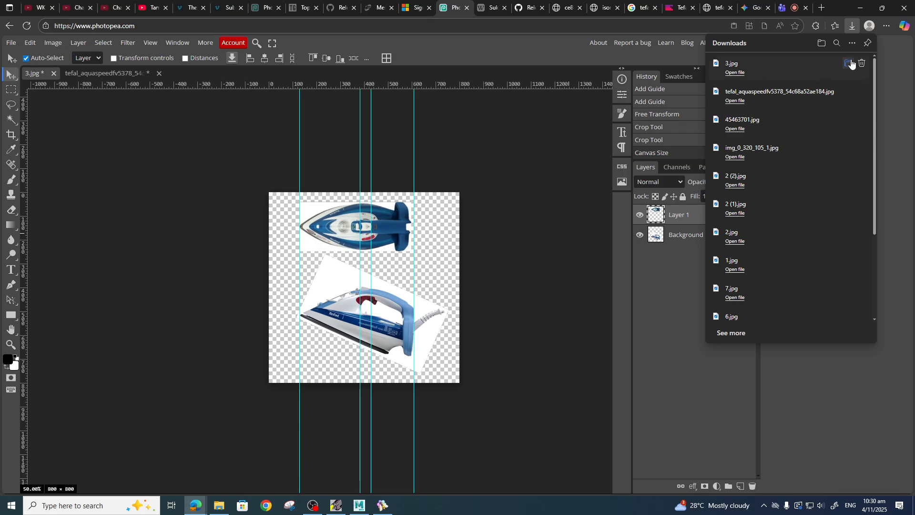
Open the downloaded file's folder and rename 3.jpg to Iron_ModelReference.
click(848, 64)
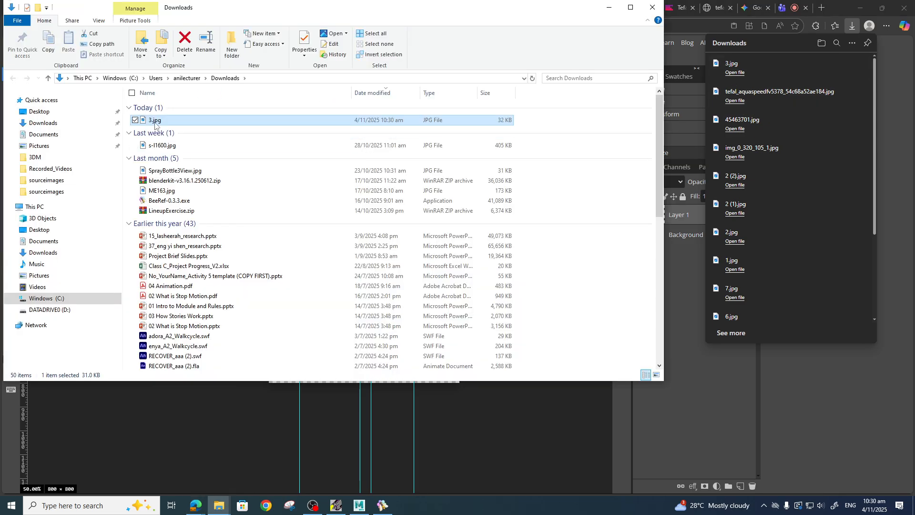
click(154, 121)
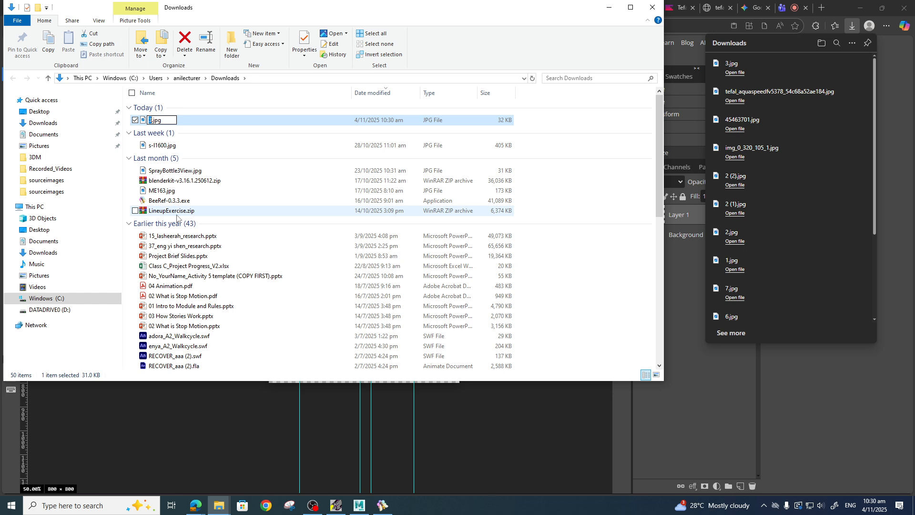
text(Iron_ModelRefere)
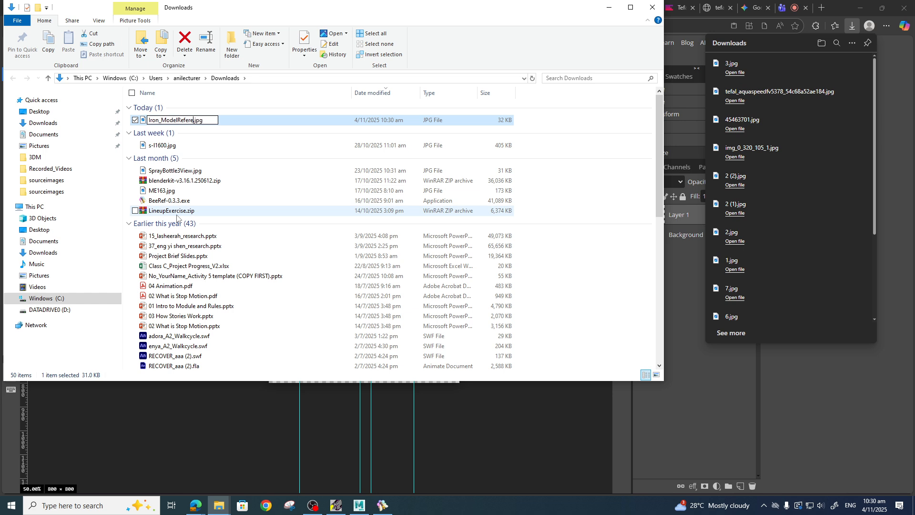
text(nce)
key(Return)
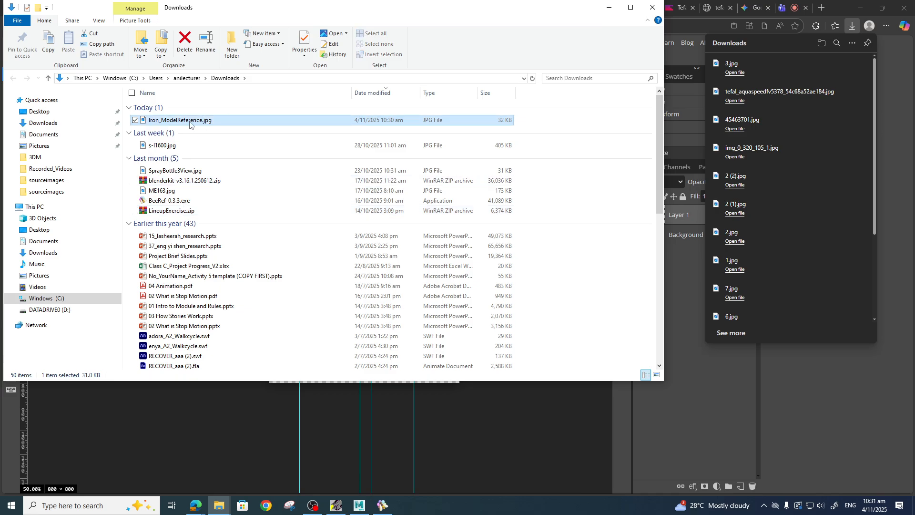
Move Iron_ModelReference.jpg into the Assignment project's sourceimages folder on drive D.
right_click(190, 120)
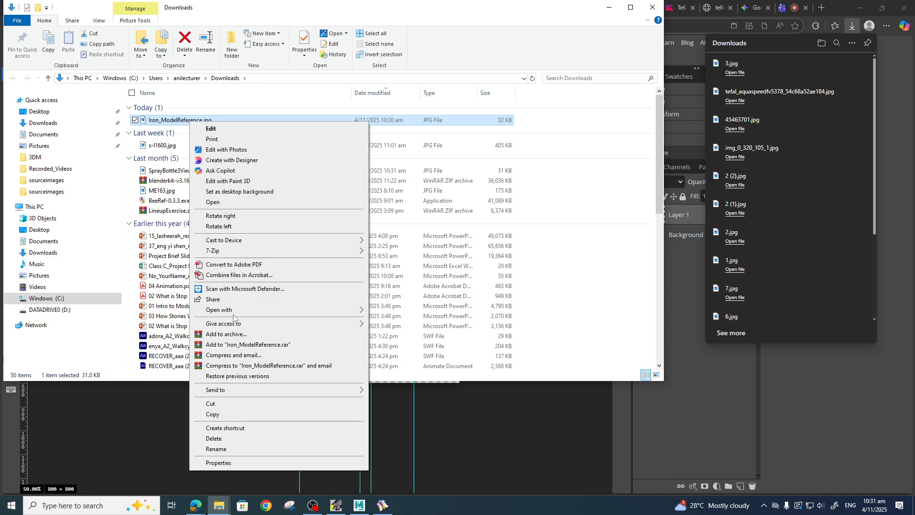
click(210, 403)
click(57, 310)
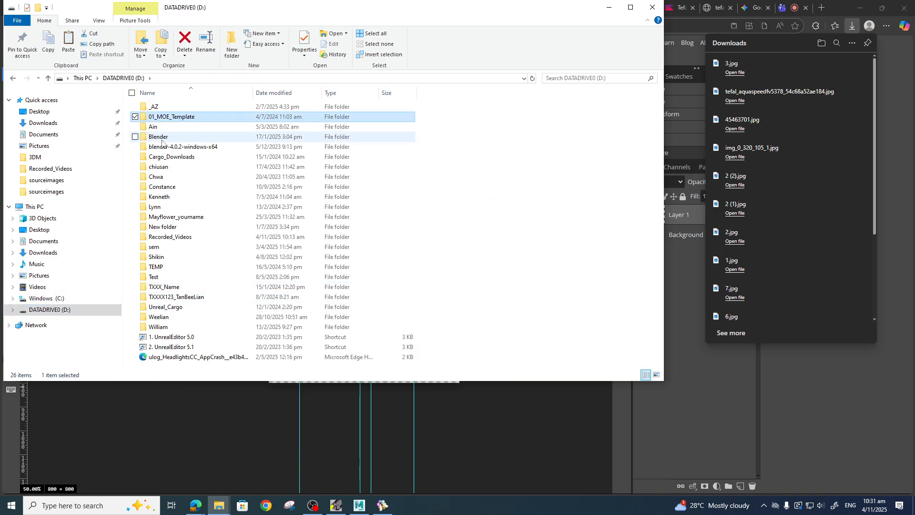
click(159, 166)
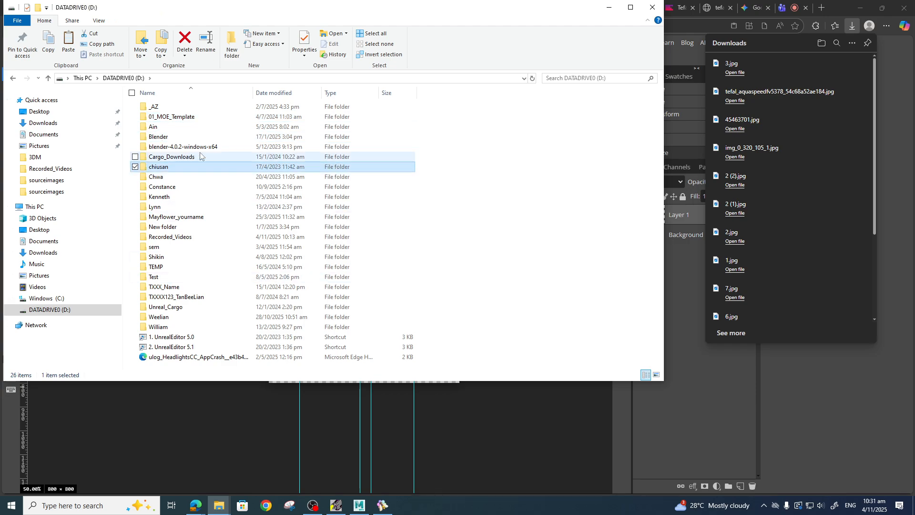
double_click(171, 317)
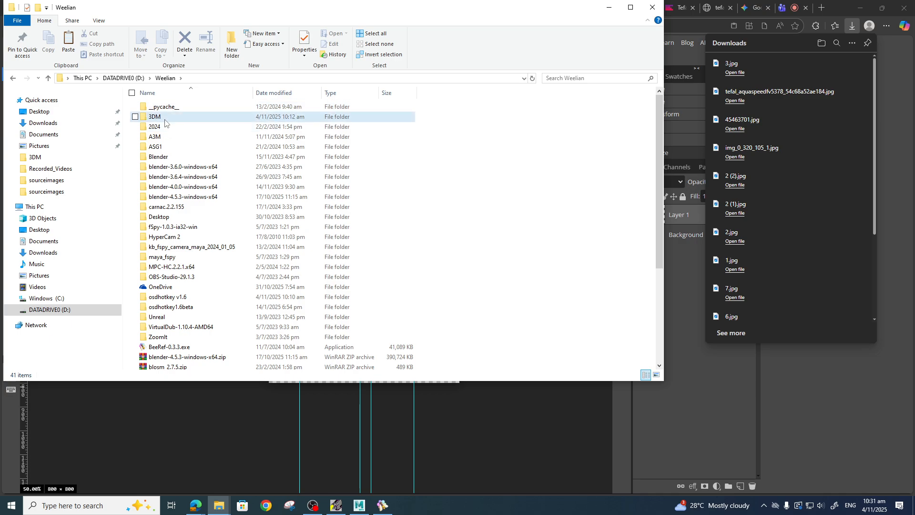
double_click(166, 127)
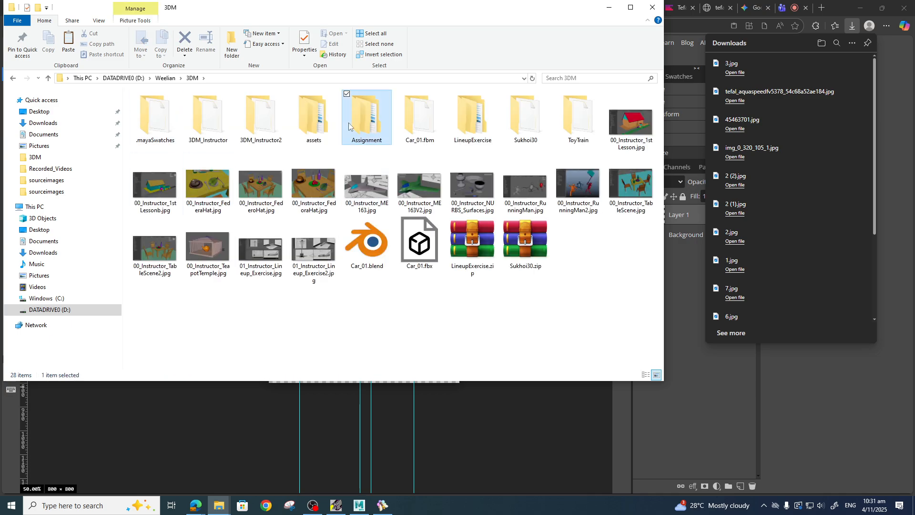
double_click(366, 117)
double_click(195, 108)
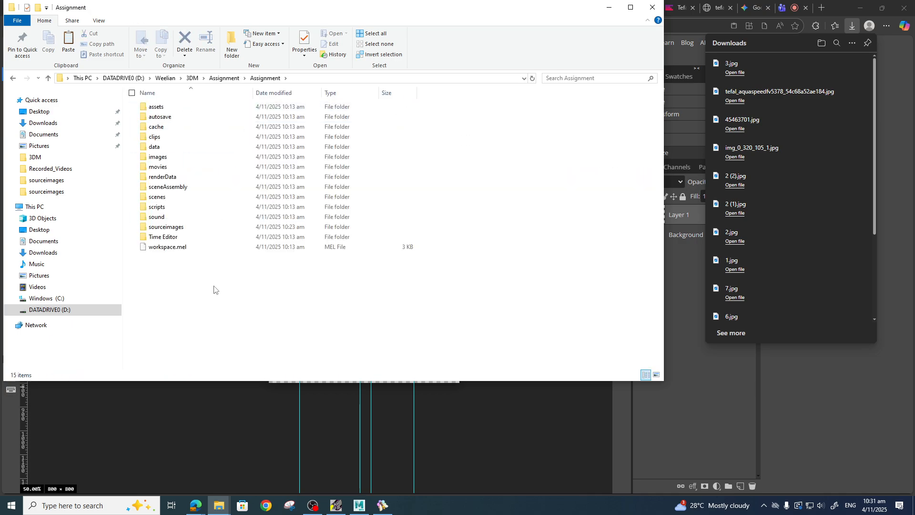
double_click(164, 227)
right_click(237, 251)
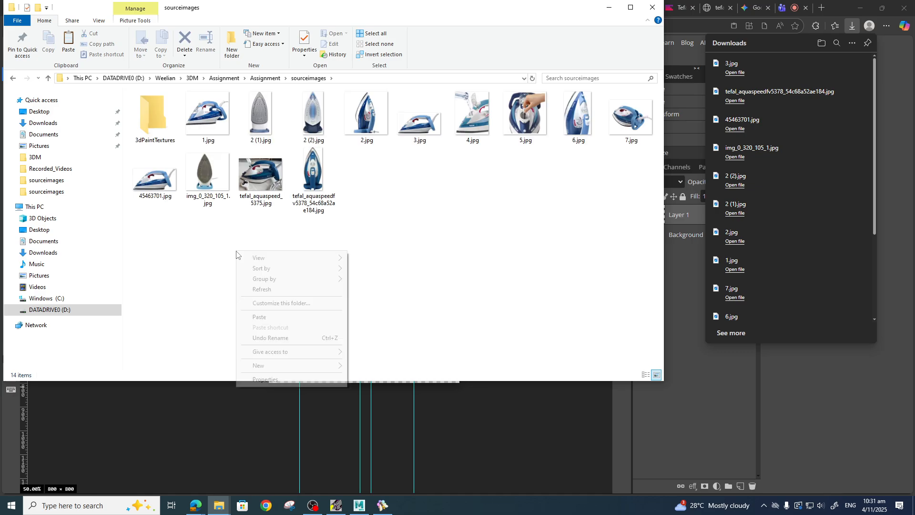
click(261, 317)
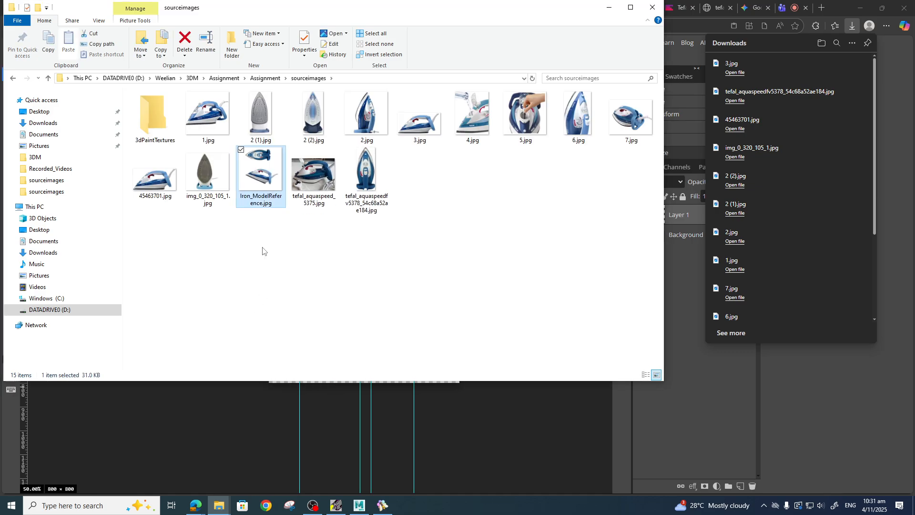
Switch to Maya, start a new scene and create a polygon plane in the viewport.
click(359, 505)
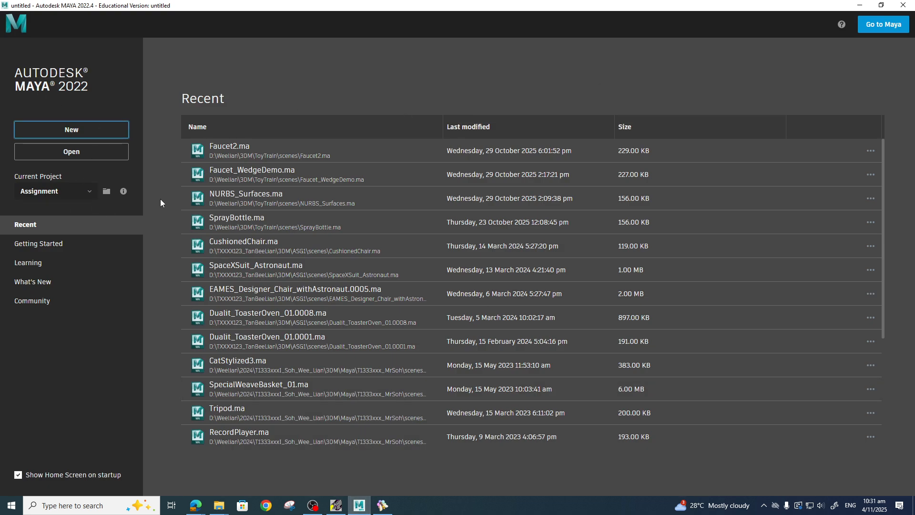
click(72, 130)
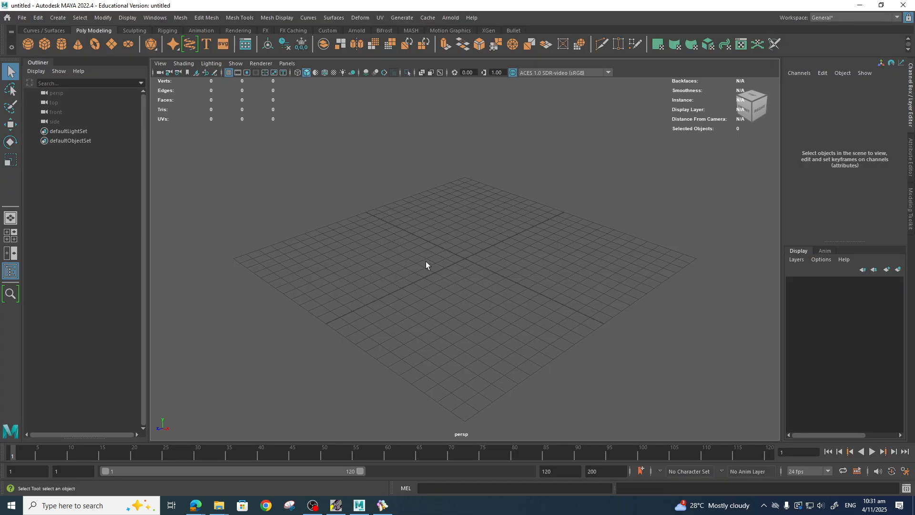
shift+right_drag(425, 262, 379, 252)
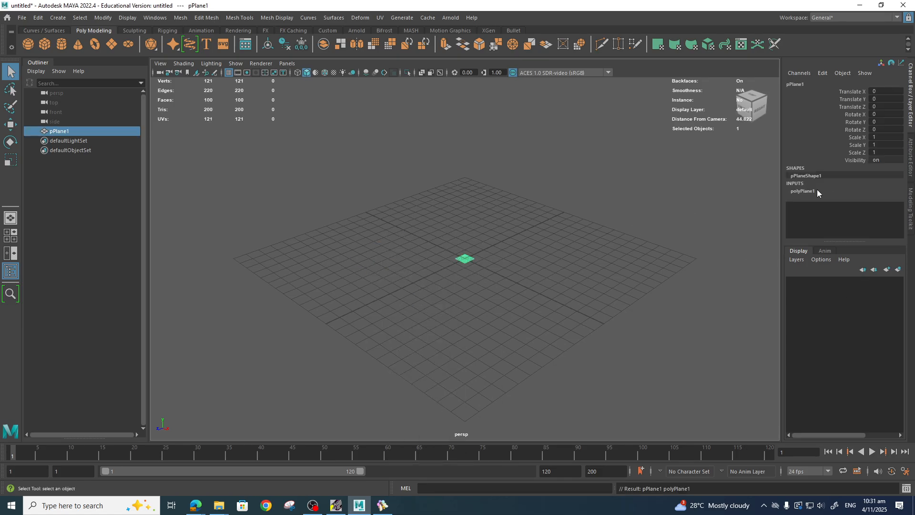
Set the plane's subdivisions width and height to 1 and its width and height to 26.9.
click(804, 191)
click(838, 214)
shift+click(841, 222)
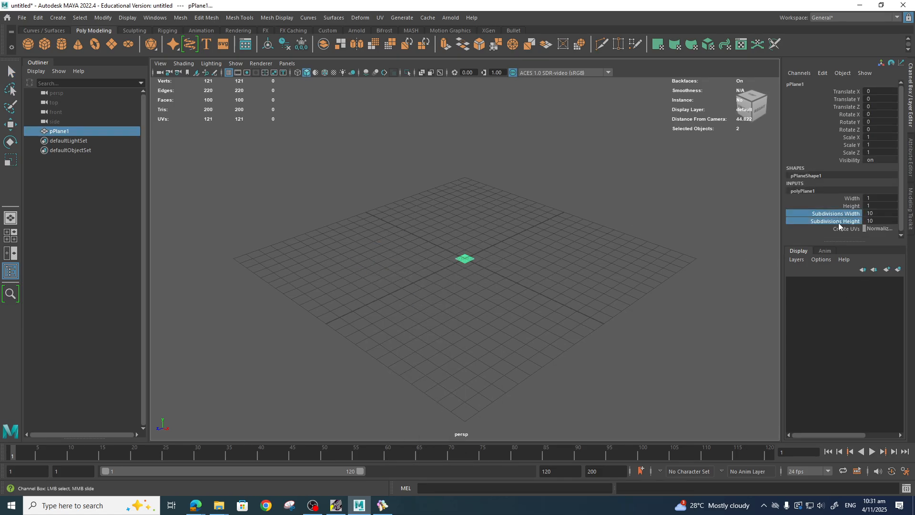
middle_drag(622, 252, 281, 310)
click(861, 200)
shift+click(853, 206)
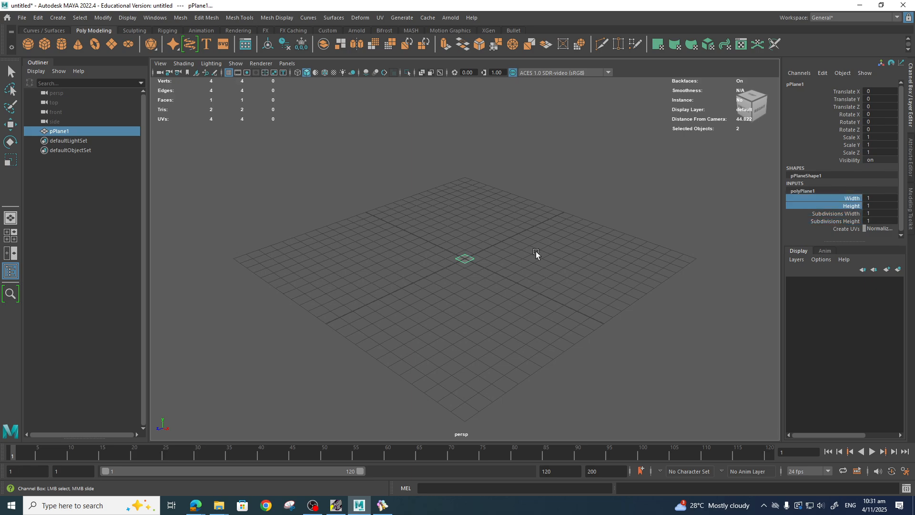
middle_drag(535, 255, 659, 294)
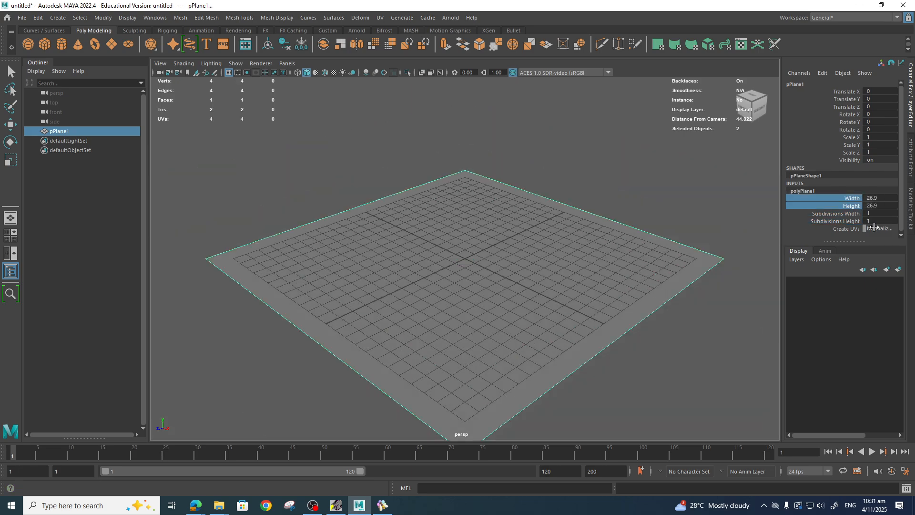
Assign a new Surface Shader to the plane and connect a File texture to its Out Color.
right_drag(490, 256, 563, 473)
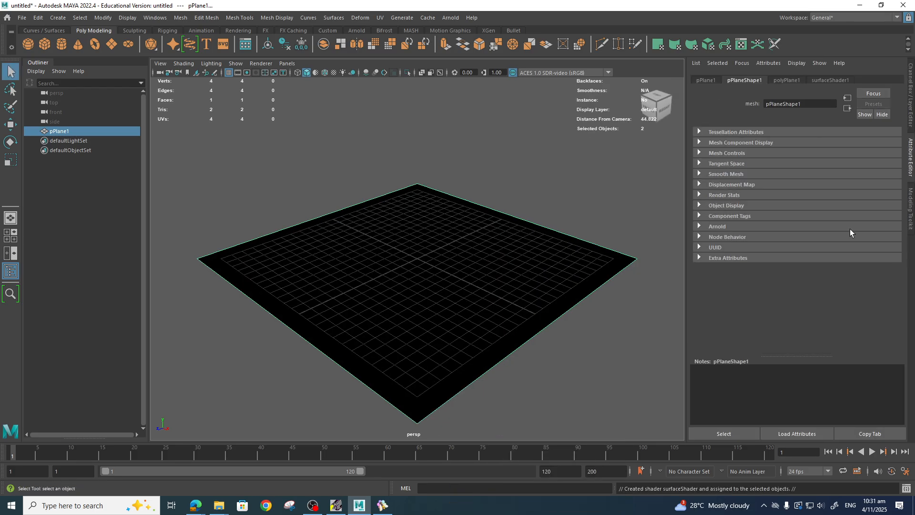
click(827, 80)
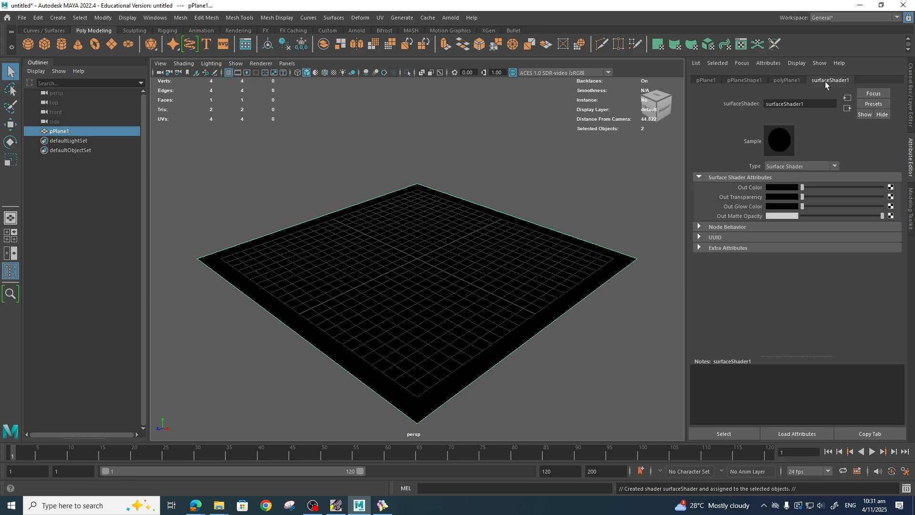
click(892, 187)
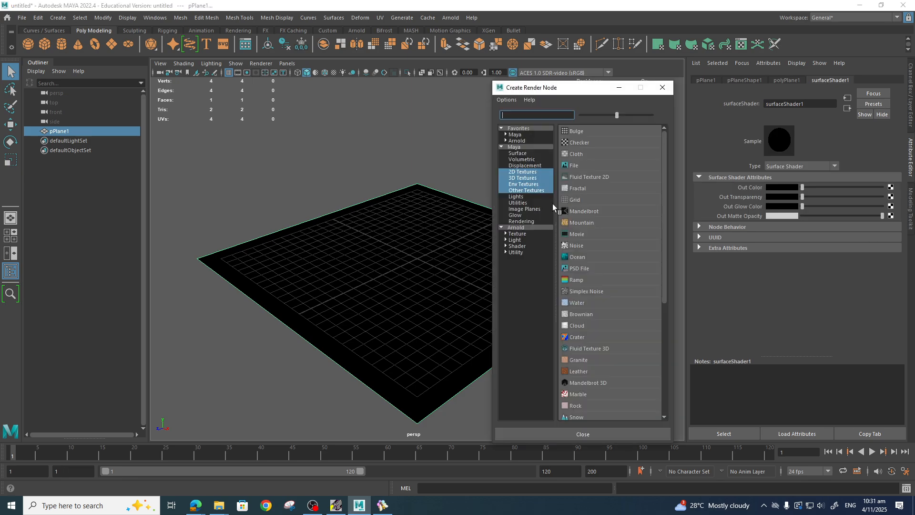
click(574, 166)
Load Iron_ModelReference.jpg from sourceimages into the file texture and turn on textured display.
click(886, 209)
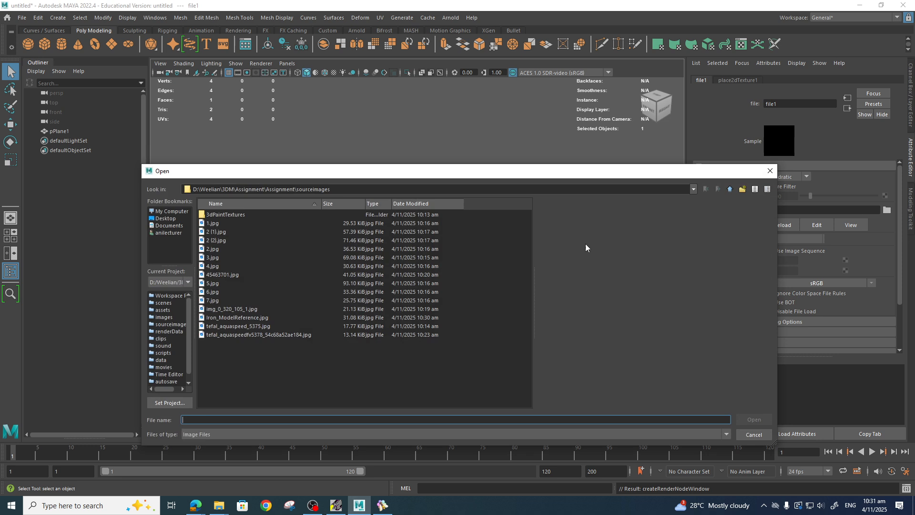
click(236, 317)
click(750, 421)
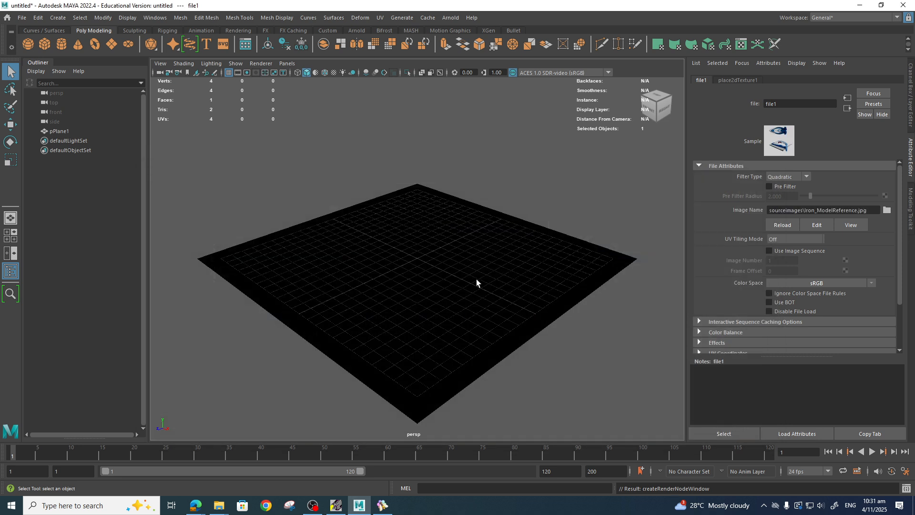
key(6)
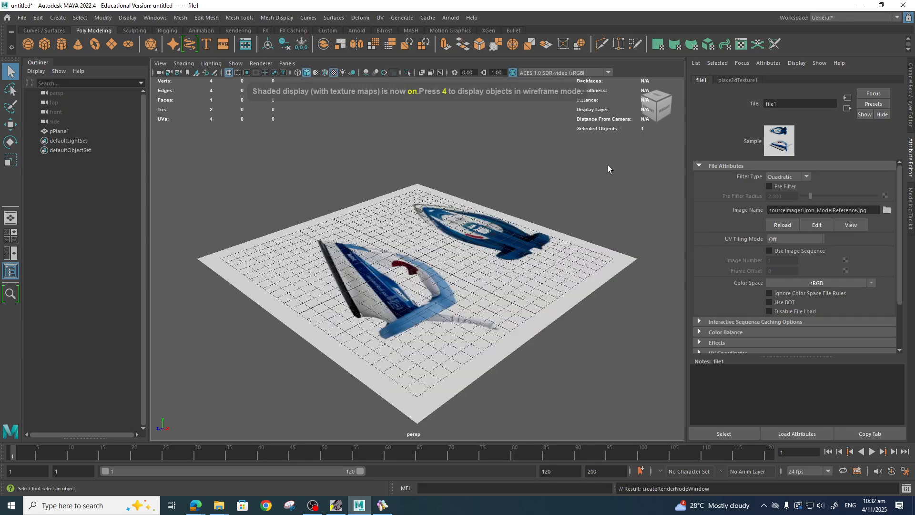
click(860, 6)
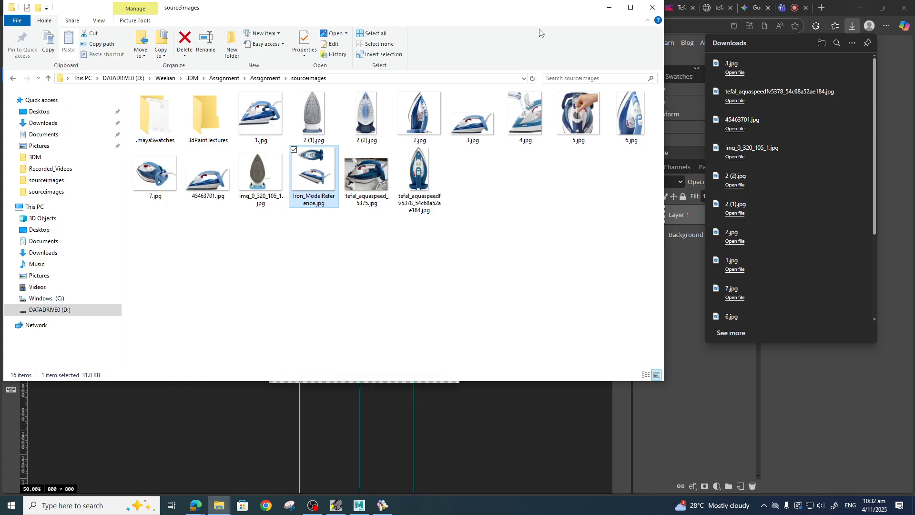
click(610, 7)
click(860, 8)
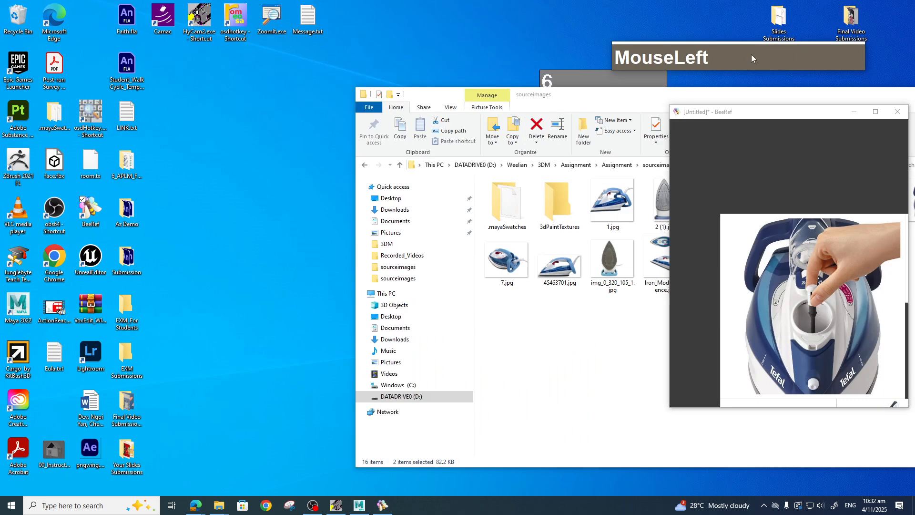
right_click(598, 68)
drag(751, 55, 550, 36)
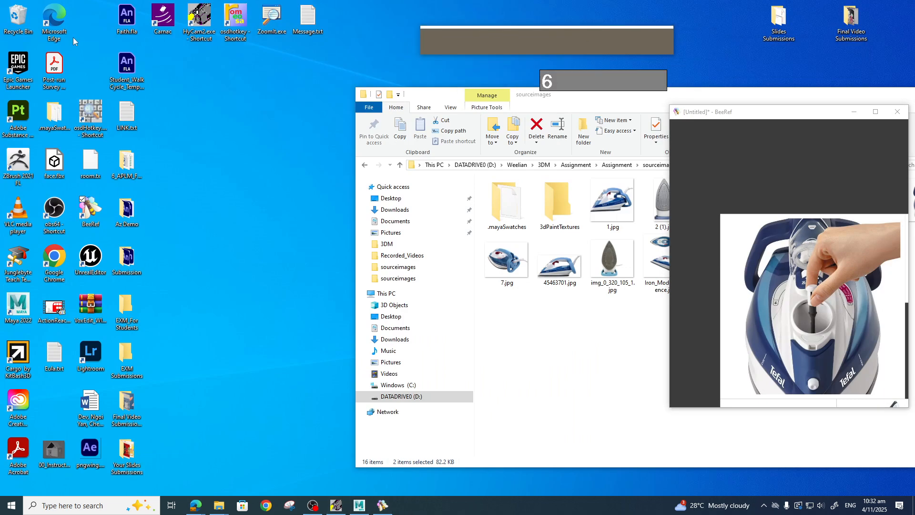
click(360, 505)
click(561, 111)
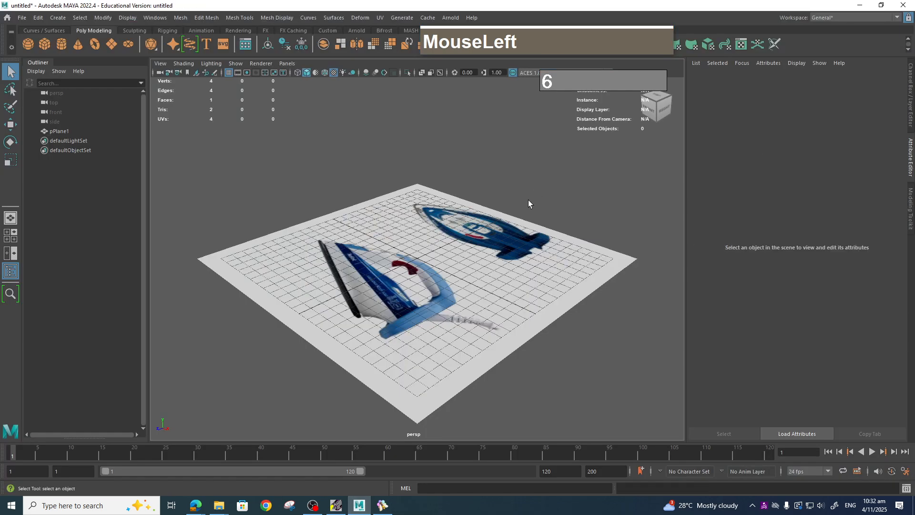
scroll(458, 246, up, 1)
scroll(466, 280, down, 1)
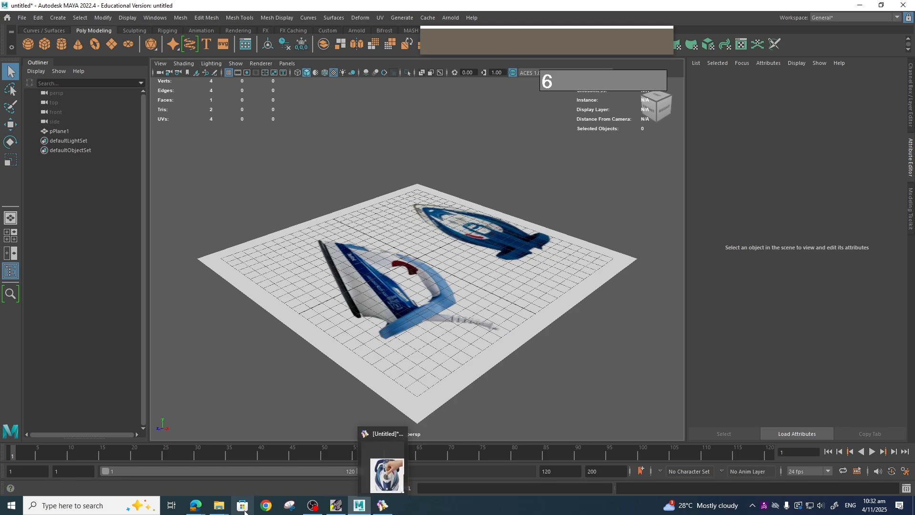
Browse the BeeRef reference board and reposition the soleplate photo.
mouse_move(198, 509)
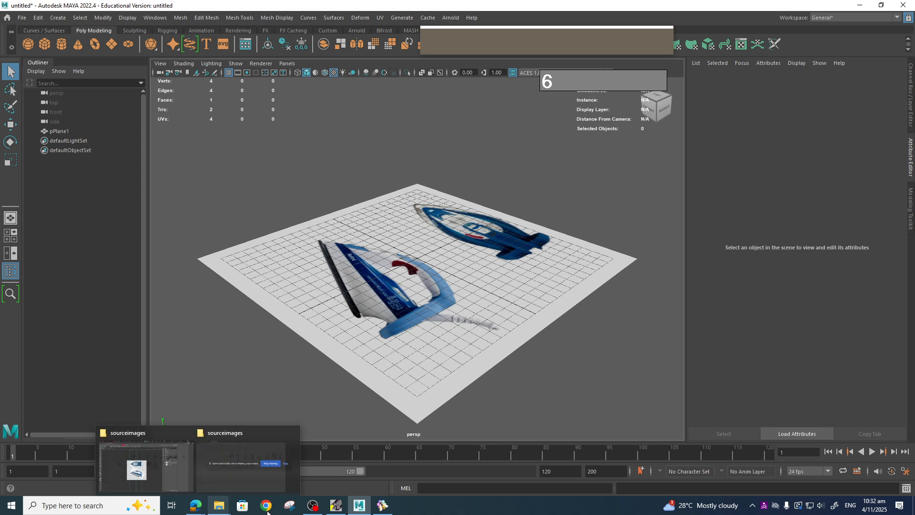
click(382, 505)
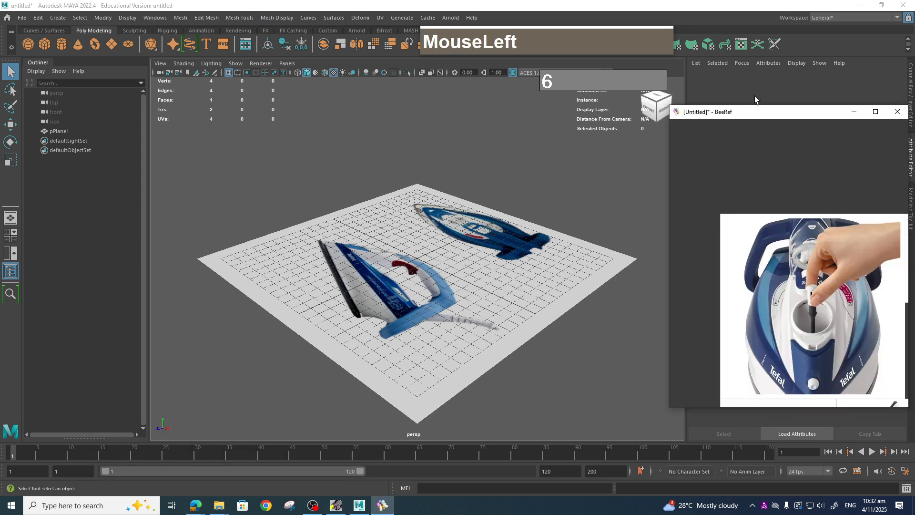
drag(762, 111, 388, 84)
scroll(422, 232, down, 2)
drag(535, 267, 848, 267)
scroll(735, 337, down, 1)
scroll(736, 337, up, 2)
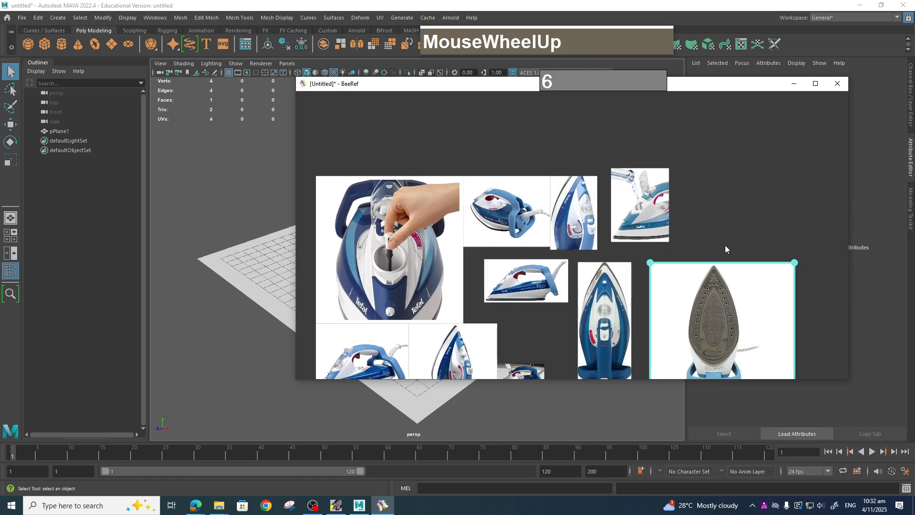
scroll(716, 304, down, 1)
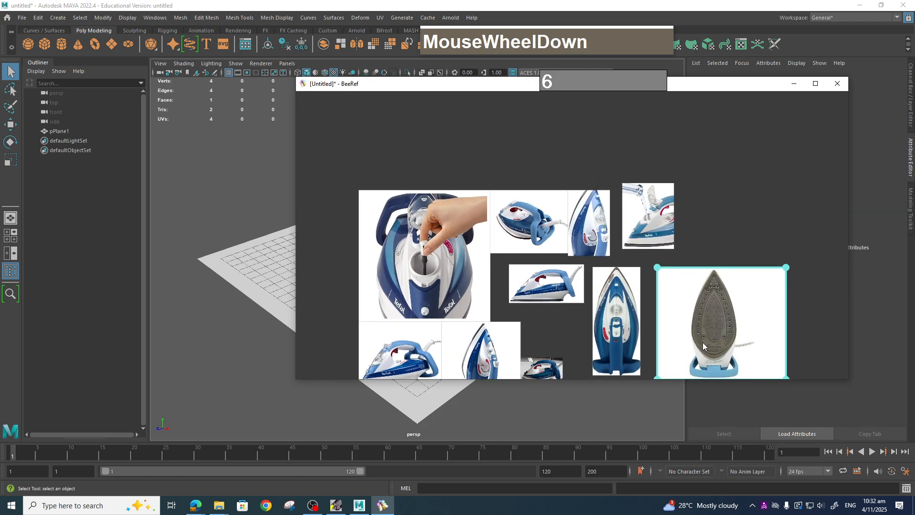
drag(713, 334, 739, 287)
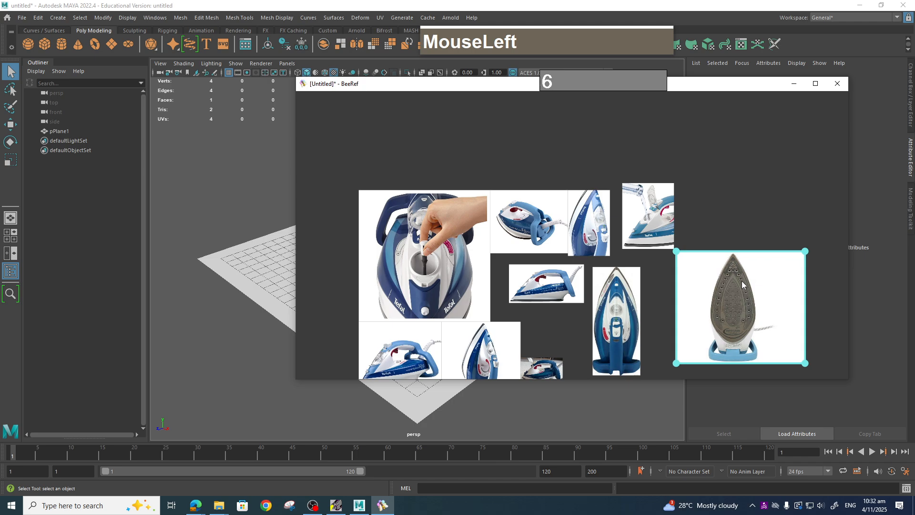
click(793, 84)
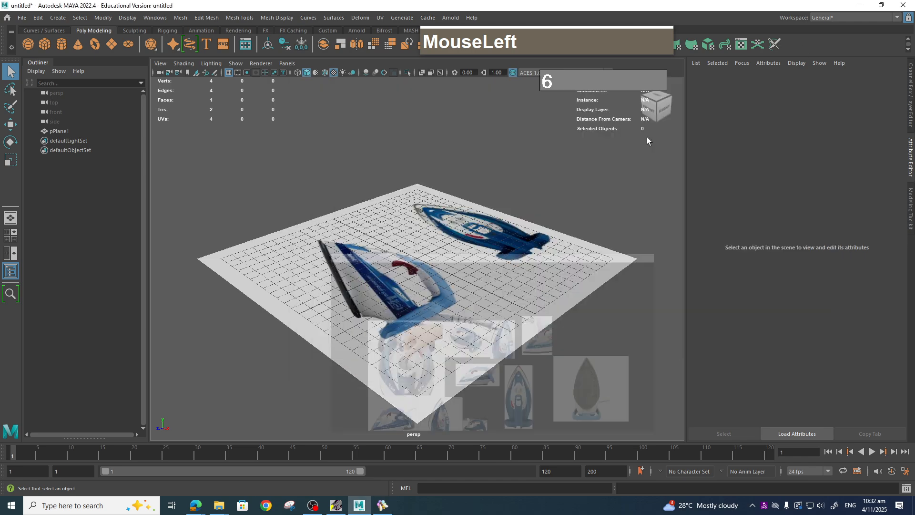
Select the reference plane and rotate it -90° about Z so it stands upright.
click(471, 276)
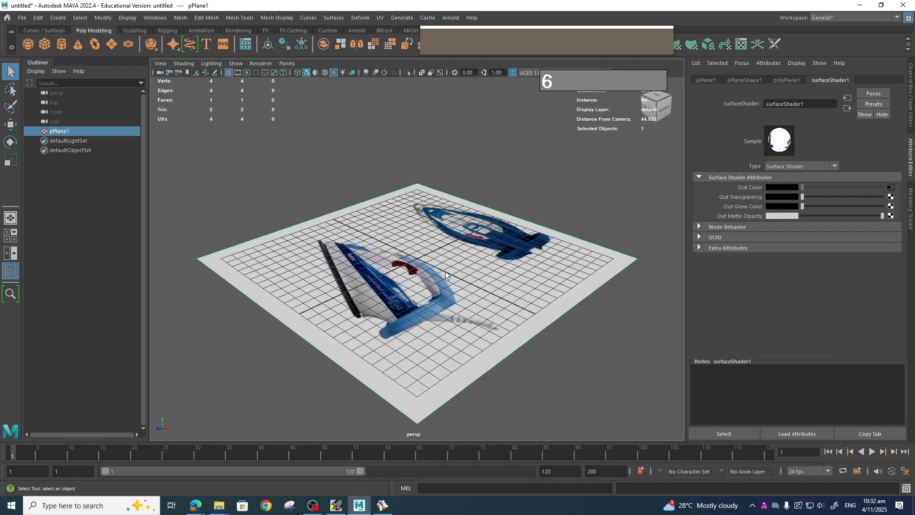
key(e)
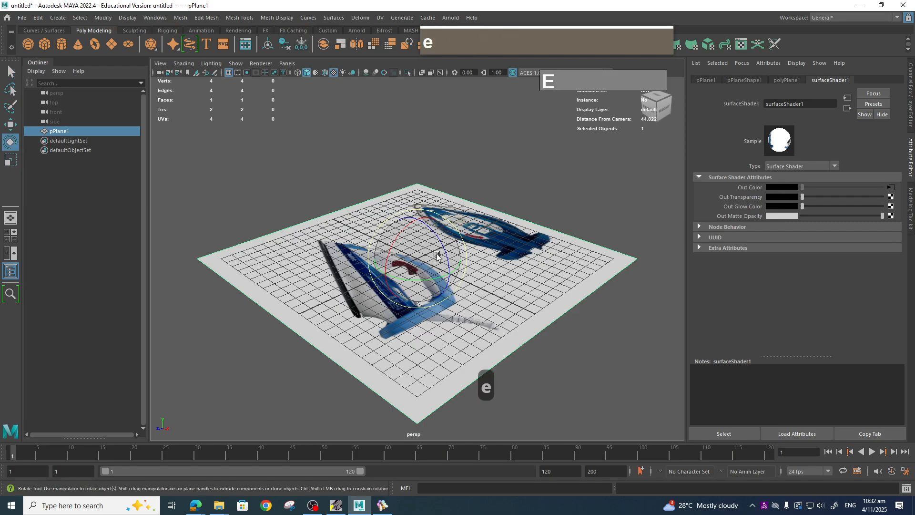
key(j)
key(j)
key(j)
key(j)
key(j)
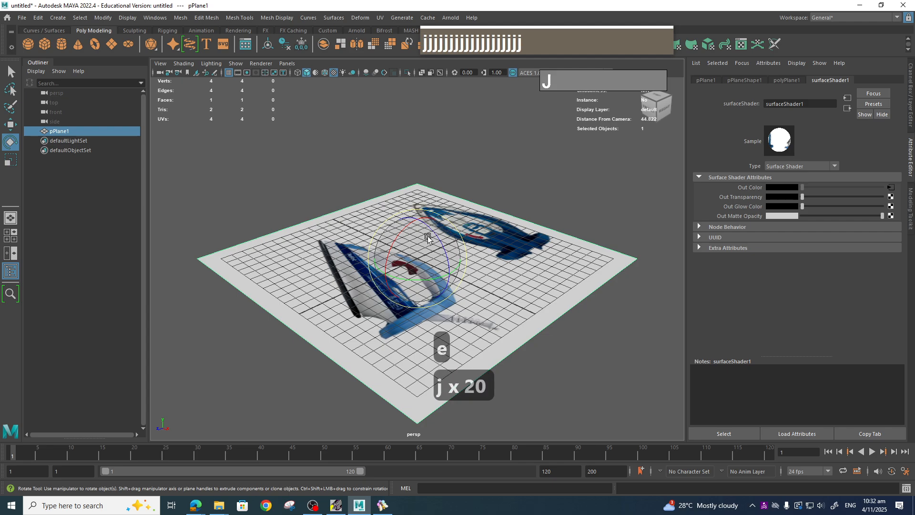
drag(449, 238, 445, 290)
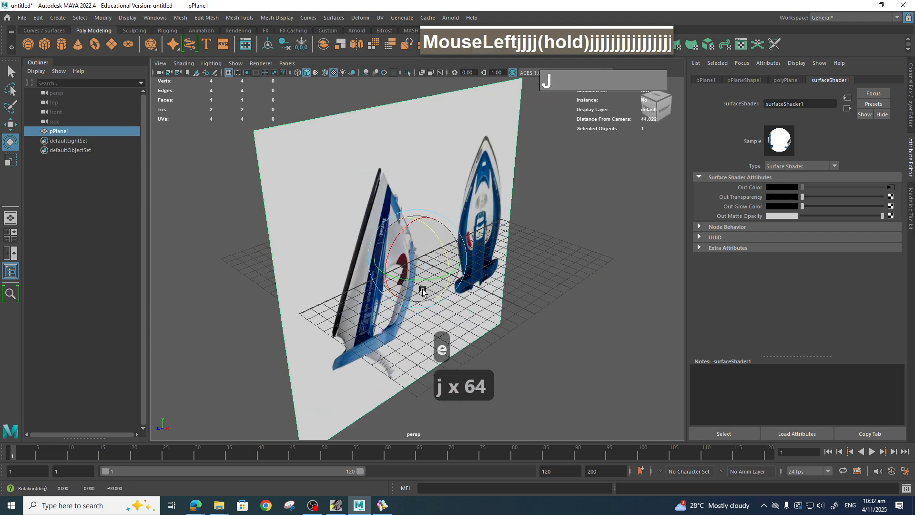
Move the reference plane up above the grid.
key(w)
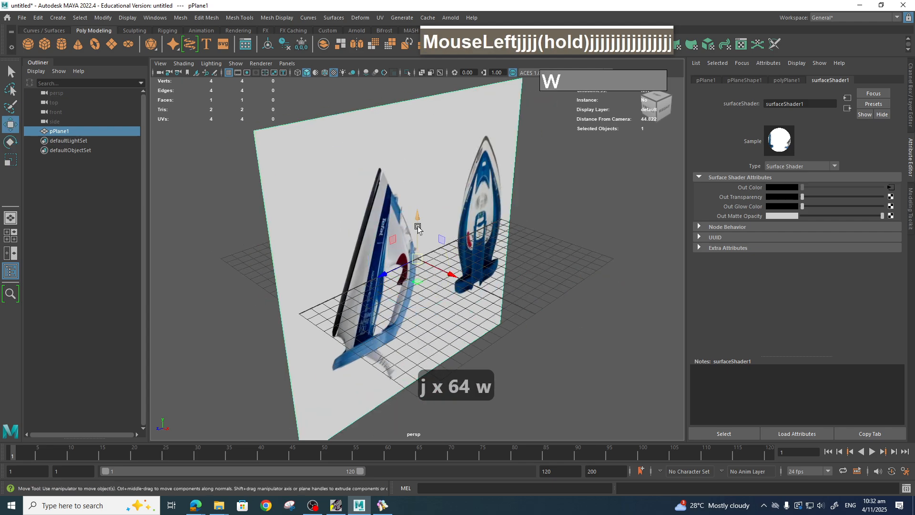
drag(418, 228, 418, 148)
key(b)
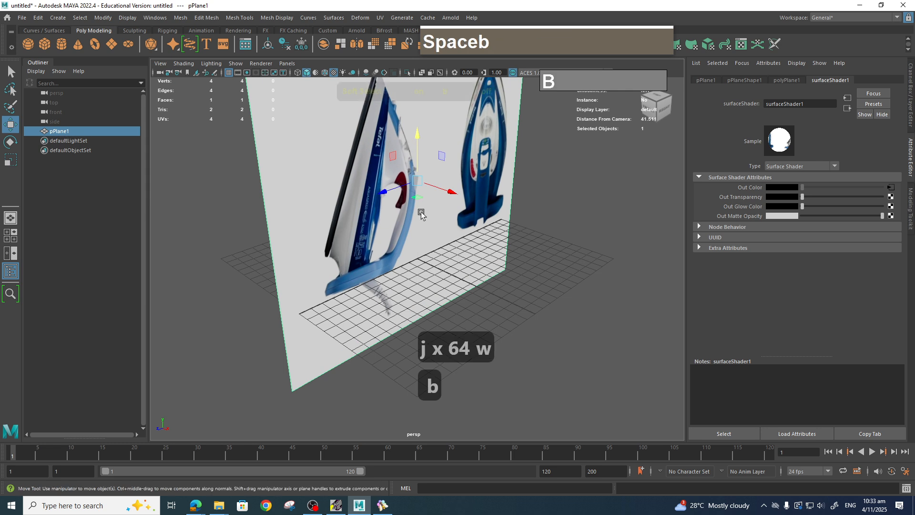
Shift the reference plane sideways in the side view to centre it.
key(space)
key(space)
key(space)
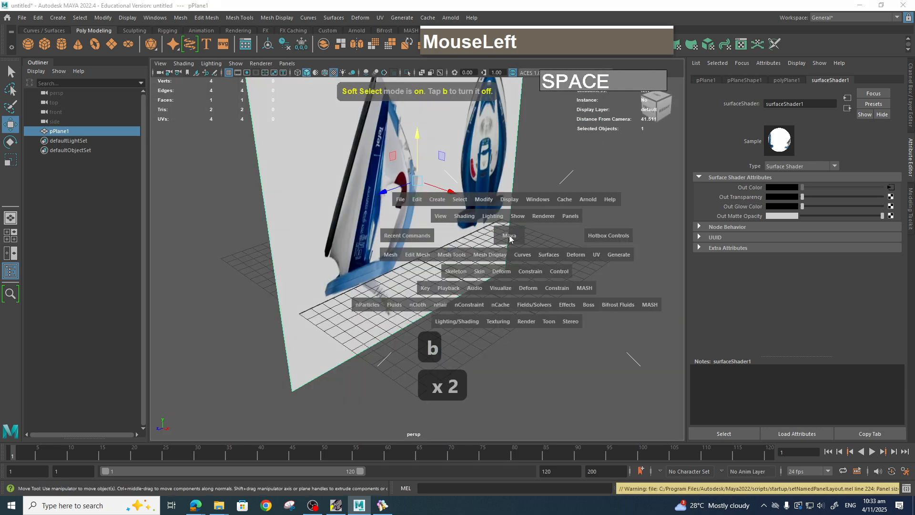
drag(510, 238, 557, 236)
scroll(439, 235, down, 3)
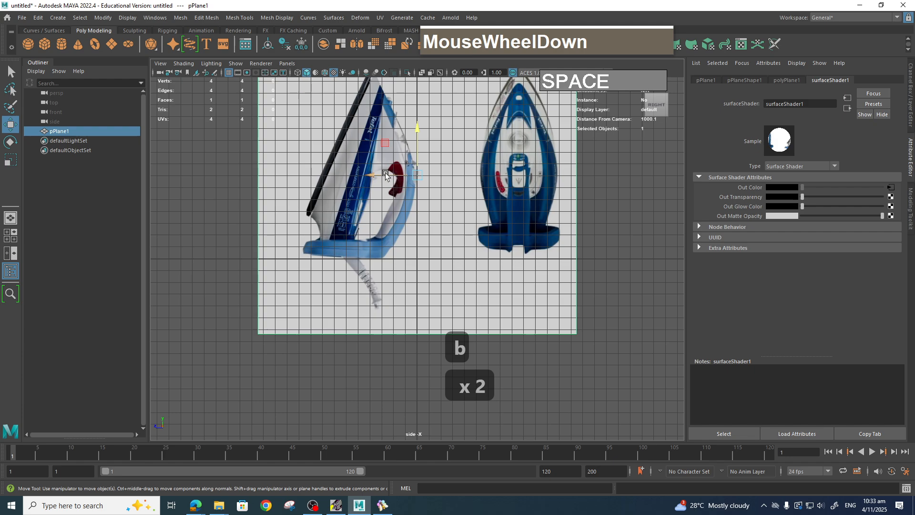
drag(386, 176, 448, 181)
Rotate the reference plane so the iron's side view lies horizontal.
scroll(500, 228, down, 3)
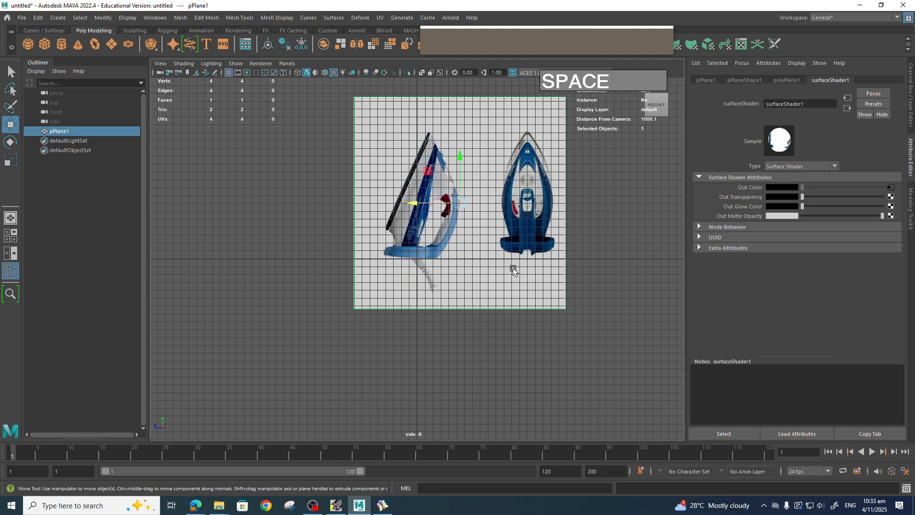
key(e)
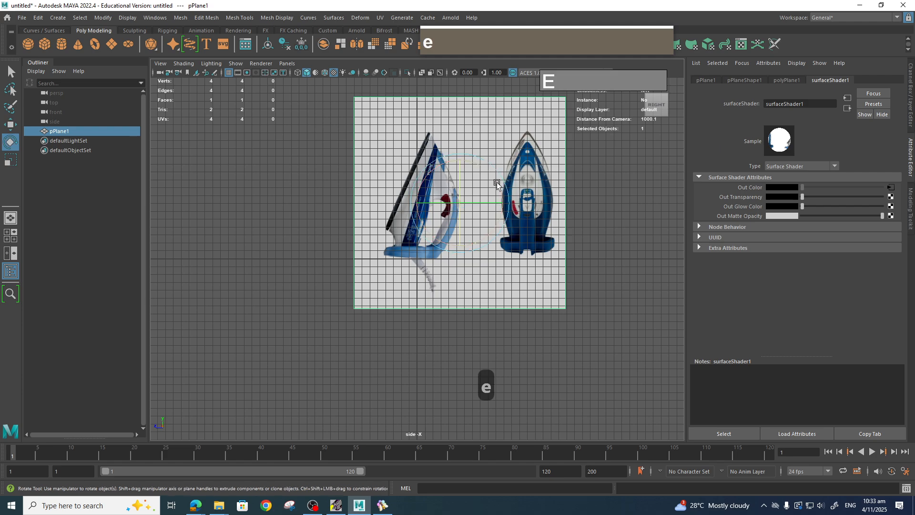
key(j)
drag(496, 183, 437, 142)
drag(441, 151, 441, 151)
Move the reference plane to line the iron up with the grid origin.
key(w)
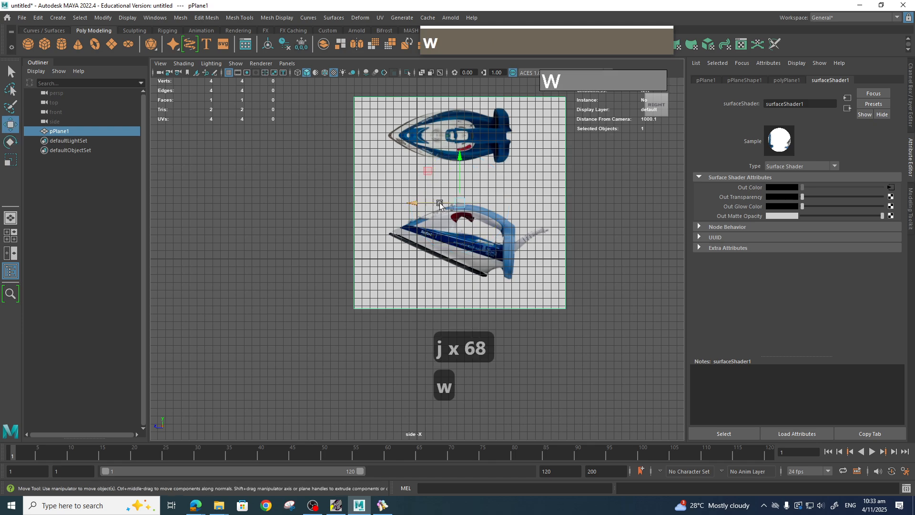
drag(446, 204, 399, 202)
drag(410, 167, 408, 149)
drag(369, 185, 456, 137)
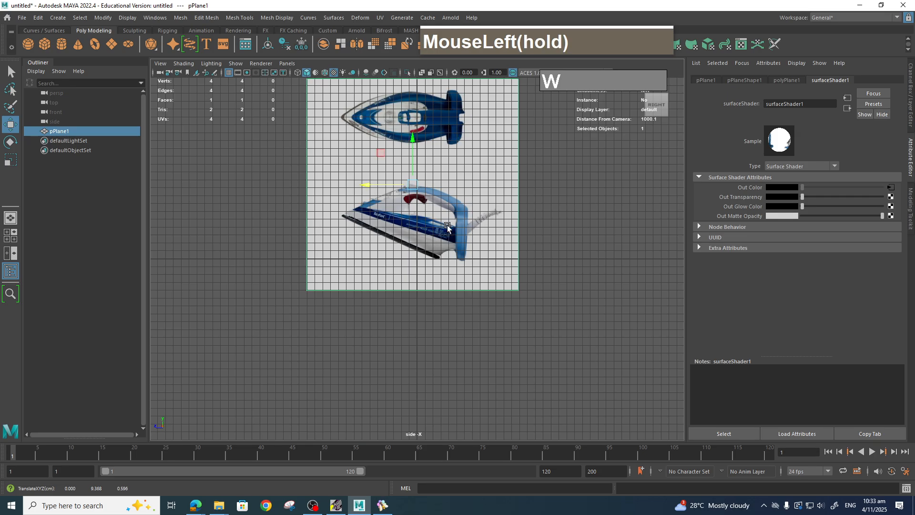
Duplicate the reference plane, moving the copy downward below the original.
shift+click(411, 151)
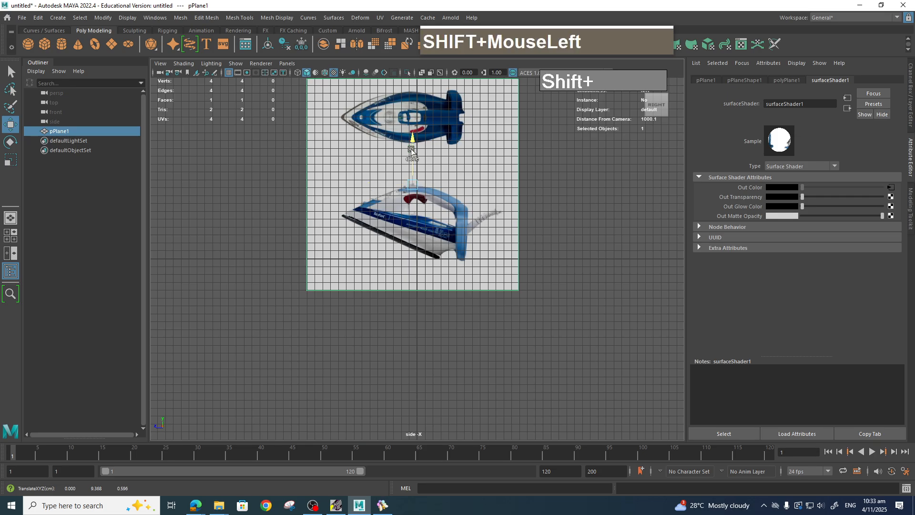
shift+drag(411, 150, 412, 360)
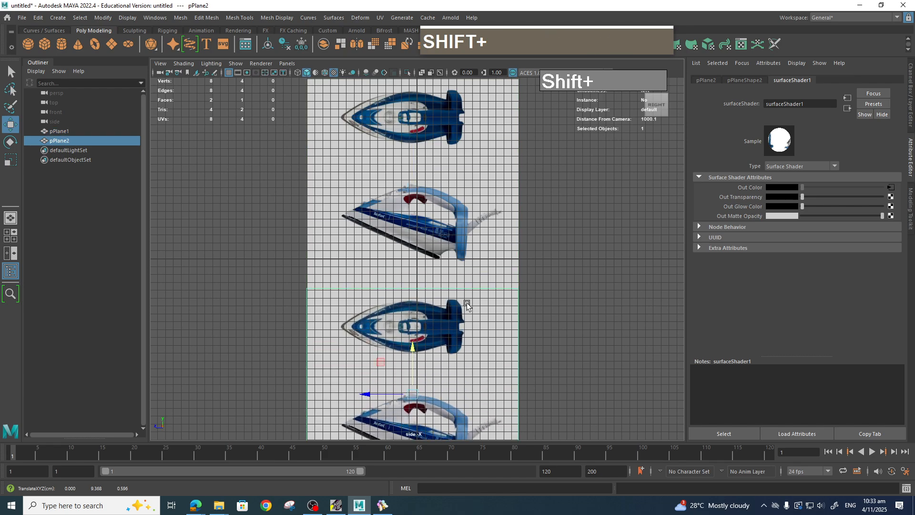
In the perspective view, move the original reference plane sideways away from the duplicate.
key(space)
mouse_move(467, 303)
mouse_down()
mouse_move(472, 280)
mouse_move(482, 294)
mouse_up()
scroll(475, 282, down, 4)
click(411, 221)
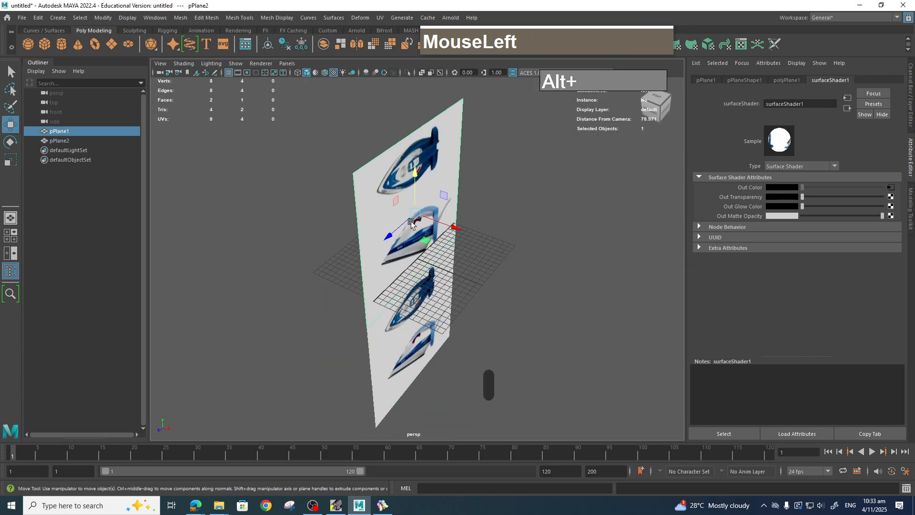
drag(455, 230, 374, 198)
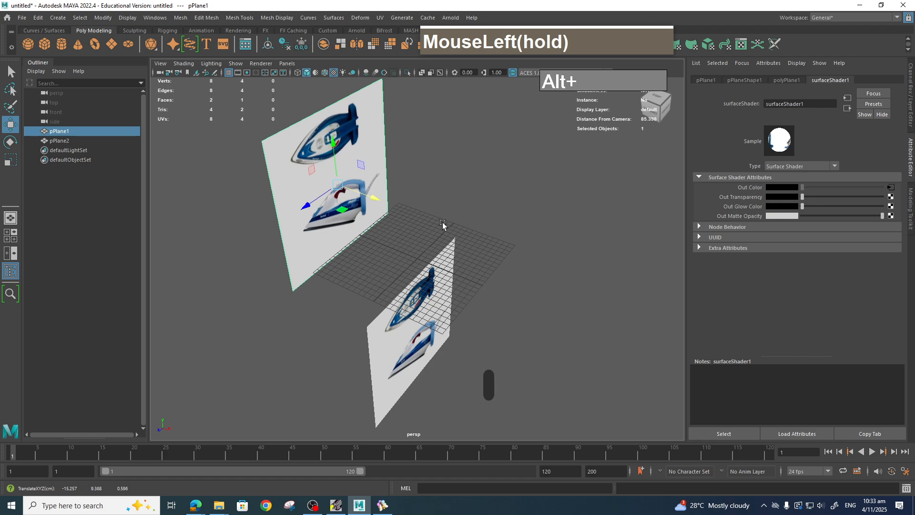
Rotate the duplicate plane 90° with angle snapping so it lies flat on the ground.
key(e)
click(448, 344)
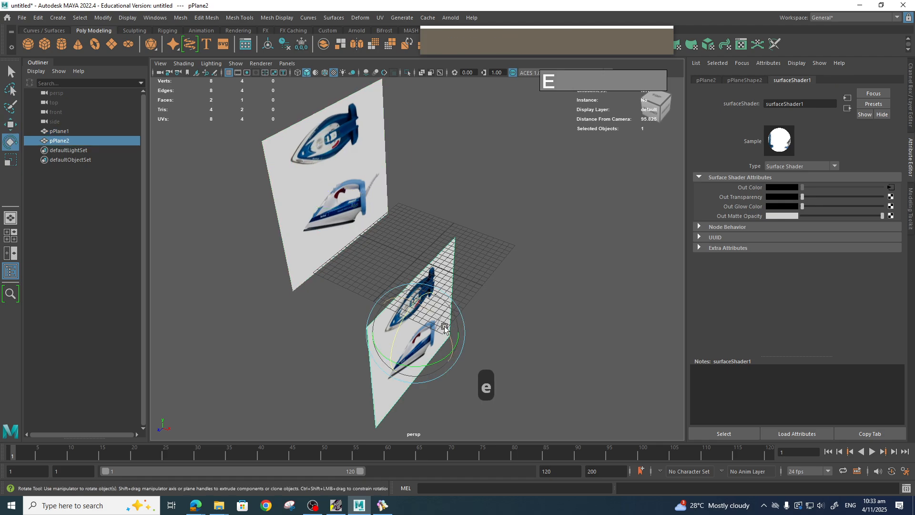
key(j)
drag(444, 327, 409, 293)
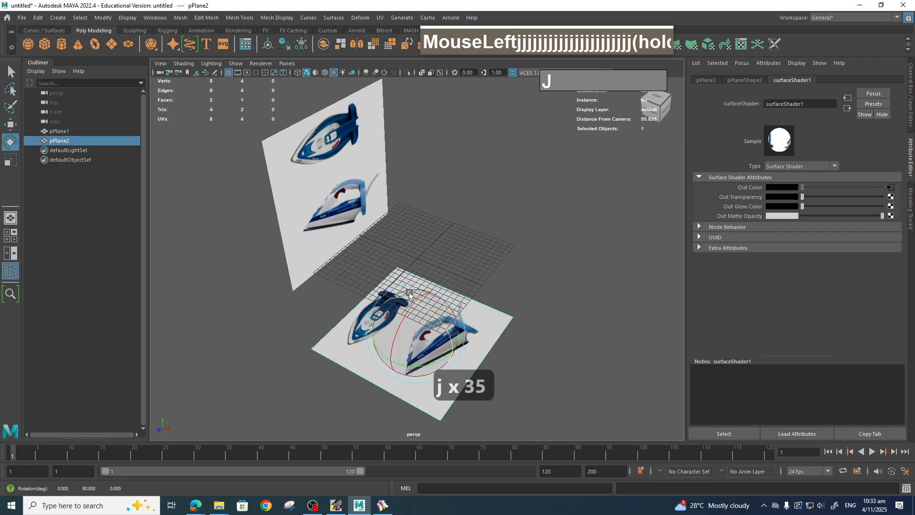
Reposition the flat duplicate and the upright original so the upright plane stands behind the grid.
key(space)
mouse_move(484, 262)
mouse_down()
mouse_move(478, 278)
mouse_move(436, 266)
mouse_move(573, 280)
mouse_move(469, 255)
mouse_up()
scroll(463, 278, down, 3)
key(w)
key(space)
drag(445, 334, 432, 260)
click(399, 190)
drag(389, 193, 373, 184)
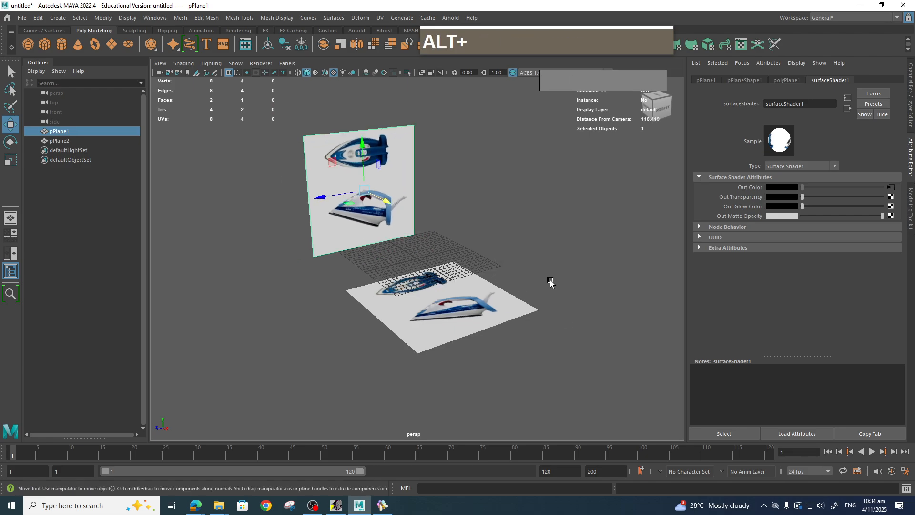
Select both reference planes, put them in a new display layer and set the layer to Reference.
alt+drag(539, 286, 496, 304)
alt+drag(482, 410, 448, 317)
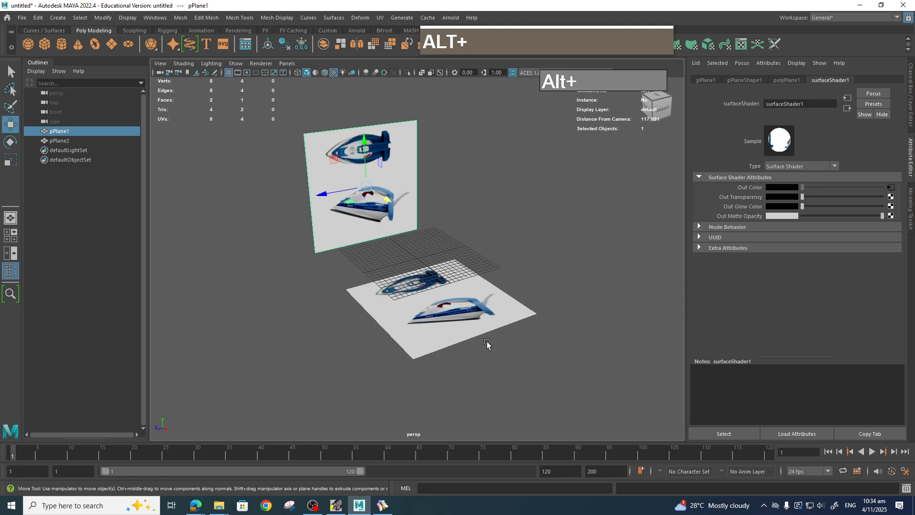
scroll(456, 248, up, 2)
alt+drag(466, 244, 435, 270)
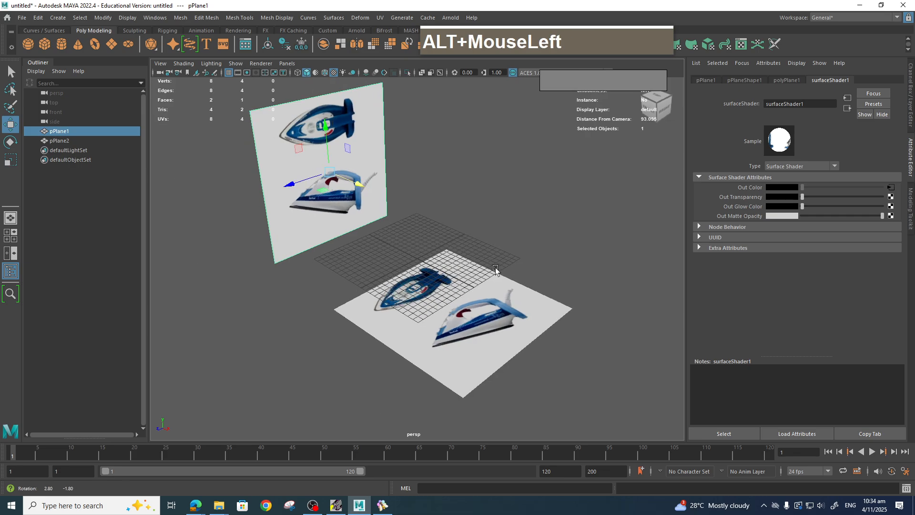
click(382, 170)
shift+click(439, 276)
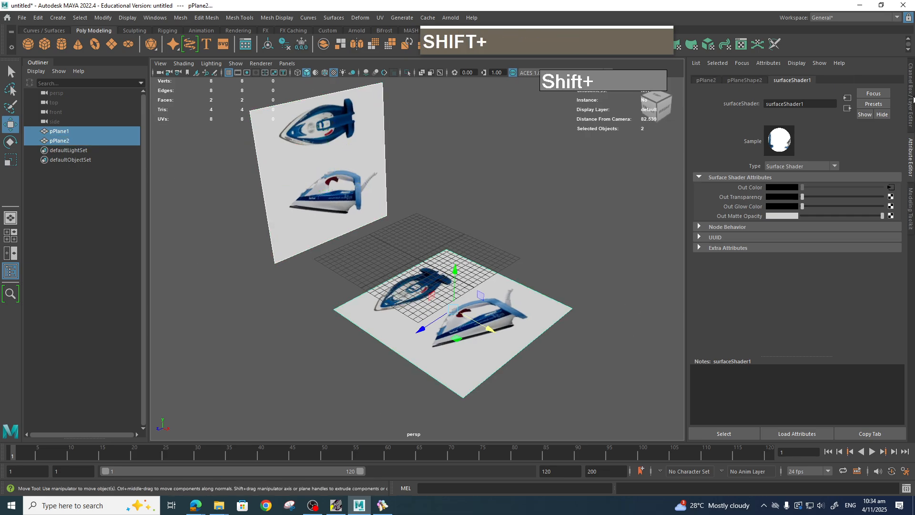
click(912, 99)
click(899, 269)
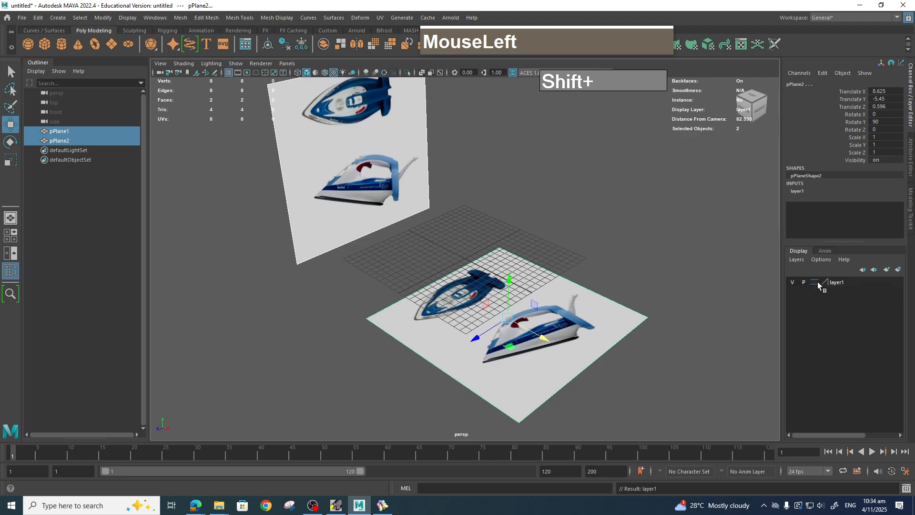
click(838, 282)
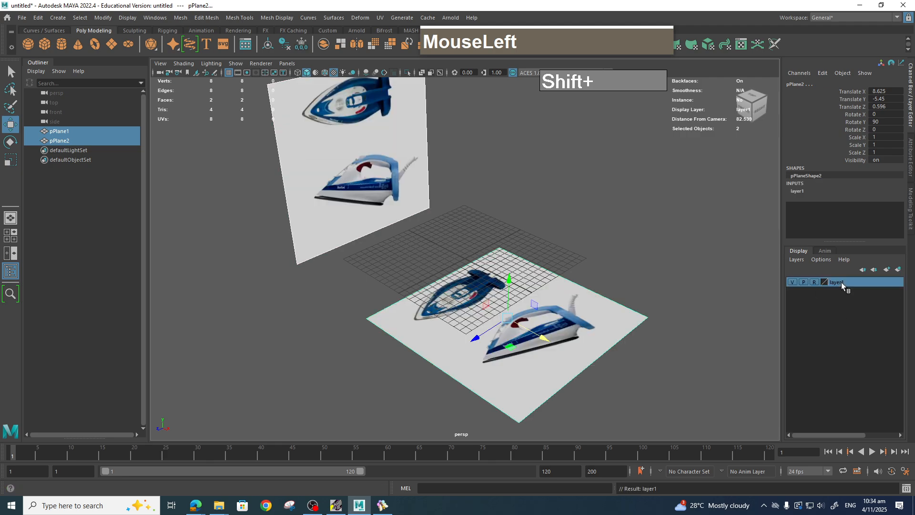
Rename the display layer to Ref and save the layer settings.
double_click(841, 282)
click(396, 246)
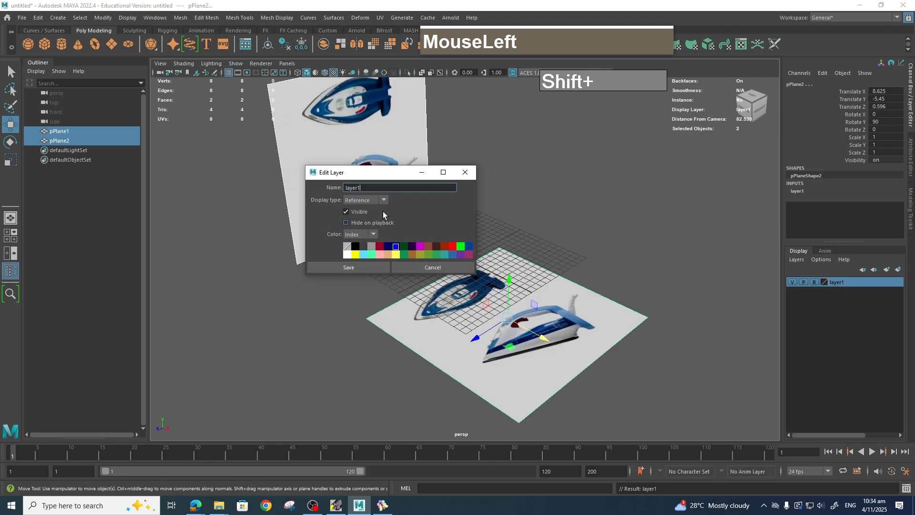
double_click(373, 188)
text(Rw)
key(BackSpace)
text(ef)
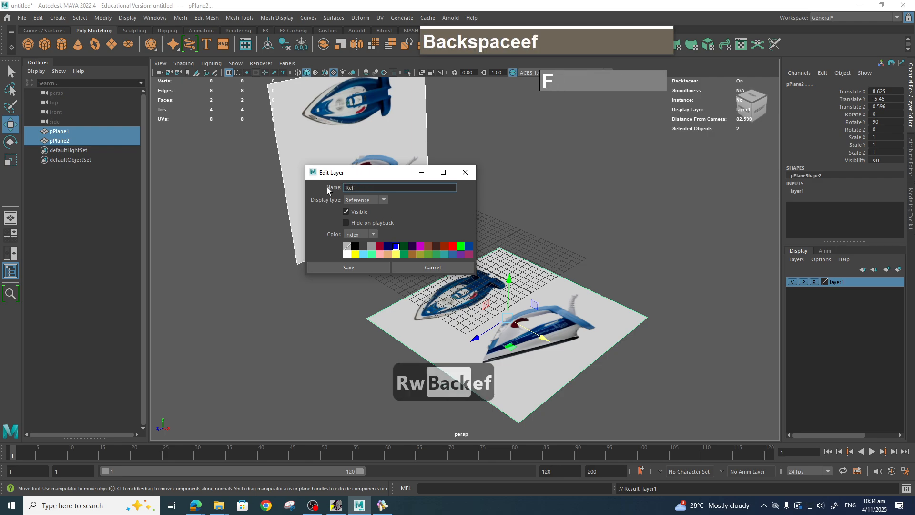
key(Return)
click(563, 191)
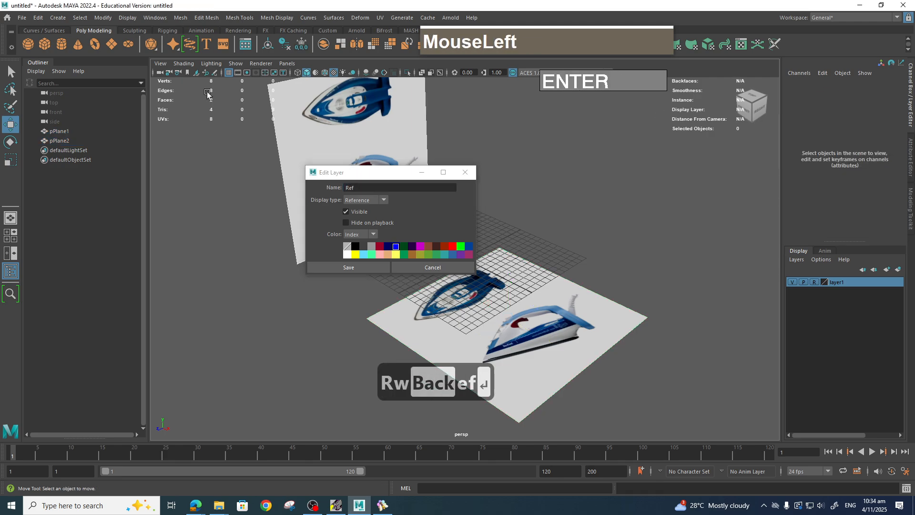
click(364, 268)
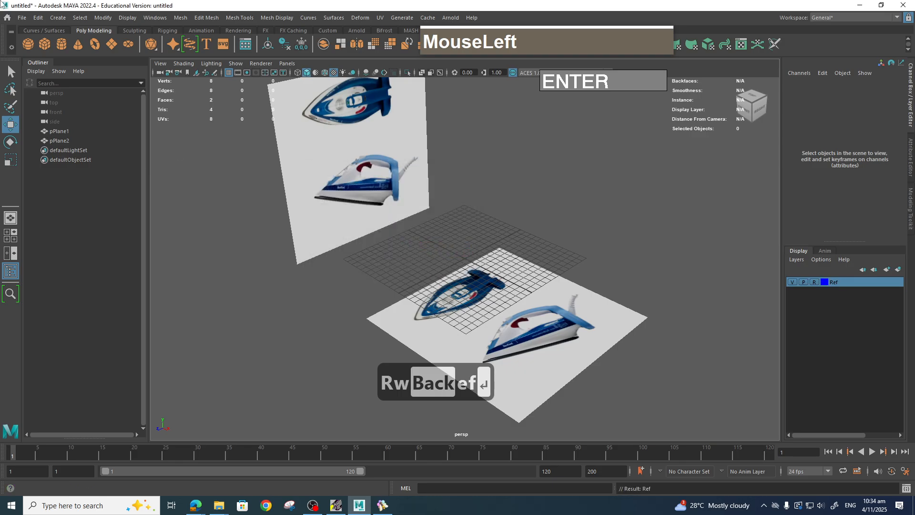
Save the scene as Tefal_iron_01 in the project's scenes folder.
click(22, 18)
click(50, 67)
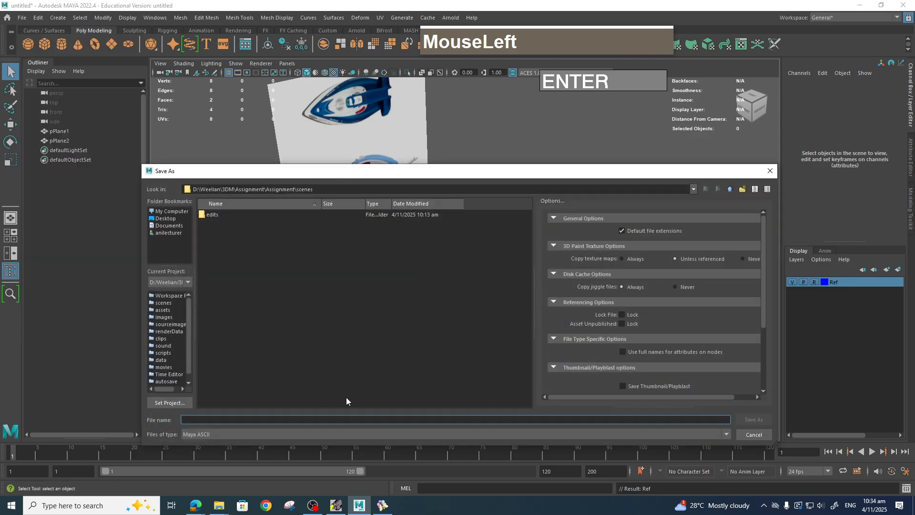
click(249, 419)
text(R)
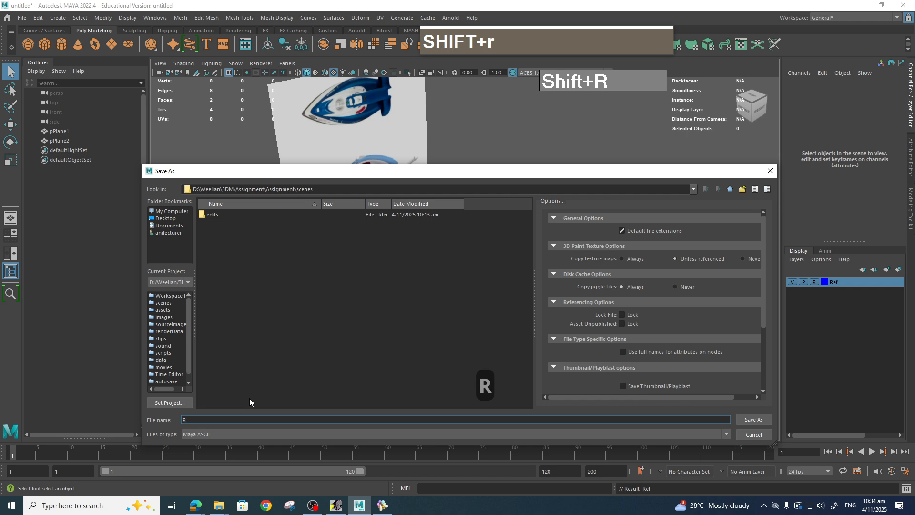
key(BackSpace)
text(F)
key(BackSpace)
text(R)
key(BackSpace)
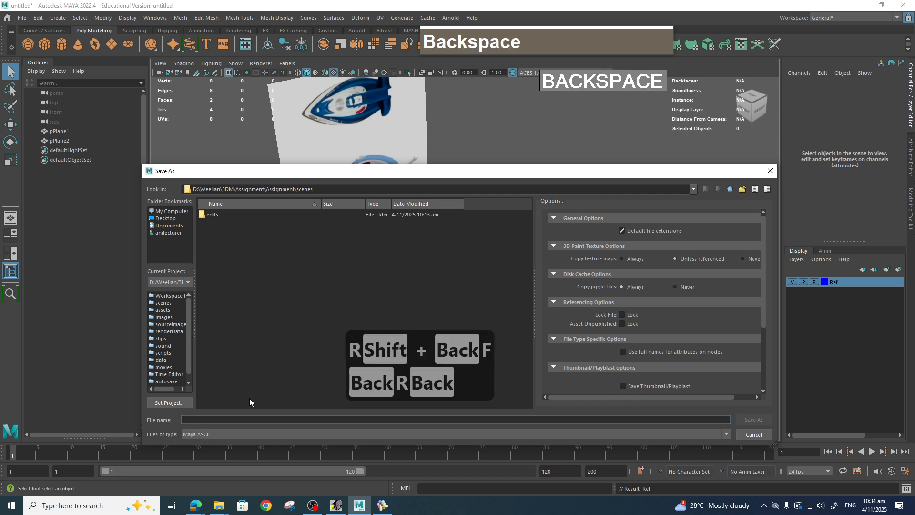
text(Tefal_)
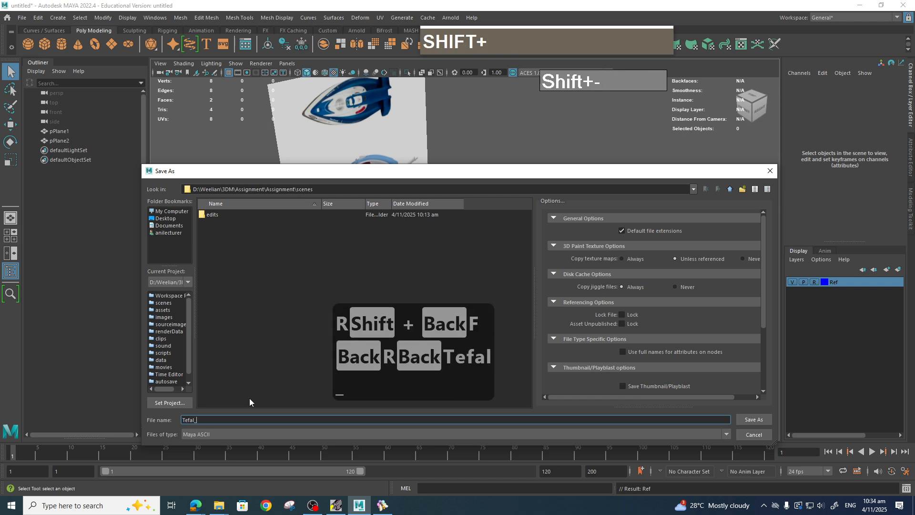
text(iron)
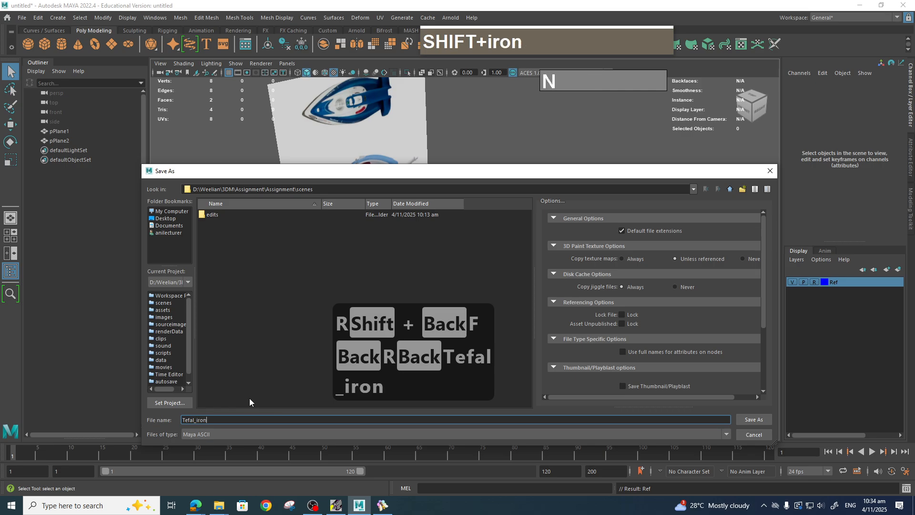
text(_01)
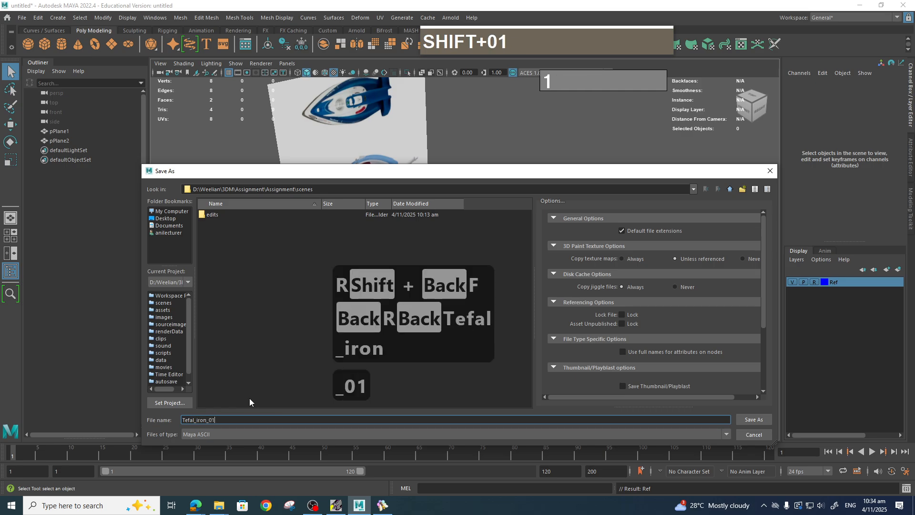
click(754, 419)
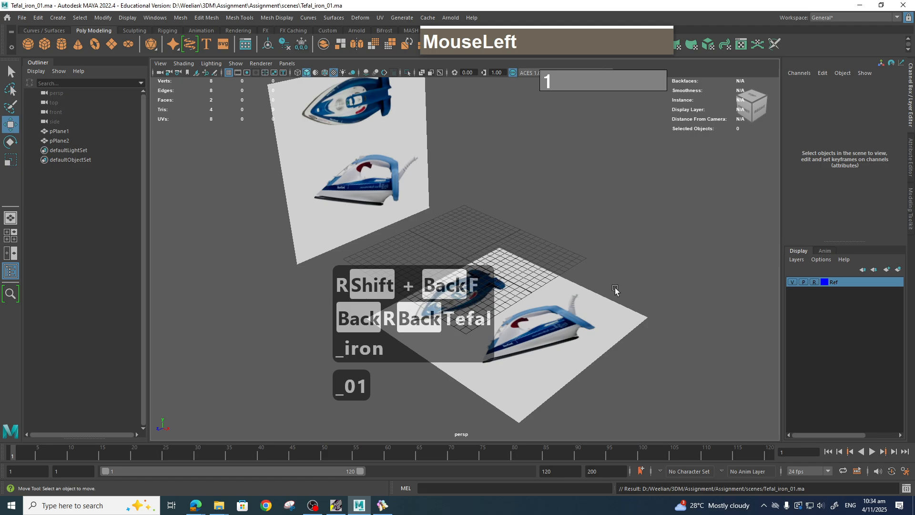
Orbit and zoom around the scene to inspect both reference planes.
scroll(563, 256, up, 3)
alt+drag(564, 255, 509, 245)
alt+middle_drag(509, 245, 524, 270)
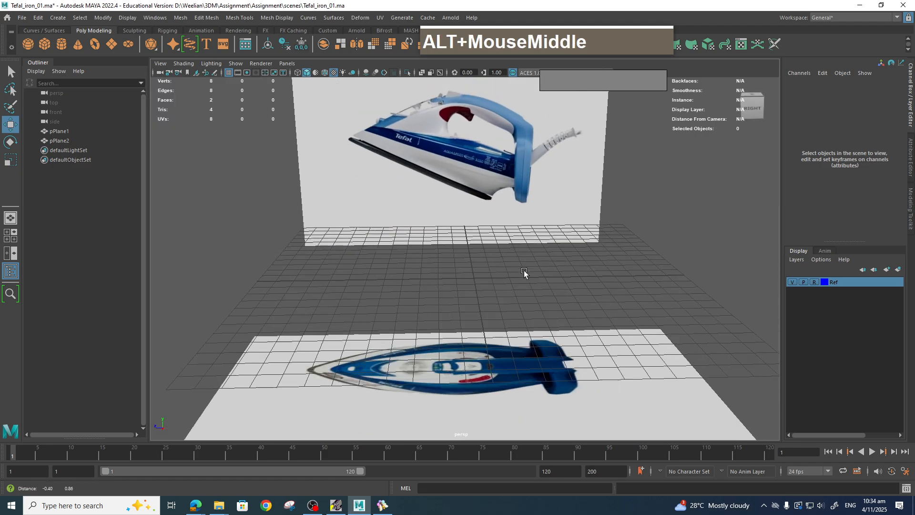
scroll(539, 295, up, 3)
scroll(539, 292, down, 3)
alt+drag(539, 292, 520, 263)
scroll(515, 253, up, 4)
alt+middle_drag(474, 176, 561, 460)
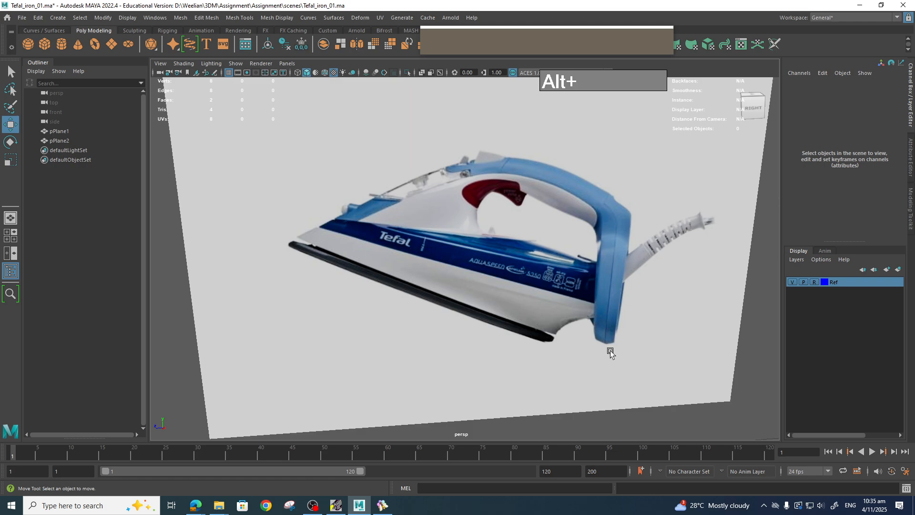
scroll(616, 281, down, 5)
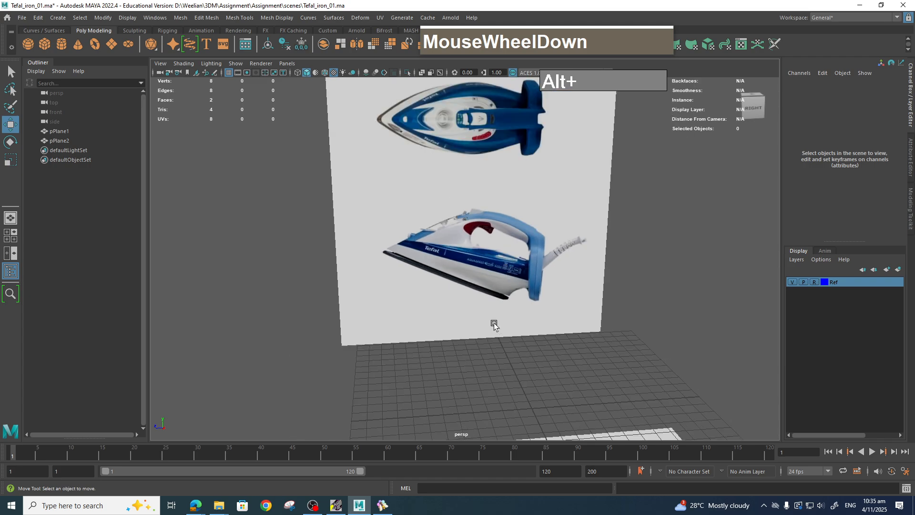
scroll(492, 320, up, 5)
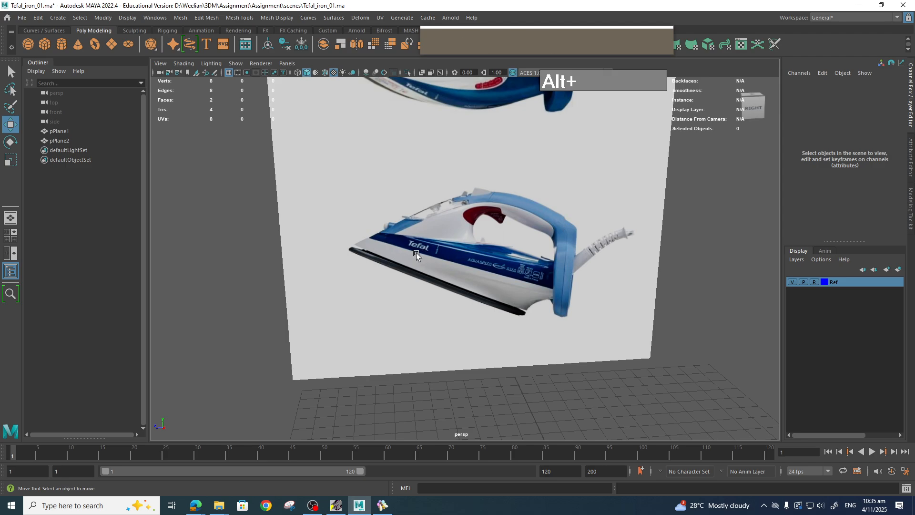
scroll(416, 252, down, 2)
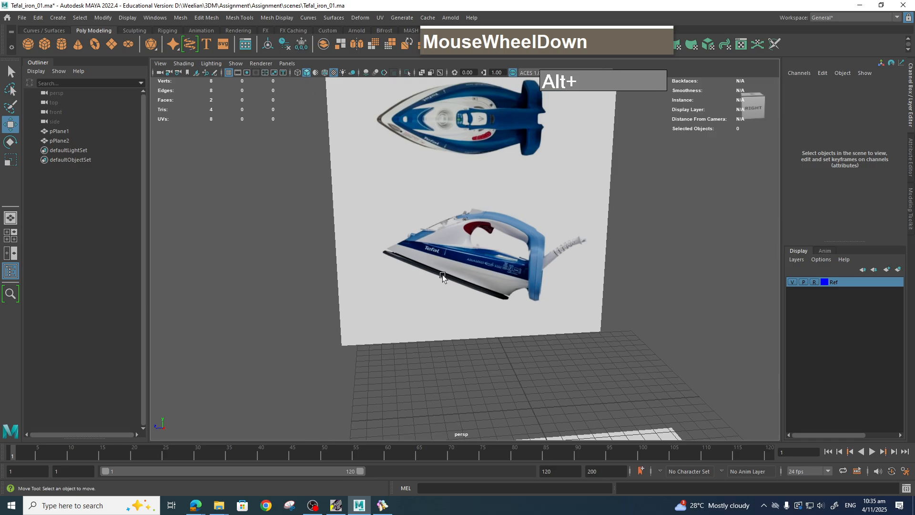
scroll(502, 311, down, 3)
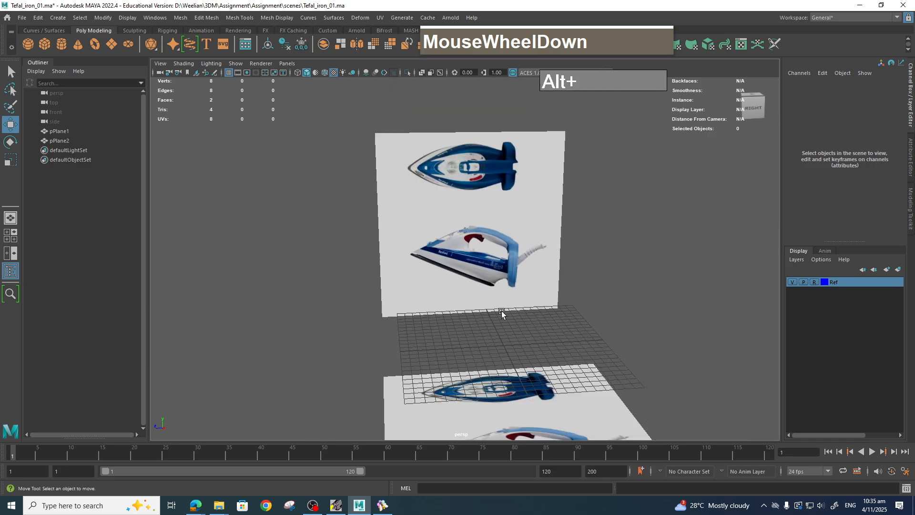
Create a new polygon plane at the origin and set its width and height subdivisions to 1.
click(502, 352)
shift+right_drag(511, 309, 468, 296)
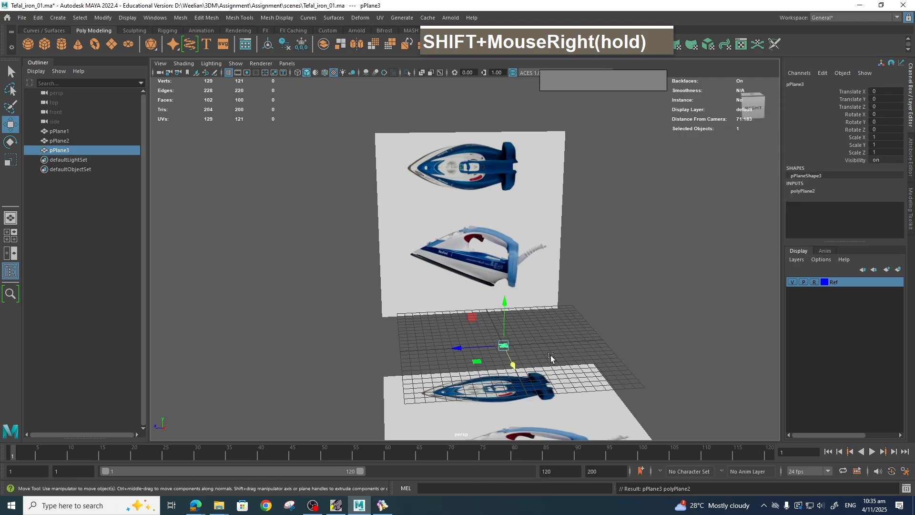
scroll(551, 361, down, 1)
scroll(553, 367, up, 2)
click(806, 192)
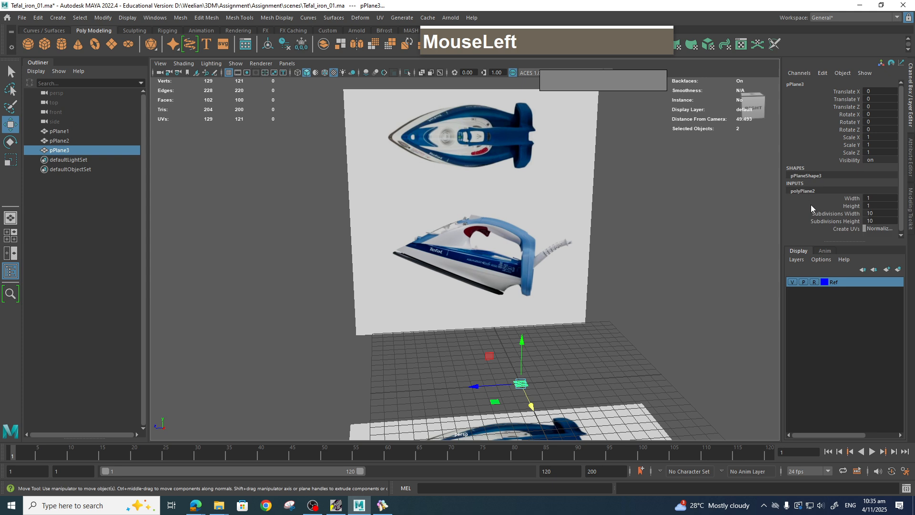
click(836, 214)
shift+click(834, 221)
middle_drag(696, 238, 642, 242)
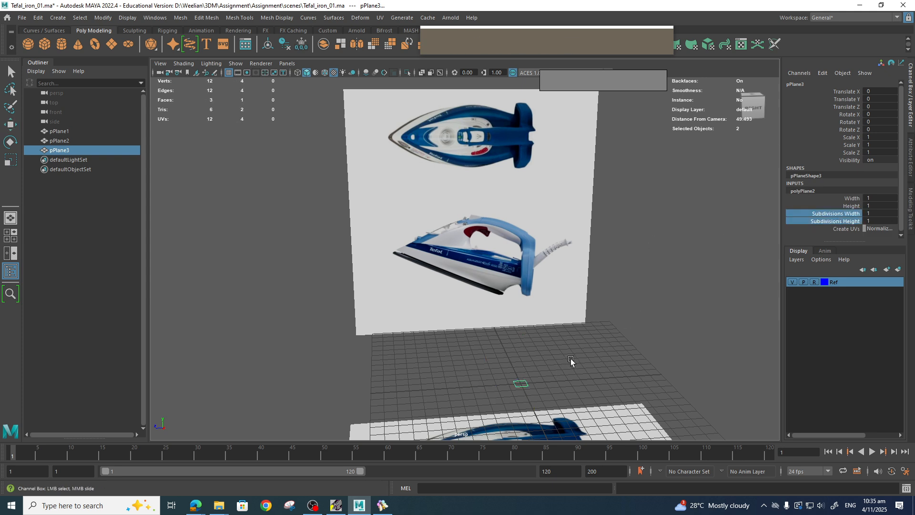
Enlarge the new plane's width and height and assign it a new Blinn material.
alt+drag(571, 358, 592, 379)
alt+middle_drag(592, 380, 504, 301)
alt+drag(521, 332, 515, 317)
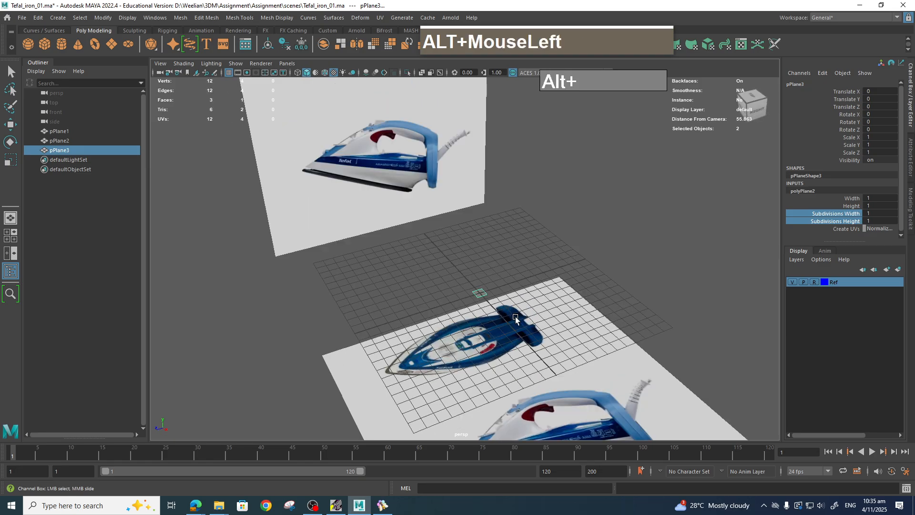
key(r)
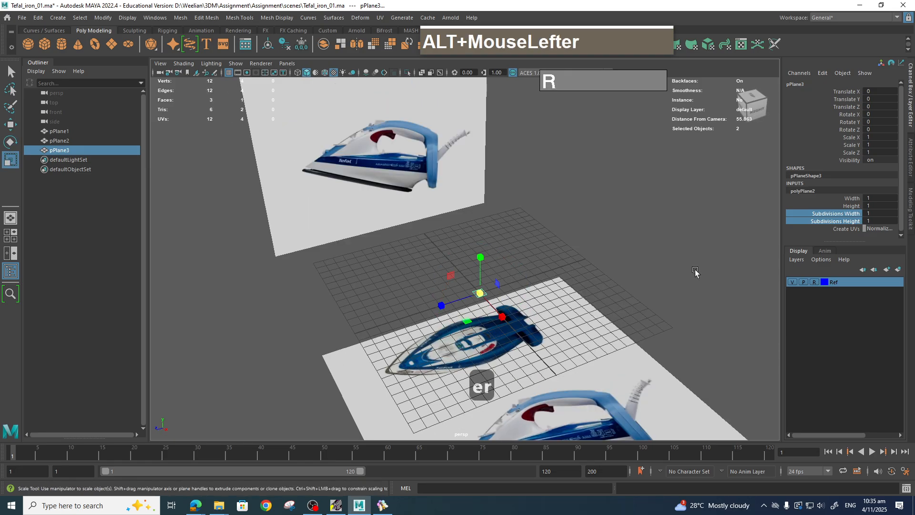
click(853, 198)
shift+click(851, 206)
middle_drag(597, 253, 483, 324)
scroll(484, 324, up, 2)
right_drag(500, 242, 565, 419)
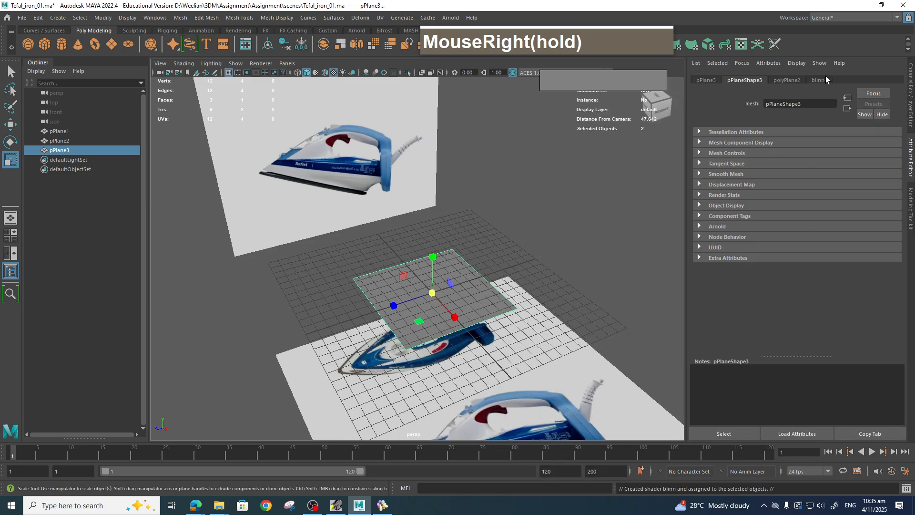
Set the plane's Blinn material color to teal and raise its transparency so the reference shows through.
click(821, 80)
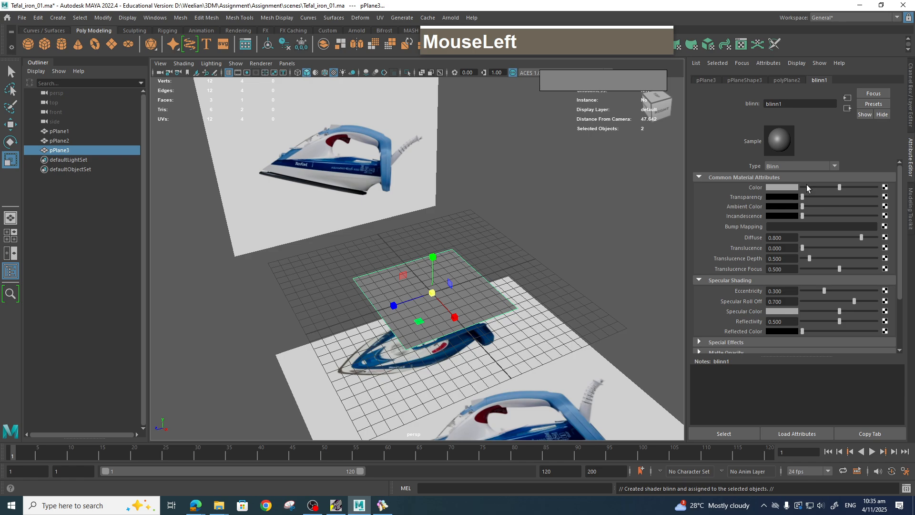
click(783, 187)
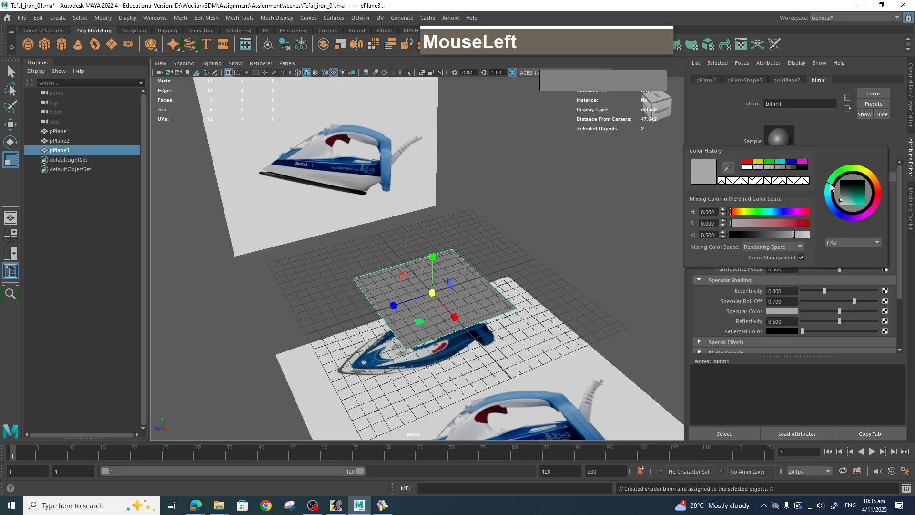
click(855, 206)
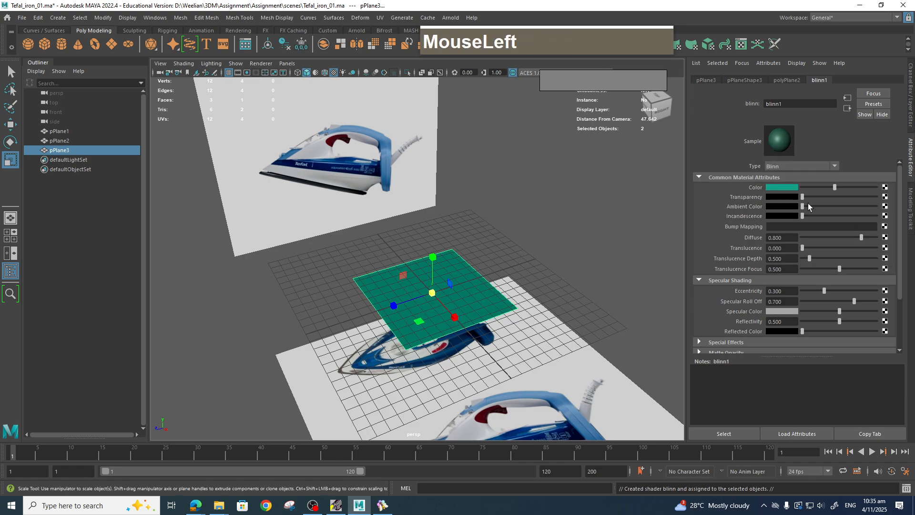
drag(803, 197, 823, 197)
Switch to the top view and insert a lengthwise edge loop down the center of the plane.
key(space)
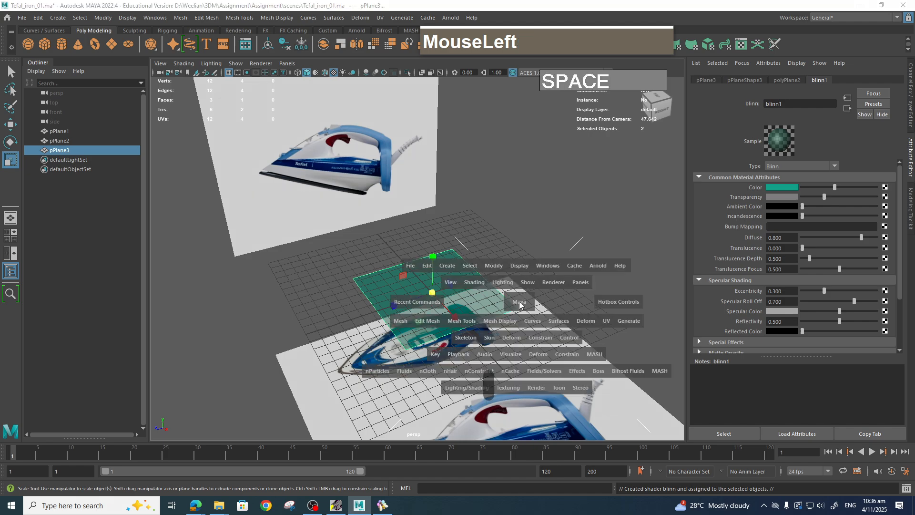
drag(520, 305, 475, 307)
scroll(517, 316, down, 1)
scroll(497, 316, up, 1)
scroll(497, 316, up, 1)
alt+middle_drag(497, 316, 490, 296)
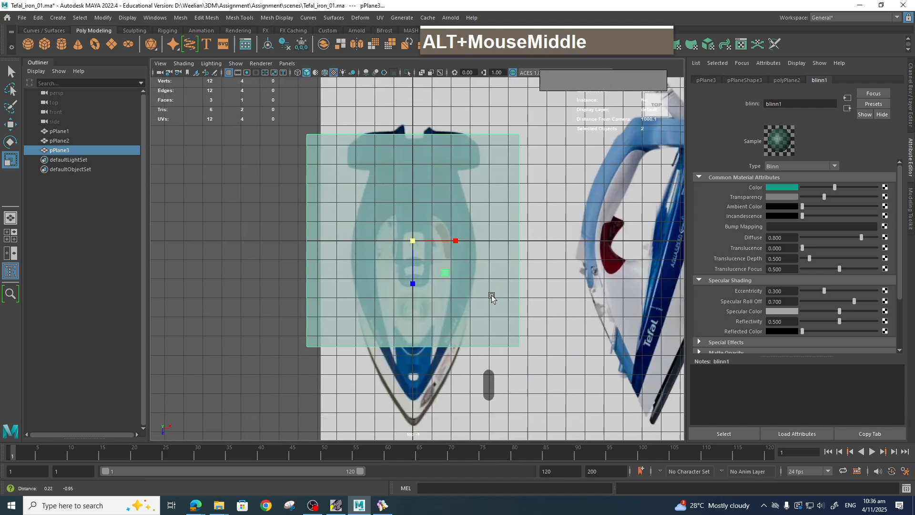
shift+right_drag(412, 152, 361, 152)
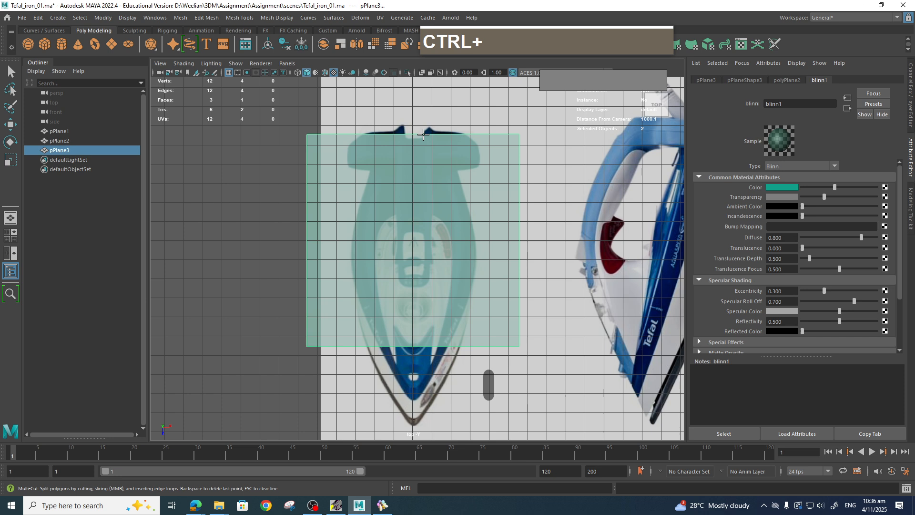
ctrl+click(405, 145)
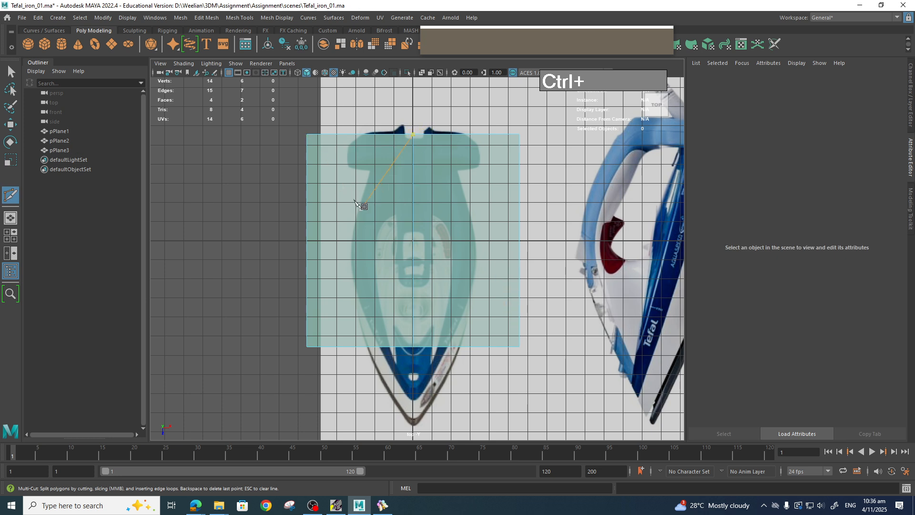
With X symmetry, select the plane's side vertices and move them inward to match the iron's width.
key(q)
right_click(321, 170)
right_drag(321, 169, 286, 171)
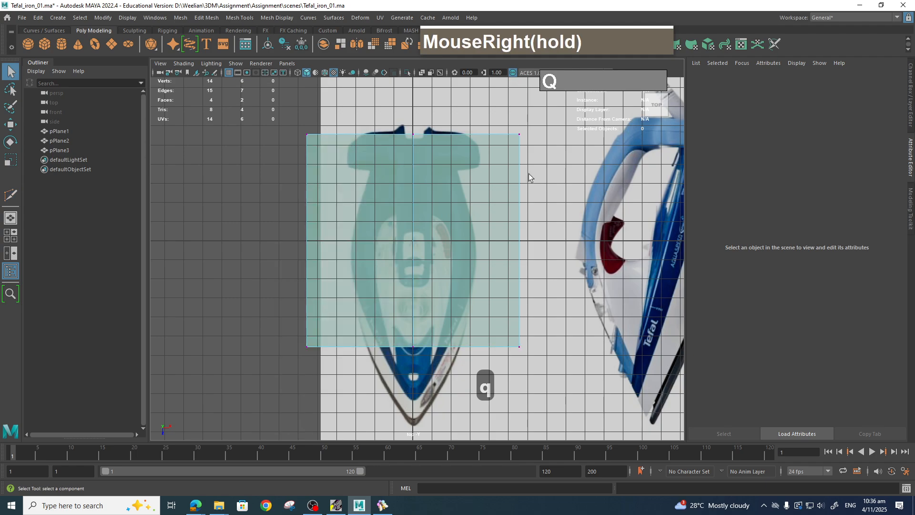
ctrl+shift+right_drag(529, 177, 521, 116)
drag(490, 104, 570, 377)
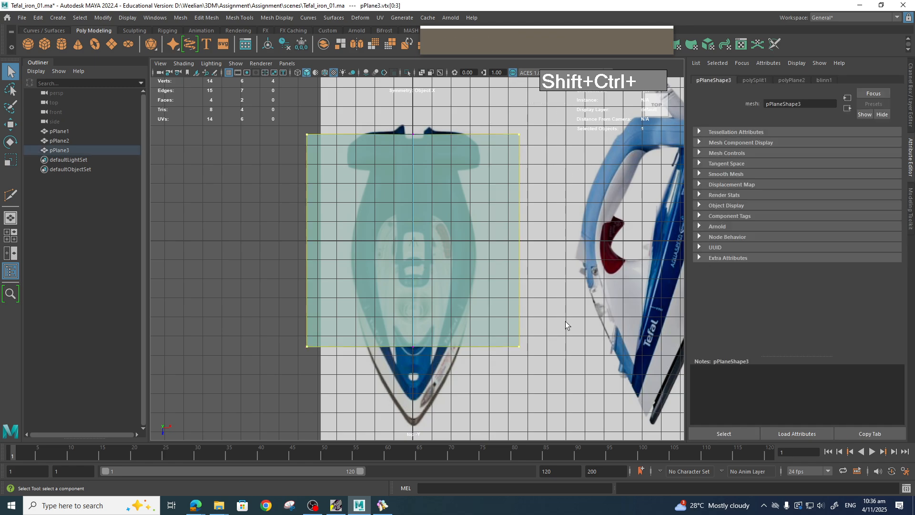
key(b)
key(w)
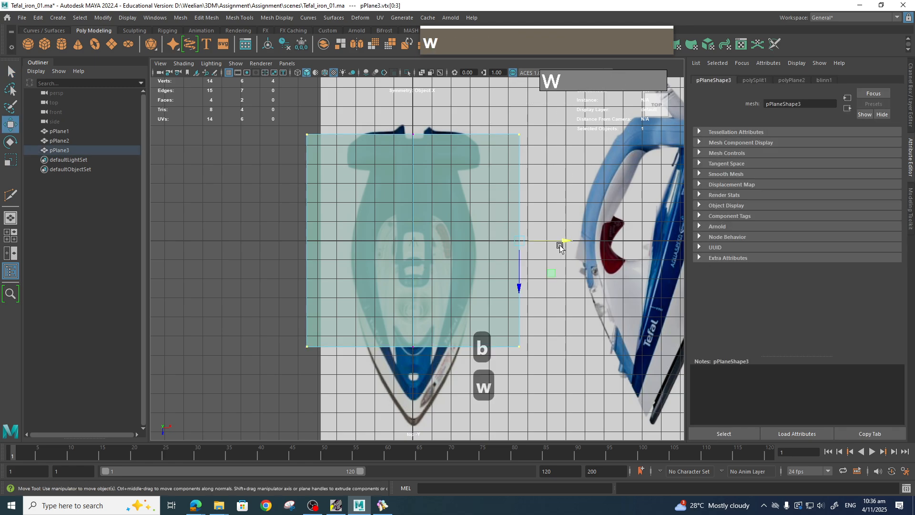
drag(565, 241, 522, 240)
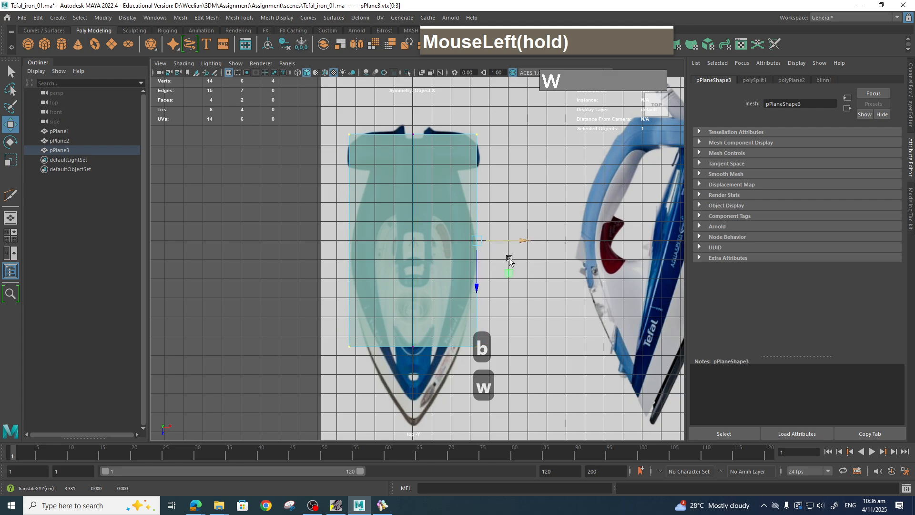
Move the plane's bottom vertices down to the tip of the iron in the top reference.
scroll(394, 358, down, 2)
click(415, 332)
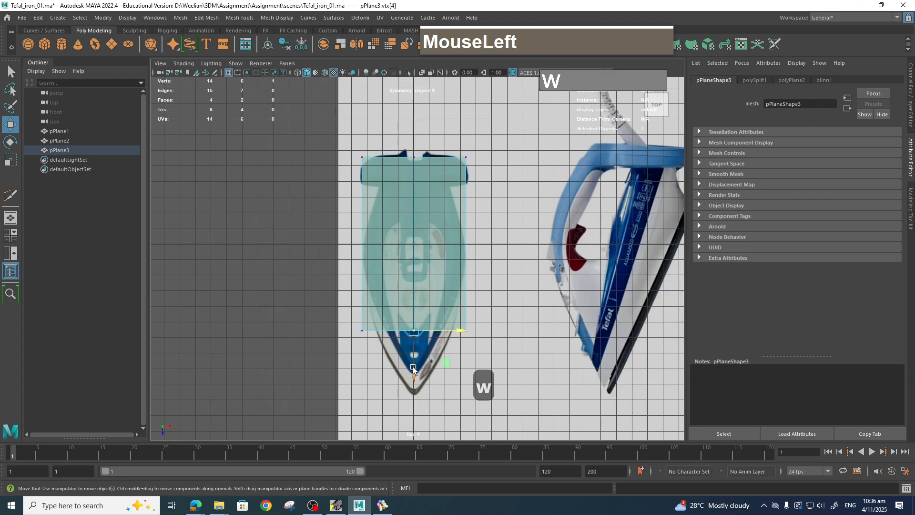
drag(340, 313, 494, 372)
drag(439, 374, 438, 434)
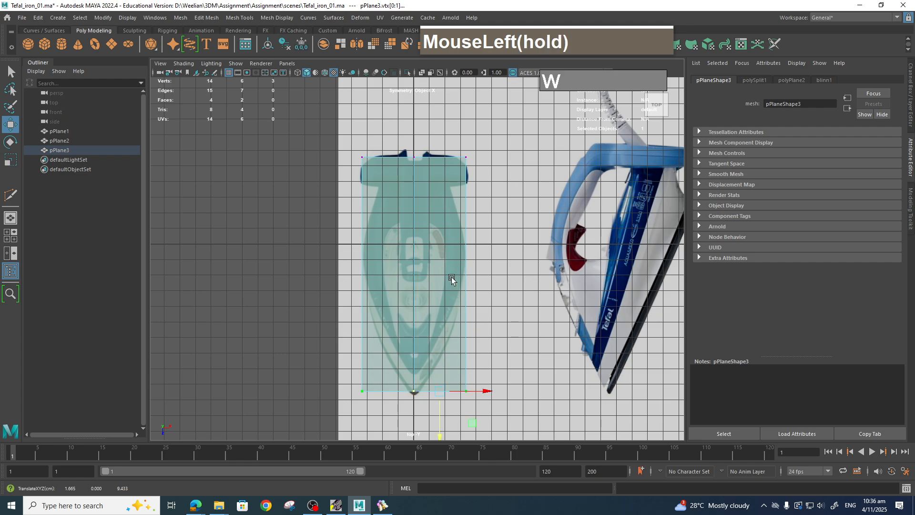
Insert three horizontal edge loops across the plane with Multi-Cut.
shift+right_drag(452, 263, 393, 267)
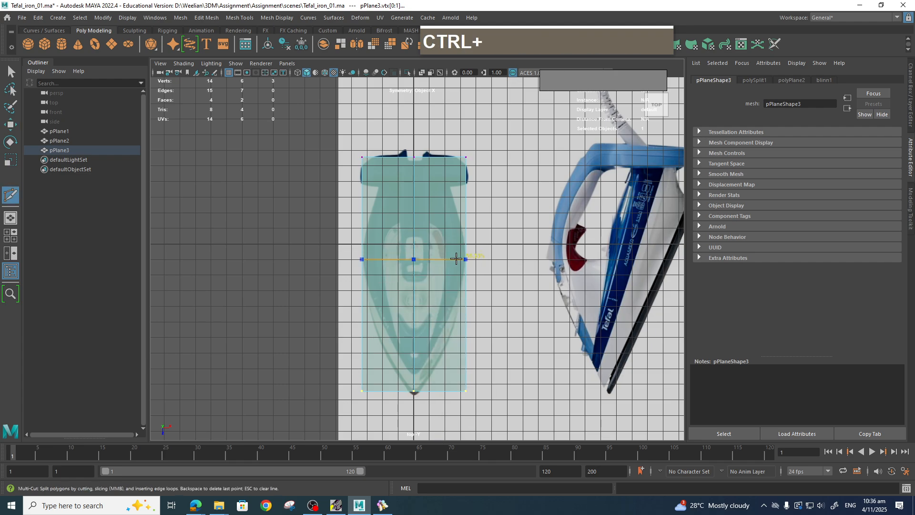
ctrl+click(461, 190)
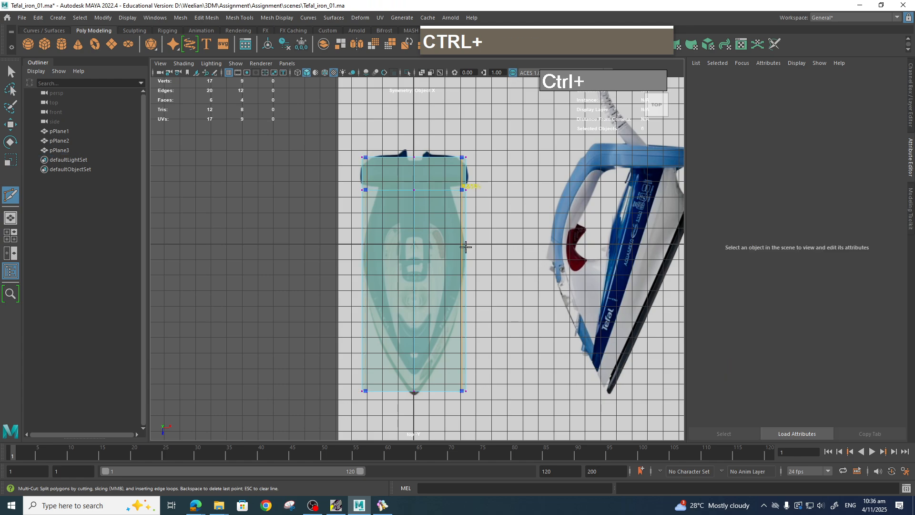
ctrl+click(461, 262)
ctrl+click(458, 331)
Move the outer vertices inward to taper the plane to the soleplate's outline in the top view.
key(q)
right_drag(458, 242, 418, 243)
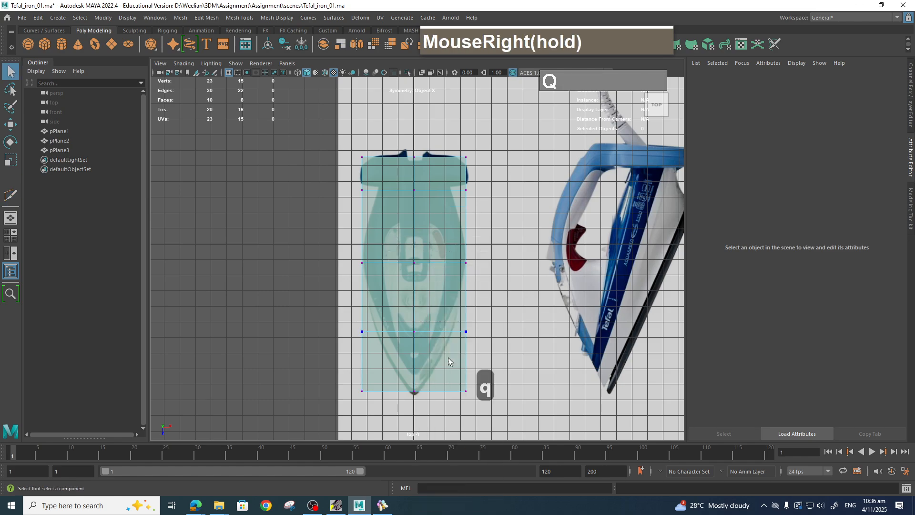
drag(453, 379, 470, 392)
key(w)
drag(456, 324, 487, 332)
drag(444, 255, 486, 276)
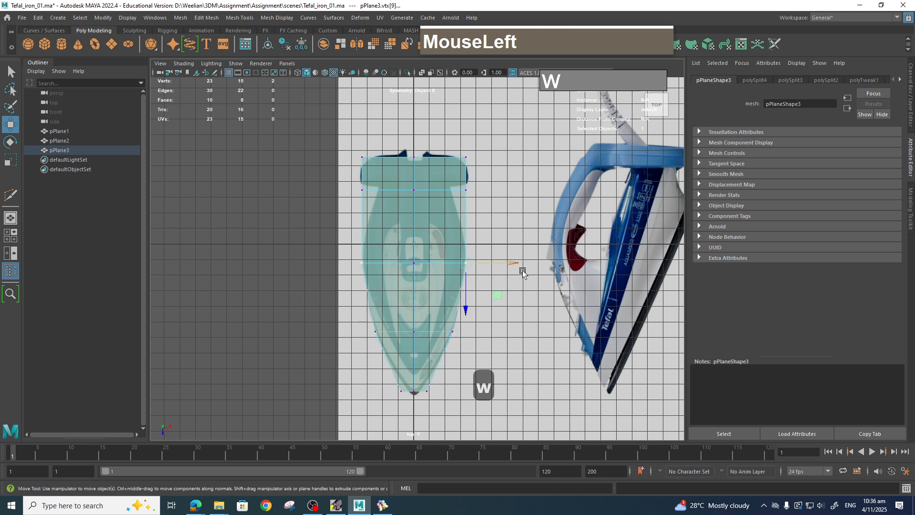
drag(450, 182, 499, 197)
drag(454, 146, 487, 158)
click(446, 186)
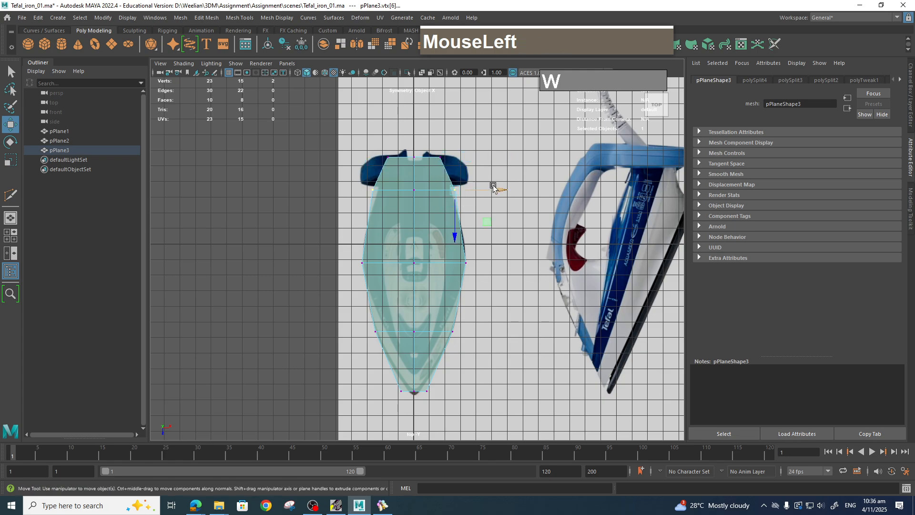
drag(494, 190, 498, 191)
click(457, 261)
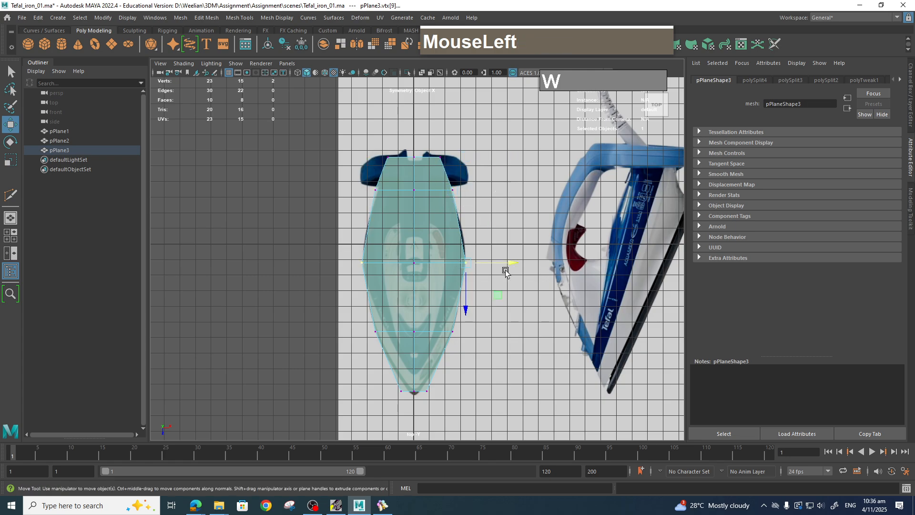
drag(511, 263, 511, 264)
Switch to the side view, select all the plane's vertices, then rotate and raise them to match the soleplate's slope.
key(space)
drag(517, 358, 548, 357)
scroll(421, 284, up, 3)
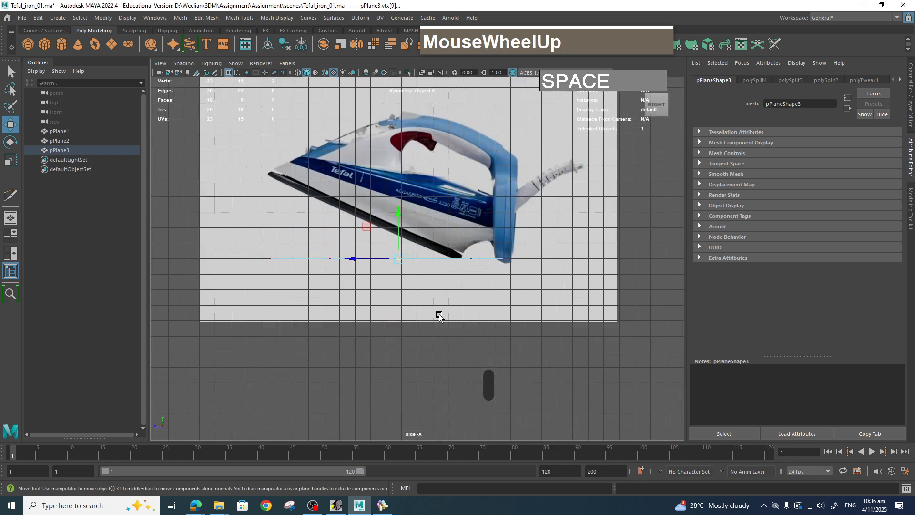
alt+middle_drag(435, 313, 480, 338)
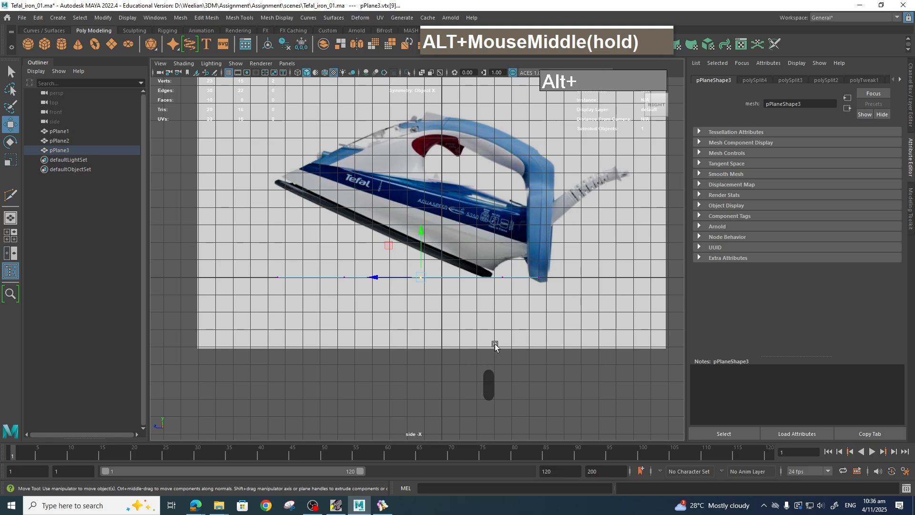
scroll(491, 329, up, 2)
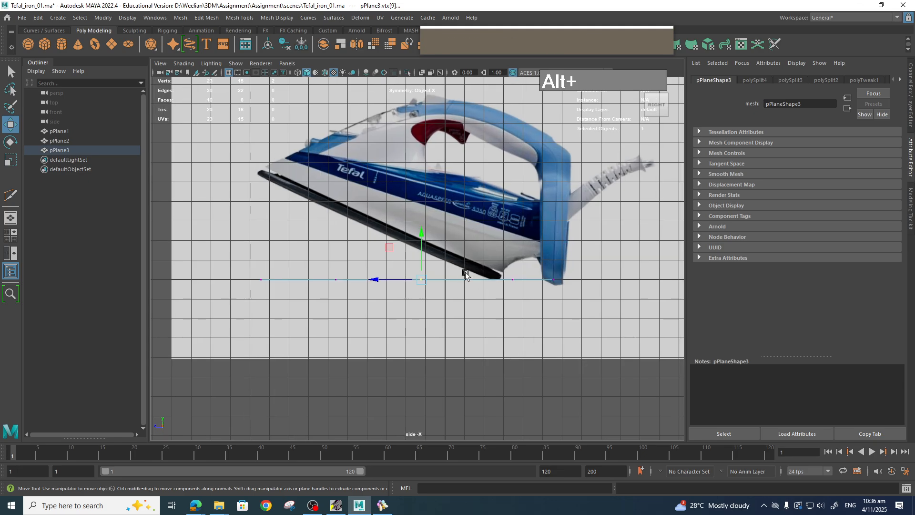
drag(287, 249, 550, 322)
key(e)
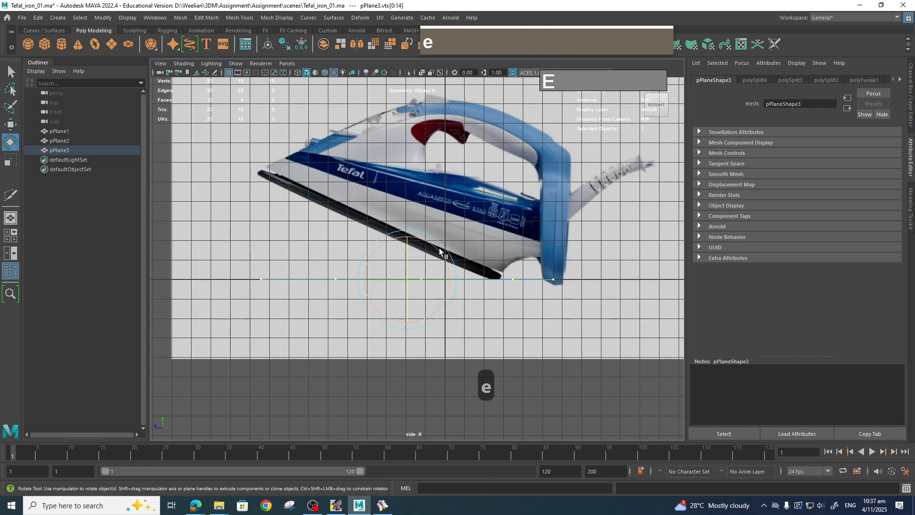
drag(439, 248, 442, 259)
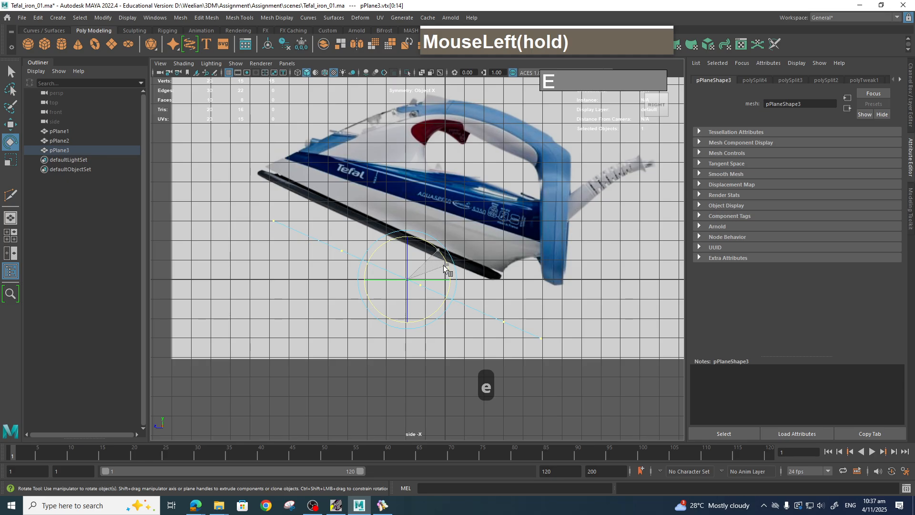
drag(444, 268, 467, 296)
key(w)
drag(408, 238, 406, 195)
Adjust the front tip and rear vertices to follow the soleplate line in the side view.
scroll(414, 265, down, 5)
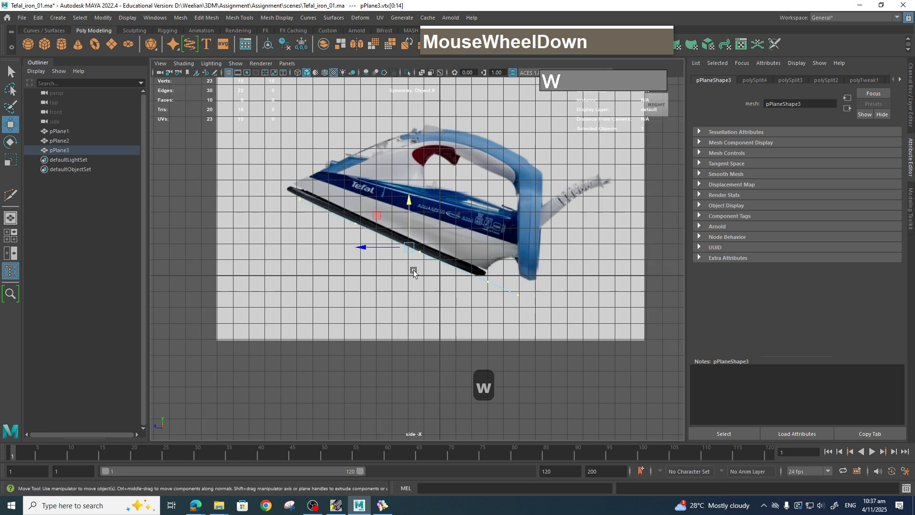
scroll(413, 262, up, 1)
scroll(413, 262, up, 1)
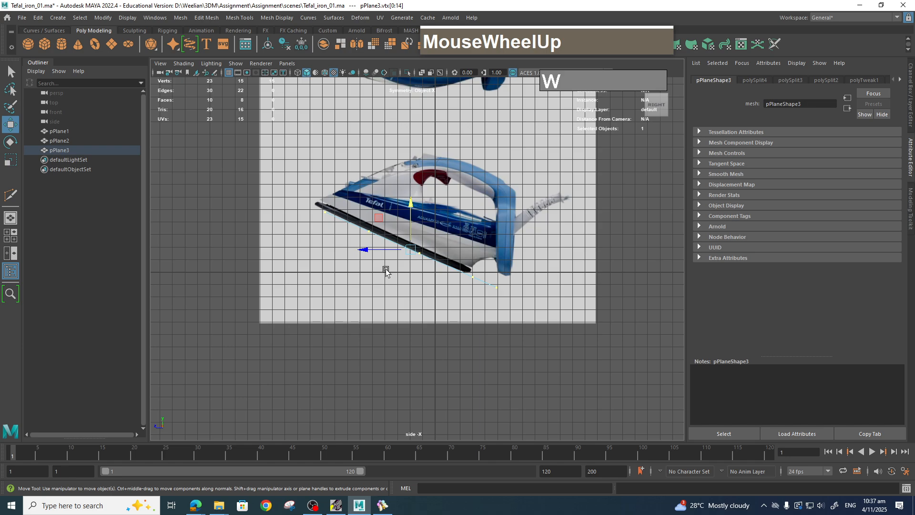
drag(311, 206, 366, 230)
drag(302, 214, 295, 211)
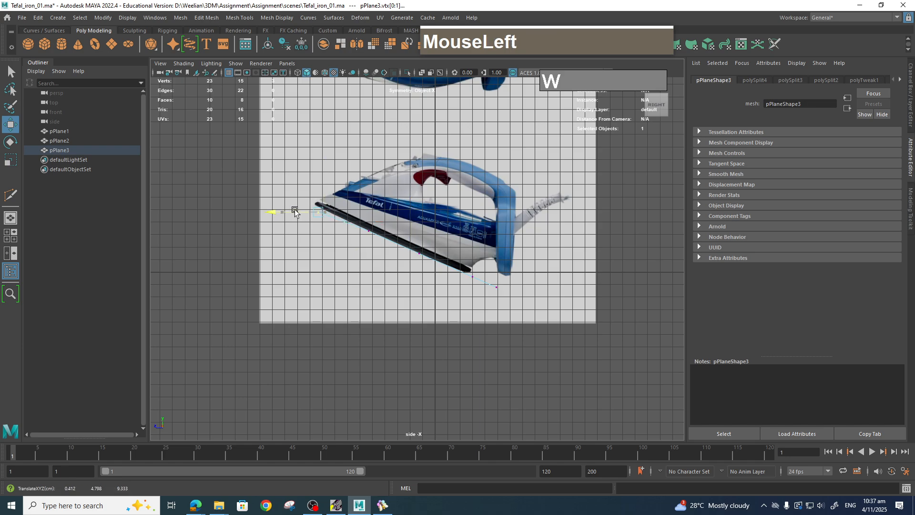
mouse_move(315, 182)
mouse_down()
mouse_move(312, 164)
mouse_move(315, 175)
mouse_up()
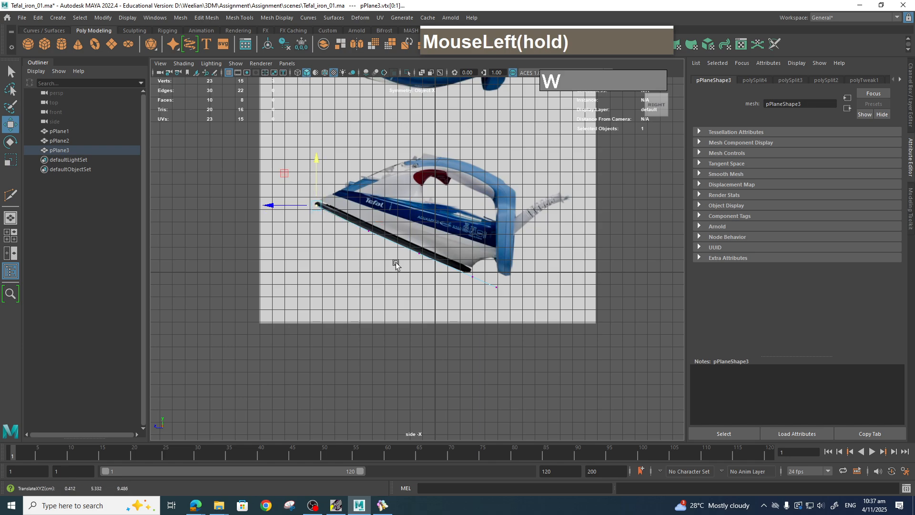
drag(523, 332, 537, 312)
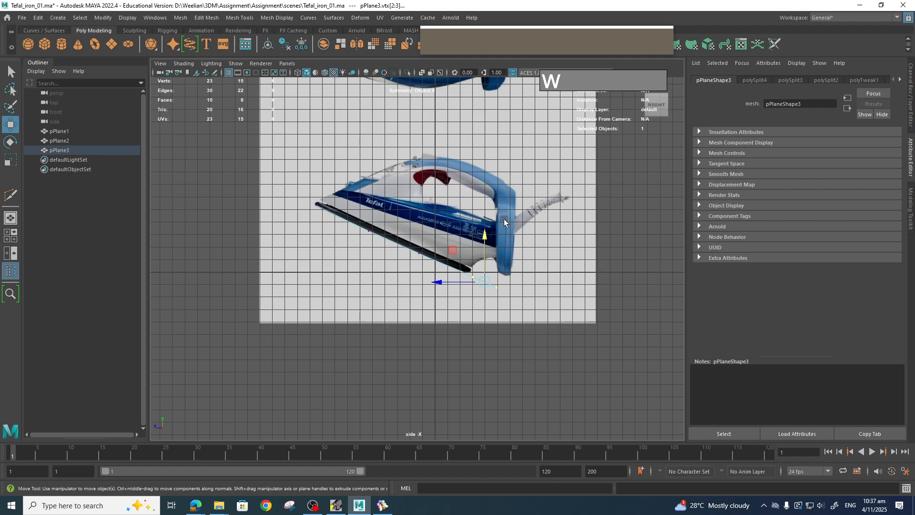
drag(443, 283, 415, 283)
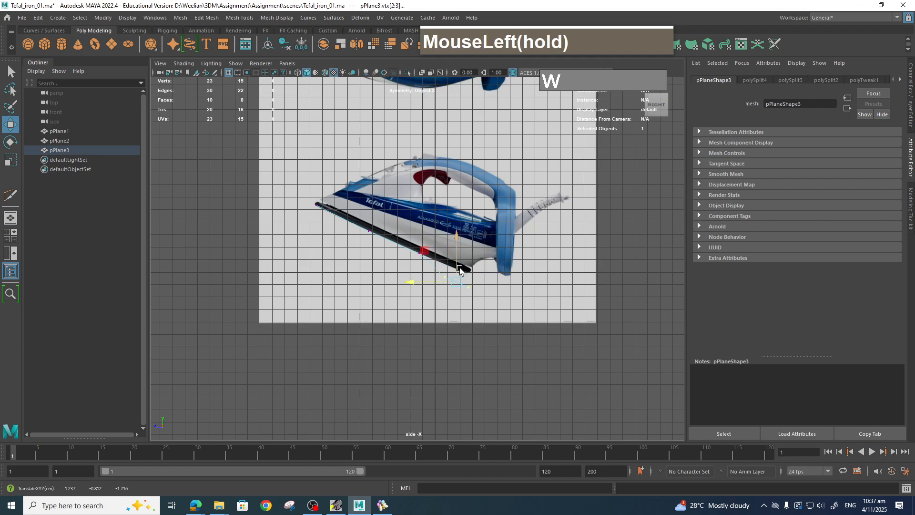
drag(456, 258, 456, 246)
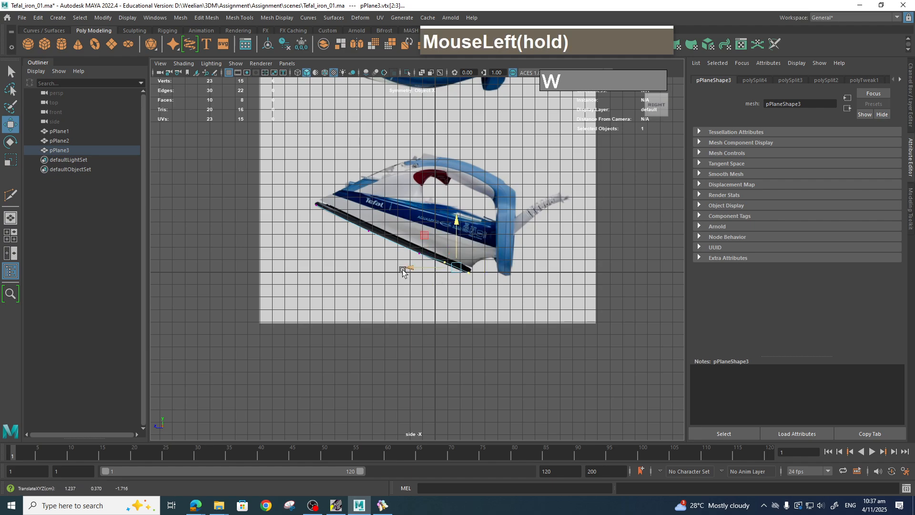
Return to the top view and move the side vertices outward to follow the iron's outline.
key(space)
drag(487, 304, 444, 304)
scroll(491, 281, up, 1)
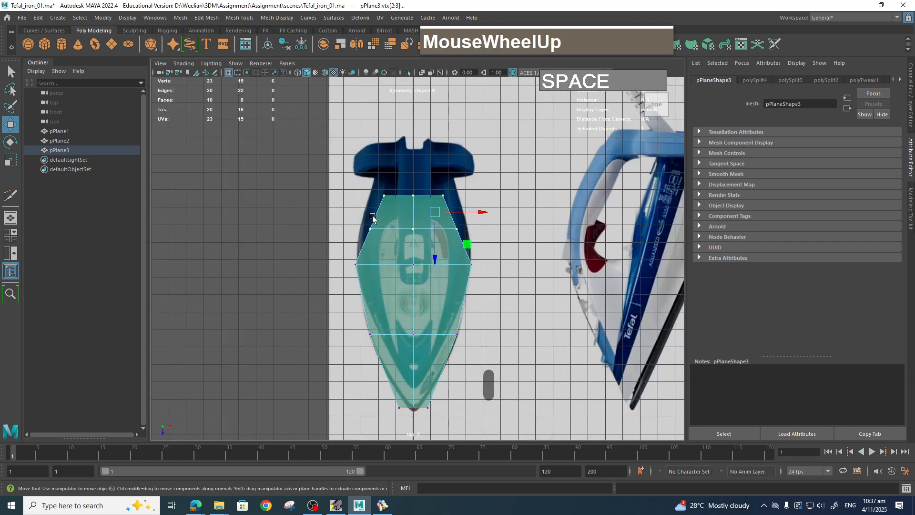
drag(350, 209, 484, 240)
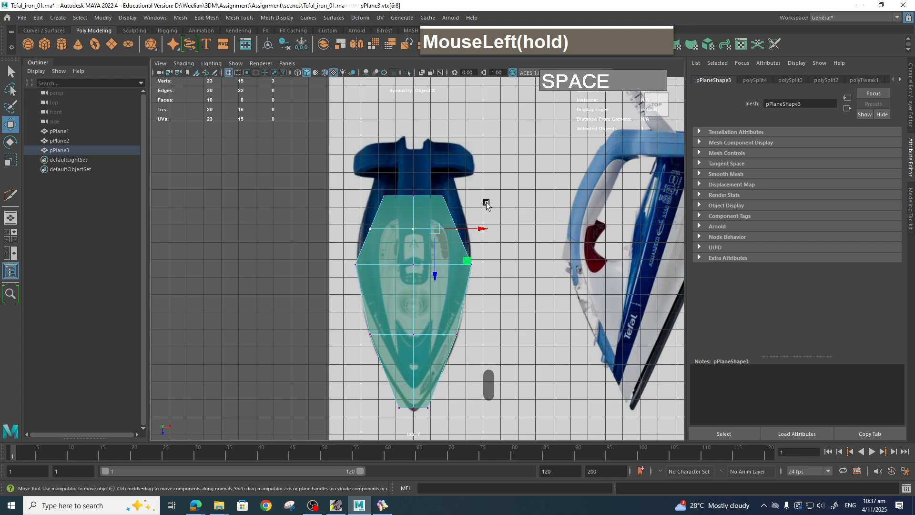
drag(493, 198, 500, 228)
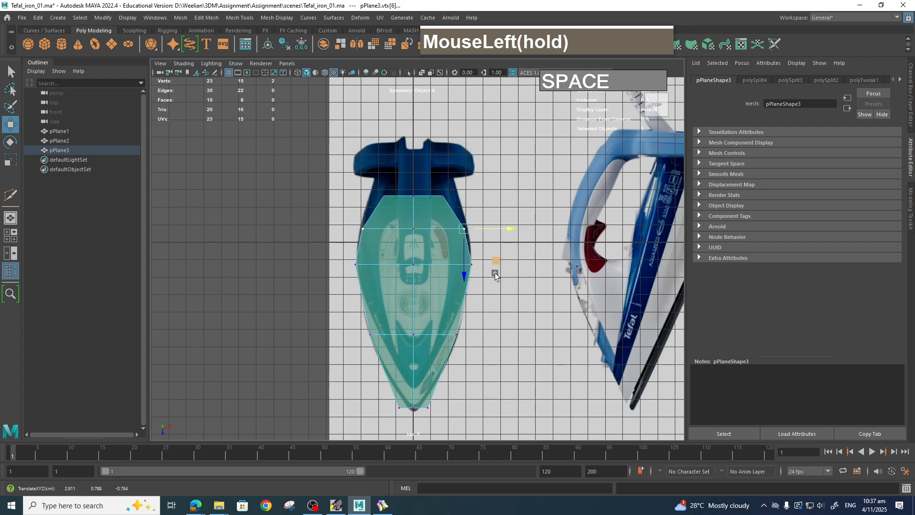
drag(479, 265, 513, 267)
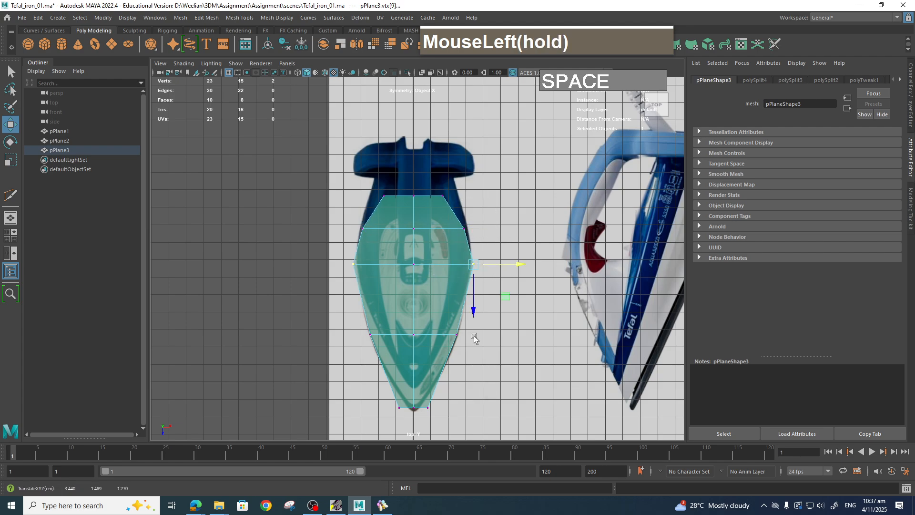
Adjust the side and front tip vertices in the top view to follow the soleplate outline.
drag(474, 339, 450, 326)
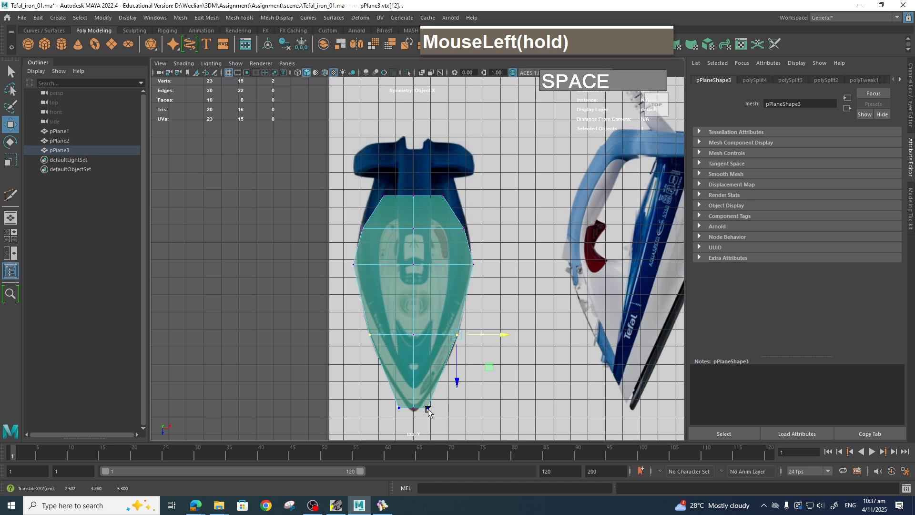
drag(428, 411, 466, 409)
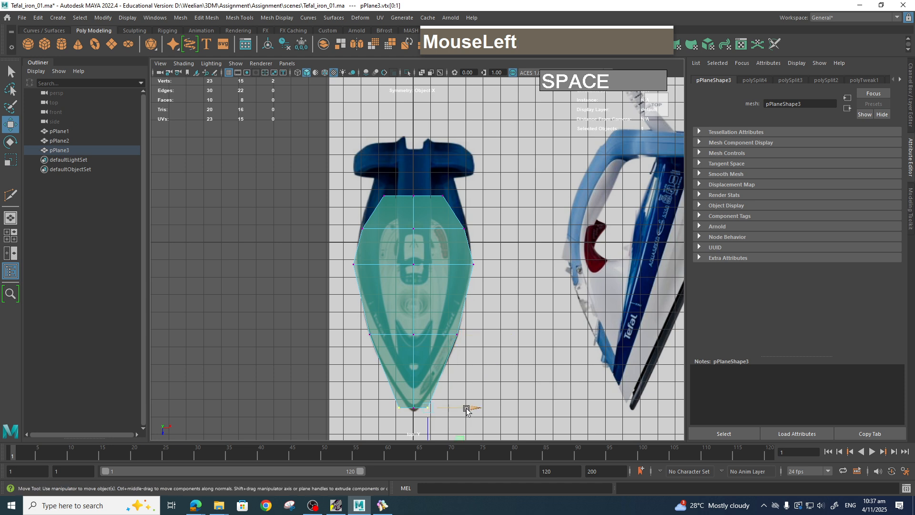
click(413, 407)
scroll(444, 420, down, 2)
scroll(444, 419, up, 1)
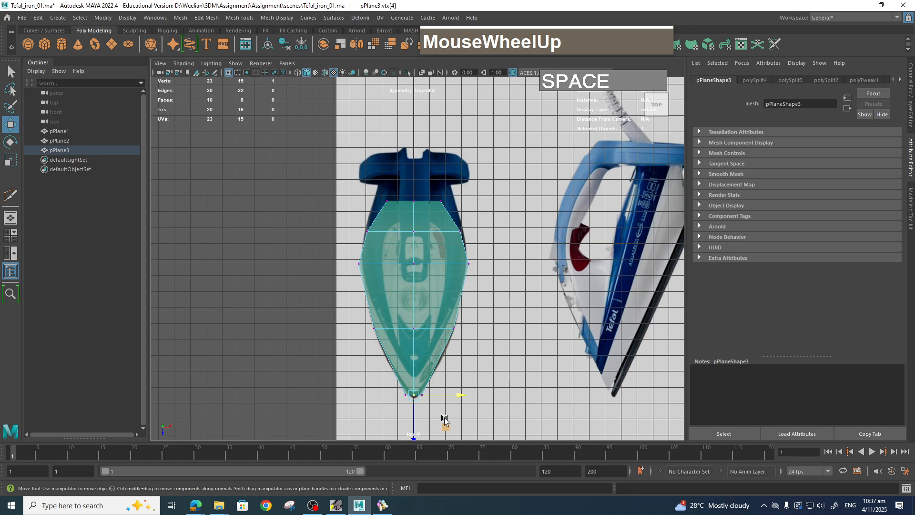
click(469, 346)
click(454, 327)
click(527, 263)
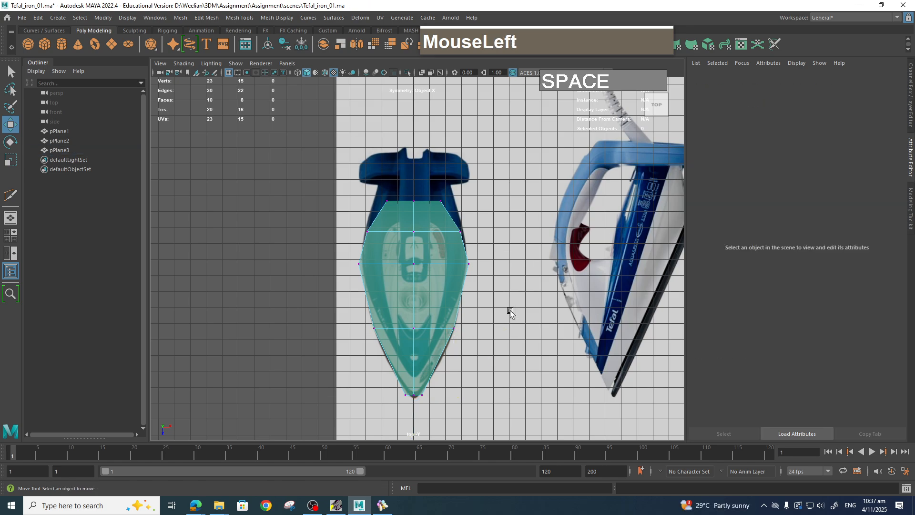
Select the middle row of vertices and move them outward to match the iron's outline.
drag(335, 255, 480, 288)
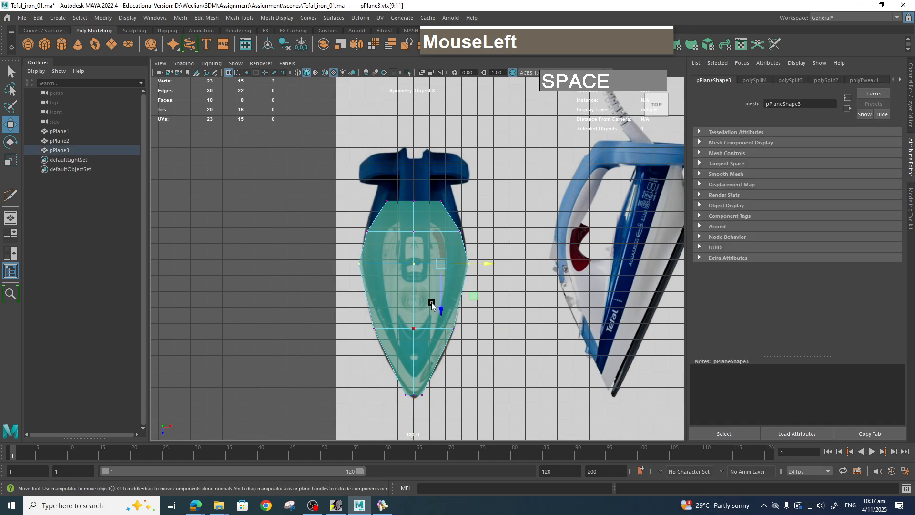
drag(434, 311, 503, 271)
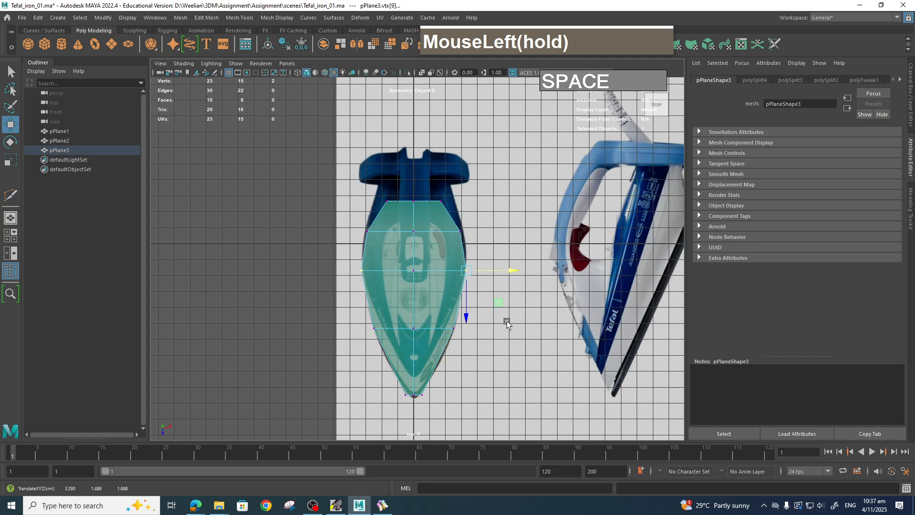
Switch to the side view and move the vertices and front tip onto the soleplate line.
key(space)
drag(507, 321, 445, 347)
scroll(486, 323, up, 1)
key(space)
scroll(471, 323, up, 5)
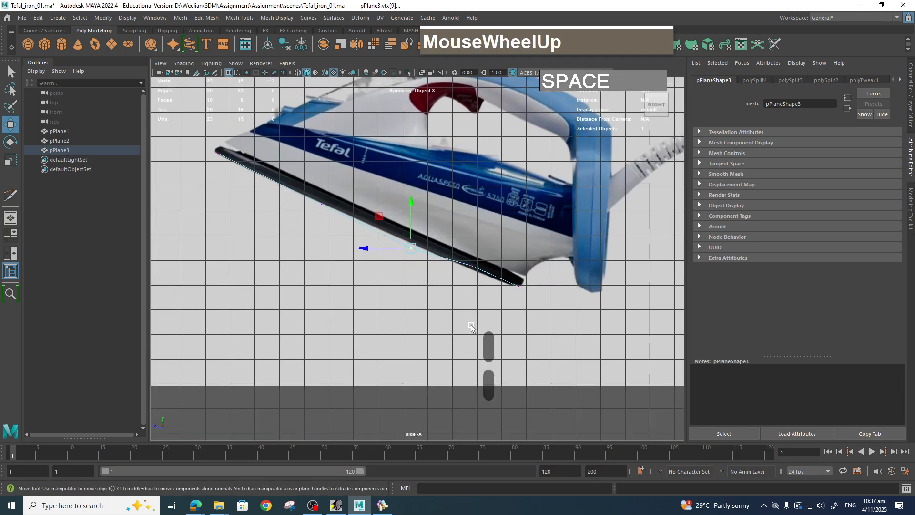
drag(483, 292, 491, 235)
drag(579, 310, 551, 297)
drag(416, 250, 404, 208)
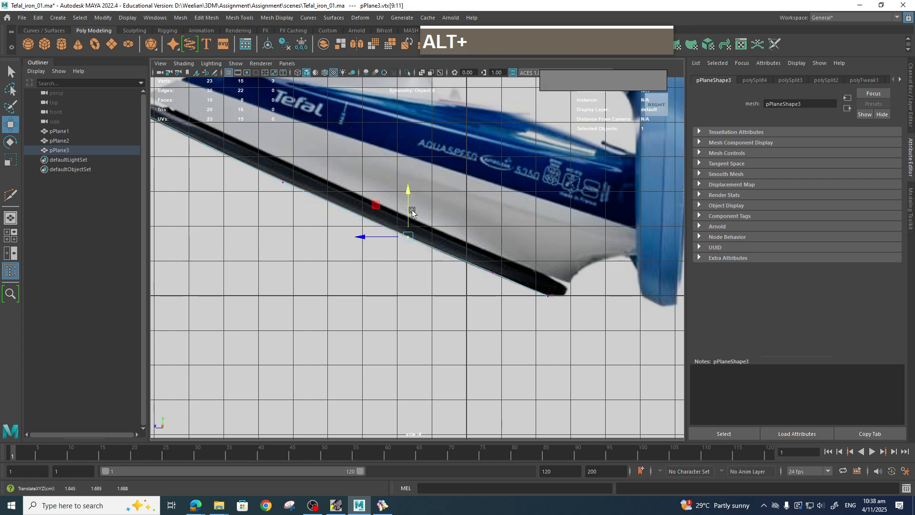
alt+middle_drag(265, 179, 376, 224)
drag(403, 235, 391, 188)
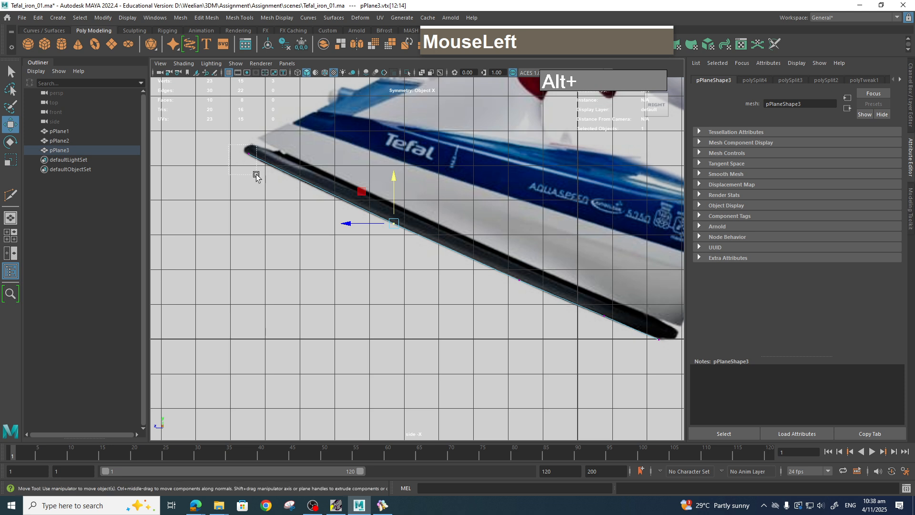
drag(255, 173, 210, 149)
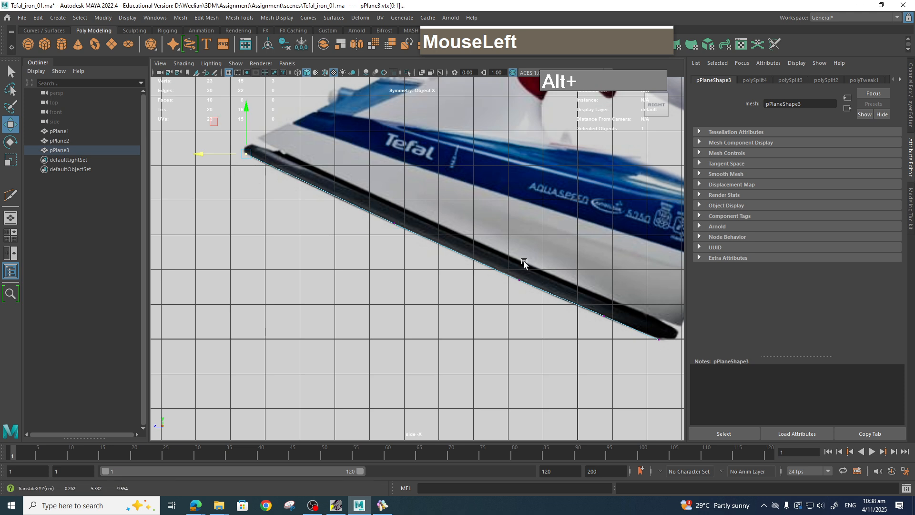
In the perspective view, select all the plane's faces and extrude them upward by 0.267.
key(space)
drag(535, 251, 486, 331)
scroll(479, 333, up, 4)
right_drag(406, 284, 404, 271)
click(349, 291)
shift+click(409, 304)
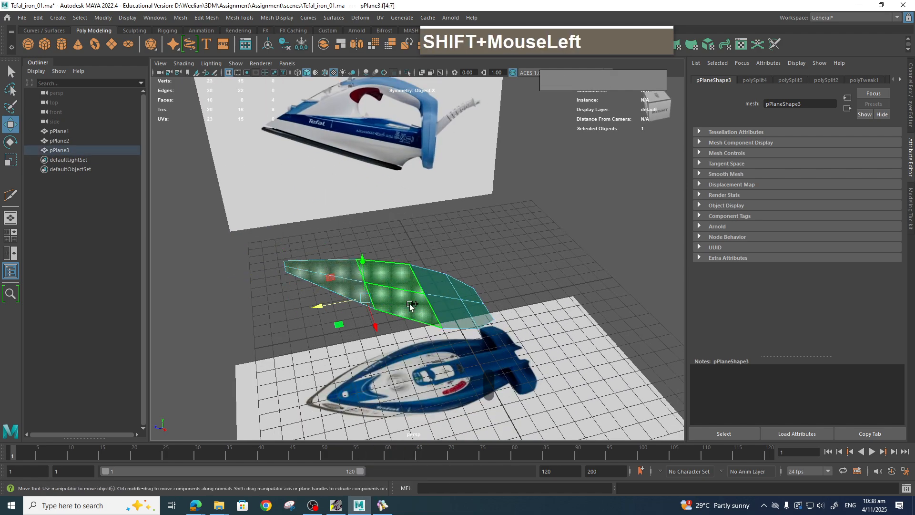
shift+right_drag(478, 281, 478, 311)
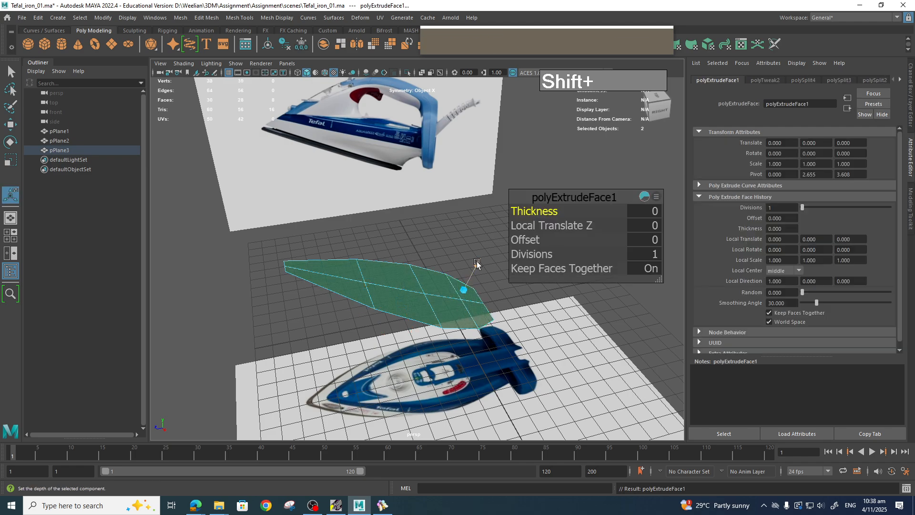
drag(479, 261, 482, 262)
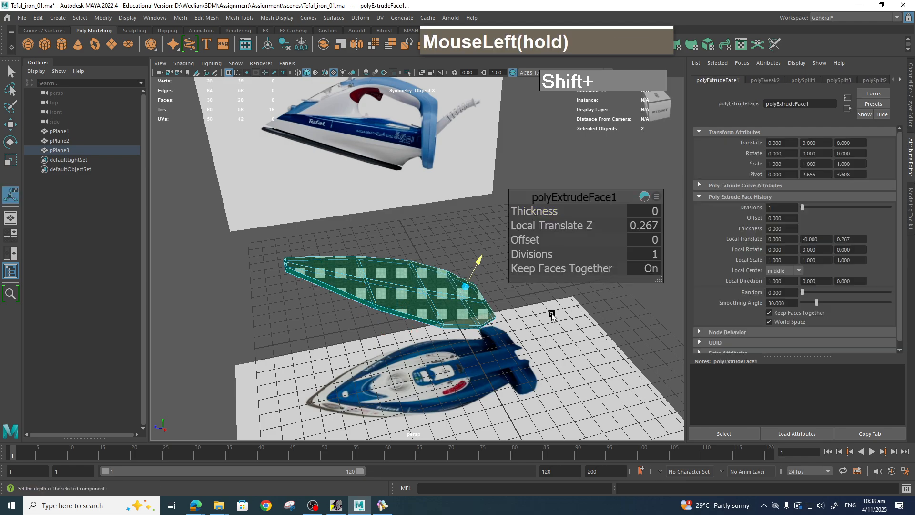
Orbit around the extruded soleplate and toggle the smooth preview to inspect its shape.
key(space)
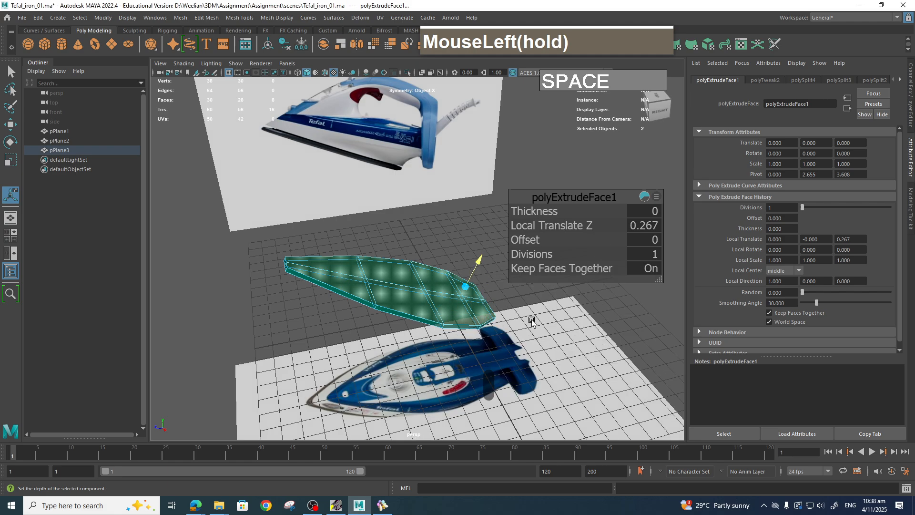
key(space)
alt+drag(520, 305, 467, 353)
alt+middle_drag(466, 353, 440, 344)
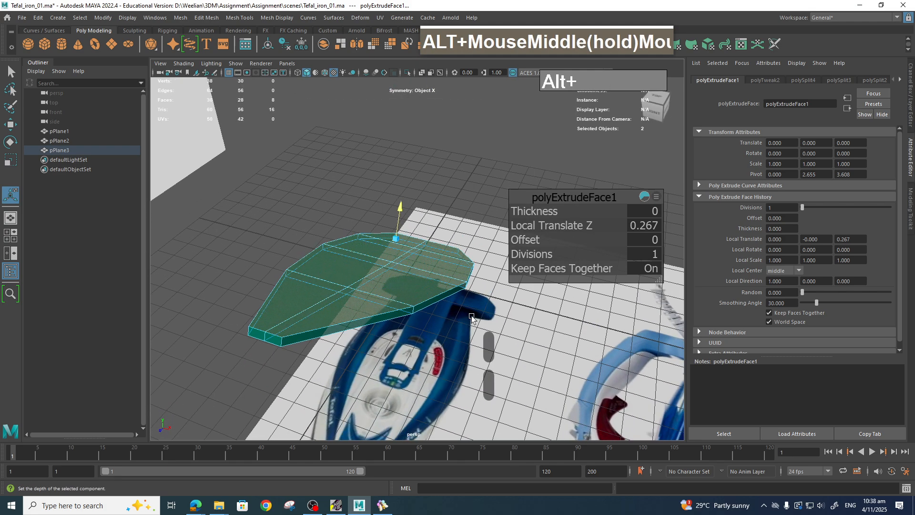
key(3)
alt+drag(412, 309, 456, 326)
key(1)
Switch to the side view and adjust the extruded soleplate's rear and tip vertices to match the reference.
scroll(374, 319, up, 3)
key(space)
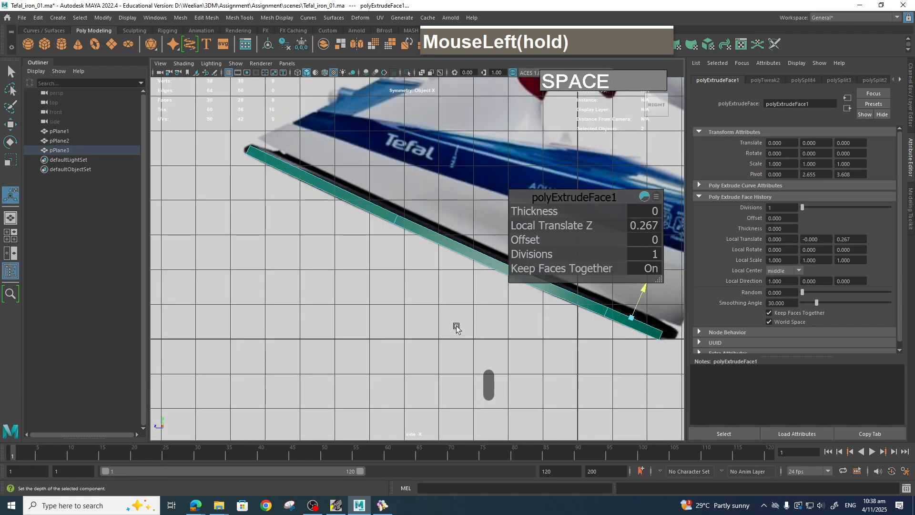
scroll(456, 326, down, 4)
alt+middle_drag(453, 326, 551, 367)
scroll(414, 337, up, 1)
scroll(446, 329, up, 1)
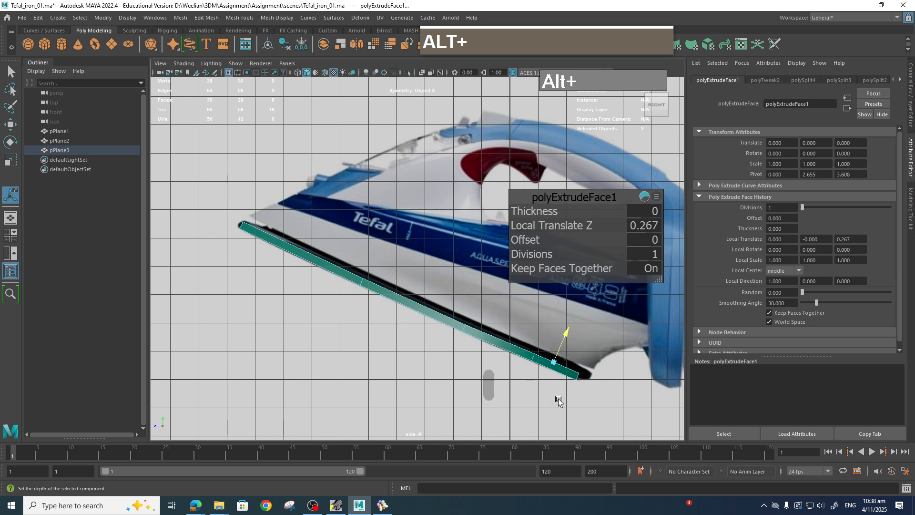
right_drag(537, 358, 531, 363)
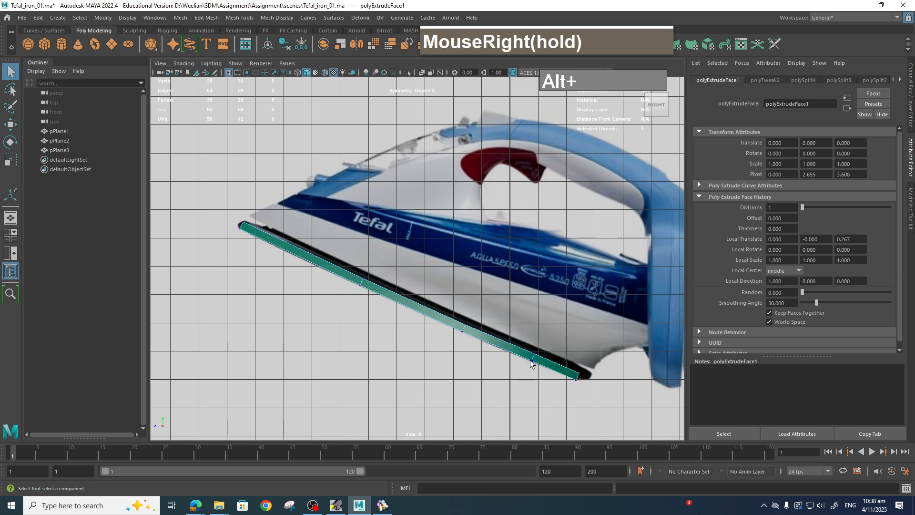
drag(531, 363, 541, 348)
key(w)
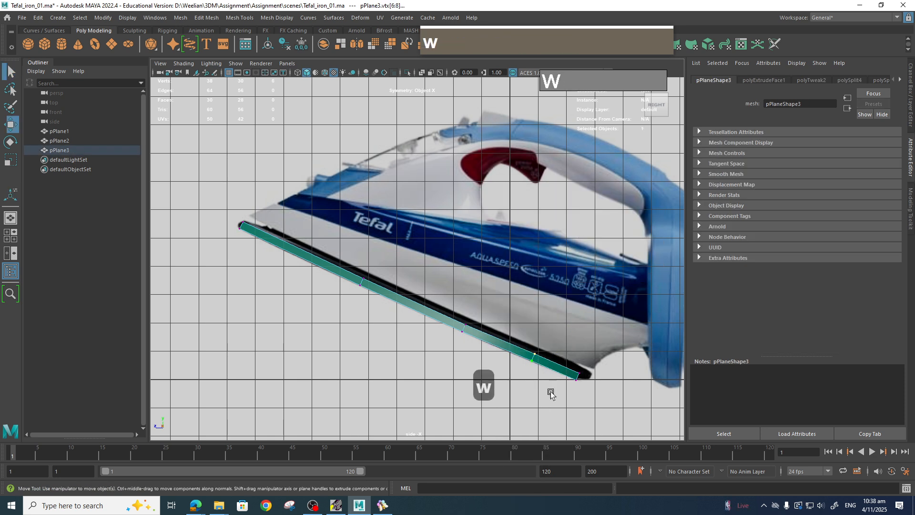
drag(562, 365, 595, 388)
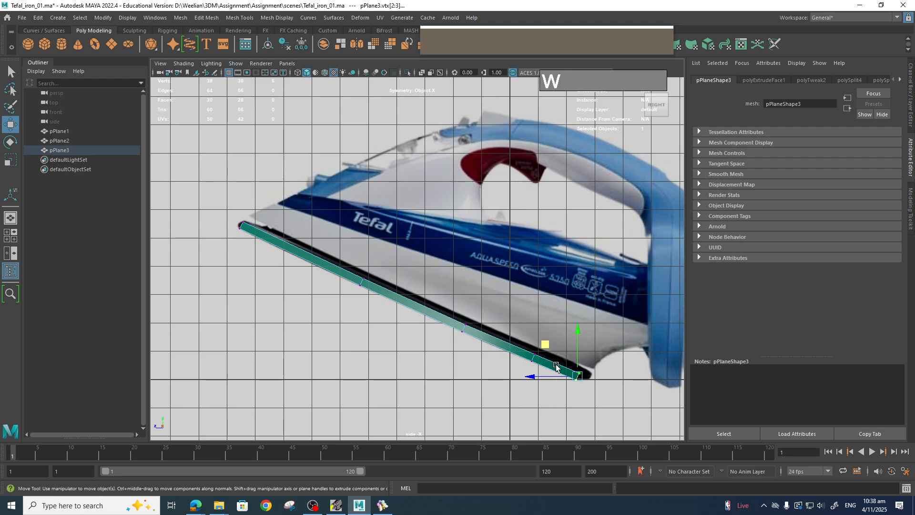
click(546, 345)
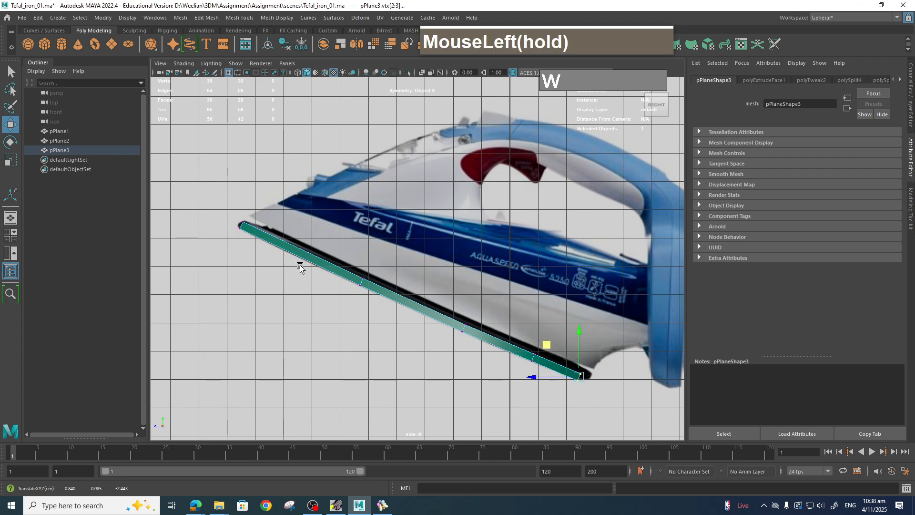
mouse_move(213, 205)
mouse_down()
mouse_move(261, 244)
mouse_move(207, 221)
mouse_move(206, 197)
mouse_up()
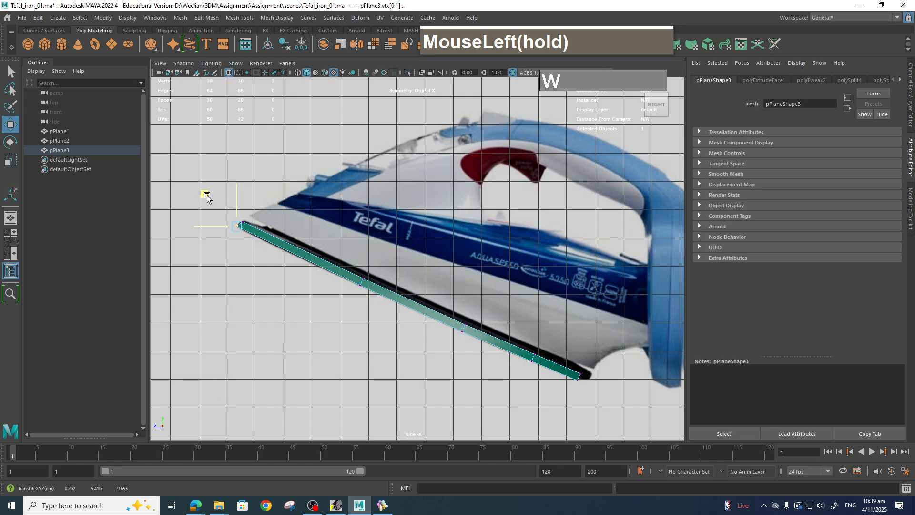
click(478, 268)
Orbit to the perspective view and select the loop of side faces around the extruded soleplate.
scroll(482, 282, down, 4)
scroll(490, 302, up, 4)
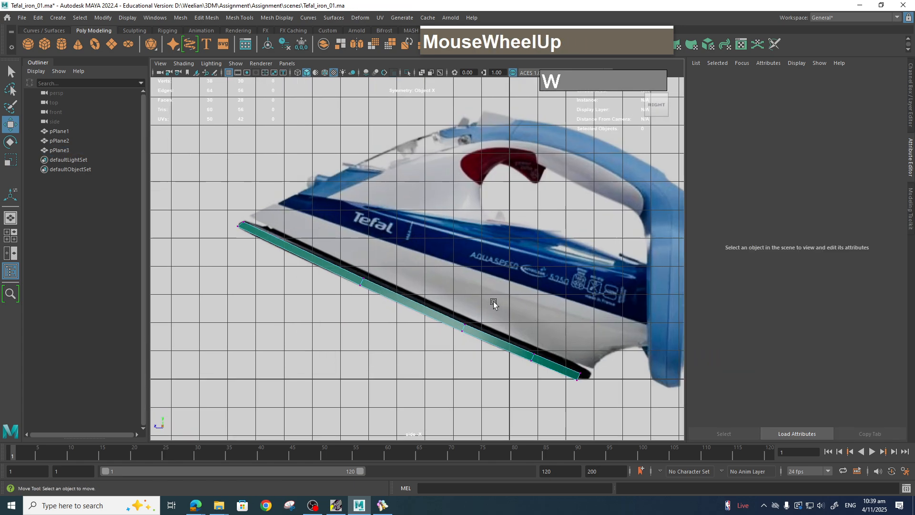
key(space)
drag(481, 310, 492, 301)
alt+drag(444, 330, 415, 288)
scroll(476, 343, up, 5)
right_drag(430, 232, 428, 204)
right_drag(398, 312, 382, 311)
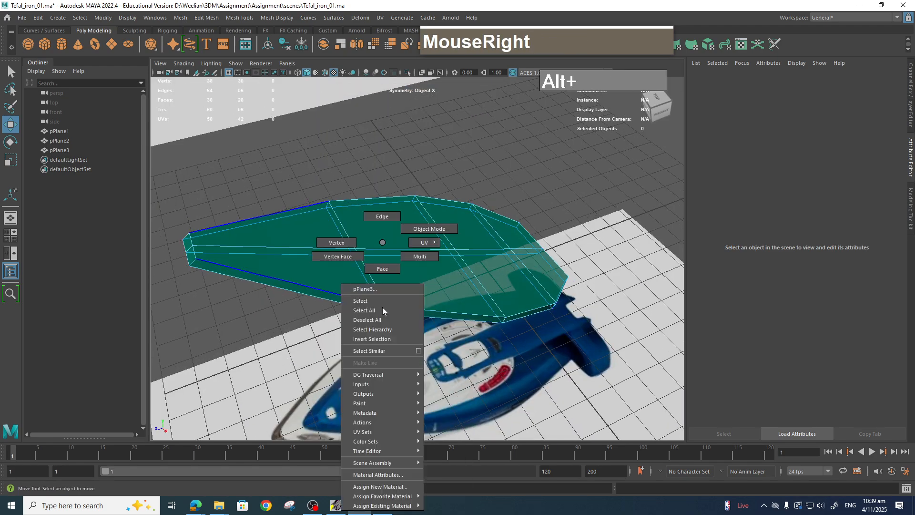
right_drag(391, 270, 390, 271)
click(379, 308)
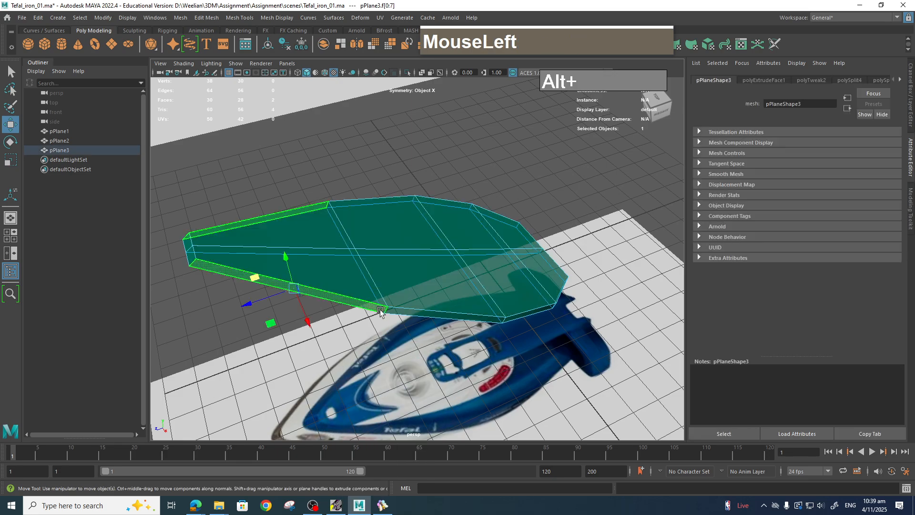
shift+double_click(438, 317)
scroll(499, 358, down, 2)
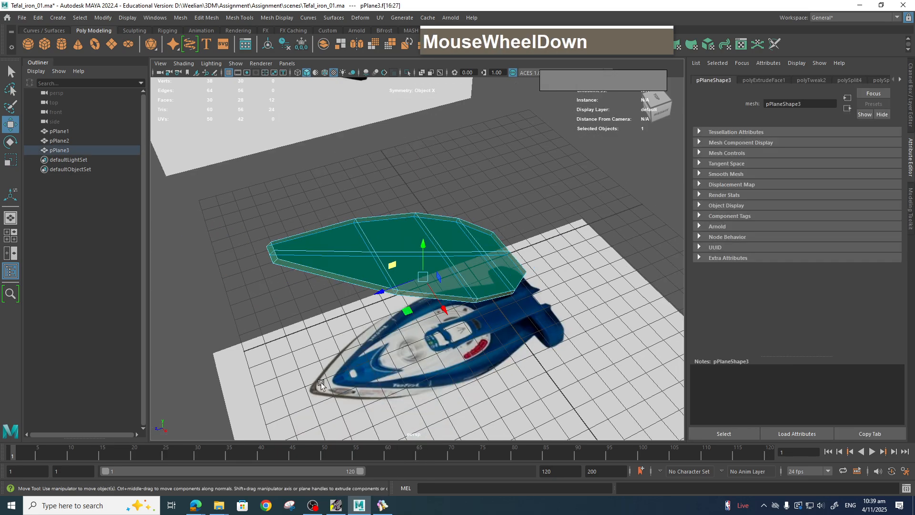
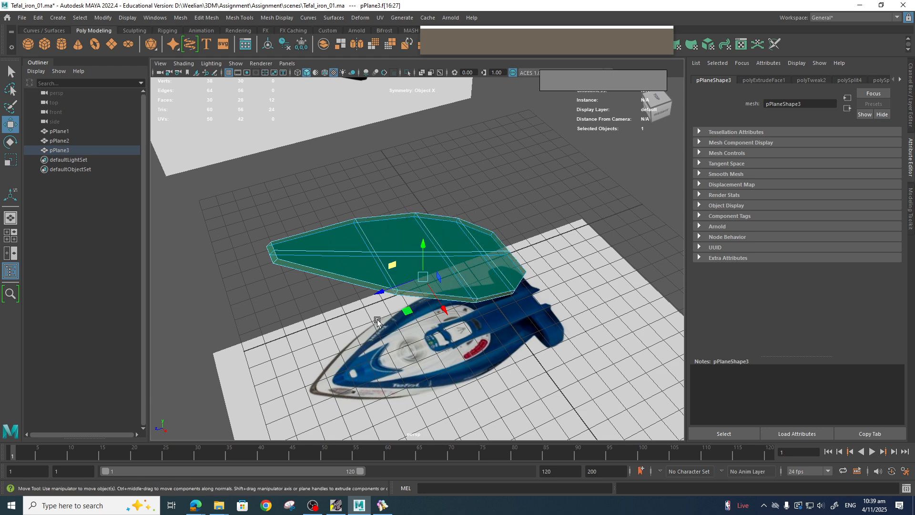
Reselect the soleplate's side face loop and duplicate it as a separate surface.
ctrl+shift+right_click(352, 282)
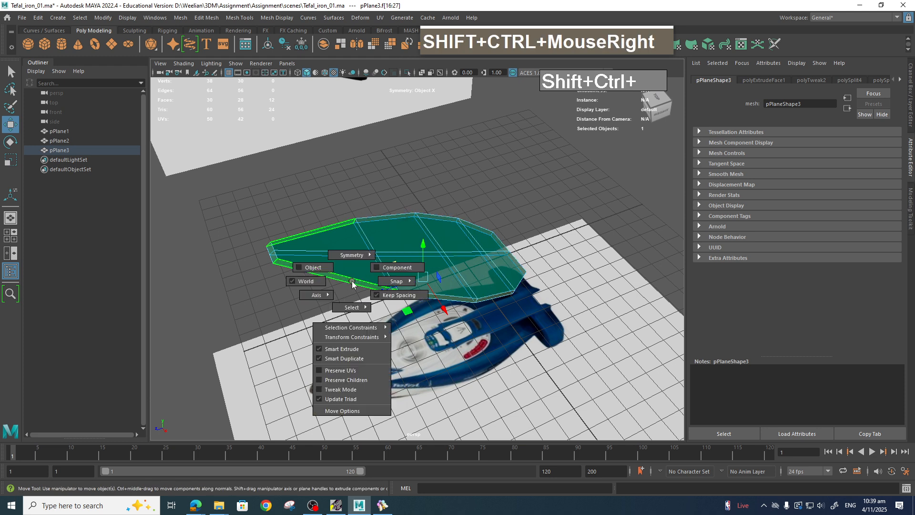
ctrl+shift+right_drag(352, 282, 374, 247)
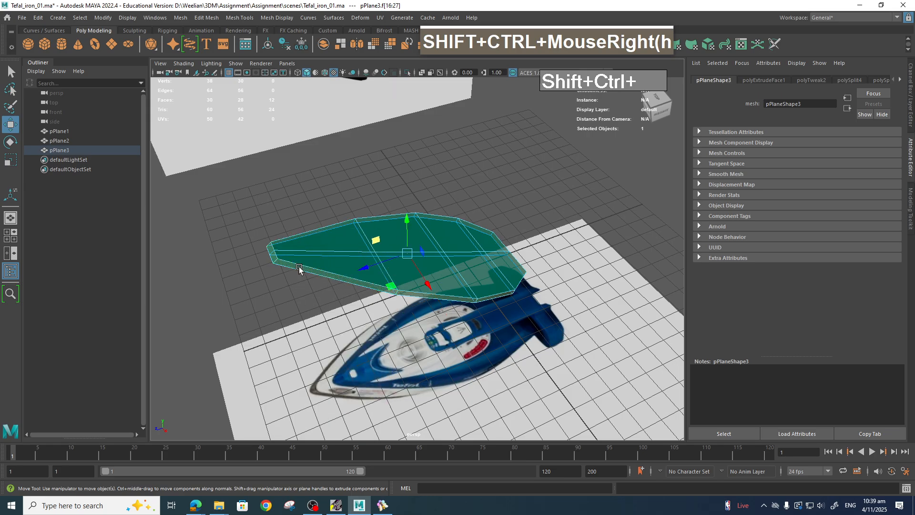
click(344, 280)
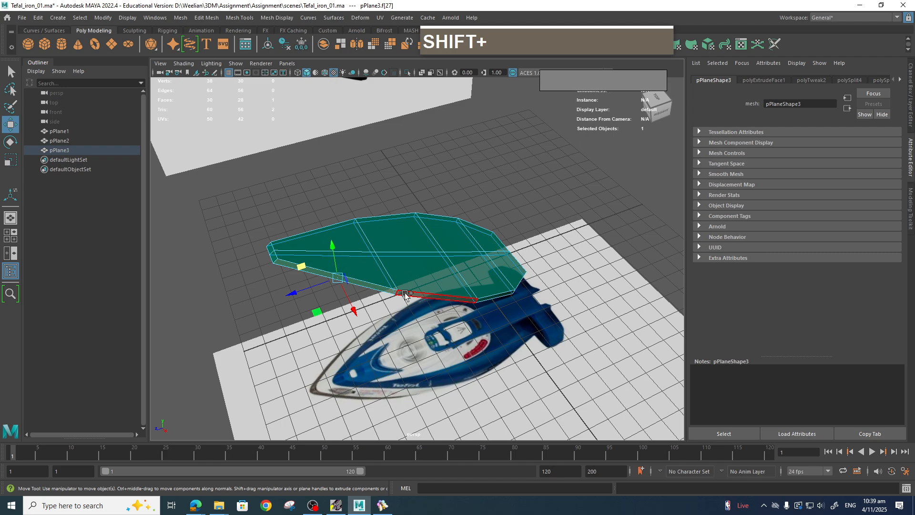
shift+double_click(432, 296)
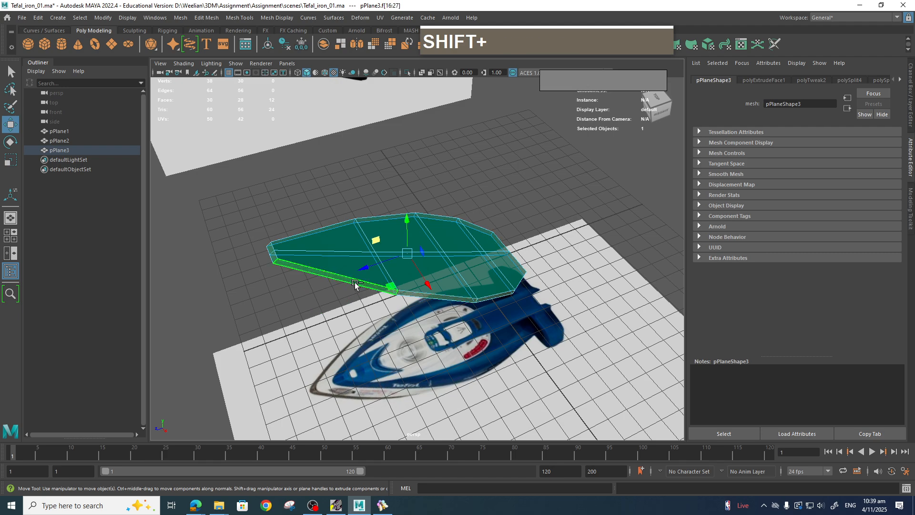
shift+right_drag(355, 281, 355, 284)
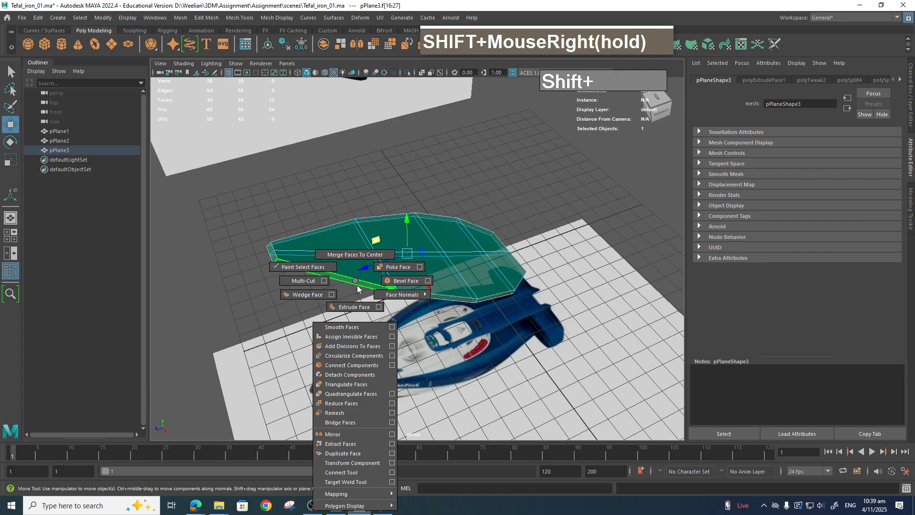
shift+right_drag(357, 286, 351, 454)
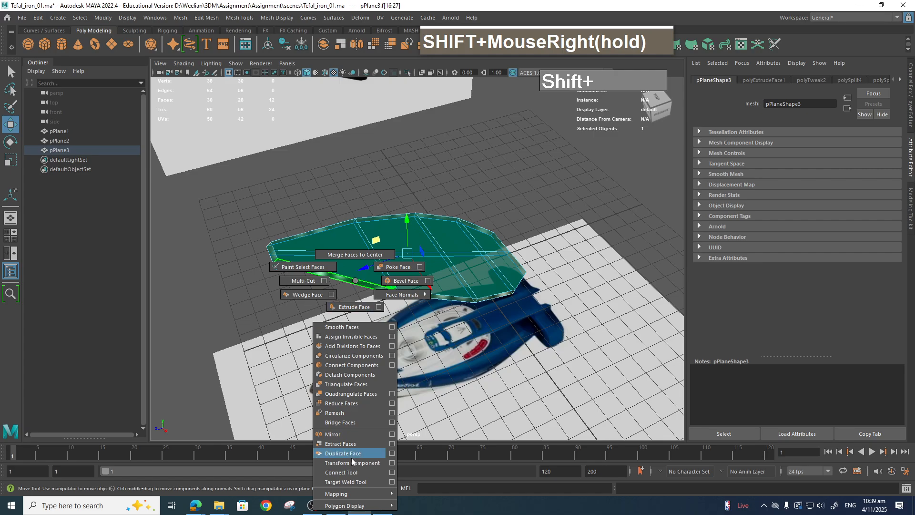
shift+right_drag(347, 450, 348, 447)
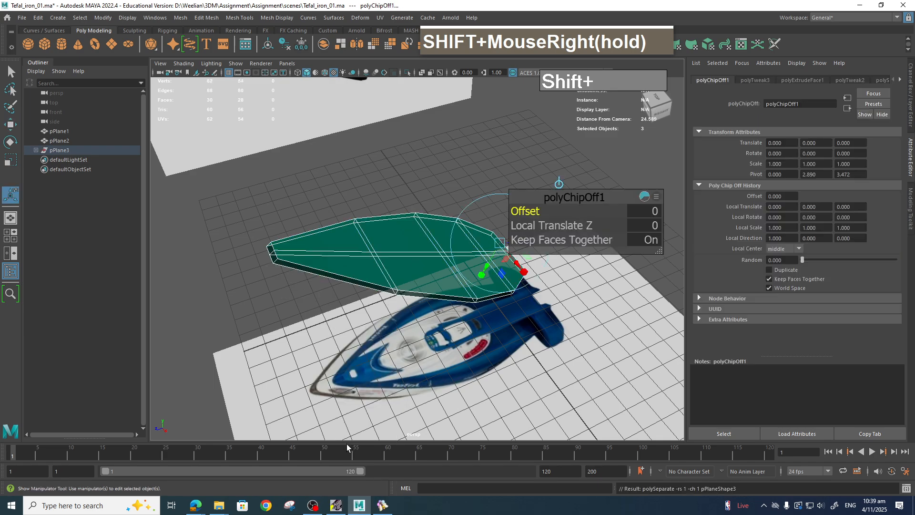
Select the duplicated side strip and move it upward above the soleplate.
click(385, 144)
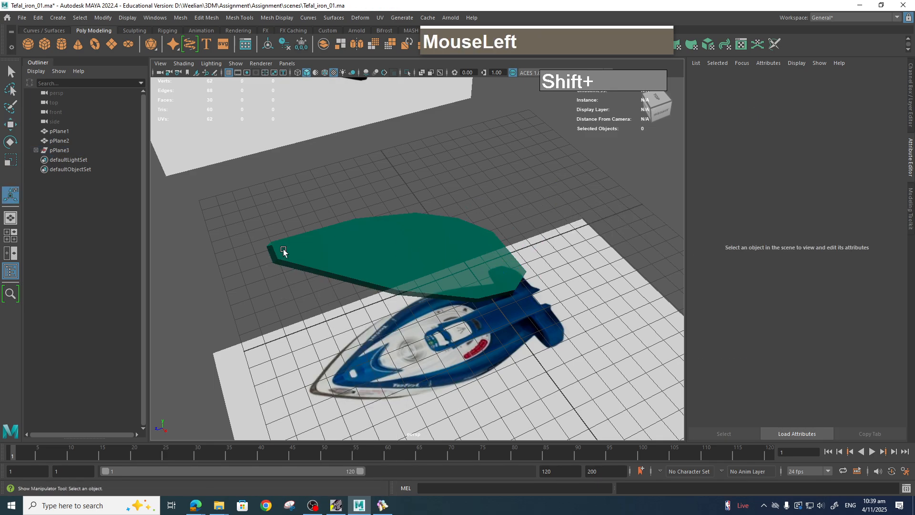
right_drag(320, 242, 320, 269)
click(311, 271)
right_drag(351, 243, 394, 231)
click(297, 266)
scroll(426, 289, down, 8)
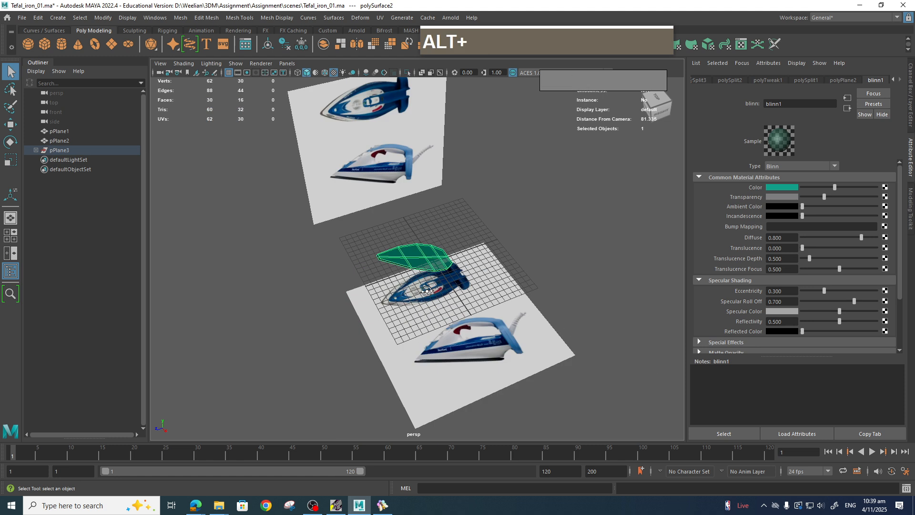
scroll(424, 289, up, 5)
mouse_move(428, 329)
alt+mouse_down()
mouse_move(424, 289)
mouse_move(419, 320)
mouse_move(466, 319)
mouse_move(417, 325)
alt+mouse_up()
scroll(424, 288, up, 4)
click(237, 271)
alt+drag(295, 276, 390, 335)
key(w)
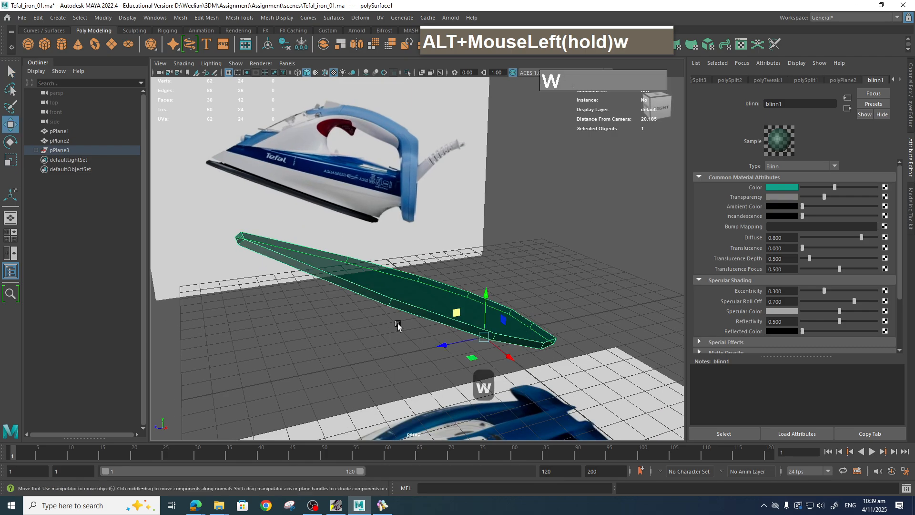
drag(487, 295, 482, 270)
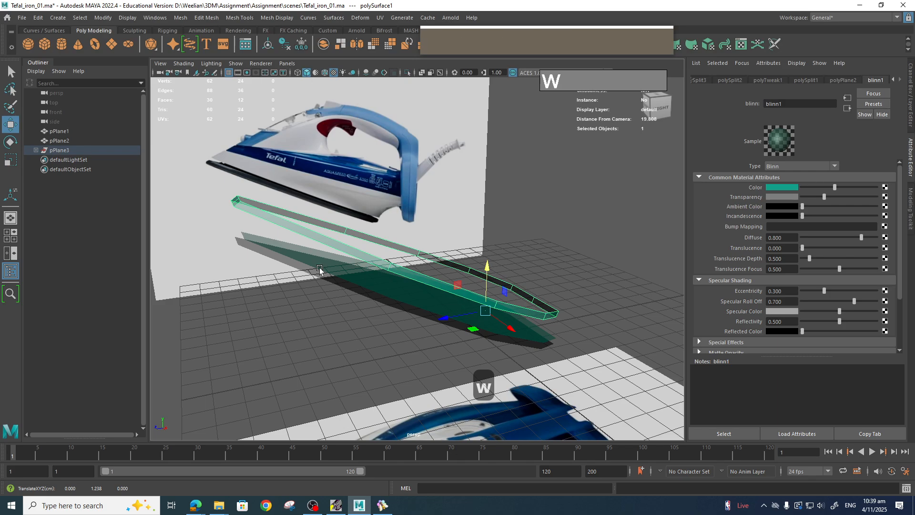
Undo the move and the face duplication.
key(z)
key(z)
key(z)
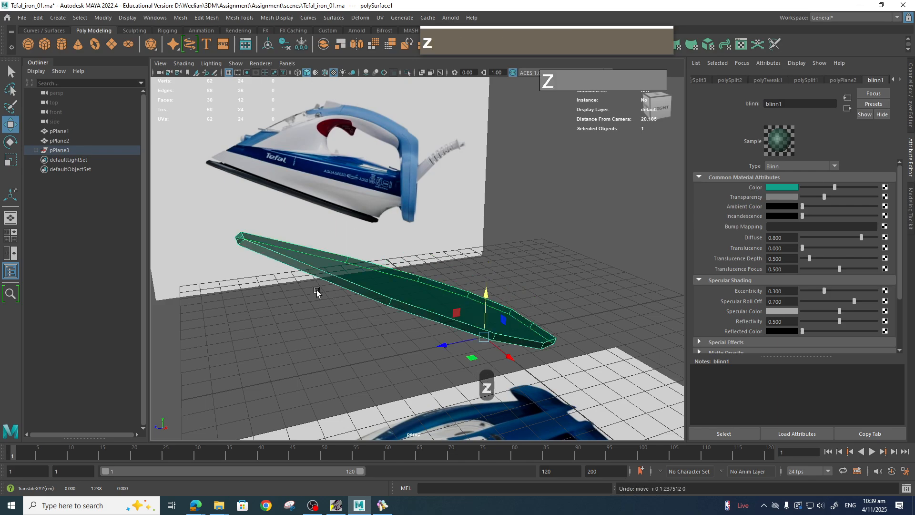
key(z)
key(z)
key(z)
key(z)
key(z)
key(z)
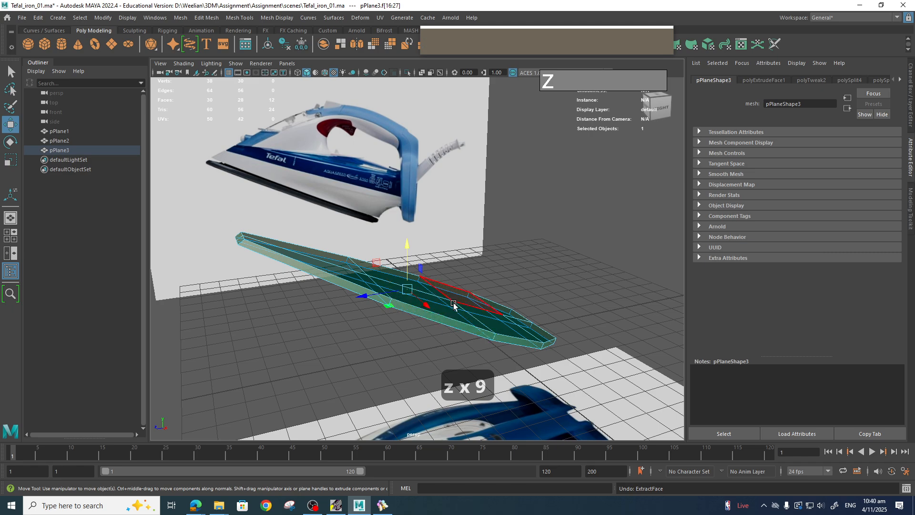
Duplicate the soleplate's side face loop again as a separate surface.
shift+right_click(438, 319)
shift+right_drag(451, 395, 436, 456)
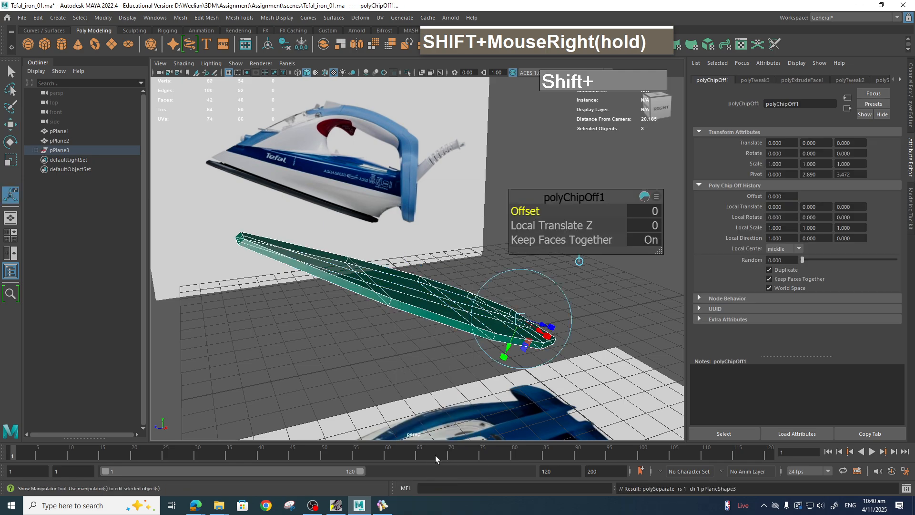
click(425, 367)
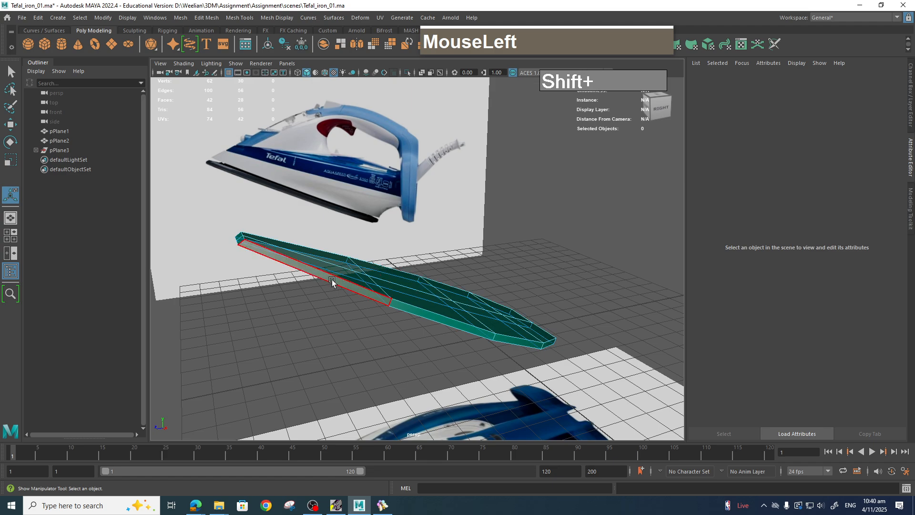
Select the soleplate surface, try moving it upward, and undo the move.
right_drag(333, 280, 367, 231)
click(279, 316)
click(291, 262)
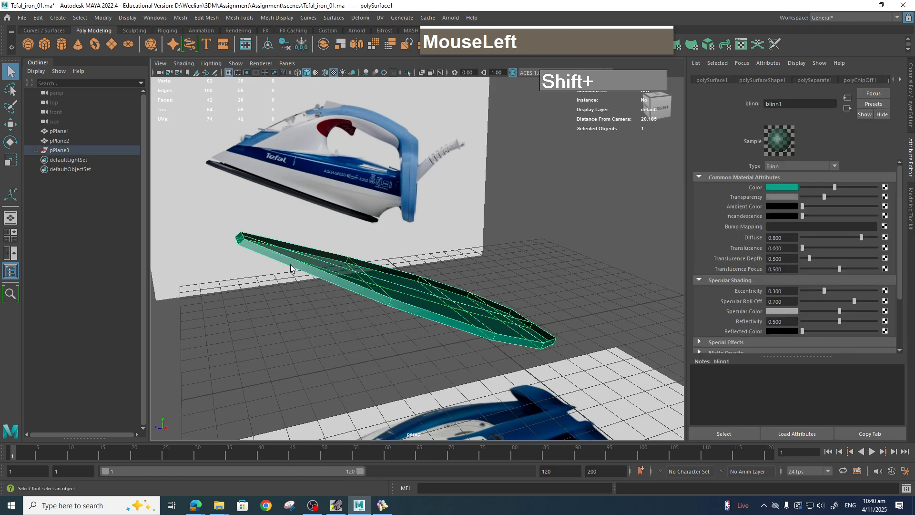
key(w)
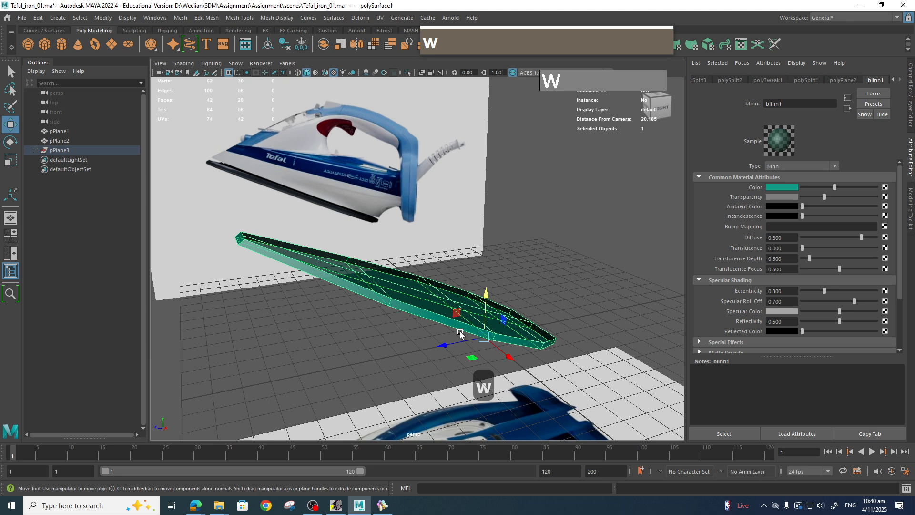
drag(483, 304, 485, 271)
key(z)
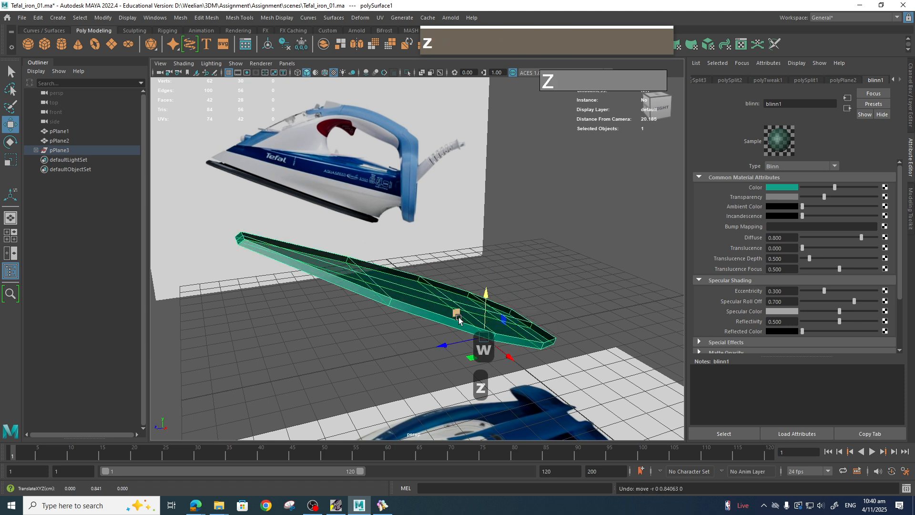
Rename the soleplate surface as IronPlate.
click(35, 150)
double_click(77, 160)
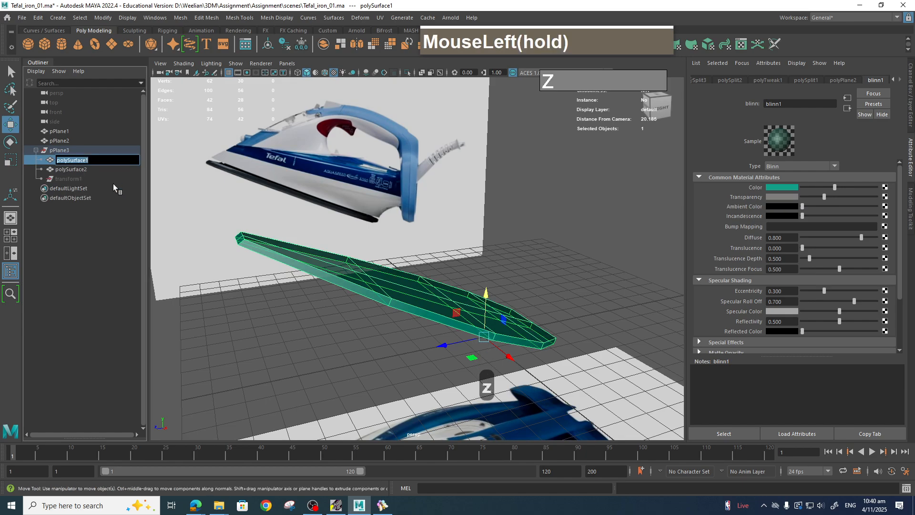
text(Ir)
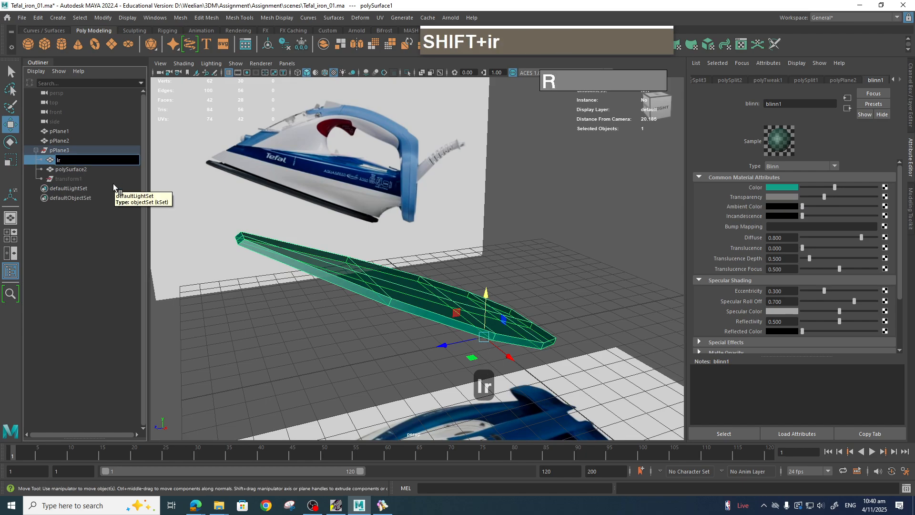
text(onPlate)
key(Return)
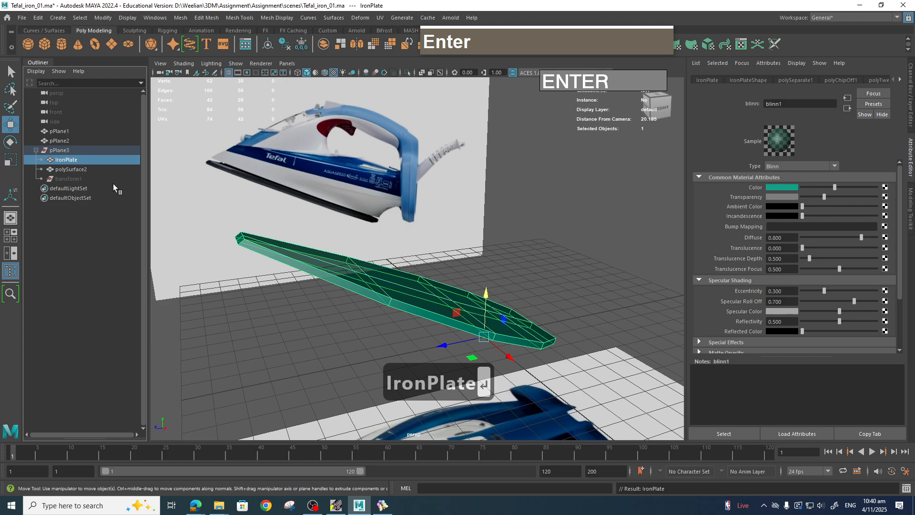
Move the duplicated side strip upward and rename it Skirt.
click(78, 173)
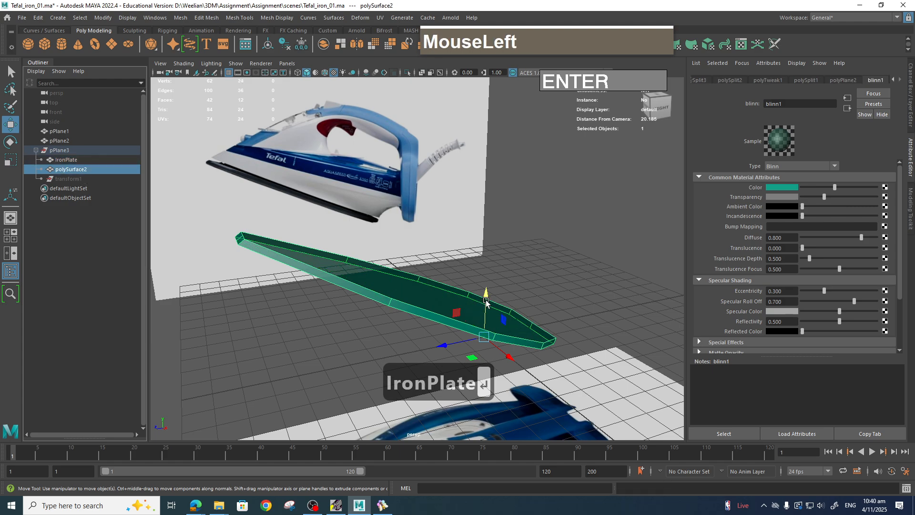
drag(485, 301, 485, 279)
double_click(73, 171)
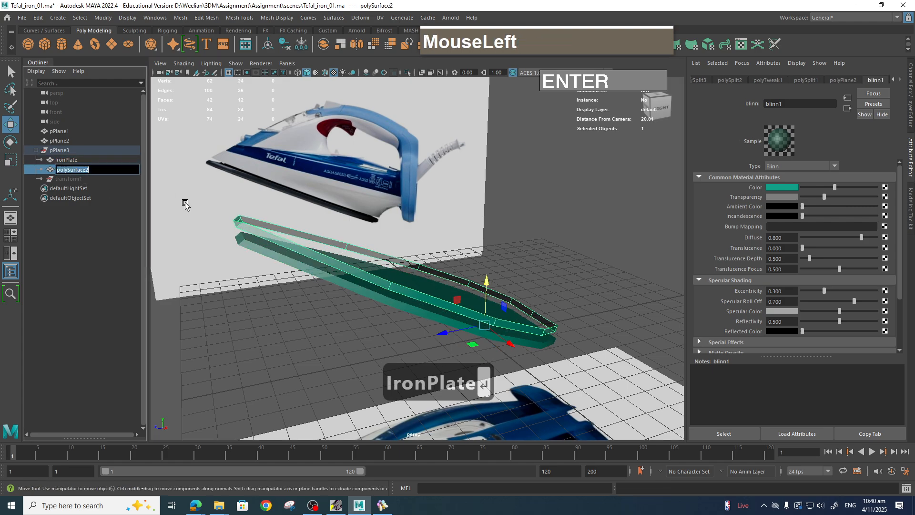
text(Skirt)
key(Return)
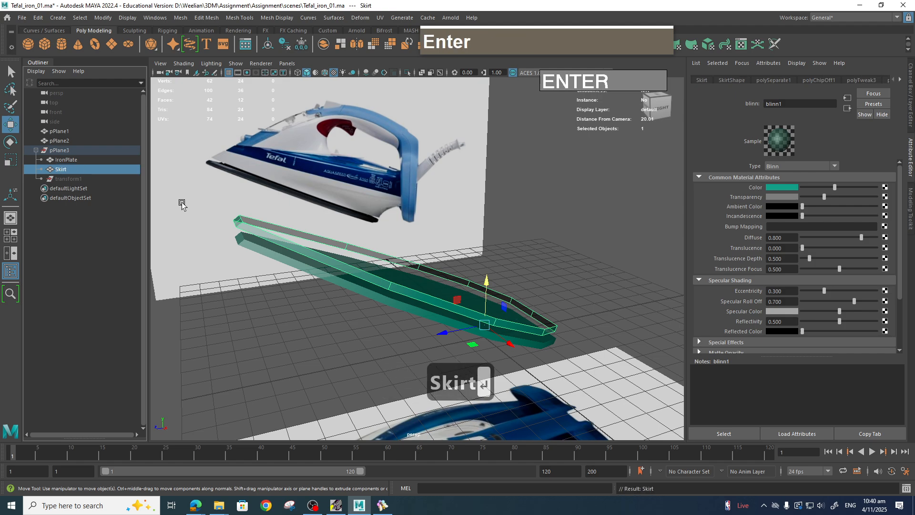
Examine the skirt's position against the side reference image.
key(space)
drag(480, 227, 524, 229)
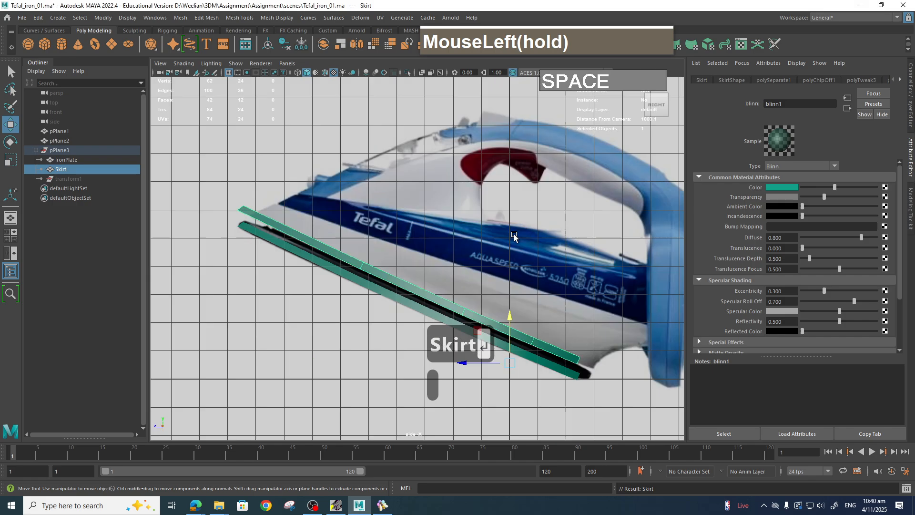
scroll(482, 348, up, 3)
alt+middle_drag(482, 348, 378, 217)
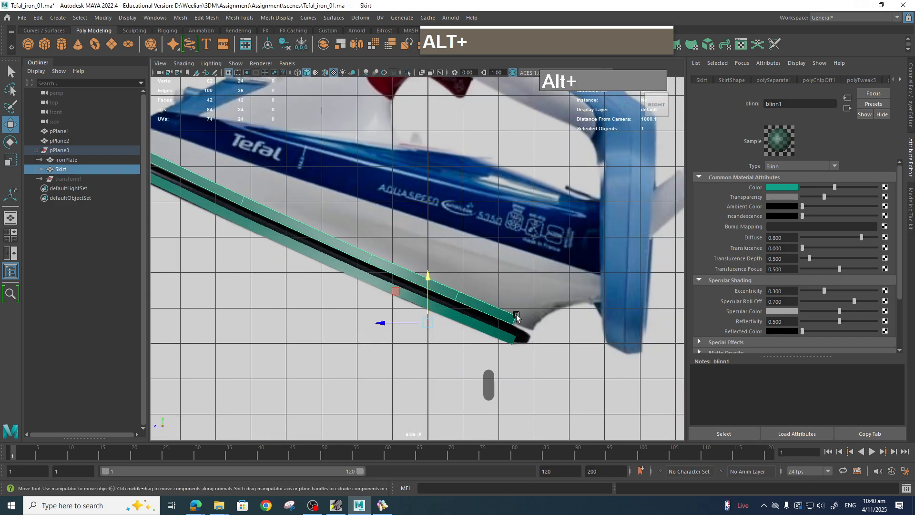
scroll(598, 291, down, 3)
scroll(558, 302, up, 4)
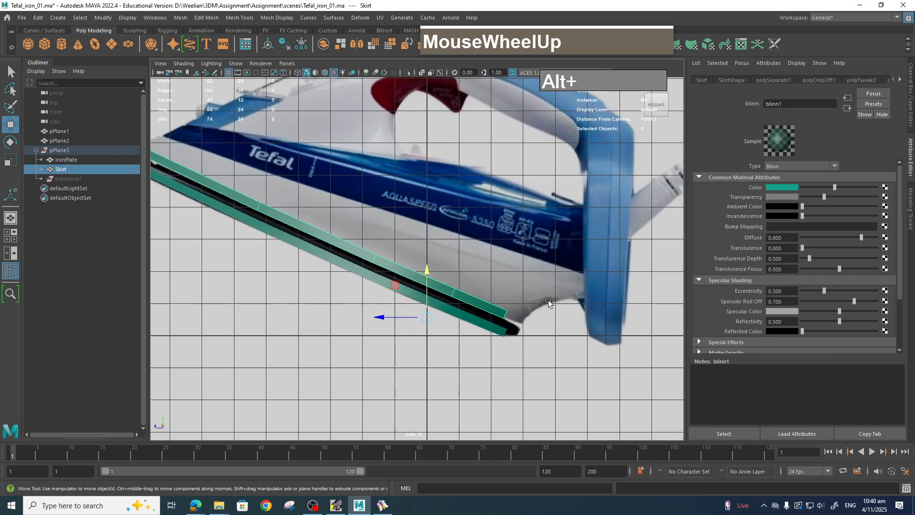
scroll(529, 316, down, 5)
key(space)
Orbit around the skirt and select edges along its upper rim.
drag(520, 313, 522, 295)
alt+drag(487, 322, 515, 322)
mouse_move(305, 248)
right_down()
mouse_move(298, 233)
mouse_move(277, 249)
mouse_move(287, 251)
right_up()
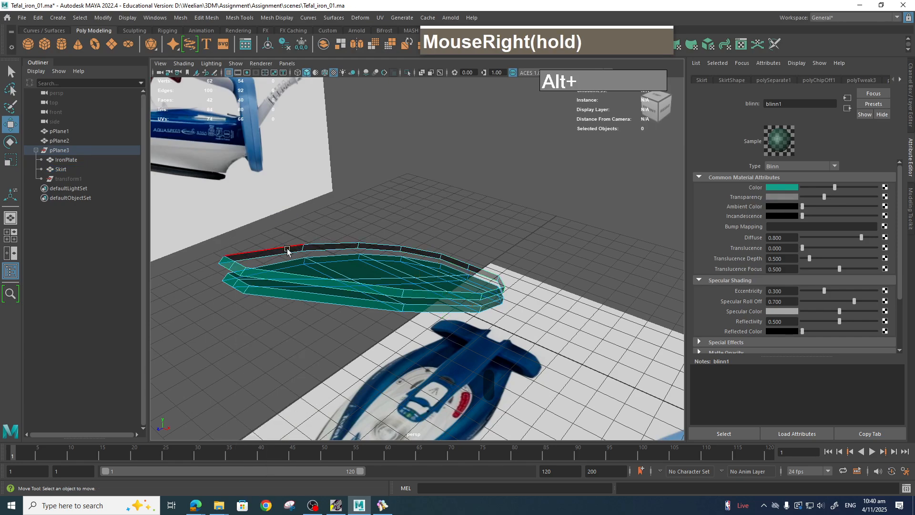
double_click(287, 247)
click(465, 251)
right_drag(424, 254, 463, 228)
click(437, 237)
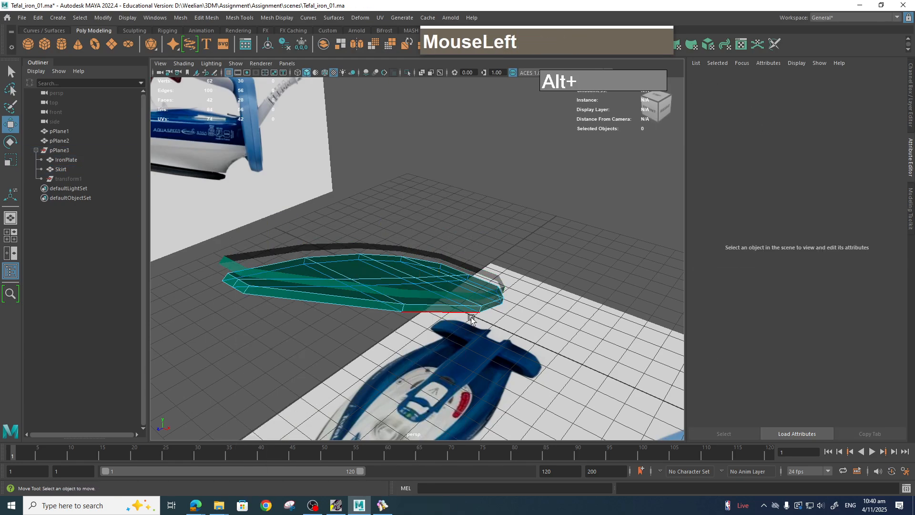
right_drag(472, 311, 523, 238)
click(523, 226)
click(383, 245)
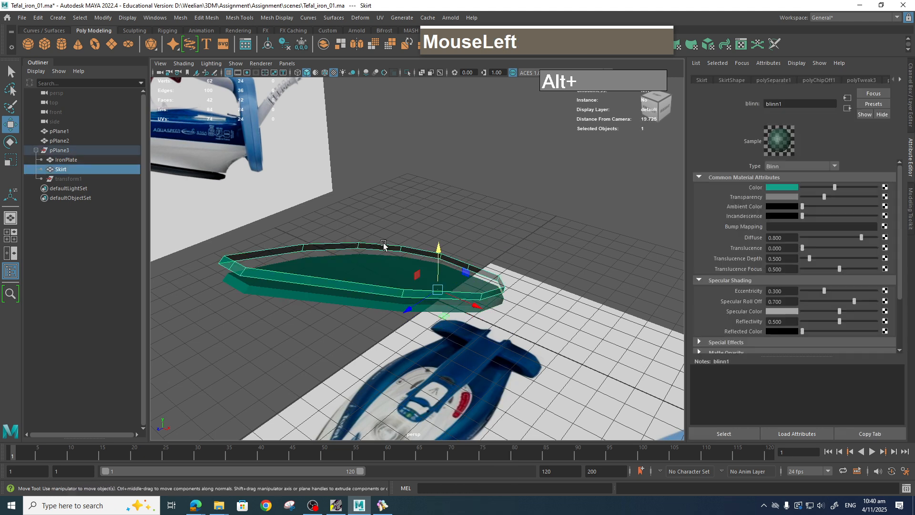
right_drag(383, 245, 383, 212)
click(326, 240)
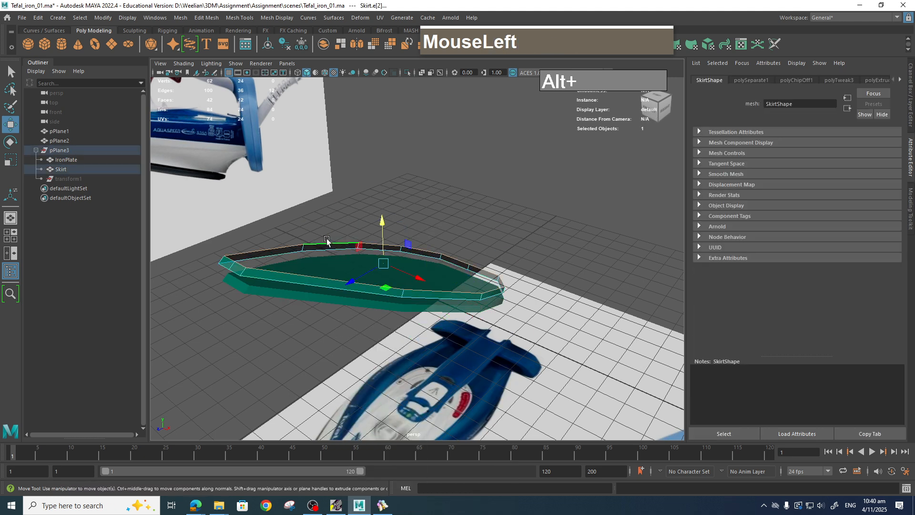
In the side view, extrude the skirt's upper edge upward along the iron body's lower outline.
key(space)
drag(482, 235, 548, 236)
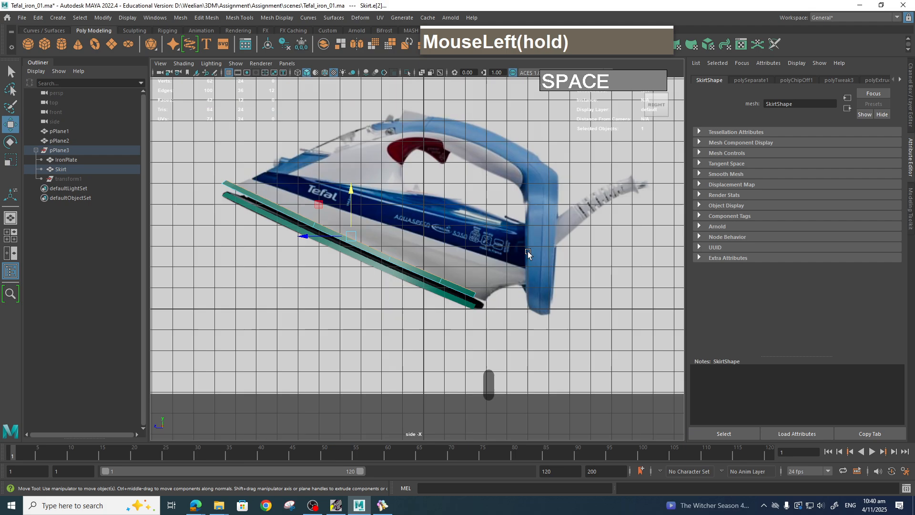
scroll(478, 279, up, 2)
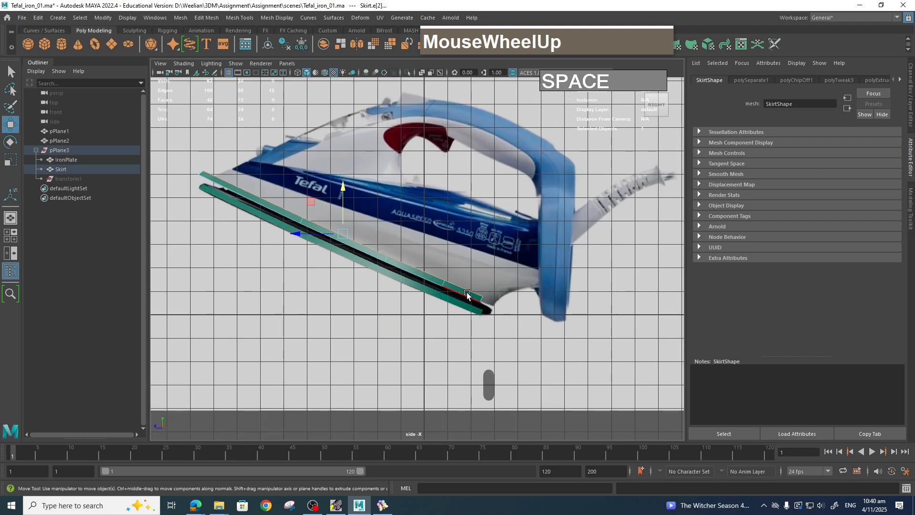
right_drag(461, 296, 457, 289)
click(457, 290)
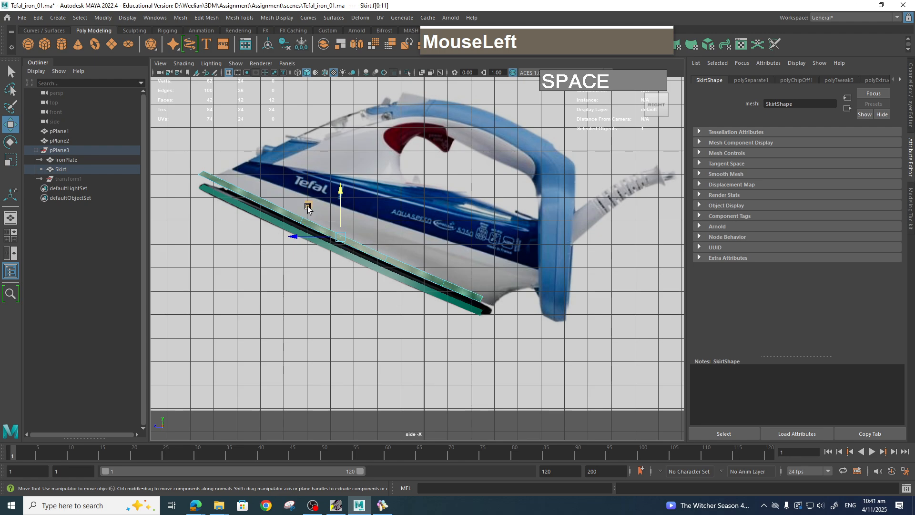
drag(307, 208, 315, 212)
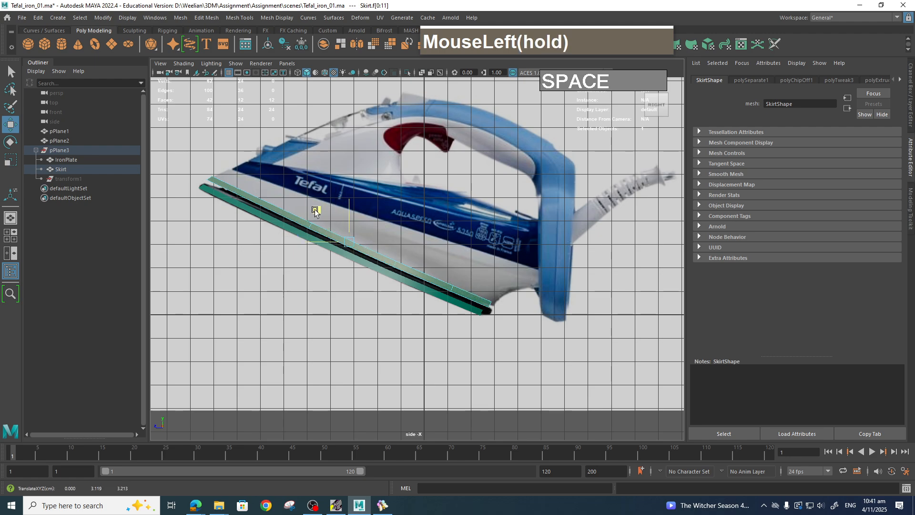
right_drag(314, 208, 294, 207)
click(292, 210)
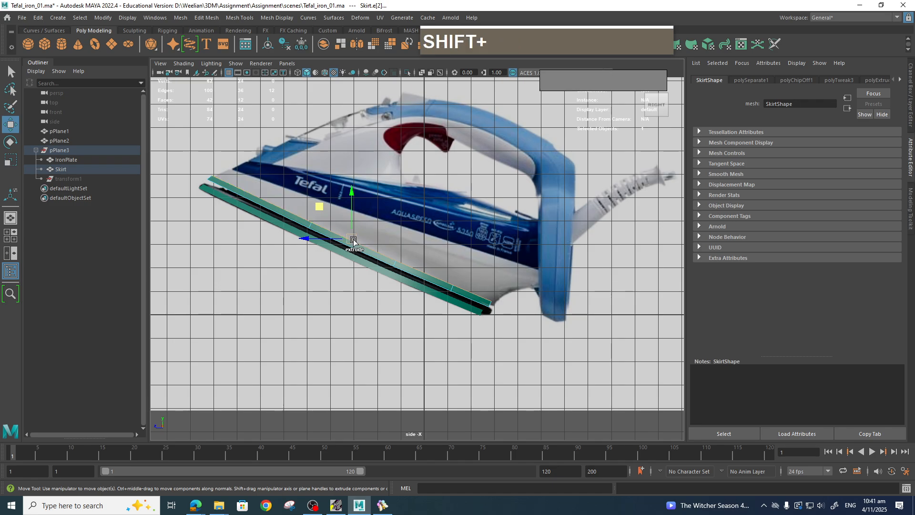
shift+drag(352, 238, 376, 230)
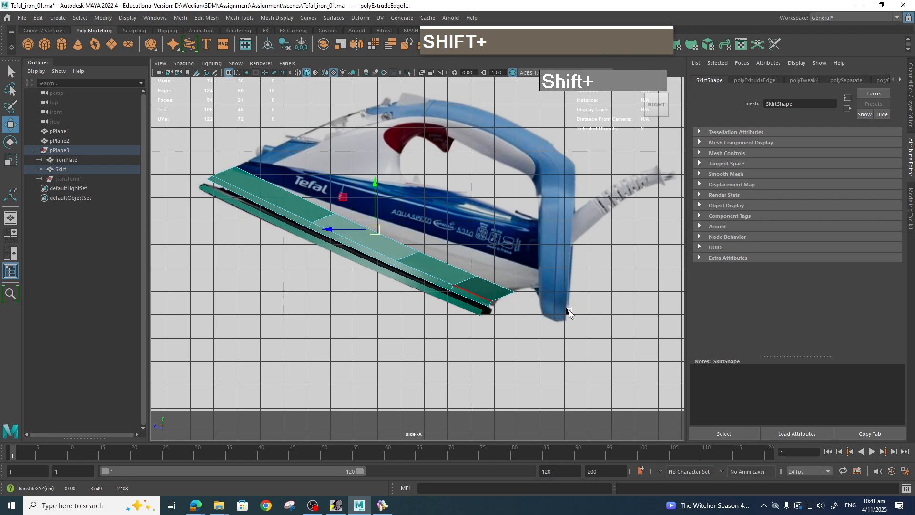
Move the extruded row's vertices to follow the iron body's side outline.
right_drag(502, 280, 464, 245)
drag(510, 280, 380, 194)
key(space)
key(space)
scroll(512, 328, up, 4)
key(space)
scroll(519, 307, down, 3)
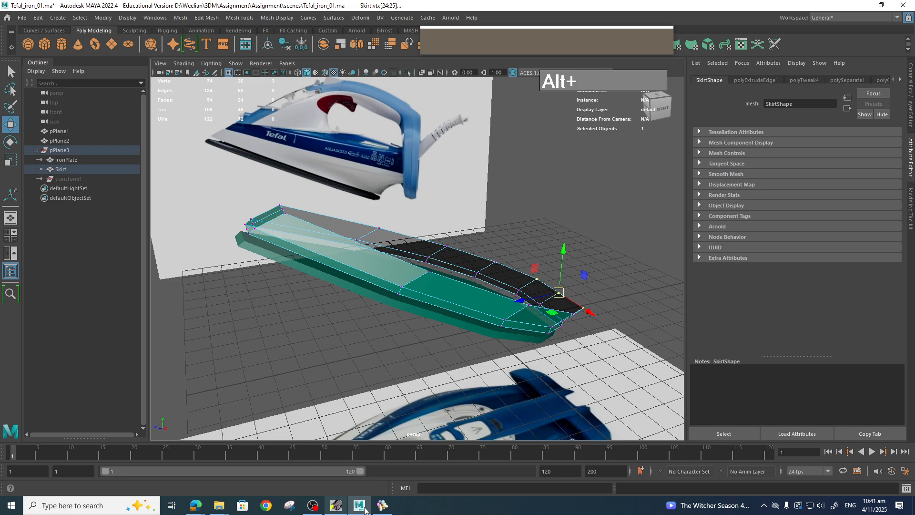
Switch to BeeRef and examine the side reference photo of the iron up close.
click(382, 505)
click(529, 229)
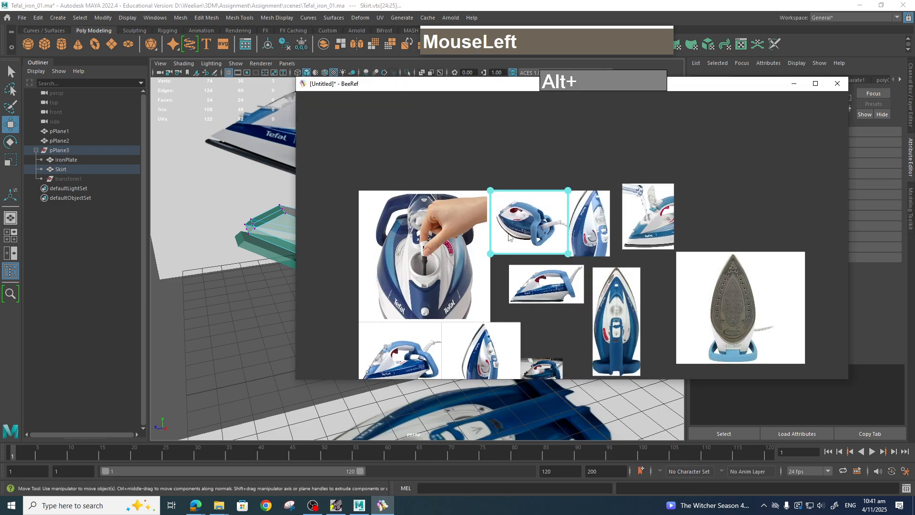
scroll(529, 230, up, 6)
scroll(427, 272, up, 3)
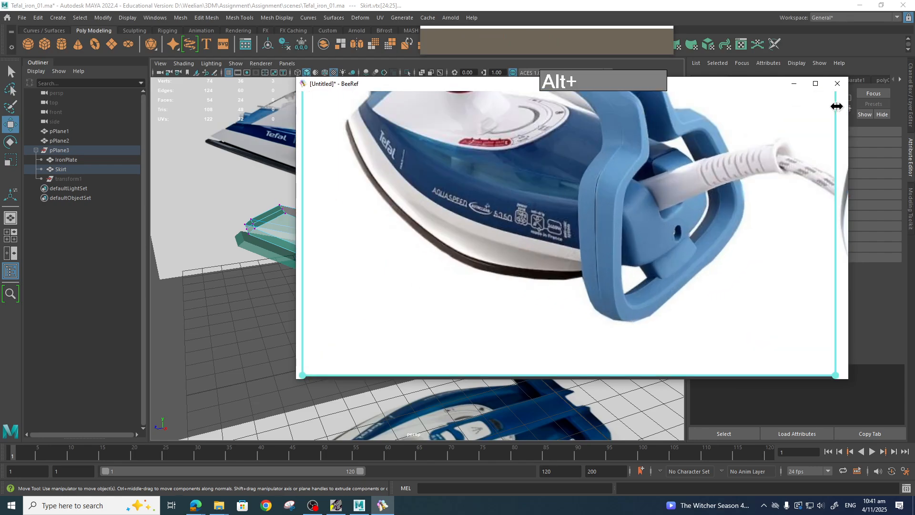
click(793, 84)
Scale the skirt's upper rim edges inward to about 0.92 to match the iron's top outline.
alt+drag(453, 290, 515, 302)
key(alt+r)
alt+drag(457, 261, 476, 273)
right_drag(439, 224, 441, 229)
click(440, 229)
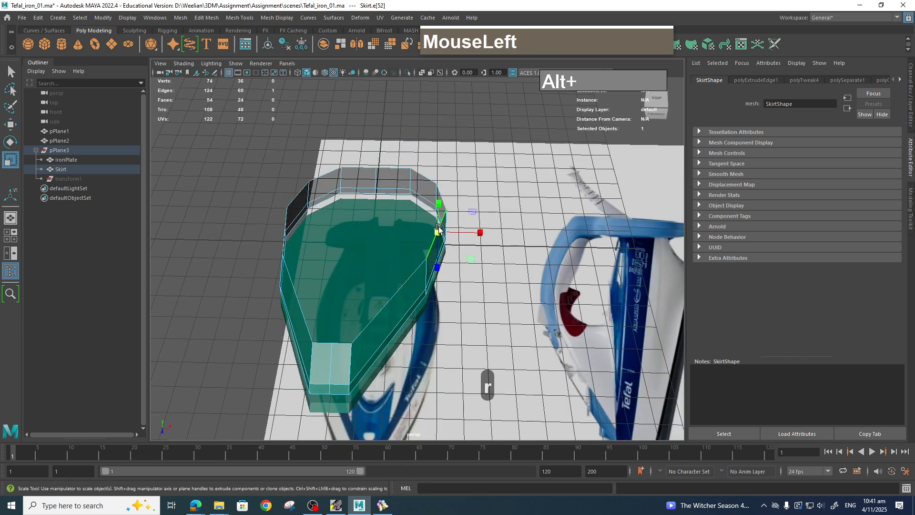
drag(360, 232, 345, 233)
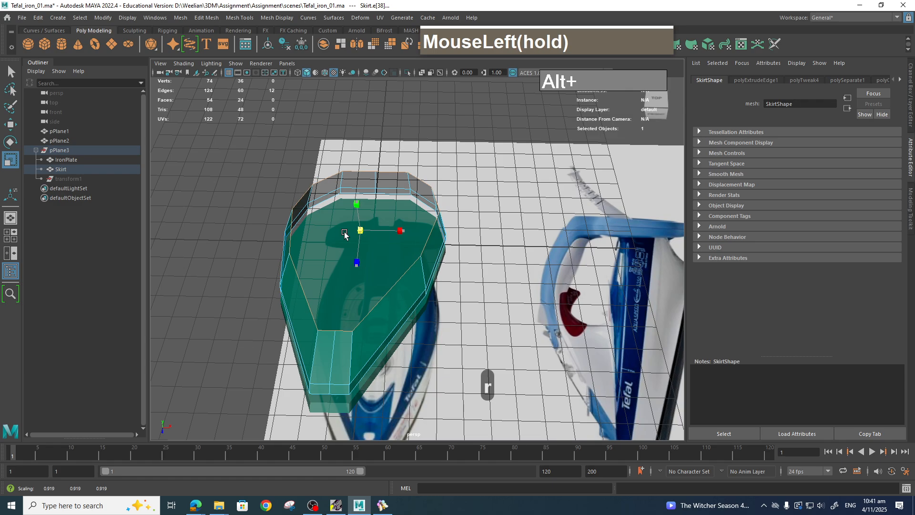
alt+drag(490, 319, 513, 296)
key(space)
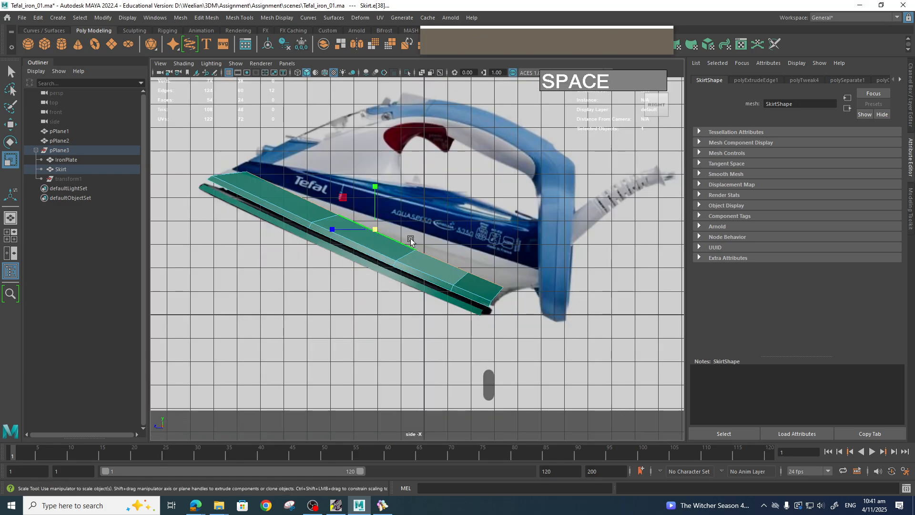
Extrude the skirt's upper edge again and pull the new front vertex toward the soleplate tip.
key(w)
drag(375, 232, 363, 227)
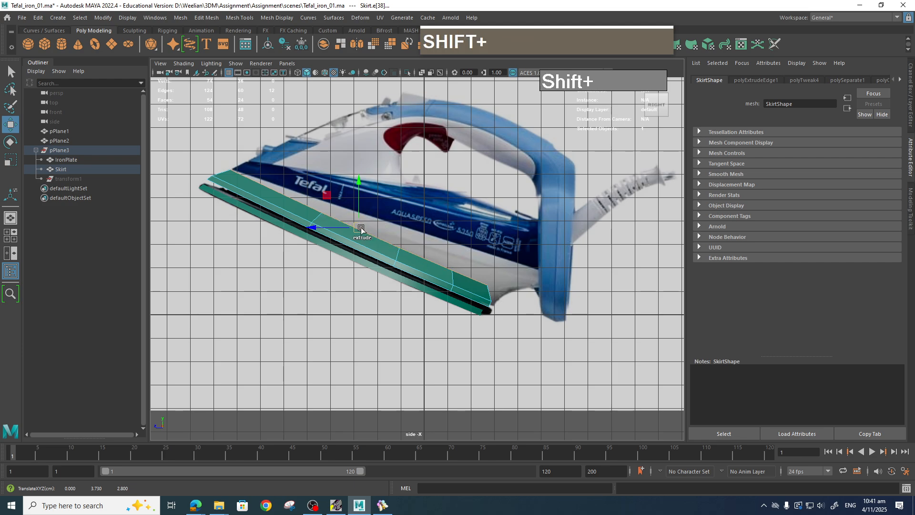
mouse_move(365, 234)
shift+mouse_down()
mouse_move(404, 225)
mouse_move(417, 258)
mouse_move(367, 221)
shift+mouse_up()
key(shift+e)
key(w)
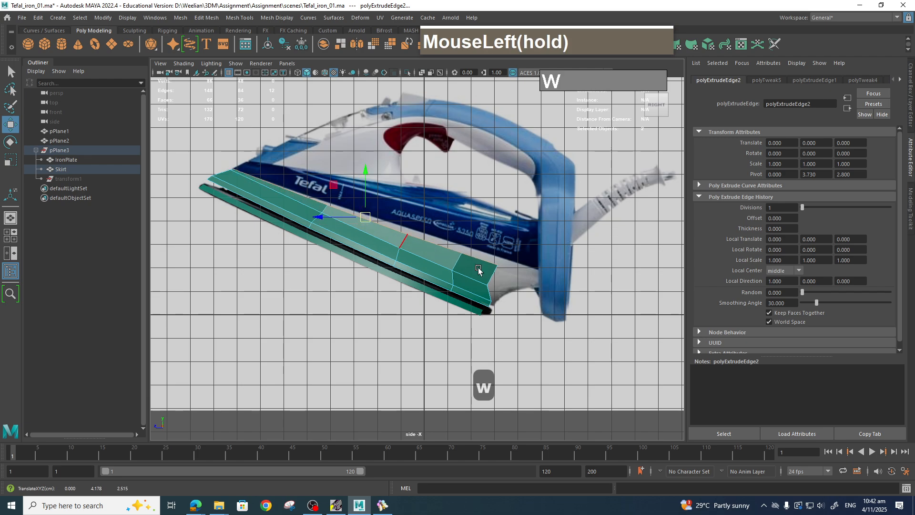
right_drag(510, 271, 508, 259)
mouse_move(508, 259)
mouse_down()
mouse_move(495, 272)
mouse_move(508, 276)
mouse_up()
key(q)
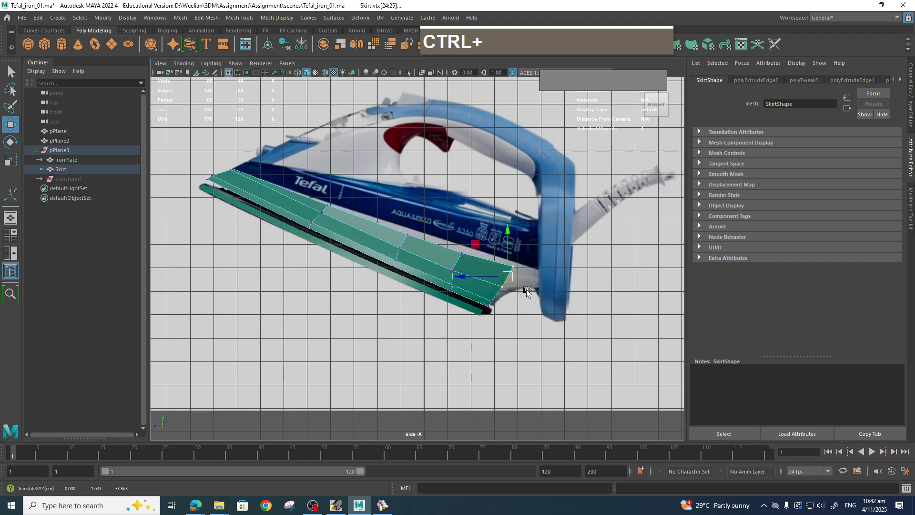
Save the scene and move the new row's vertices to follow the iron body's side profile.
key(ctrl+s)
key(w)
key(z)
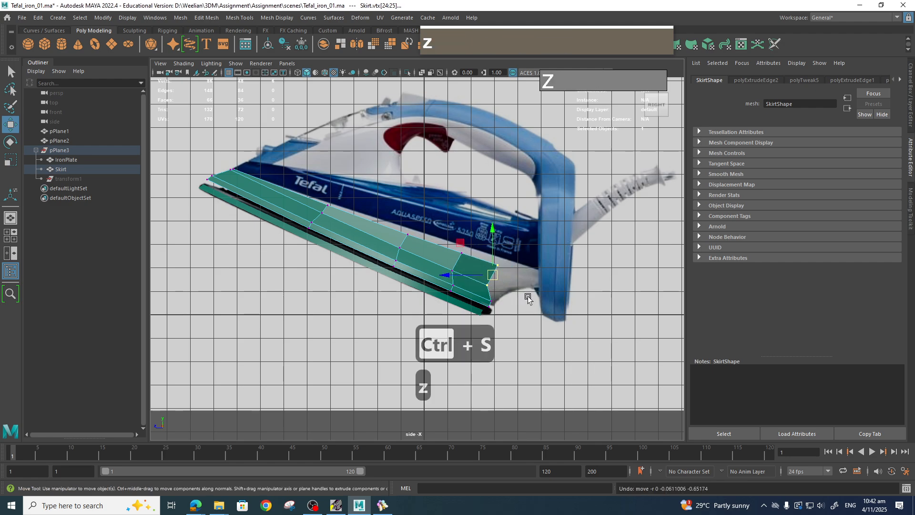
drag(522, 241, 537, 273)
drag(457, 244, 479, 266)
drag(461, 253, 463, 247)
drag(385, 220, 408, 232)
drag(354, 217, 328, 203)
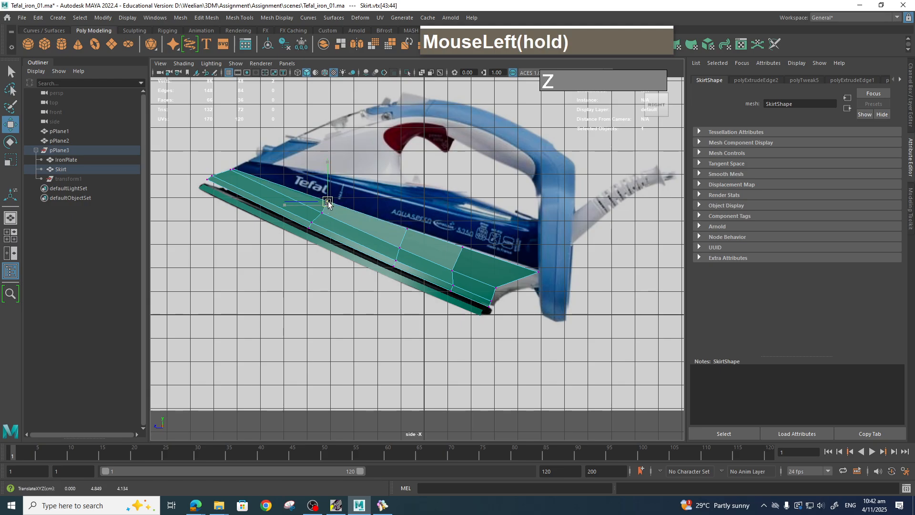
drag(531, 257, 505, 265)
click(522, 305)
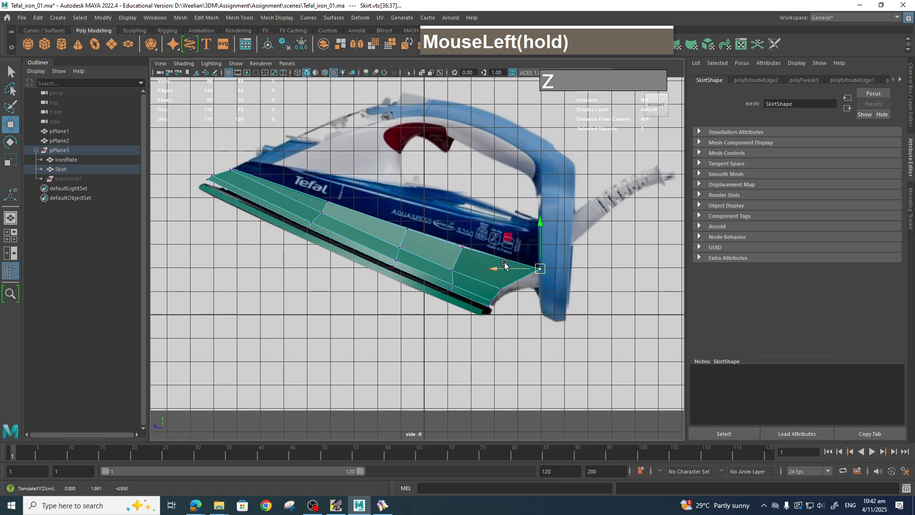
Increment and save the scene as Tefal_iron_01.0001.ma.
click(22, 17)
click(53, 87)
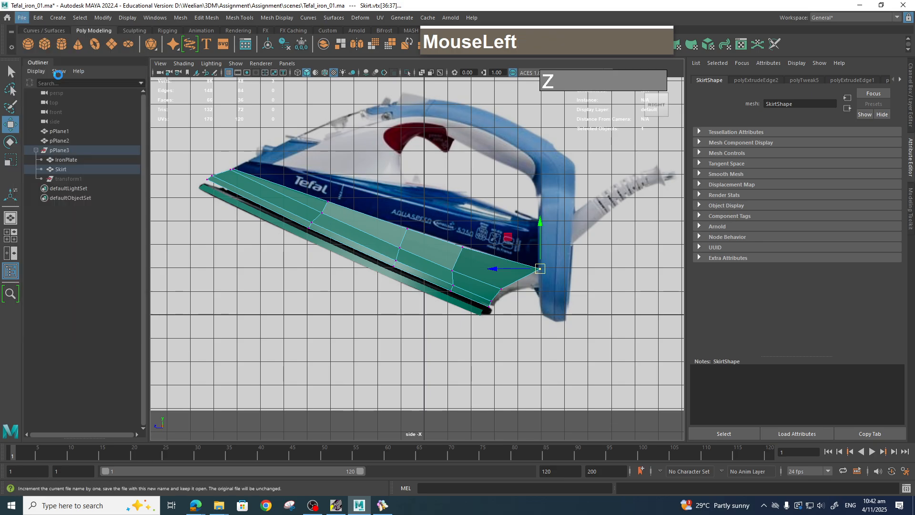
click(541, 368)
drag(447, 244, 469, 251)
click(542, 333)
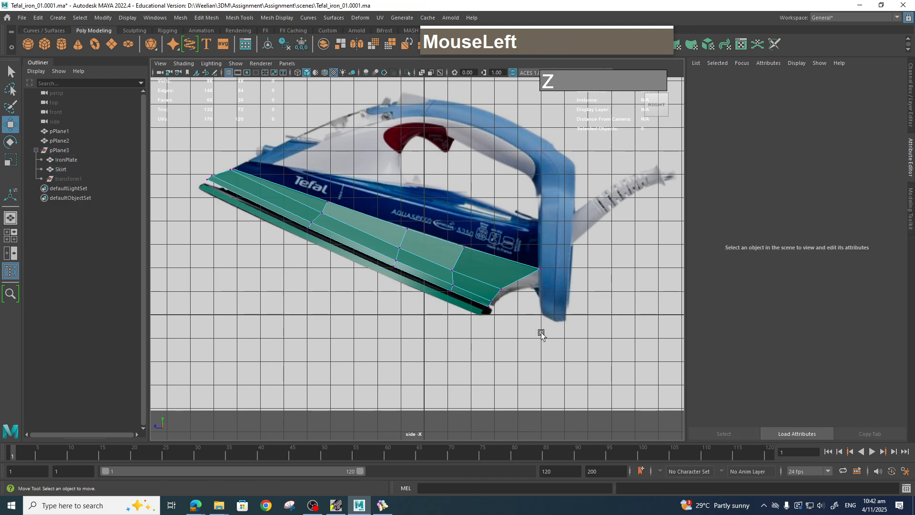
Preview the skirt in smooth mesh mode and return to the normal display.
key(space)
drag(505, 319, 540, 328)
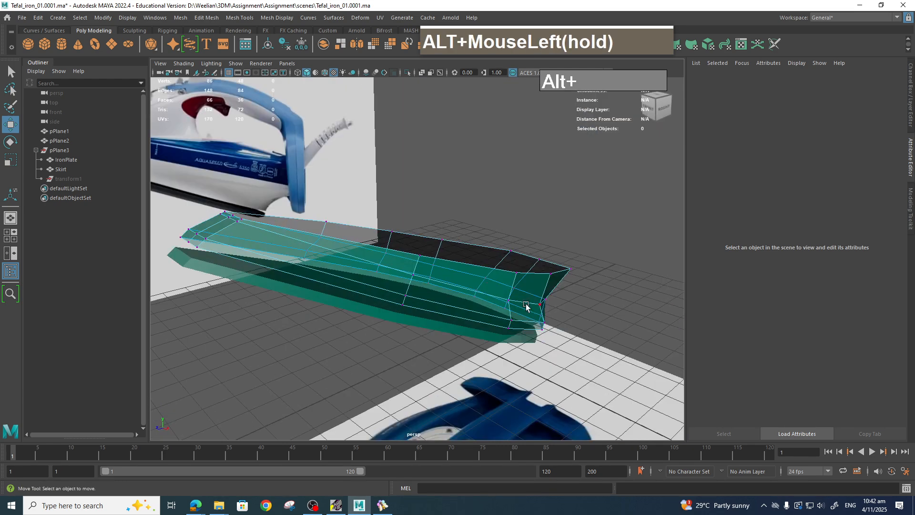
click(522, 303)
right_drag(537, 243, 586, 212)
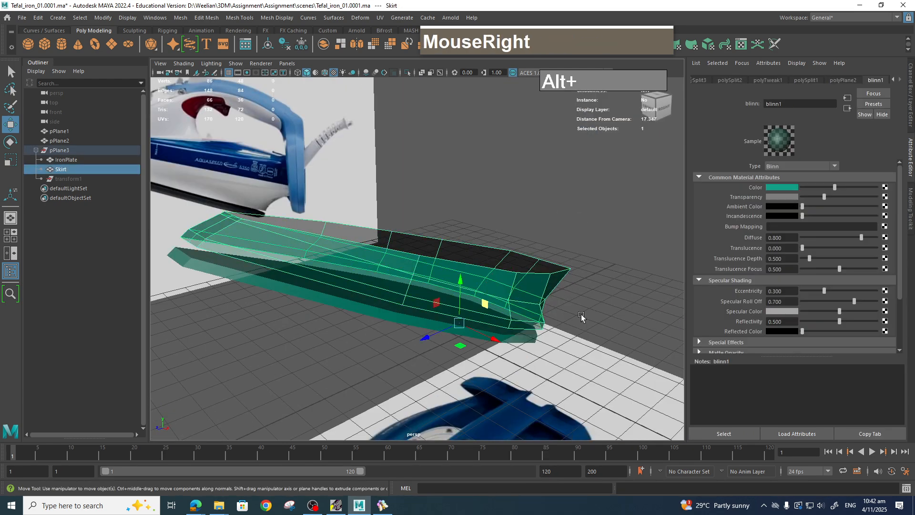
key(3)
alt+drag(578, 317, 465, 275)
key(1)
scroll(574, 319, down, 5)
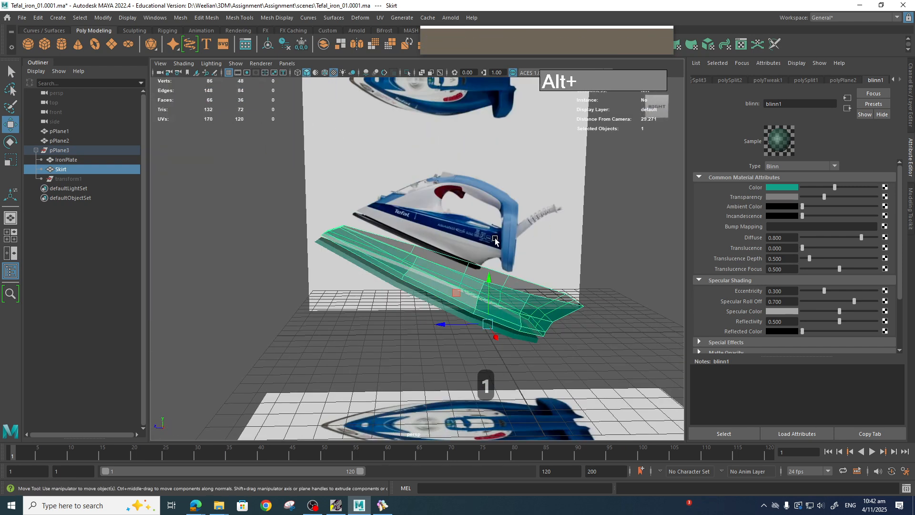
Select the skirt's upper edge and extrude a third row upward in the side view.
alt+drag(514, 258, 573, 303)
scroll(568, 307, up, 3)
scroll(574, 315, up, 2)
scroll(584, 330, down, 4)
right_drag(524, 276, 530, 225)
double_click(517, 278)
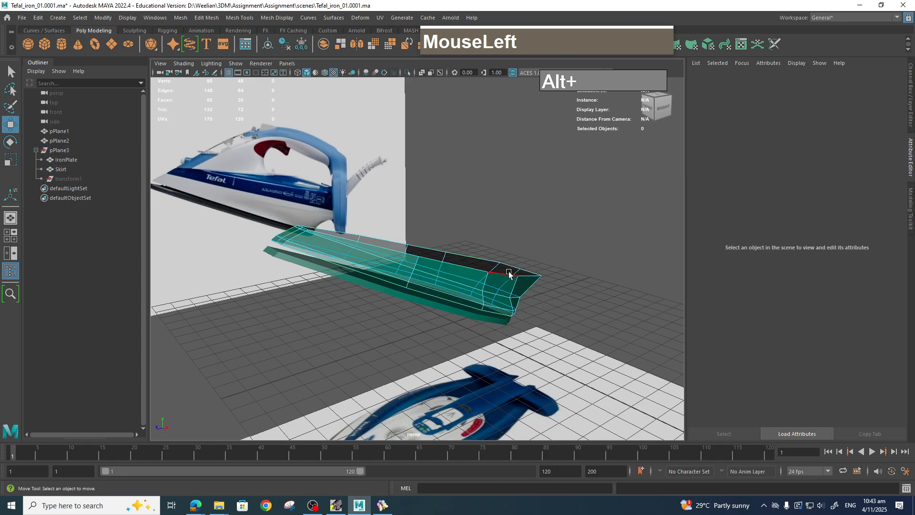
alt+drag(517, 278, 521, 258)
key(space)
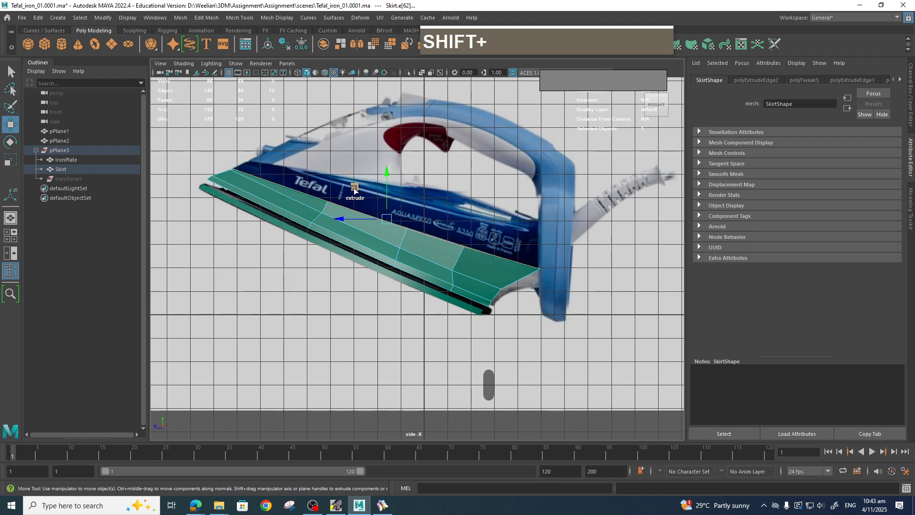
shift+drag(388, 220, 388, 216)
right_drag(457, 234, 460, 258)
Select the newest row of faces on the skirt and extract them into a separate piece.
scroll(459, 256, up, 5)
alt+middle_drag(494, 239, 482, 247)
right_drag(483, 248, 484, 246)
click(483, 247)
shift+double_click(484, 247)
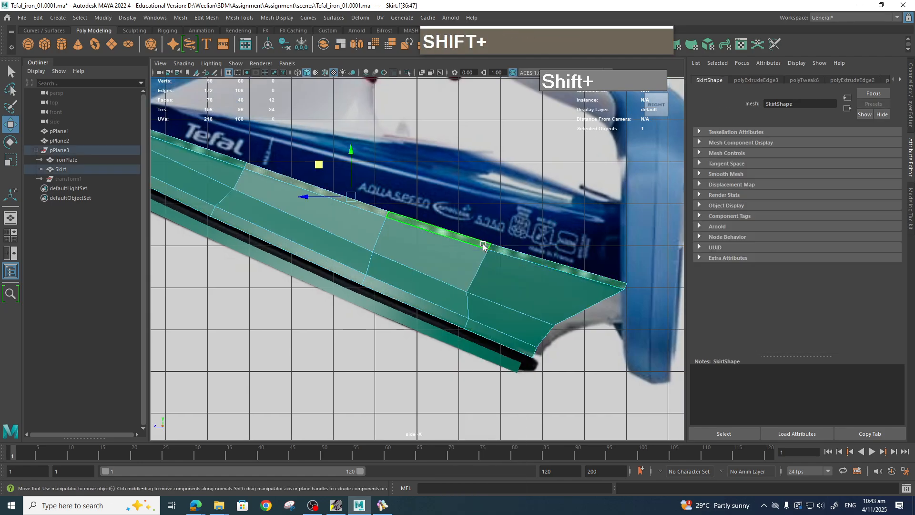
key(space)
drag(484, 246, 497, 265)
alt+scroll(488, 253, down, 2)
scroll(497, 266, up, 3)
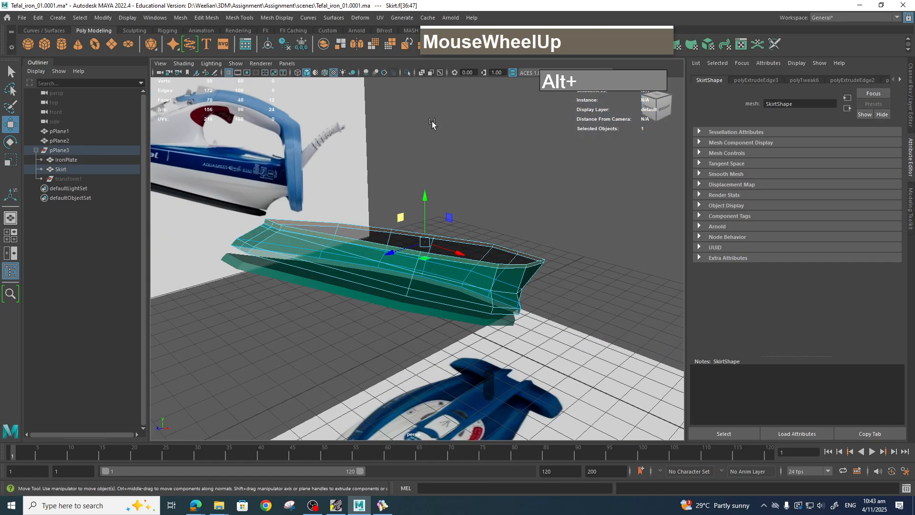
shift+right_drag(524, 266, 515, 348)
shift+right_drag(537, 450, 524, 439)
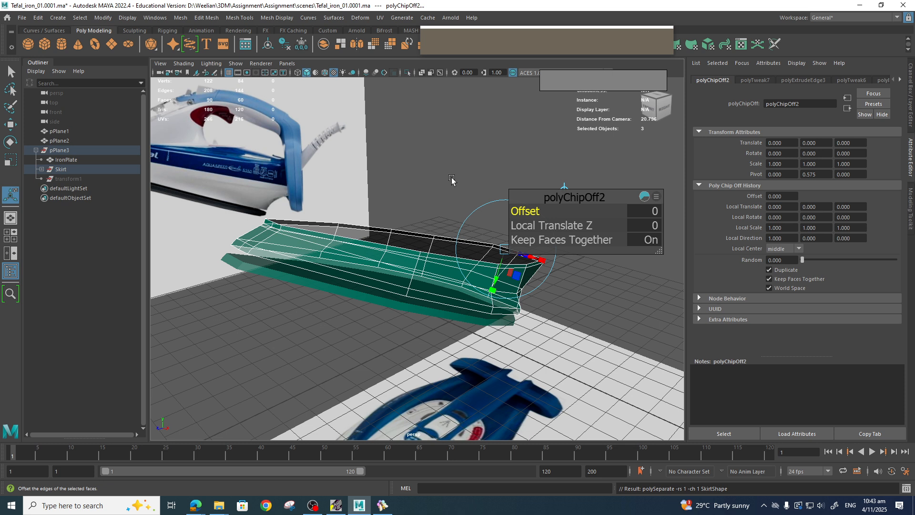
Delete faces from the separated skirt pieces, then undo the deletions.
click(435, 204)
right_drag(354, 208, 432, 254)
key(q)
double_click(423, 234)
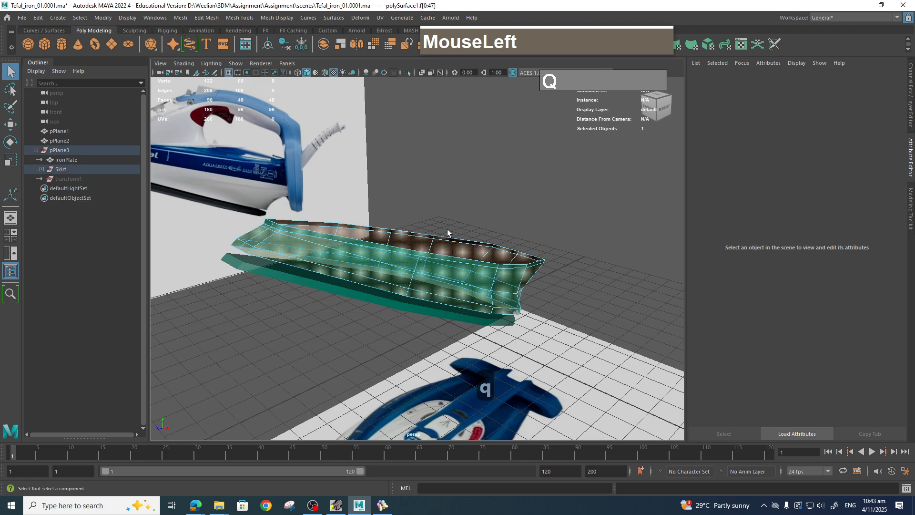
mouse_move(526, 265)
right_down()
mouse_move(530, 285)
mouse_move(528, 271)
right_up()
click(491, 265)
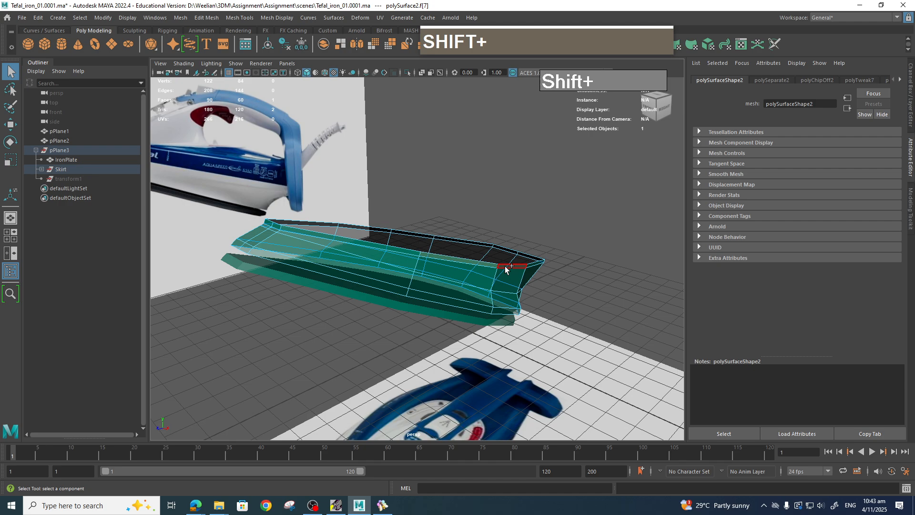
double_click(505, 266)
key(Delete)
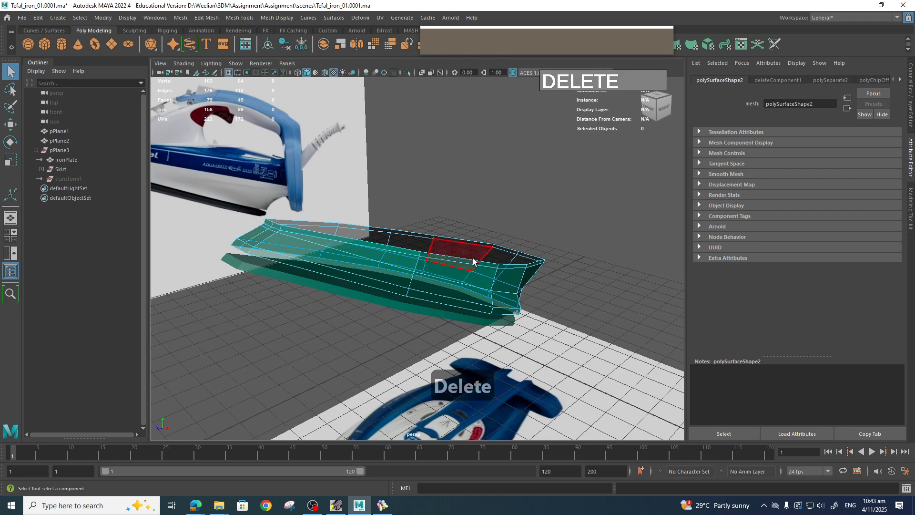
click(505, 267)
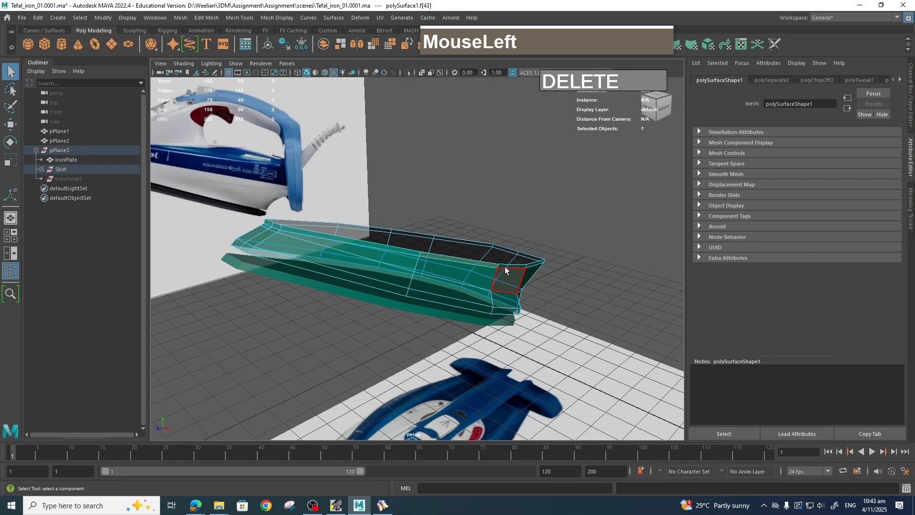
shift+click(505, 265)
key(Delete)
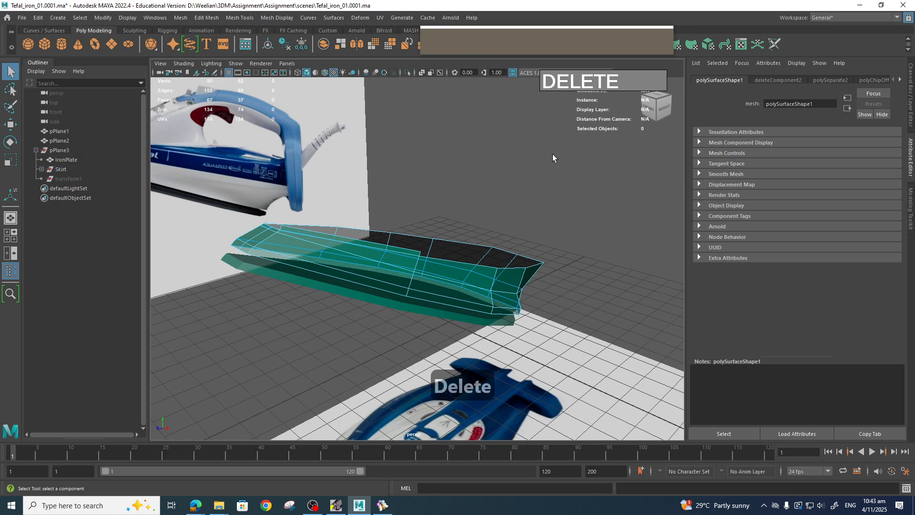
key(z)
key(z)
key(z)
key(z)
key(z)
key(z)
key(z)
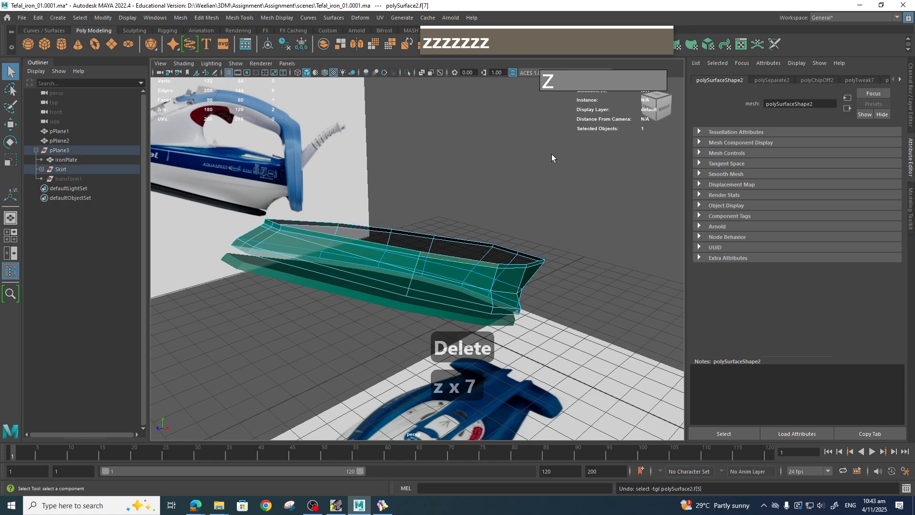
key(z)
key(z)
key(z)
key(z)
key(z)
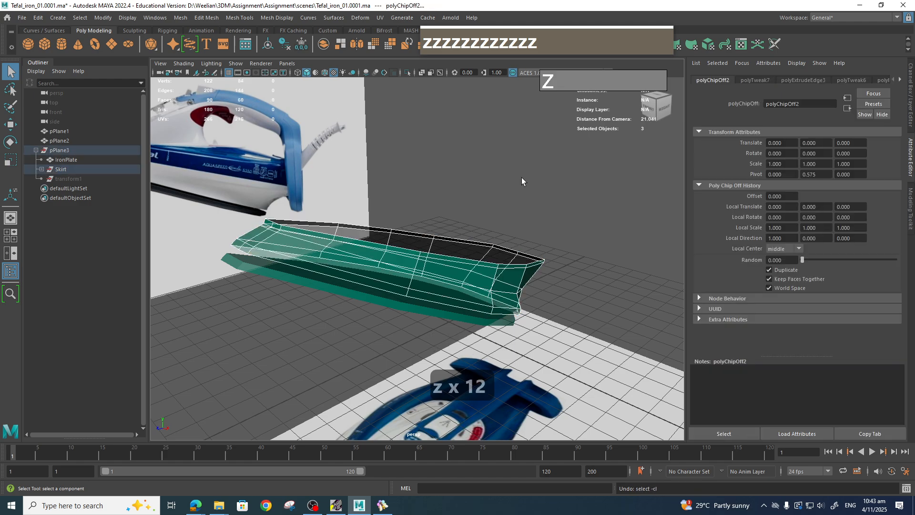
Rename the separated upper skirt piece as BlueSection.
click(42, 170)
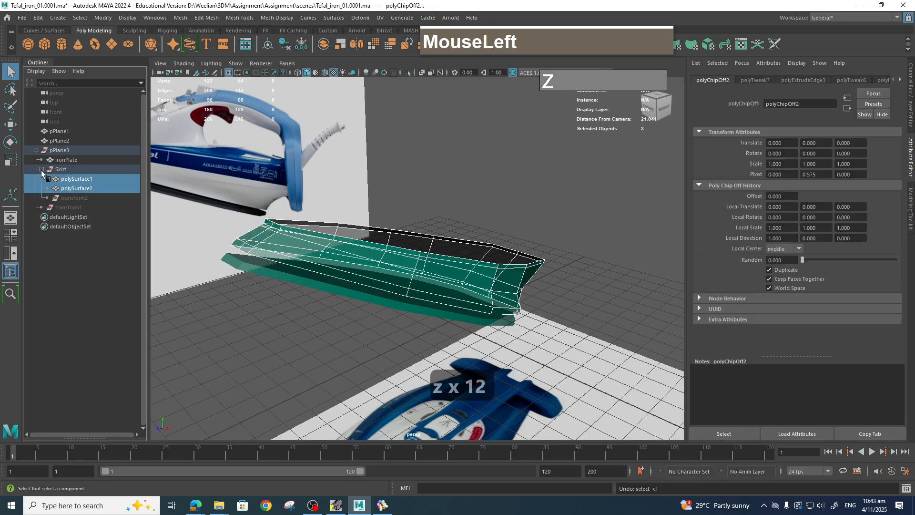
click(77, 188)
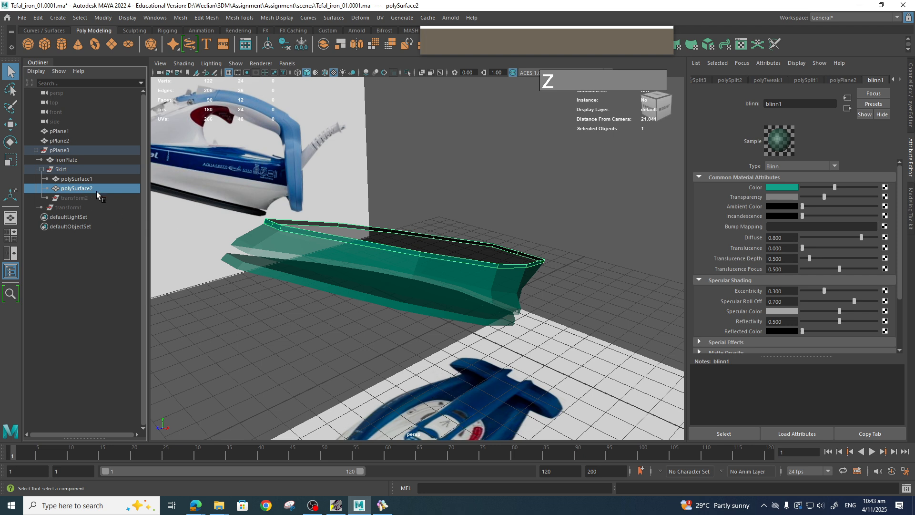
double_click(87, 191)
text(Bl)
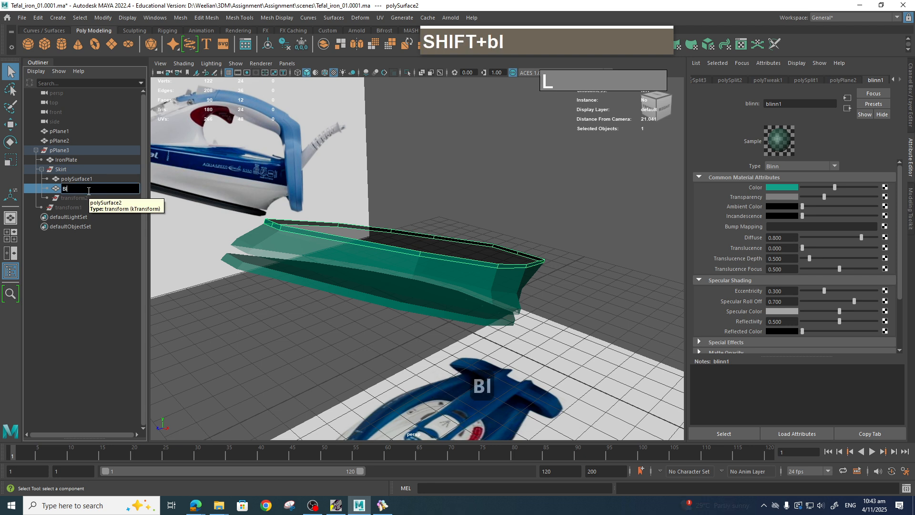
text(ueSection)
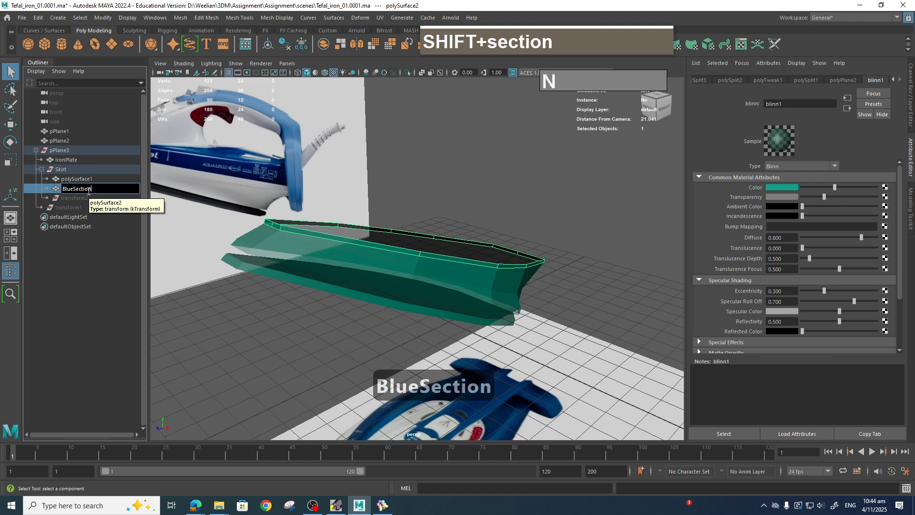
key(Return)
Isolate the lower skirt piece and delete its top row of faces.
click(77, 180)
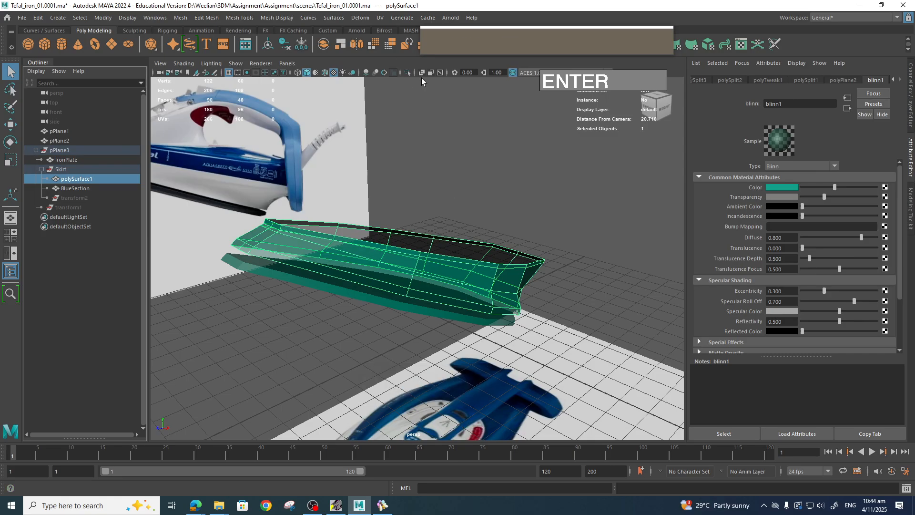
click(407, 73)
scroll(393, 276, up, 3)
right_drag(405, 243, 410, 265)
click(417, 250)
shift+double_click(427, 256)
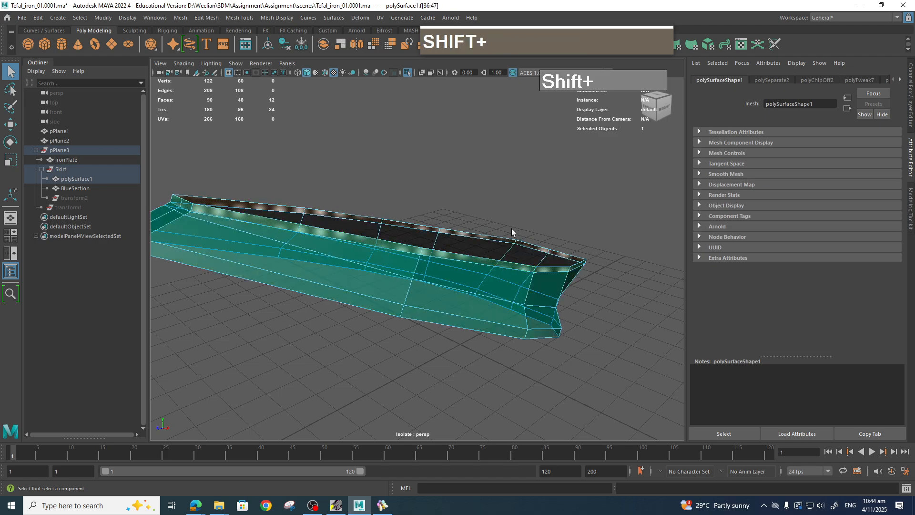
key(Delete)
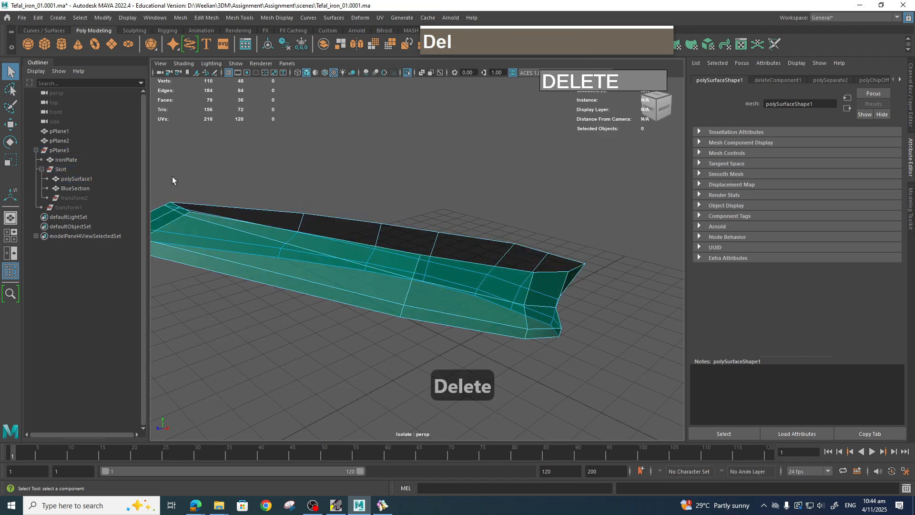
Exit isolation and assign a new Lambert material to the BlueSection faces.
click(78, 181)
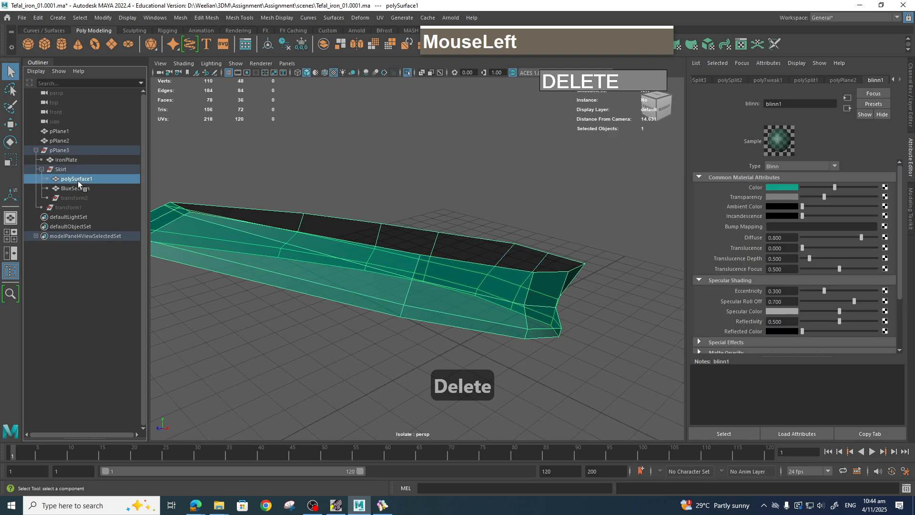
click(407, 73)
scroll(507, 280, down, 3)
alt+drag(507, 279, 544, 253)
double_click(485, 272)
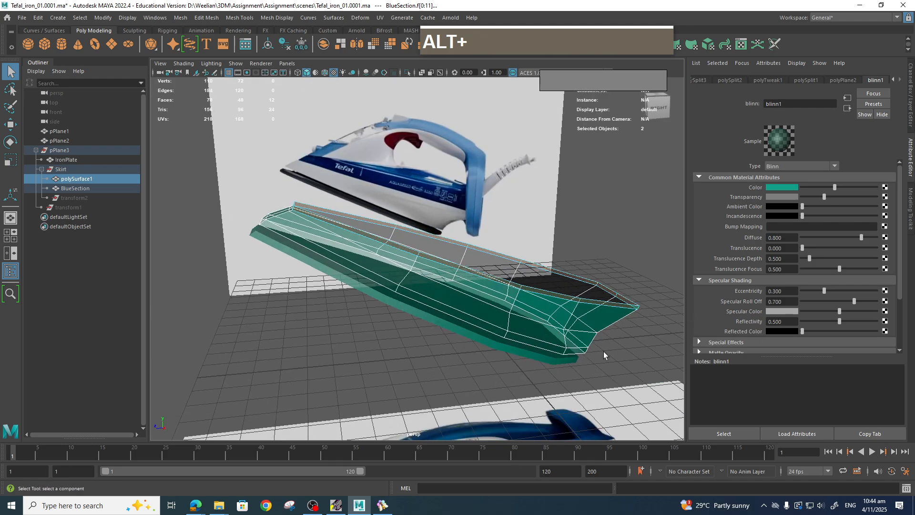
scroll(620, 355, up, 3)
right_drag(542, 242, 541, 268)
click(515, 162)
click(518, 281)
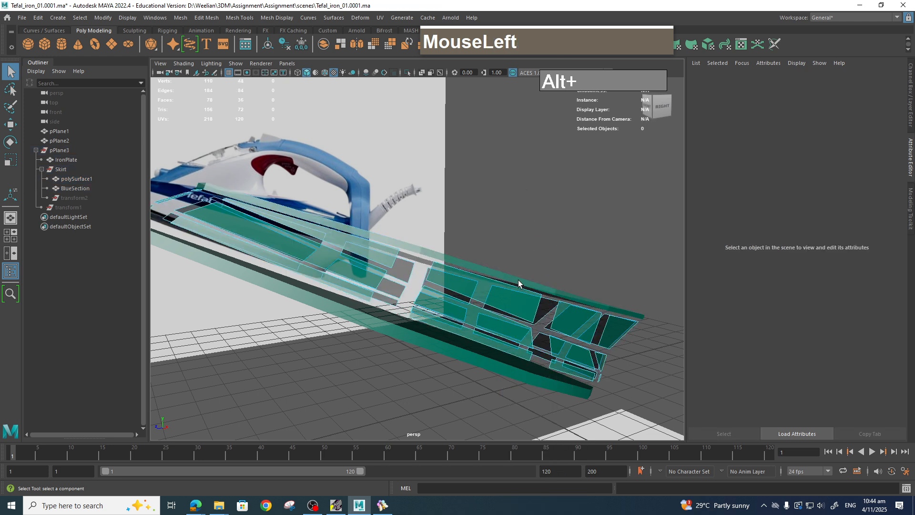
right_drag(520, 257, 598, 424)
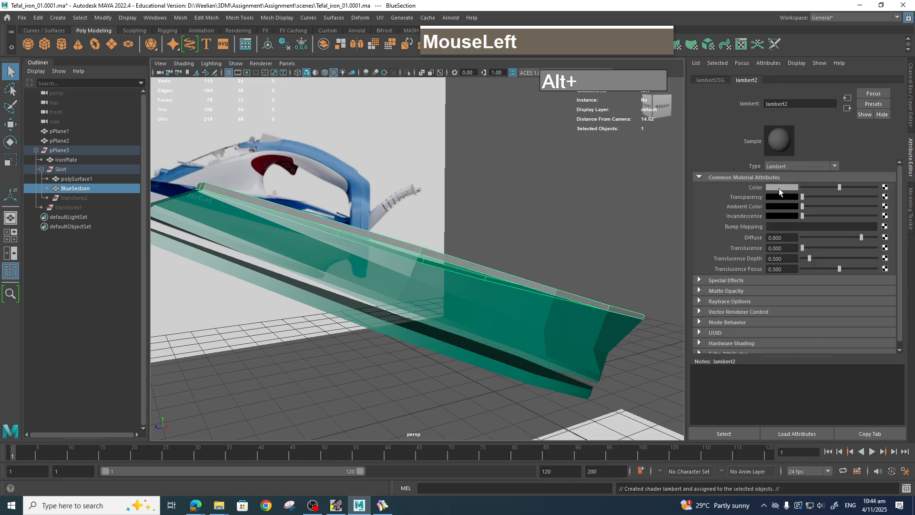
Make the BlueSection's Lambert material blue and partly transparent.
click(779, 187)
drag(838, 202, 678, 319)
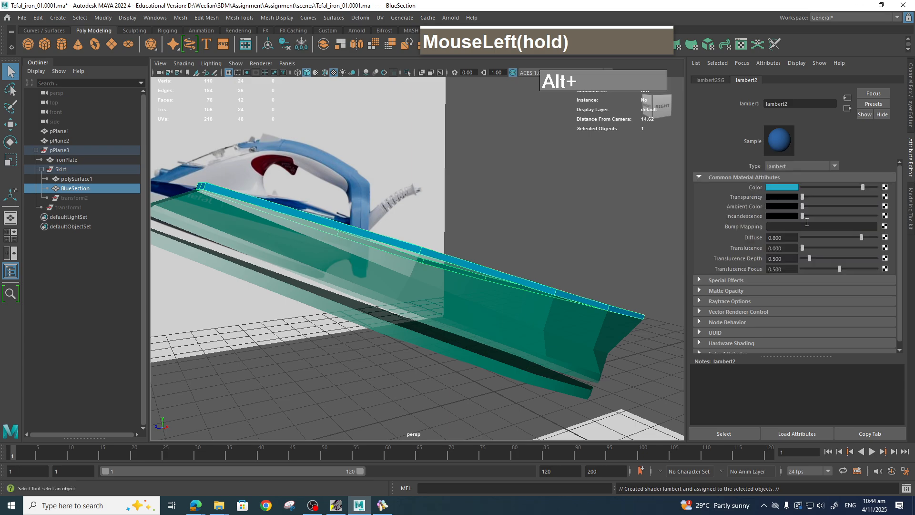
drag(806, 197, 842, 196)
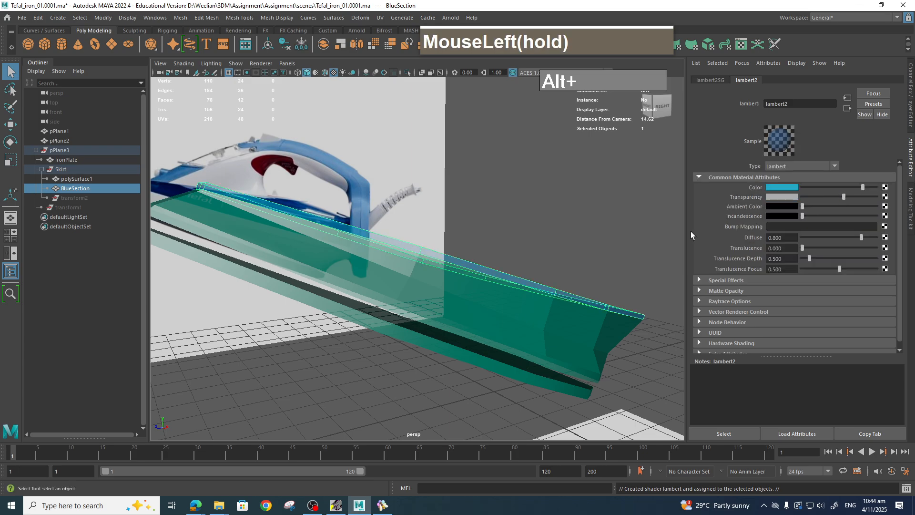
alt+drag(681, 233, 615, 234)
Extrude the BlueSection's upper edge upward in the side view.
key(space)
scroll(476, 232, down, 3)
alt+middle_drag(481, 233, 476, 250)
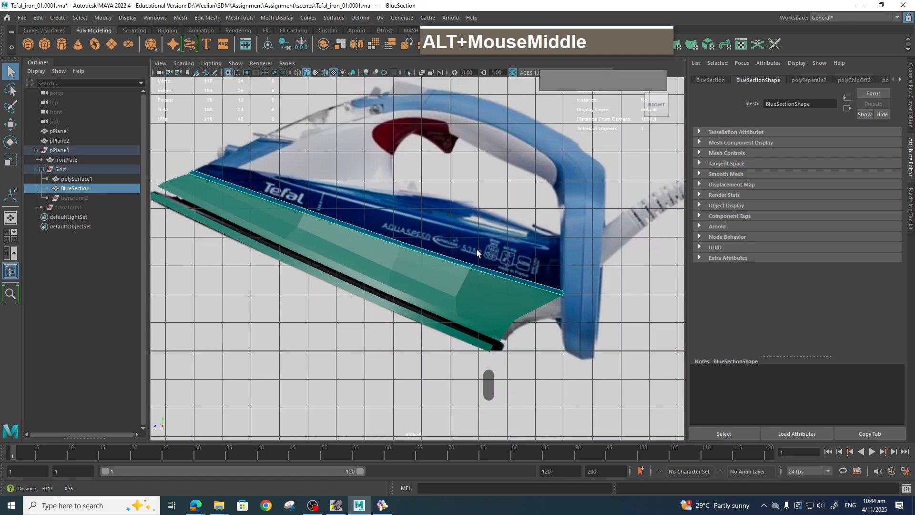
scroll(496, 252, up, 2)
right_drag(514, 243, 515, 216)
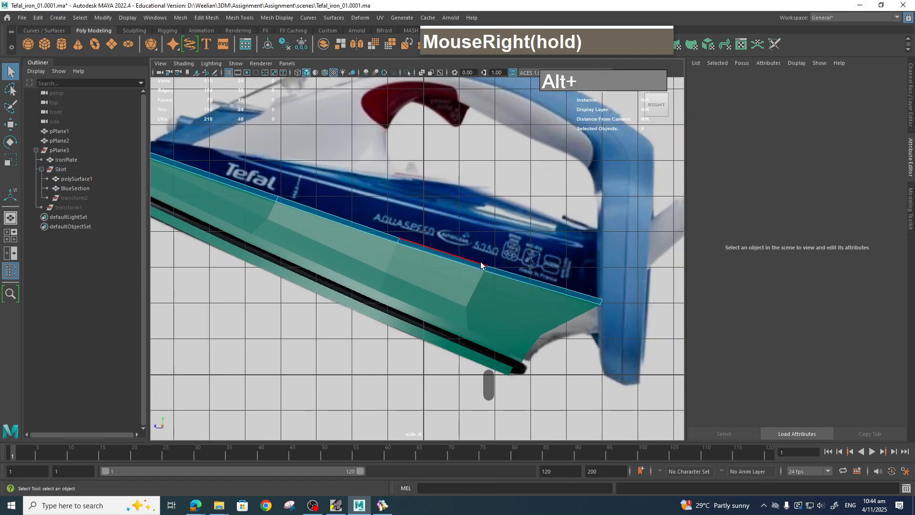
click(481, 265)
scroll(486, 263, down, 2)
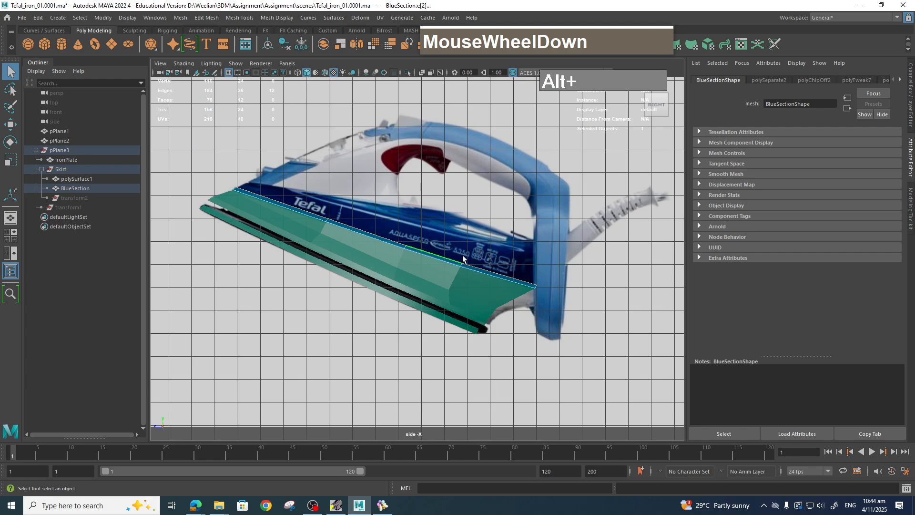
key(w)
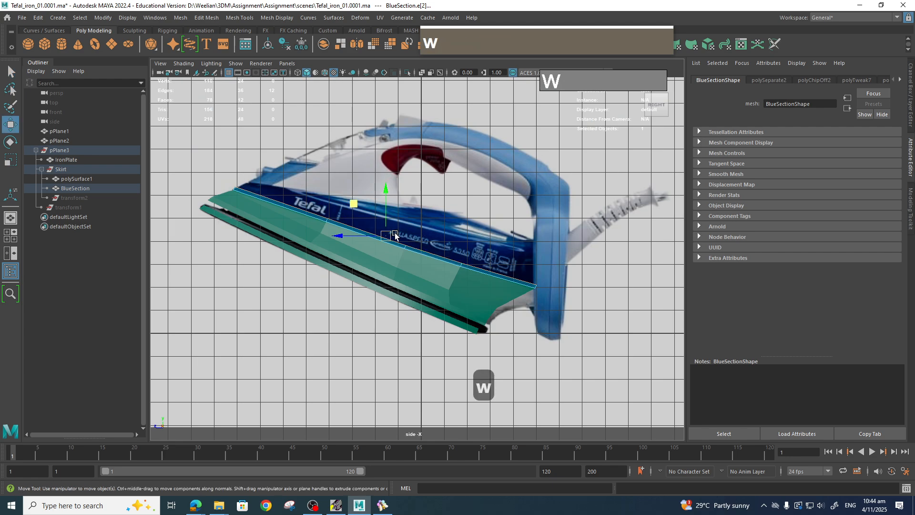
shift+drag(400, 232, 370, 185)
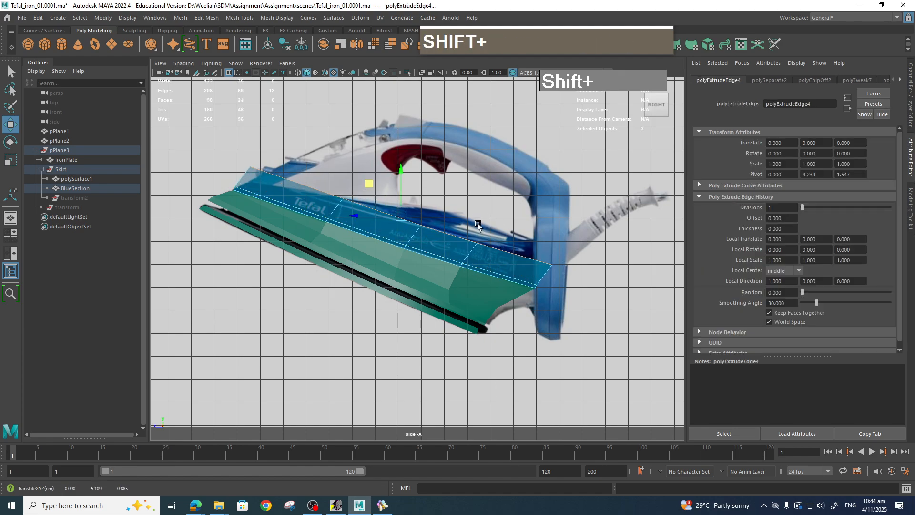
Scale the extruded edge inward in the top view to follow the iron's outline.
key(space)
drag(478, 224, 490, 227)
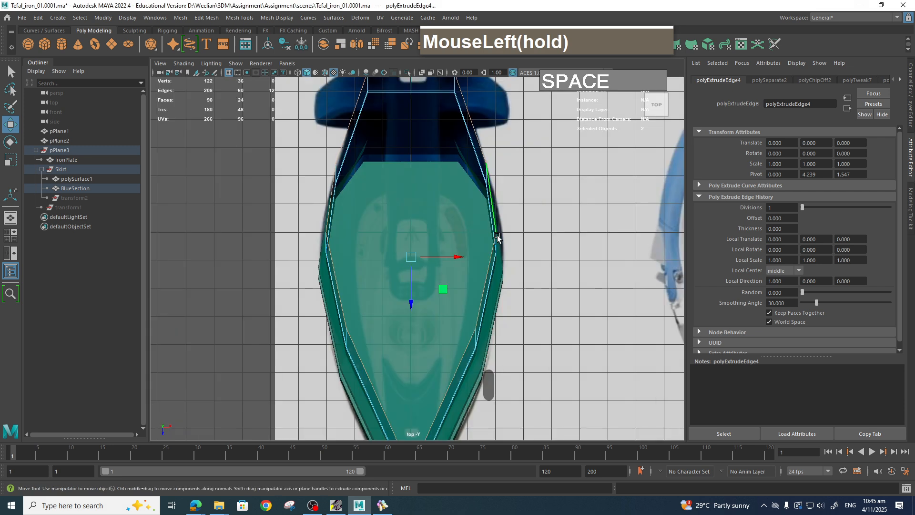
scroll(506, 269, down, 2)
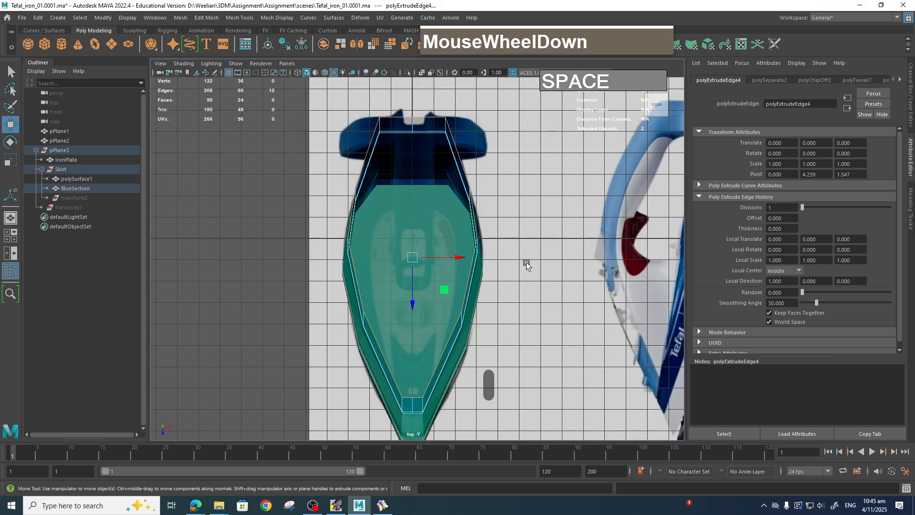
scroll(548, 241, down, 1)
scroll(553, 242, down, 1)
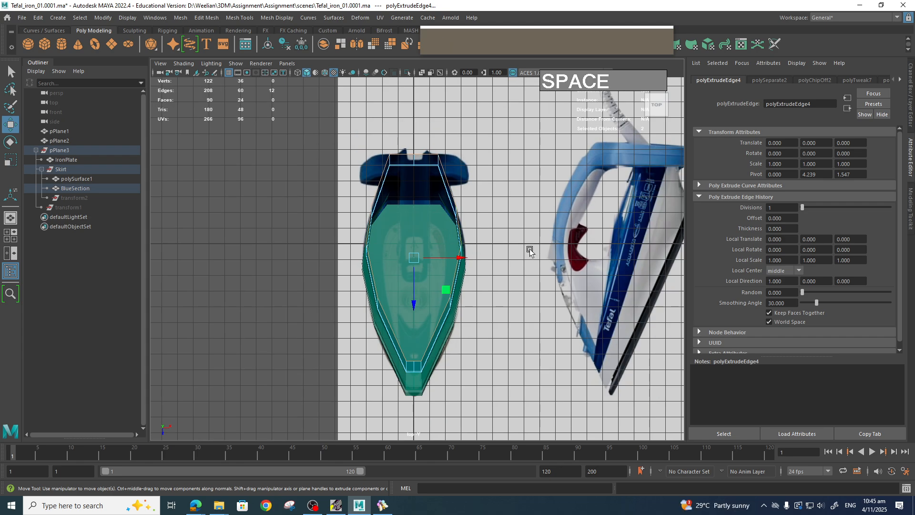
key(s)
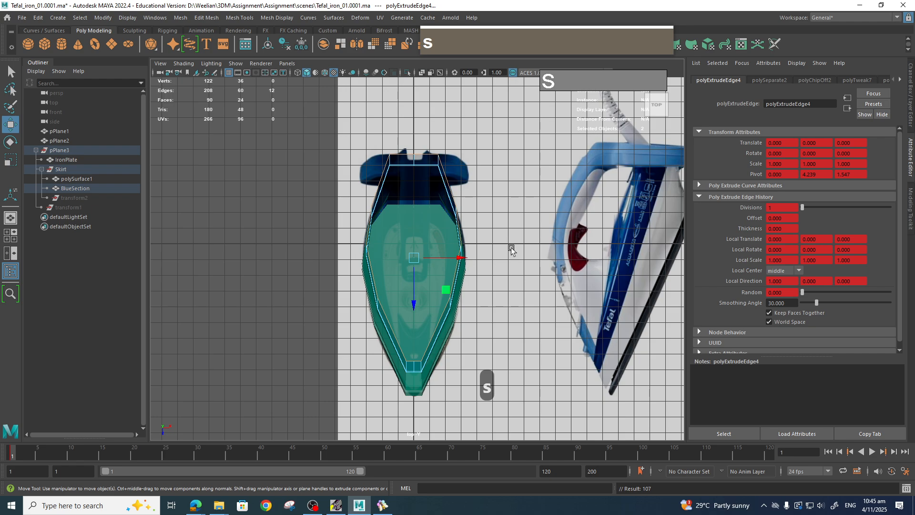
key(z)
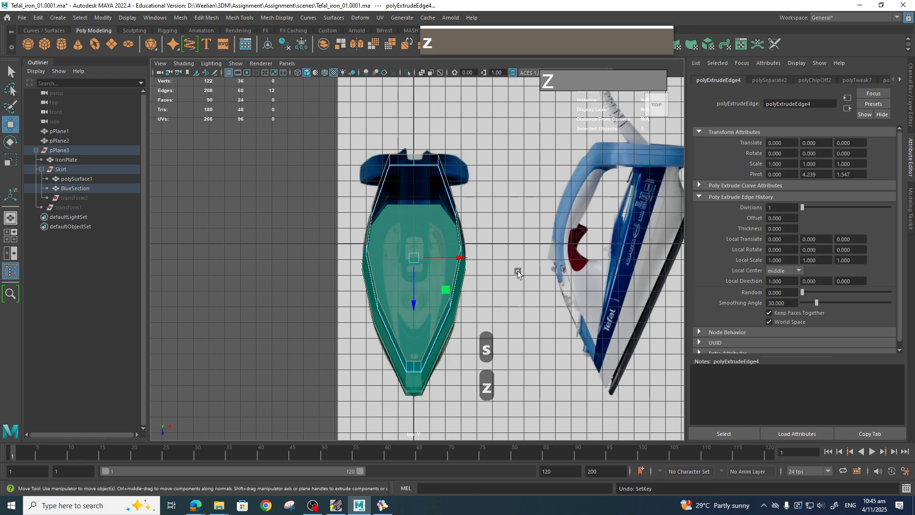
key(r)
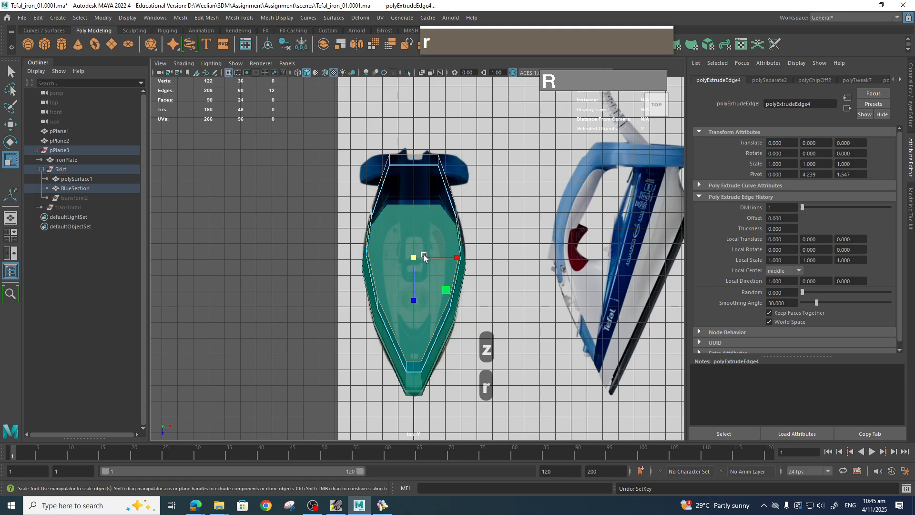
drag(416, 258, 390, 258)
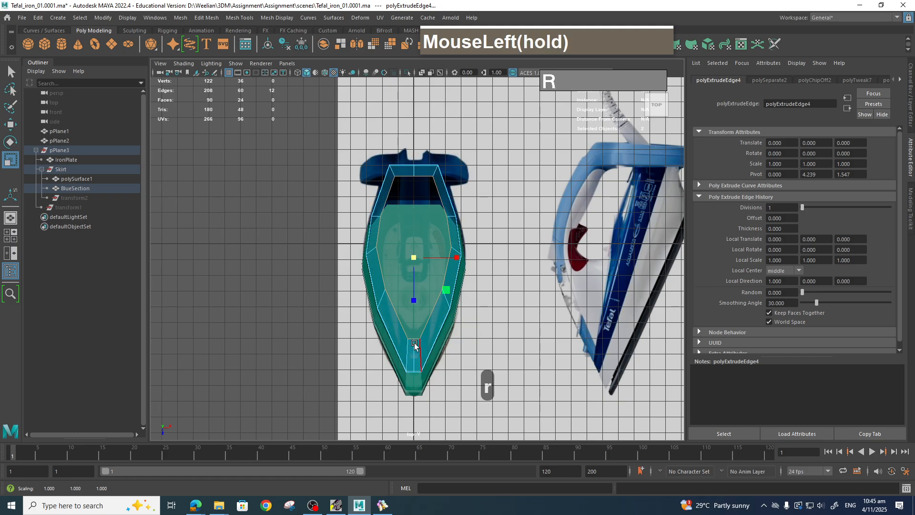
Move the rear vertices of the new row to match the iron body in the side view.
key(space)
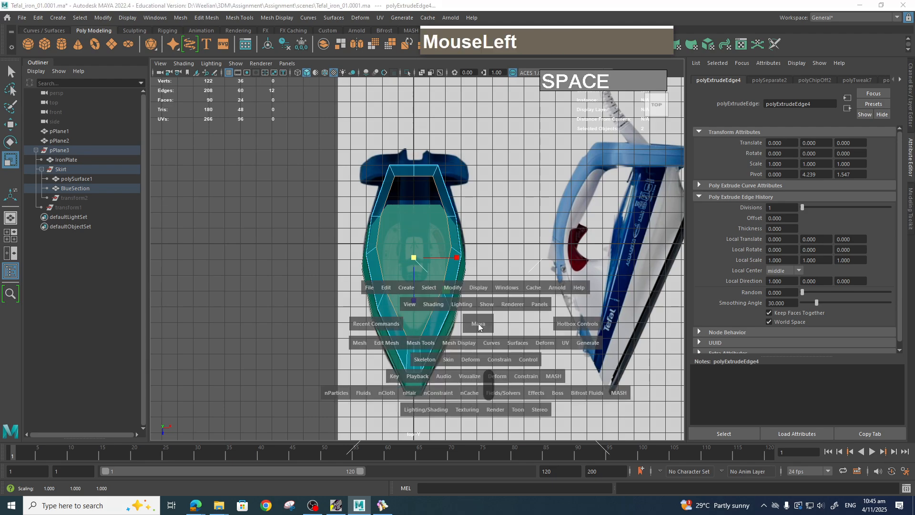
drag(478, 322, 514, 321)
scroll(426, 274, up, 2)
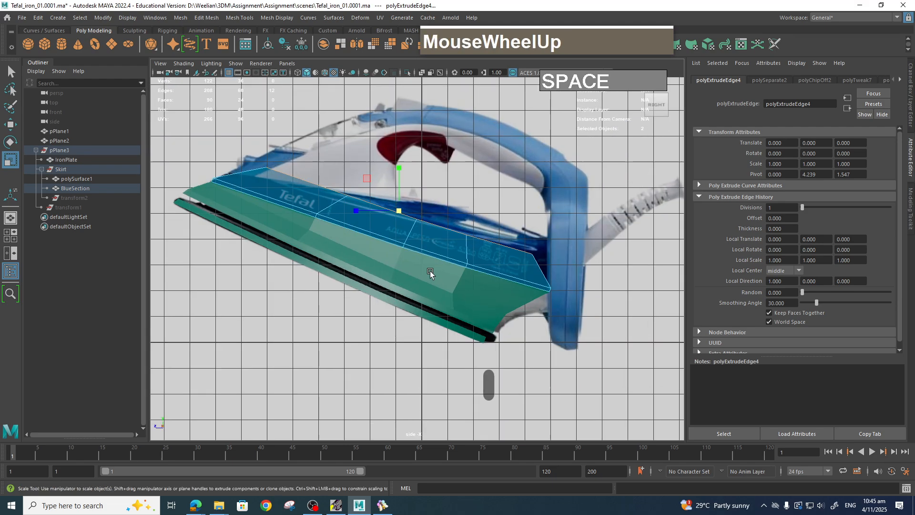
alt+middle_drag(415, 264, 461, 316)
scroll(461, 316, up, 2)
scroll(435, 275, up, 2)
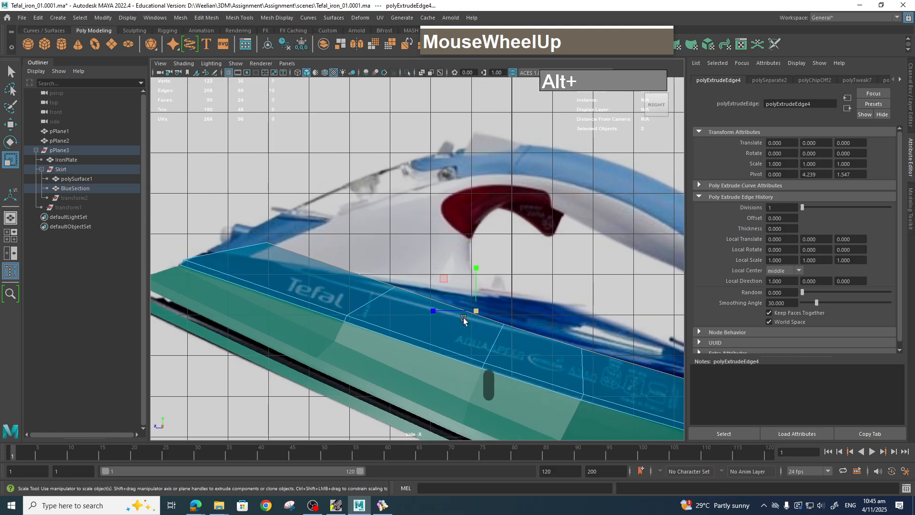
alt+middle_drag(435, 275, 379, 242)
right_drag(380, 242, 345, 246)
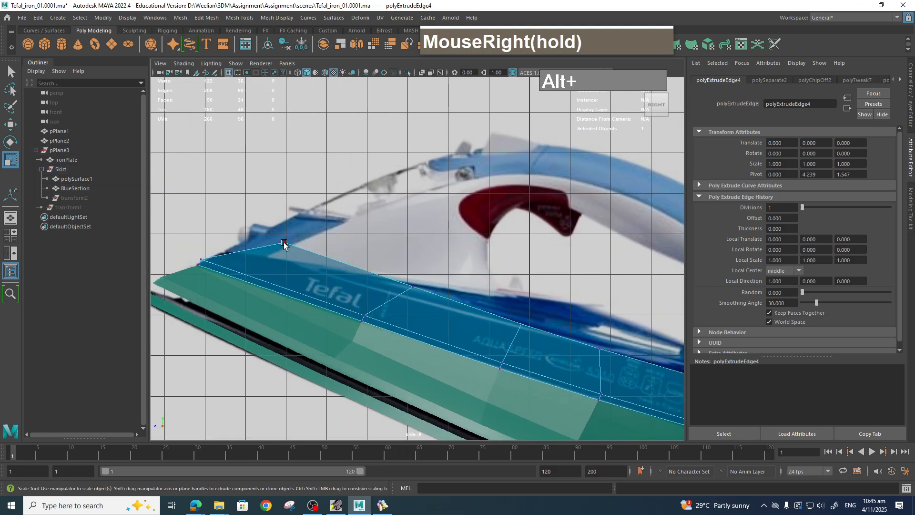
click(285, 244)
key(w)
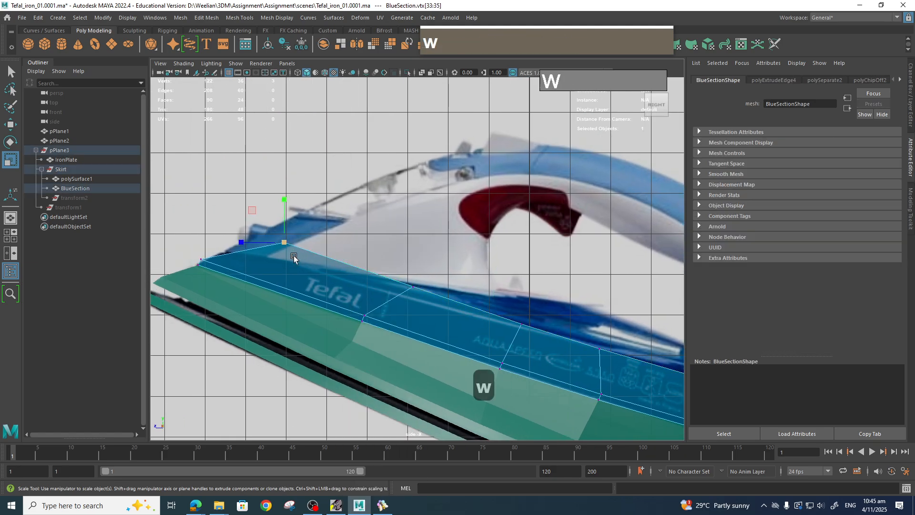
drag(293, 257, 231, 255)
Move the middle vertices of the new row to follow the blue band's upper edge.
click(412, 287)
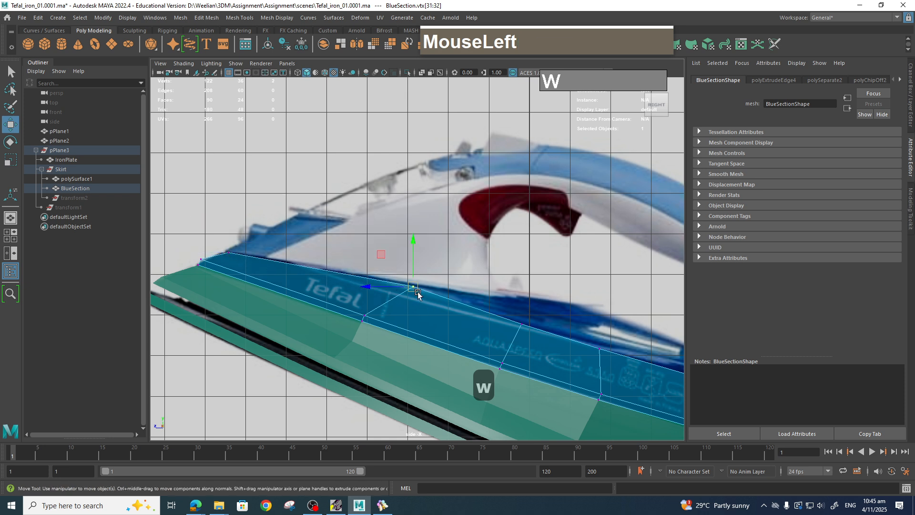
drag(413, 287, 365, 276)
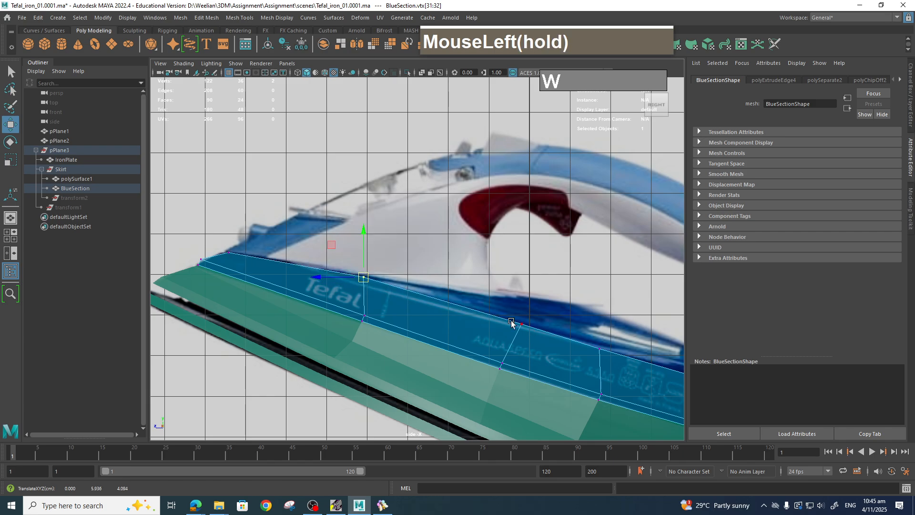
drag(507, 311, 538, 337)
drag(521, 324, 520, 317)
Tweak the rear vertices of the new row in the side view to fit the back of the iron body.
alt+middle_drag(597, 355, 478, 316)
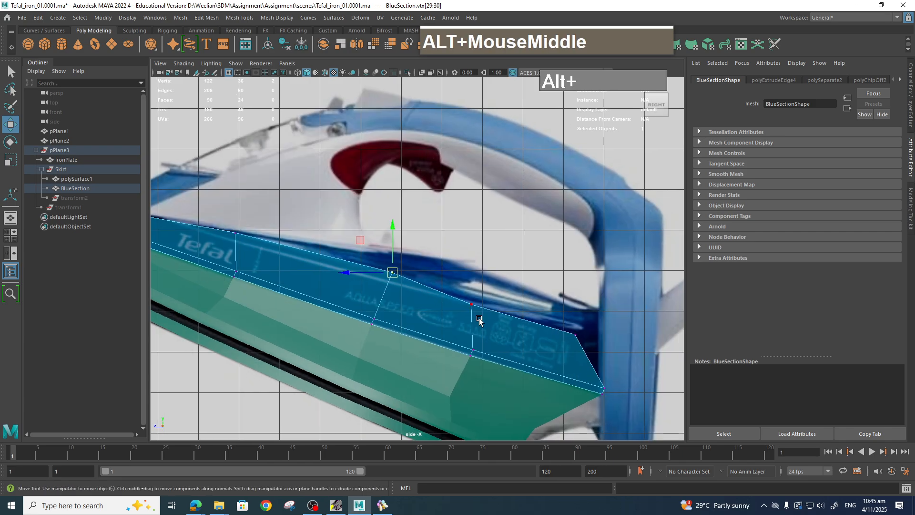
drag(459, 293, 494, 325)
alt+middle_drag(498, 329, 460, 303)
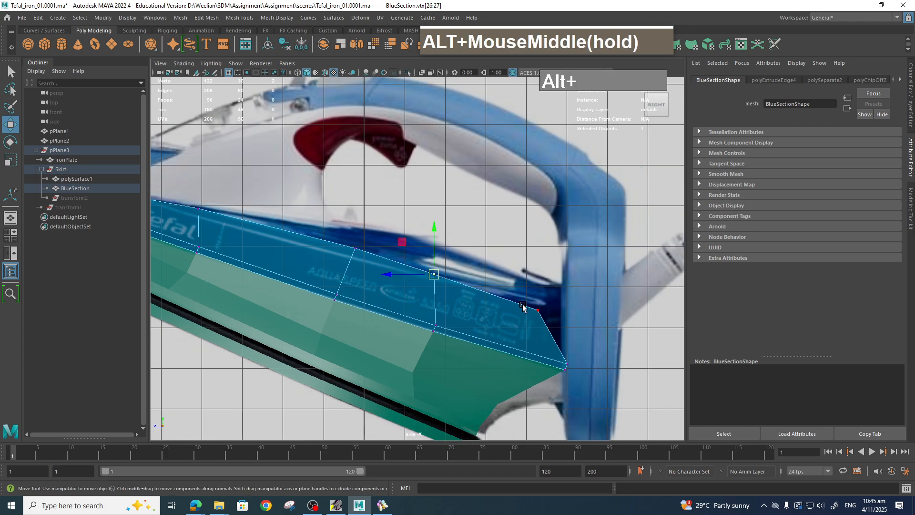
drag(527, 300, 561, 304)
drag(582, 382, 597, 425)
key(e)
key(w)
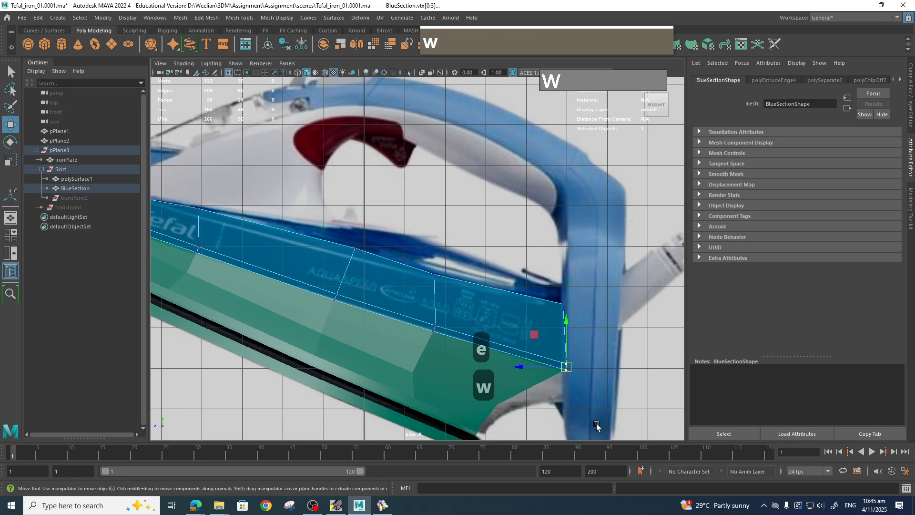
drag(566, 373, 565, 368)
drag(543, 288, 573, 327)
drag(563, 305, 562, 304)
drag(423, 264, 441, 286)
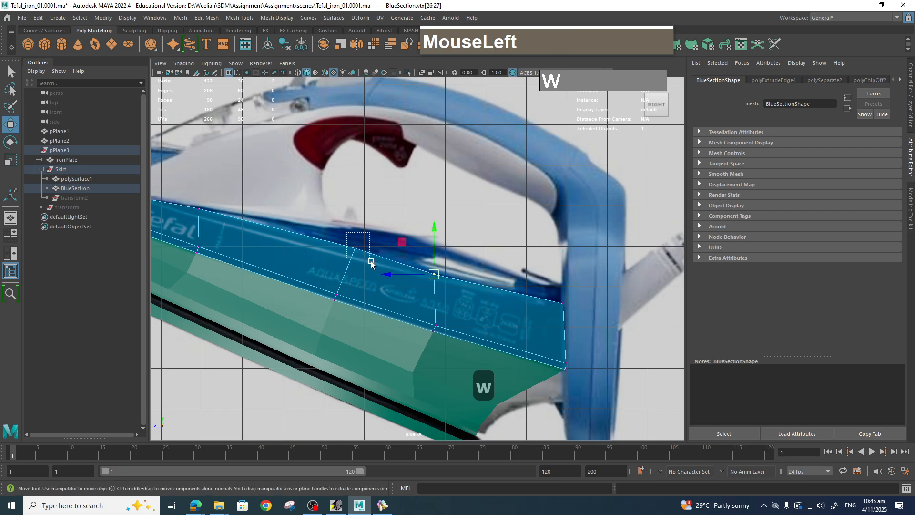
drag(370, 262, 356, 251)
alt+middle_drag(408, 272, 575, 319)
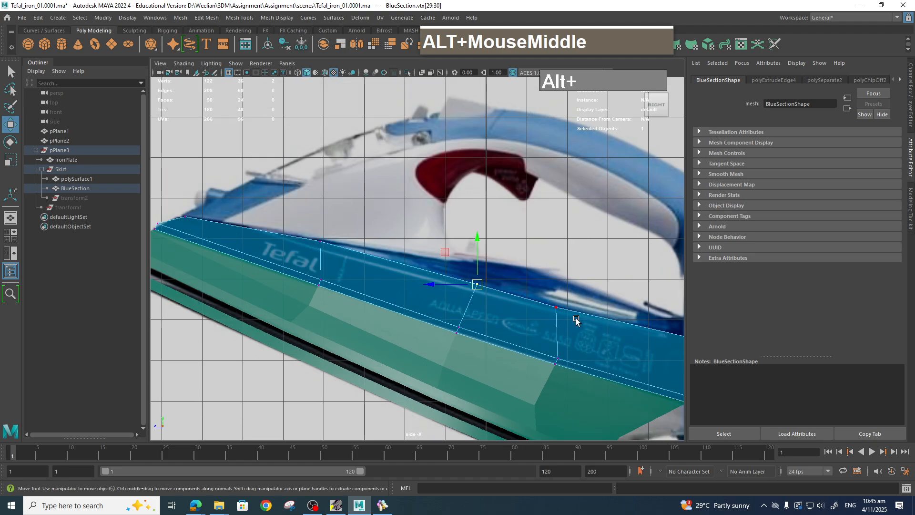
Inspect the BlueSection from several angles in the perspective view with smooth mesh preview.
scroll(575, 318, down, 5)
key(space)
mouse_move(517, 321)
mouse_down()
mouse_move(516, 330)
mouse_move(571, 357)
mouse_move(489, 327)
mouse_move(518, 332)
mouse_up()
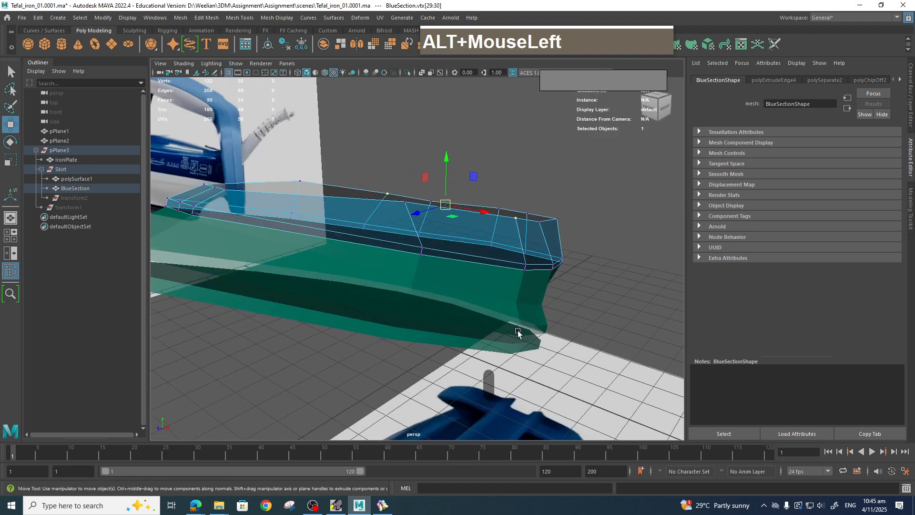
alt+middle_drag(518, 332, 561, 336)
key(ctrl+space)
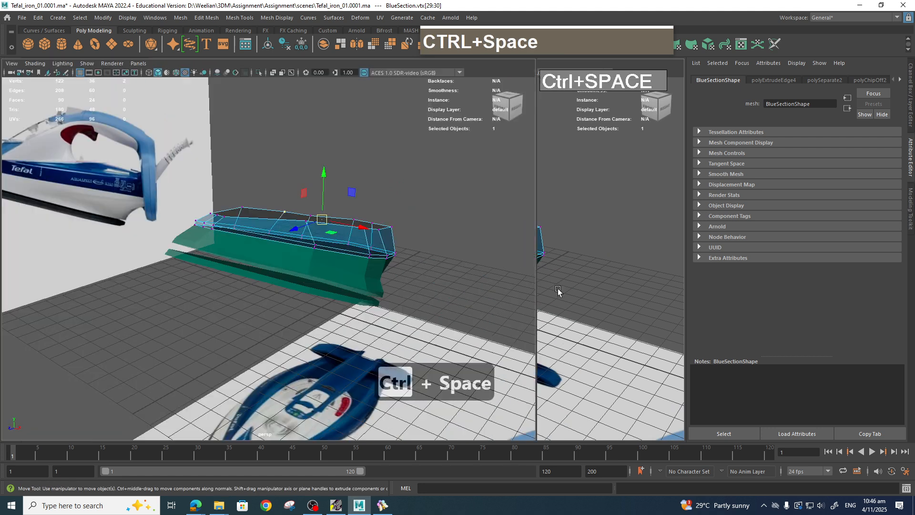
alt+scroll(572, 316, down, 2)
alt+drag(572, 316, 617, 232)
right_click(617, 232)
right_drag(618, 232, 667, 185)
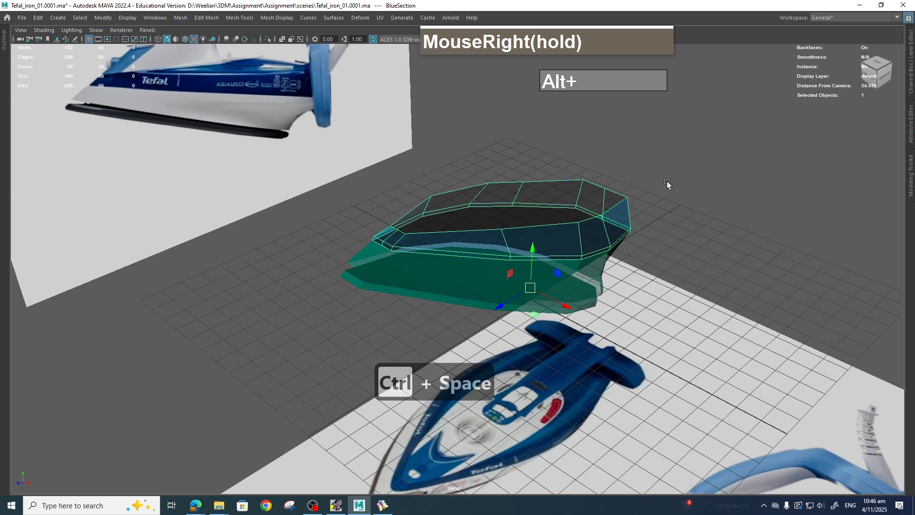
key(3)
alt+drag(668, 240, 607, 240)
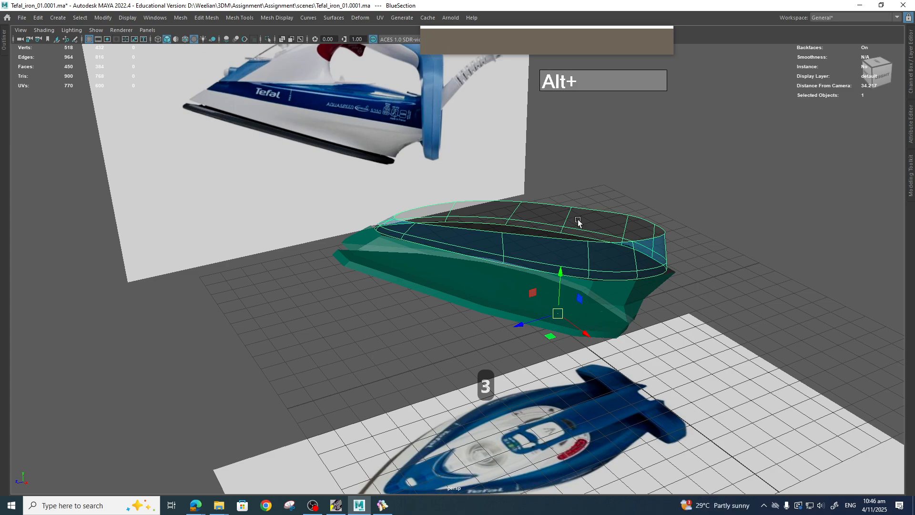
alt+drag(629, 239, 608, 239)
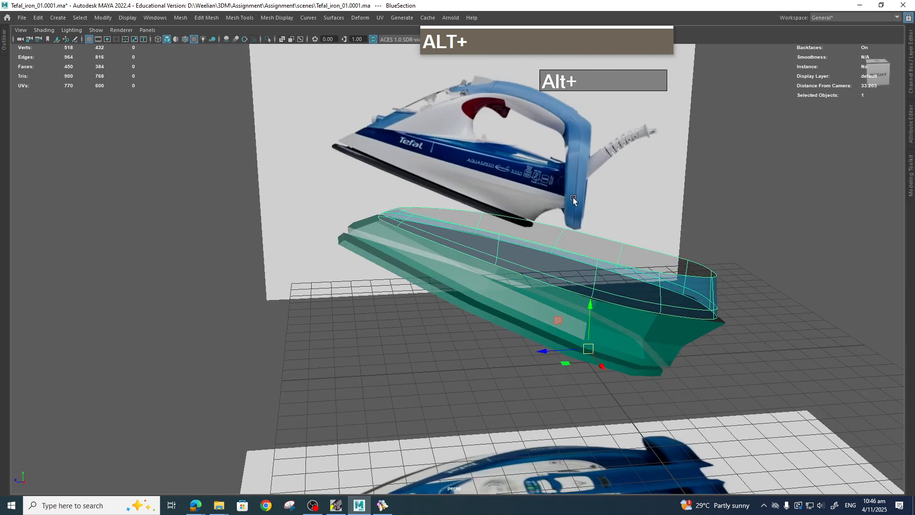
alt+drag(559, 181, 685, 260)
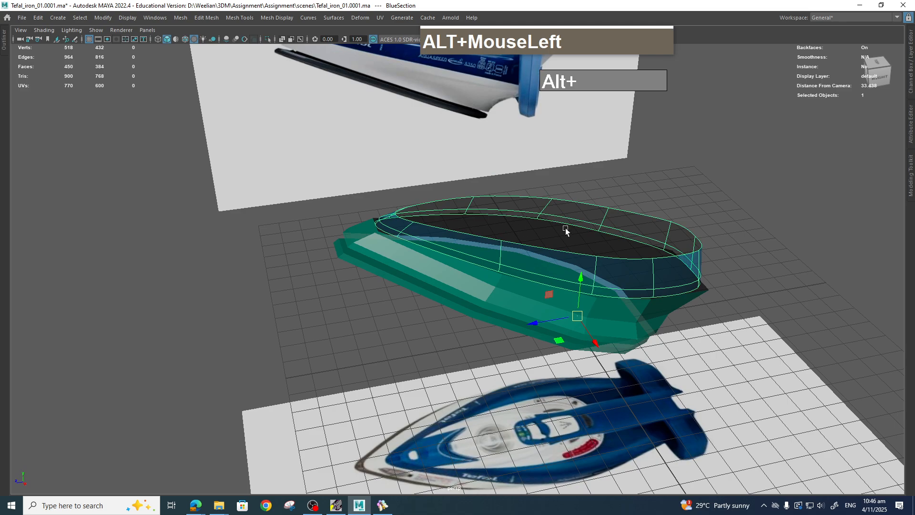
alt+drag(573, 225, 535, 172)
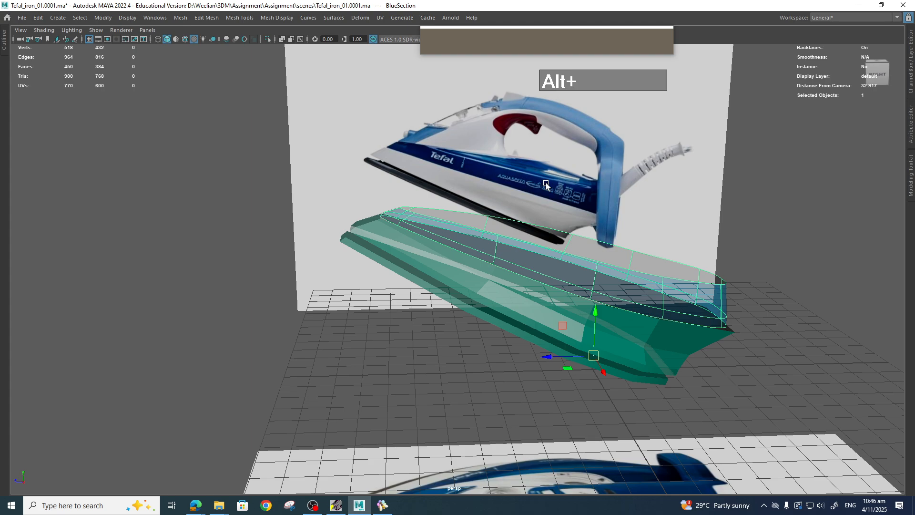
key(alt)
scroll(629, 380, down, 3)
scroll(629, 381, up, 2)
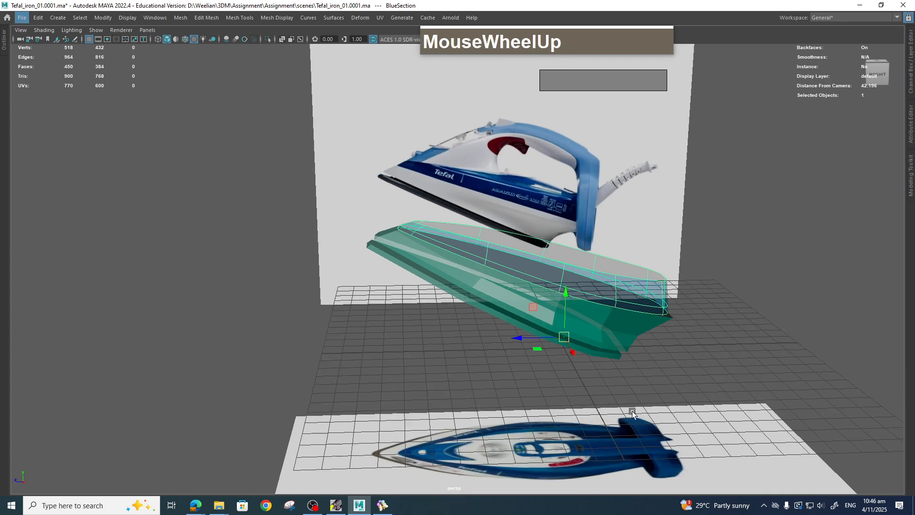
scroll(628, 419, down, 2)
alt+drag(628, 419, 670, 413)
alt+middle_drag(670, 413, 598, 347)
scroll(598, 348, up, 3)
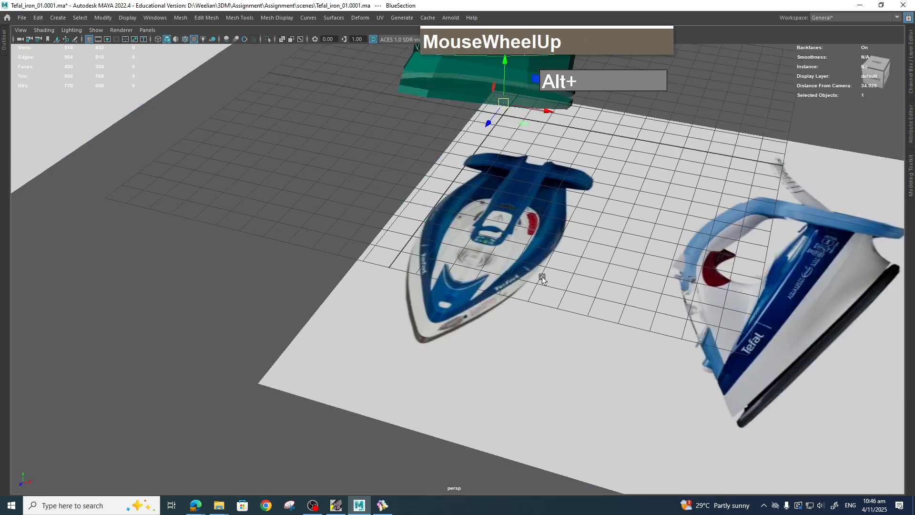
Bridge the two open edges at the BlueSection's rear end to close the gap.
mouse_move(543, 281)
alt+middle_down()
mouse_move(548, 351)
mouse_move(557, 274)
alt+middle_up()
scroll(561, 258, down, 2)
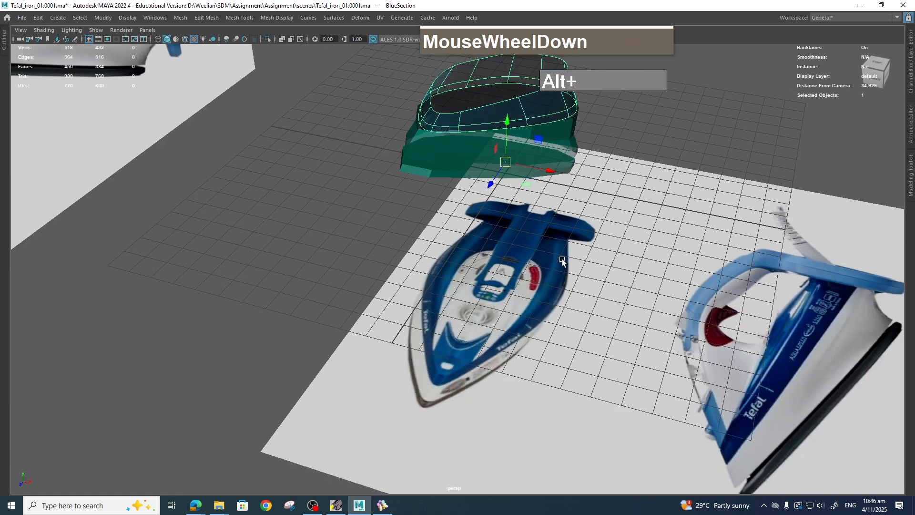
alt+drag(562, 258, 548, 224)
alt+middle_drag(548, 224, 554, 239)
alt+drag(554, 238, 533, 228)
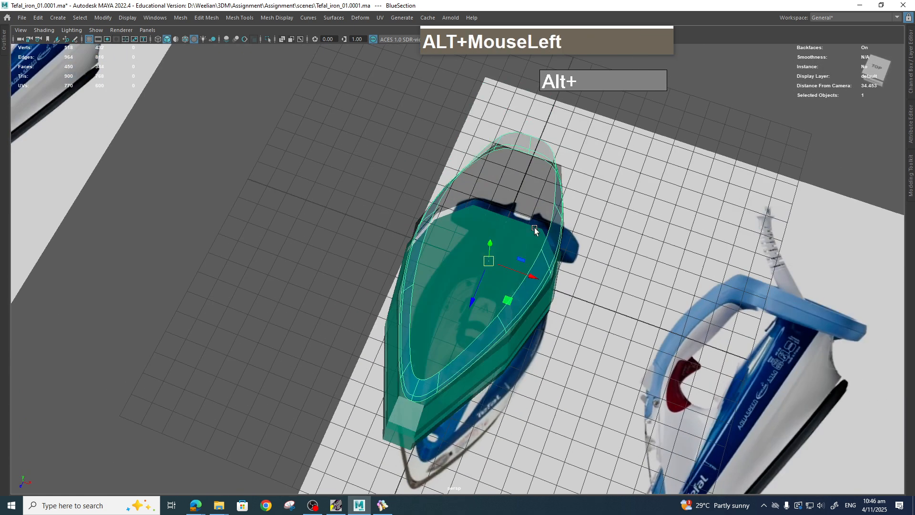
scroll(534, 227, up, 3)
alt+middle_drag(533, 228, 467, 298)
right_drag(468, 297, 469, 220)
click(493, 335)
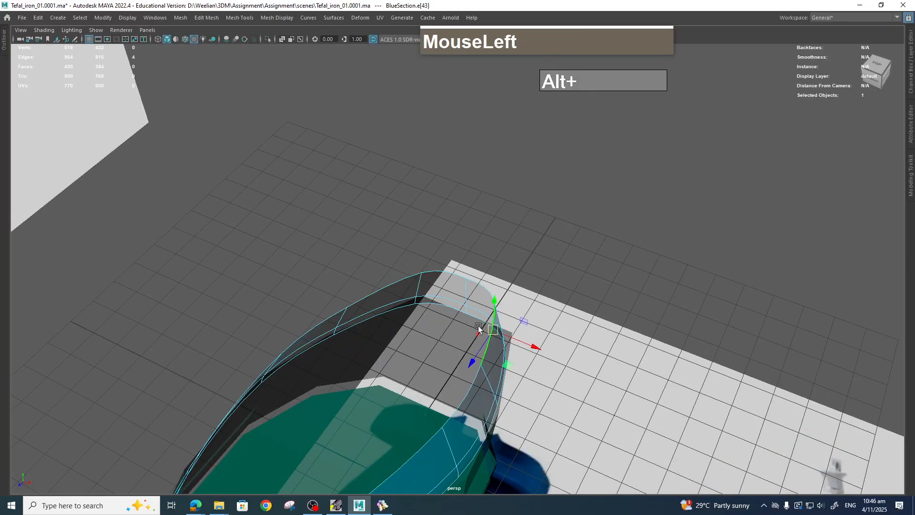
shift+click(396, 286)
shift+right_drag(396, 286, 396, 286)
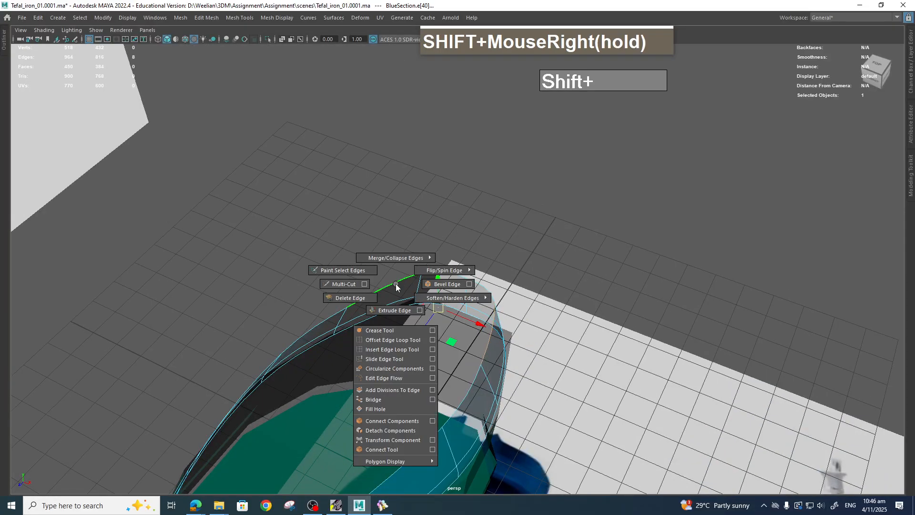
shift+right_drag(397, 411, 396, 401)
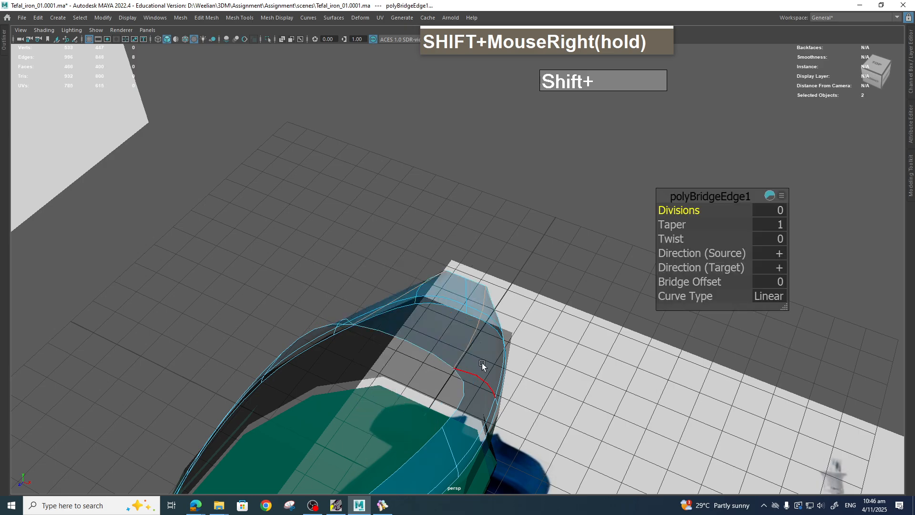
Cut a new edge across the bridged rear faces with the Multi-Cut tool.
alt+drag(482, 362, 447, 362)
scroll(448, 363, up, 1)
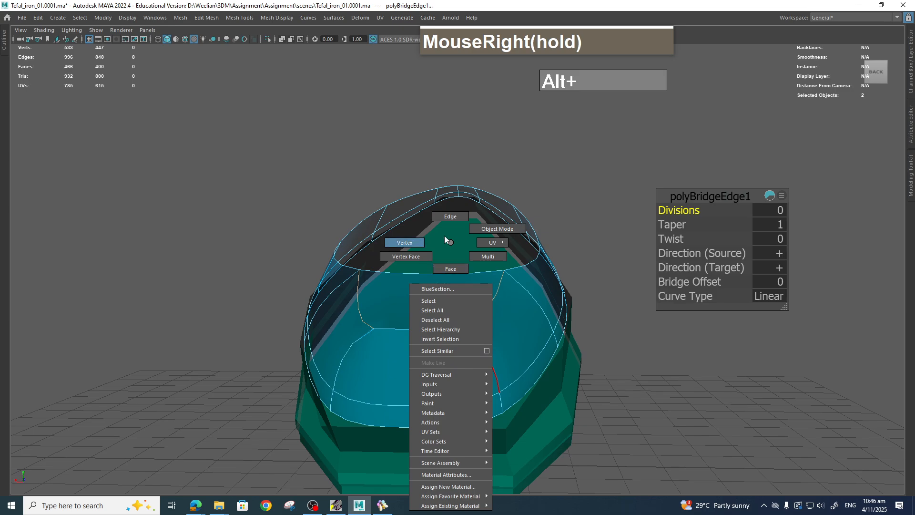
right_drag(445, 238, 382, 279)
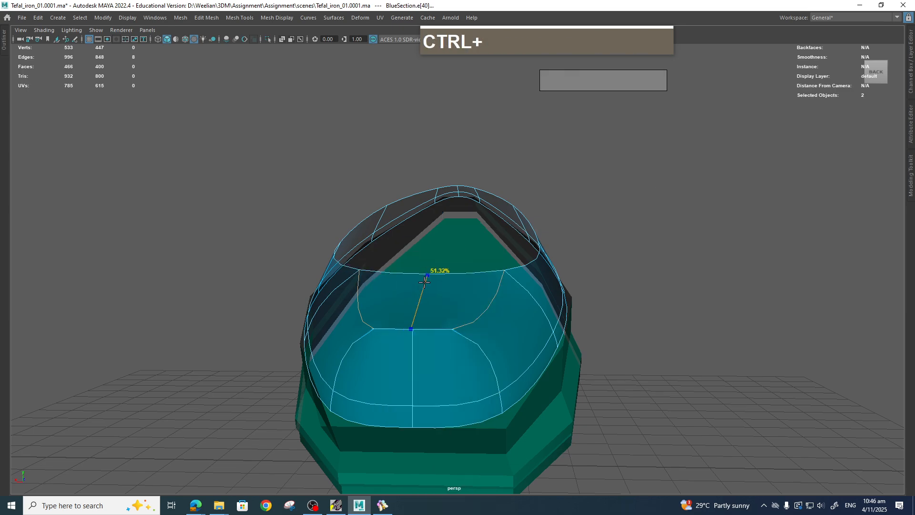
ctrl+click(425, 282)
alt+drag(470, 388, 449, 370)
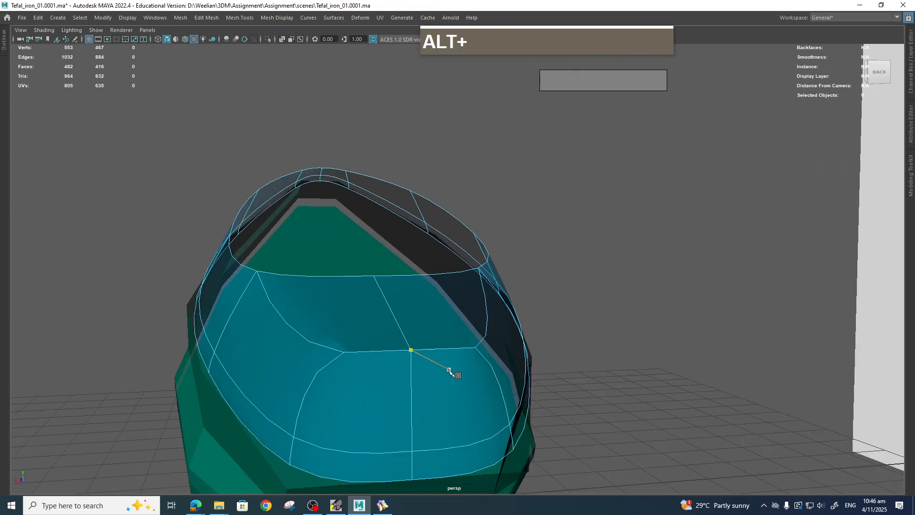
key(1)
right_drag(364, 359, 320, 242)
click(312, 353)
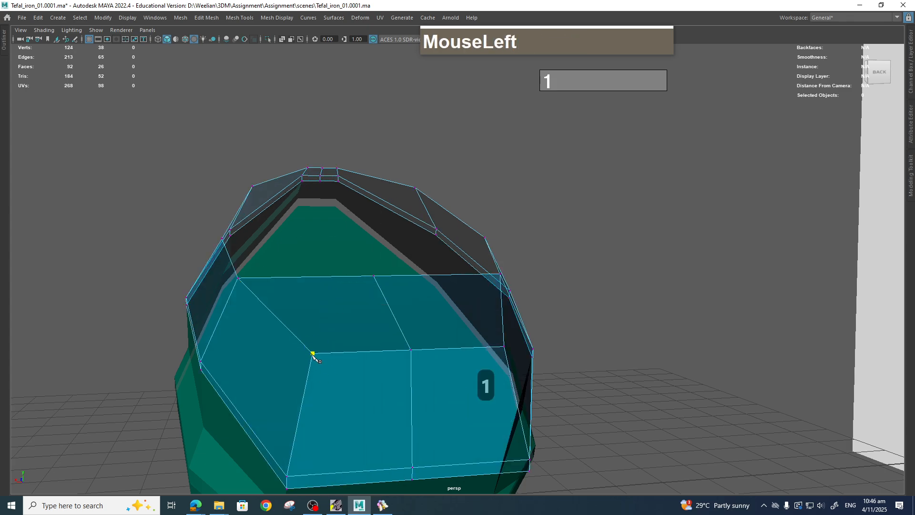
key(q)
key(q)
Select the loose vertices on the rear faces and merge them.
drag(315, 356, 322, 365)
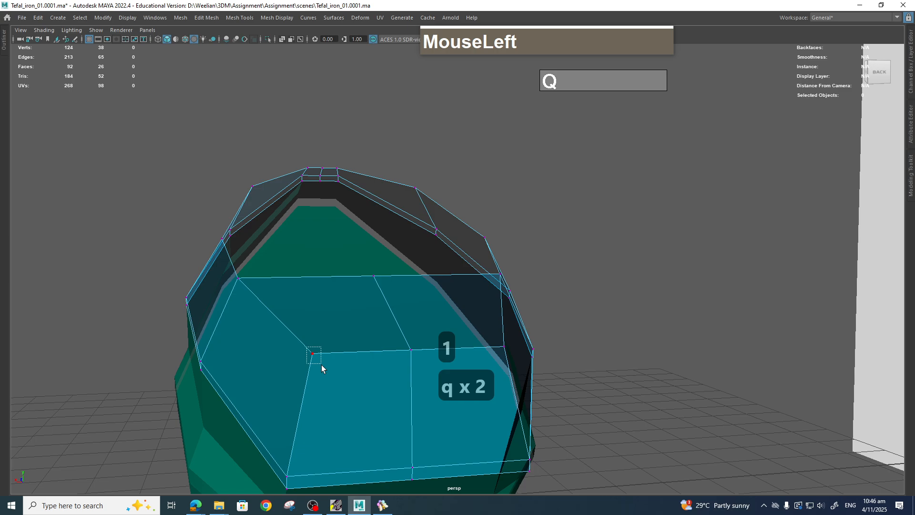
shift+right_drag(312, 355, 342, 317)
click(504, 350)
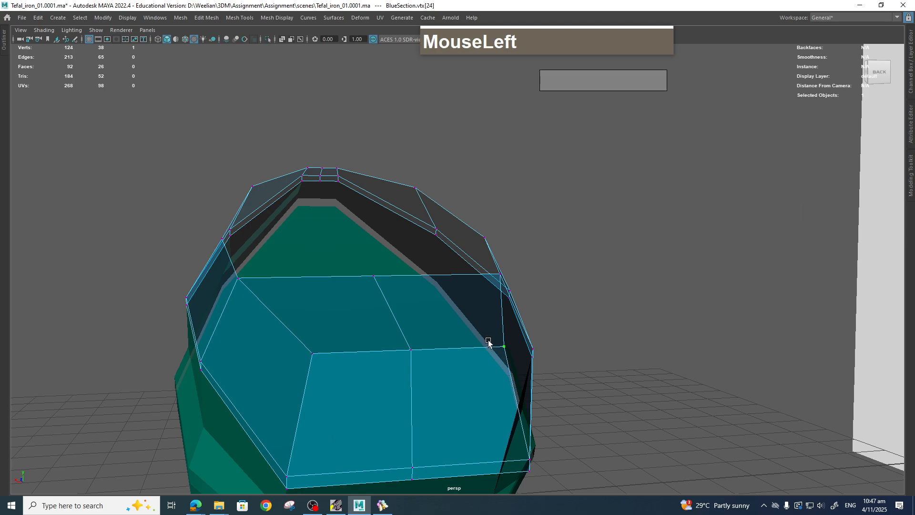
key(g)
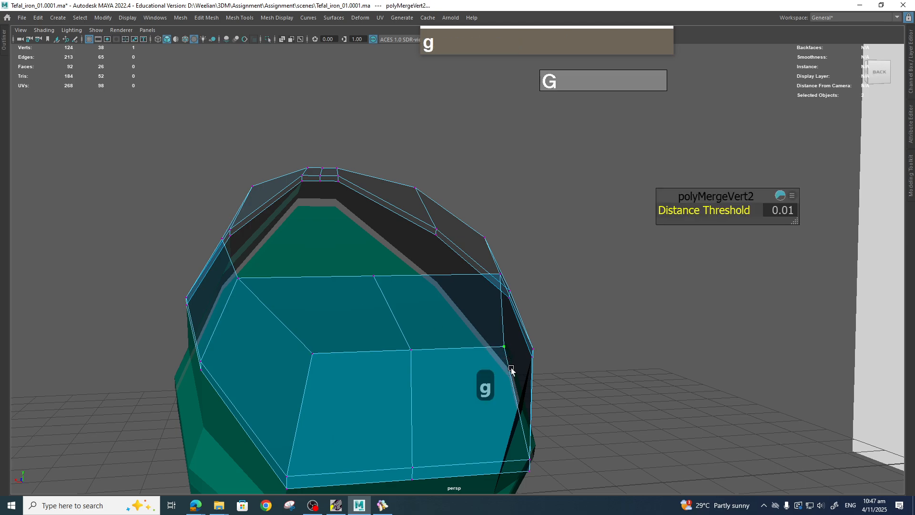
Reposition the middle vertices of the rear faces while previewing the smoothed mesh.
key(3)
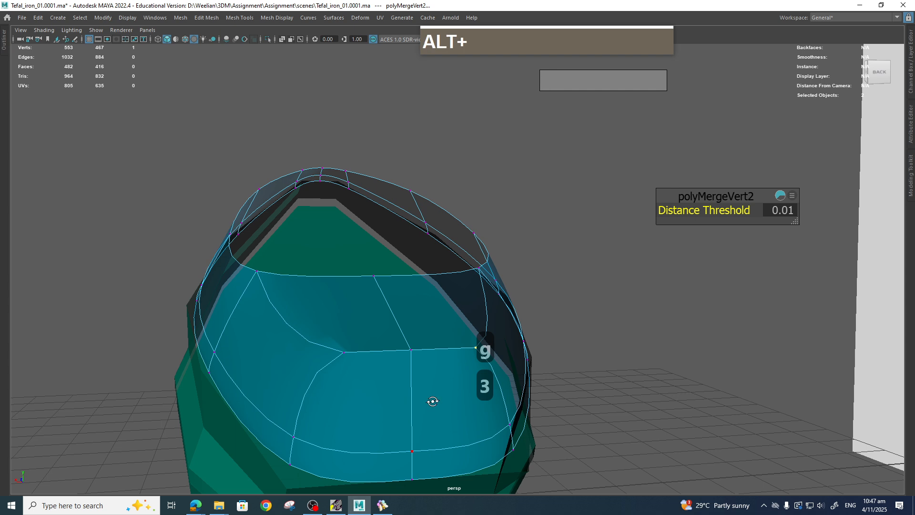
alt+drag(432, 402, 435, 392)
alt+middle_drag(434, 391, 448, 381)
alt+drag(448, 381, 483, 348)
alt+middle_drag(475, 341, 460, 310)
click(430, 332)
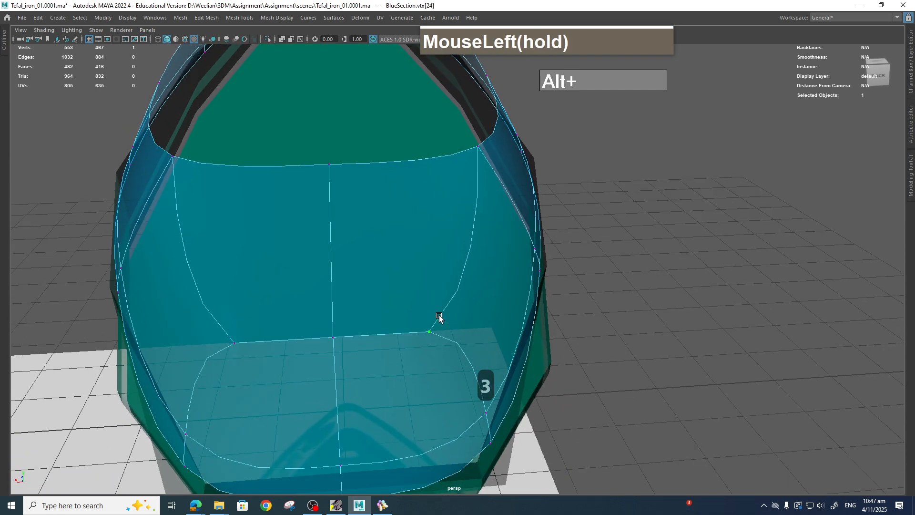
alt+drag(455, 262, 230, 243)
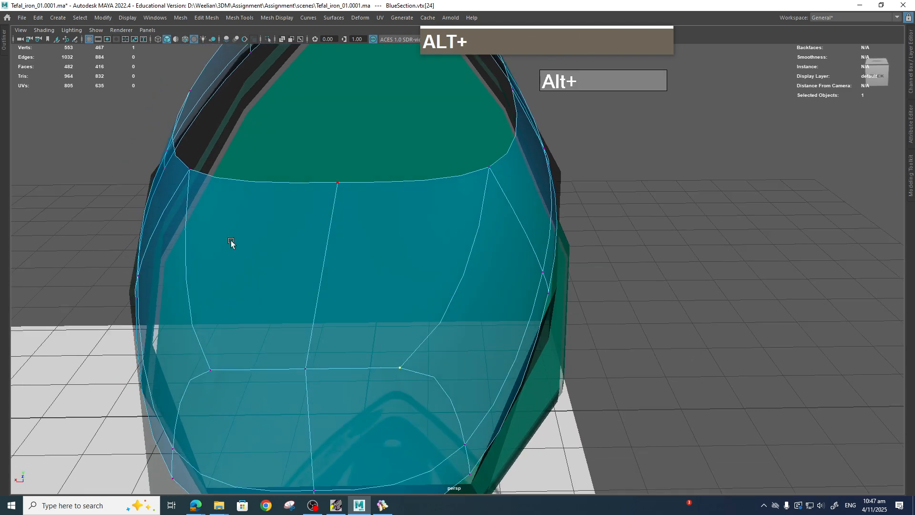
alt+drag(390, 316, 370, 291)
click(379, 301)
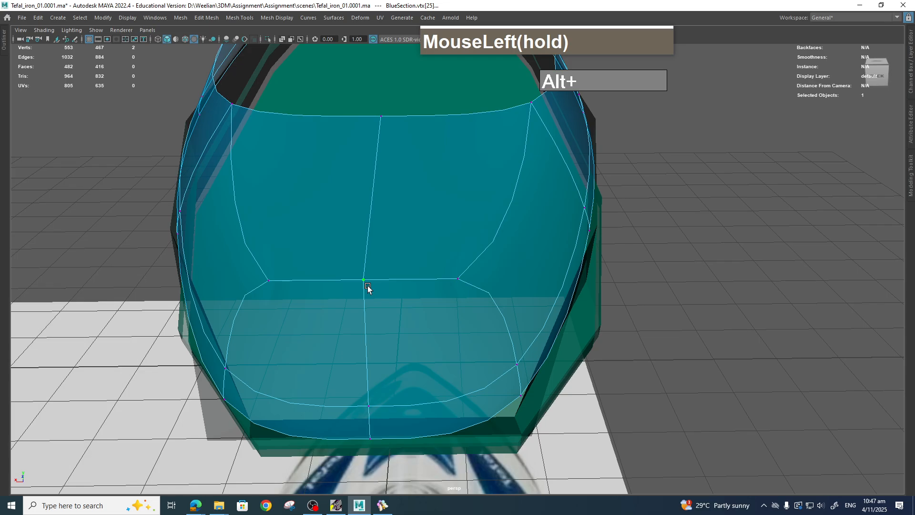
click(358, 271)
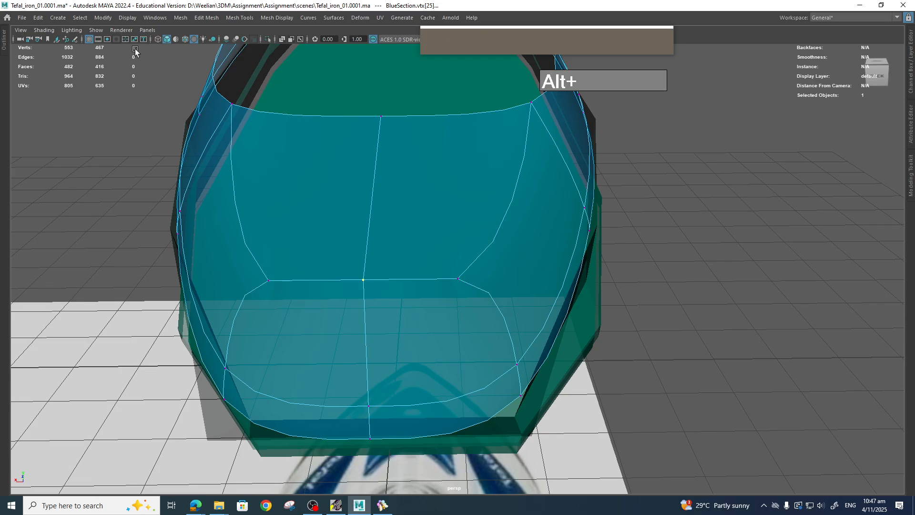
shift+right_drag(373, 282, 368, 219)
alt+drag(370, 269, 437, 319)
scroll(427, 320, up, 3)
shift+right_drag(425, 316, 380, 318)
Insert an edge loop close to the BlueSection's rear edge.
key(2)
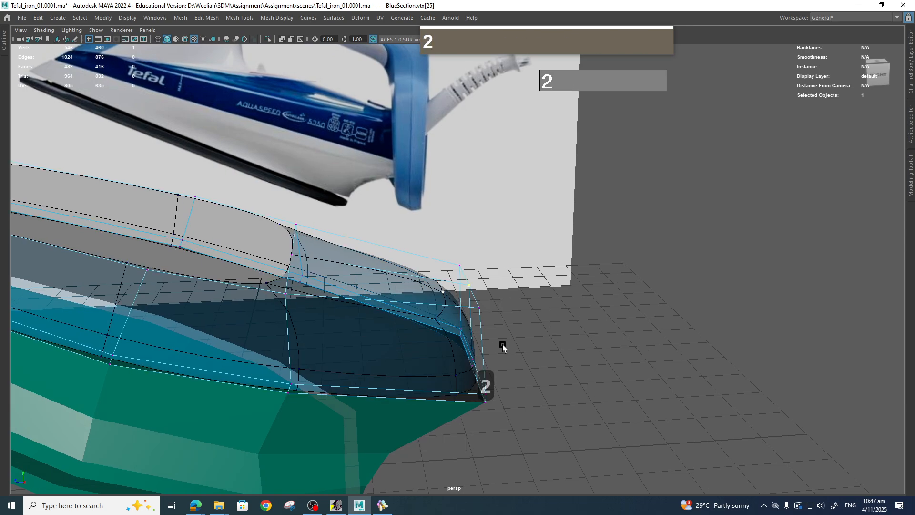
alt+drag(502, 347, 493, 350)
alt+right_drag(492, 350, 488, 347)
click(466, 328)
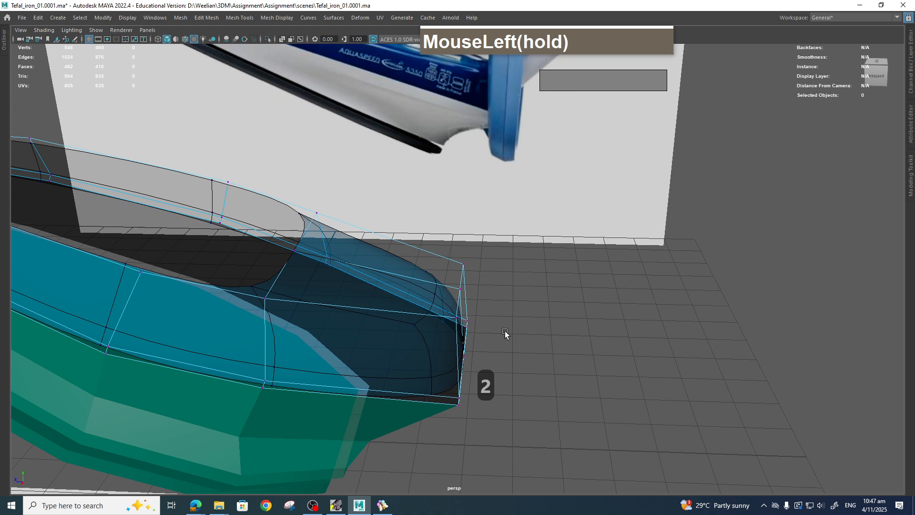
alt+drag(505, 333, 464, 313)
shift+right_drag(447, 315, 451, 315)
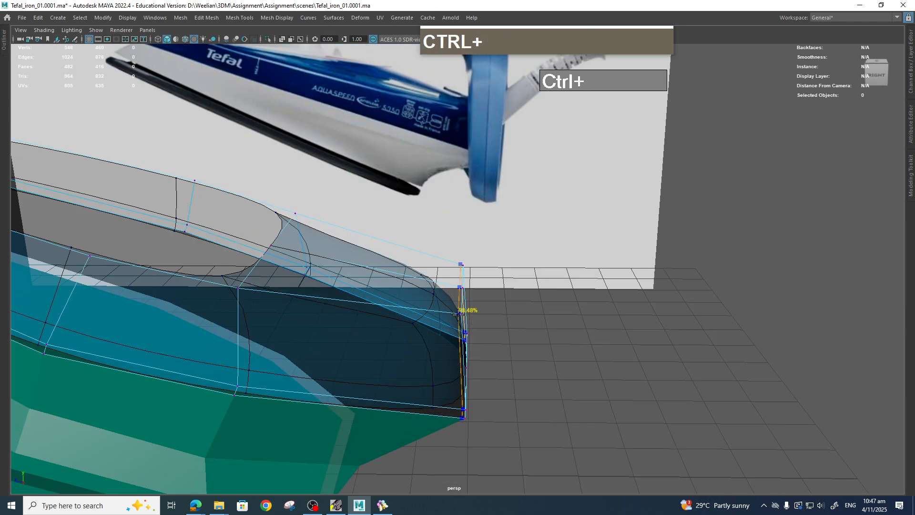
ctrl+click(457, 313)
alt+drag(492, 363, 318, 342)
alt+scroll(486, 359, down, 2)
scroll(462, 352, up, 2)
alt+middle_drag(318, 343, 389, 432)
alt+drag(390, 431, 443, 374)
alt+drag(315, 343, 189, 289)
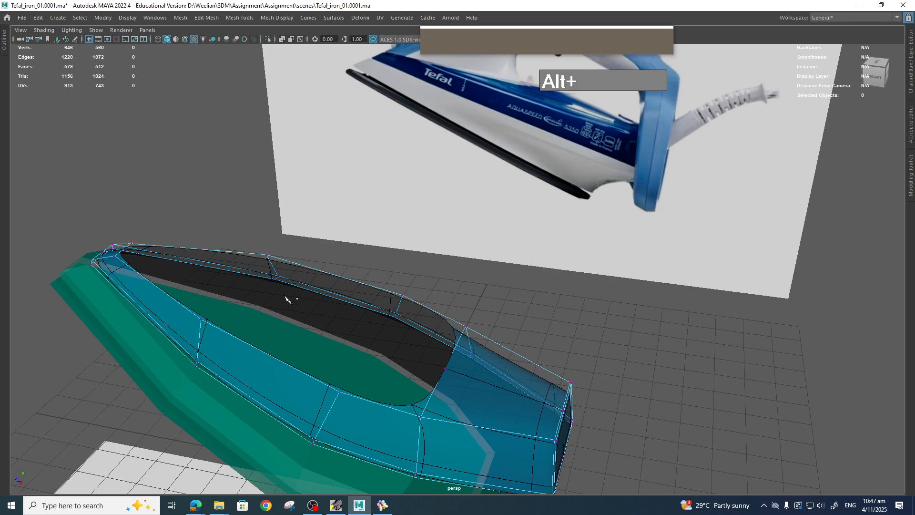
Nudge the vertex at the rear corner of the BlueSection's inner opening into a better position.
alt+drag(334, 351, 423, 358)
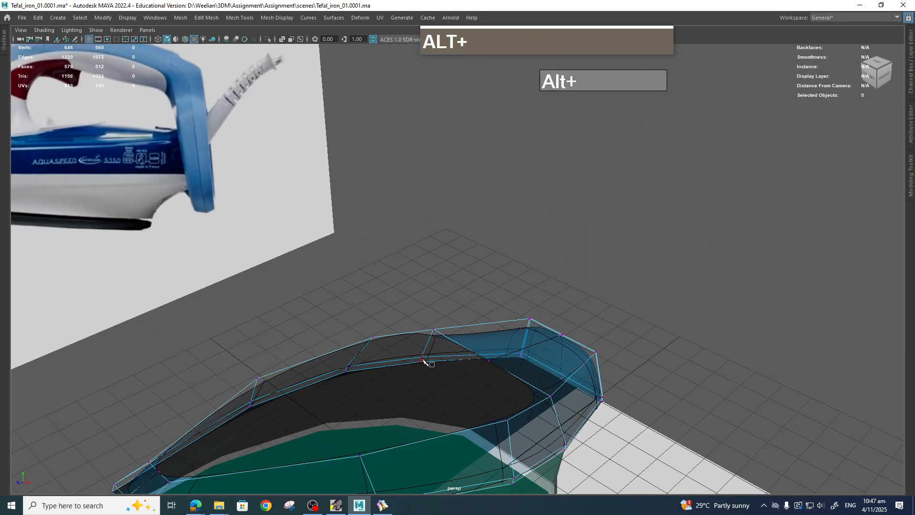
key(q)
alt+middle_drag(459, 356, 378, 341)
alt+drag(379, 341, 355, 346)
alt+middle_drag(355, 346, 372, 407)
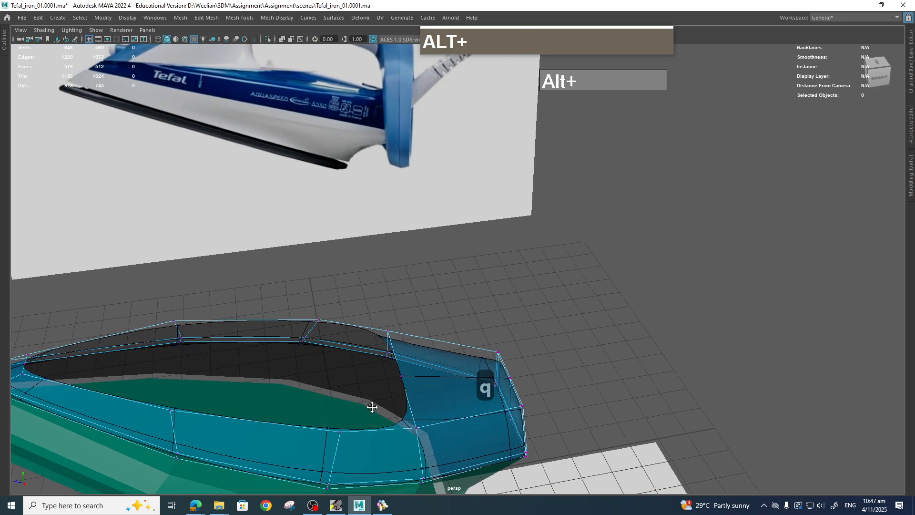
alt+drag(390, 412, 386, 418)
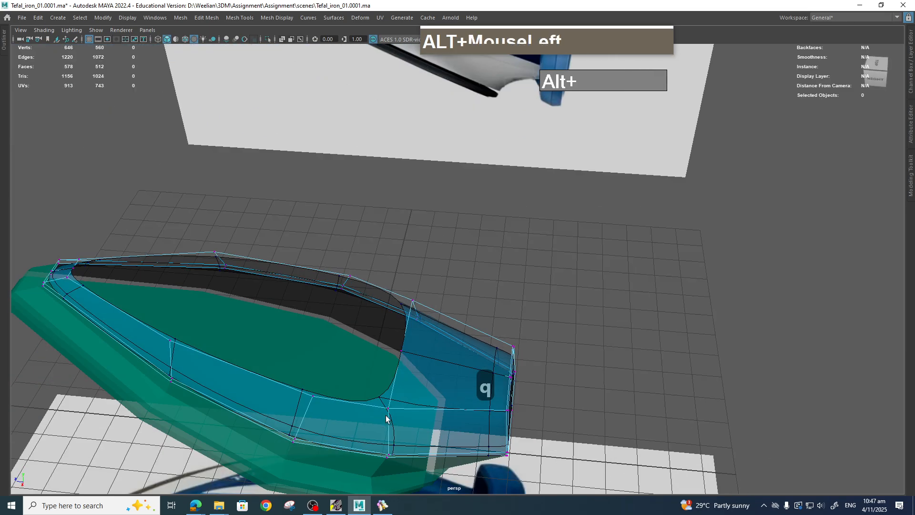
click(402, 358)
key(w)
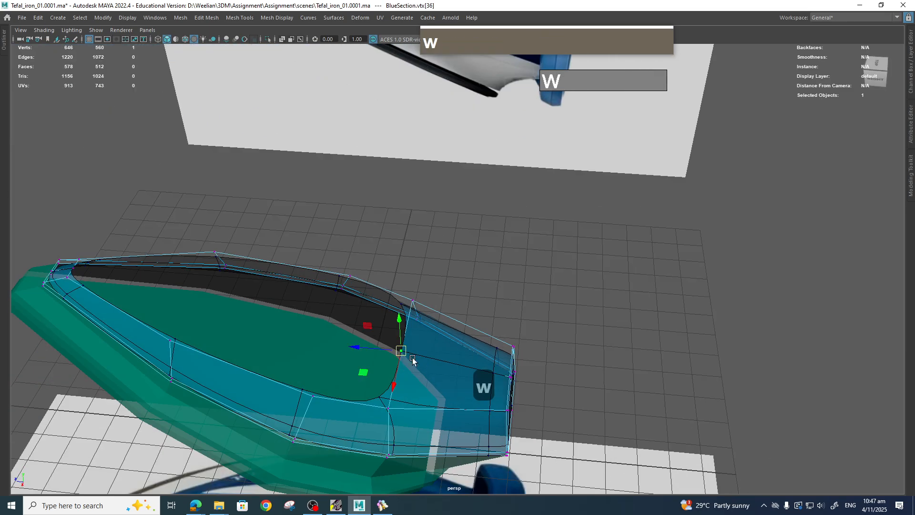
ctrl+shift+drag(413, 358, 428, 362)
right_drag(422, 370, 422, 210)
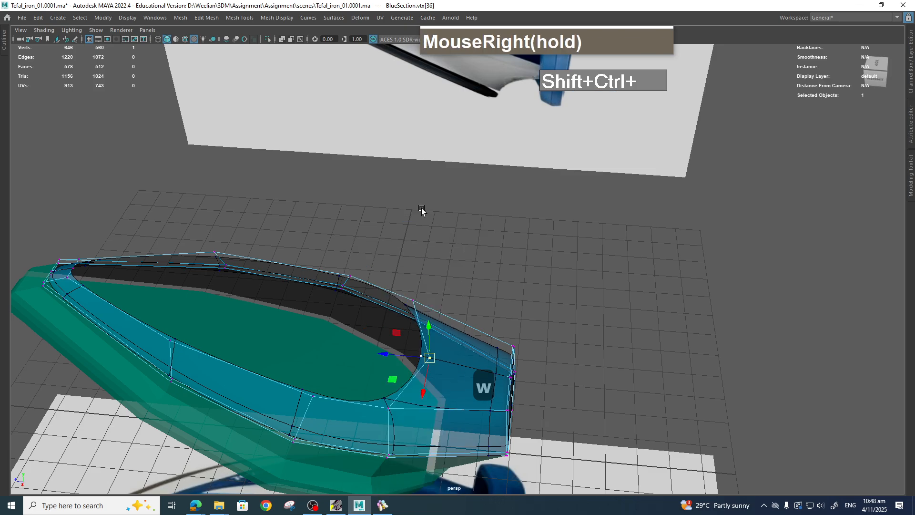
Try extruding the inner rim edge loop of the BlueSection and adjusting it, then undo the extrusion.
ctrl+shift+click(416, 378)
scroll(410, 402, down, 3)
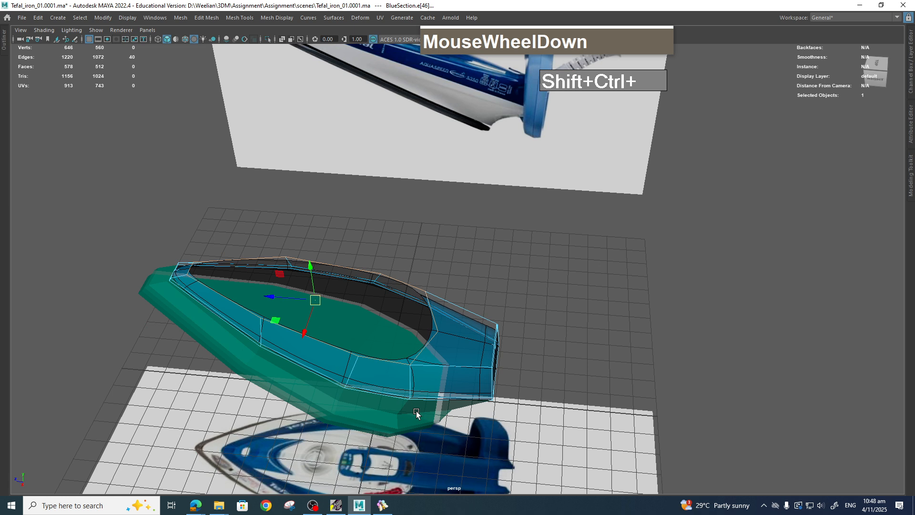
alt+drag(416, 411, 419, 333)
shift+right_drag(420, 325, 425, 350)
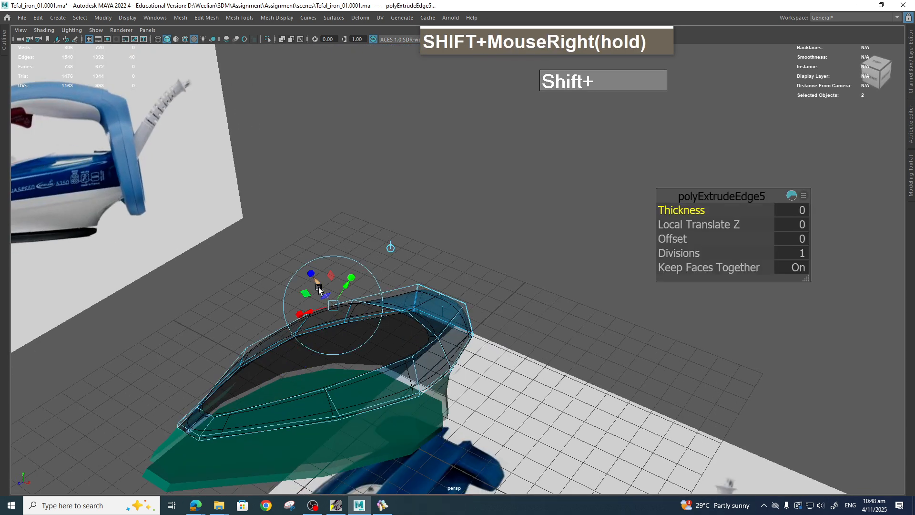
alt+drag(318, 288, 347, 330)
click(319, 302)
alt+drag(398, 367, 427, 361)
click(394, 293)
alt+middle_drag(424, 357, 388, 307)
alt+drag(388, 307, 397, 324)
scroll(397, 324, up, 2)
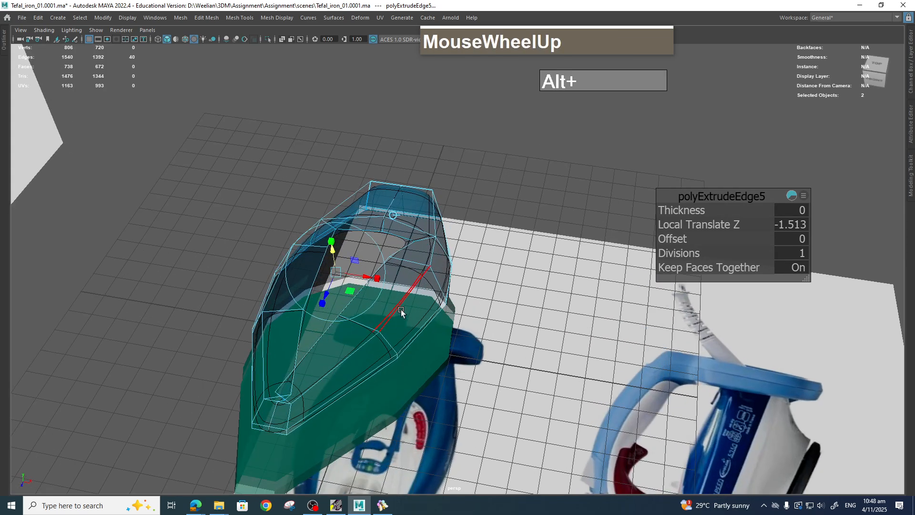
drag(331, 242, 385, 315)
key(z)
key(z)
key(z)
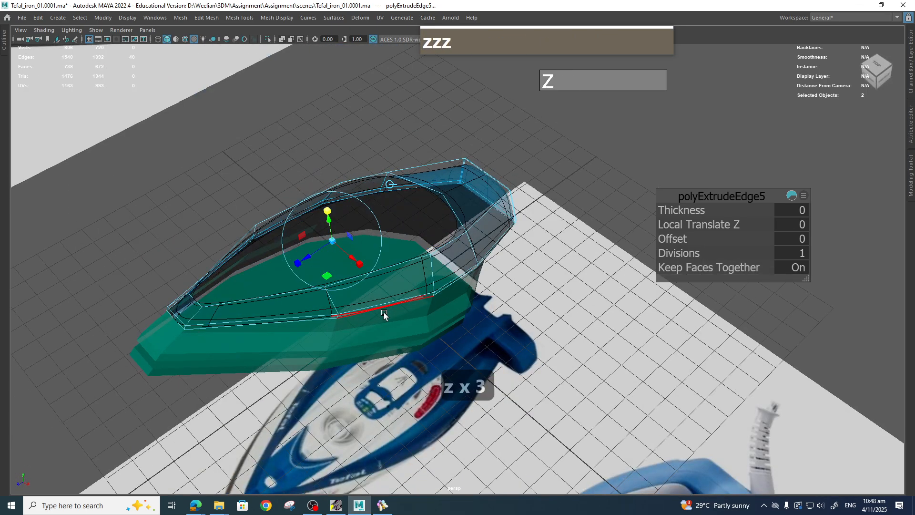
key(z)
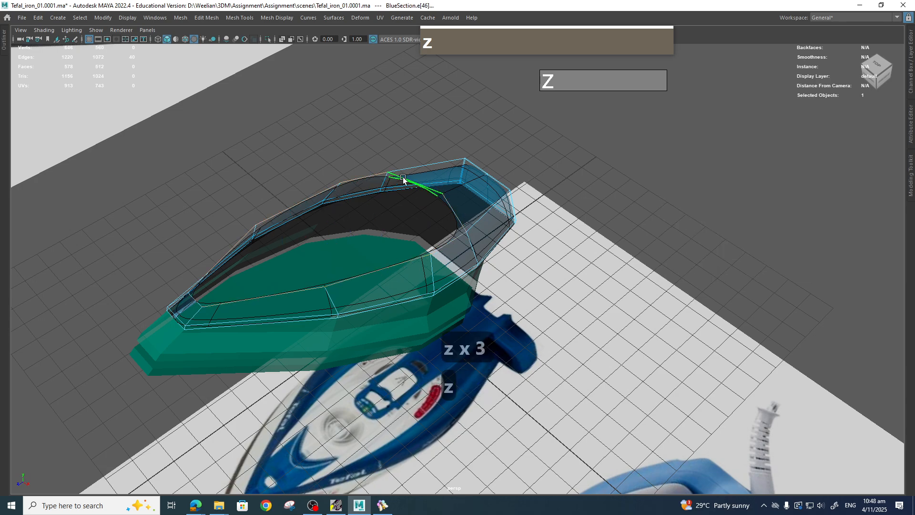
Extrude the BlueSection's inner rim edge loop and scale the new edges slightly.
alt+drag(403, 180, 404, 247)
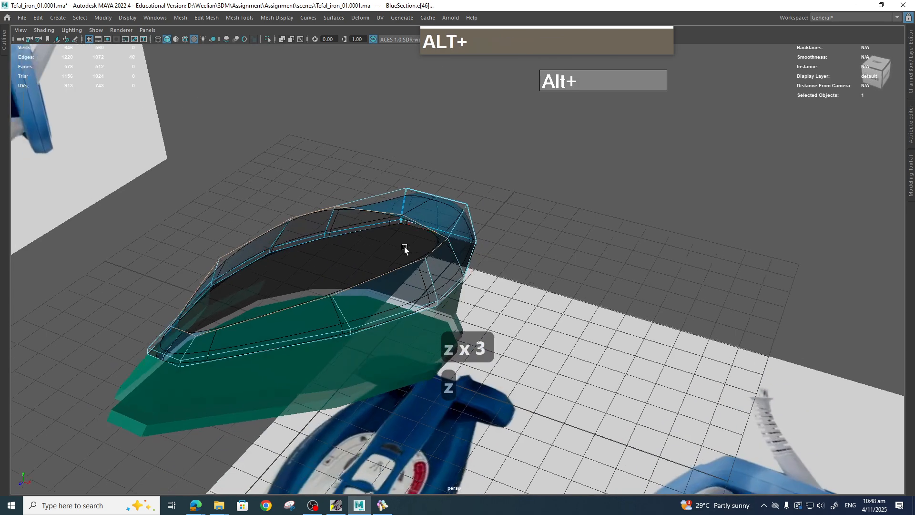
shift+right_click(368, 211)
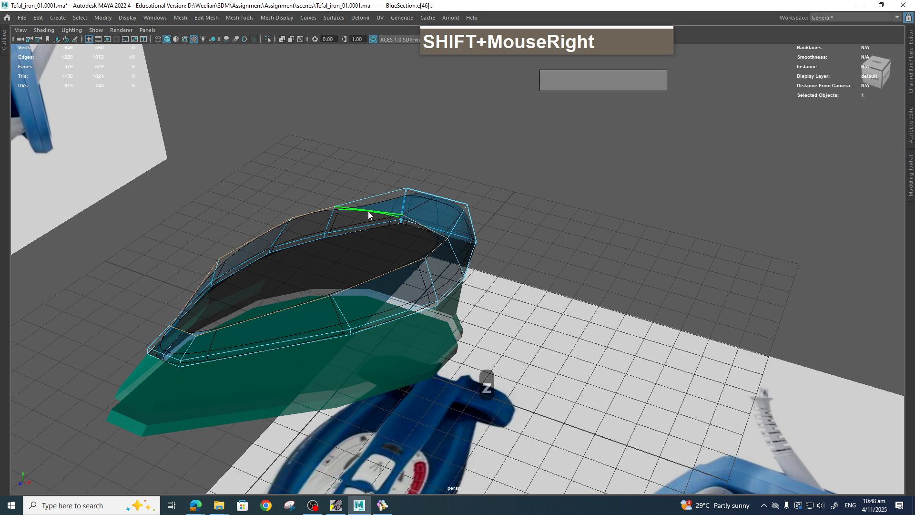
shift+right_drag(368, 212, 367, 238)
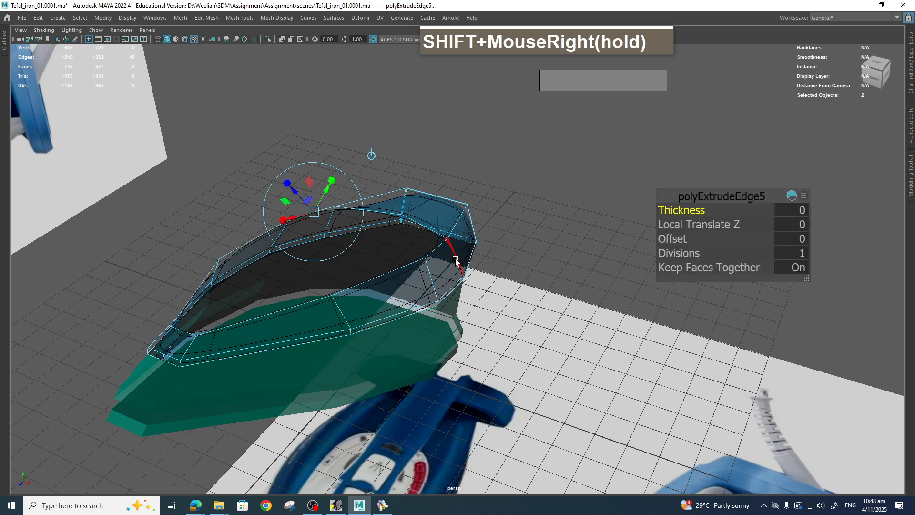
click(372, 155)
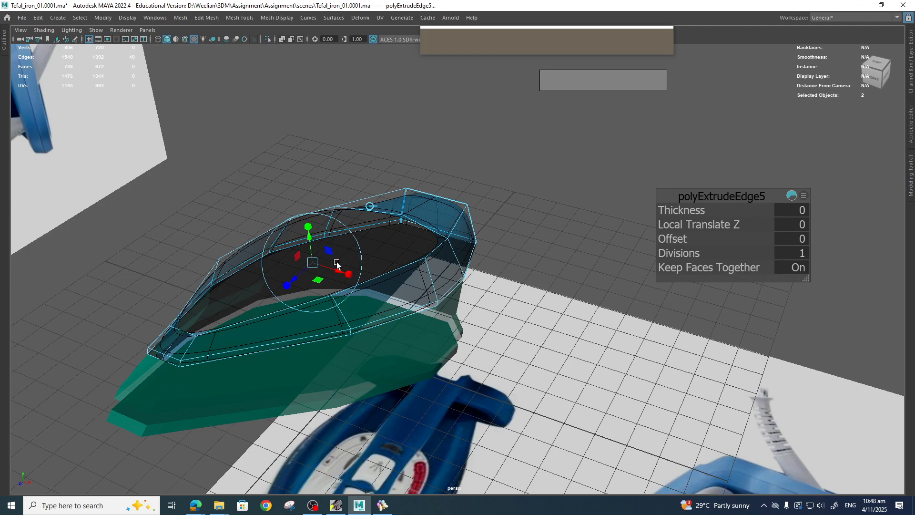
key(r)
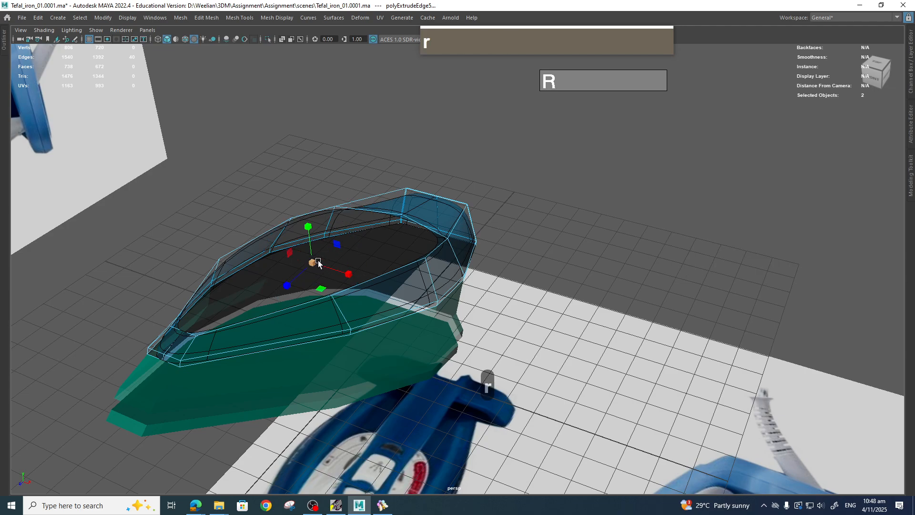
drag(319, 261, 343, 261)
alt+scroll(376, 293, up, 3)
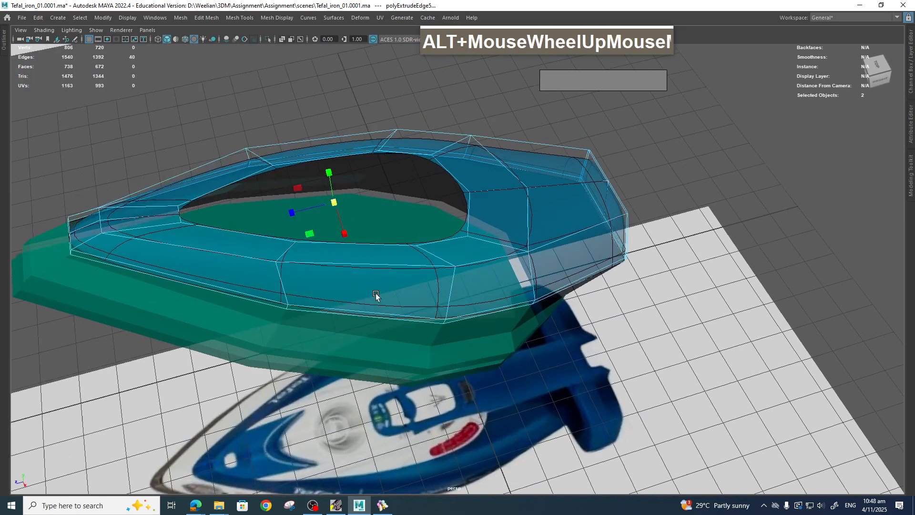
alt+drag(376, 293, 430, 237)
Select two vertices along the rear of the new inner rim and raise them.
key(w)
key(space)
scroll(422, 281, up, 3)
drag(432, 272, 378, 256)
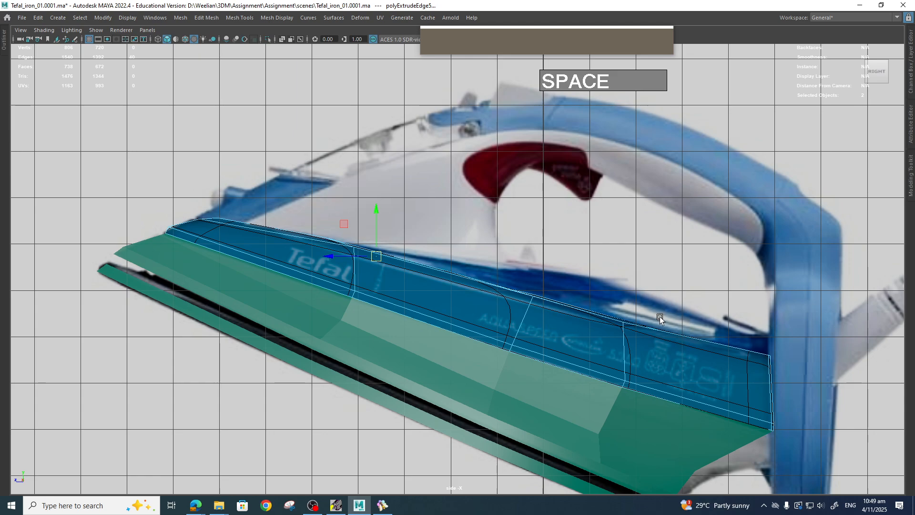
key(space)
drag(660, 318, 660, 291)
alt+drag(659, 292, 567, 255)
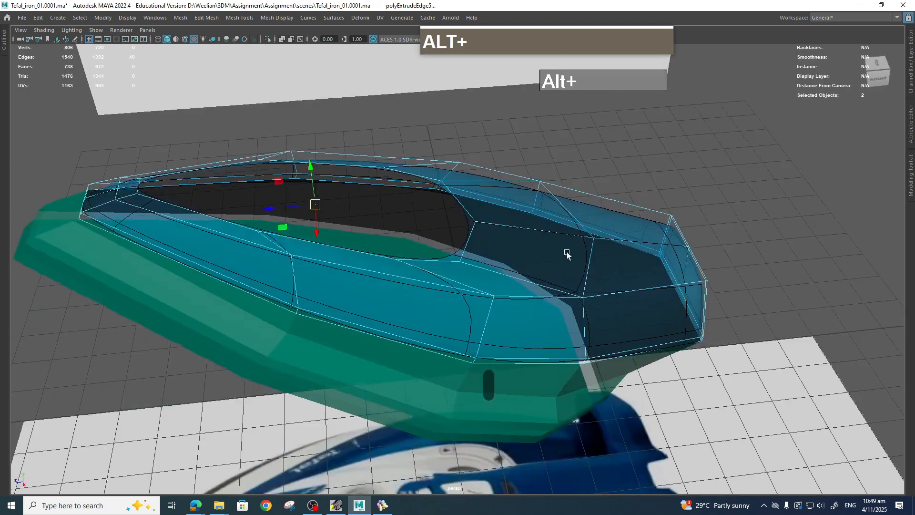
right_drag(567, 255, 553, 217)
click(531, 228)
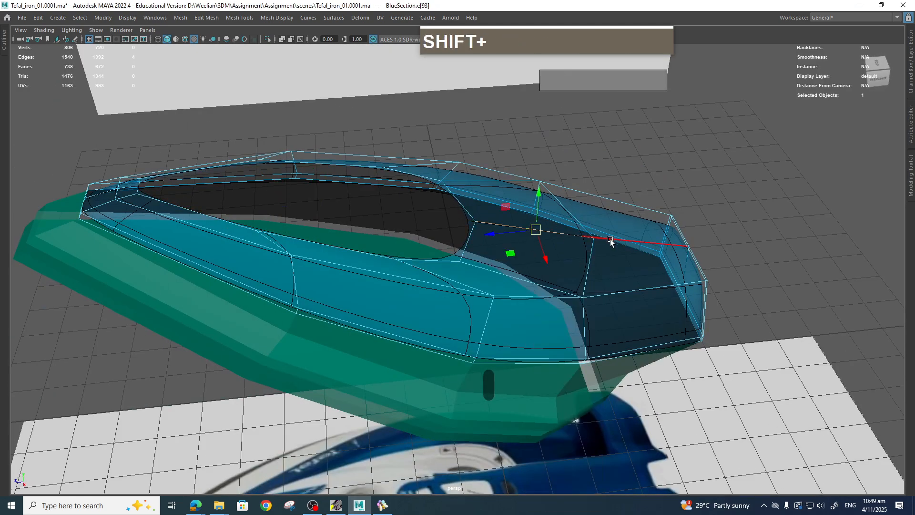
right_drag(494, 237, 470, 228)
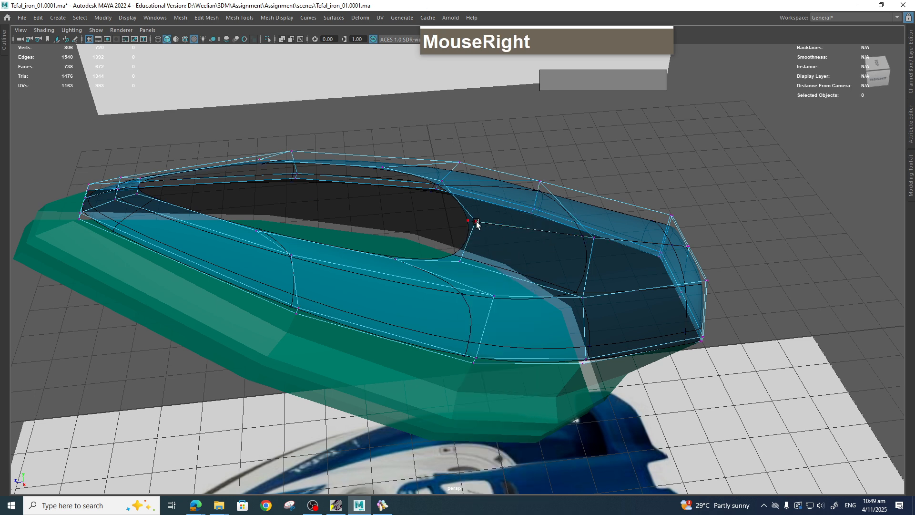
click(476, 221)
shift+click(594, 235)
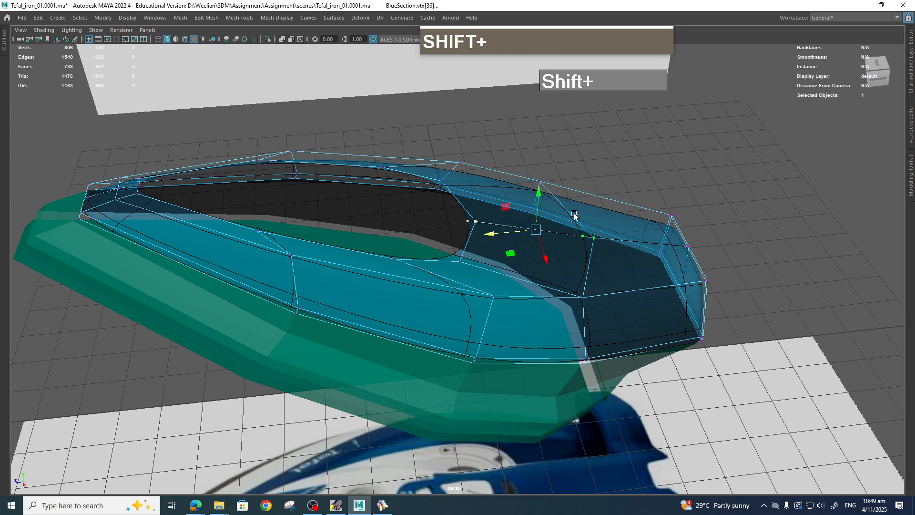
shift+drag(537, 192, 537, 158)
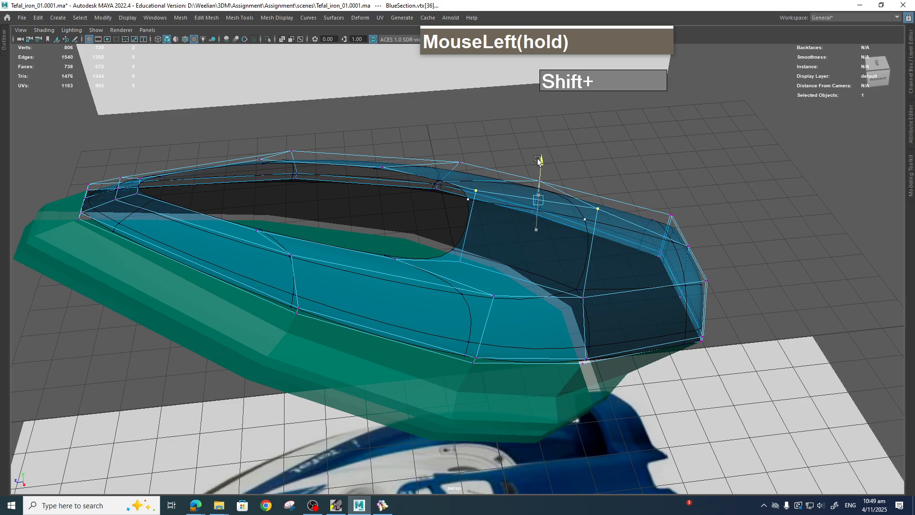
Raise the two inner rim vertices near the rear corner of the opening.
click(462, 259)
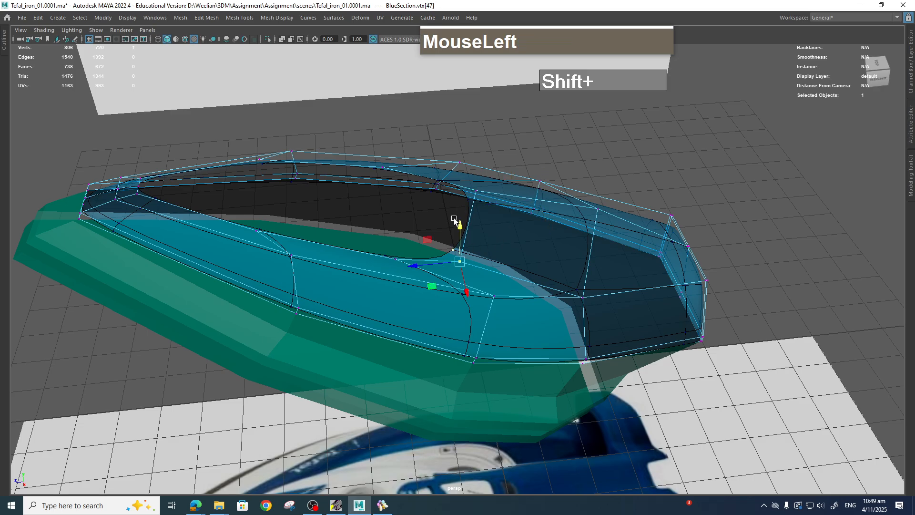
alt+drag(454, 219, 325, 226)
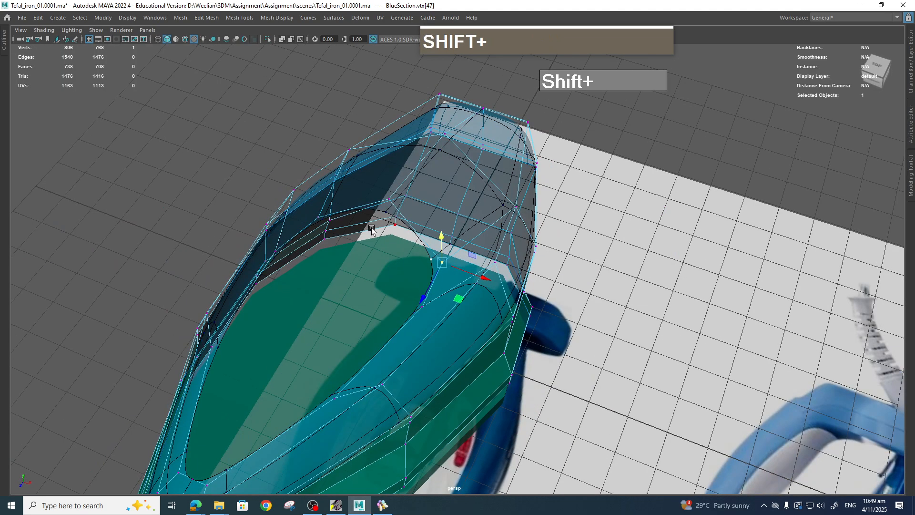
click(319, 217)
shift+click(444, 263)
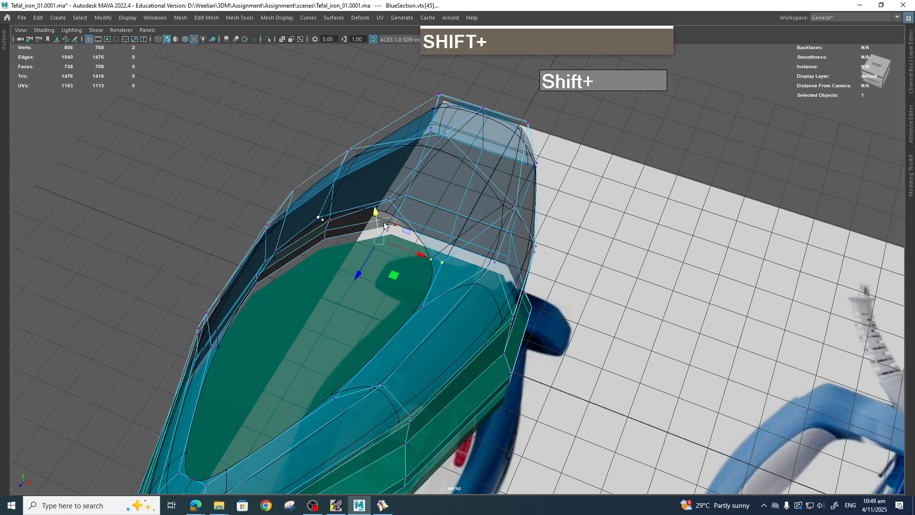
shift+drag(384, 223, 372, 193)
Turn on Object X symmetry and move the inner rim's rear centre vertex backward.
click(428, 306)
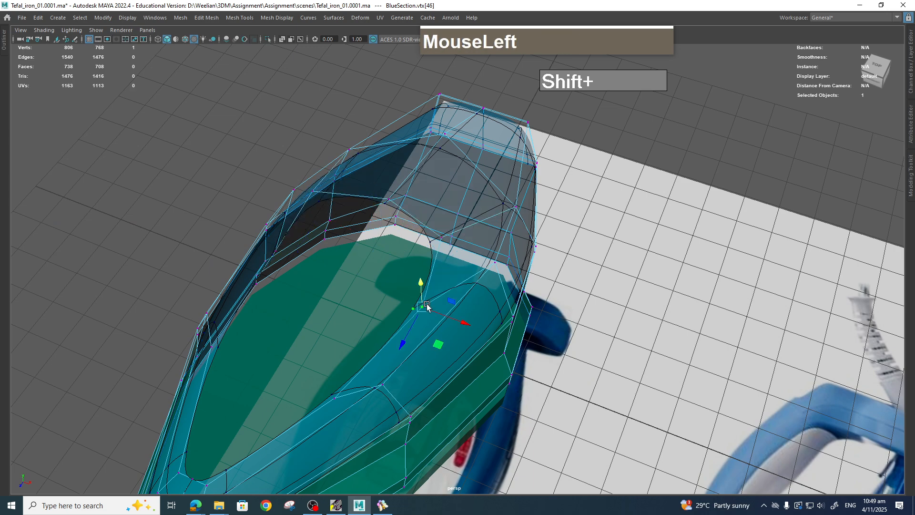
shift+right_click(426, 310)
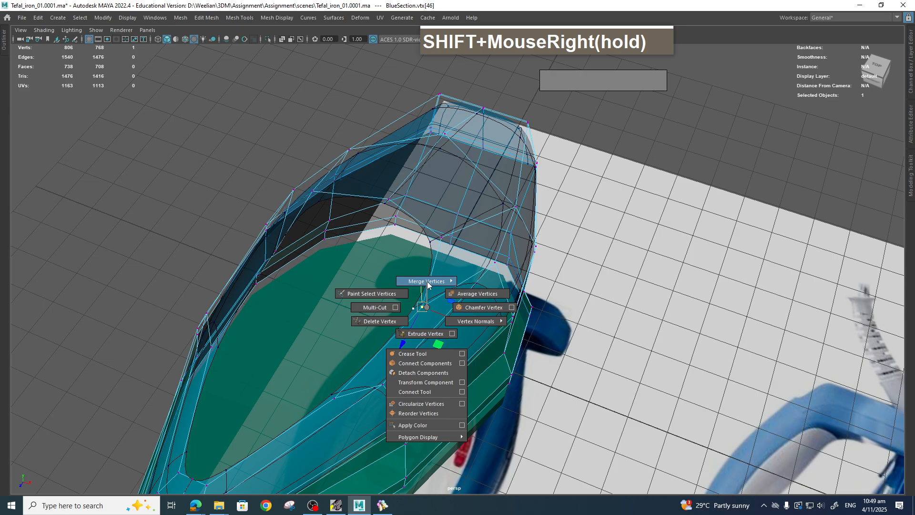
ctrl+shift+right_click(427, 307)
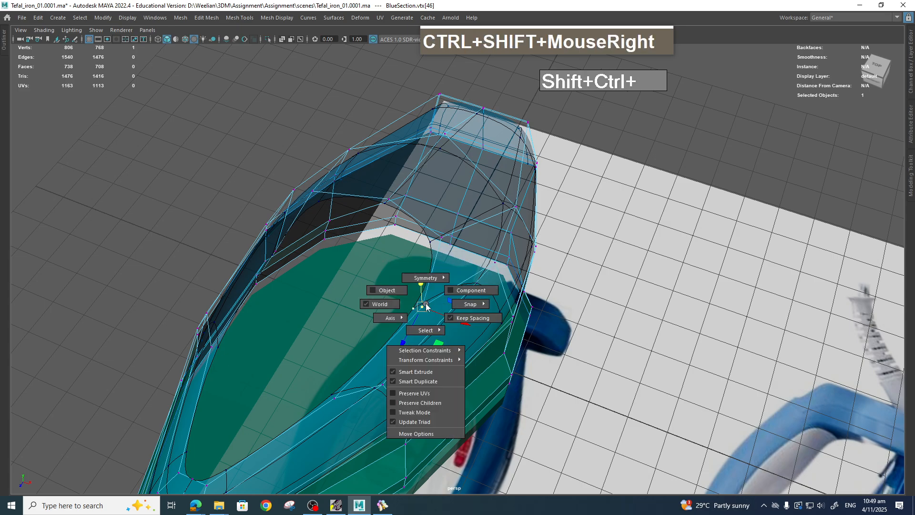
mouse_move(429, 277)
click(432, 240)
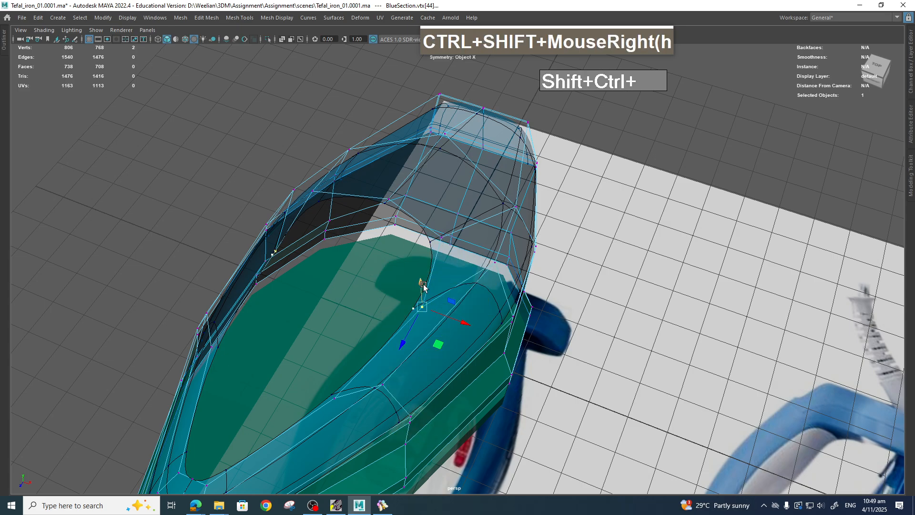
drag(423, 285, 543, 261)
In the side view, reposition the inner rim vertices to follow the iron's top profile in the reference.
key(space)
drag(522, 218, 522, 225)
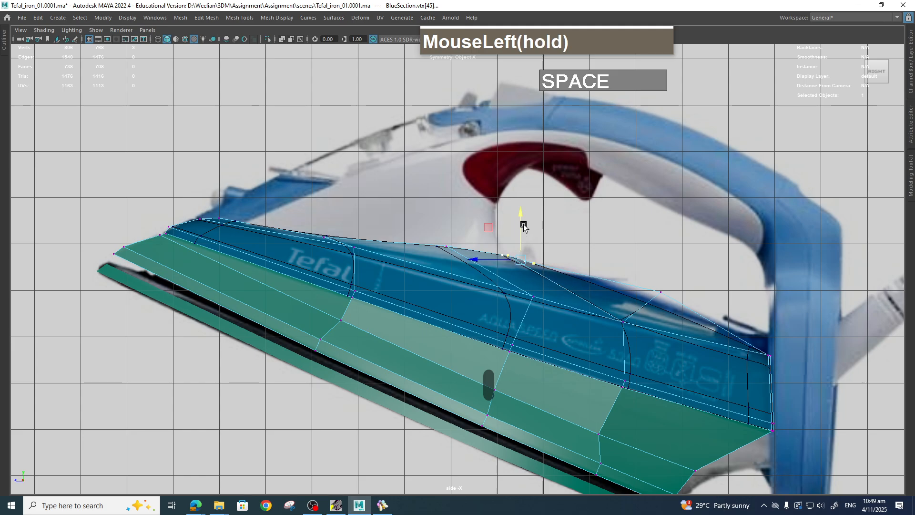
mouse_move(655, 268)
mouse_down()
mouse_move(677, 299)
mouse_move(657, 255)
mouse_up()
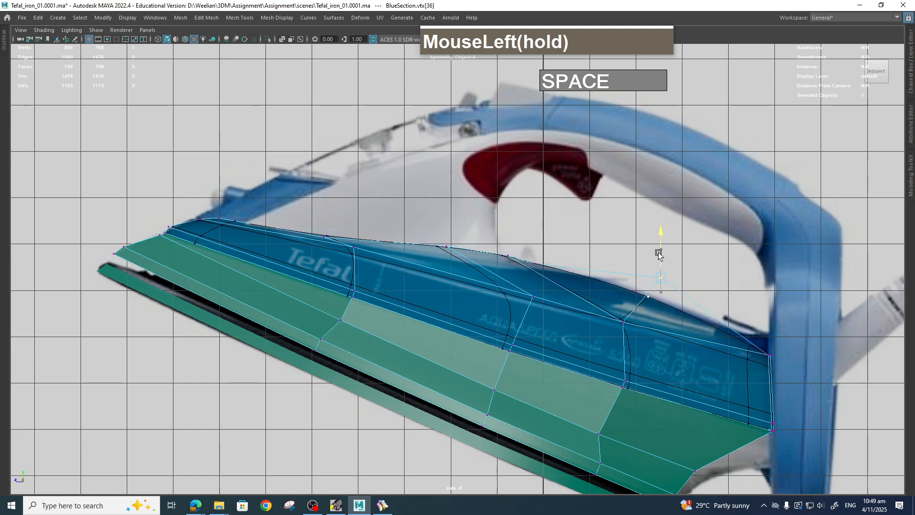
alt+middle_drag(690, 296, 587, 268)
scroll(619, 287, up, 1)
alt+middle_drag(663, 290, 654, 286)
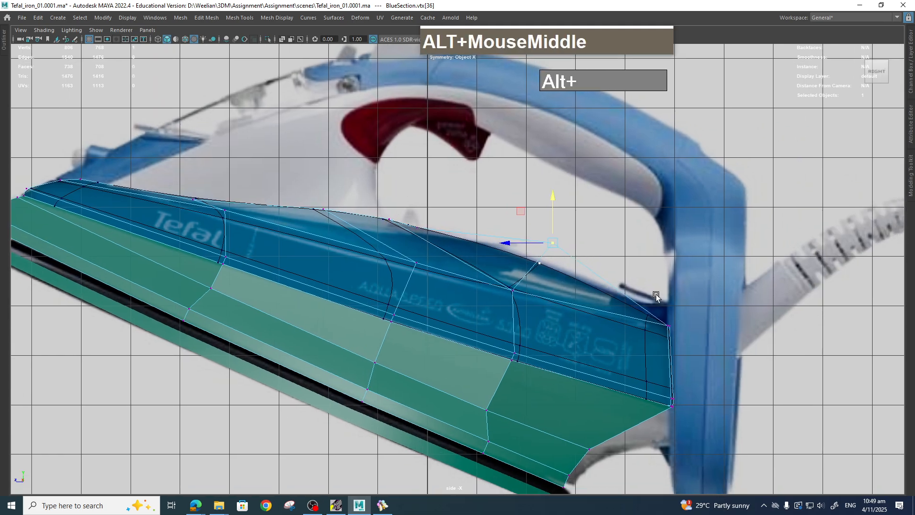
drag(654, 289, 669, 264)
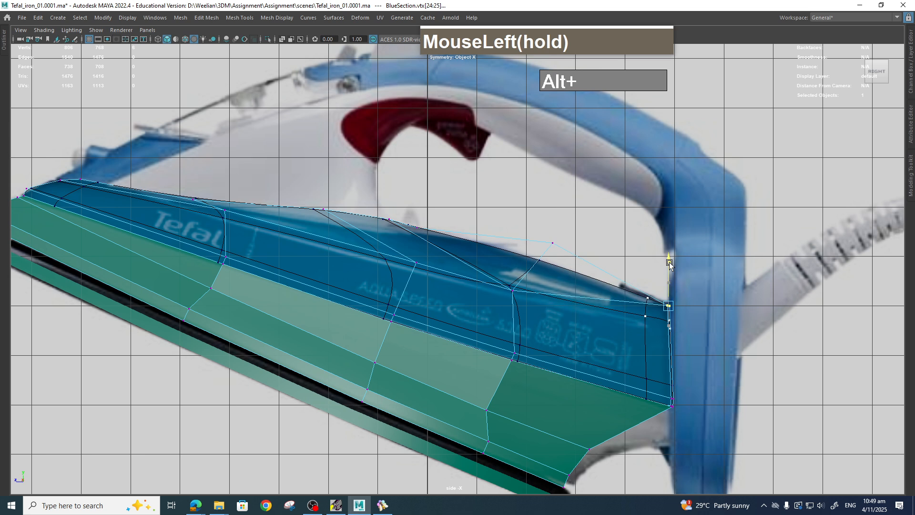
drag(513, 292, 540, 309)
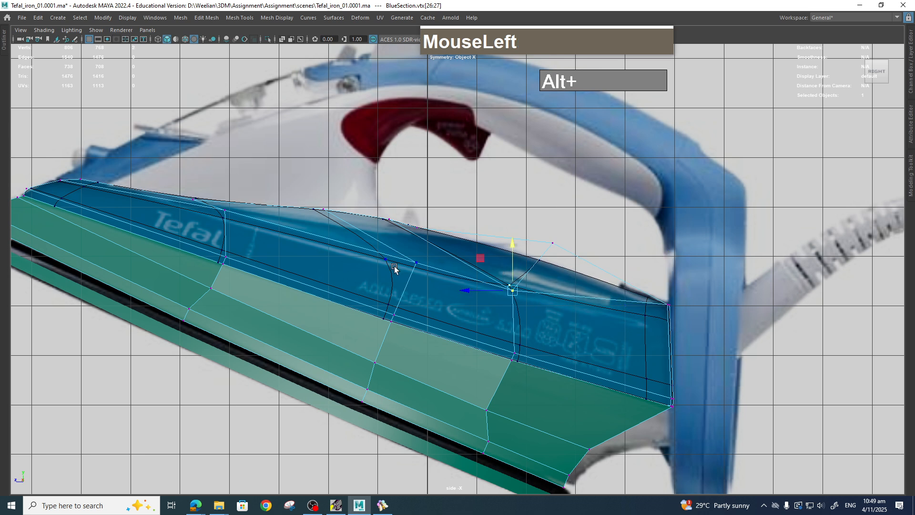
drag(411, 218, 412, 221)
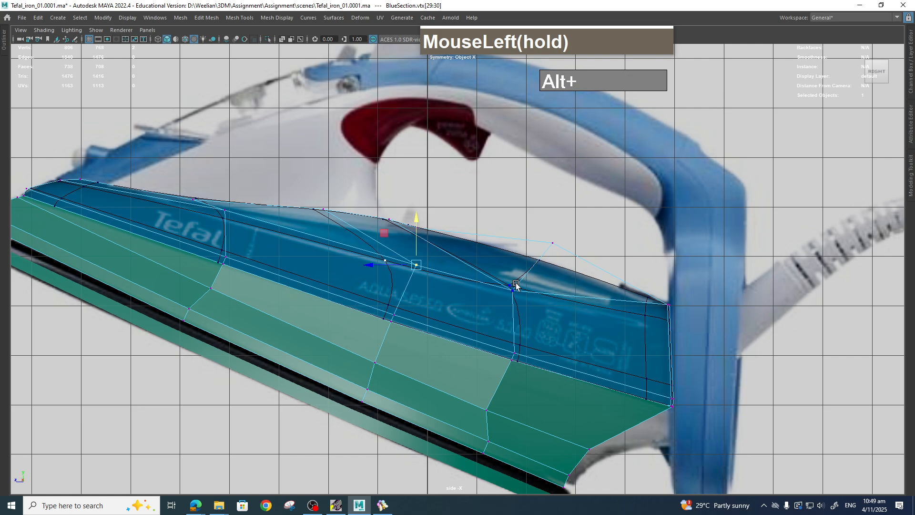
In the side view, raise the inner rim's rear corner vertex up to the iron's top profile.
drag(668, 306, 679, 318)
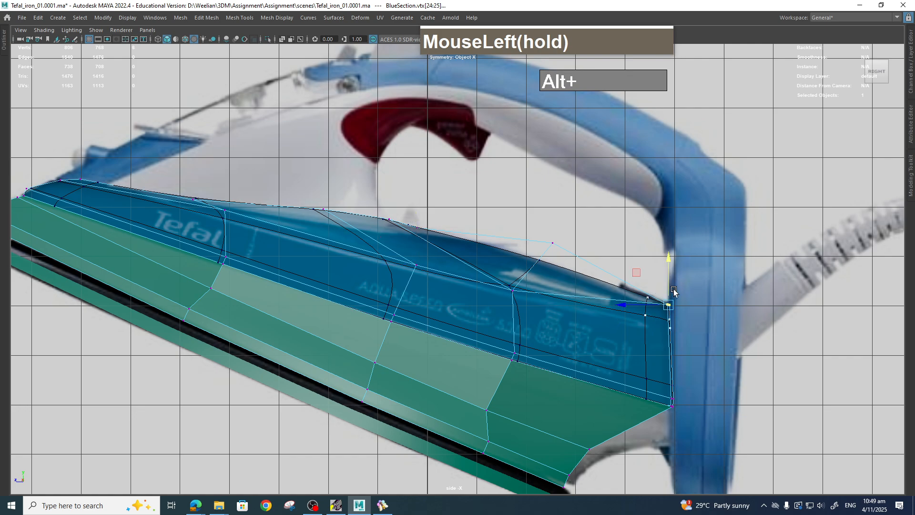
drag(669, 262, 668, 265)
alt+middle_drag(506, 286, 663, 318)
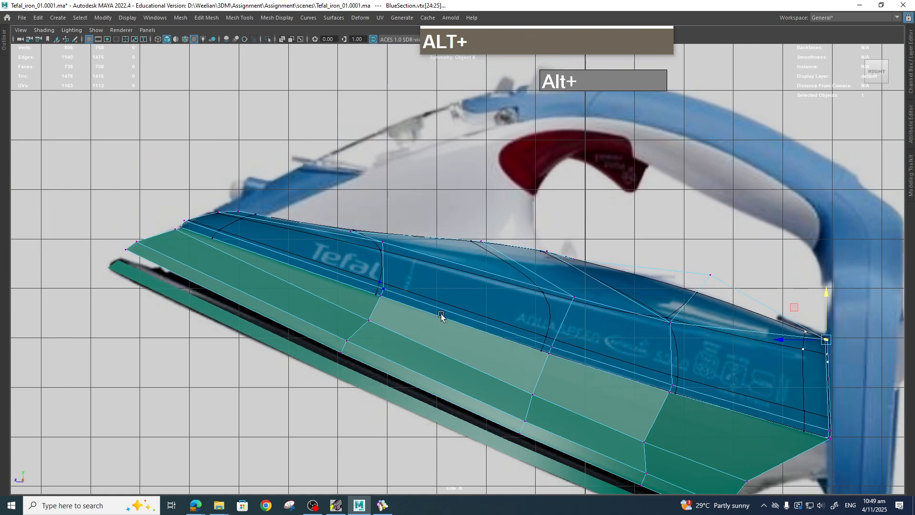
Raise three more inner rim vertices along the top edge to follow the reference's upper outline.
alt+middle_drag(386, 300, 416, 311)
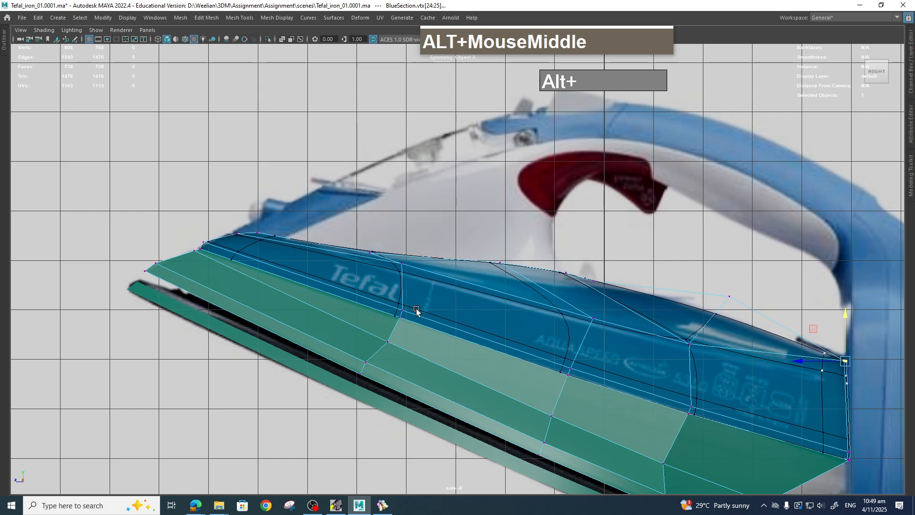
click(370, 253)
drag(368, 231, 367, 226)
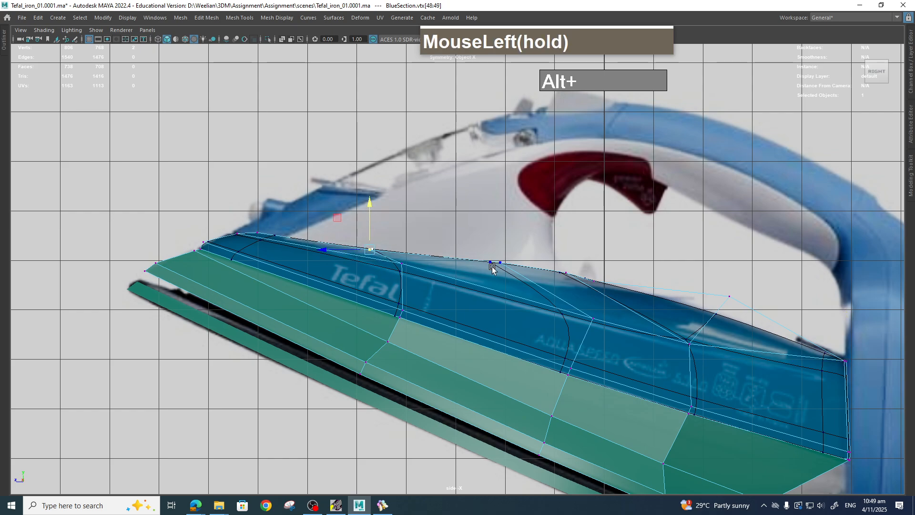
drag(478, 236, 517, 274)
drag(497, 217, 499, 229)
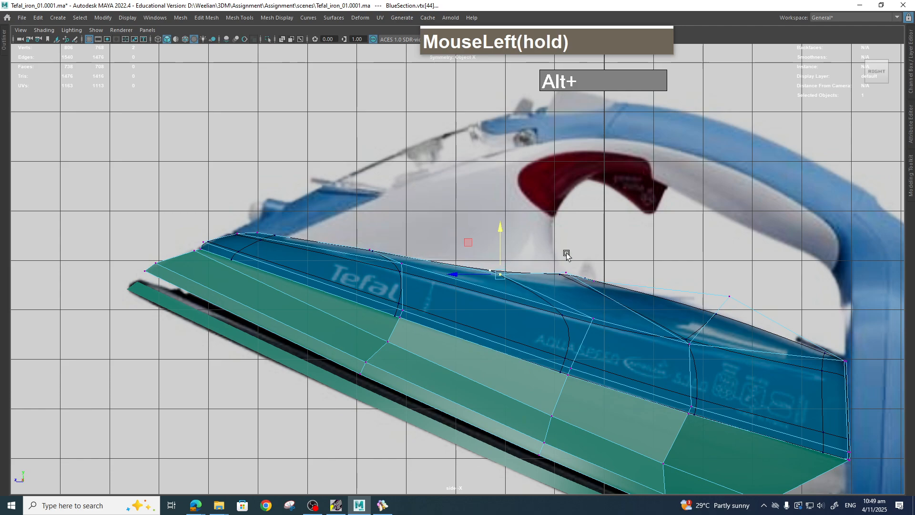
drag(566, 255, 589, 284)
drag(564, 233, 566, 241)
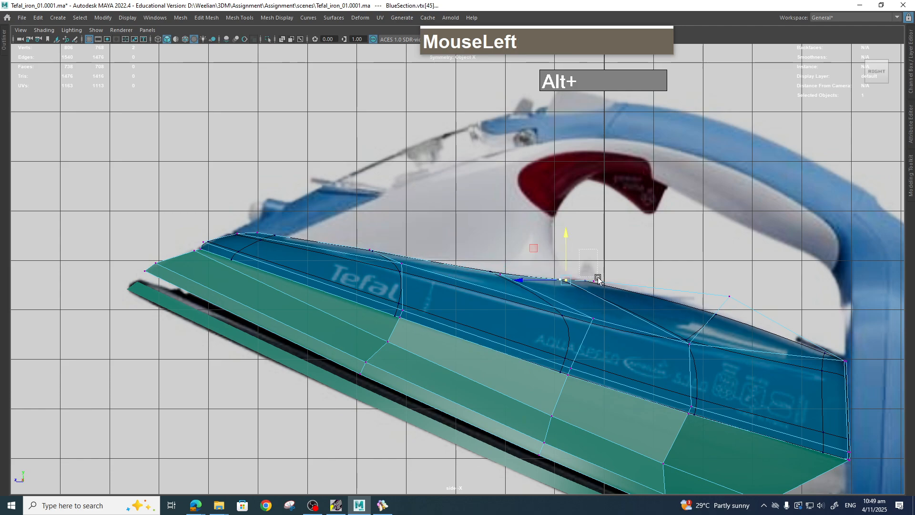
drag(597, 278, 598, 252)
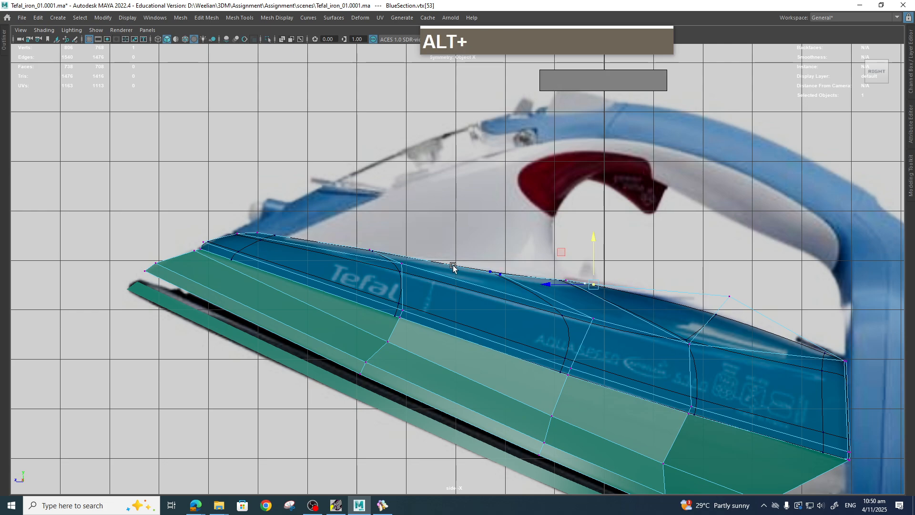
Zoom in on the nose and pull the inner rim's front vertex forward toward the tip.
scroll(468, 284, up, 5)
mouse_move(388, 235)
mouse_down()
mouse_move(412, 246)
mouse_move(389, 241)
mouse_up()
drag(388, 242, 340, 256)
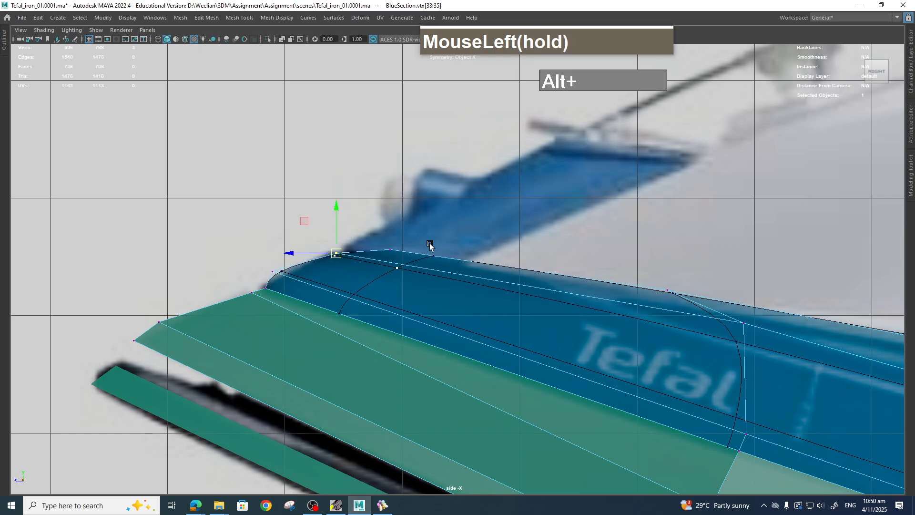
Orbit around the model in perspective to inspect the inner rim's overall shape.
scroll(567, 322, down, 5)
key(space)
drag(601, 317, 556, 255)
alt+scroll(619, 310, down, 2)
alt+scroll(578, 272, down, 4)
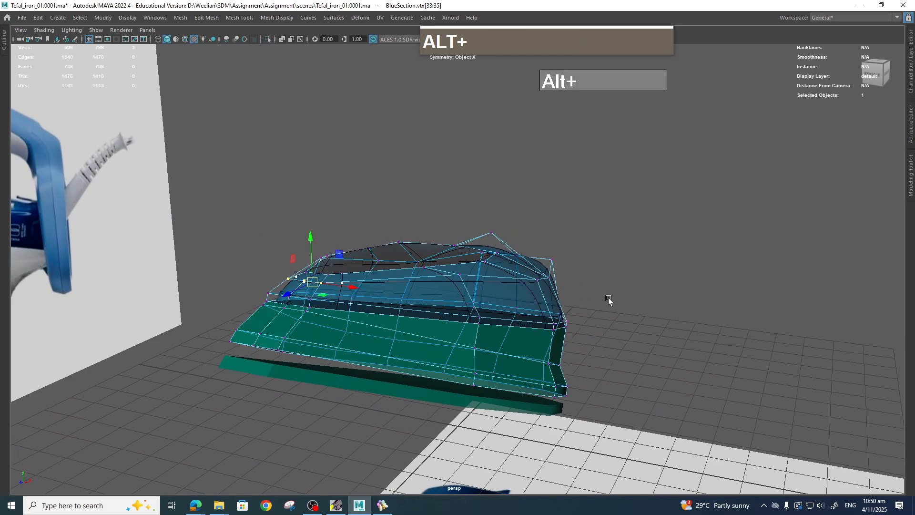
alt+drag(608, 299, 509, 312)
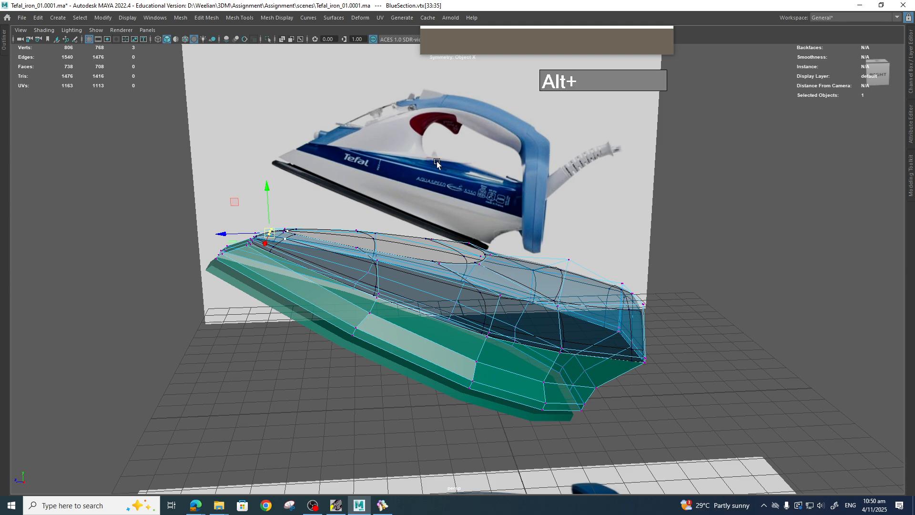
alt+drag(436, 161, 420, 212)
scroll(417, 216, up, 3)
alt+middle_drag(401, 227, 411, 232)
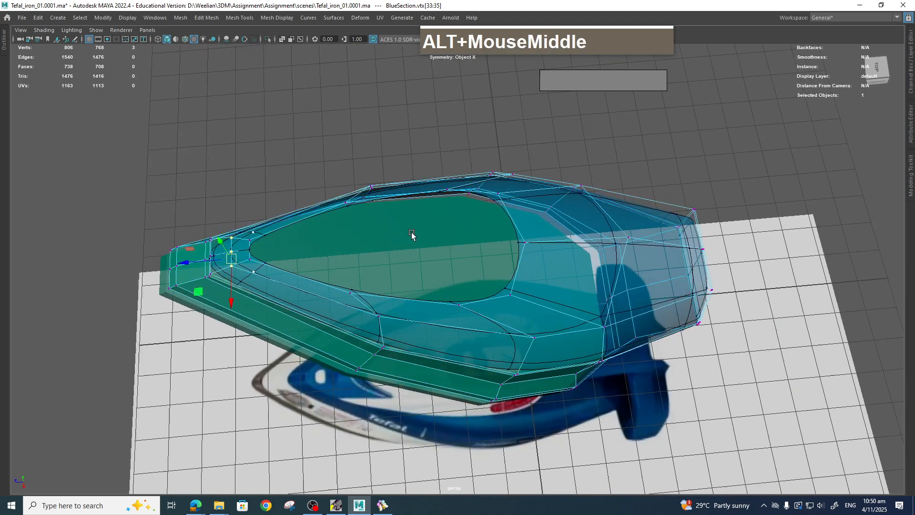
alt+drag(412, 234, 420, 195)
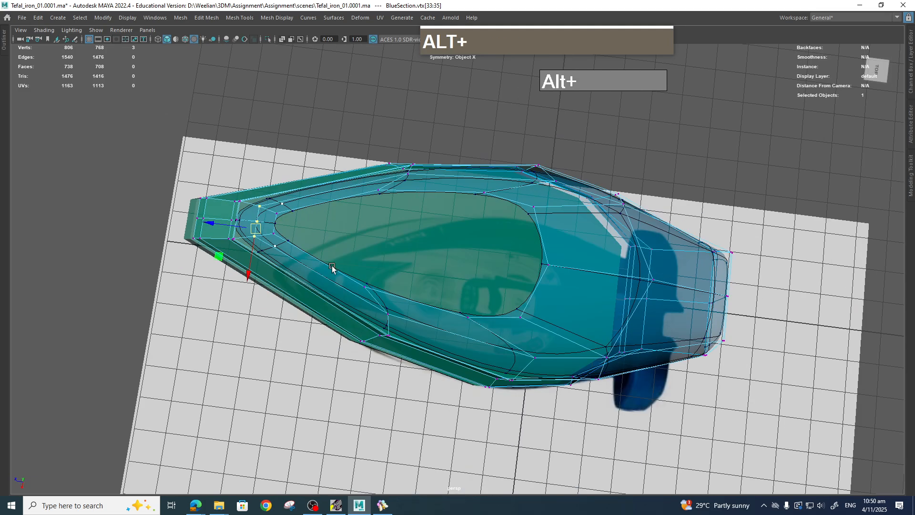
alt+drag(332, 268, 412, 235)
In the top view, move an inner rim side vertex to match the reference outline.
key(space)
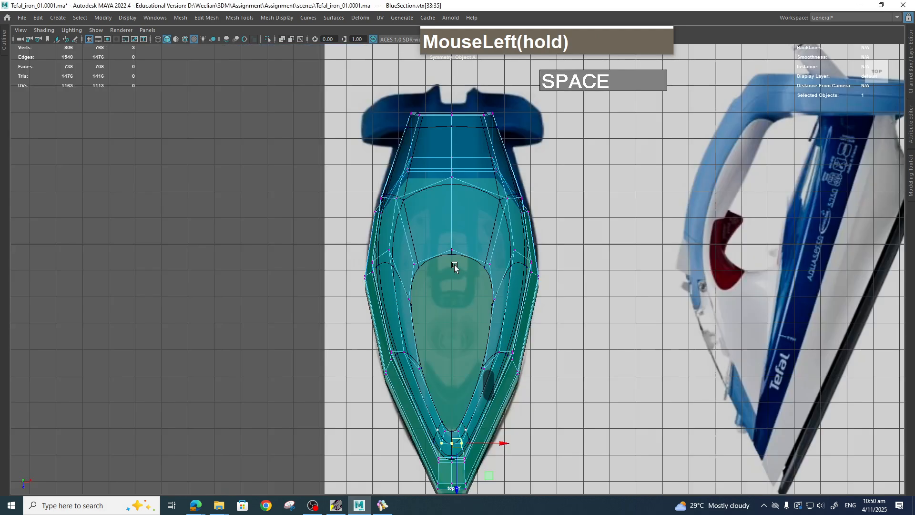
scroll(456, 266, down, 2)
alt+middle_drag(489, 395, 479, 243)
scroll(479, 243, up, 4)
alt+middle_drag(469, 198, 478, 329)
scroll(497, 292, up, 1)
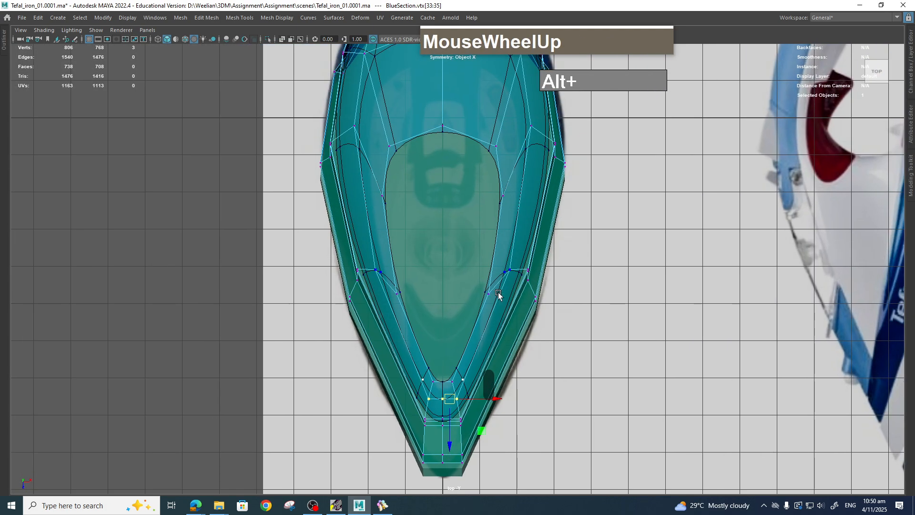
click(491, 296)
drag(516, 339, 510, 321)
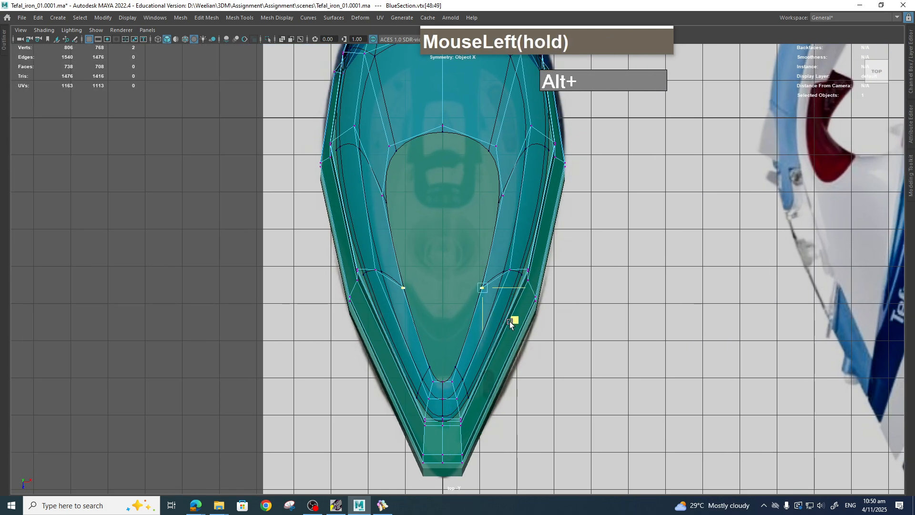
Move the inner rim's front vertex toward the nose in the top view.
click(451, 383)
drag(485, 414, 486, 406)
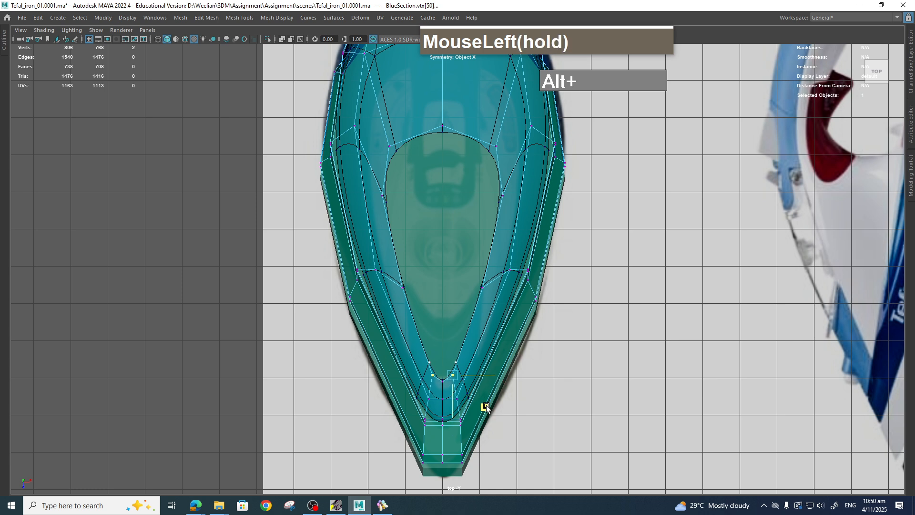
click(559, 425)
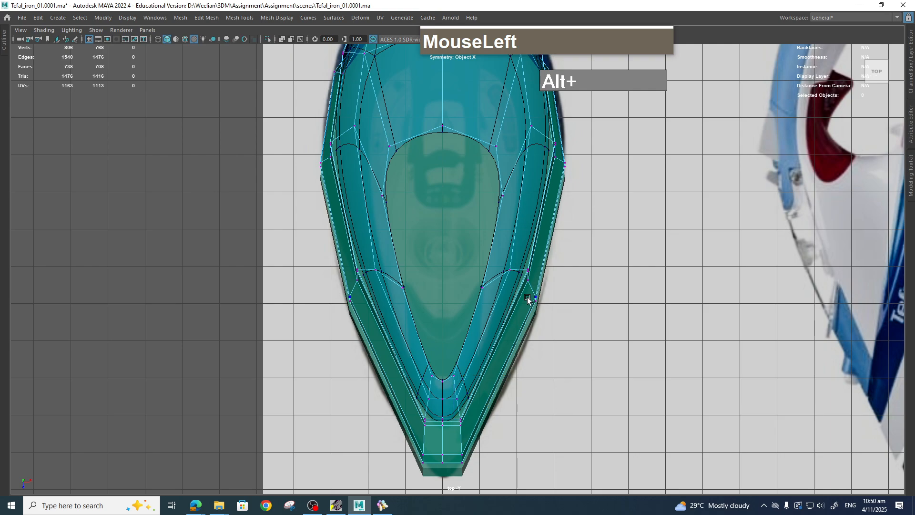
Save the scene as an incremented version.
alt+middle_drag(527, 302, 534, 413)
scroll(529, 320, up, 2)
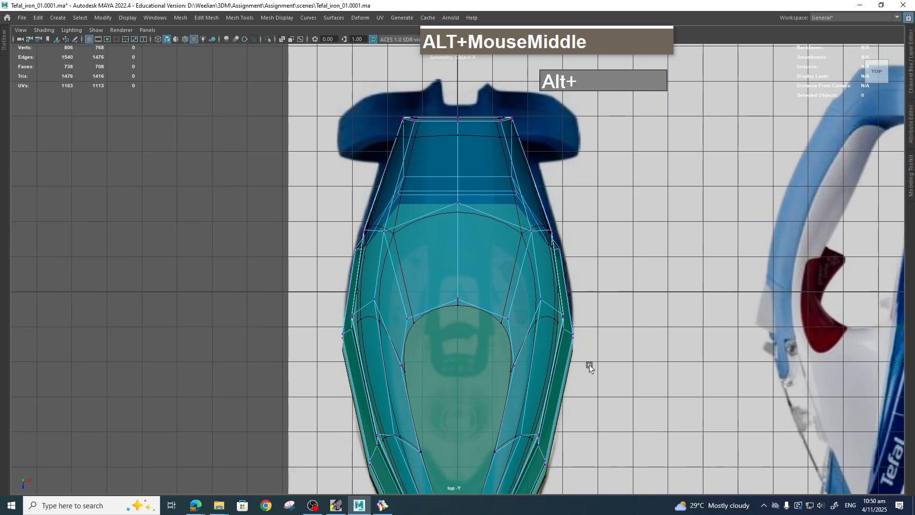
scroll(564, 351, down, 1)
key(space)
drag(548, 337, 547, 313)
mouse_move(562, 340)
alt+mouse_down()
mouse_move(569, 345)
mouse_move(551, 341)
mouse_move(565, 335)
alt+mouse_up()
alt+scroll(551, 341, down, 2)
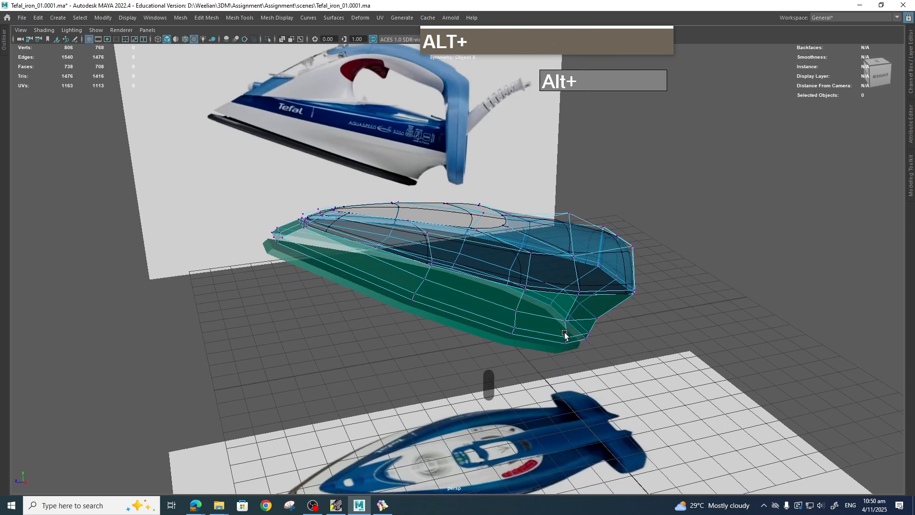
click(22, 19)
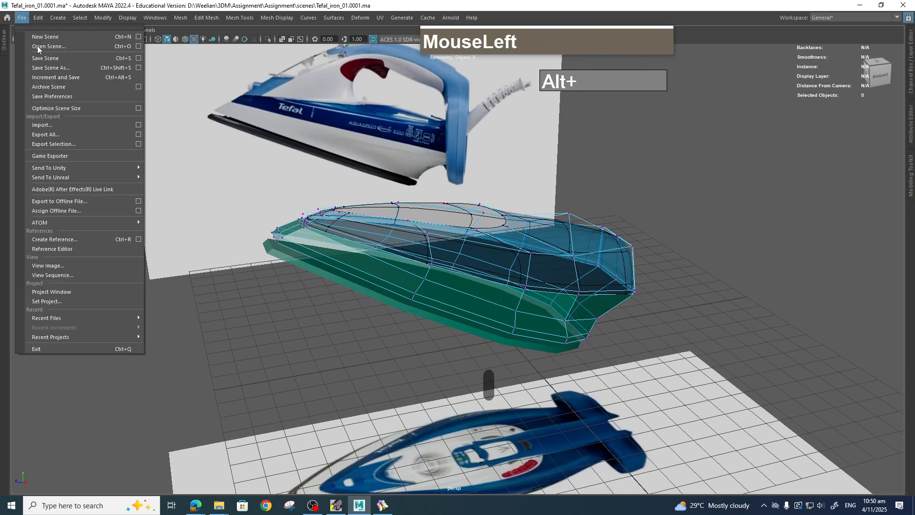
click(54, 78)
Select the inner rim's border edges and close the opening inside the rim with new faces.
alt+drag(668, 283, 530, 259)
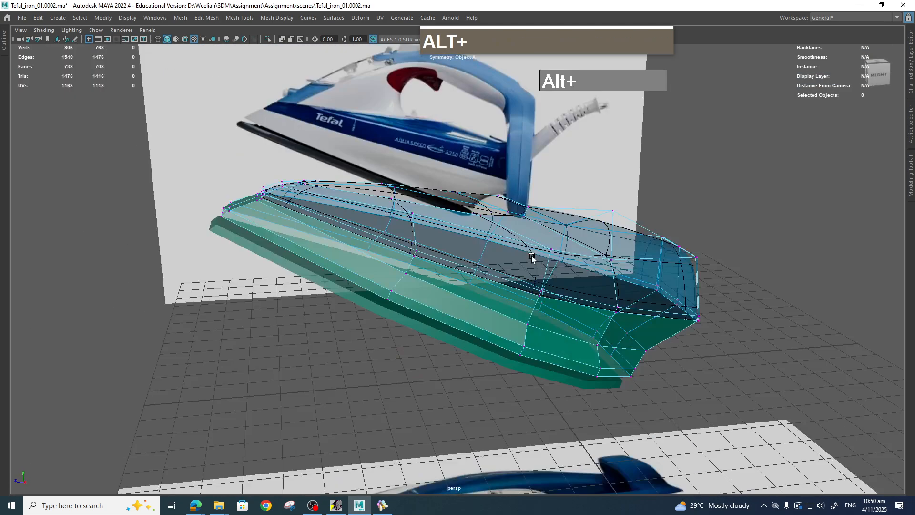
scroll(531, 259, up, 3)
alt+middle_drag(555, 281, 562, 300)
alt+drag(562, 300, 429, 268)
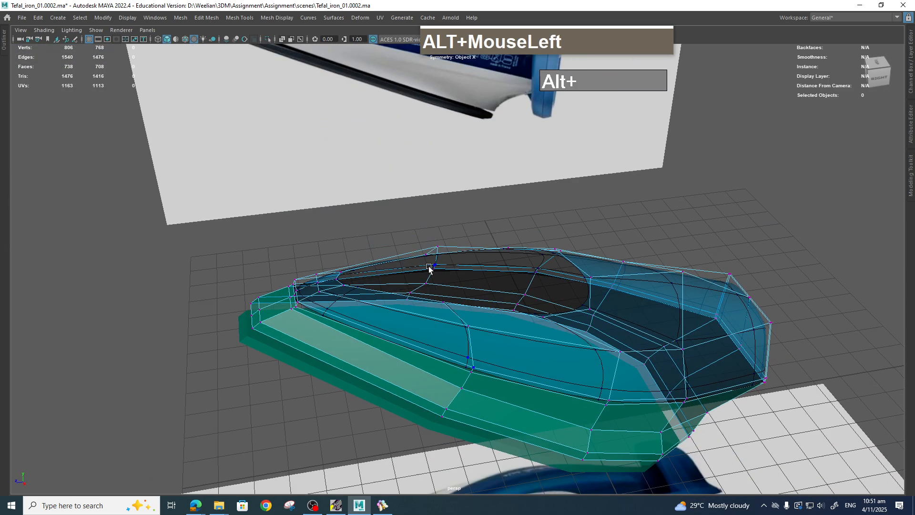
alt+drag(563, 184, 562, 184)
alt+drag(483, 215, 460, 191)
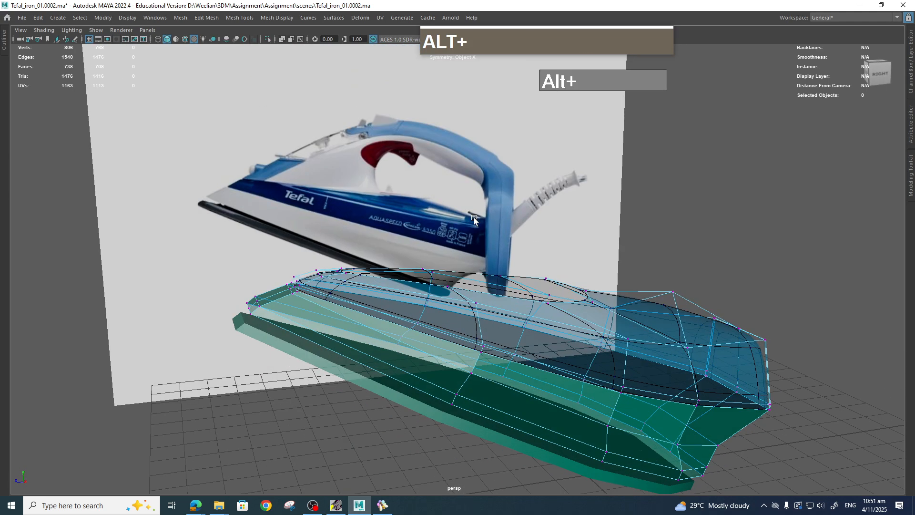
mouse_move(502, 209)
alt+mouse_down()
mouse_move(482, 245)
mouse_move(500, 282)
mouse_move(537, 306)
mouse_move(514, 307)
mouse_move(507, 281)
mouse_move(515, 206)
alt+mouse_up()
right_click(507, 205)
right_drag(507, 204, 508, 181)
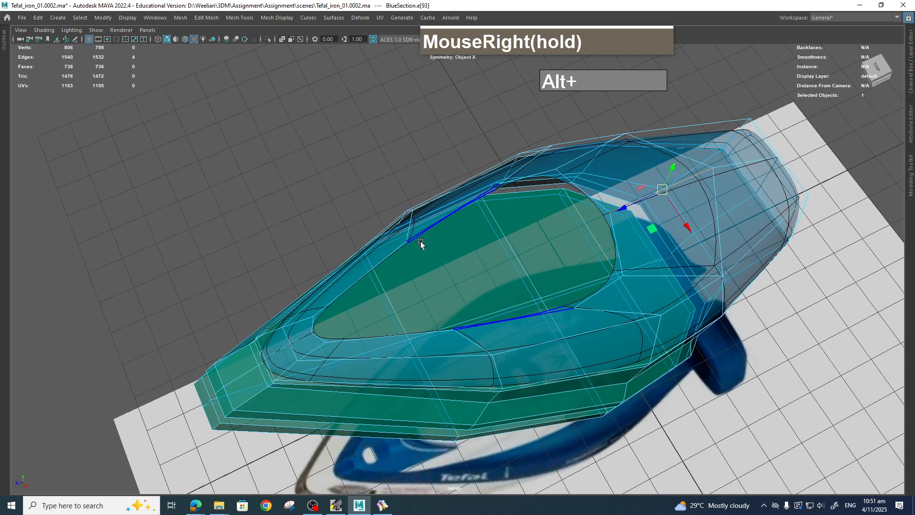
double_click(427, 232)
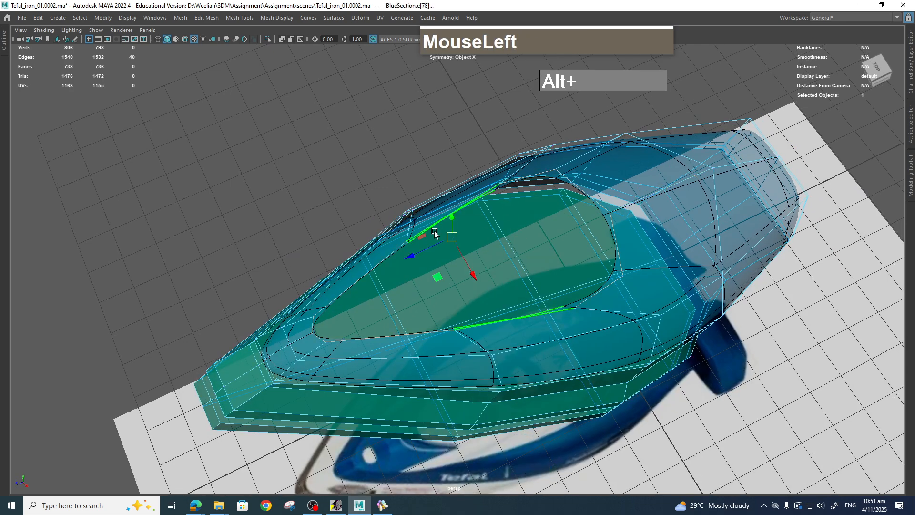
shift+right_click(601, 207)
shift+right_drag(586, 342, 586, 343)
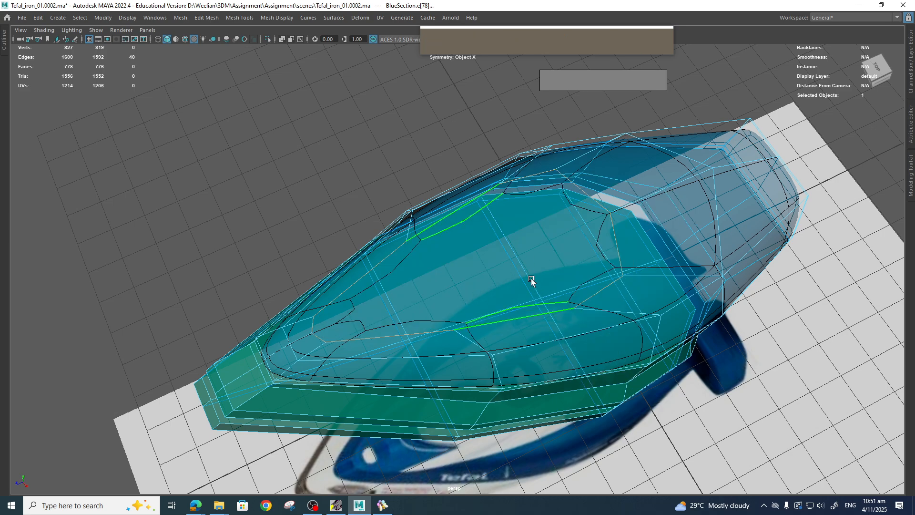
Connect two opposite vertices across the new cap with a single edge.
key(1)
alt+drag(536, 276, 477, 263)
mouse_move(452, 243)
right_down()
mouse_move(450, 268)
mouse_move(451, 242)
right_up()
shift+right_drag(450, 241, 405, 243)
click(403, 235)
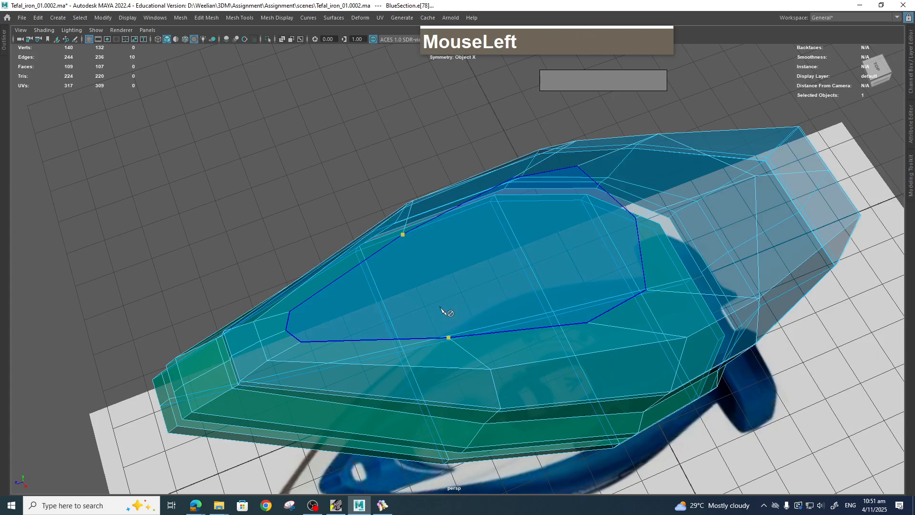
click(448, 338)
ctrl+shift+right_drag(474, 265, 493, 198)
key(q)
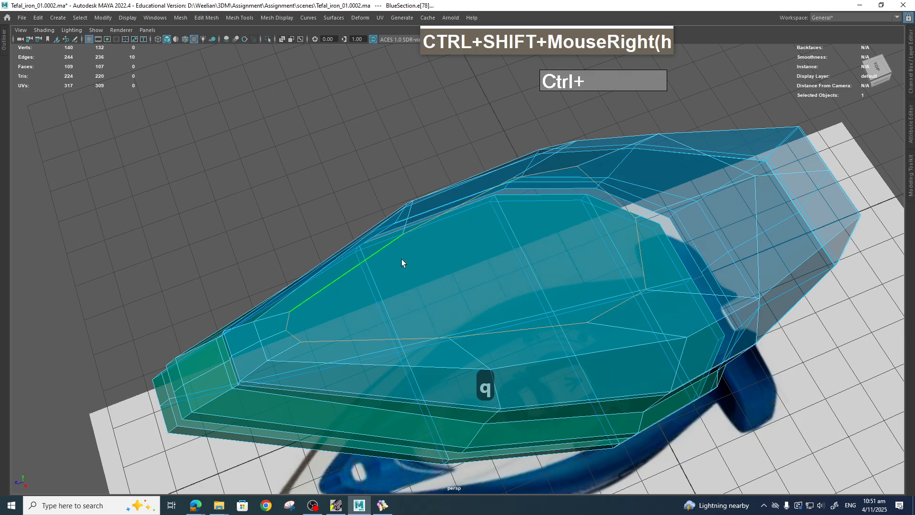
right_drag(414, 239, 386, 238)
click(403, 236)
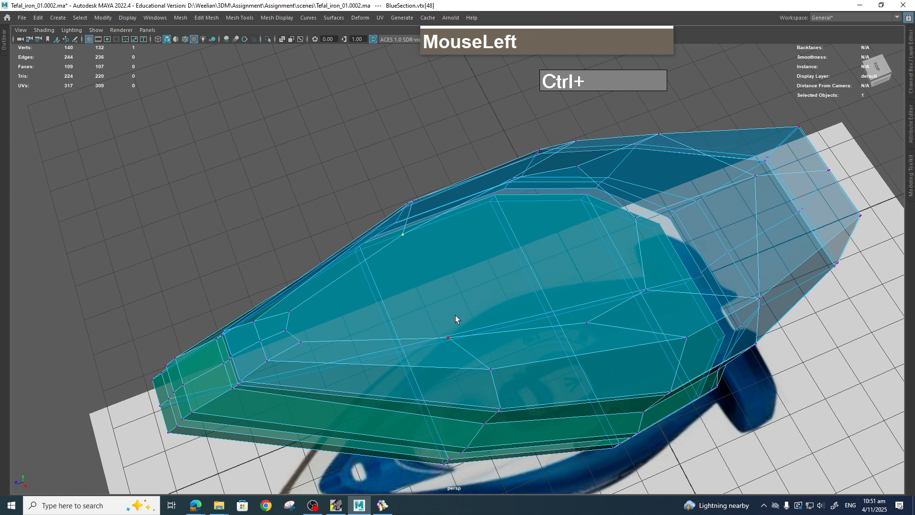
shift+click(449, 337)
shift+right_drag(452, 331, 456, 413)
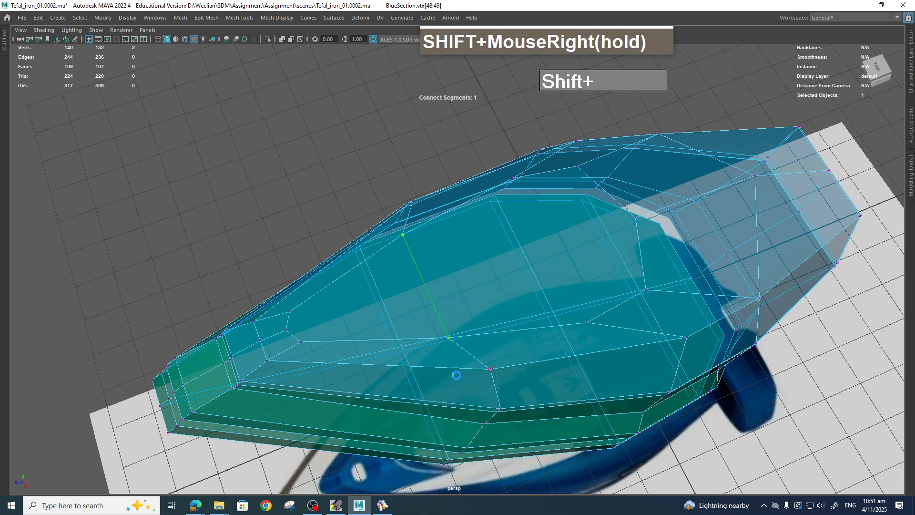
key(Return)
Connect another pair of opposite vertices across the cap with a second edge.
alt+drag(551, 247, 557, 285)
alt+middle_drag(557, 285, 543, 254)
click(510, 157)
shift+click(569, 323)
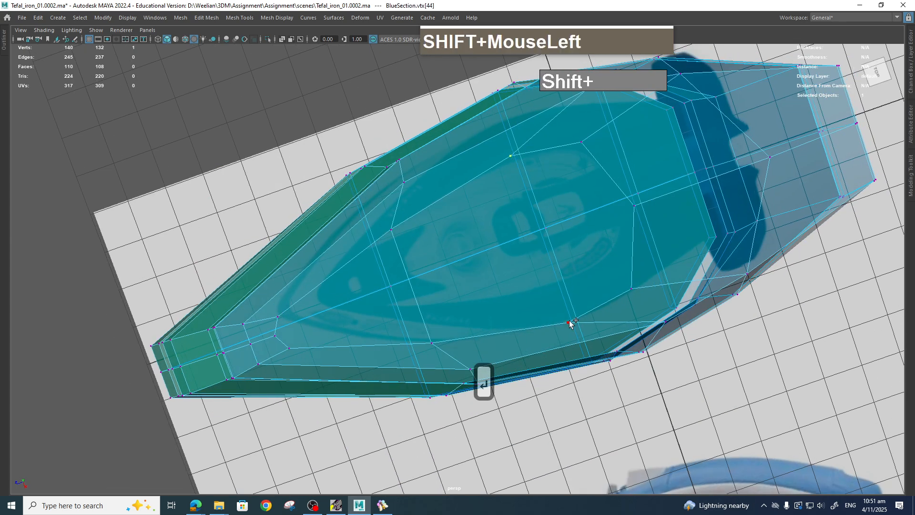
key(g)
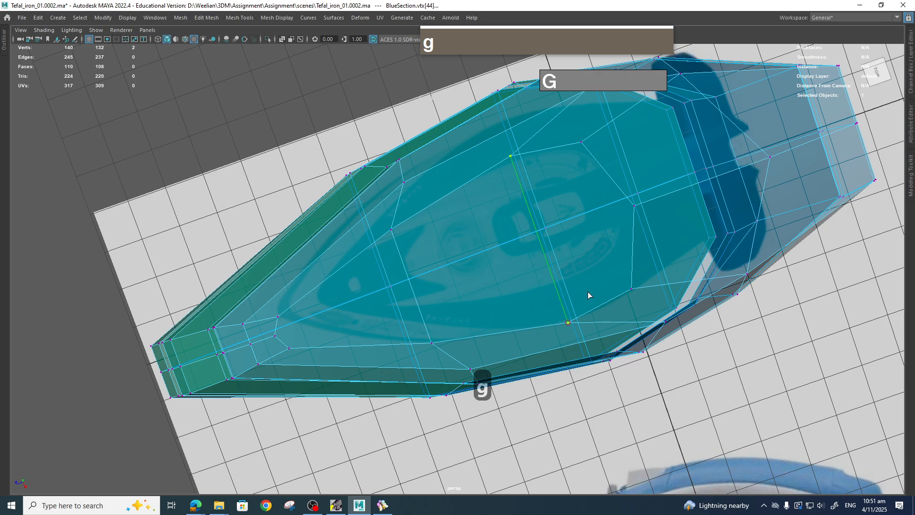
key(Return)
Connect a third pair of opposite vertices across the top cap with another edge.
mouse_move(610, 266)
alt+mouse_down()
mouse_move(605, 249)
mouse_move(602, 258)
alt+mouse_up()
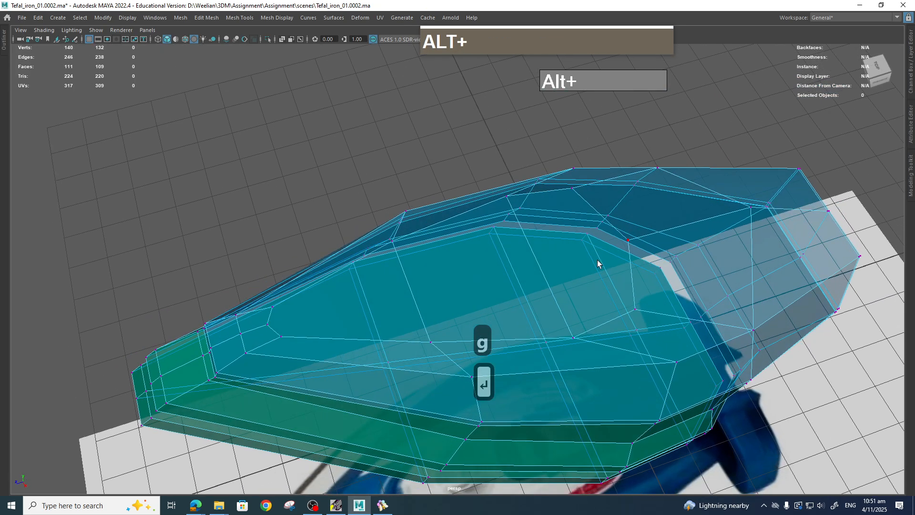
shift+right_drag(596, 265, 525, 266)
click(628, 241)
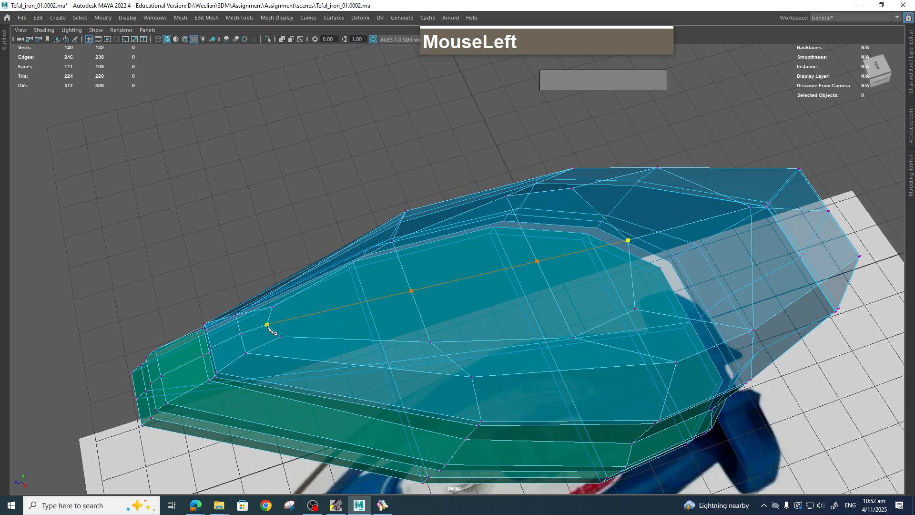
key(Return)
Insert an edge loop across the blue section's top near the front of the iron, about 39% along.
alt+drag(420, 296, 518, 298)
key(alt+w)
key(space)
scroll(524, 299, up, 2)
alt+middle_drag(567, 299, 439, 324)
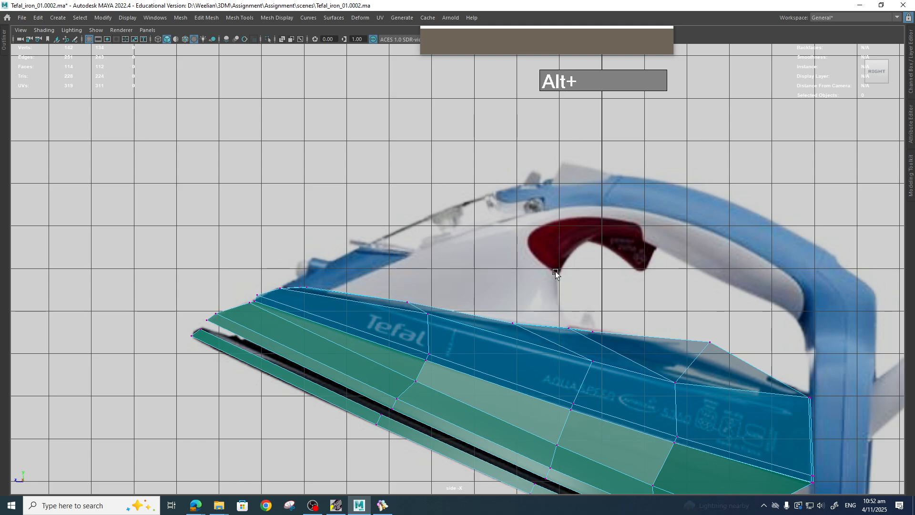
key(space)
drag(576, 294, 362, 304)
shift+right_drag(362, 303, 310, 299)
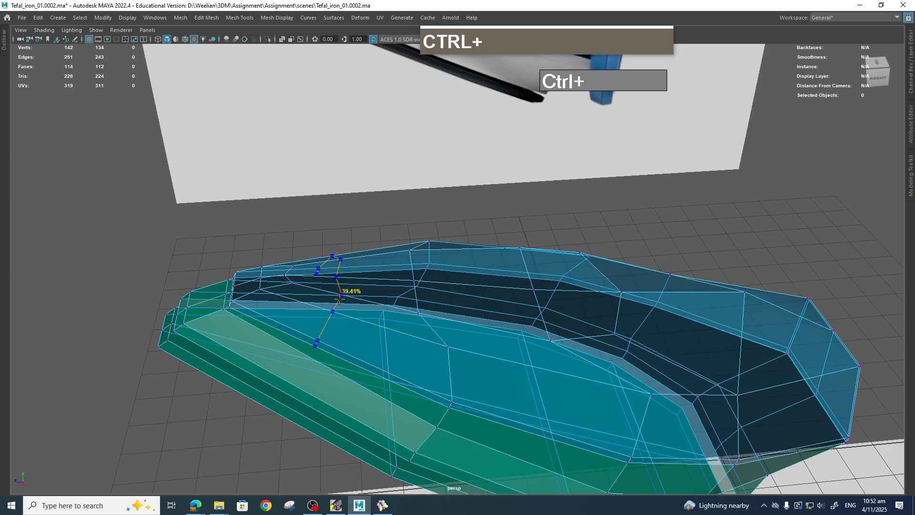
alt+drag(342, 299, 419, 328)
key(alt+q)
key(space)
scroll(418, 328, up, 2)
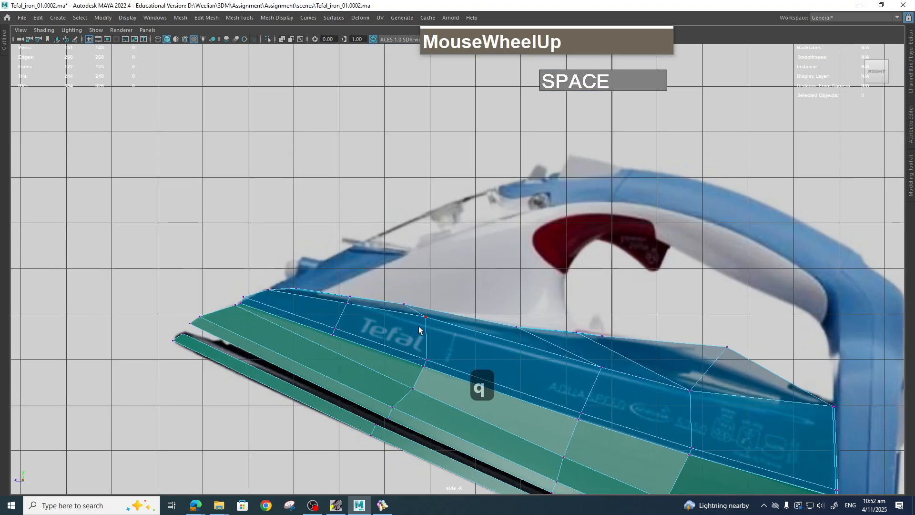
Slide the new edge loop toward the front tip and try adjusting its top vertex, undoing that vertex move.
right_drag(344, 311, 348, 262)
click(341, 315)
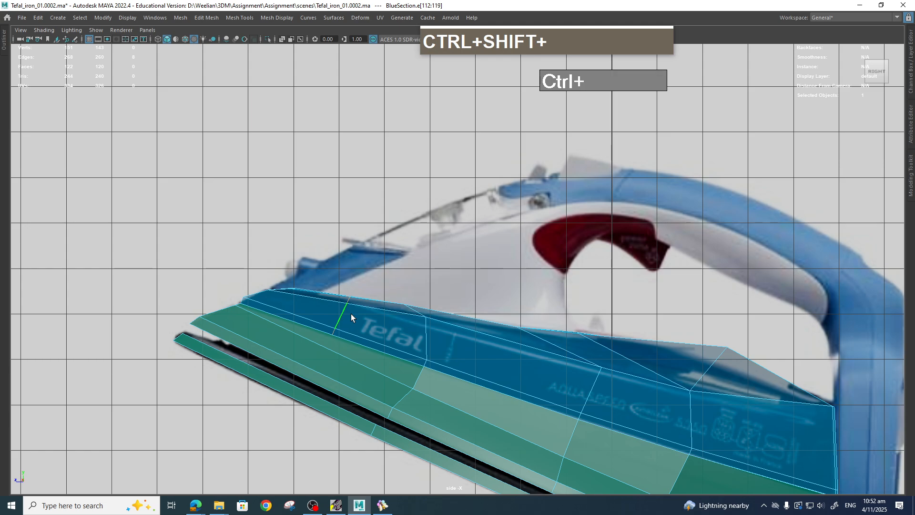
key(w)
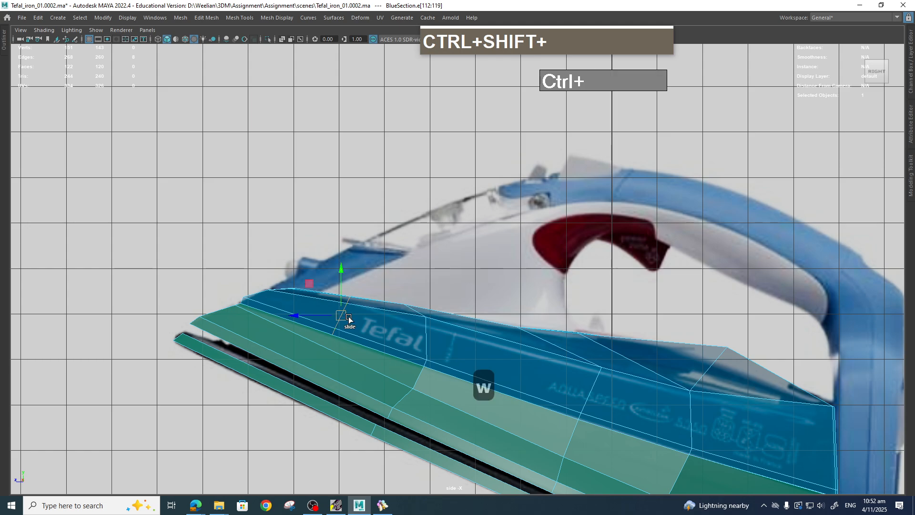
ctrl+shift+drag(343, 316, 292, 306)
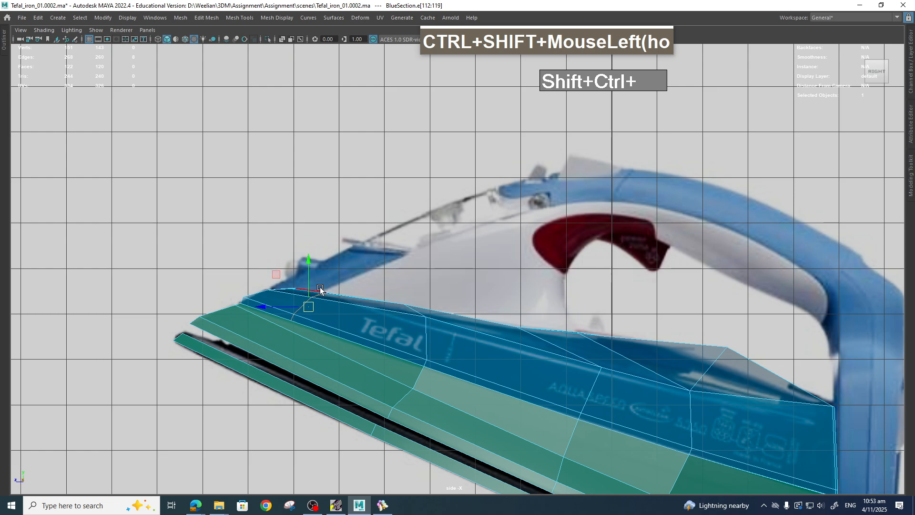
right_drag(291, 289, 246, 242)
click(272, 264)
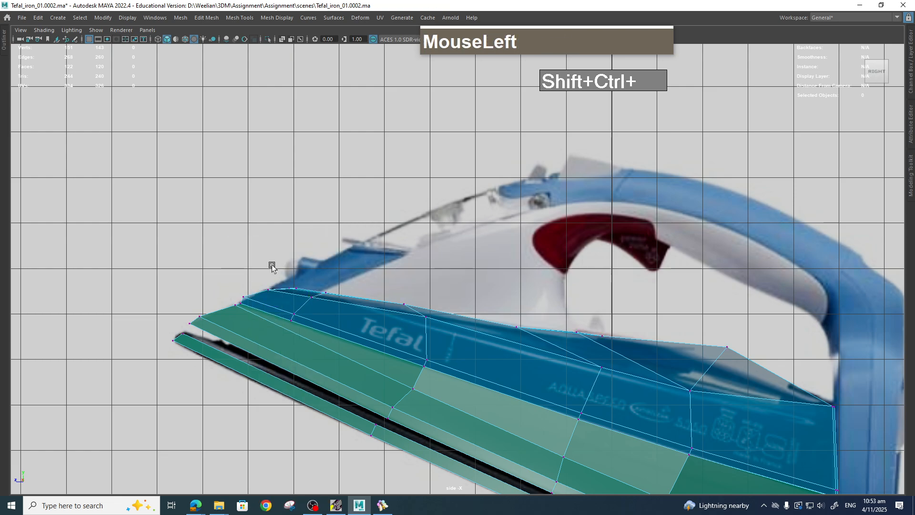
drag(272, 265, 284, 286)
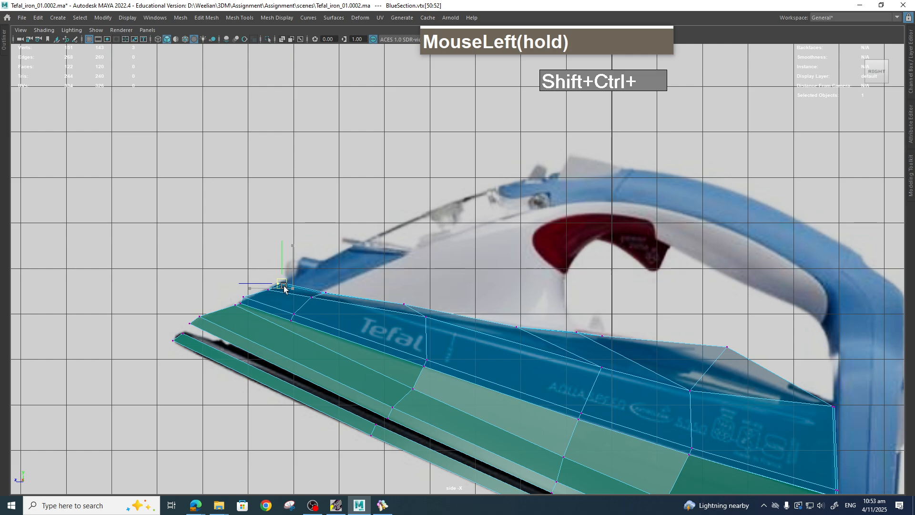
drag(251, 252, 267, 267)
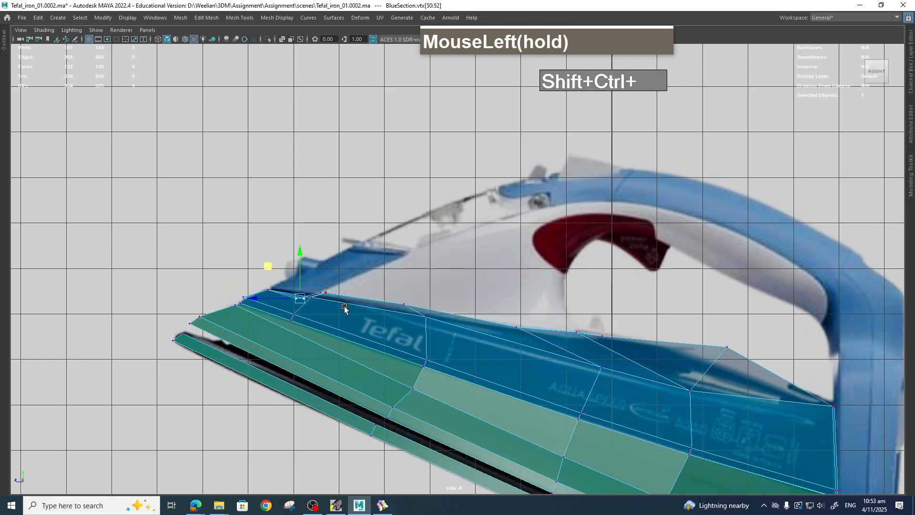
key(z)
Try extruding two top faces of the blue section upward.
key(space)
drag(337, 303, 380, 300)
key(space)
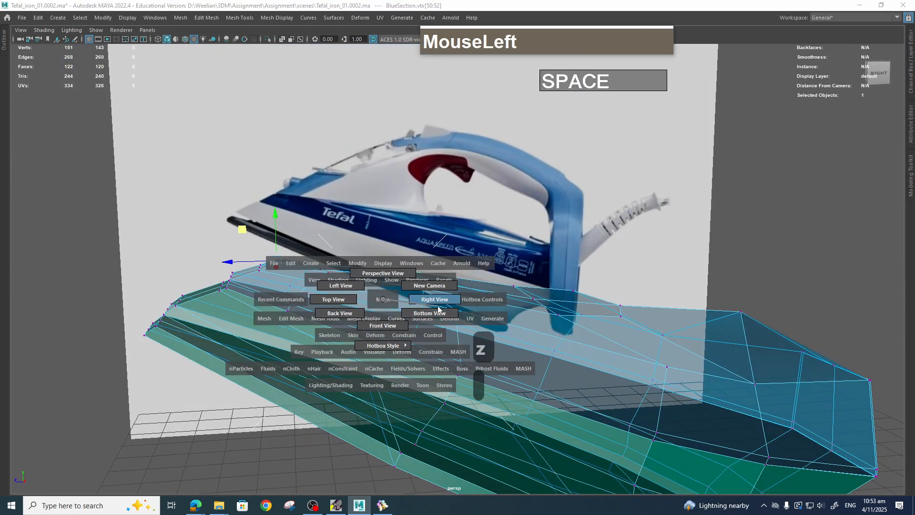
drag(436, 308, 444, 326)
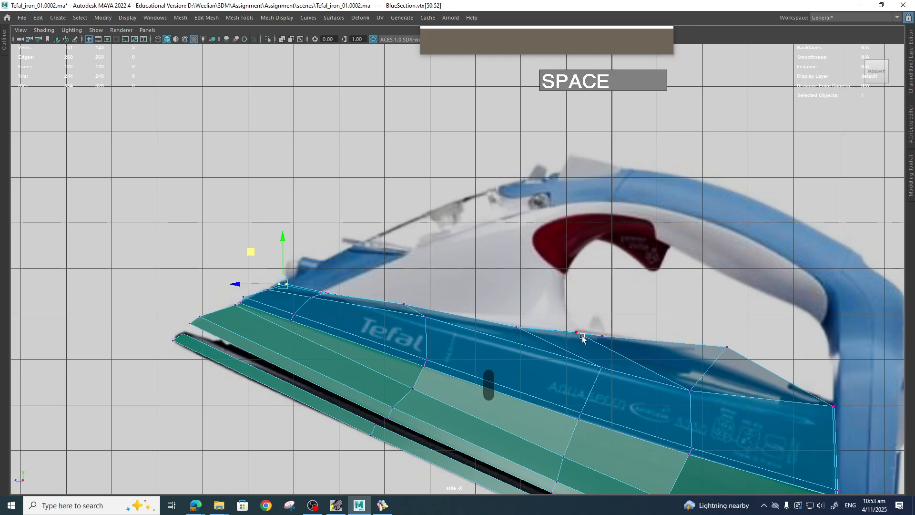
key(space)
drag(584, 338, 587, 318)
alt+drag(588, 324, 431, 323)
right_drag(364, 302, 328, 288)
click(311, 289)
shift+click(313, 300)
shift+click(360, 297)
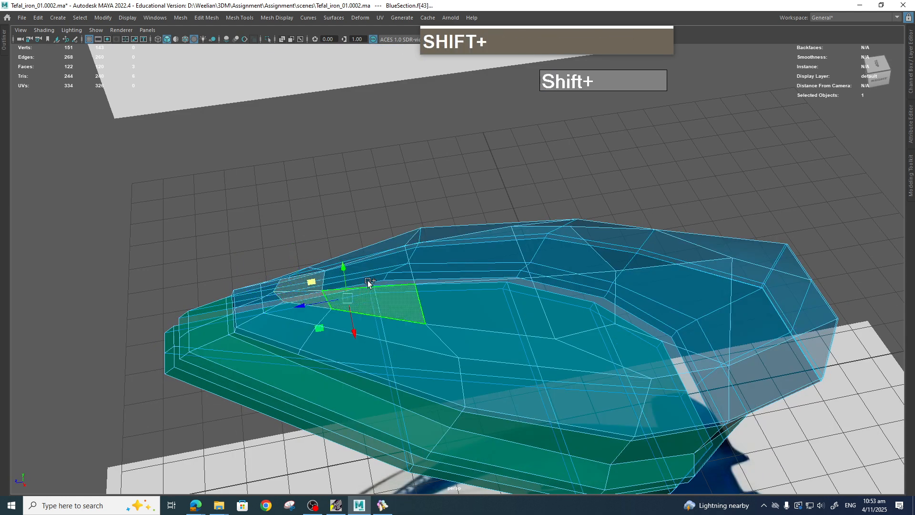
shift+click(374, 278)
shift+click(450, 274)
shift+click(453, 296)
drag(469, 302, 519, 303)
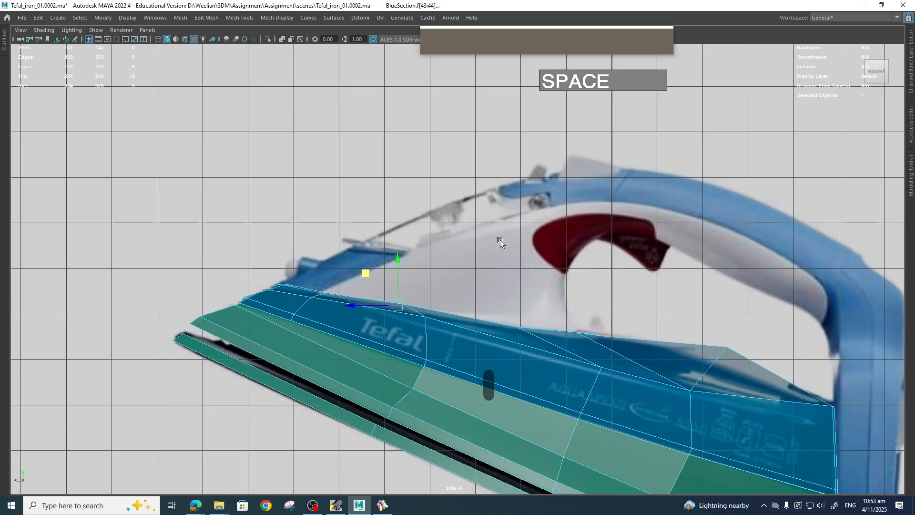
shift+drag(400, 305, 448, 257)
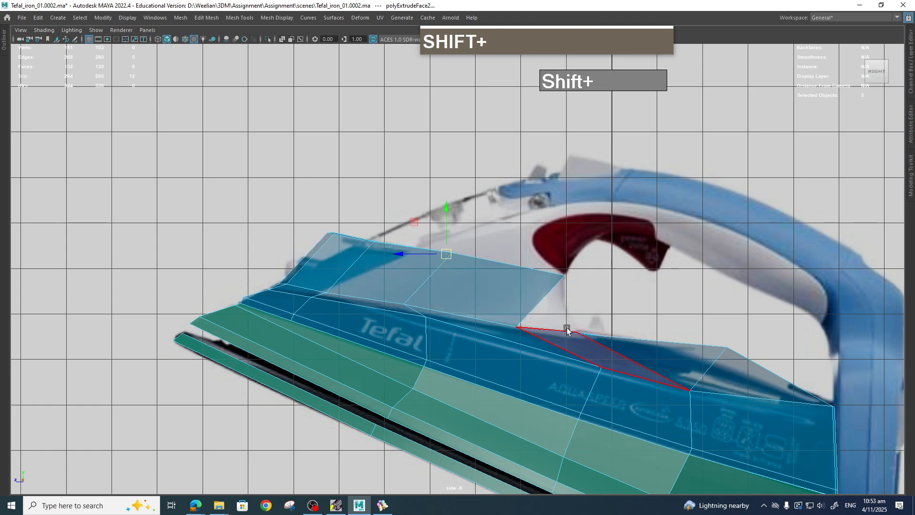
key(ctrl+z)
Select the row of top faces along the blue section and extrude them upward.
key(space)
drag(564, 329, 571, 345)
shift+click(563, 240)
shift+click(572, 285)
key(space)
click(570, 318)
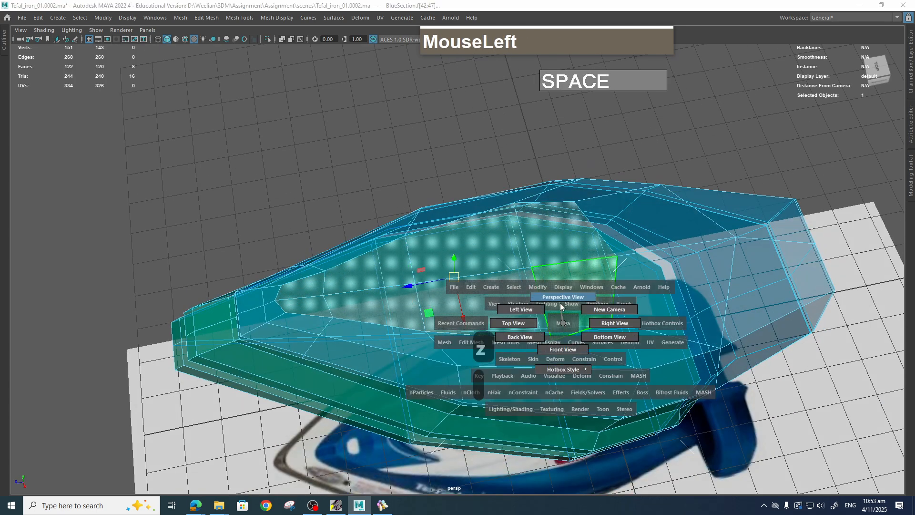
key(space)
drag(570, 318, 612, 316)
scroll(600, 292, down, 2)
scroll(599, 292, up, 1)
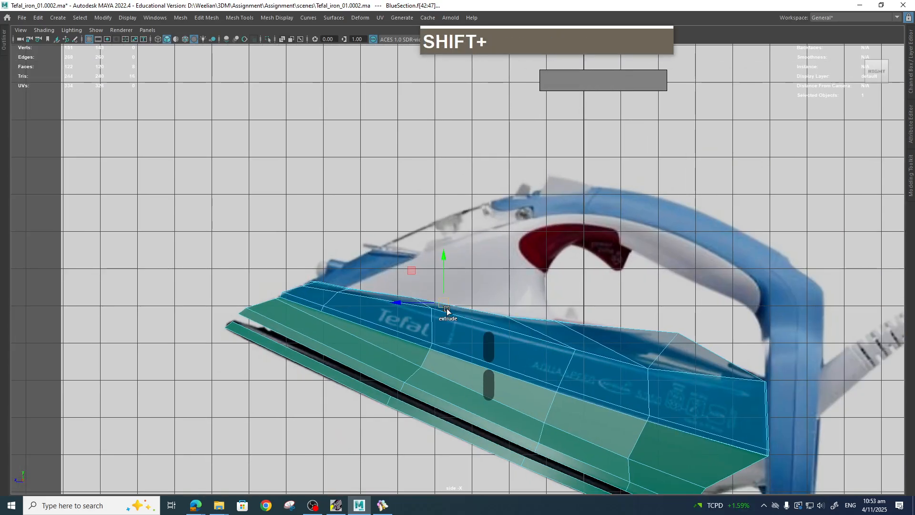
shift+drag(444, 301, 460, 254)
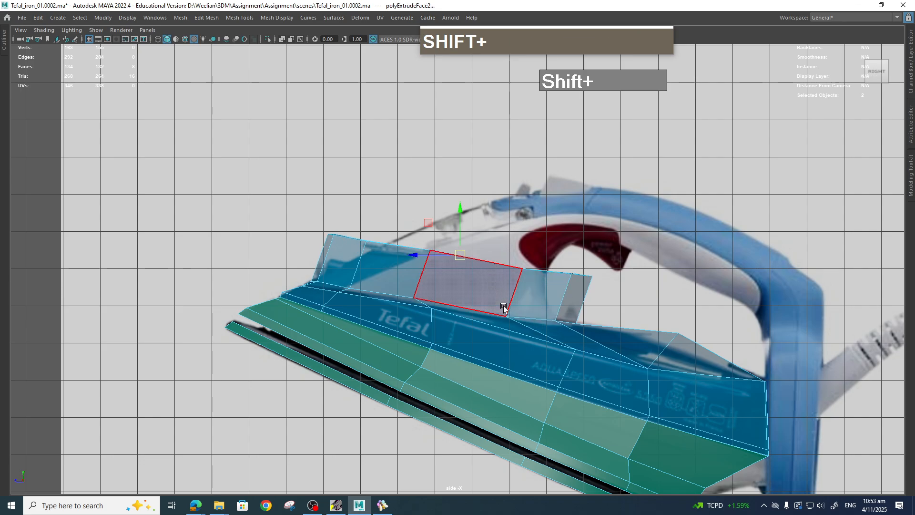
Scale and rotate the extruded faces to follow the iron's upper body in the side reference.
key(r)
drag(459, 211, 459, 255)
key(e)
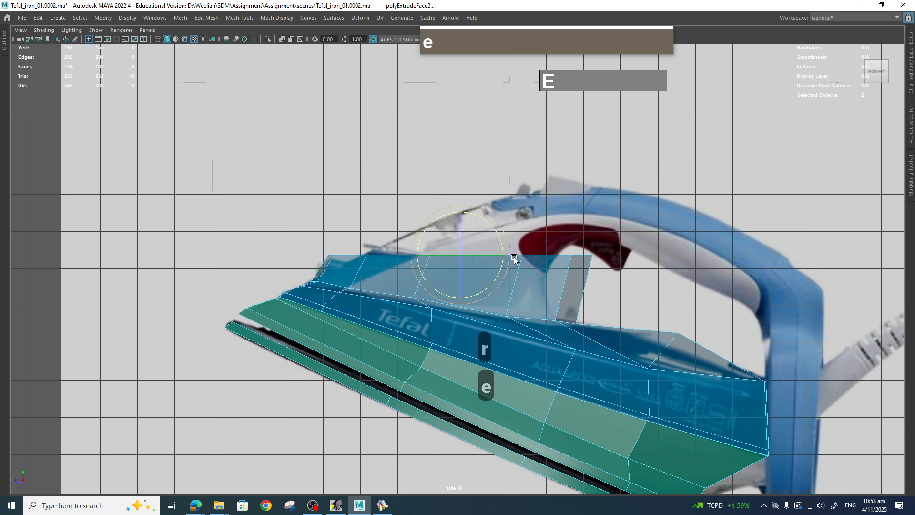
mouse_move(503, 235)
mouse_down()
mouse_move(510, 247)
mouse_move(430, 251)
mouse_move(413, 233)
mouse_move(461, 262)
mouse_move(460, 273)
mouse_move(492, 246)
mouse_move(492, 235)
mouse_up()
key(r)
key(w)
key(space)
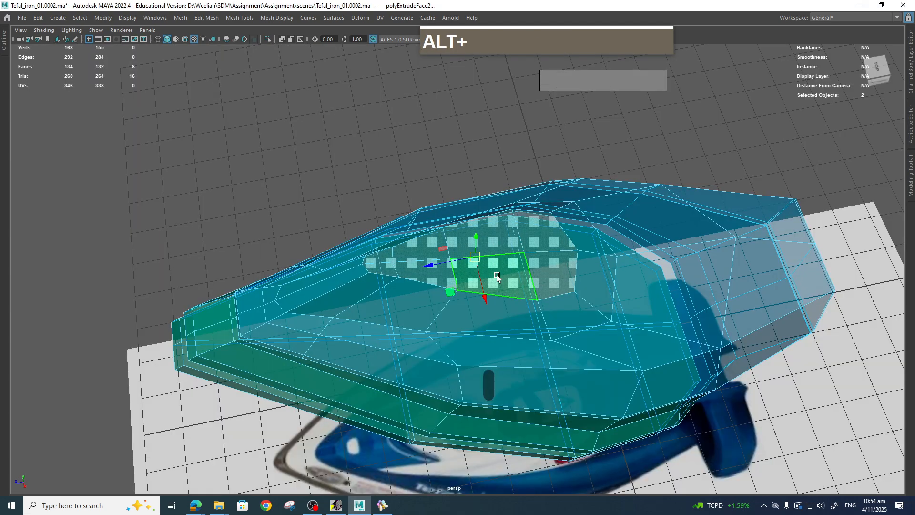
Extrude the top faces a second time, upward and back toward the handle.
alt+drag(498, 279, 574, 253)
key(space)
scroll(578, 247, up, 2)
scroll(580, 244, up, 1)
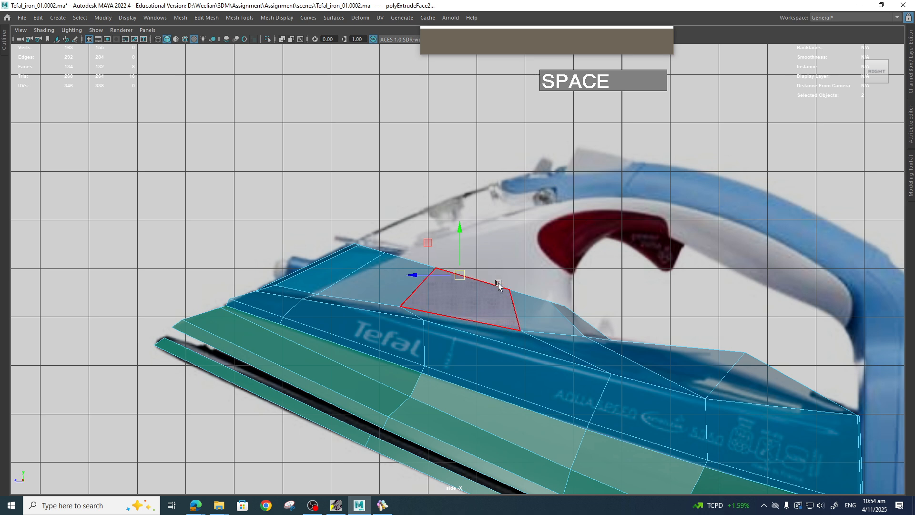
key(r)
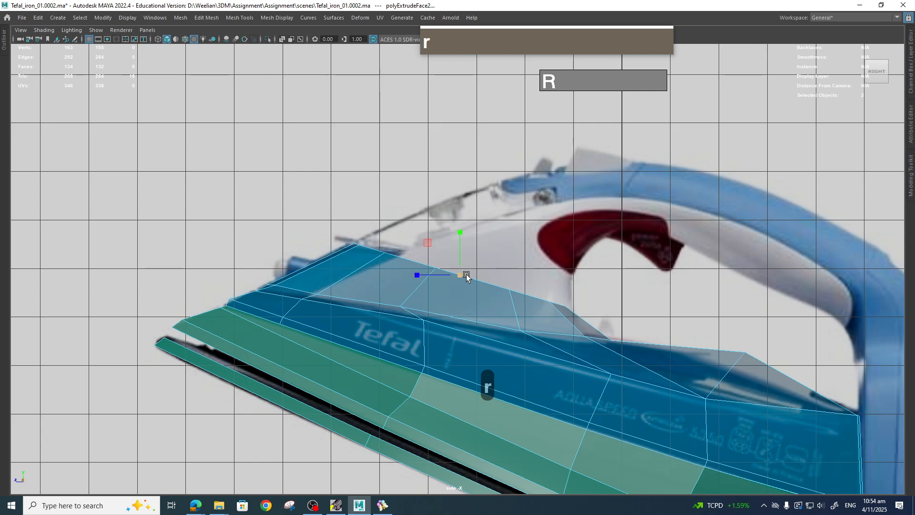
drag(460, 275, 522, 201)
Rotate, scale and move the second extrusion to match the body's slope under the handle.
key(w)
key(r)
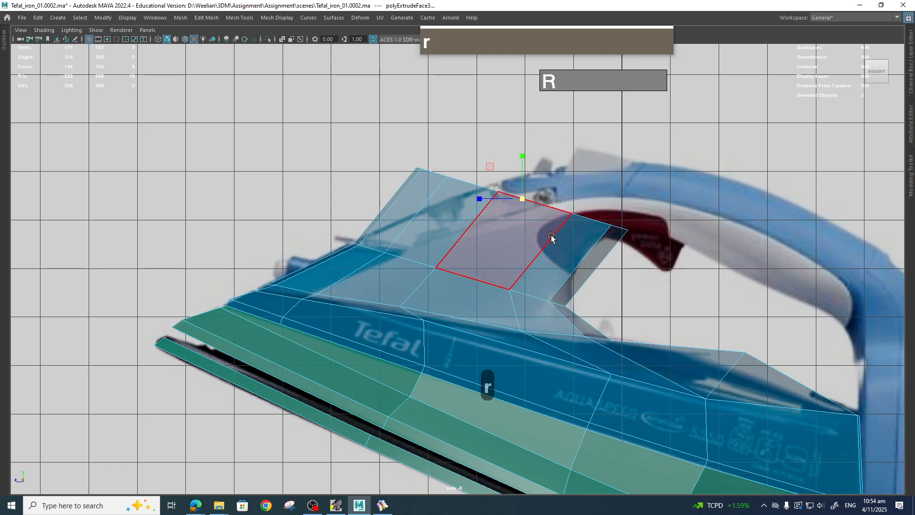
key(e)
mouse_move(558, 210)
mouse_down()
mouse_move(572, 204)
mouse_move(575, 217)
mouse_up()
key(r)
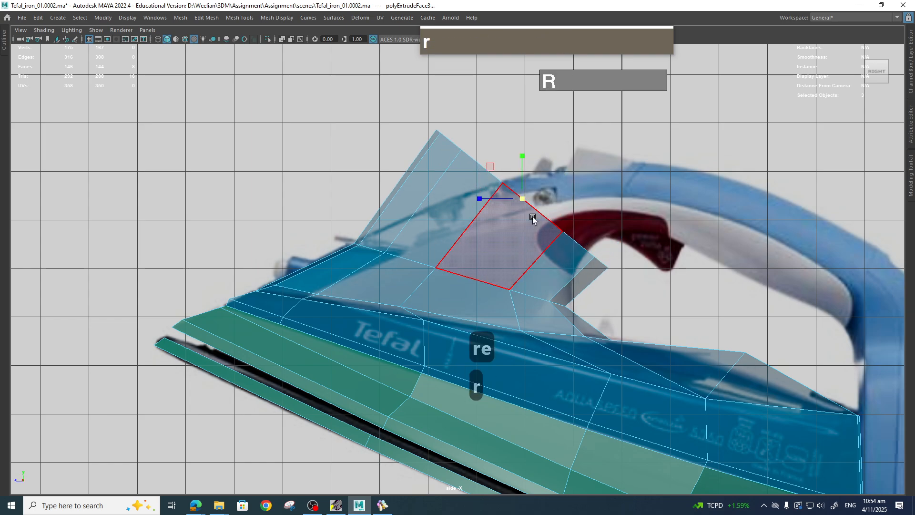
drag(523, 199, 484, 177)
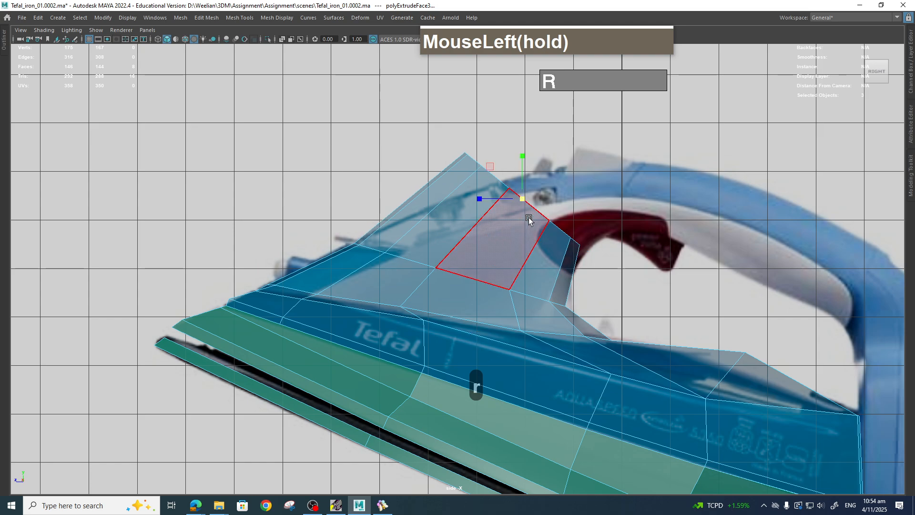
key(w)
drag(523, 199, 536, 220)
key(r)
key(w)
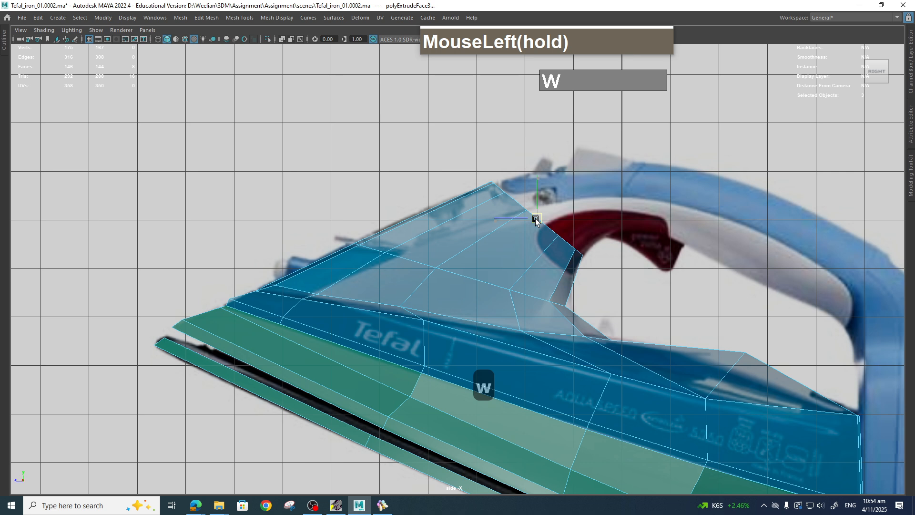
right_drag(526, 207, 488, 206)
drag(498, 189, 566, 245)
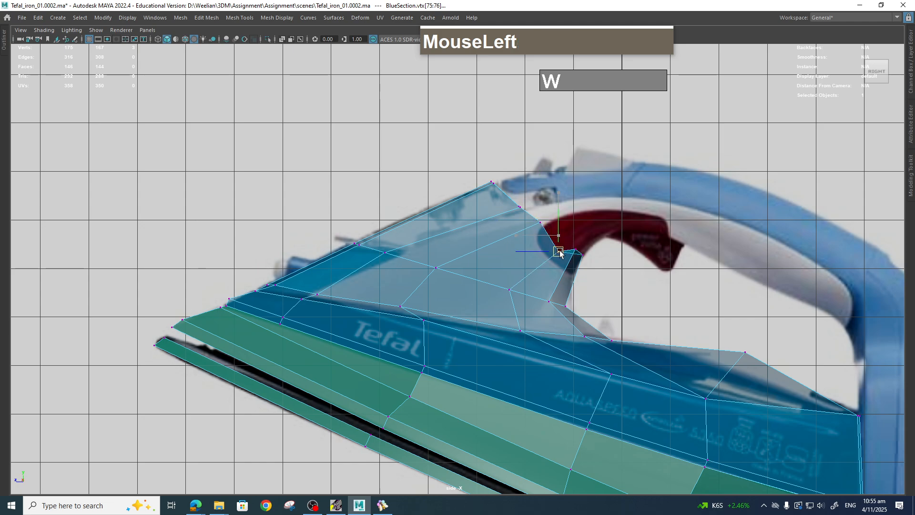
mouse_move(561, 241)
mouse_down()
mouse_move(614, 273)
mouse_move(573, 248)
mouse_up()
key(ctrl+z)
click(589, 265)
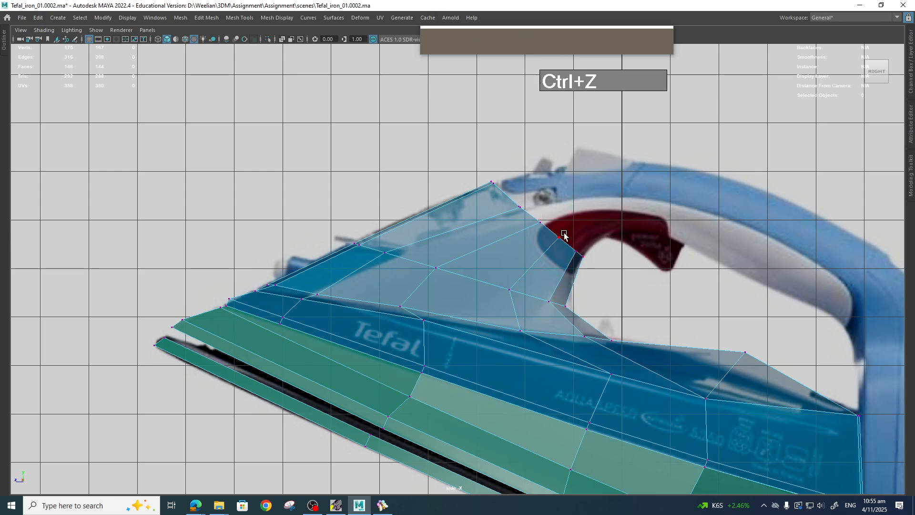
Select the rear vertices of the upper extrusion and nudge them toward the handle's outline.
drag(495, 173, 613, 266)
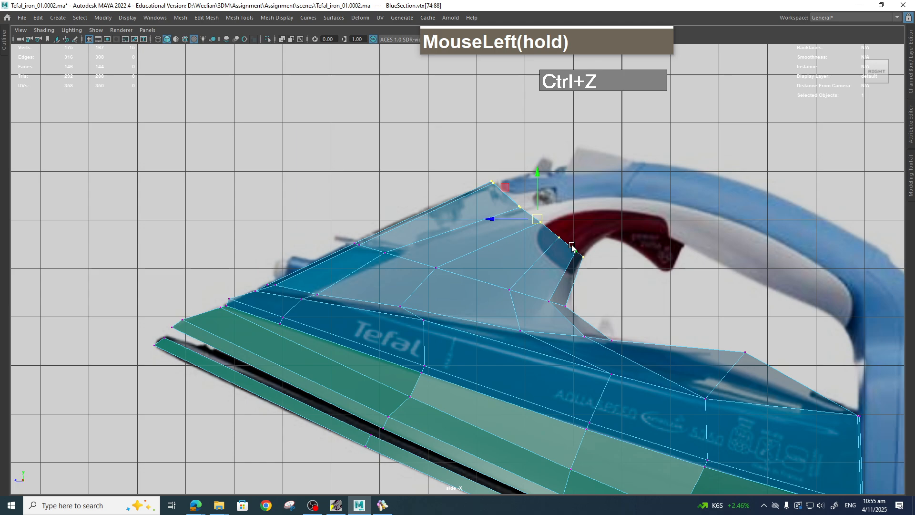
mouse_move(561, 237)
ctrl+right_down()
mouse_move(568, 278)
mouse_move(557, 233)
ctrl+right_up()
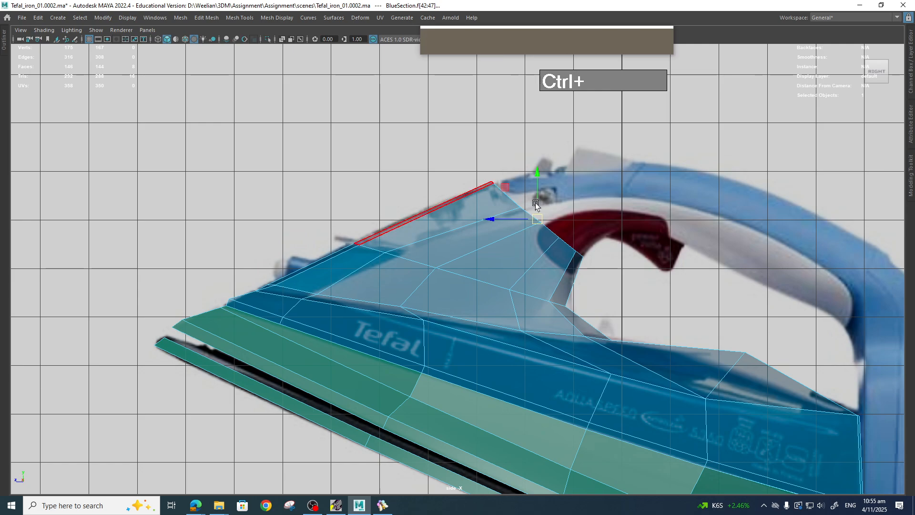
ctrl+scroll(592, 234, down, 2)
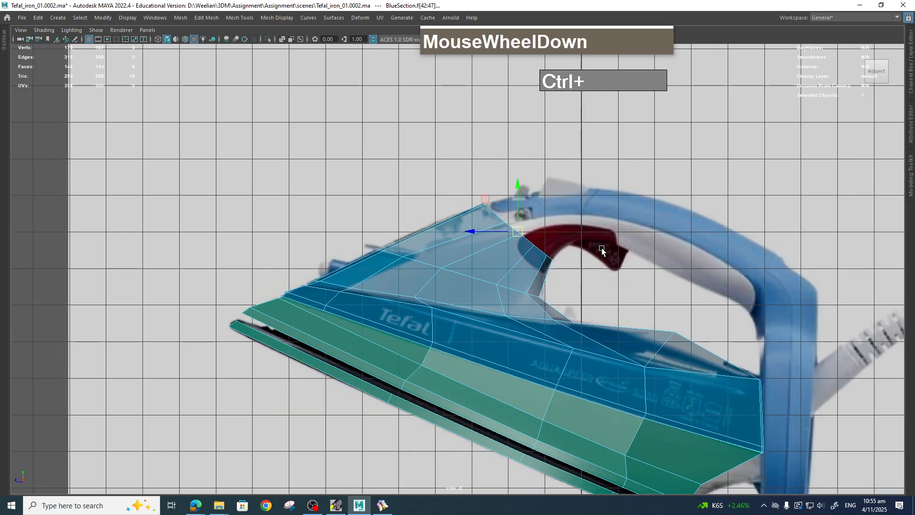
Extrude the top faces toward the handle's front and rotate and scale them to the reference.
shift+drag(521, 234, 618, 215)
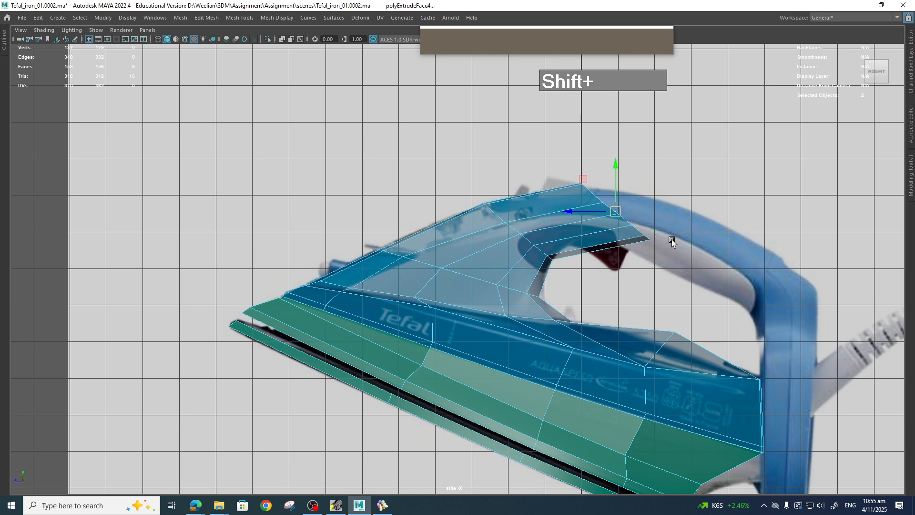
key(e)
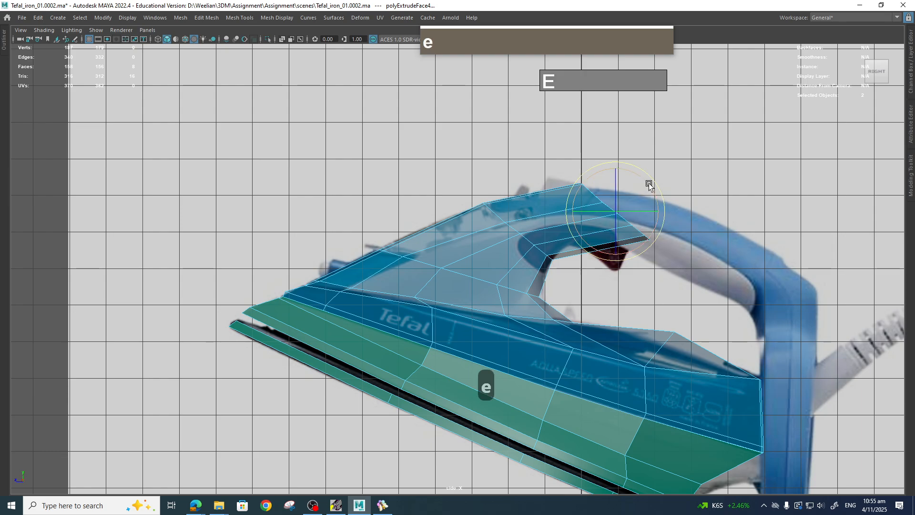
drag(649, 185, 660, 223)
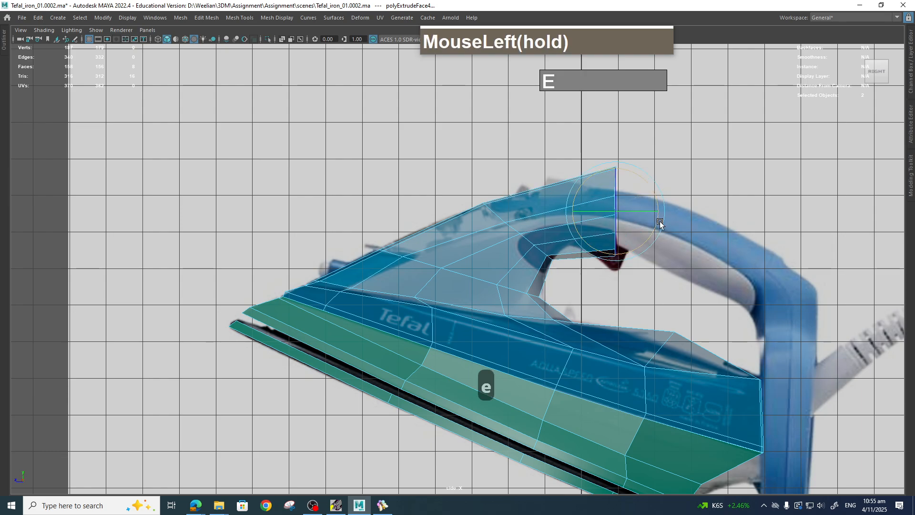
key(r)
mouse_move(573, 210)
mouse_down()
mouse_move(650, 220)
mouse_move(585, 215)
mouse_up()
key(r)
key(w)
key(e)
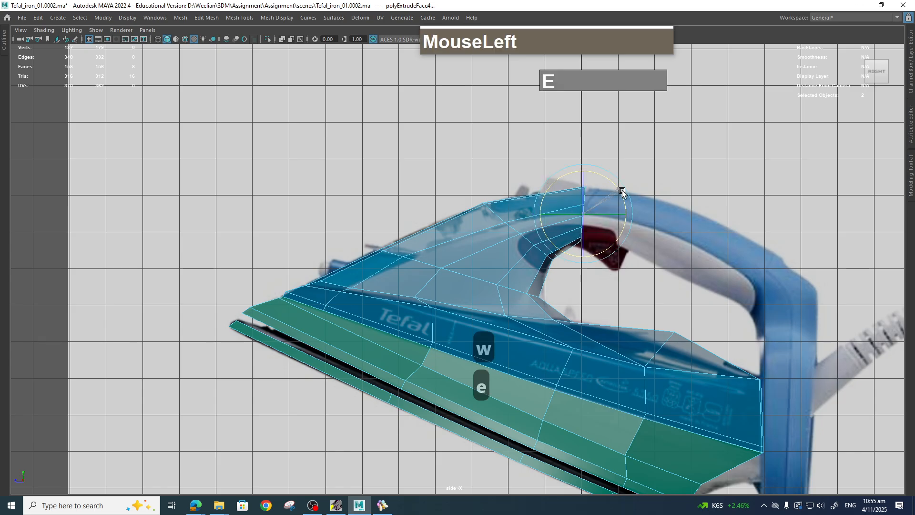
drag(623, 191, 623, 191)
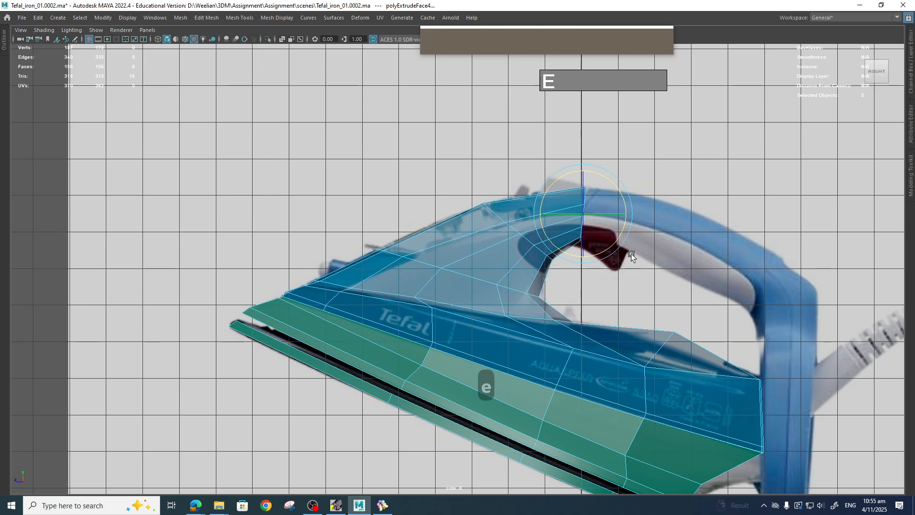
key(Tab)
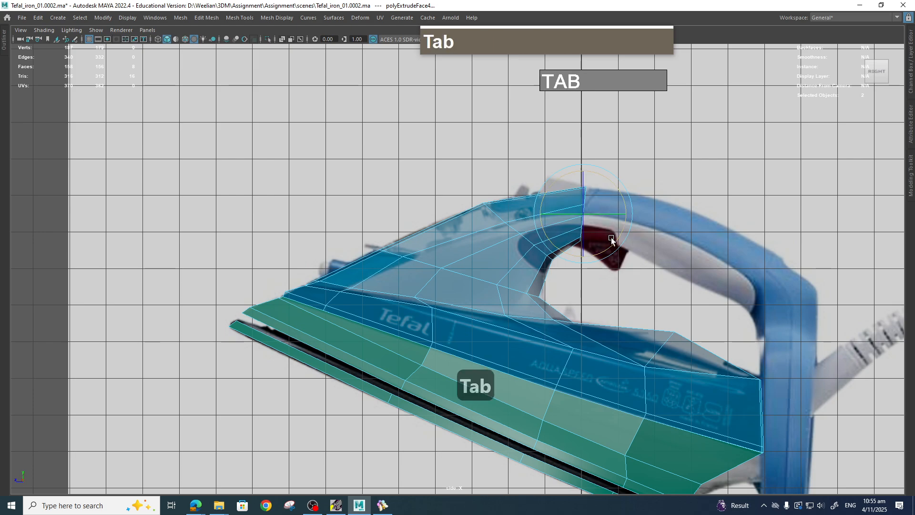
Extrude the faces again along the handle back toward its rear curve.
key(w)
shift+drag(593, 221, 757, 284)
key(shift+e)
key(r)
key(w)
key(w)
scroll(767, 332, down, 2)
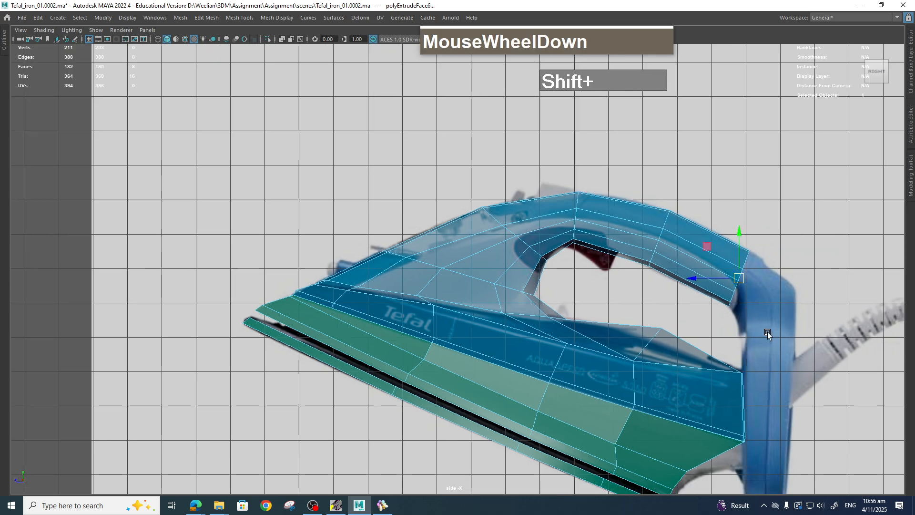
alt+middle_drag(767, 337, 581, 261)
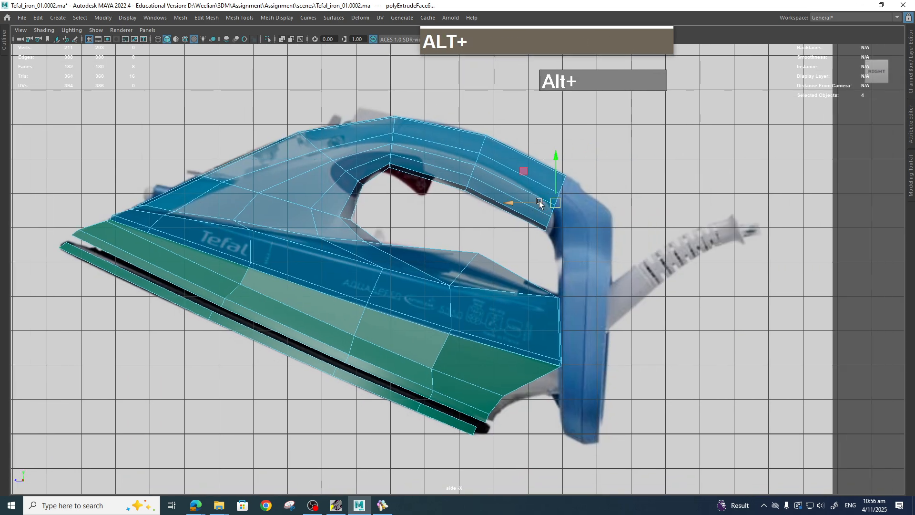
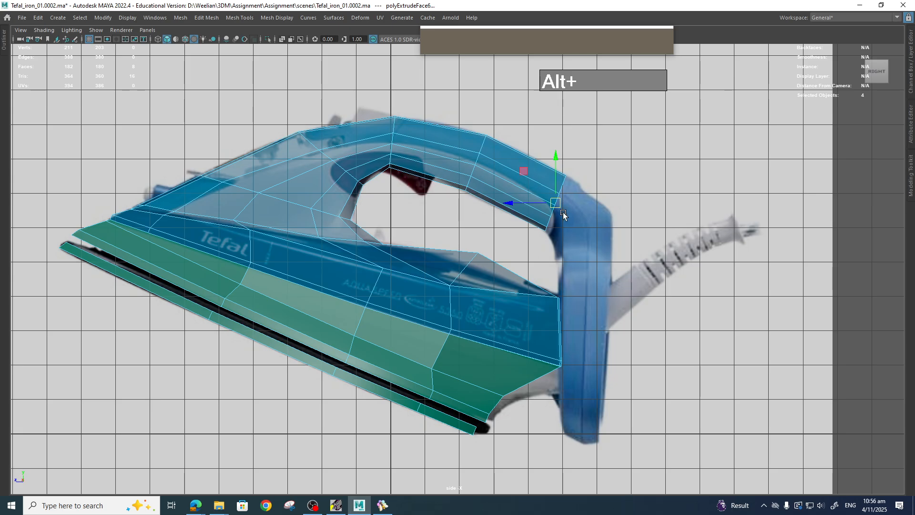
Rotate the newly extruded handle faces so they follow the curve of the handle's rear.
key(w)
key(e)
click(599, 187)
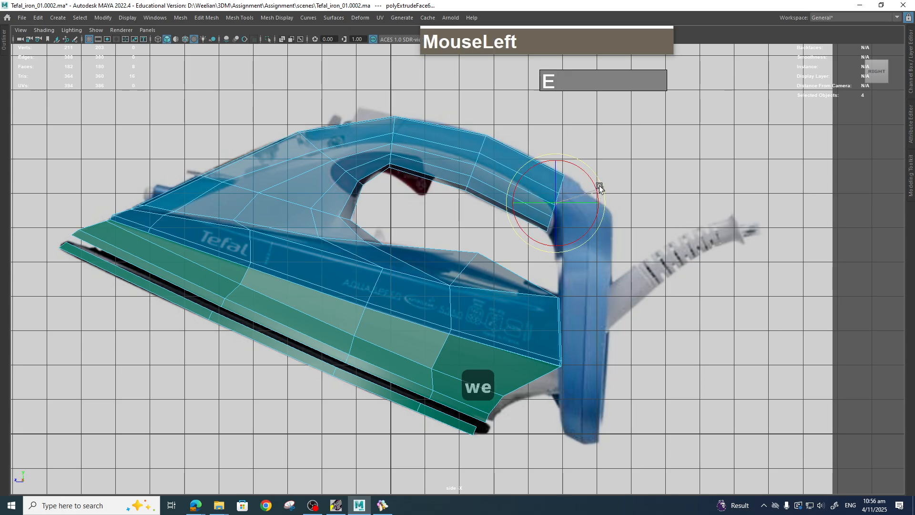
drag(599, 188, 566, 177)
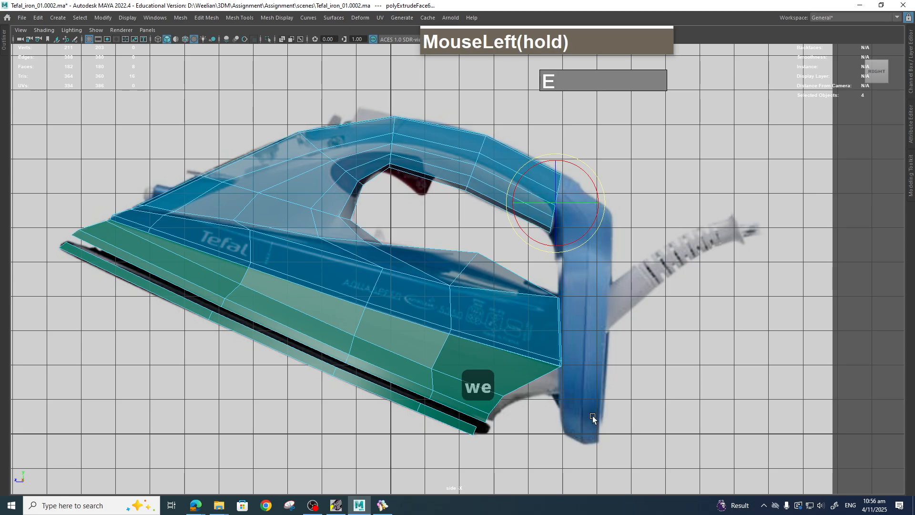
drag(593, 415, 589, 327)
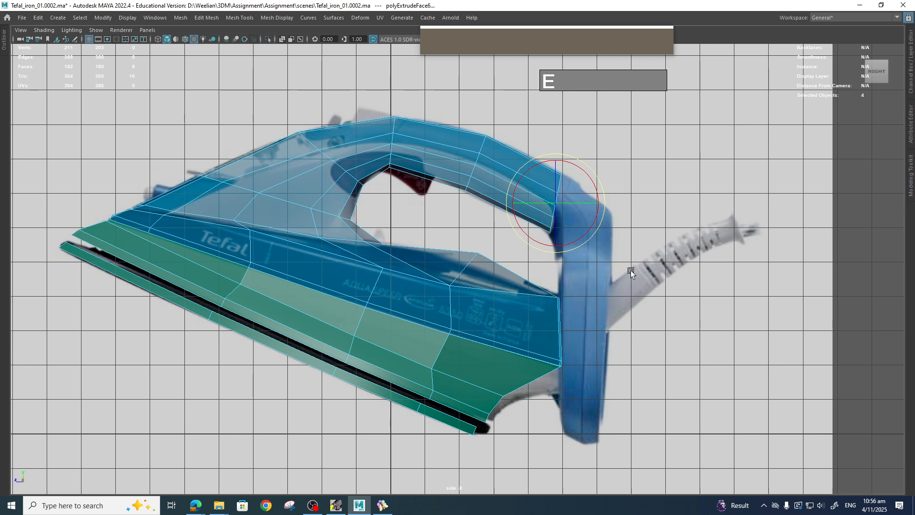
Examine the handle's rear section in the reference image viewer.
click(382, 505)
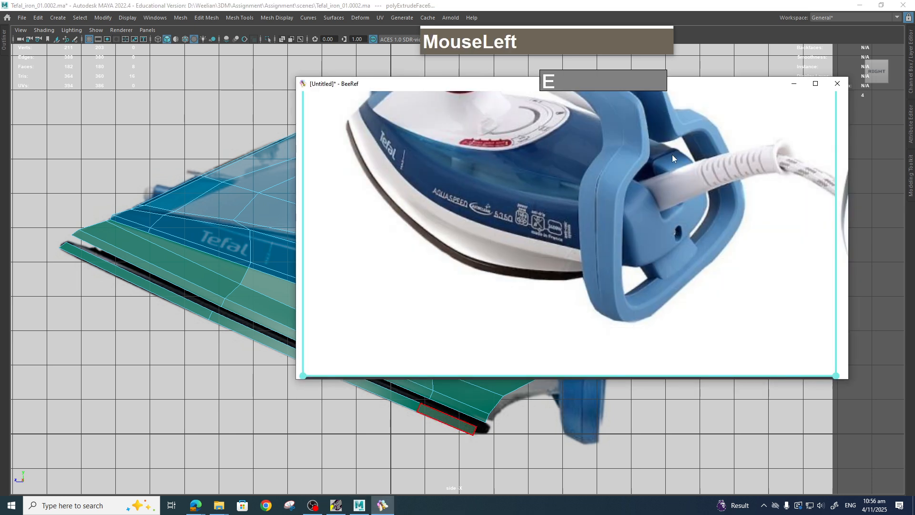
scroll(691, 145, up, 3)
alt+middle_click(680, 235)
scroll(678, 182, down, 3)
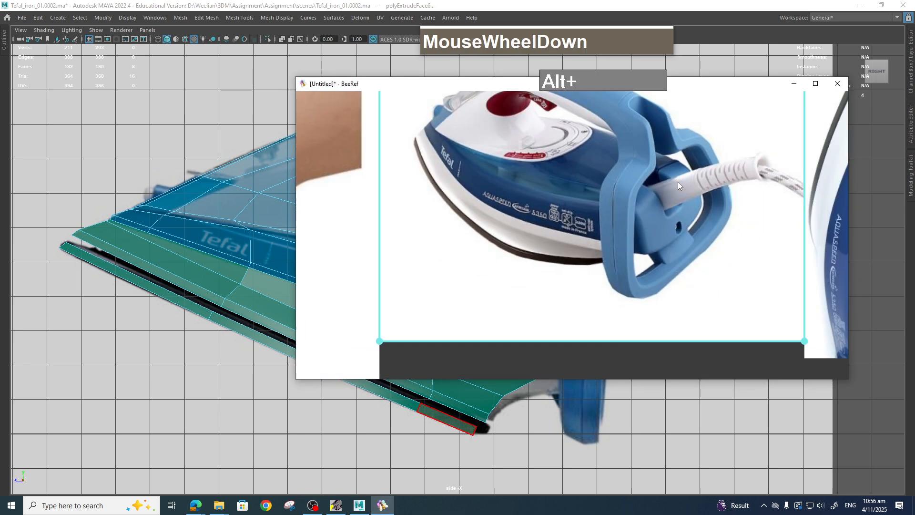
middle_drag(678, 181, 630, 157)
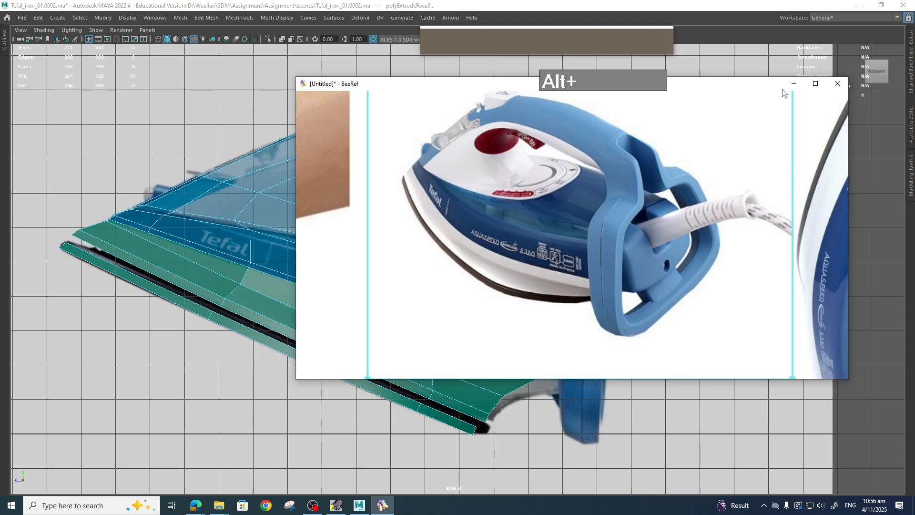
click(795, 84)
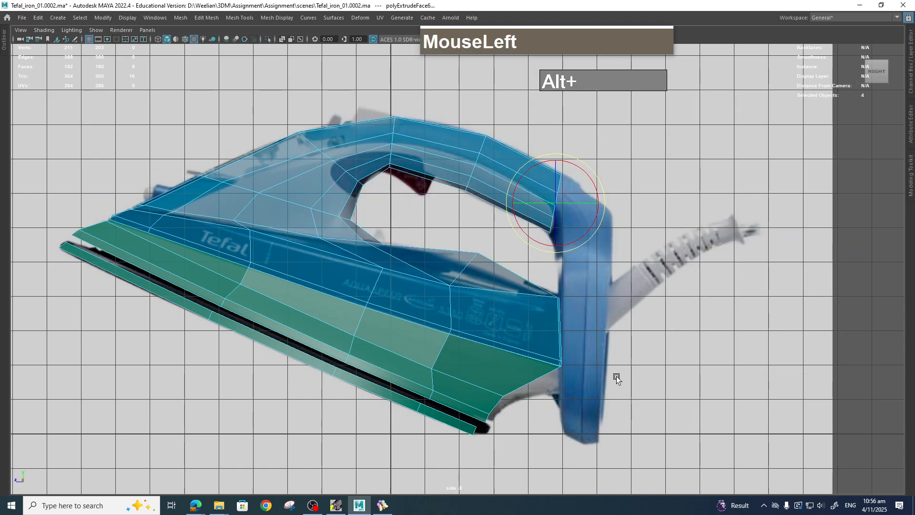
Select the faces at the rear end of the body and grow the selection.
key(space)
drag(617, 376, 619, 307)
scroll(627, 329, down, 6)
scroll(536, 257, up, 2)
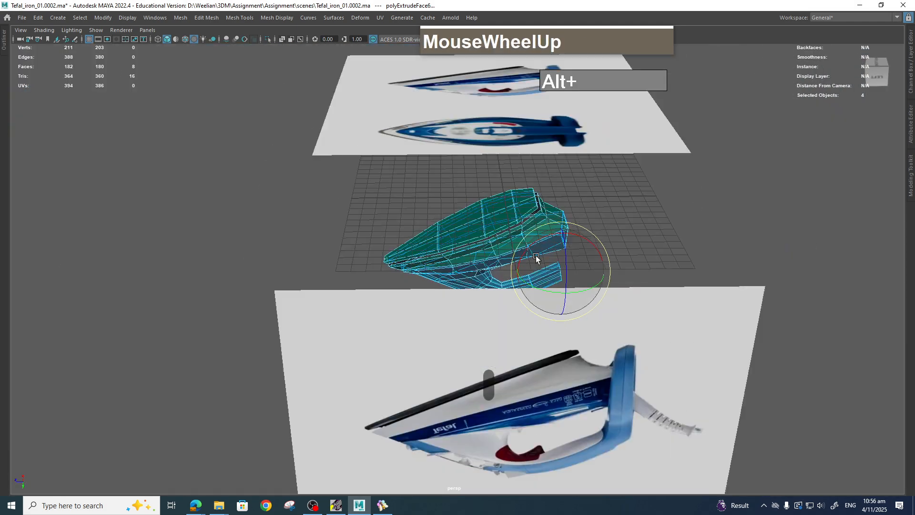
alt+drag(536, 258, 580, 314)
alt+middle_drag(567, 272, 479, 267)
scroll(576, 296, up, 3)
scroll(533, 210, up, 3)
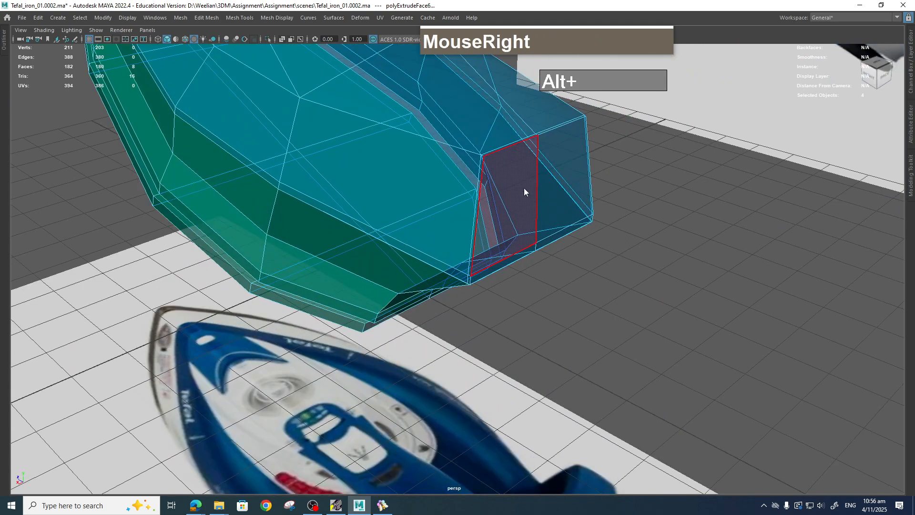
right_drag(524, 187, 524, 224)
click(511, 208)
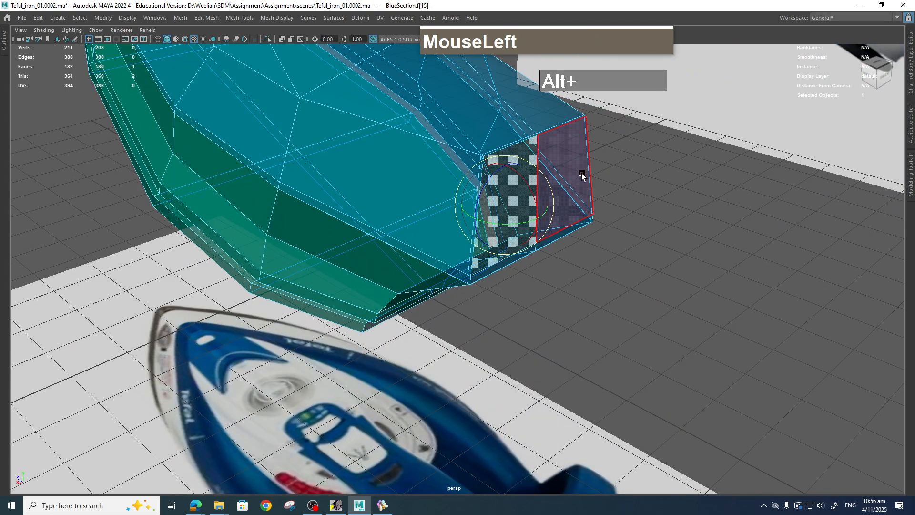
shift+click(578, 210)
shift+click(580, 227)
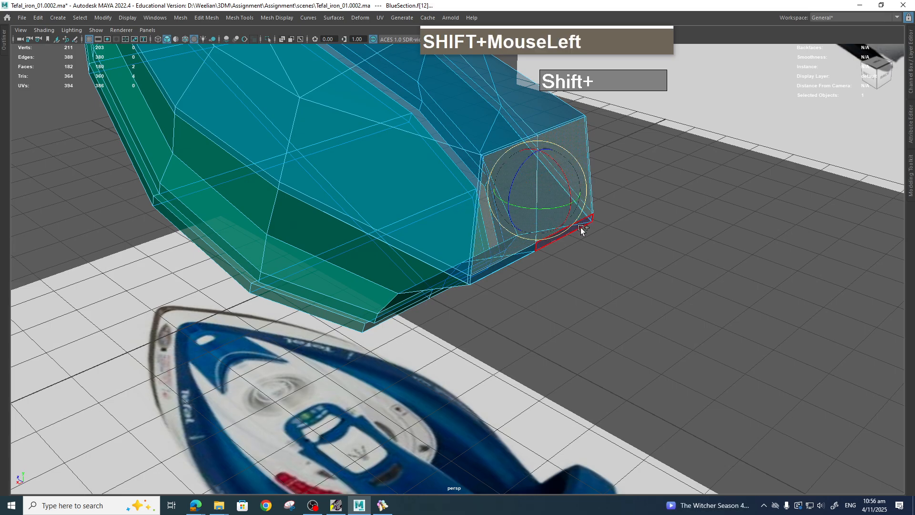
shift+click(513, 261)
key(shift+q)
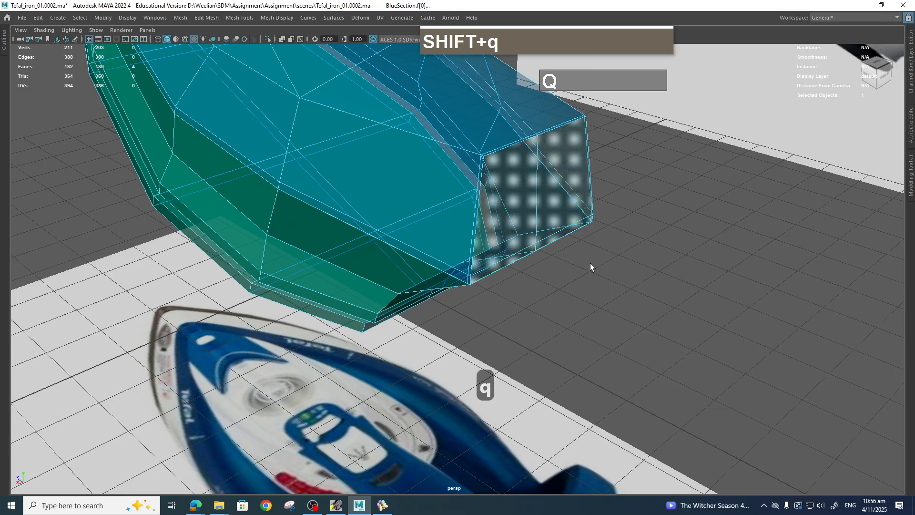
key(shift+period)
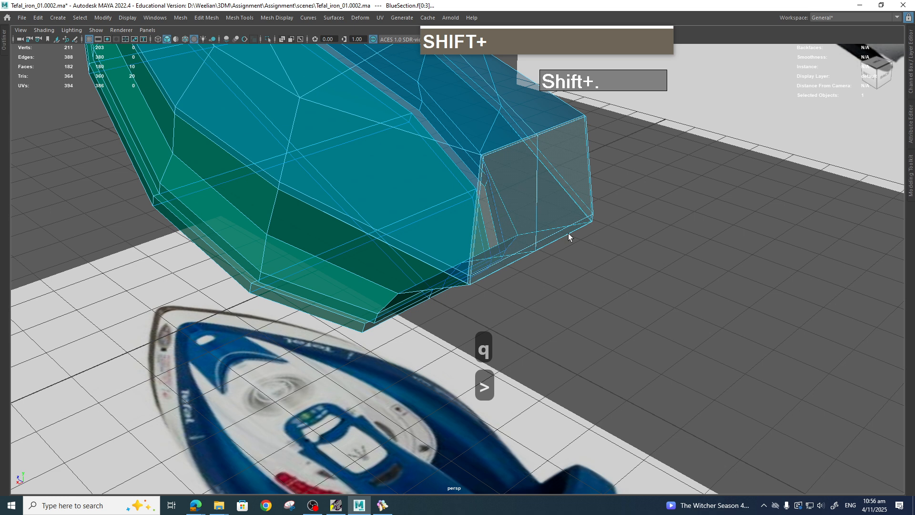
Select the four rear faces at the body's base and extrude them back toward the handle's lower front.
key(space)
drag(613, 255, 656, 258)
scroll(619, 295, up, 2)
alt+middle_drag(626, 330, 586, 286)
scroll(584, 285, up, 3)
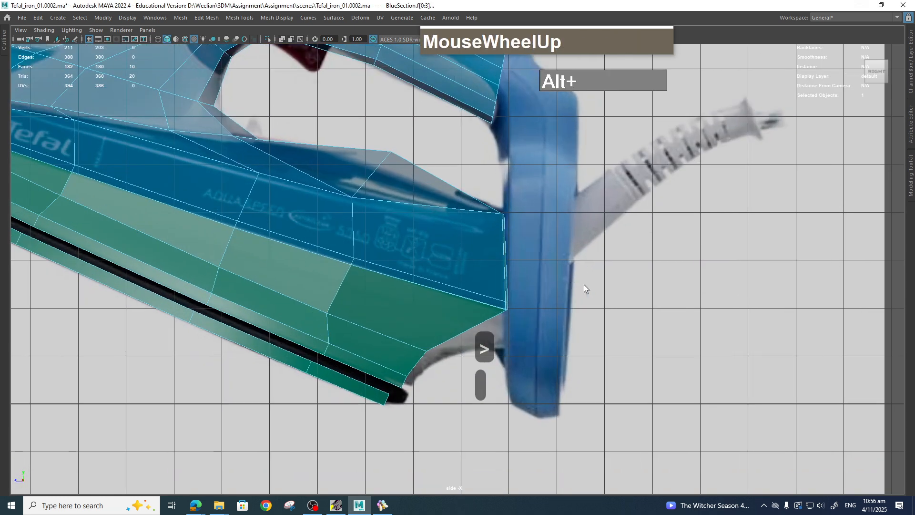
scroll(585, 284, up, 1)
key(space)
drag(561, 244, 570, 220)
alt+drag(572, 227, 602, 249)
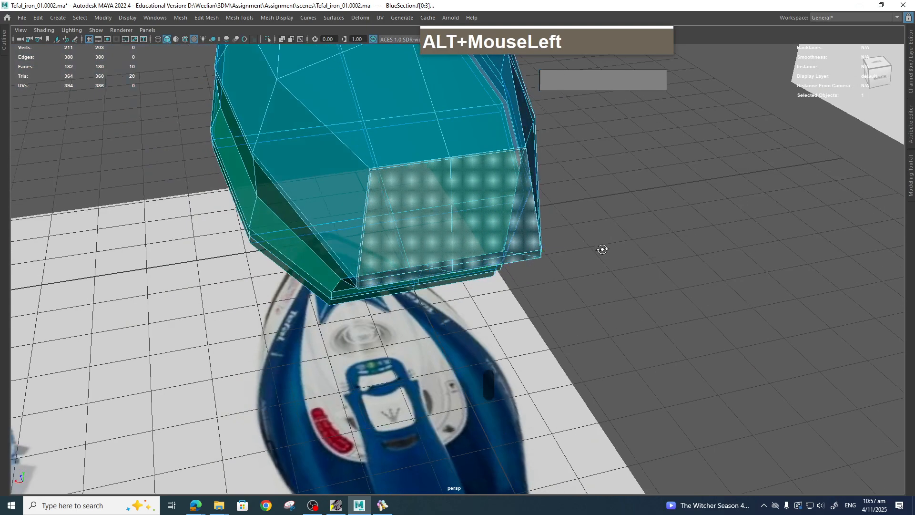
click(400, 193)
shift+click(470, 194)
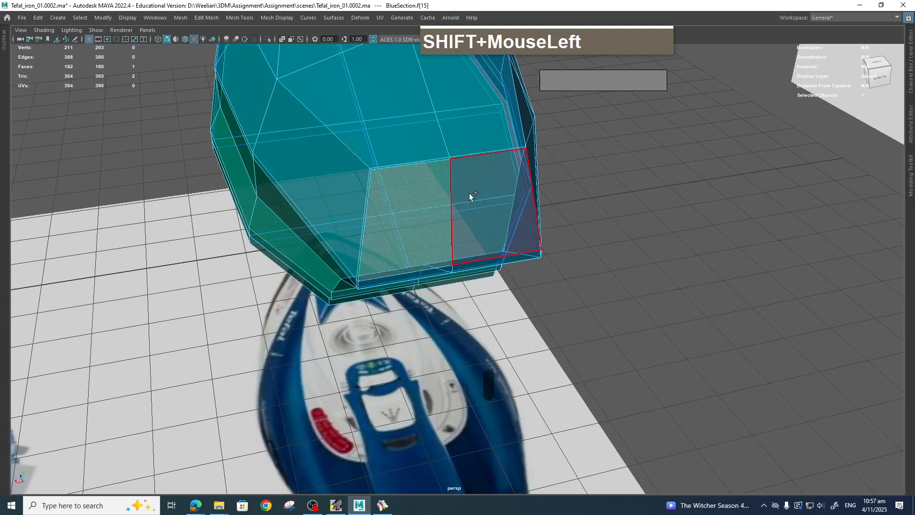
shift+click(434, 270)
key(space)
drag(513, 296, 570, 287)
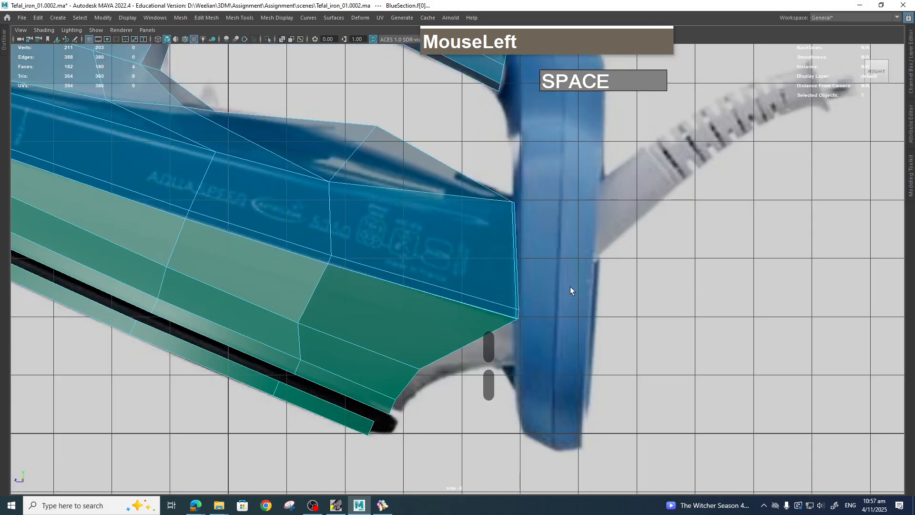
key(w)
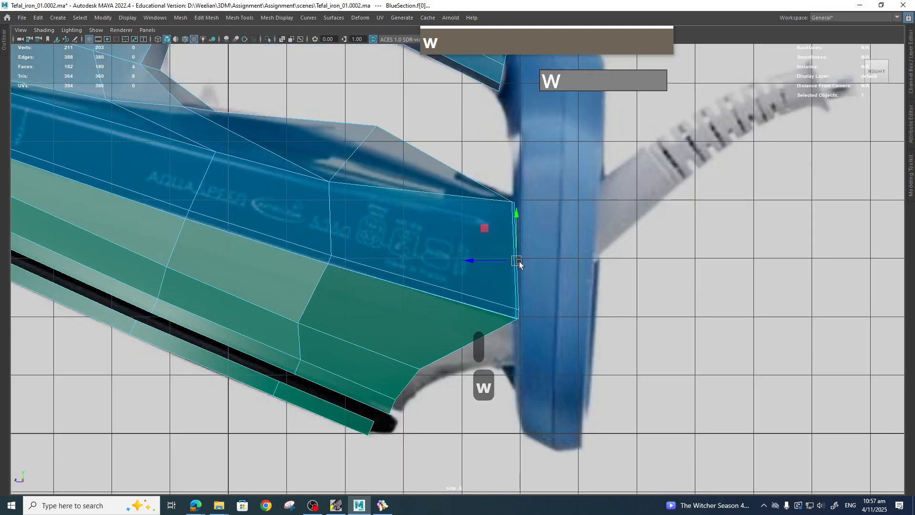
shift+drag(519, 264, 592, 260)
key(e)
key(w)
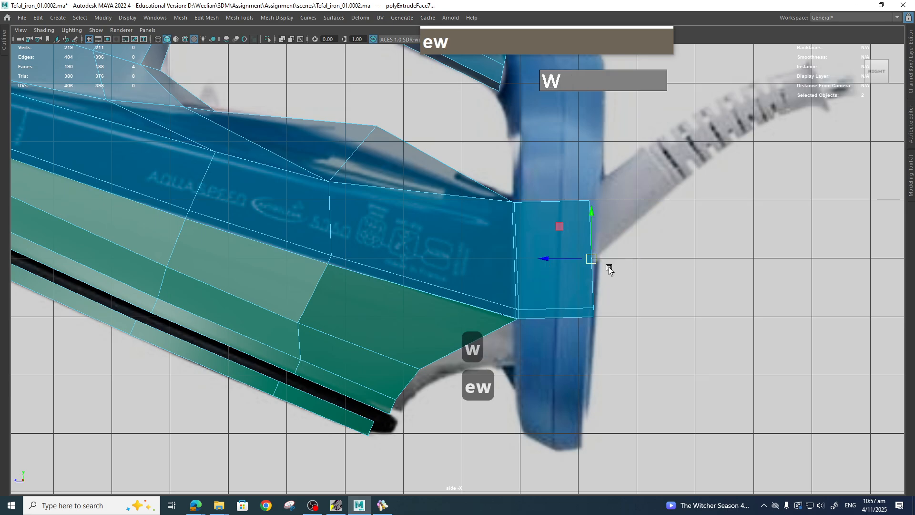
Rotate the extruded faces to the reference, then extrude again and nudge the new faces into place.
key(e)
drag(623, 237, 594, 236)
key(w)
click(591, 223)
shift+right_drag(582, 214, 589, 215)
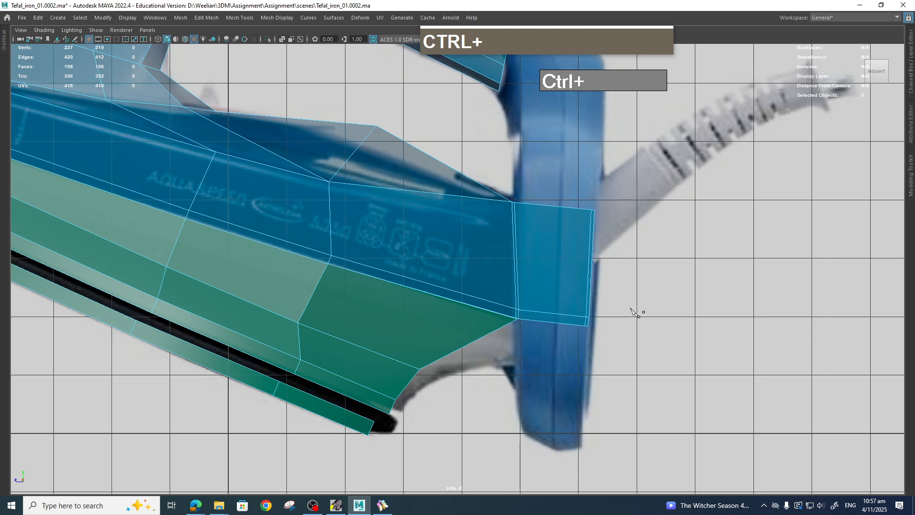
Orbit around the blue body to inspect the handle and the new rear extrusions.
key(q)
right_drag(561, 251, 599, 236)
scroll(599, 236, down, 3)
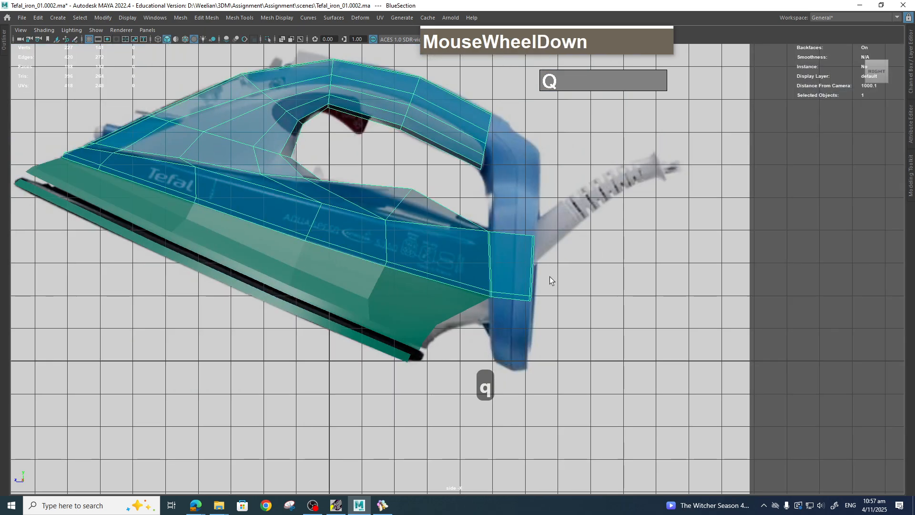
scroll(565, 271, up, 5)
key(space)
drag(564, 272, 625, 286)
scroll(590, 262, up, 2)
scroll(596, 276, up, 4)
alt+middle_drag(625, 286, 705, 354)
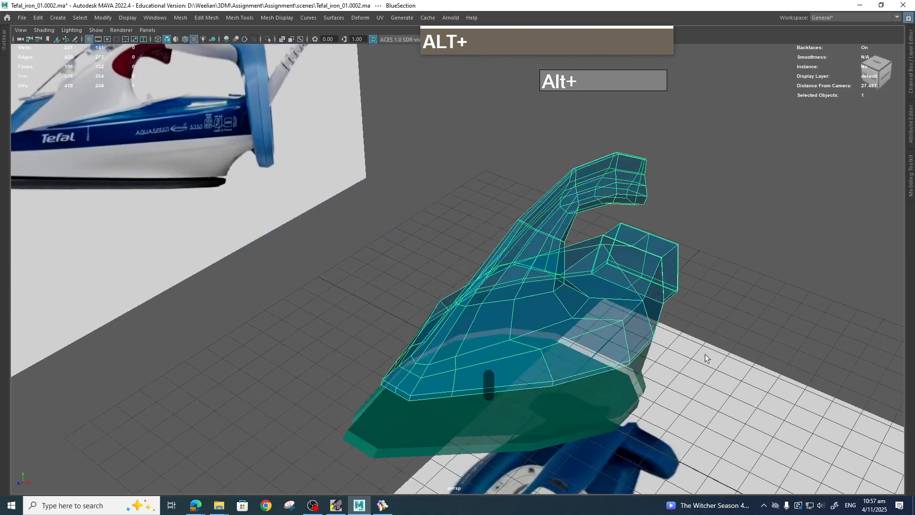
mouse_move(705, 354)
alt+mouse_down()
mouse_move(691, 351)
mouse_move(696, 361)
alt+mouse_up()
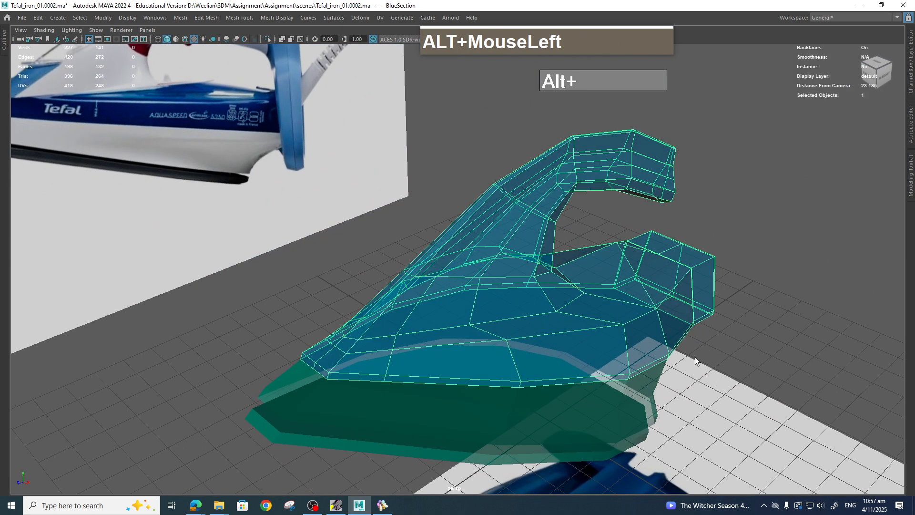
alt+middle_drag(694, 356, 694, 339)
alt+drag(694, 339, 643, 316)
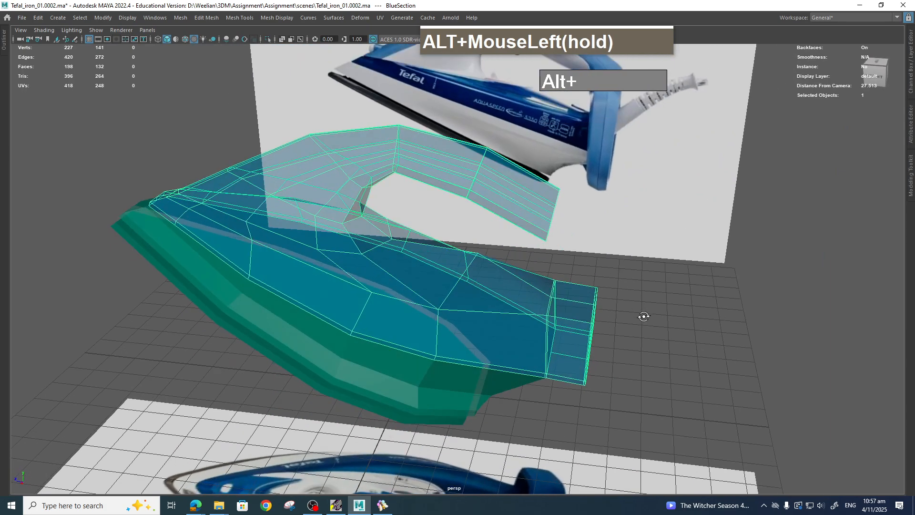
alt+scroll(624, 310, up, 3)
alt+middle_drag(624, 324, 629, 323)
alt+drag(629, 323, 599, 320)
Switch to vertex mode and move the selected rear base vertex downward.
right_click(517, 311)
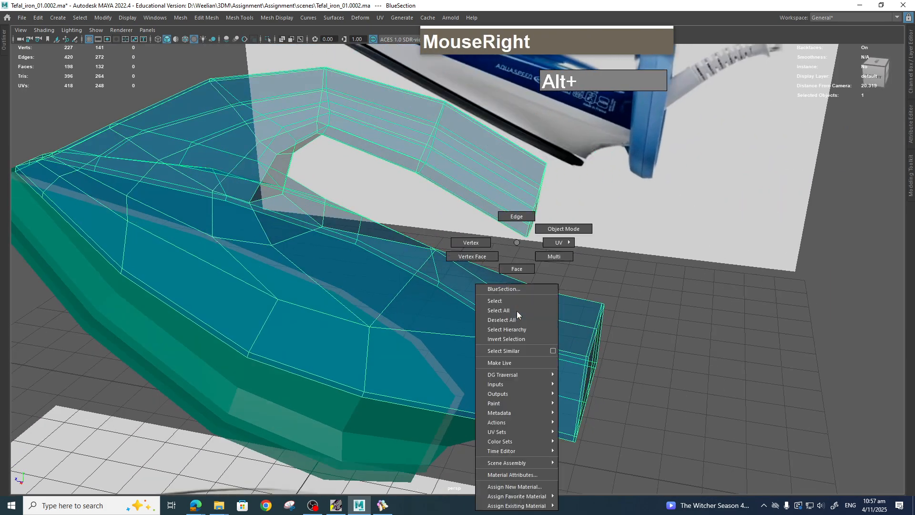
right_drag(481, 261, 481, 262)
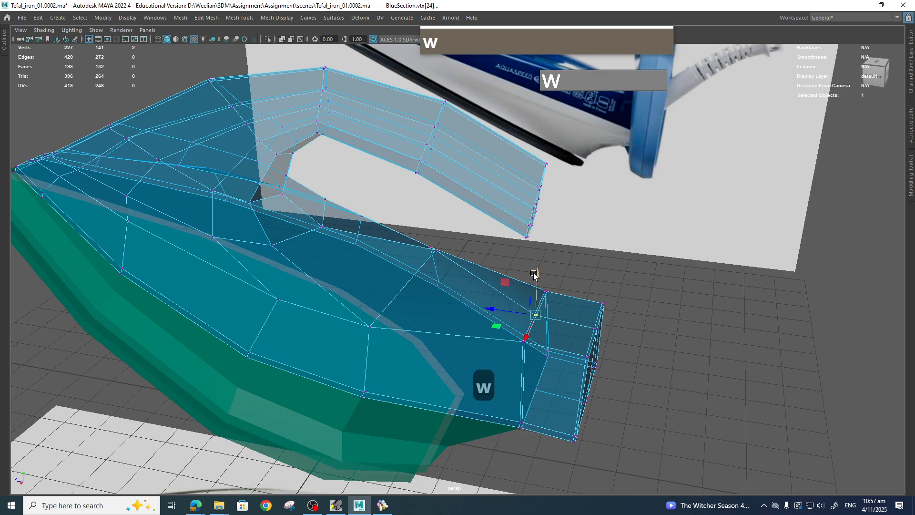
drag(533, 274, 562, 358)
Inspect the model from the side and in perspective, checking the handle's shape.
key(space)
drag(539, 309, 570, 308)
scroll(570, 308, up, 2)
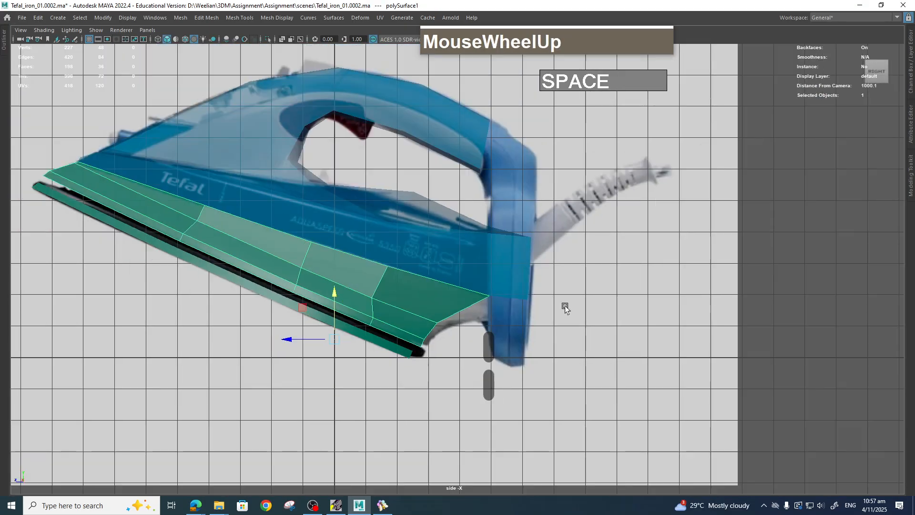
alt+middle_drag(564, 309, 596, 361)
key(alt+5)
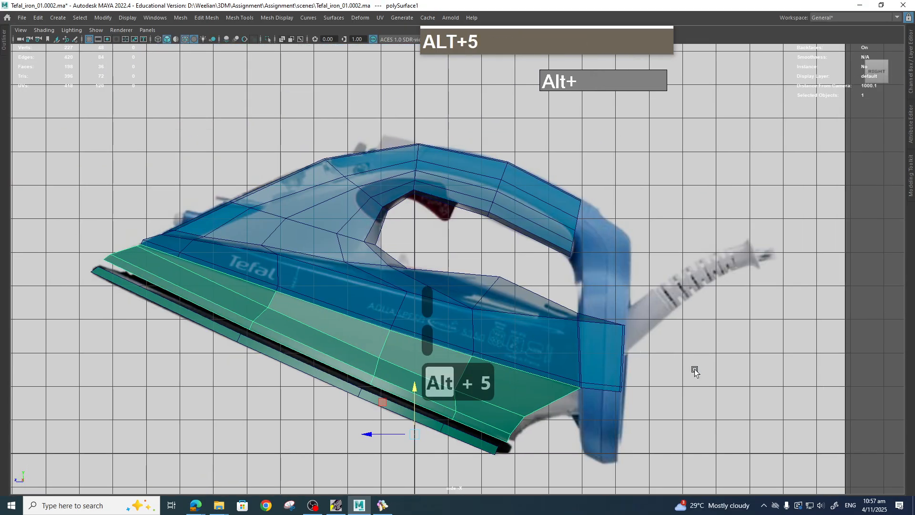
click(670, 378)
mouse_move(670, 379)
alt+middle_down()
mouse_move(713, 324)
mouse_move(736, 353)
alt+middle_up()
key(space)
drag(527, 280, 531, 256)
alt+drag(531, 267, 598, 301)
scroll(597, 259, up, 2)
alt+scroll(578, 255, up, 2)
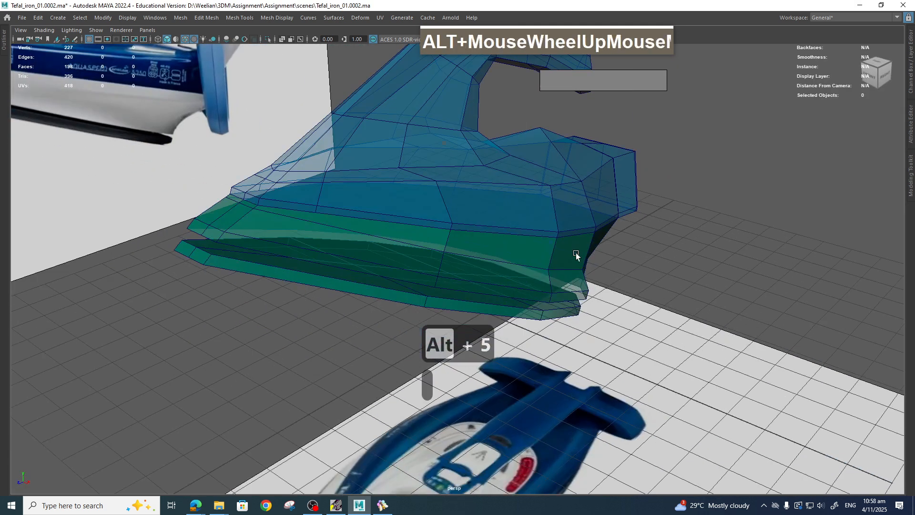
mouse_move(578, 256)
alt+mouse_down()
mouse_move(563, 260)
mouse_move(599, 281)
mouse_move(535, 269)
mouse_move(590, 265)
alt+mouse_up()
mouse_move(590, 265)
alt+middle_down()
mouse_move(590, 247)
mouse_move(582, 280)
alt+middle_up()
alt+drag(582, 280, 579, 254)
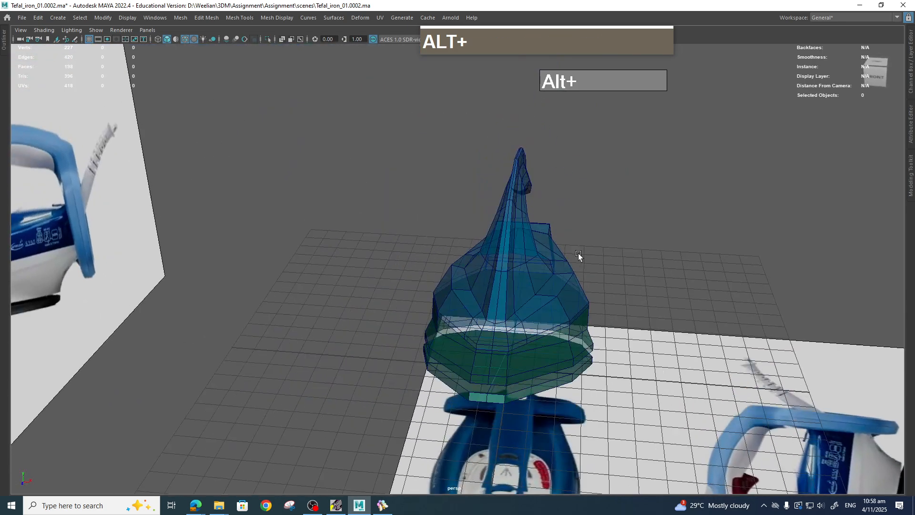
scroll(559, 217, up, 2)
alt+middle_drag(560, 217, 547, 238)
alt+drag(547, 238, 516, 222)
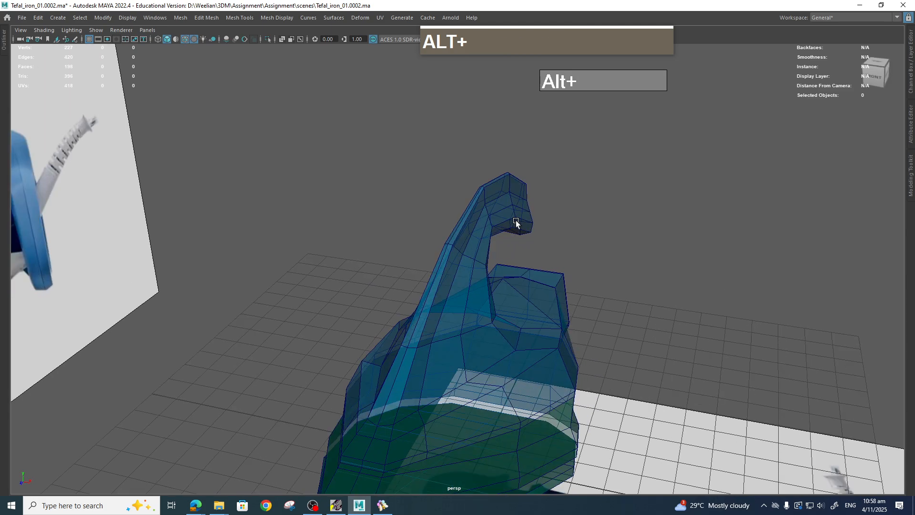
scroll(524, 217, up, 1)
right_drag(521, 188, 526, 135)
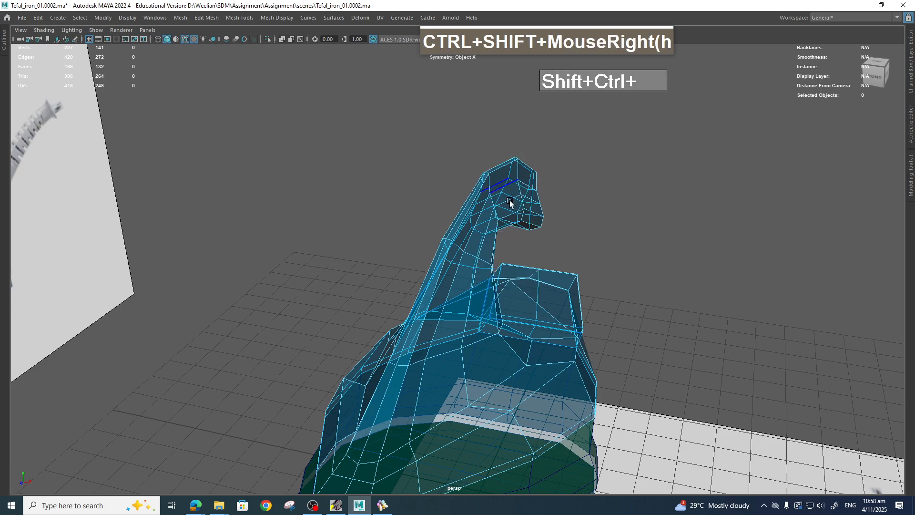
Select edges along the top of the handle's tip and nudge them to refine the curve of the handle.
alt+drag(590, 213, 387, 167)
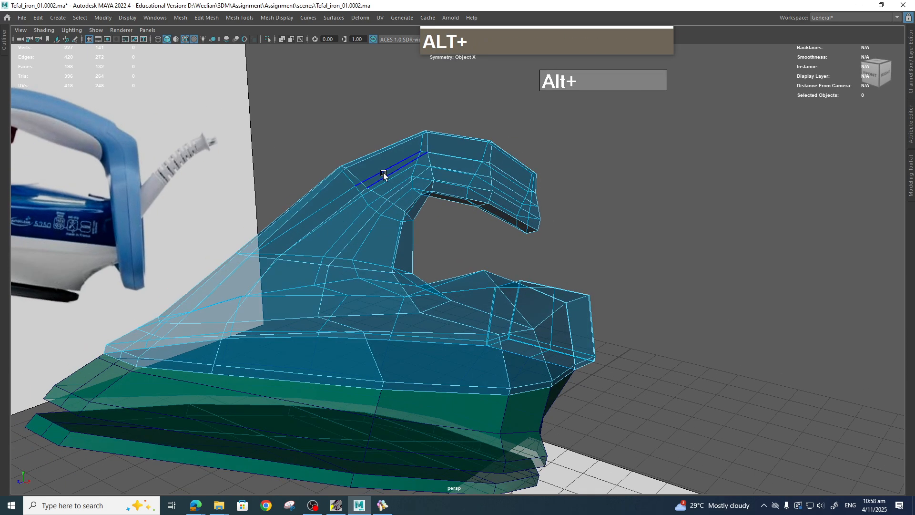
shift+click(479, 162)
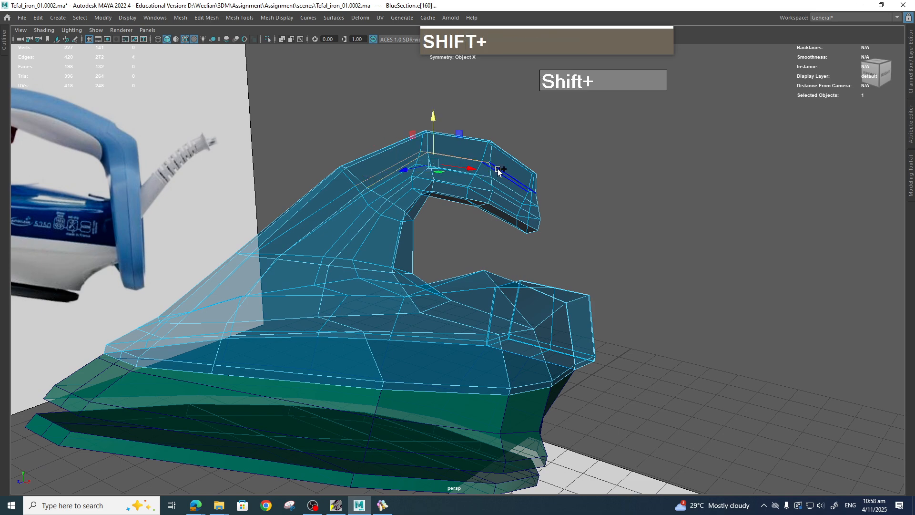
shift+click(497, 168)
alt+drag(544, 193, 571, 204)
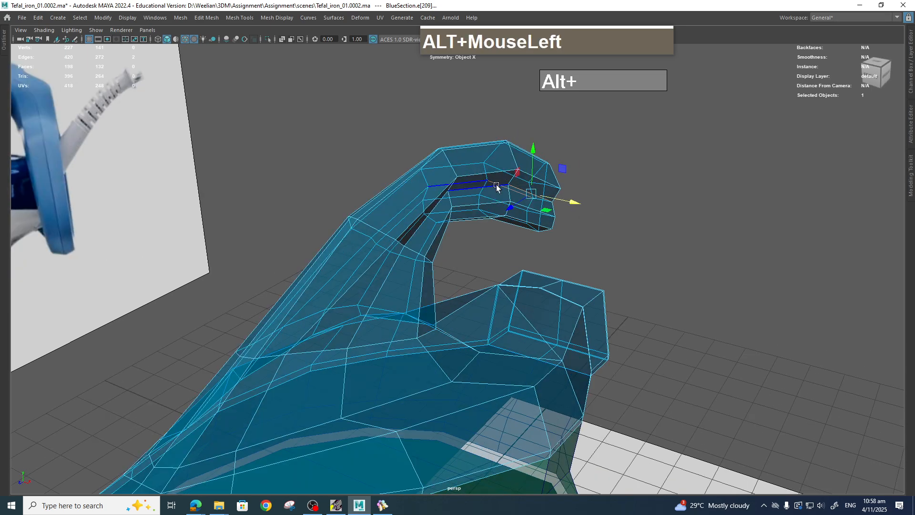
shift+click(444, 219)
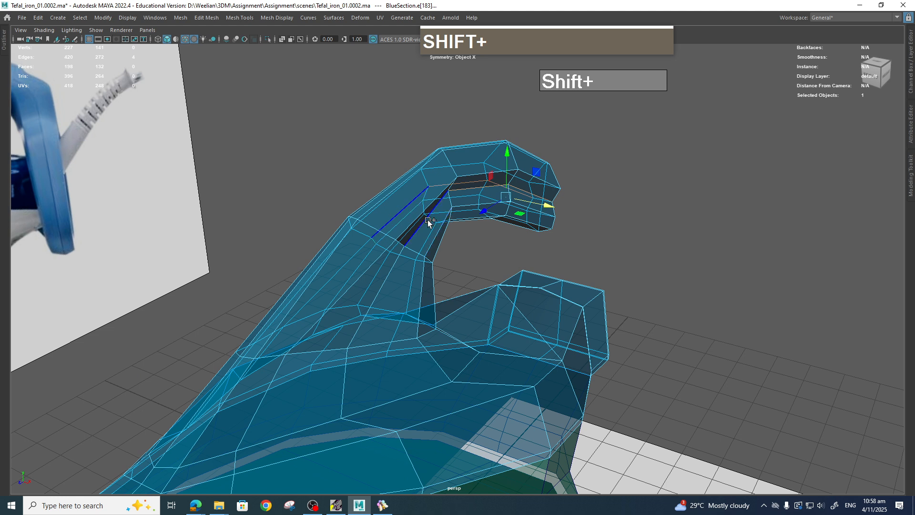
shift+click(428, 220)
mouse_move(529, 219)
mouse_down()
mouse_move(547, 221)
mouse_move(552, 235)
mouse_move(539, 210)
mouse_up()
click(522, 210)
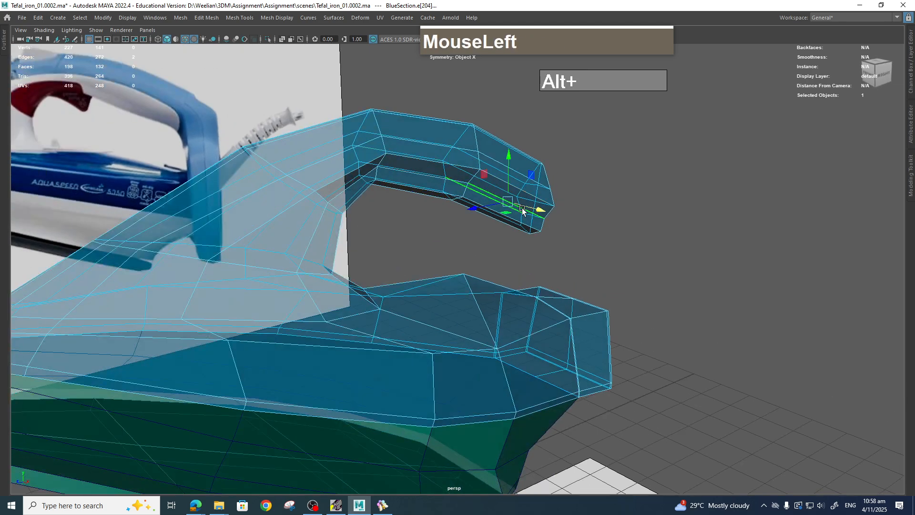
shift+click(416, 174)
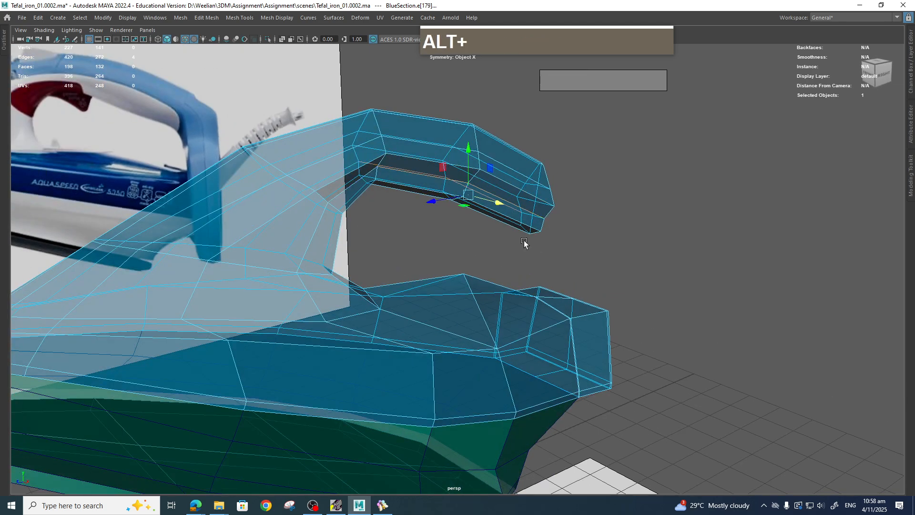
alt+drag(524, 243, 571, 219)
Select the edges under the handle tip and move them with soft selection, then turn soft selection off.
shift+click(329, 173)
scroll(559, 184, down, 3)
scroll(554, 185, up, 2)
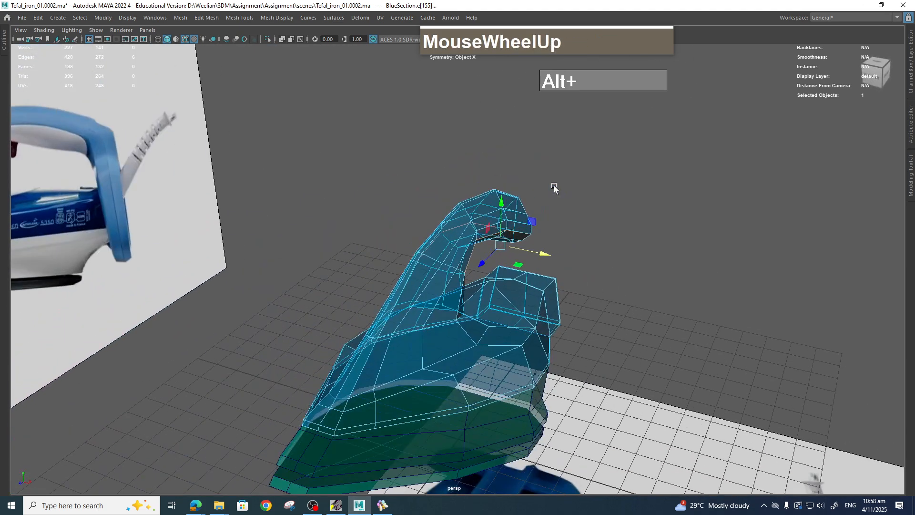
scroll(551, 186, up, 2)
click(535, 193)
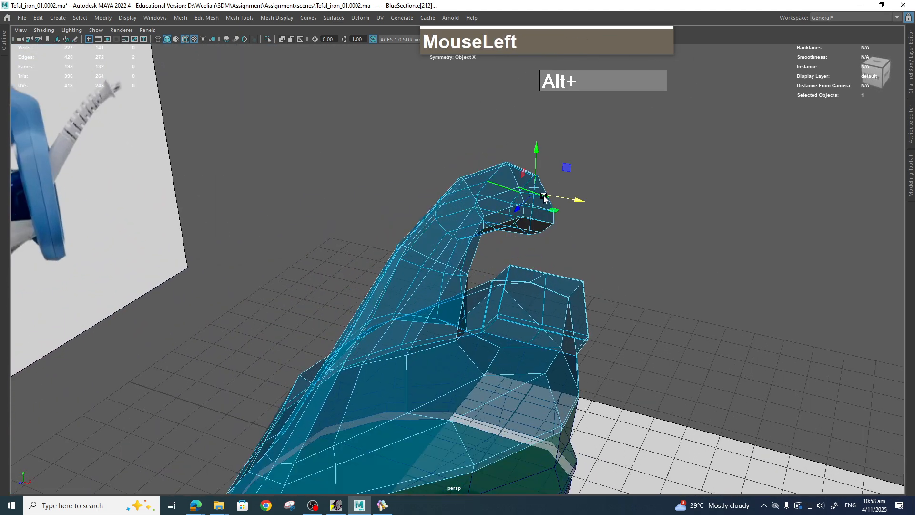
shift+click(501, 198)
shift+click(457, 224)
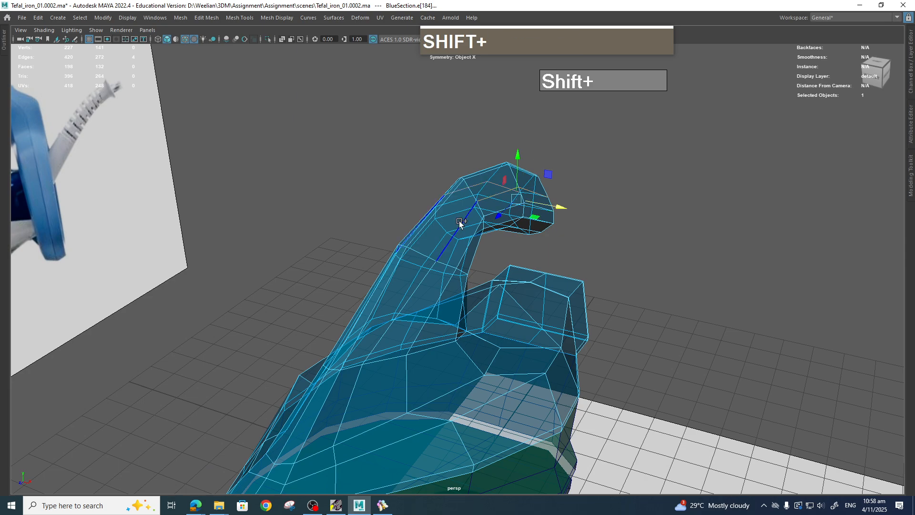
shift+click(457, 222)
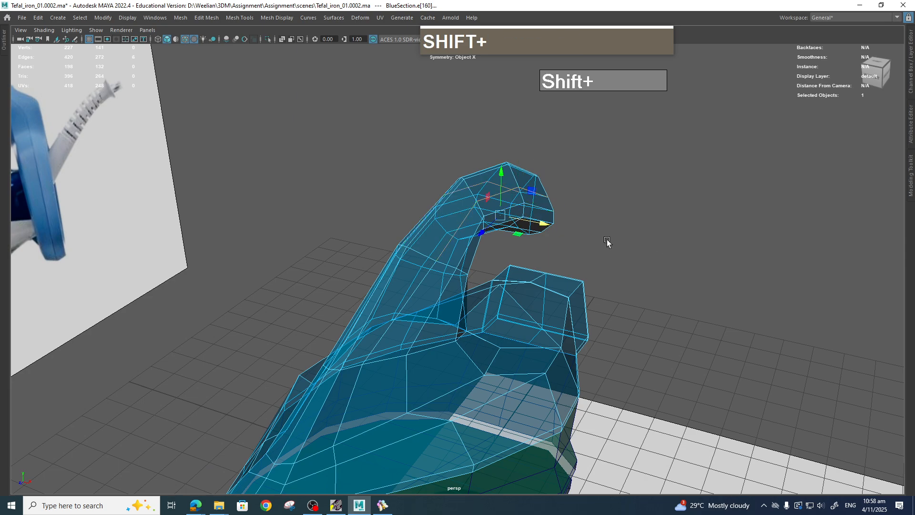
key(b)
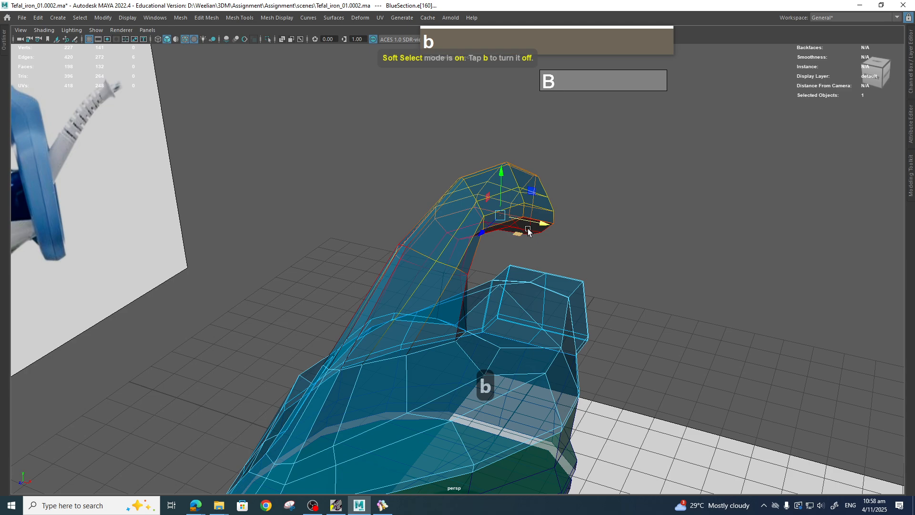
middle_drag(558, 220, 548, 224)
drag(548, 223, 442, 227)
key(space)
key(b)
Select the edge loop under the handle tip from the front and rotate it to follow the reference.
scroll(443, 227, up, 3)
alt+drag(556, 251, 522, 166)
alt+right_drag(522, 167, 514, 123)
click(508, 134)
ctrl+click(507, 217)
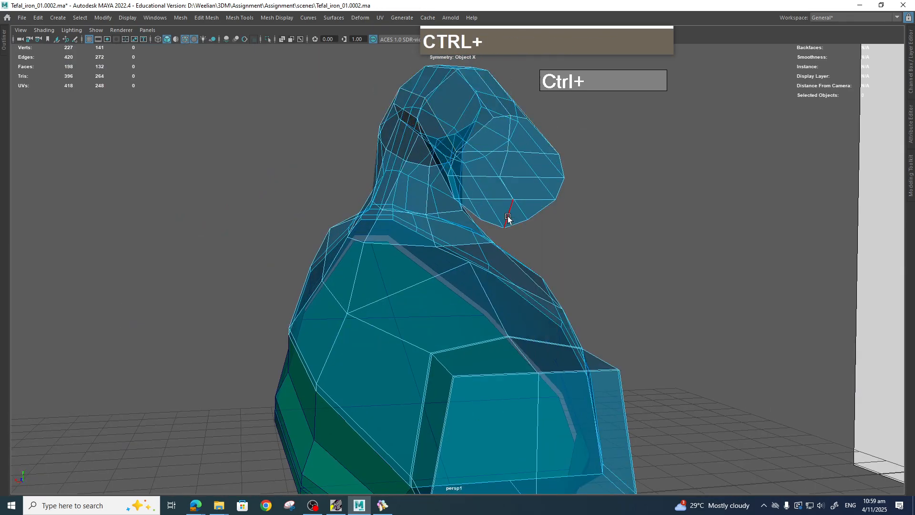
ctrl+click(508, 135)
shift+double_click(508, 215)
click(507, 137)
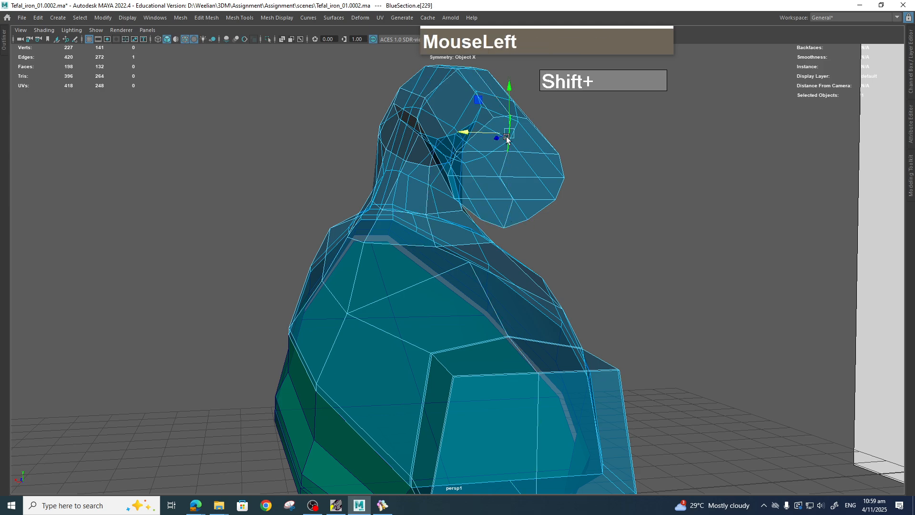
alt+drag(529, 215, 504, 214)
shift+click(497, 213)
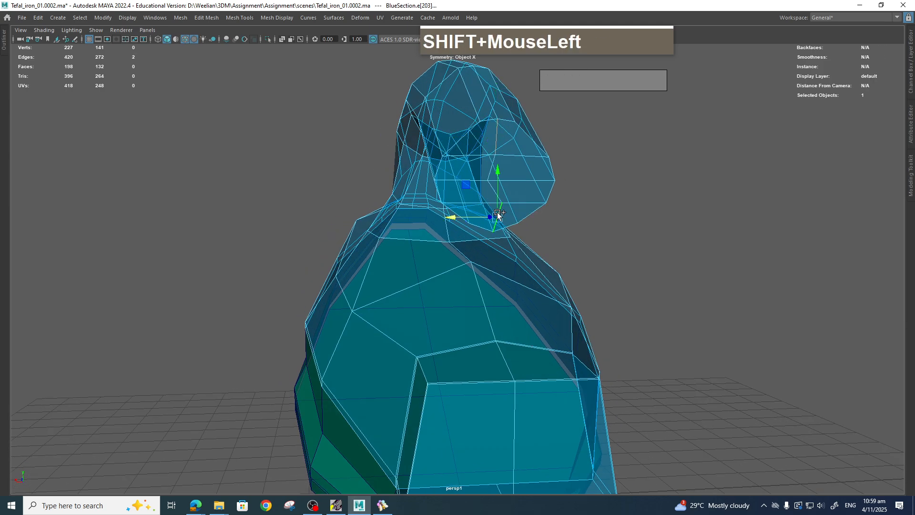
key(r)
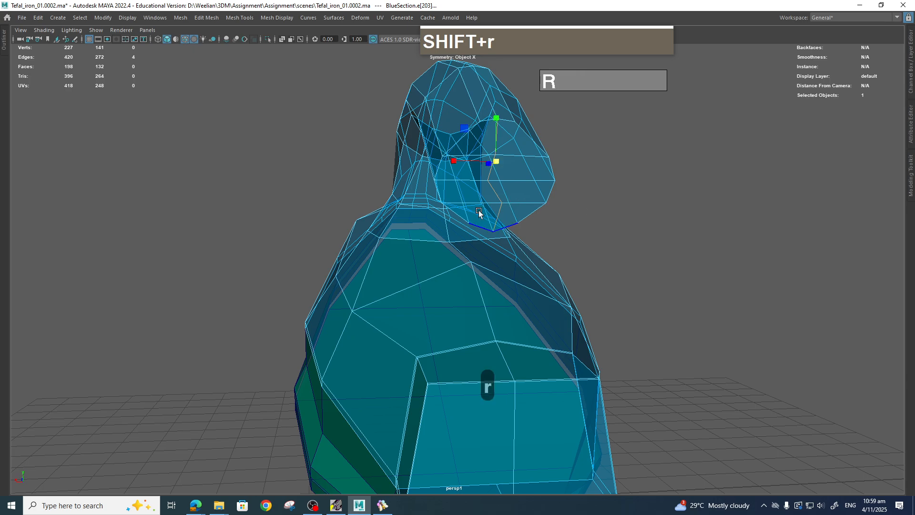
drag(453, 162, 497, 170)
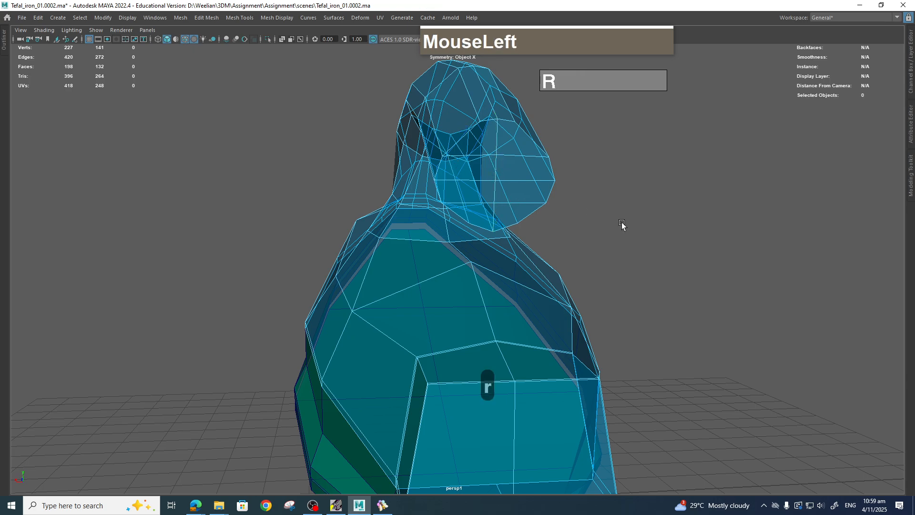
Save an incremented version of the scene.
alt+drag(621, 222, 685, 261)
alt+middle_drag(684, 261, 727, 215)
alt+drag(727, 214, 663, 240)
click(20, 21)
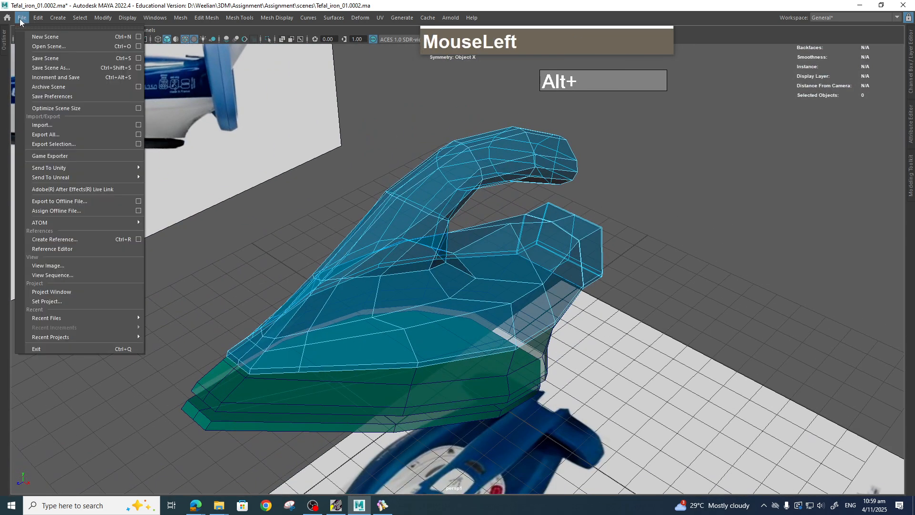
click(43, 78)
Turn on smooth mesh preview for the blue body and the iron plate.
alt+drag(365, 182, 513, 256)
key(alt+3)
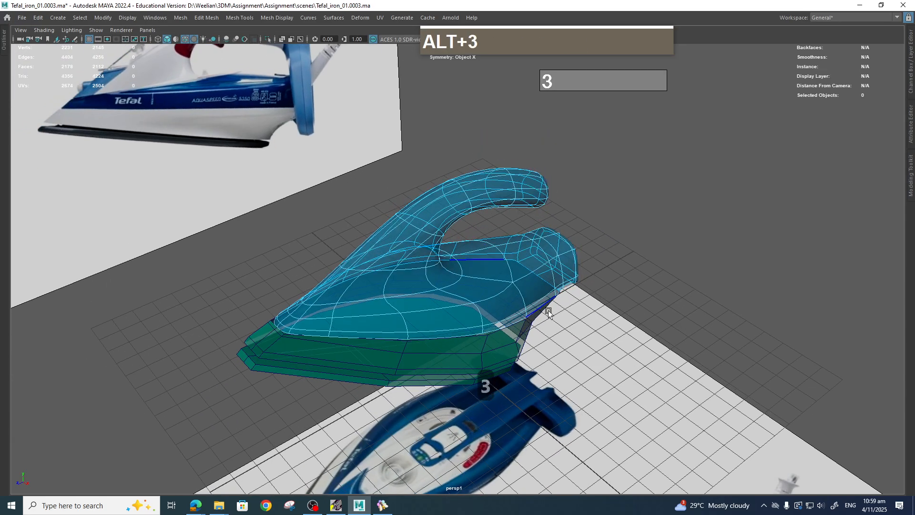
click(425, 353)
key(3)
click(330, 378)
key(3)
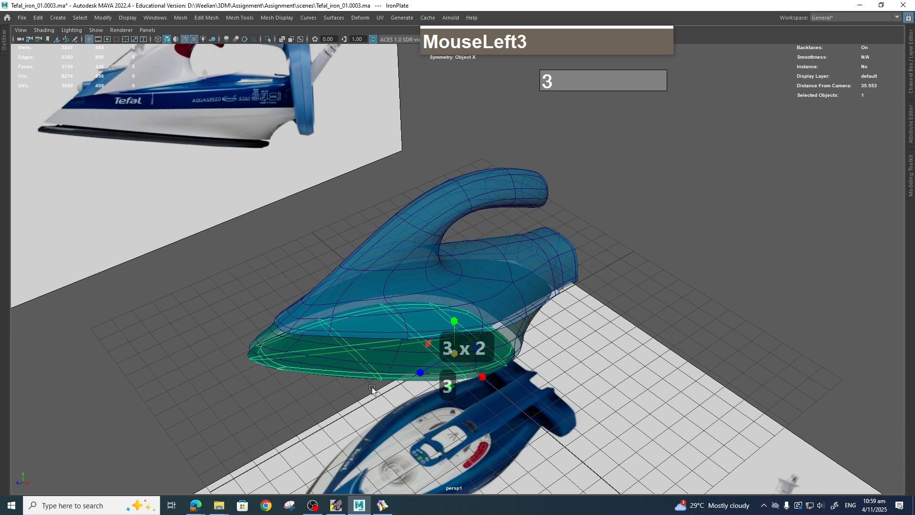
Switch to the top view and select the iron plate's side vertices in vertex mode.
alt+drag(372, 387, 476, 284)
key(space)
click(527, 288)
alt+middle_drag(541, 292, 542, 268)
key(space)
drag(543, 268, 495, 269)
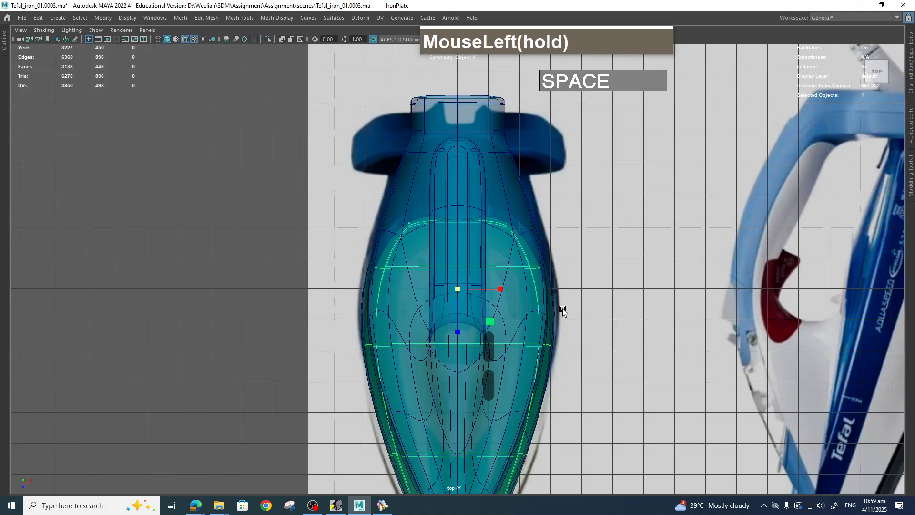
scroll(543, 320, down, 2)
alt+middle_drag(543, 320, 542, 238)
scroll(531, 292, up, 3)
right_click(508, 238)
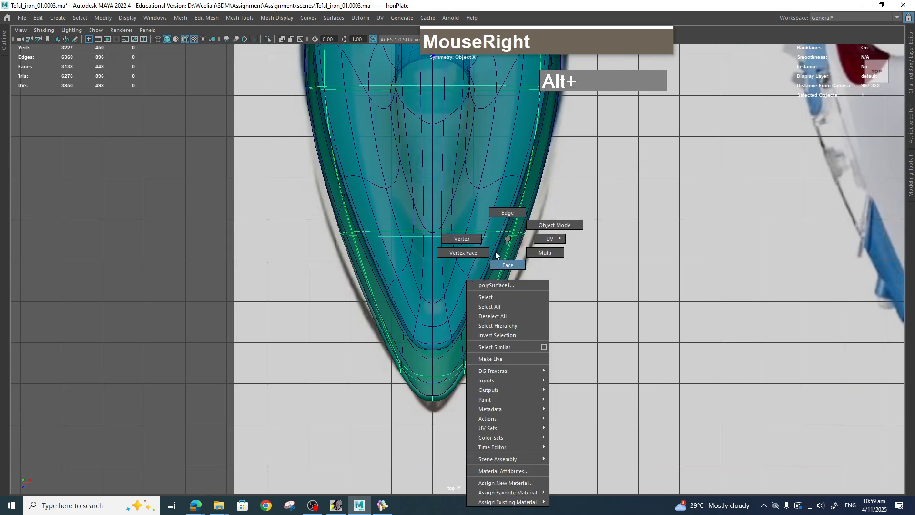
right_drag(458, 239, 459, 238)
drag(514, 191, 507, 180)
key(w)
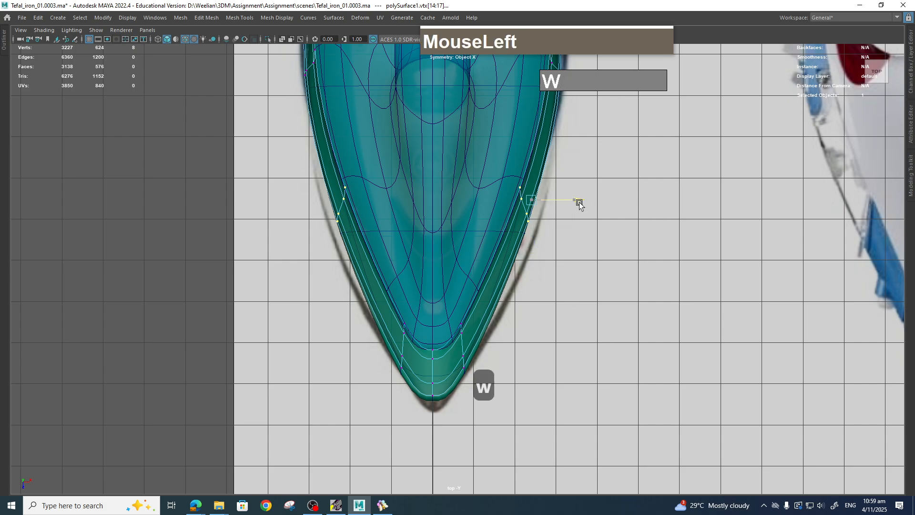
drag(579, 204, 583, 204)
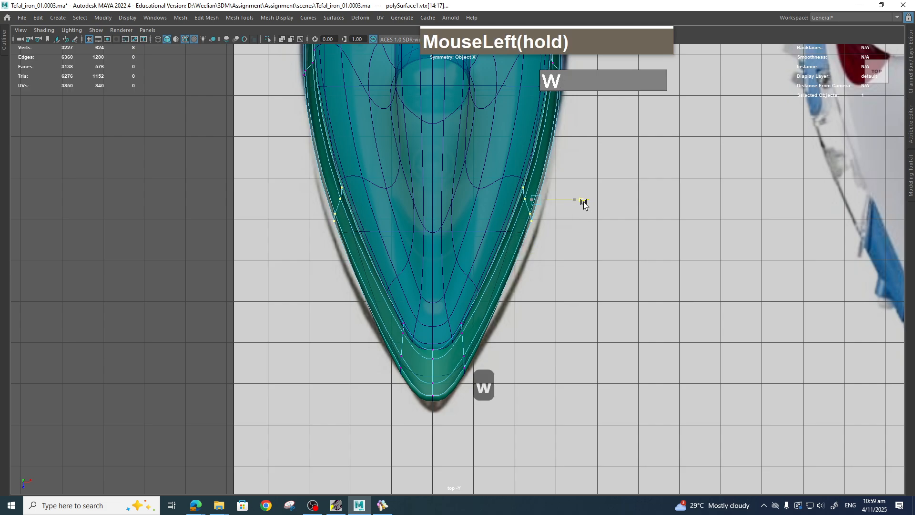
key(z)
Move the plate's side vertices outward to match the reference outline.
shift+click(519, 185)
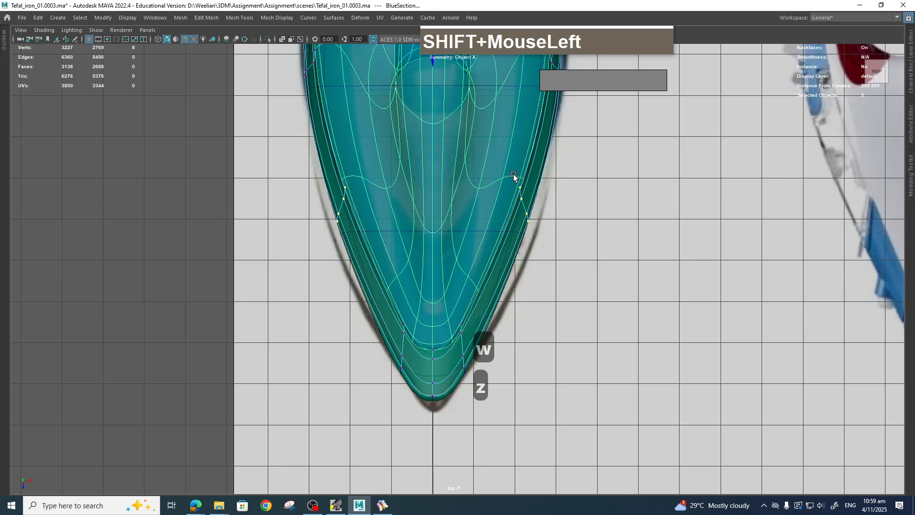
shift+right_click(514, 176)
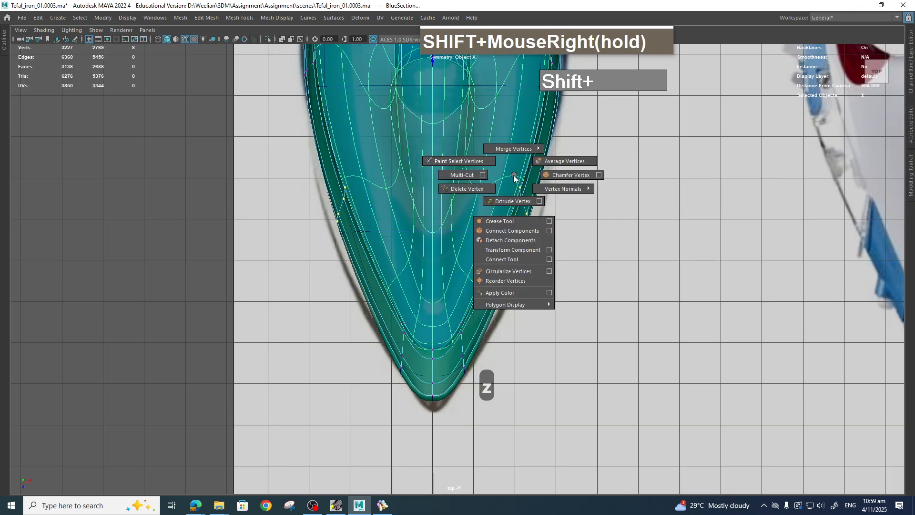
right_click(515, 169)
right_drag(486, 167, 487, 168)
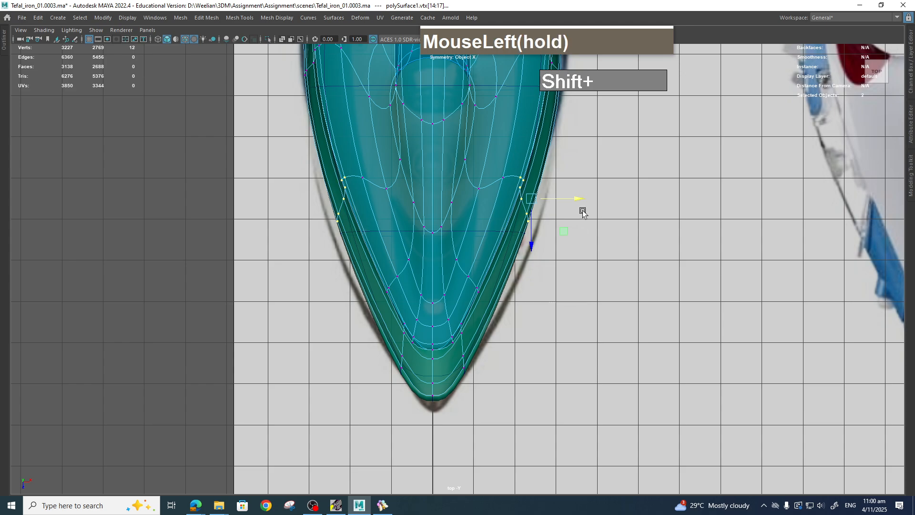
drag(578, 198, 583, 203)
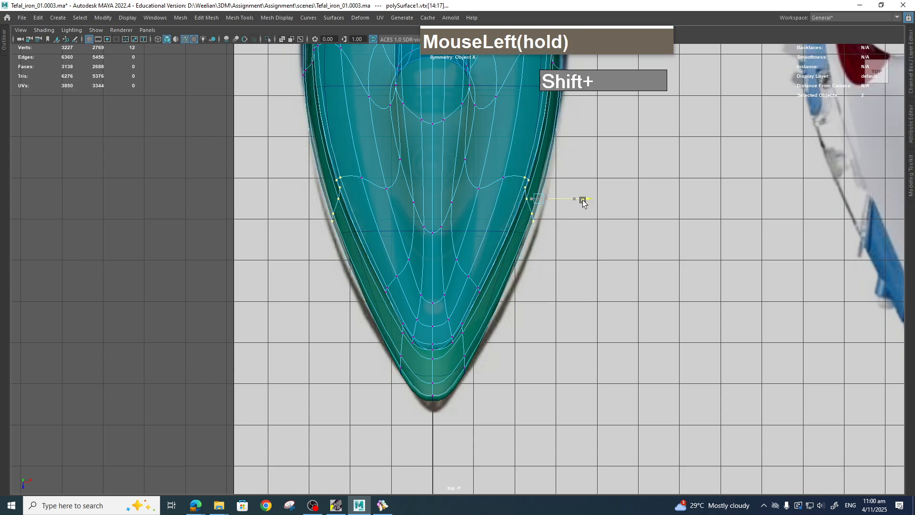
Move more side vertices outward and nudge the plate's front tip vertices, undoing the last tip move.
shift+drag(509, 178, 509, 179)
shift+drag(571, 195, 574, 197)
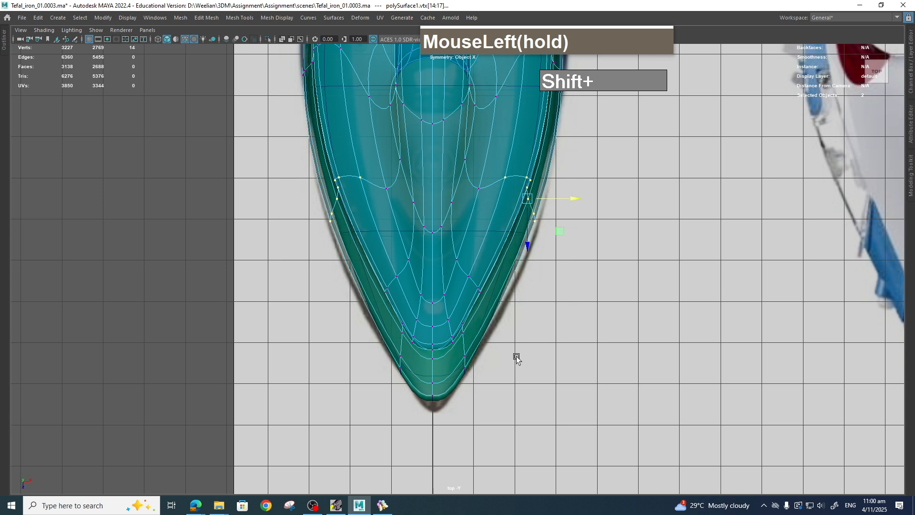
drag(460, 315, 460, 315)
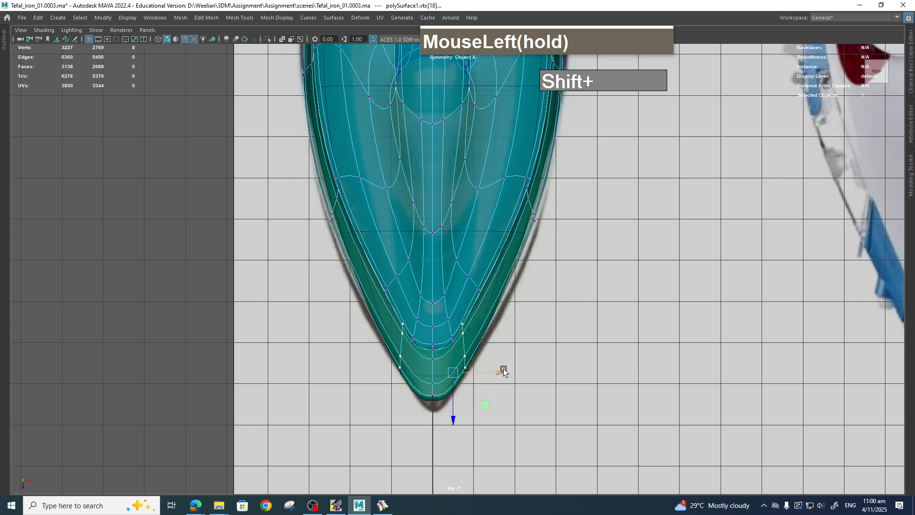
shift+drag(503, 371, 506, 371)
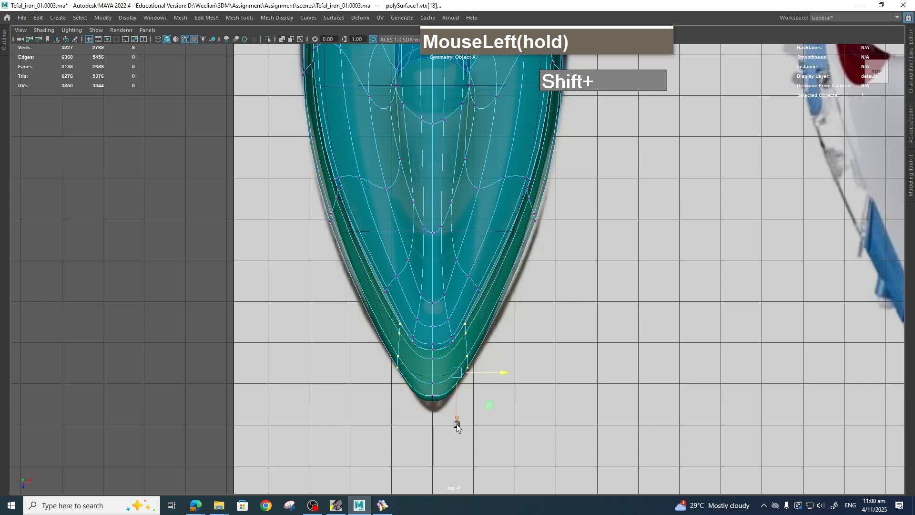
shift+drag(457, 425, 465, 405)
key(ctrl+z)
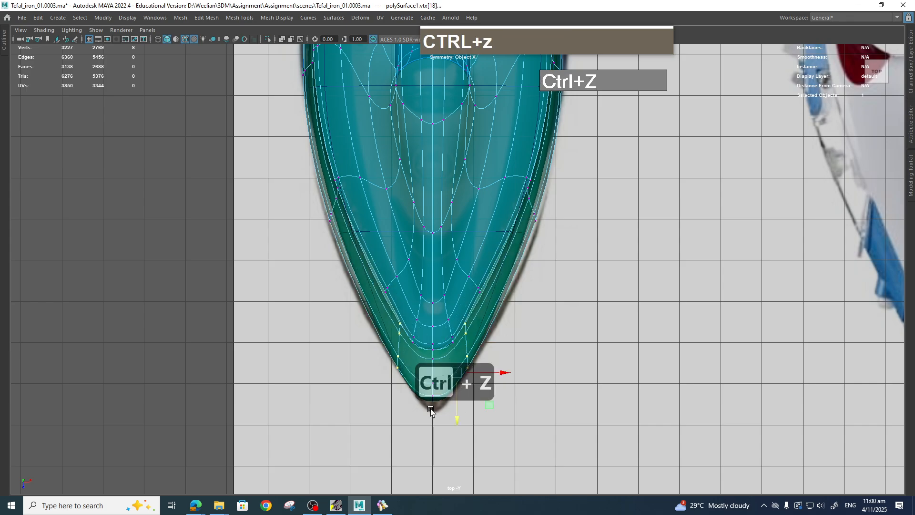
Return to the perspective view and inspect the plate against the blue body from the front.
key(space)
click(535, 348)
key(space)
mouse_move(548, 344)
mouse_down()
mouse_move(549, 317)
mouse_move(543, 331)
mouse_up()
alt+middle_drag(544, 331, 608, 329)
alt+drag(429, 294, 463, 305)
alt+scroll(464, 305, down, 3)
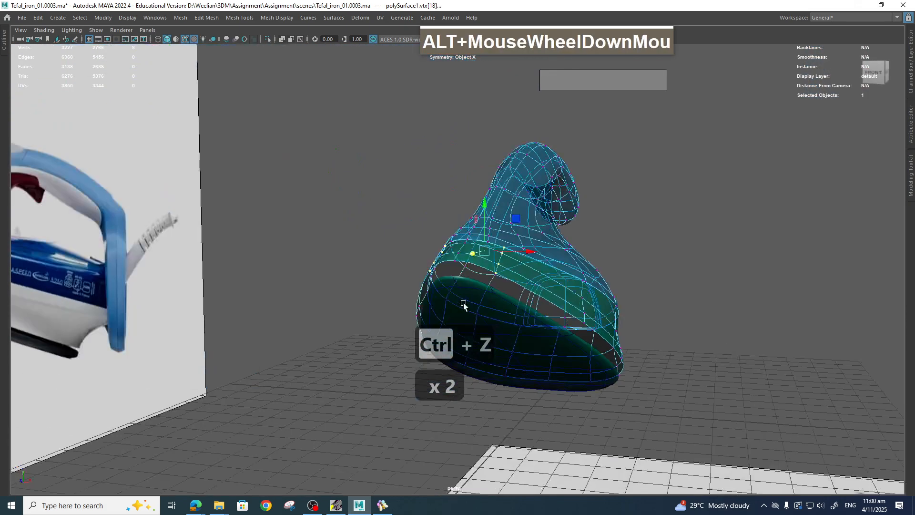
click(543, 323)
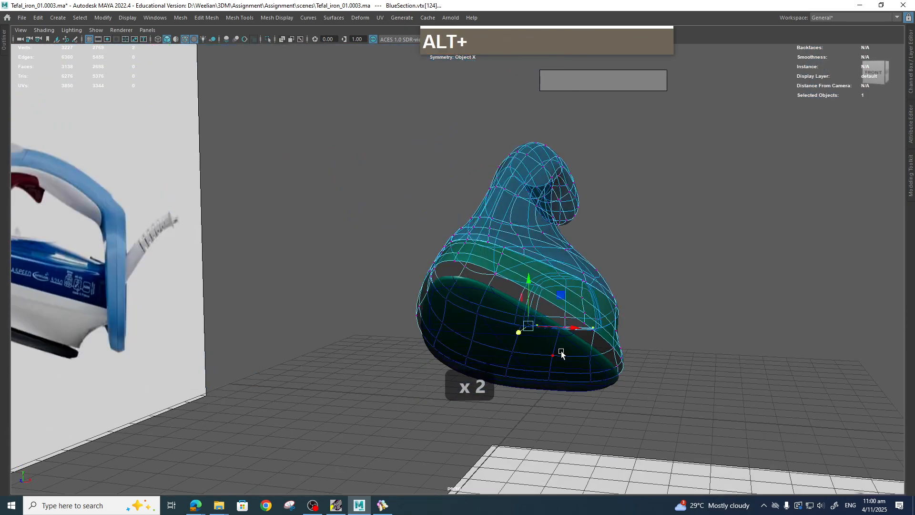
alt+drag(559, 352, 590, 294)
Undo the last several actions.
key(alt+z)
key(alt+z)
key(alt+z)
key(alt+z)
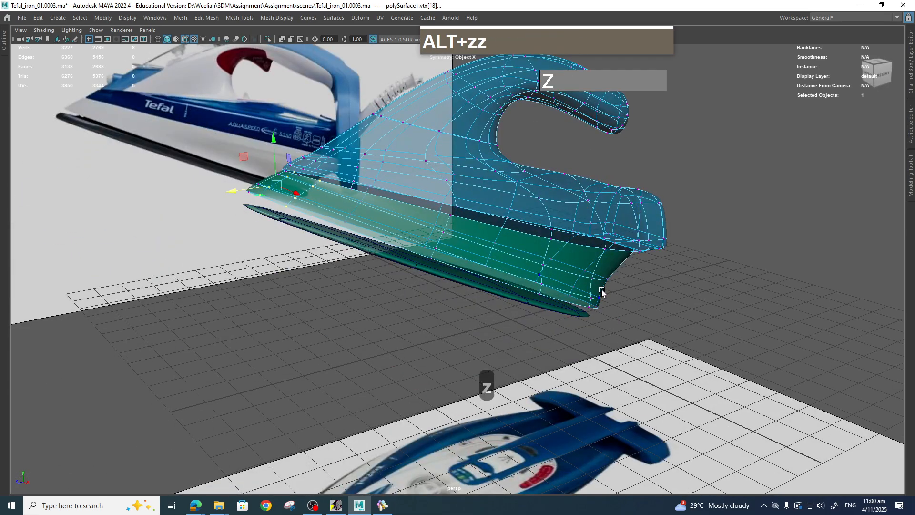
key(alt+z)
key(alt+z)
key(alt+z)
key(alt+z)
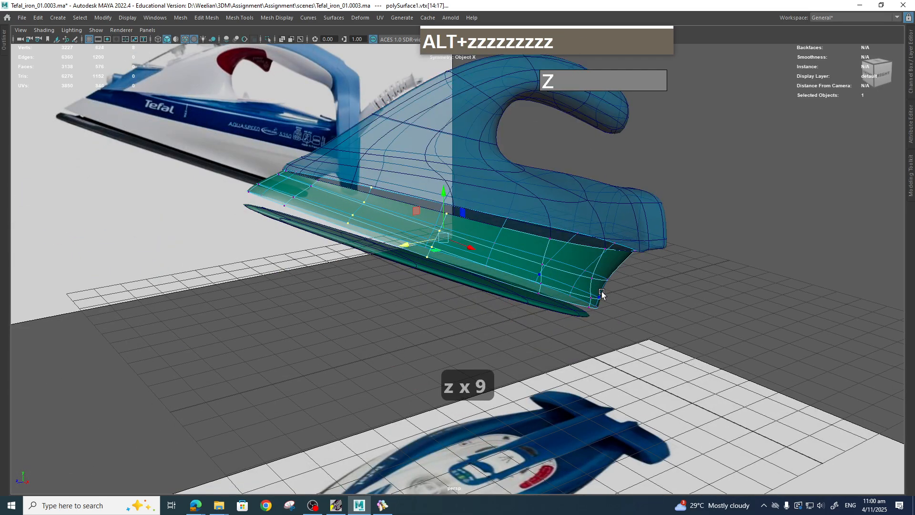
Enter vertex mode on both the iron plate and the blue body and switch to the top view.
scroll(601, 292, down, 3)
scroll(537, 244, down, 4)
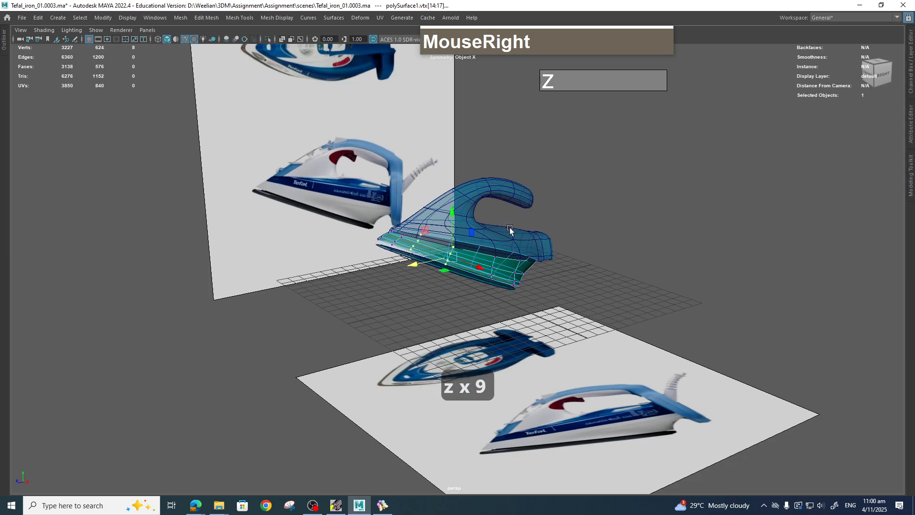
right_click(509, 227)
click(384, 210)
drag(544, 288, 545, 288)
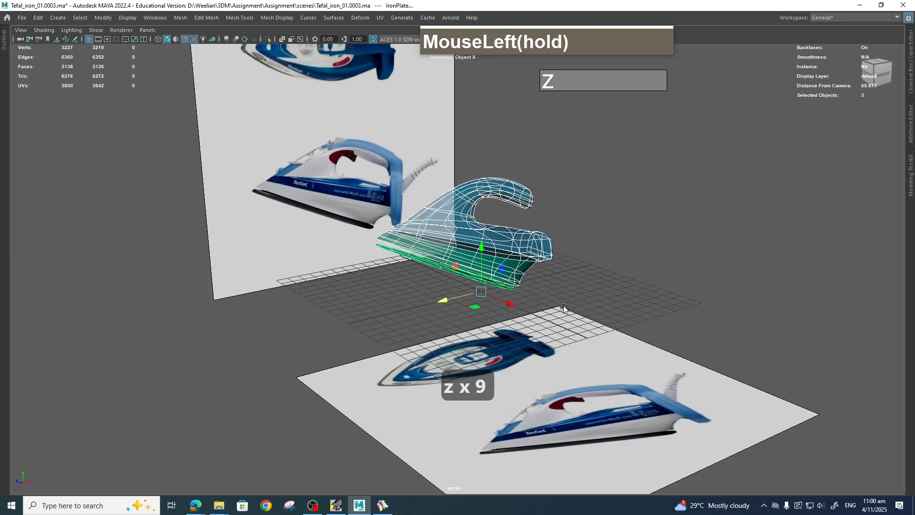
right_drag(527, 257, 496, 243)
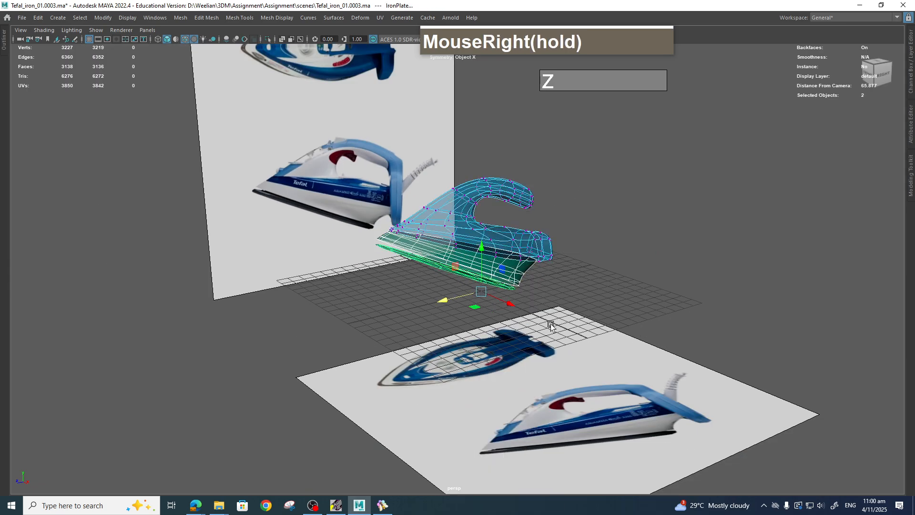
key(space)
mouse_move(564, 315)
mouse_down()
mouse_move(545, 313)
mouse_move(551, 307)
mouse_up()
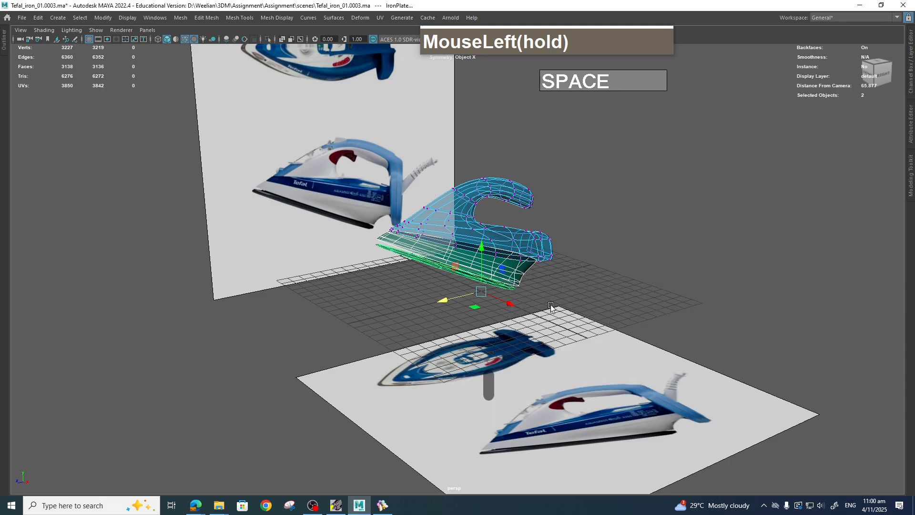
right_drag(513, 267, 471, 244)
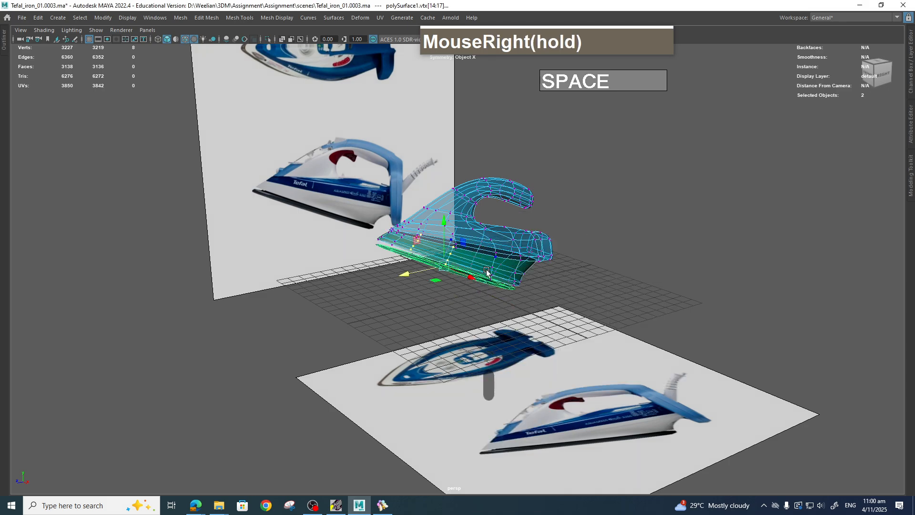
right_drag(497, 286, 453, 241)
key(space)
drag(527, 281, 488, 284)
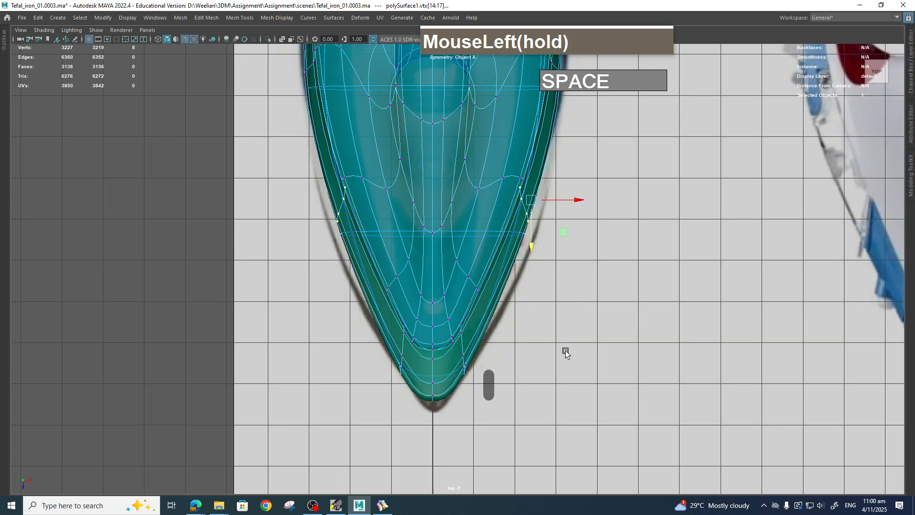
Turn on soft selection and shift the blue body's front side vertices slightly outward to follow the outline.
scroll(563, 352, up, 1)
alt+middle_drag(563, 353, 567, 374)
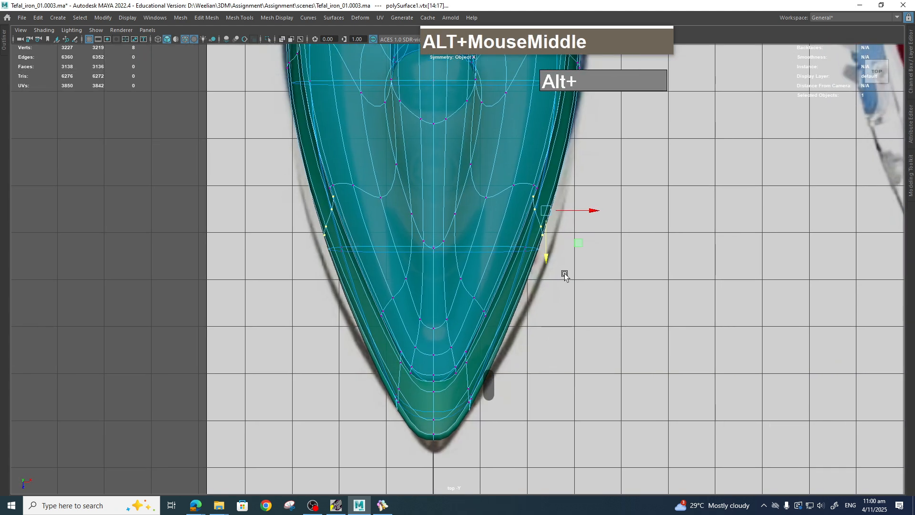
drag(606, 312, 533, 186)
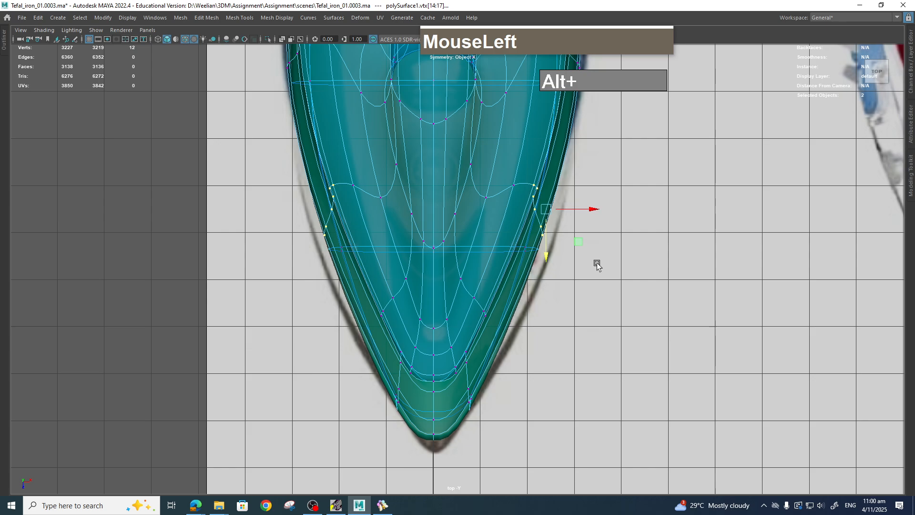
key(b)
drag(591, 210, 595, 213)
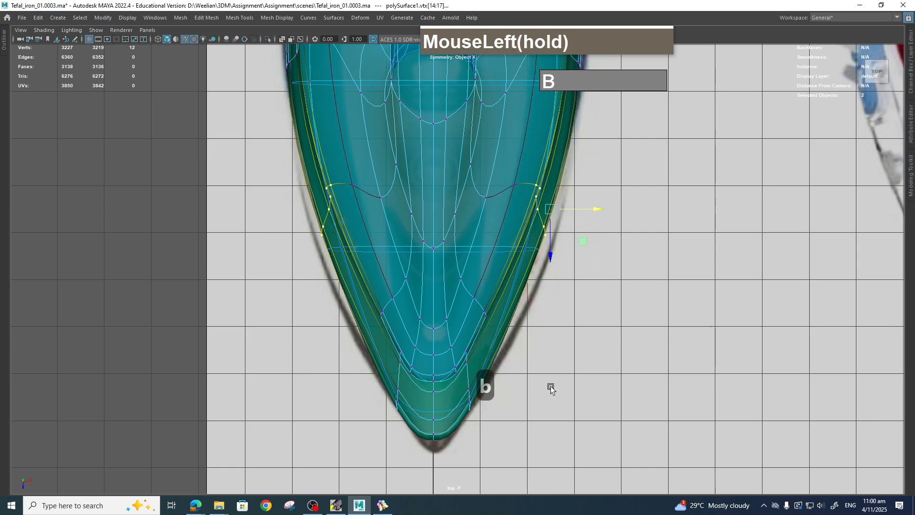
drag(517, 371, 479, 291)
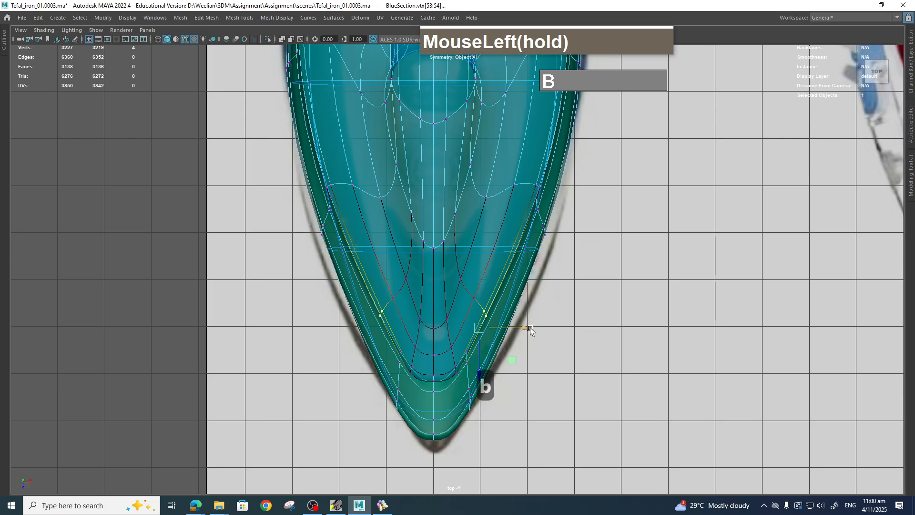
shift+drag(519, 445, 519, 390)
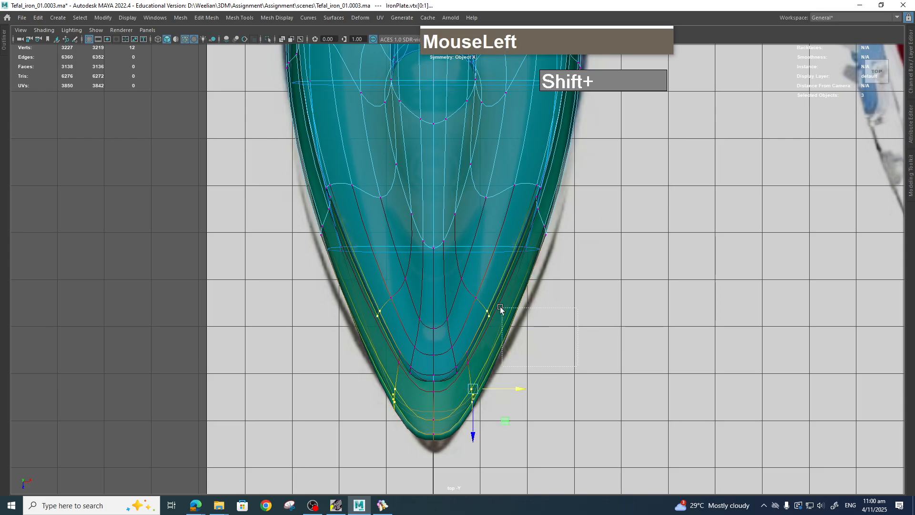
drag(501, 307, 471, 279)
drag(527, 319, 528, 317)
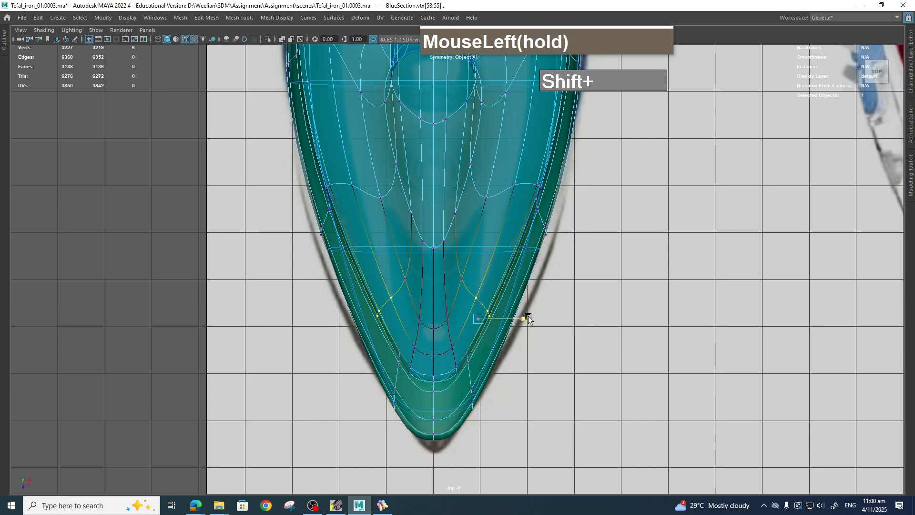
Nudge the plate's front tip vertex forward and move the plate's side vertices outward to match the reference.
shift+drag(423, 409, 423, 409)
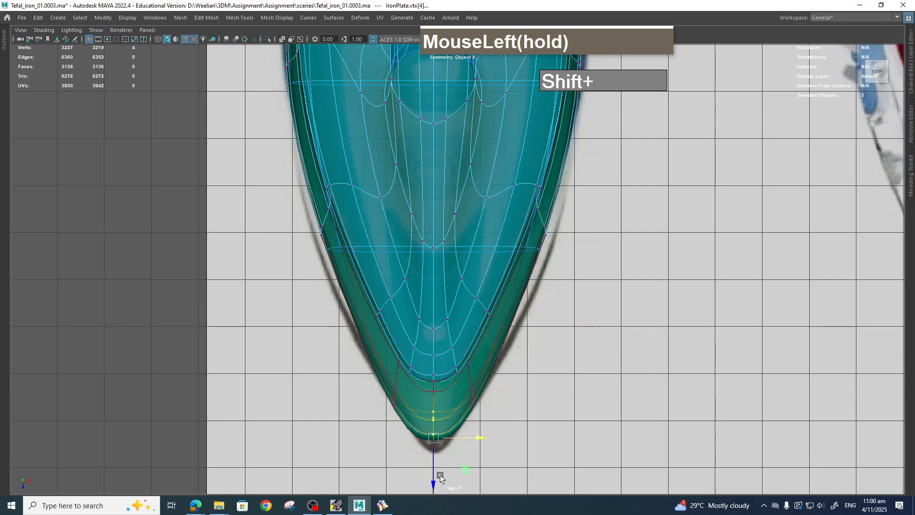
drag(435, 478, 449, 474)
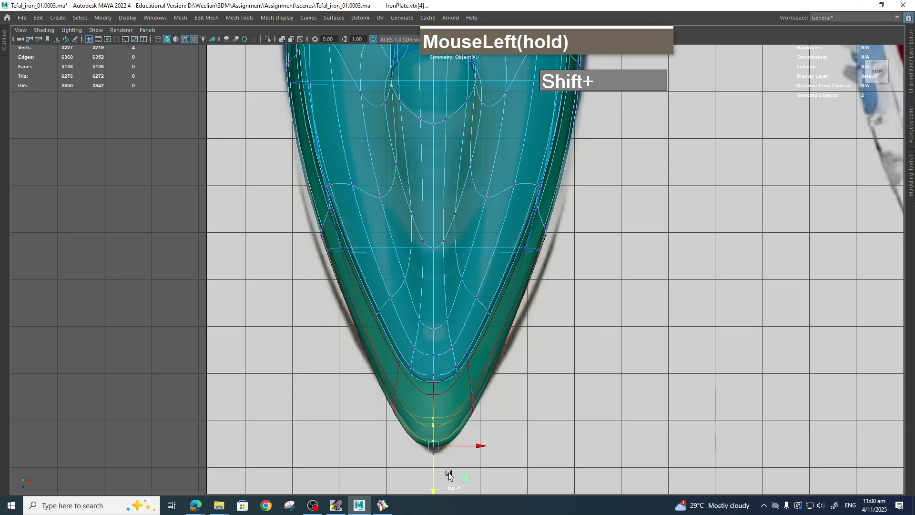
shift+drag(510, 206, 501, 163)
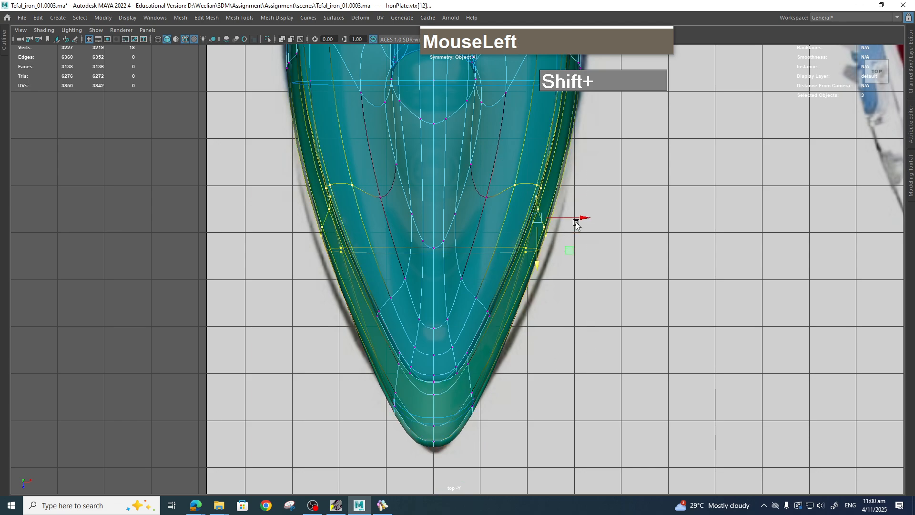
drag(576, 224, 603, 249)
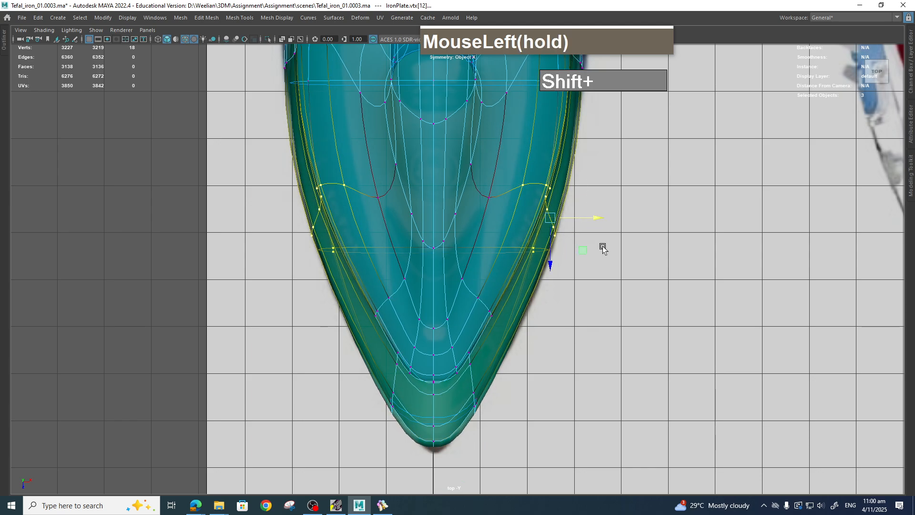
click(623, 310)
Return to the perspective view, turn soft selection off and clear the selection.
key(space)
drag(623, 310, 586, 313)
alt+scroll(620, 293, down, 4)
scroll(615, 313, up, 3)
right_drag(559, 199, 611, 186)
click(698, 227)
right_drag(543, 246, 611, 254)
key(b)
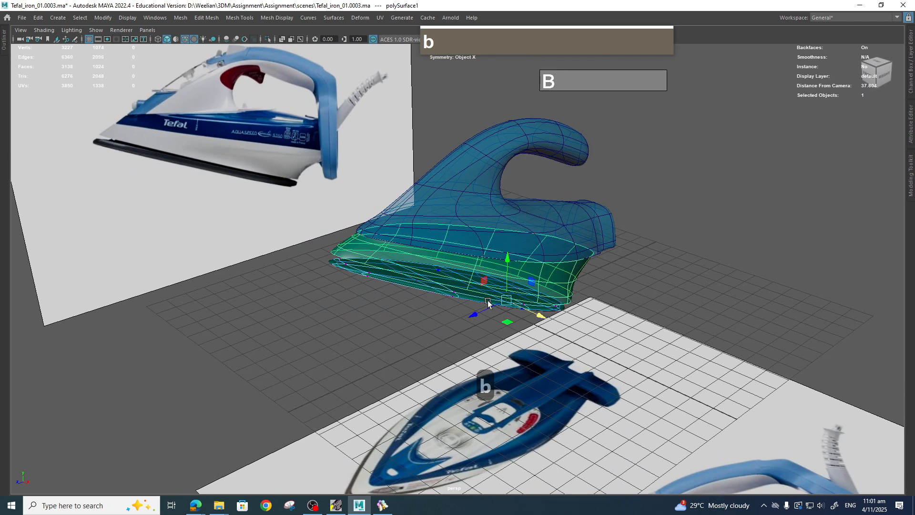
right_drag(488, 242, 532, 230)
click(627, 239)
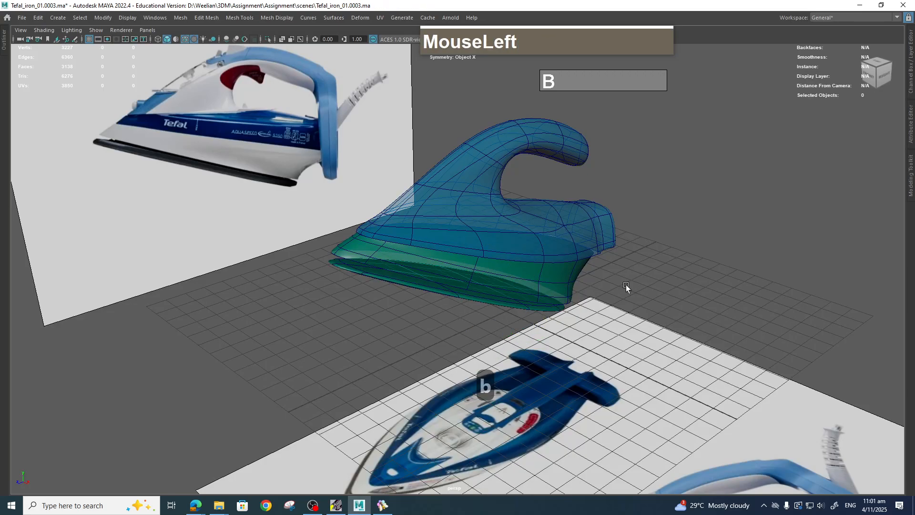
Orbit around the plate and blue body to inspect their fit, and save the scene.
alt+drag(625, 285, 604, 351)
scroll(605, 352, up, 3)
alt+middle_drag(607, 351, 608, 358)
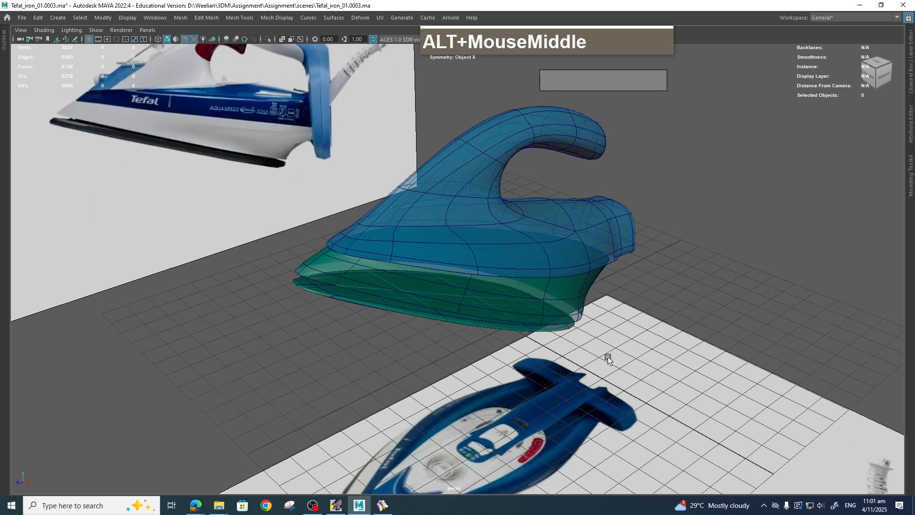
mouse_move(601, 351)
alt+mouse_down()
mouse_move(602, 359)
mouse_move(567, 330)
mouse_move(588, 342)
alt+mouse_up()
scroll(594, 333, up, 2)
alt+middle_drag(594, 332, 582, 382)
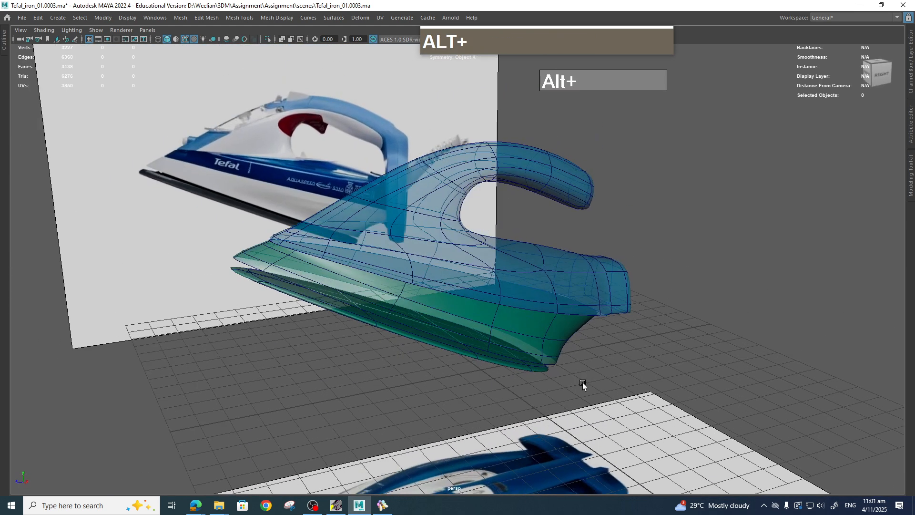
scroll(585, 383, up, 2)
mouse_move(586, 384)
alt+mouse_down()
mouse_move(607, 381)
mouse_move(590, 385)
mouse_move(583, 375)
mouse_move(587, 387)
alt+mouse_up()
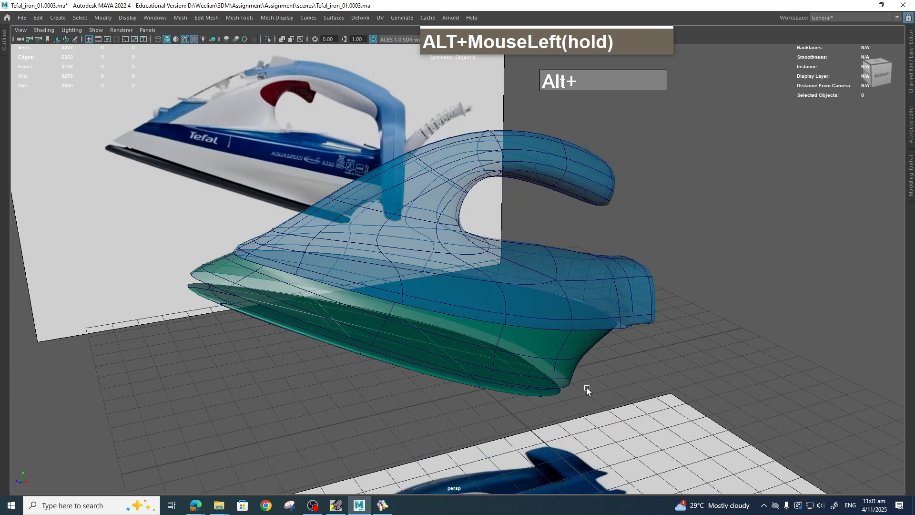
click(21, 18)
click(50, 61)
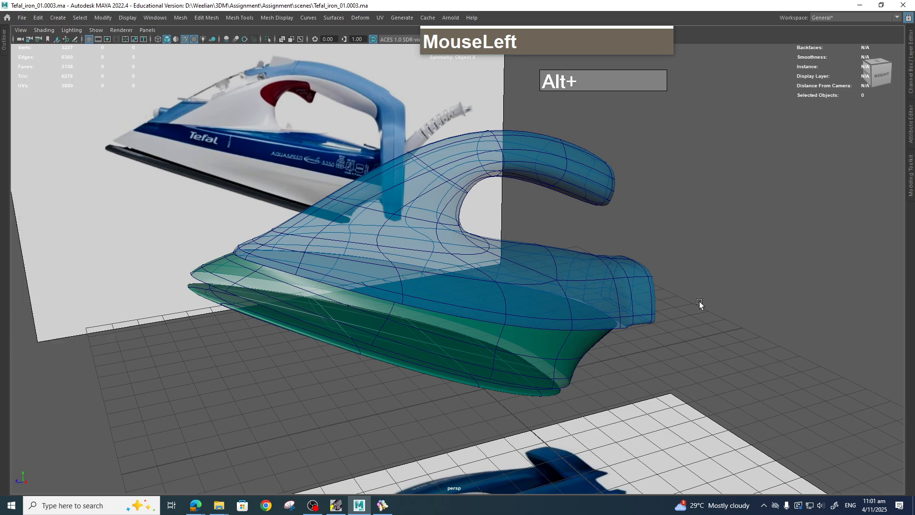